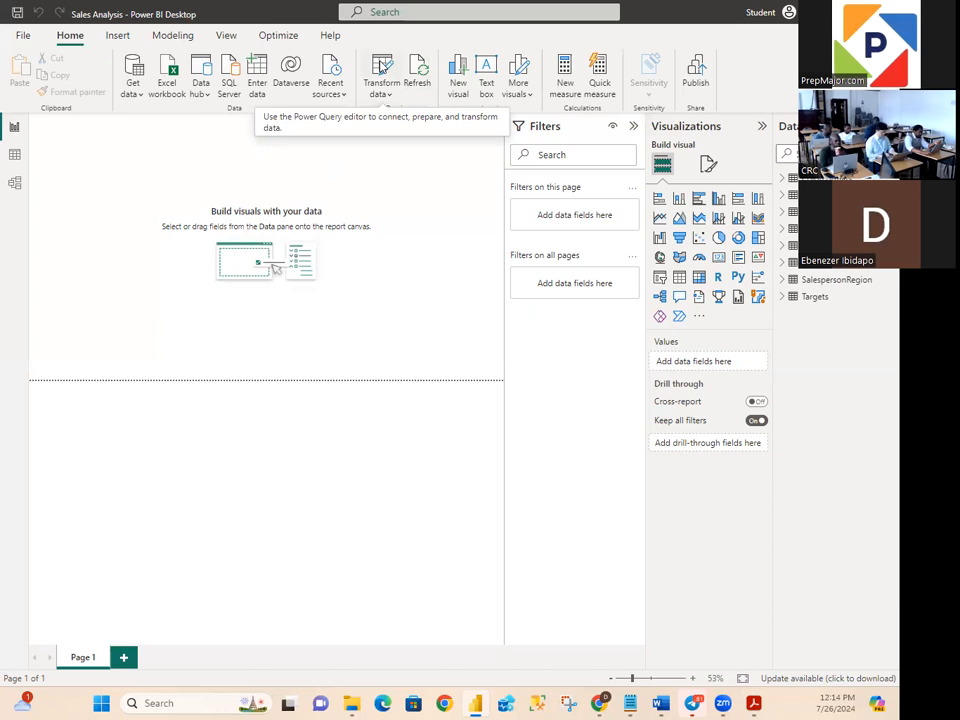
Step: Open the Targets query in Power Query Editor and set the Target column's data type to Fixed decimal number
{"action": "left_click", "coordinate": [382, 66]}
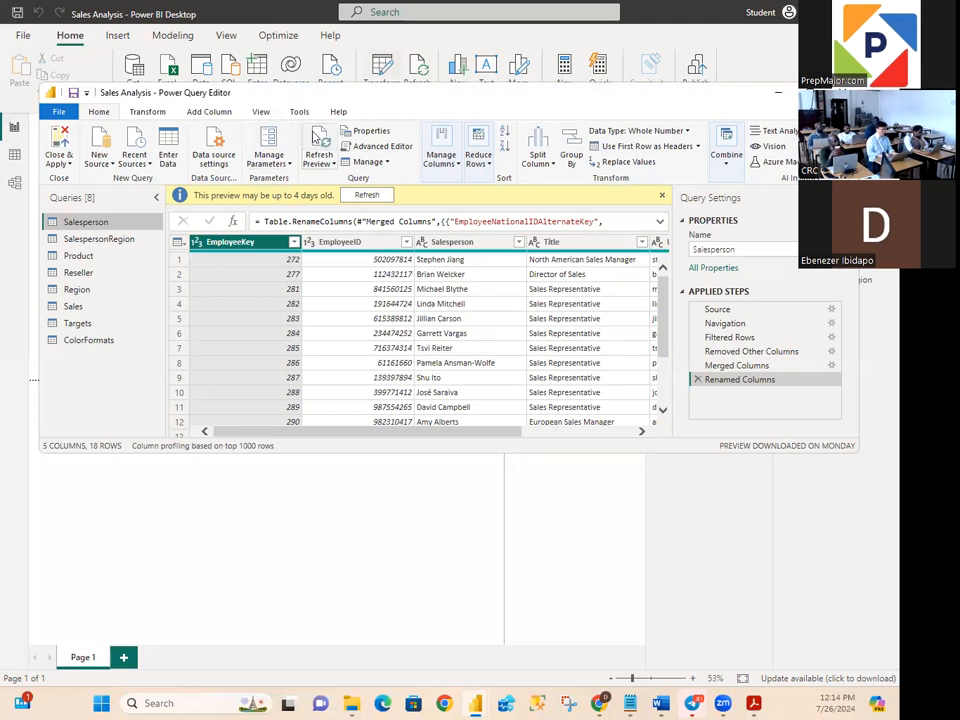
{"action": "left_click", "coordinate": [75, 328]}
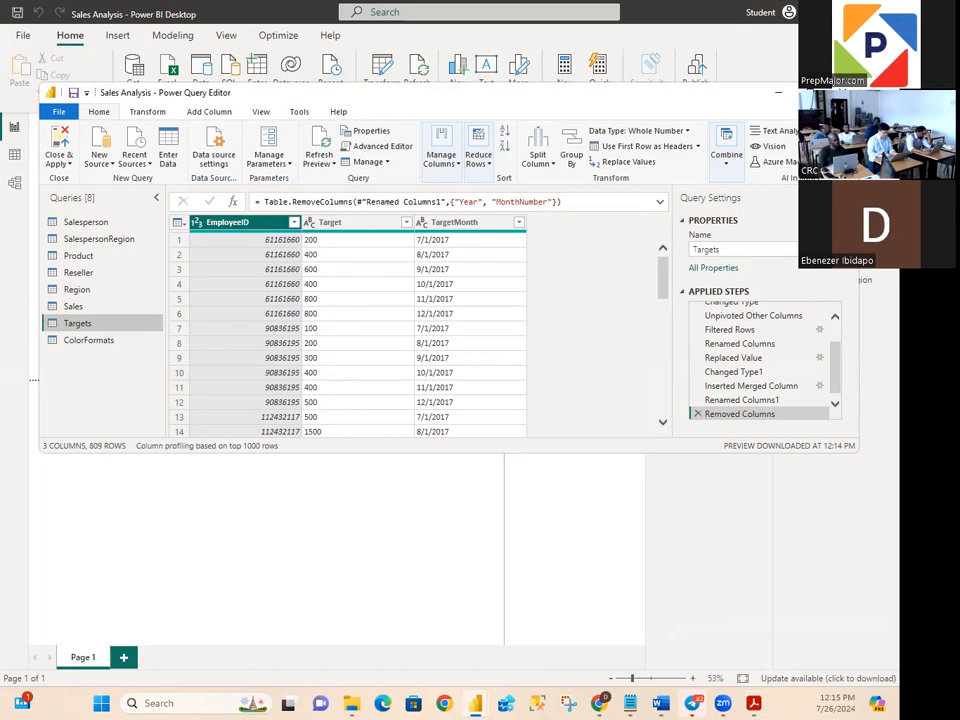
{"action": "key", "text": "alt+Tab"}
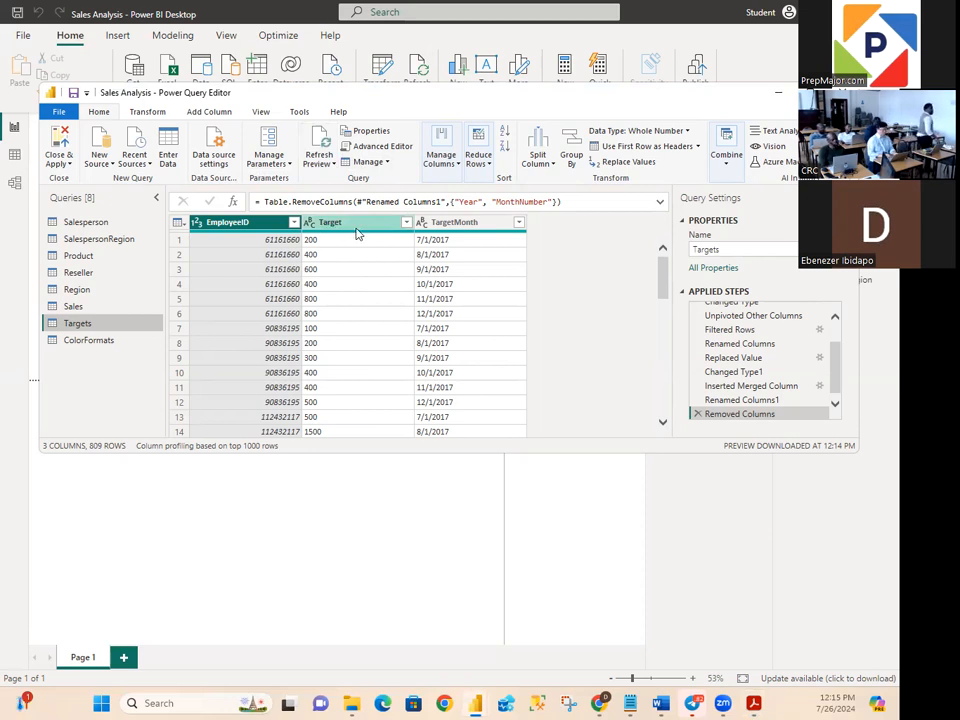
{"action": "left_click", "coordinate": [309, 222]}
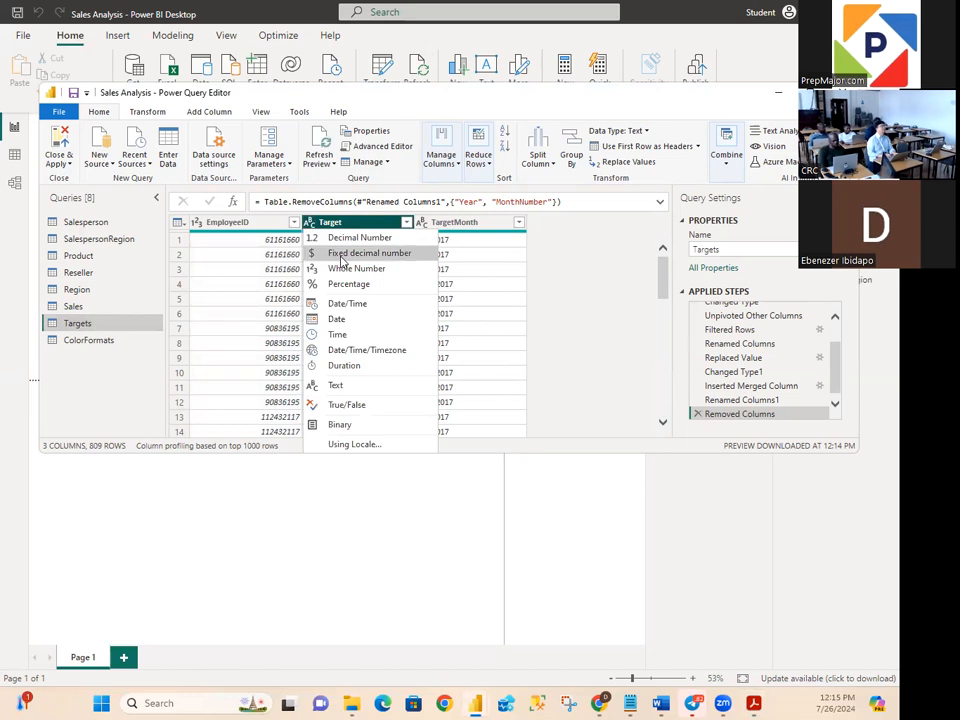
{"action": "left_click", "coordinate": [342, 256]}
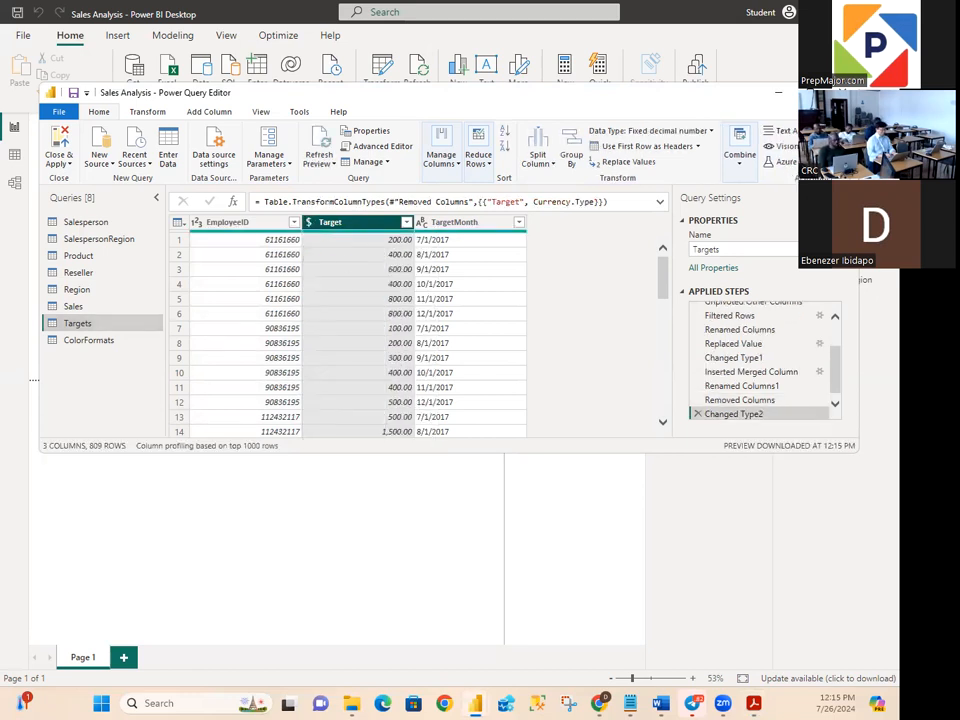
Step: Set the data type of the TargetMonth column in the Targets query to Date
{"action": "key", "text": "alt+Tab"}
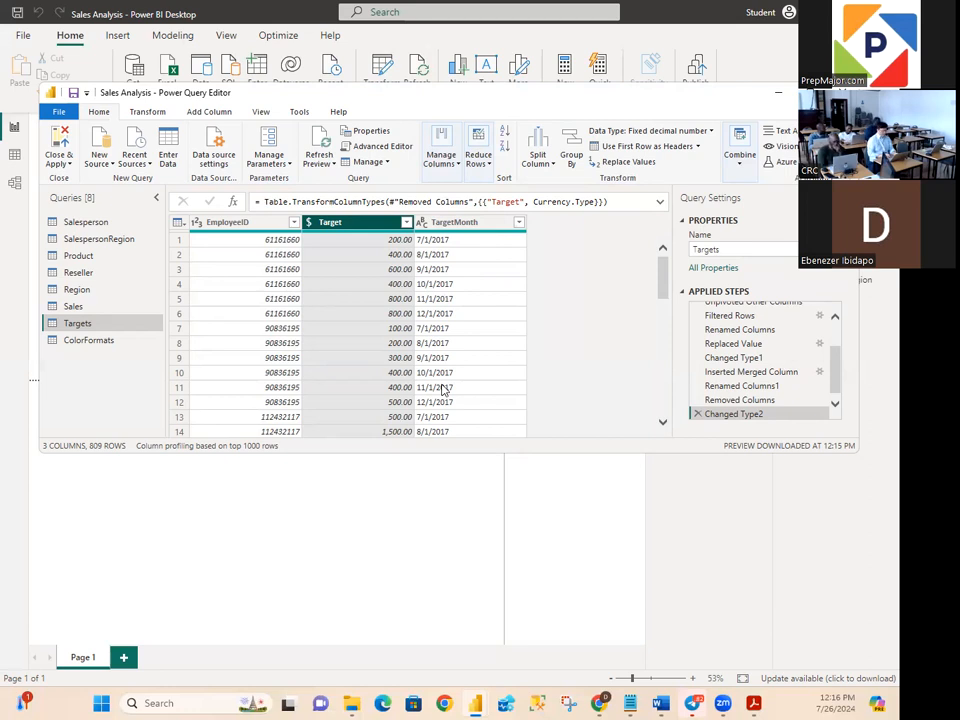
{"action": "left_click", "coordinate": [422, 229]}
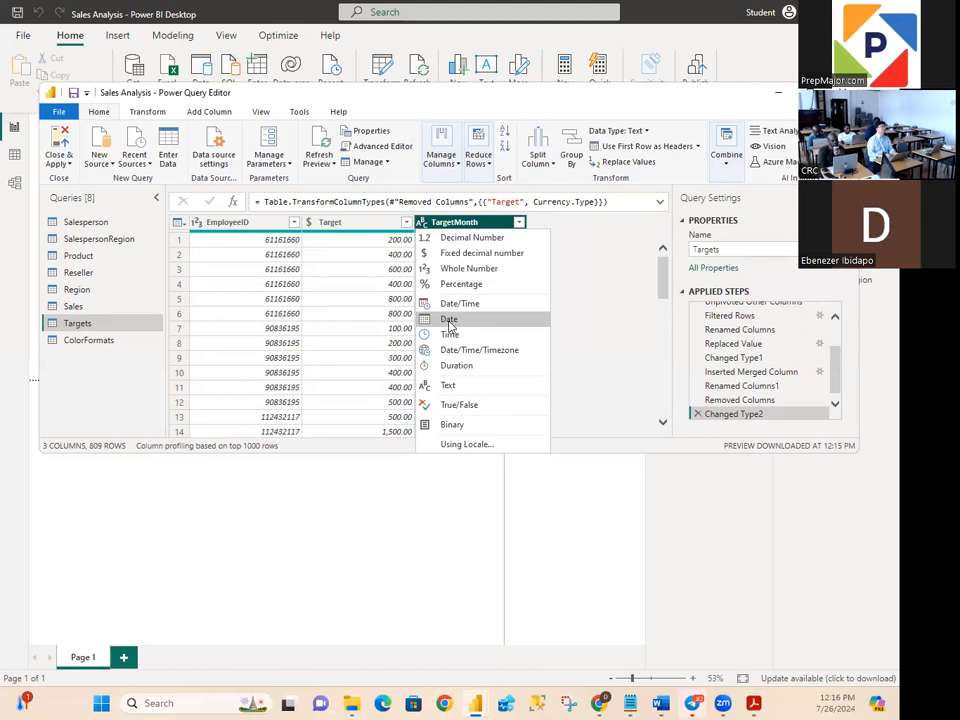
{"action": "left_click", "coordinate": [449, 320]}
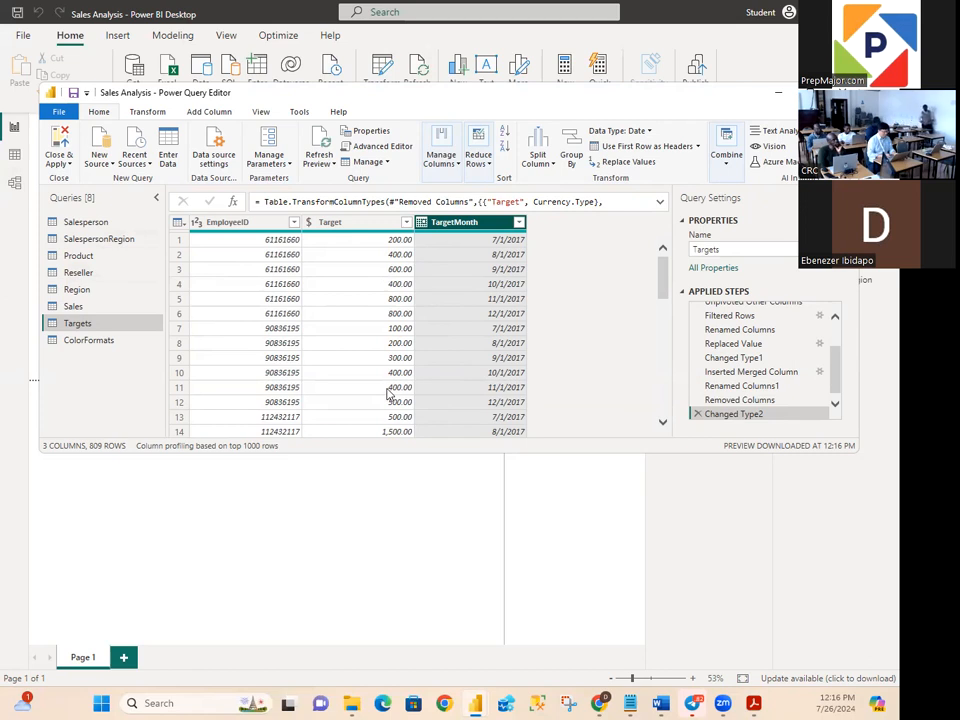
Step: Select the Target column of the Targets query and bring up the column transformation commands
{"action": "left_click", "coordinate": [366, 222]}
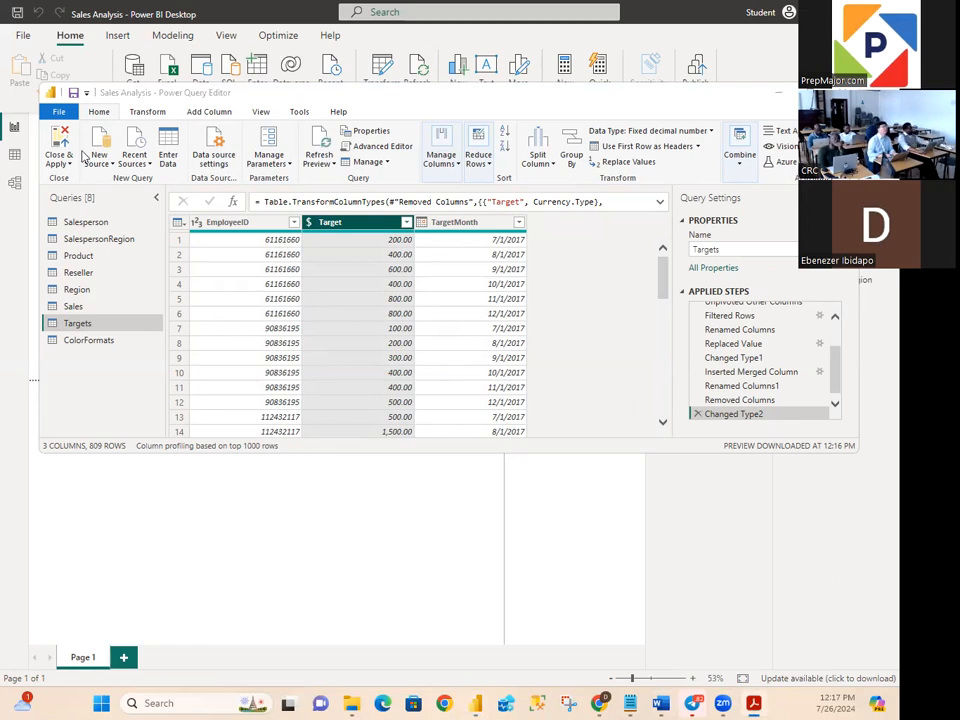
{"action": "left_click", "coordinate": [155, 115]}
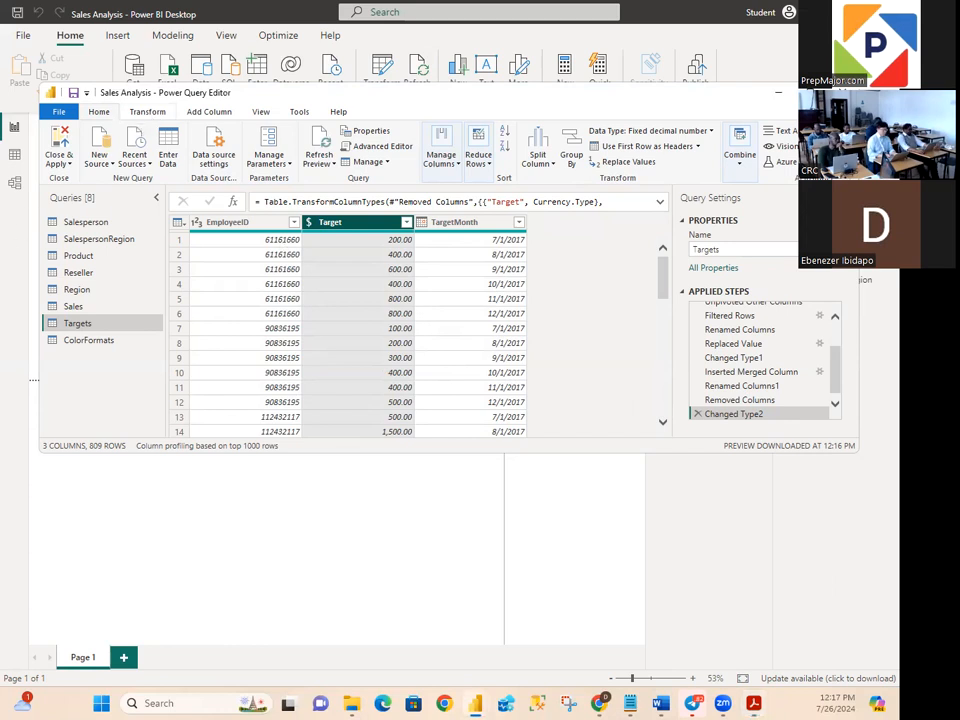
{"action": "left_click", "coordinate": [146, 113]}
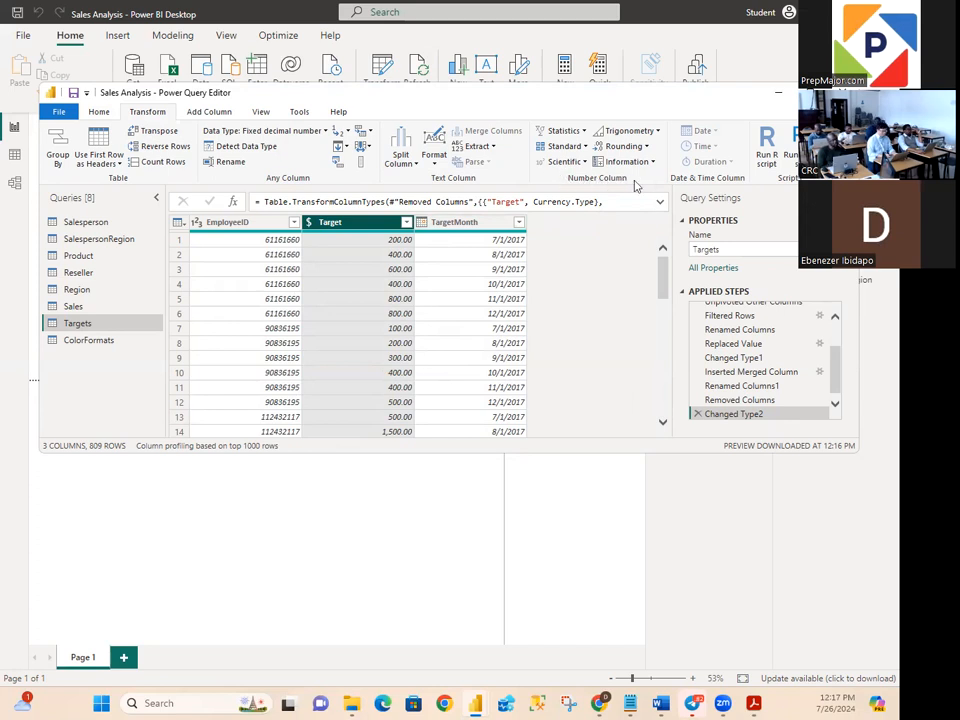
{"action": "left_click", "coordinate": [584, 148]}
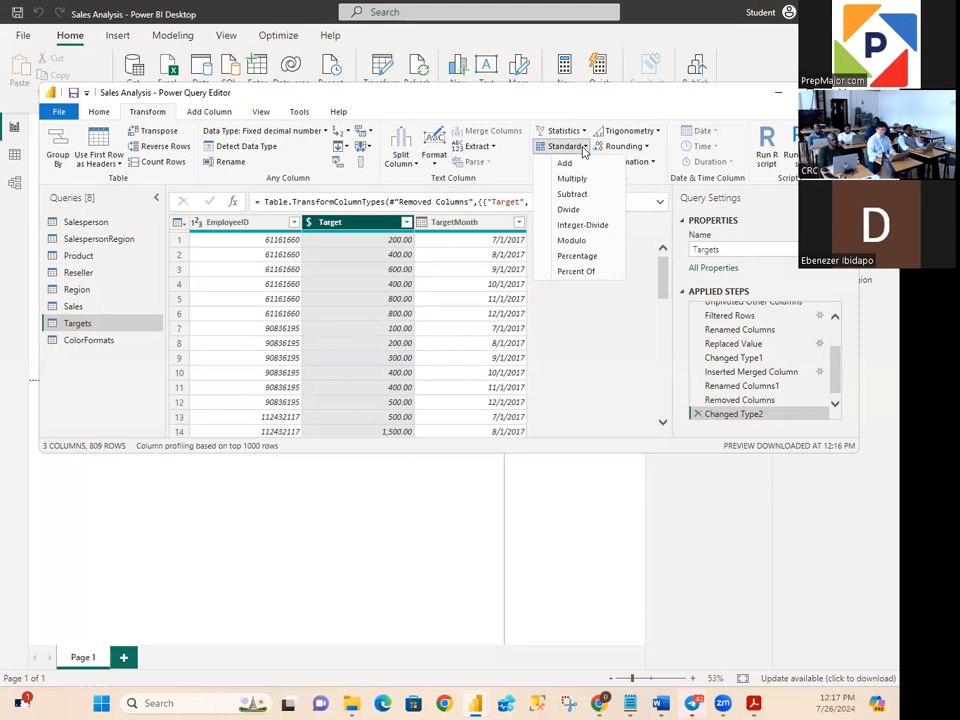
{"action": "left_click", "coordinate": [579, 179]}
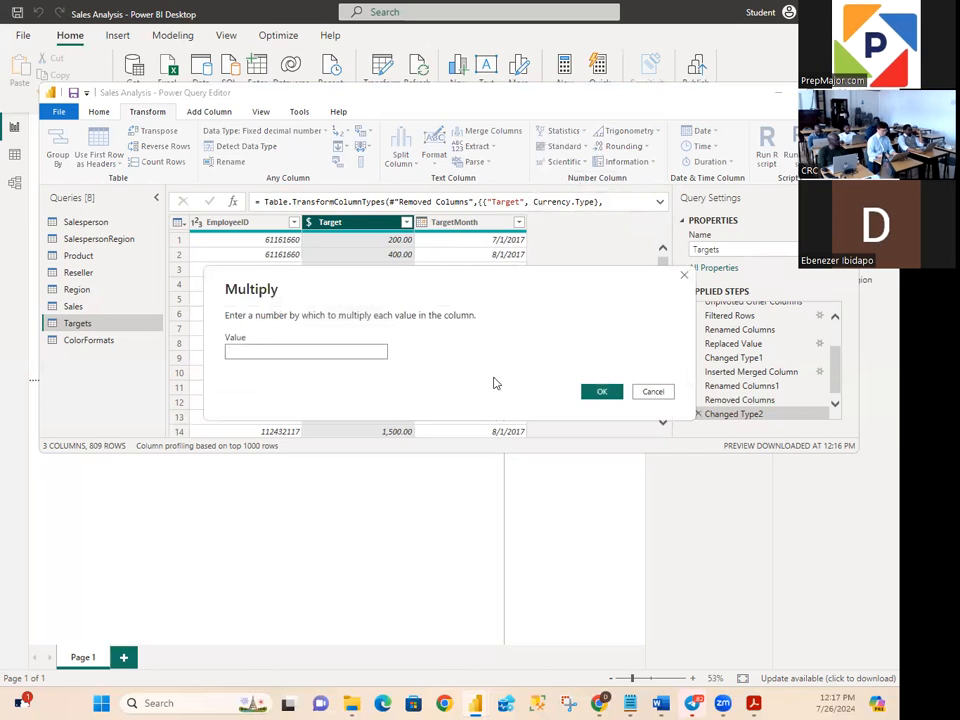
{"action": "left_click", "coordinate": [652, 391]}
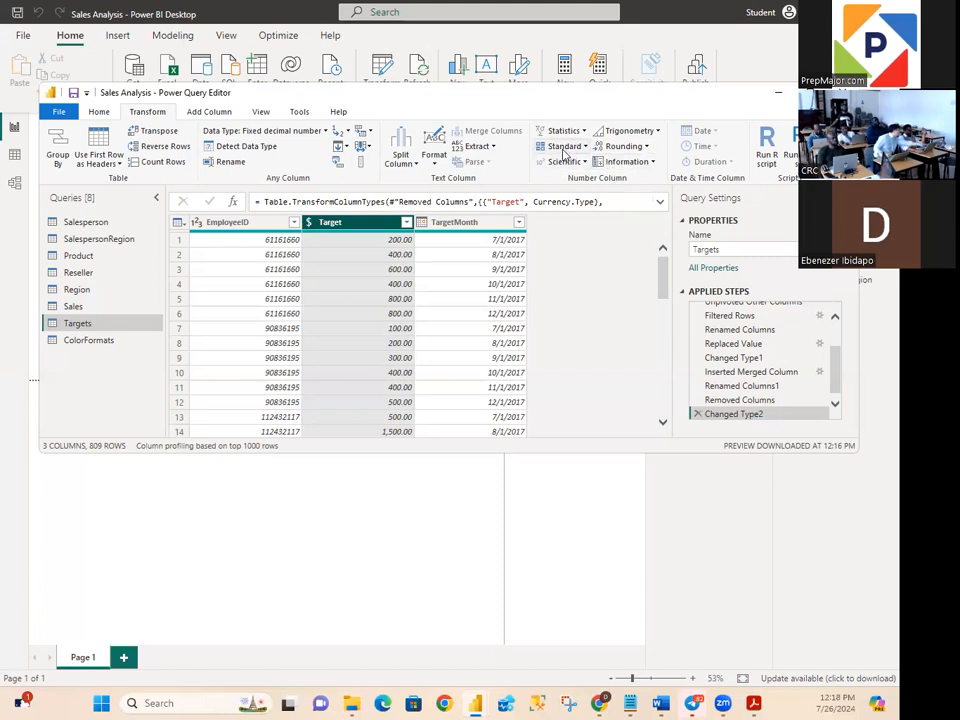
Step: Multiply every value in the Target column by 1000 with the standard Multiply transformation
{"action": "left_click", "coordinate": [585, 148]}
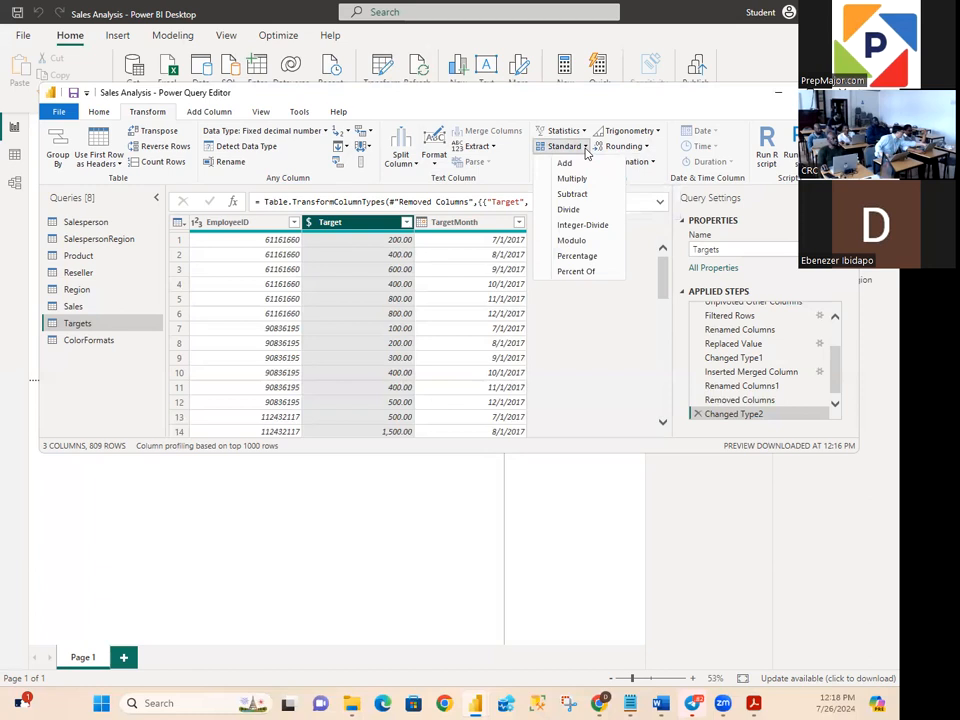
{"action": "left_click", "coordinate": [578, 180]}
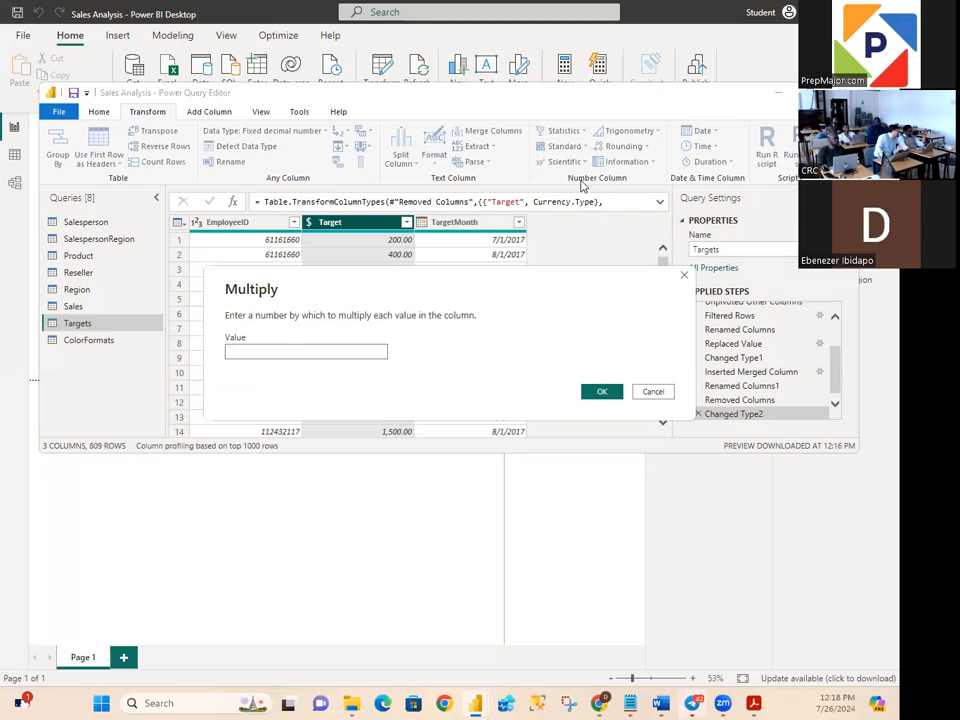
{"action": "type", "text": "1000"}
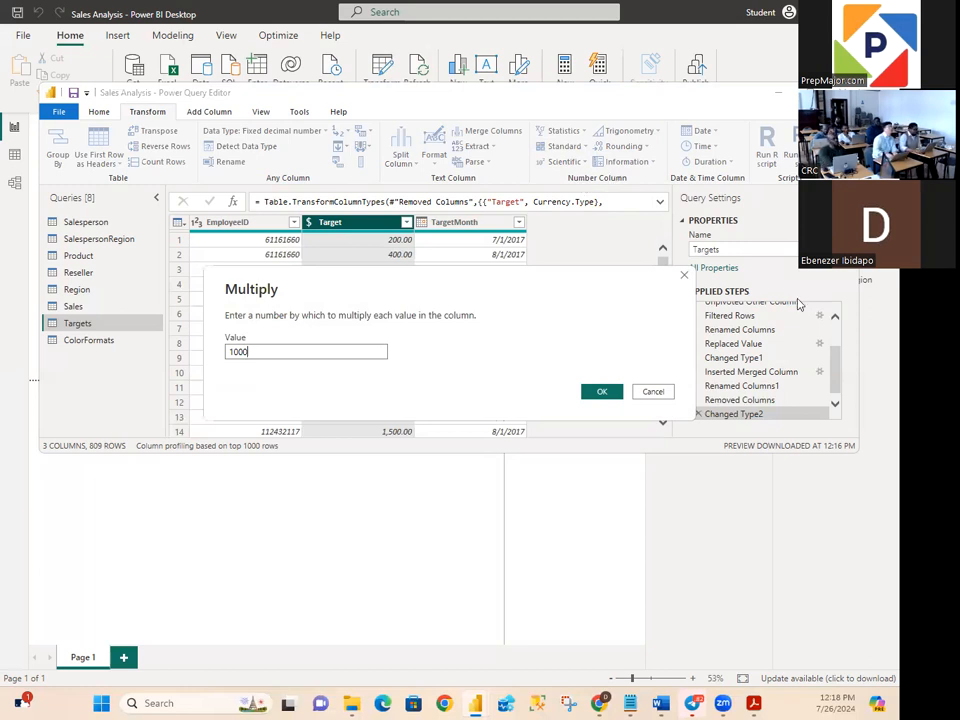
{"action": "left_click", "coordinate": [602, 391]}
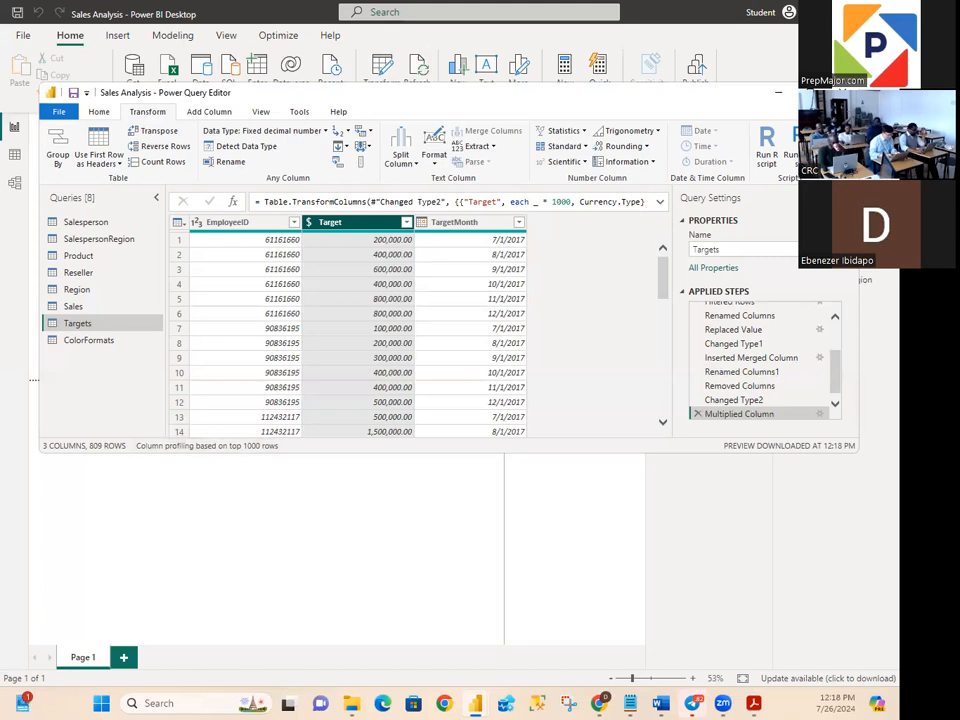
{"action": "key", "text": "alt+Tab"}
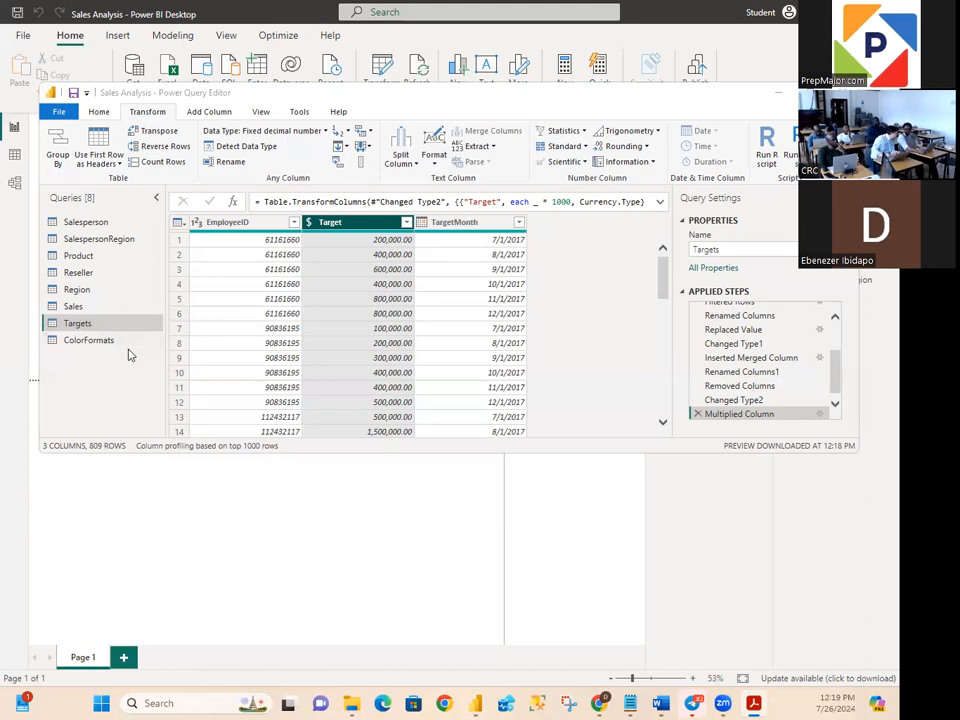
Step: Review the contents of the ColorFormats, Salesperson, SalespersonRegion and Targets queries
{"action": "left_click", "coordinate": [93, 342]}
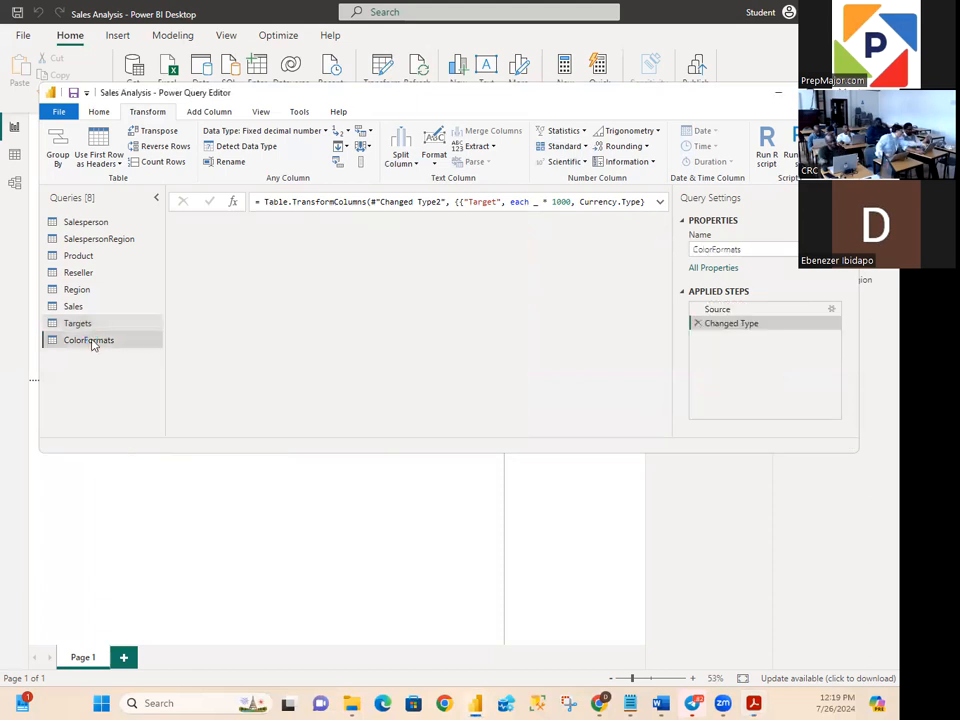
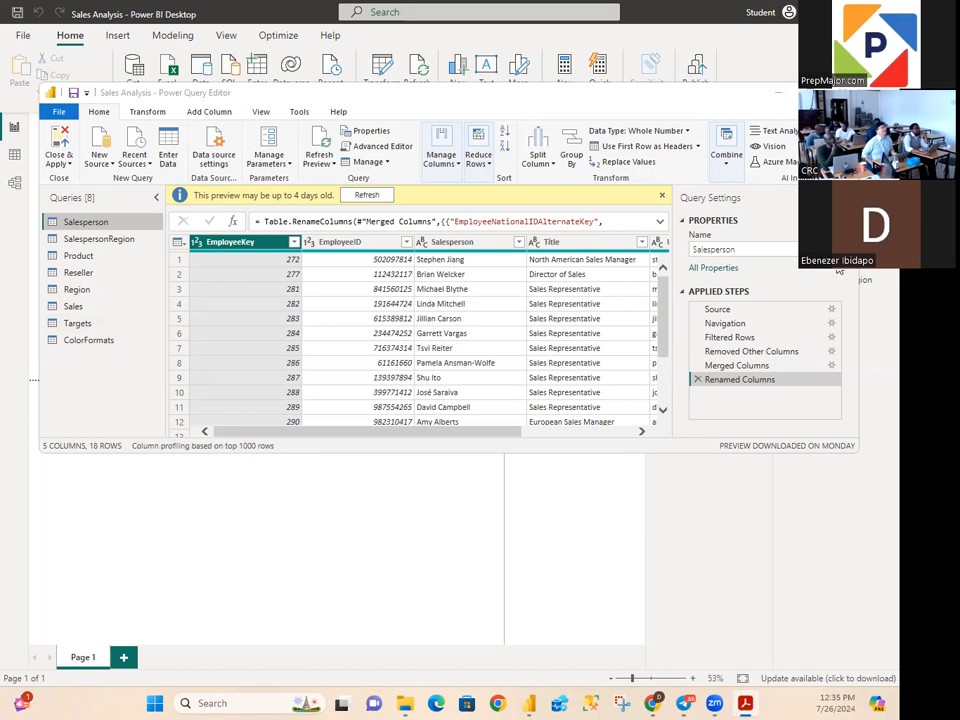
{"action": "left_click", "coordinate": [74, 344]}
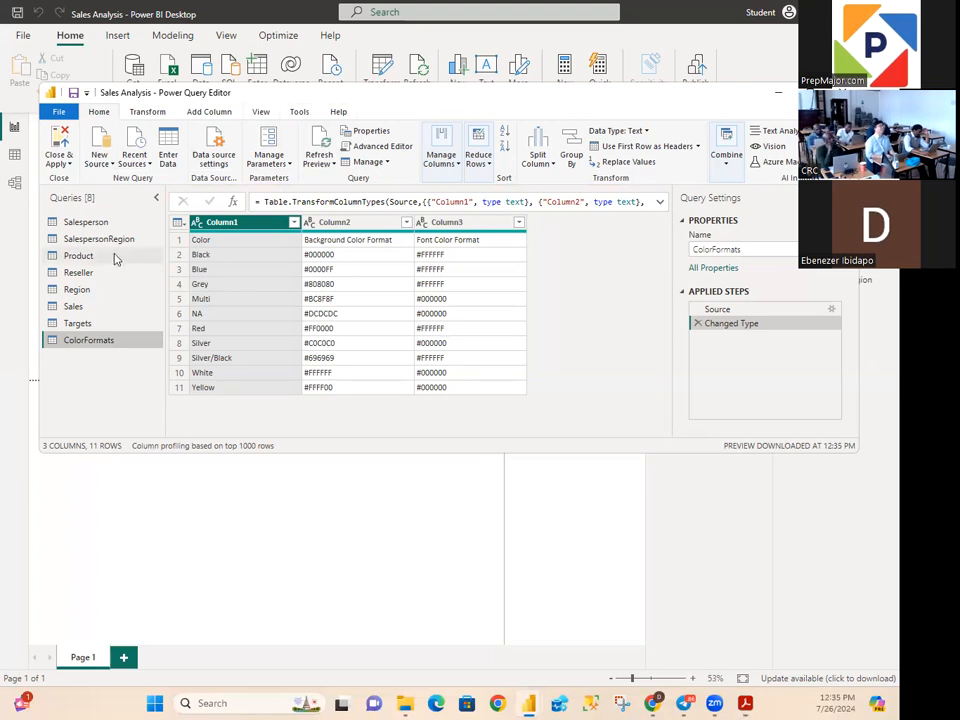
{"action": "left_click", "coordinate": [96, 226]}
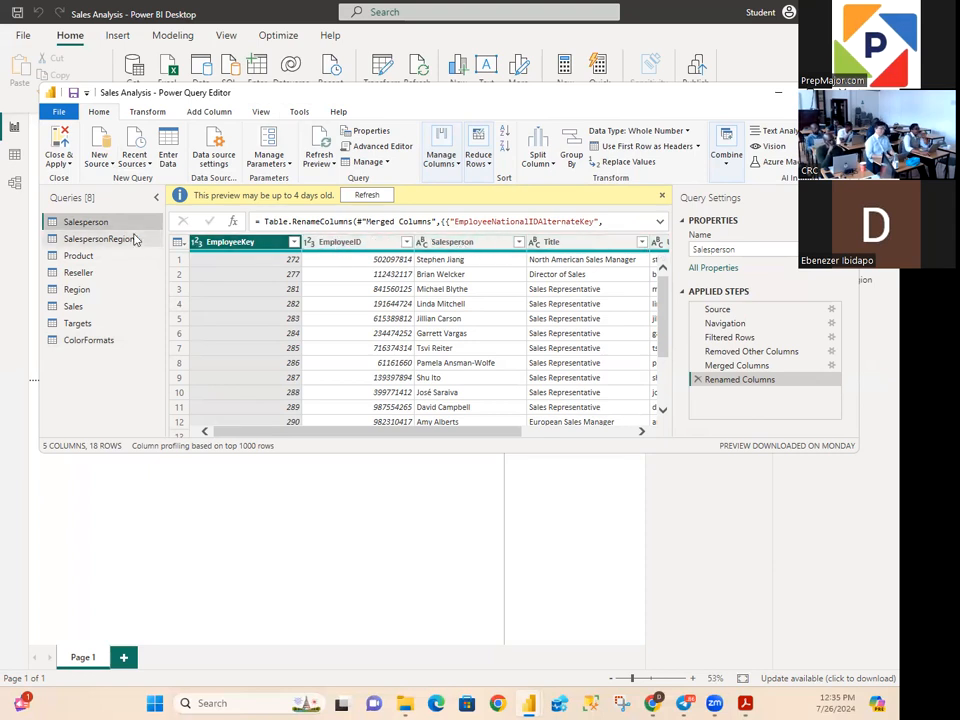
{"action": "left_click", "coordinate": [138, 239]}
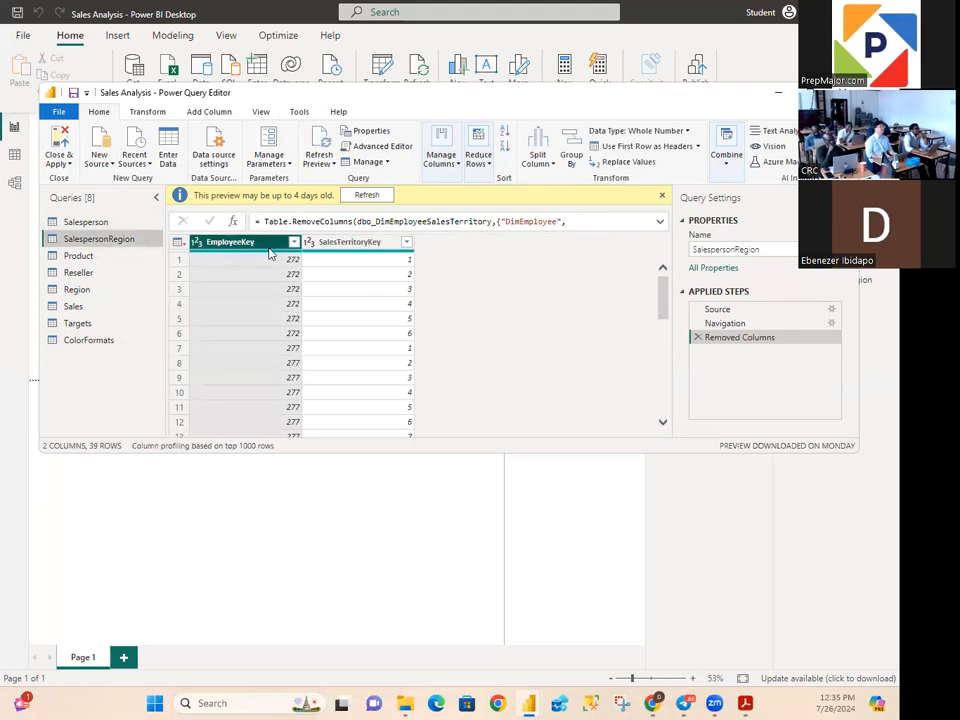
{"action": "left_click", "coordinate": [96, 323]}
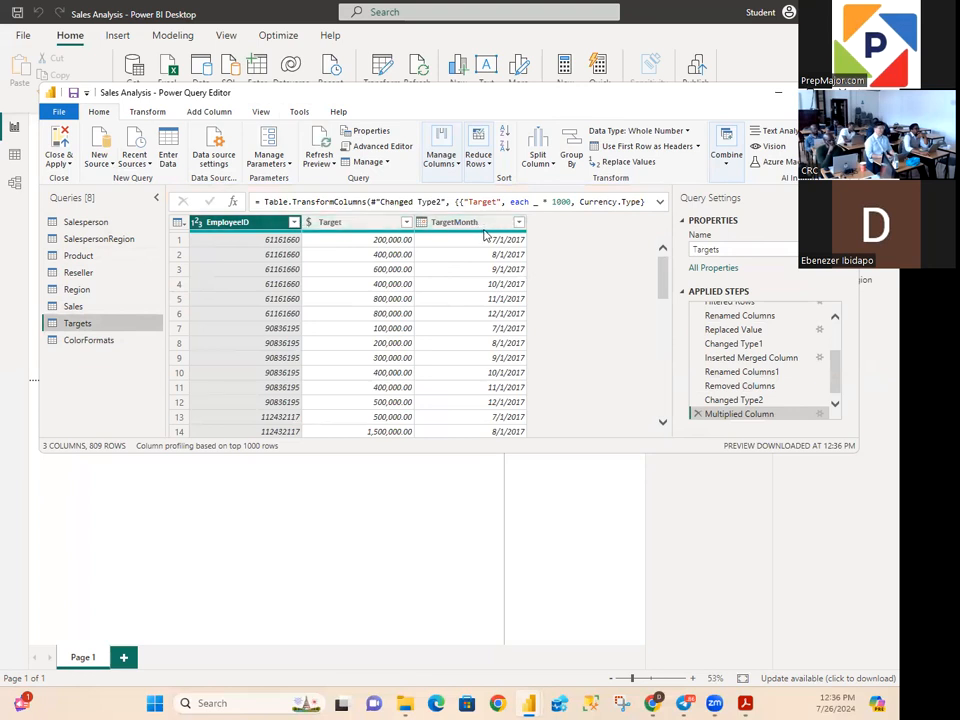
Step: Promote the first row of the ColorFormats query to column headers
{"action": "left_click", "coordinate": [100, 341]}
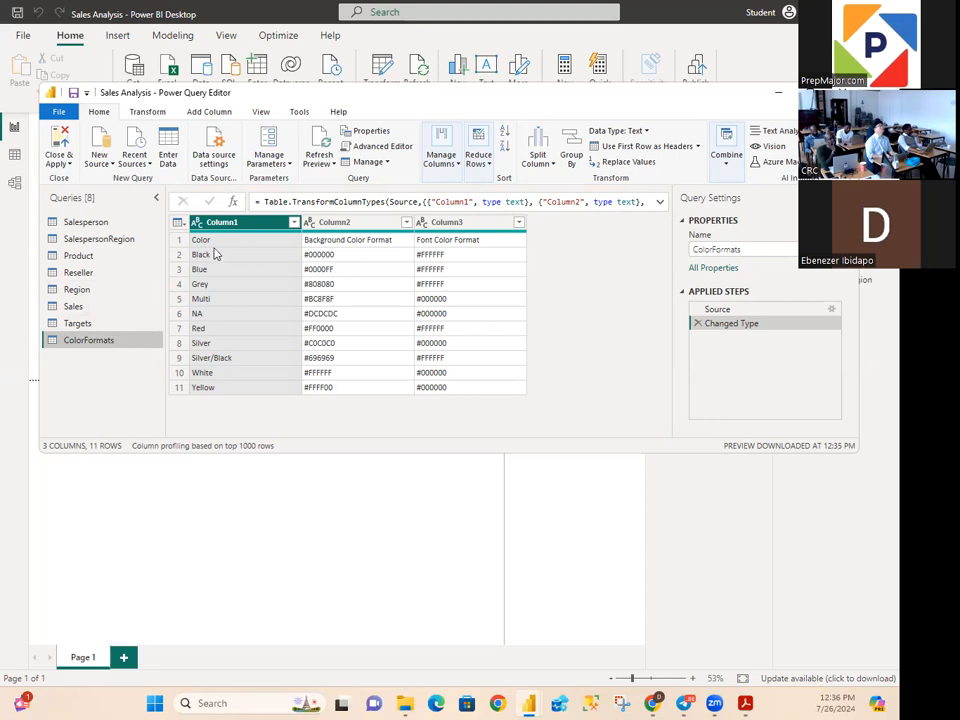
{"action": "mouse_move", "coordinate": [222, 232]}
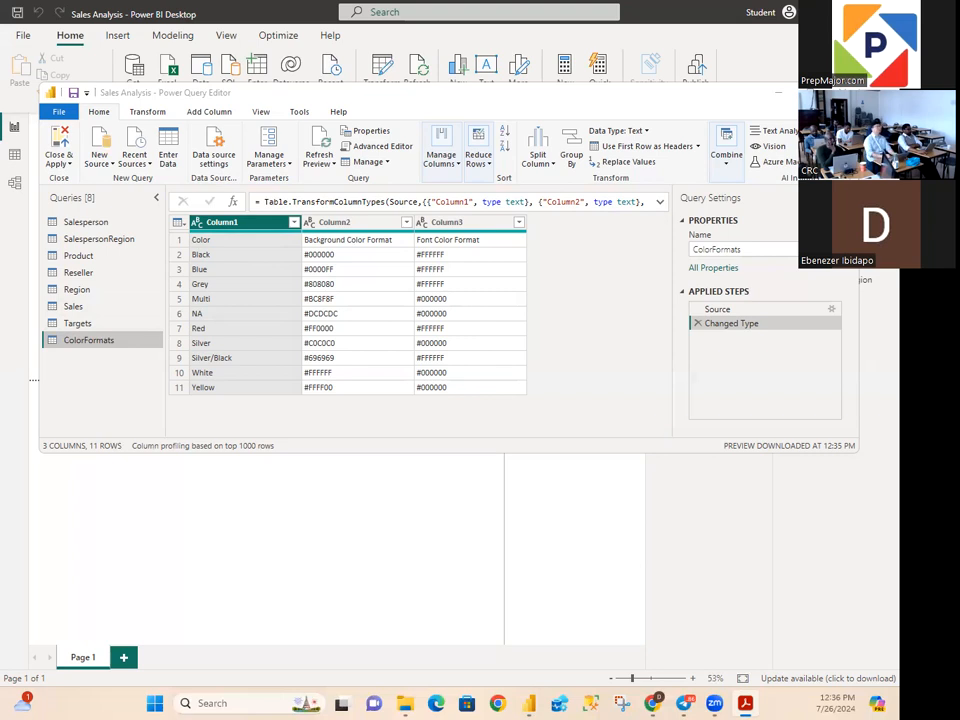
{"action": "left_click", "coordinate": [86, 92]}
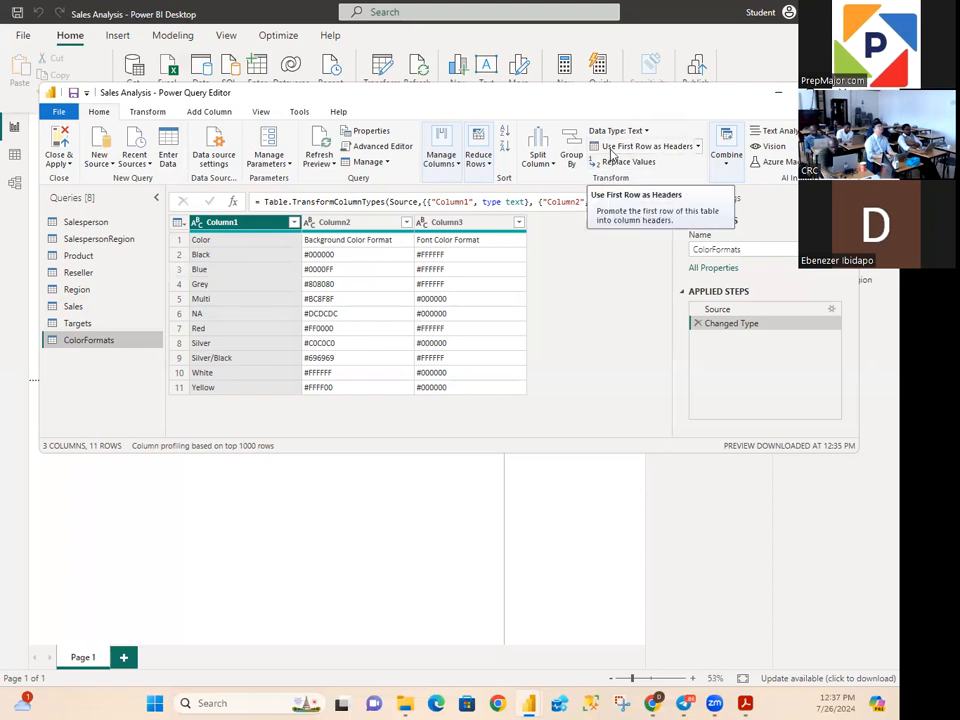
{"action": "left_click", "coordinate": [697, 147]}
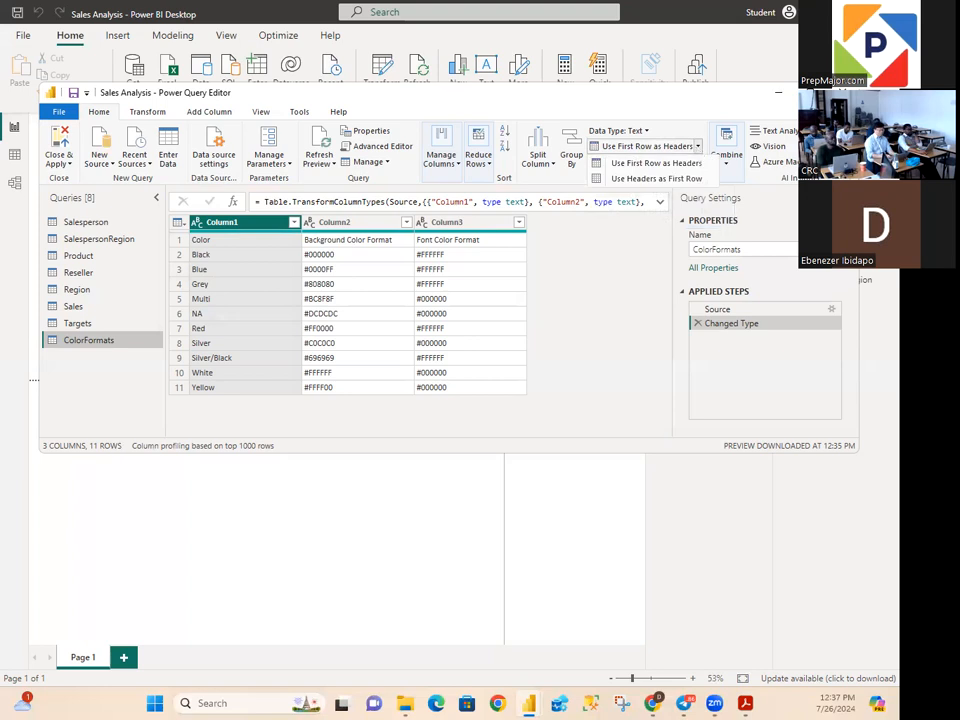
{"action": "key", "text": "Escape"}
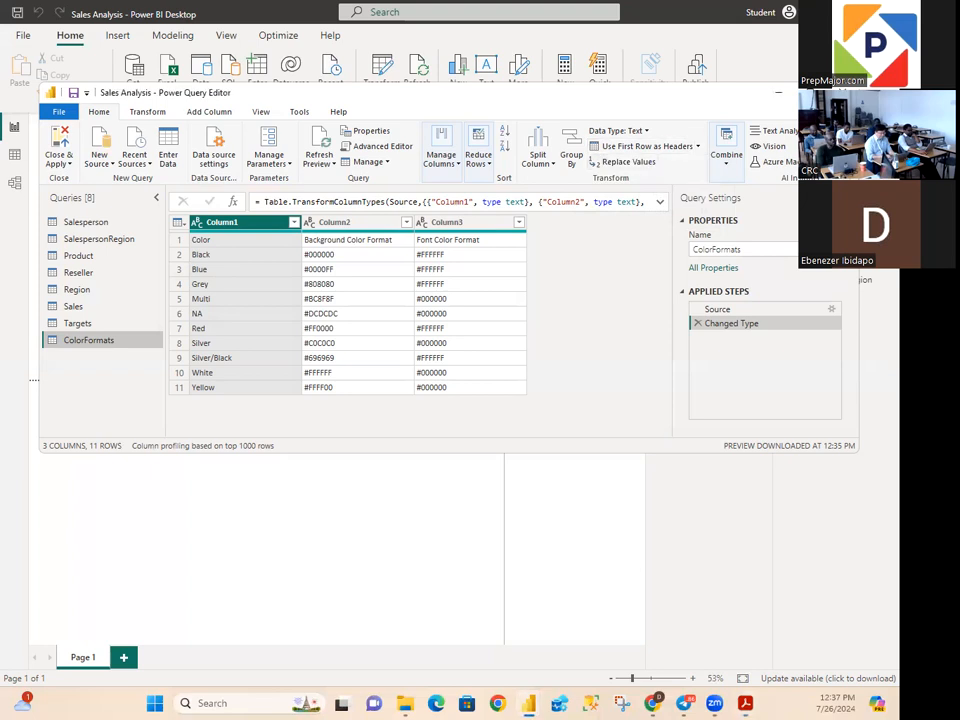
{"action": "left_click", "coordinate": [697, 147]}
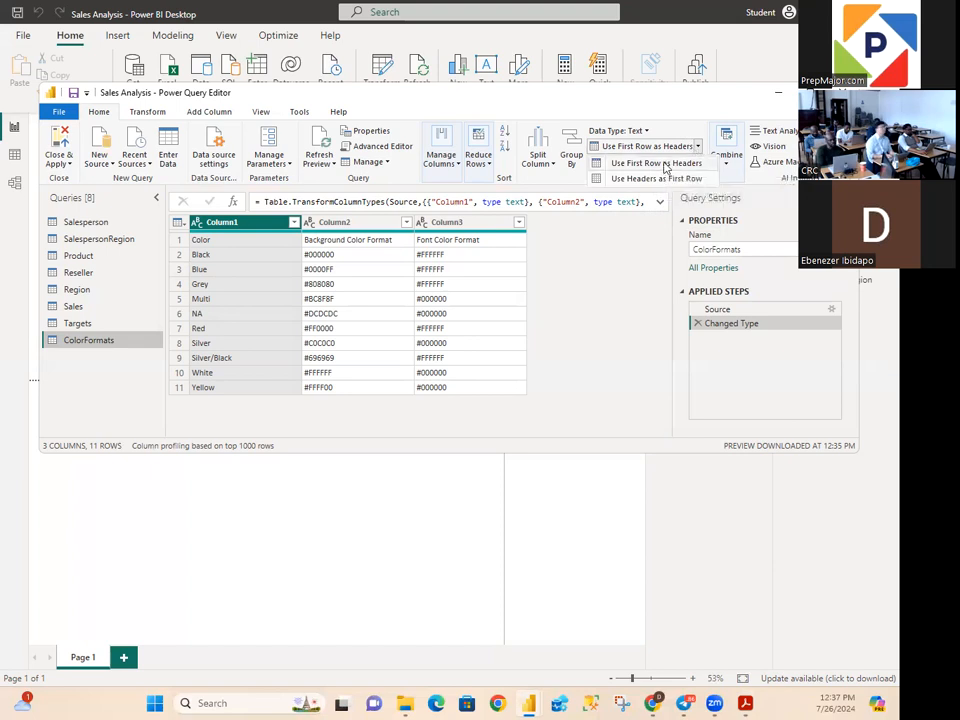
{"action": "left_click", "coordinate": [665, 164]}
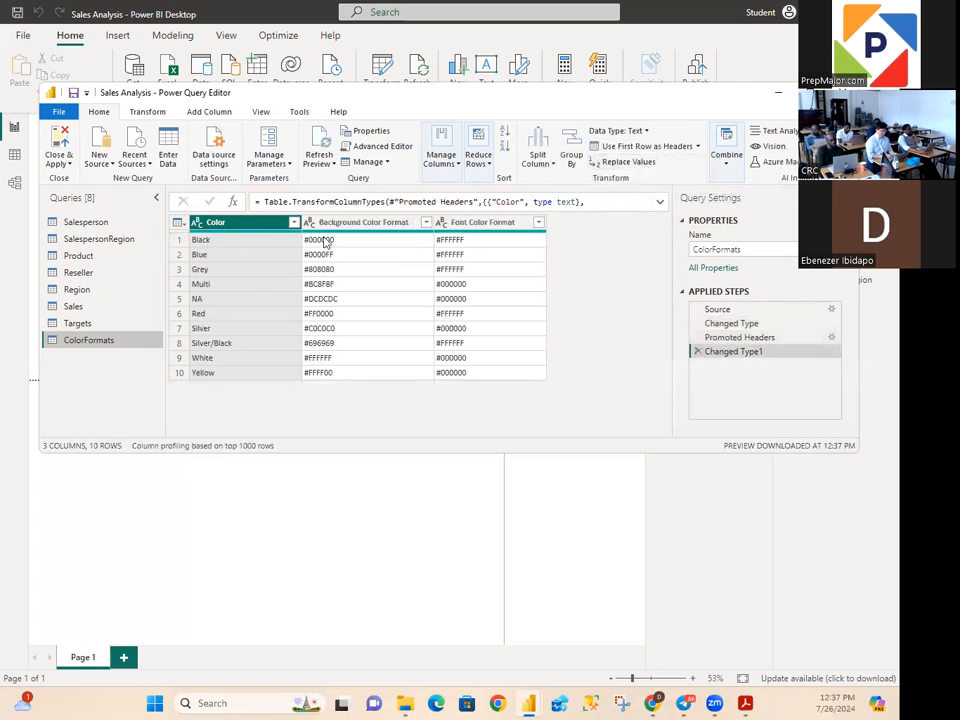
Step: Promote the first row of ColorFormats to headers once more, and demote the headers back to the first row
{"action": "mouse_move", "coordinate": [543, 236]}
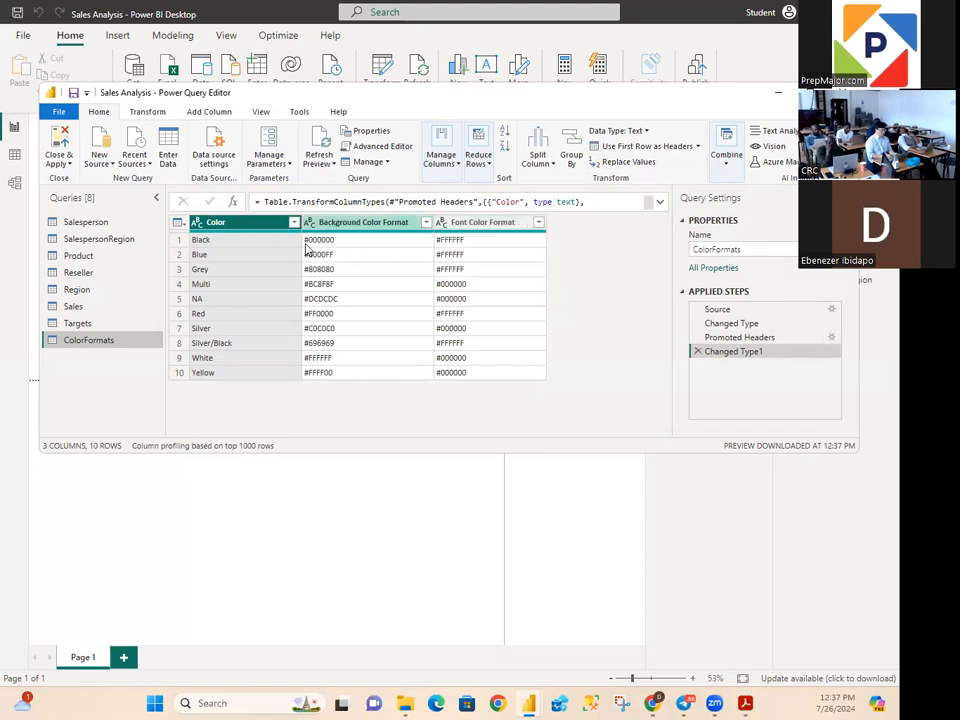
{"action": "left_click", "coordinate": [656, 147]}
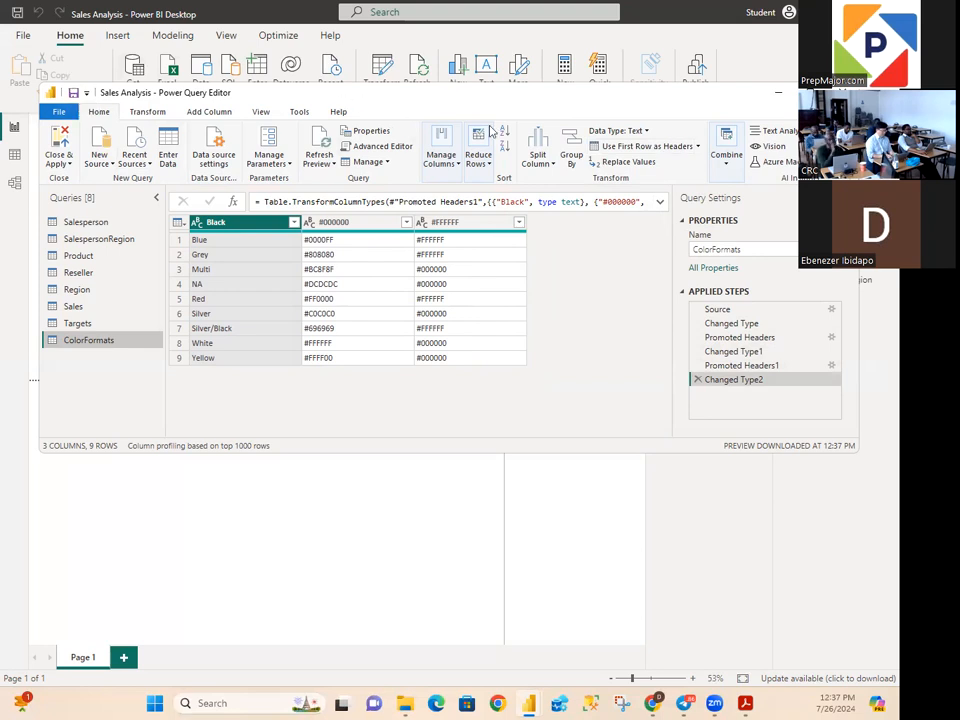
{"action": "left_click", "coordinate": [697, 147]}
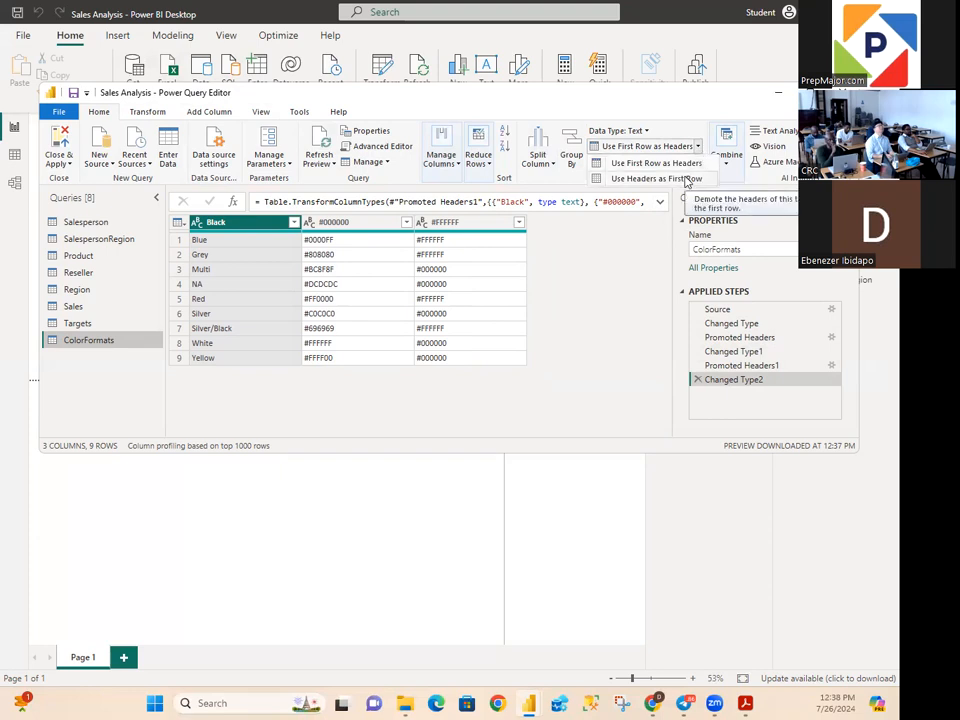
{"action": "left_click", "coordinate": [687, 180]}
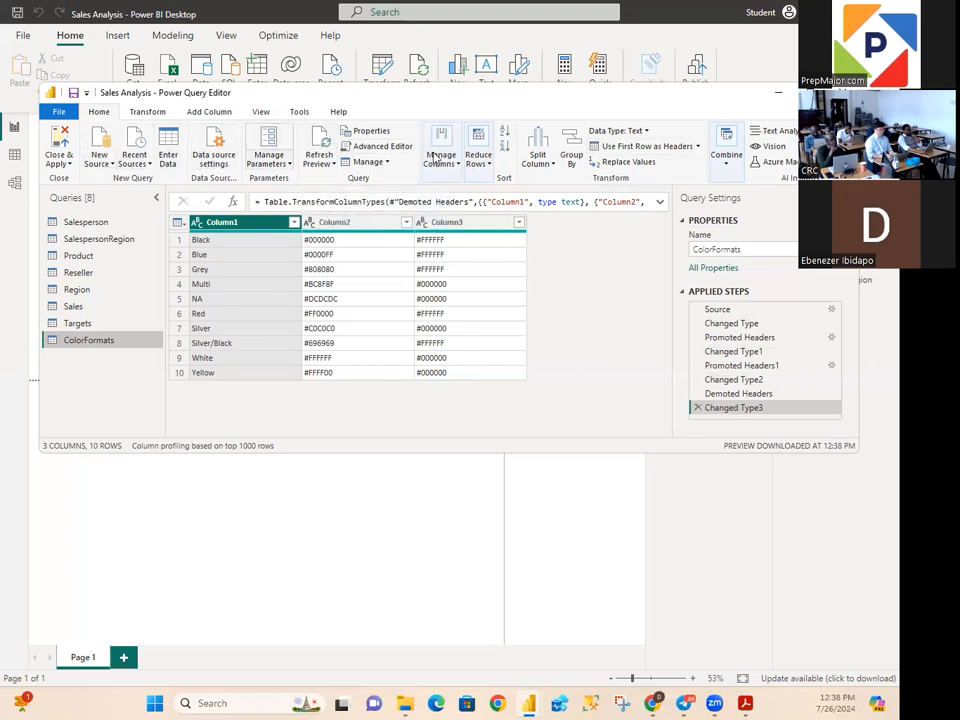
Step: Delete the applied steps Changed Type3, Demoted Headers, Changed Type2 and Promoted Headers1 from the ColorFormats query
{"action": "left_click", "coordinate": [697, 407]}
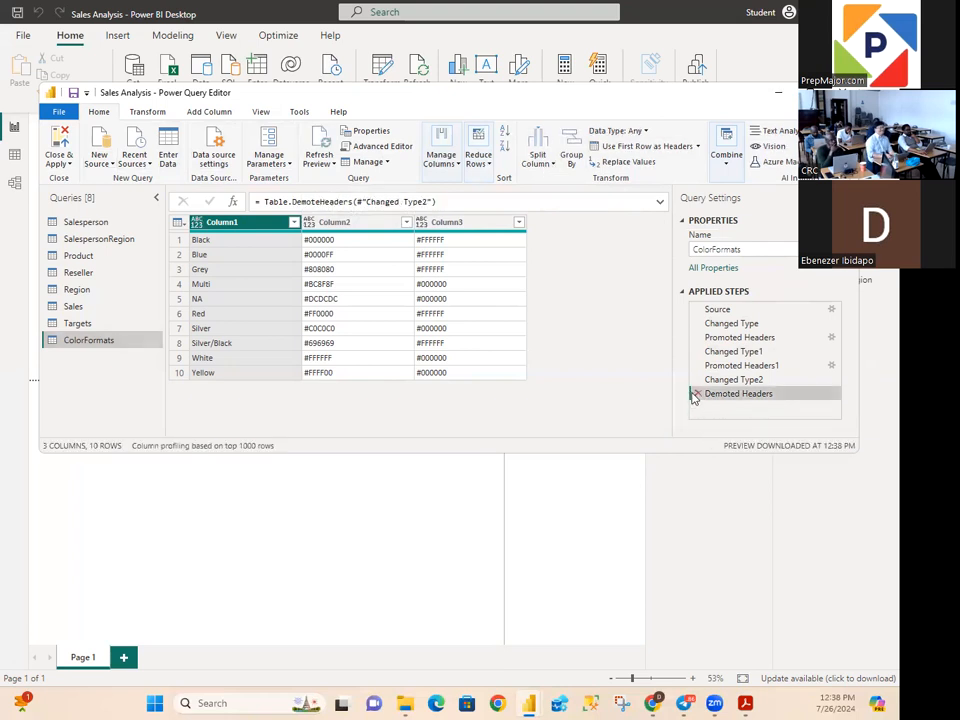
{"action": "left_click", "coordinate": [695, 394]}
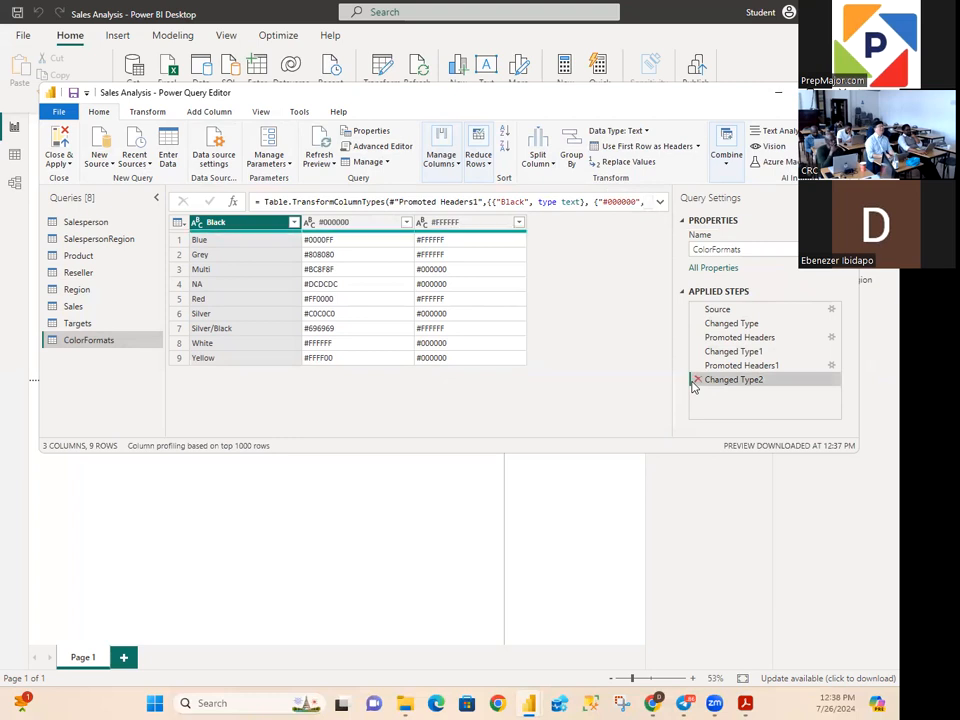
{"action": "left_click", "coordinate": [696, 381]}
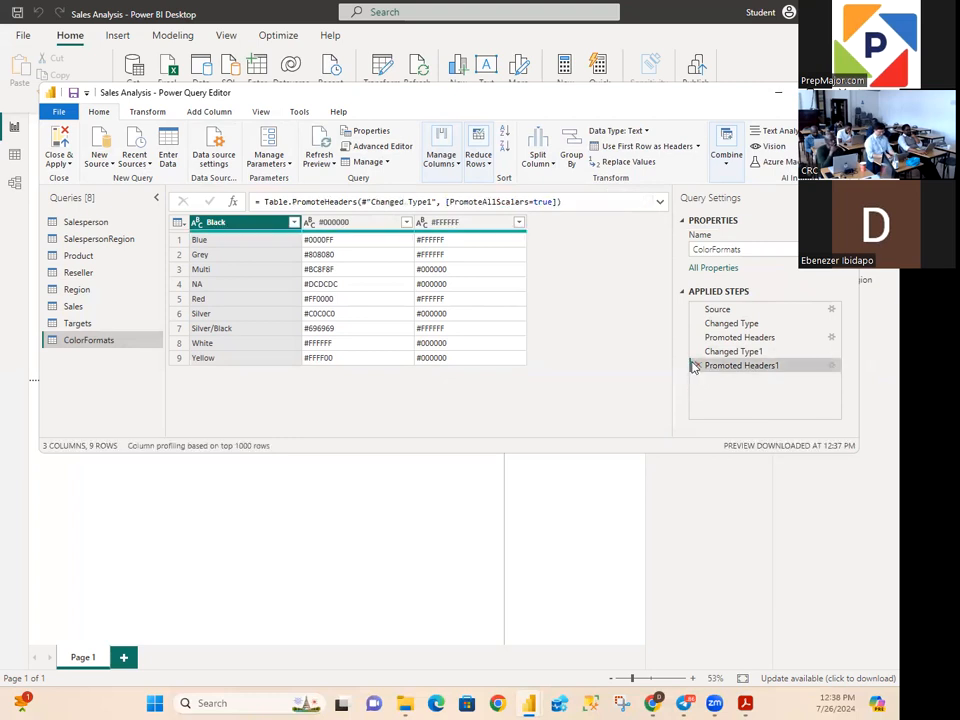
{"action": "left_click", "coordinate": [696, 366]}
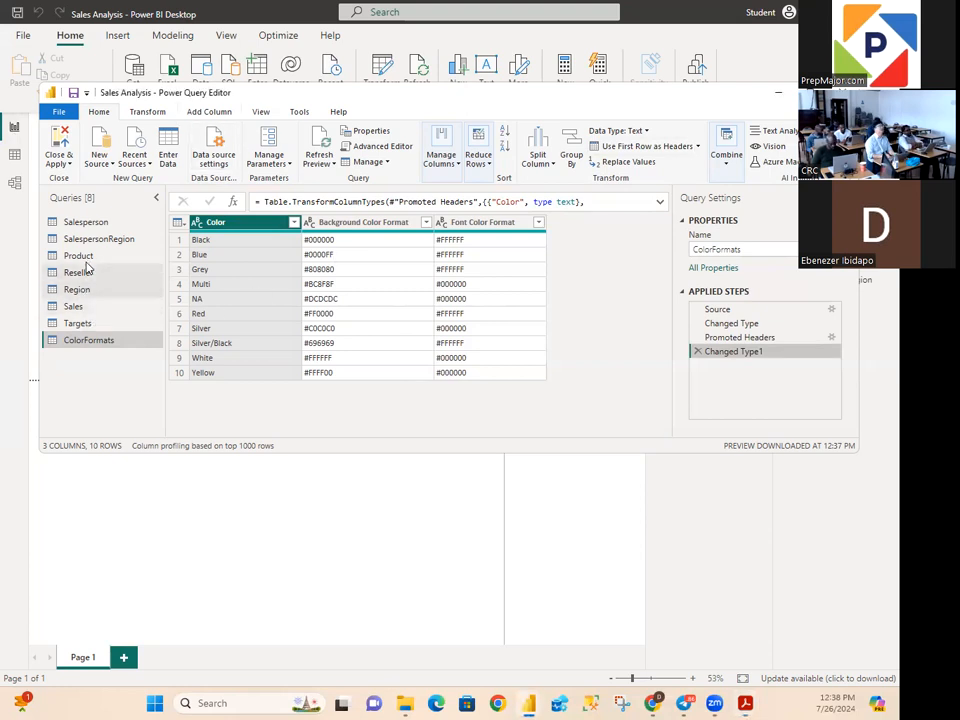
Step: Compare the columns of the Product and ColorFormats queries, and dismiss the preview age notice on Product
{"action": "left_click", "coordinate": [86, 255]}
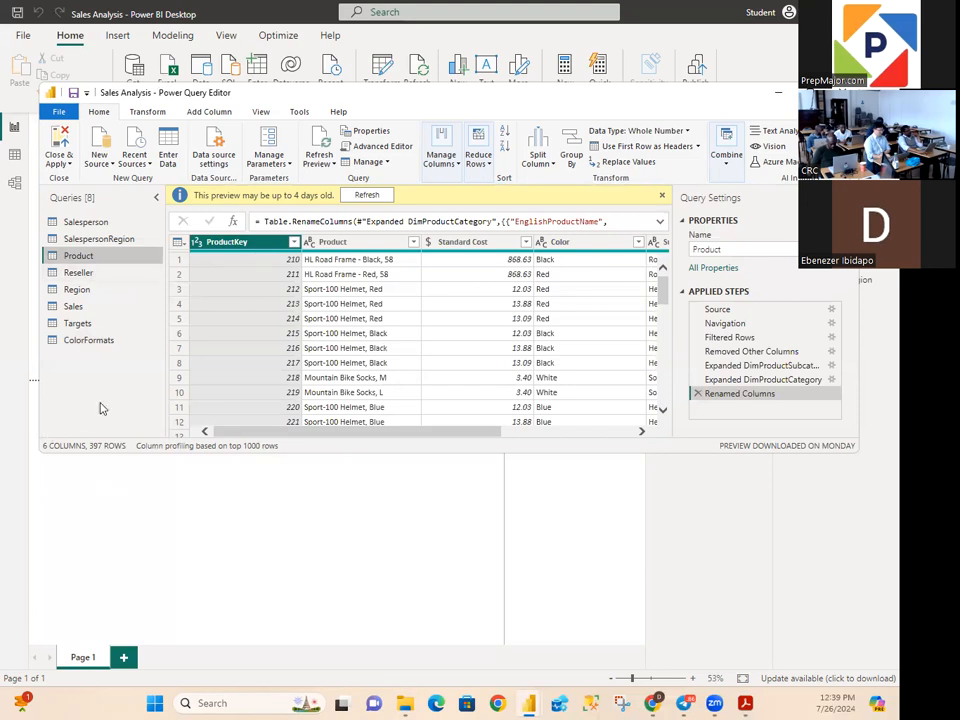
{"action": "left_click", "coordinate": [95, 340]}
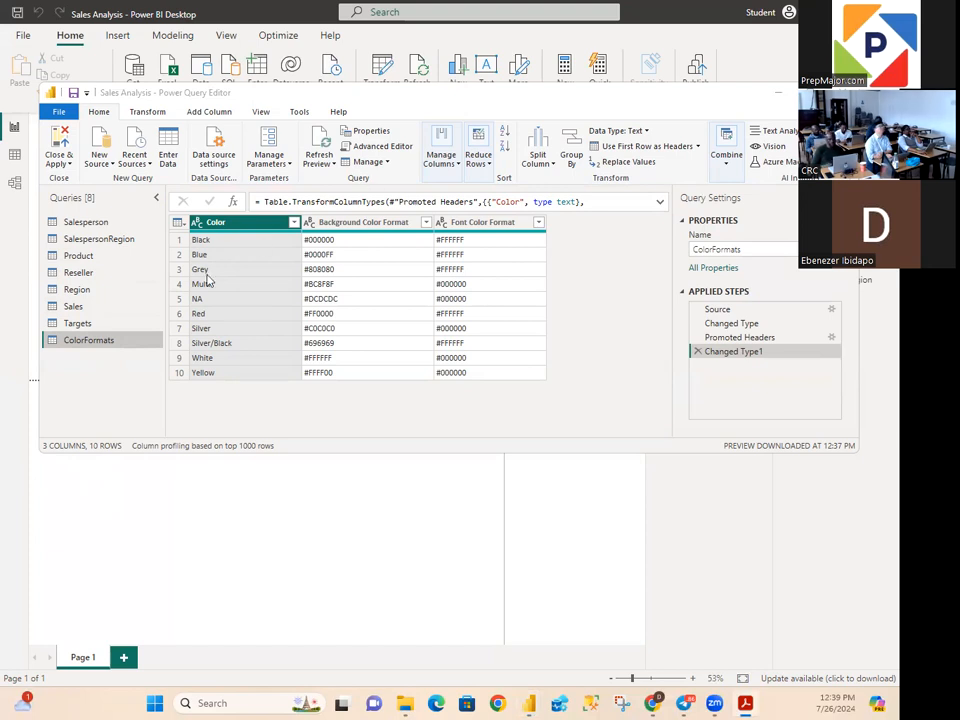
{"action": "left_click", "coordinate": [96, 256]}
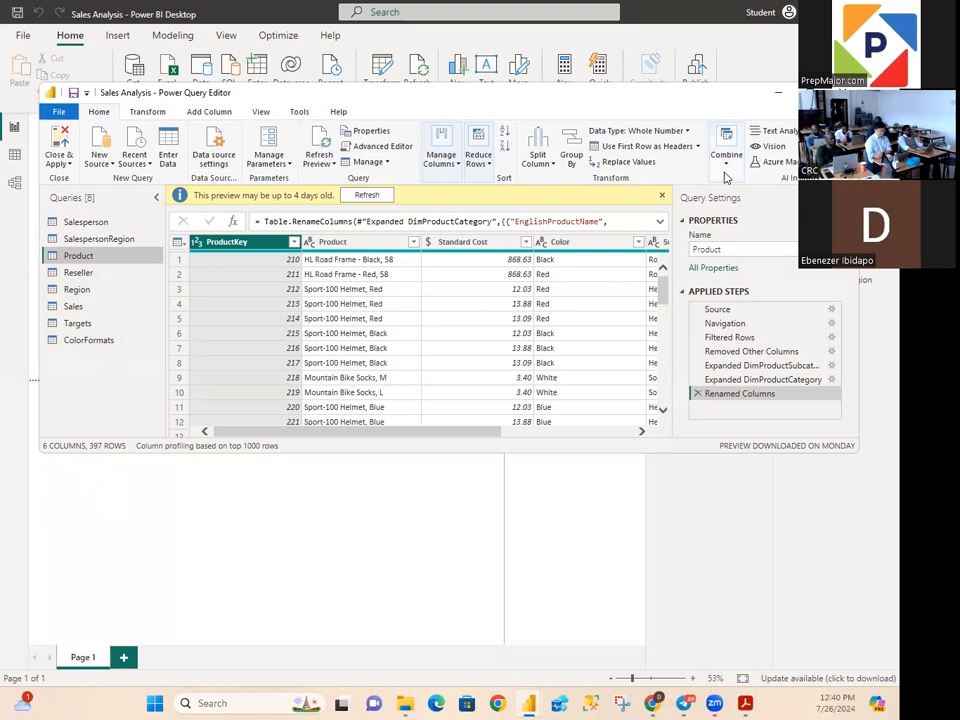
{"action": "left_click", "coordinate": [661, 195]}
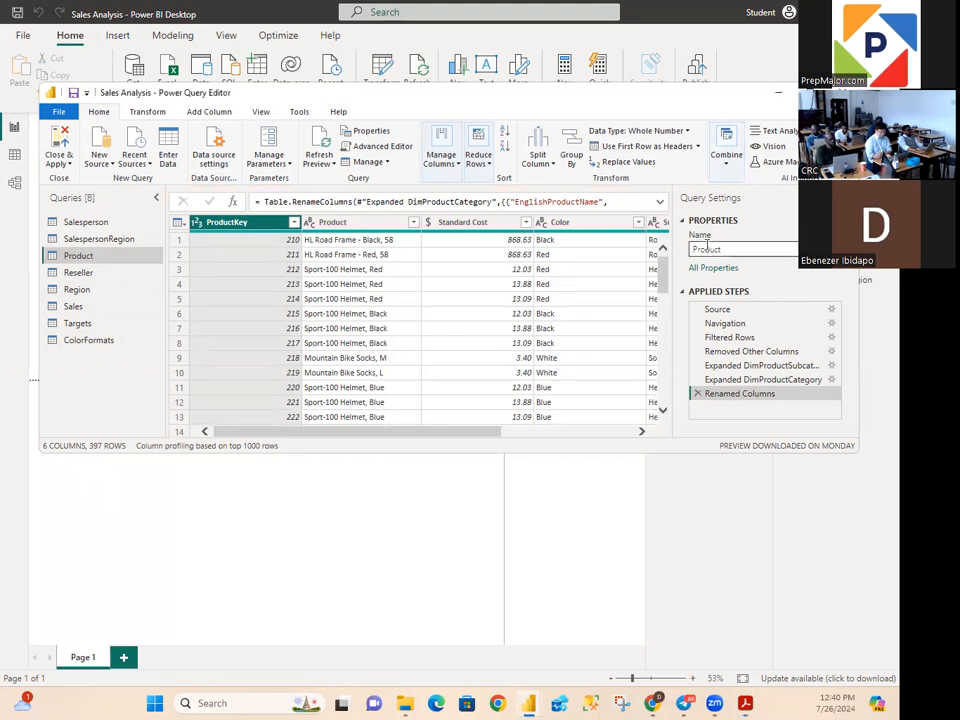
{"action": "left_click", "coordinate": [727, 160]}
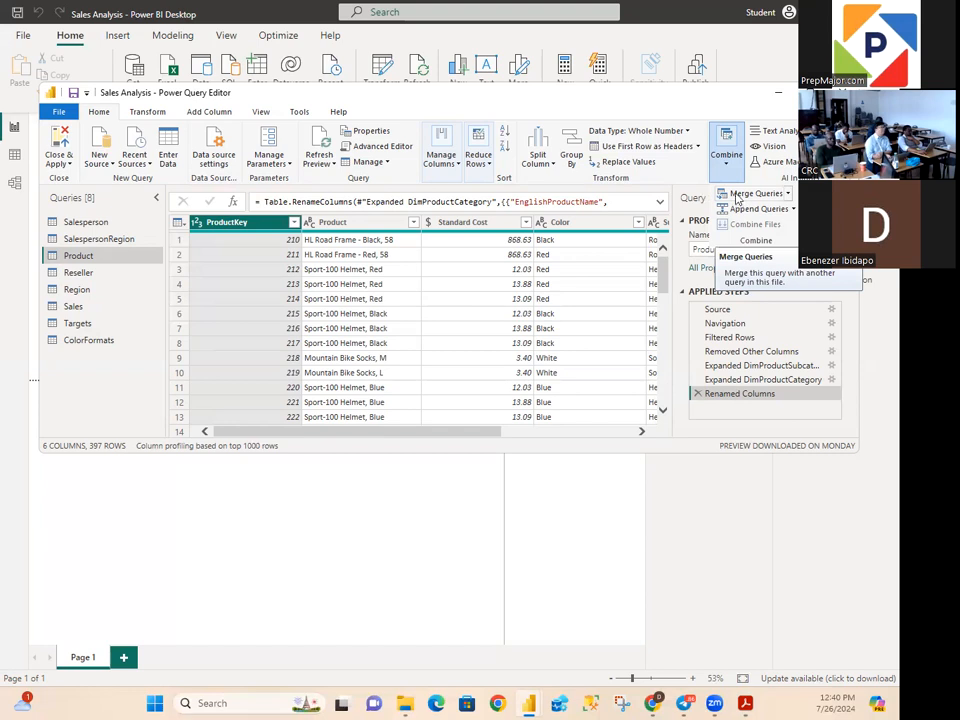
{"action": "left_click", "coordinate": [740, 194]}
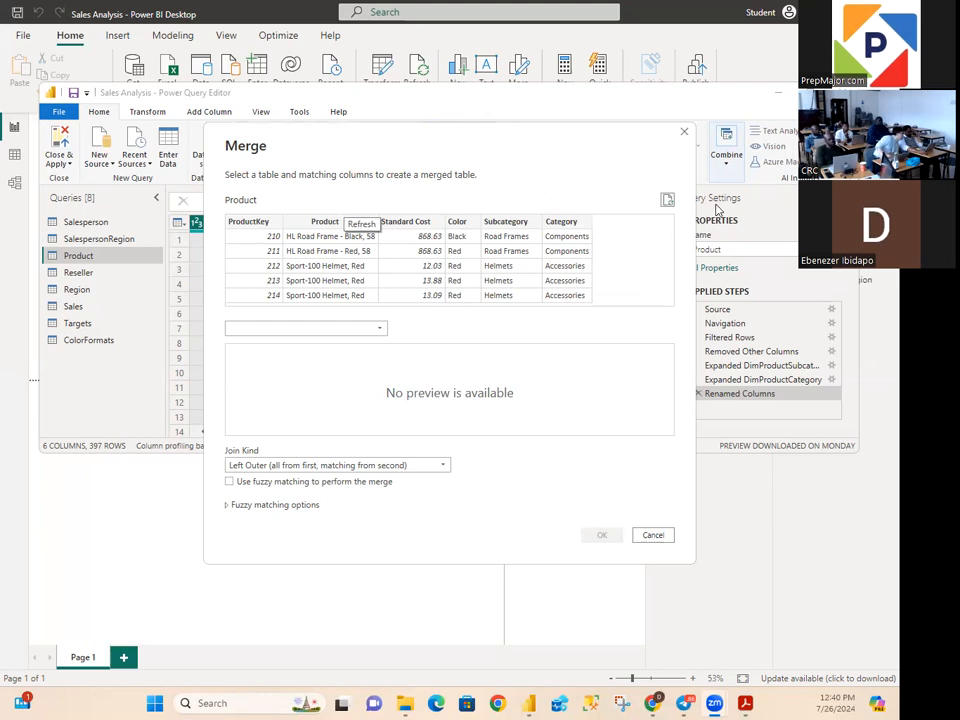
{"action": "left_click", "coordinate": [651, 536]}
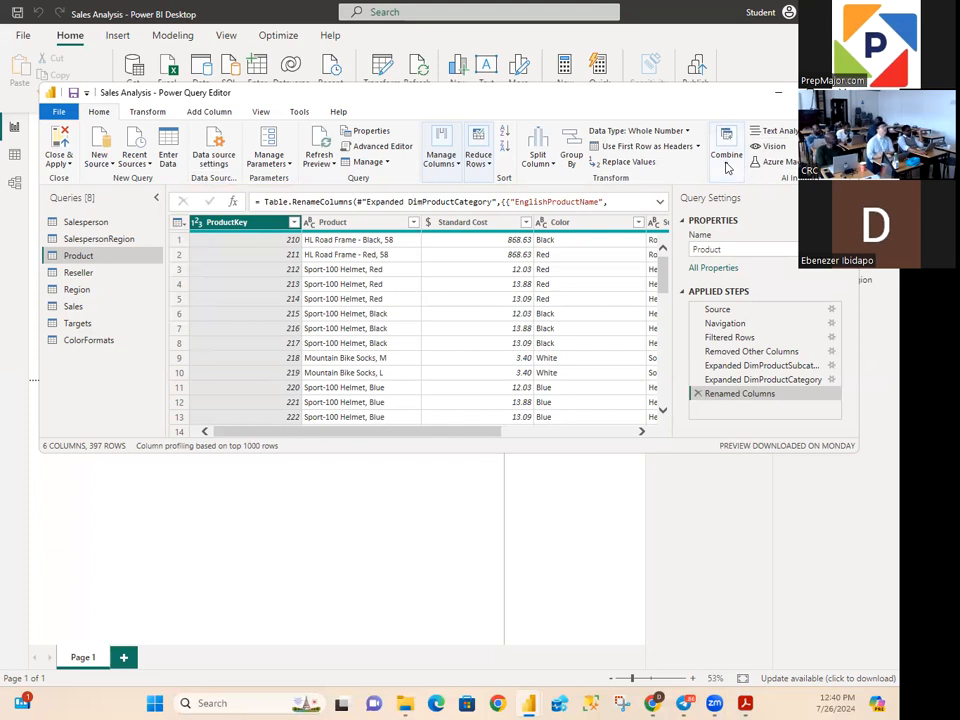
{"action": "left_click", "coordinate": [728, 165]}
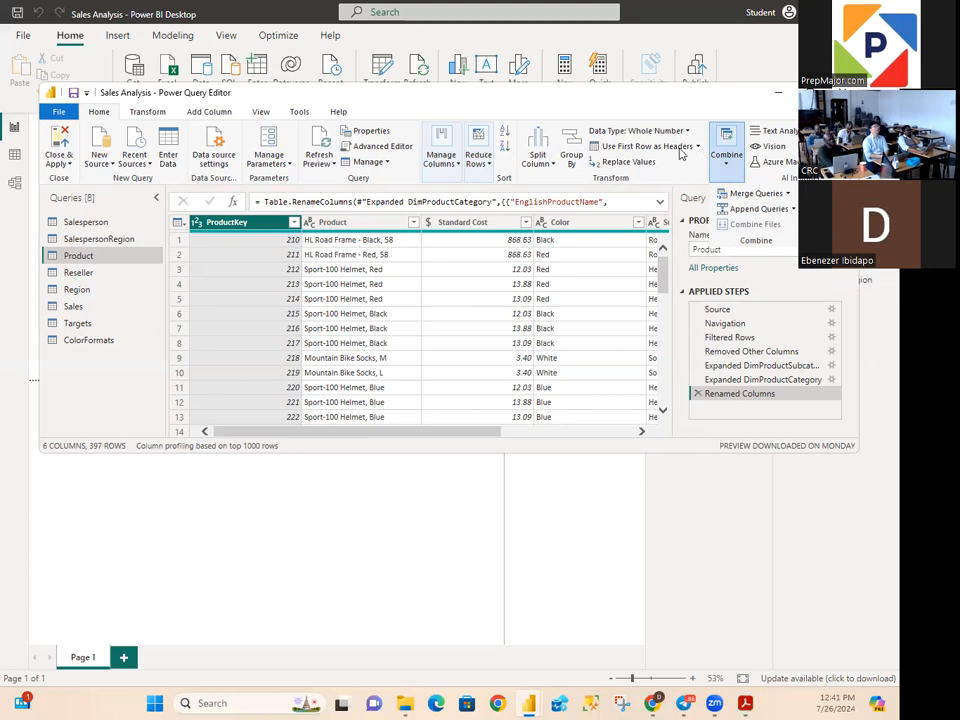
{"action": "left_click", "coordinate": [691, 112]}
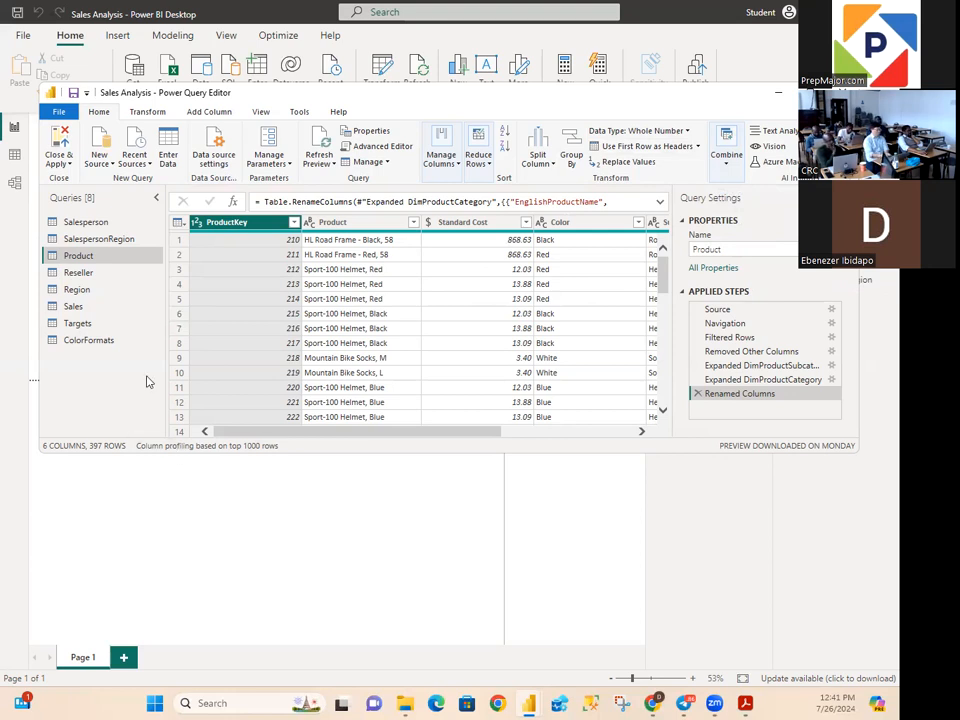
Step: Set up a merge of the Product query with ColorFormats, matching the Color column in both tables
{"action": "left_click", "coordinate": [100, 341]}
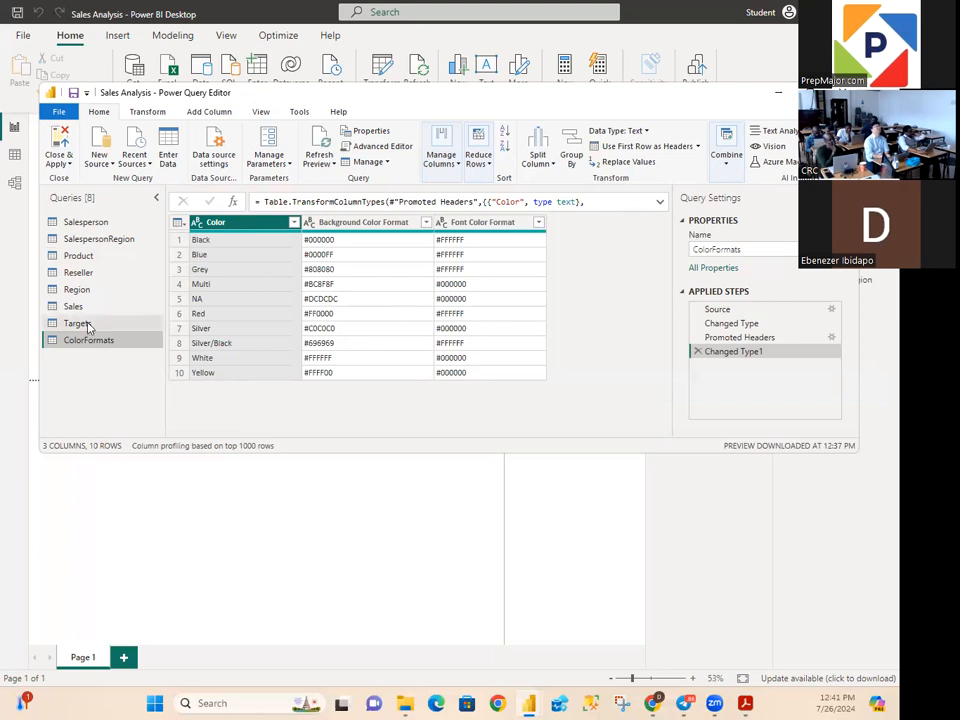
{"action": "left_click", "coordinate": [84, 260]}
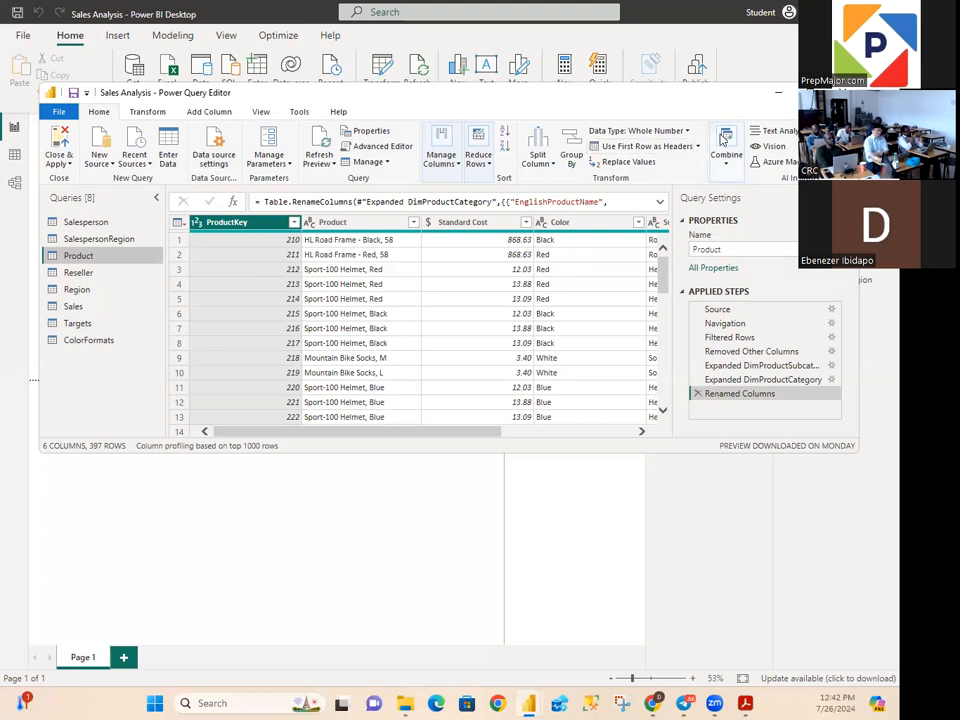
{"action": "left_click", "coordinate": [727, 165]}
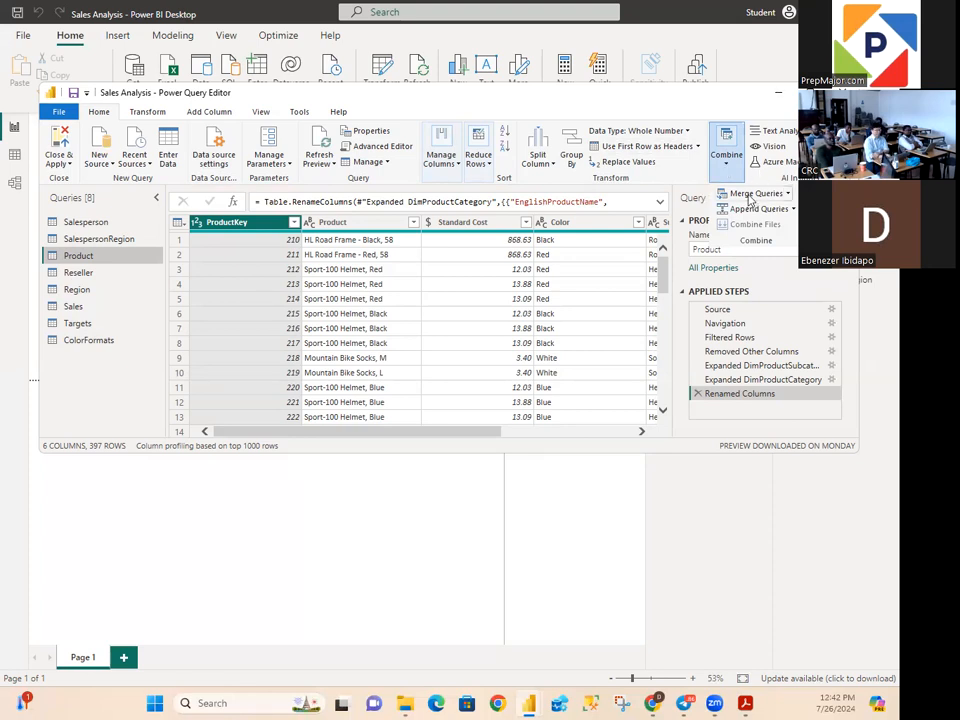
{"action": "left_click", "coordinate": [750, 196]}
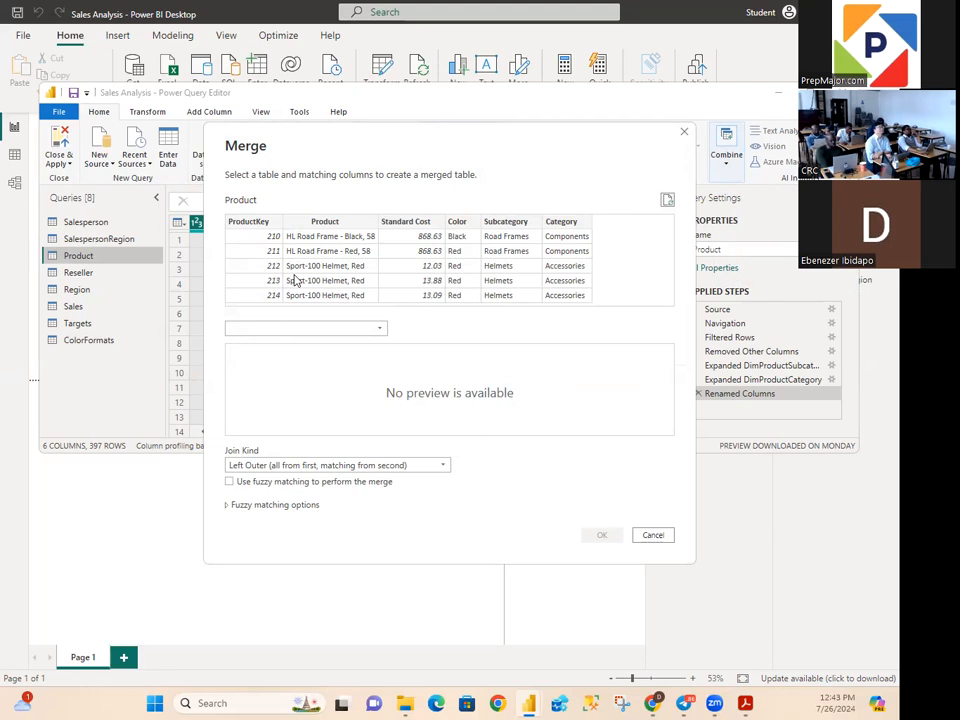
{"action": "left_click", "coordinate": [261, 331]}
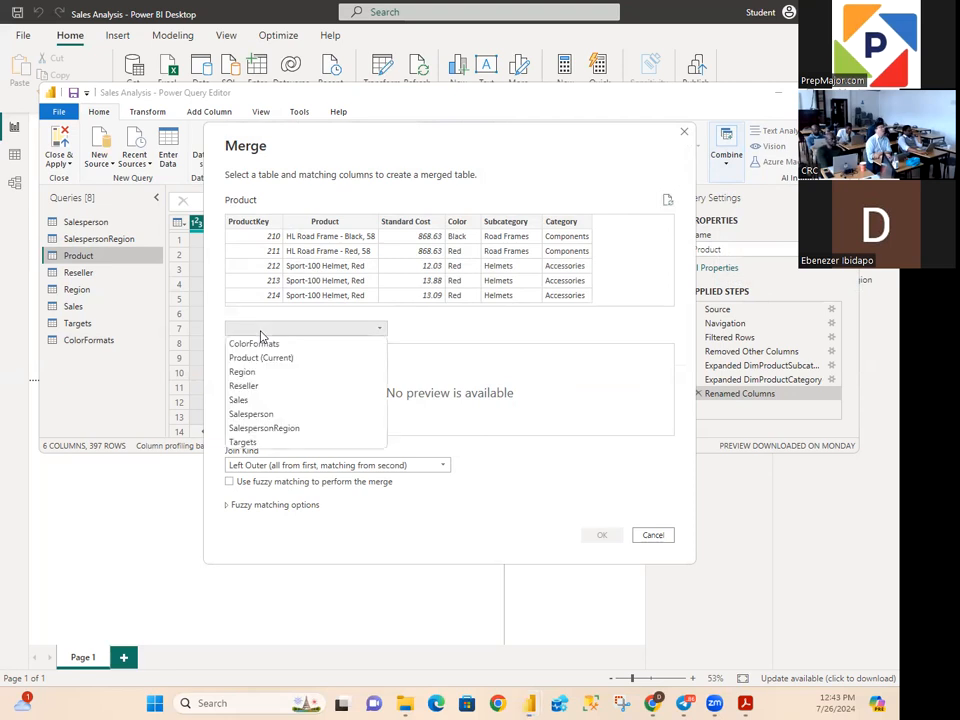
{"action": "left_click", "coordinate": [263, 344]}
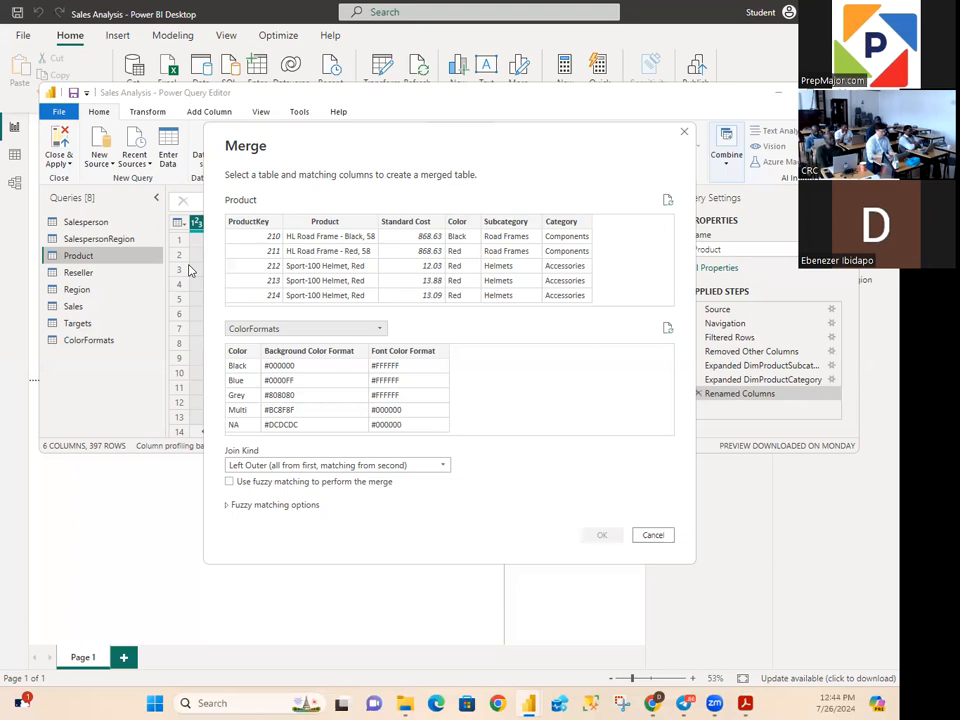
{"action": "left_click", "coordinate": [461, 223]}
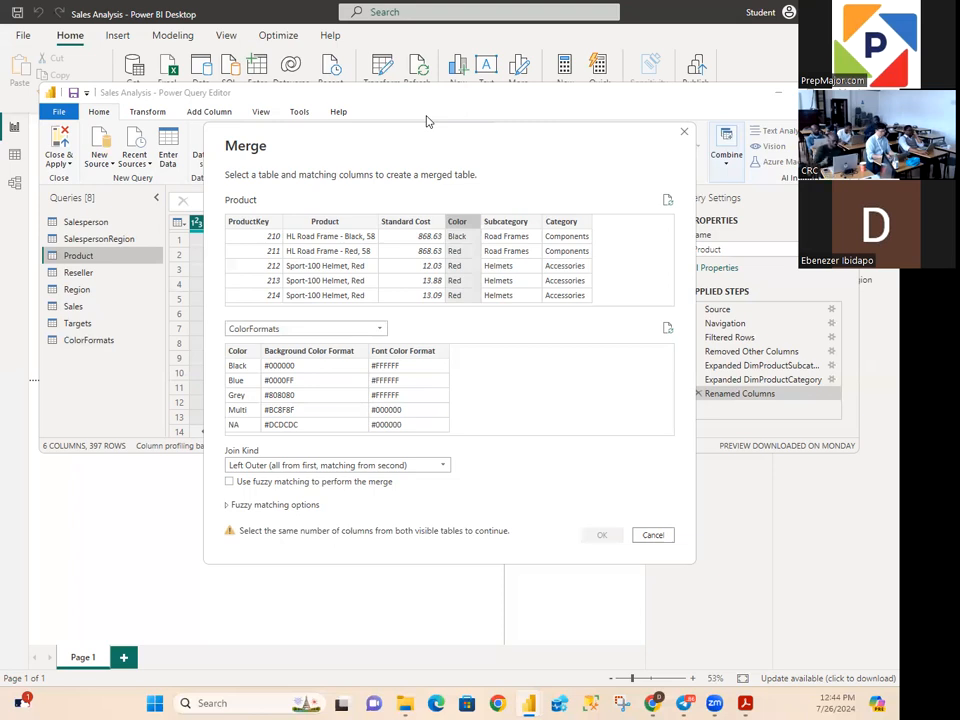
{"action": "left_click", "coordinate": [245, 350]}
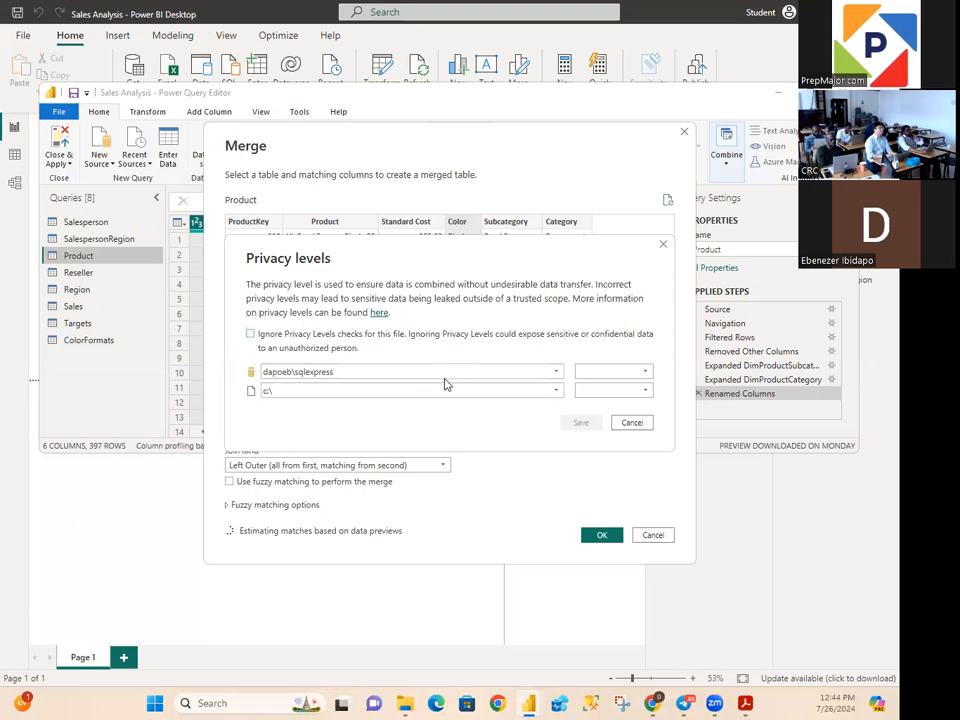
Step: Save Organizational privacy levels for the SQL Server and C:\ file sources, and complete the left outer merge
{"action": "left_click", "coordinate": [645, 373]}
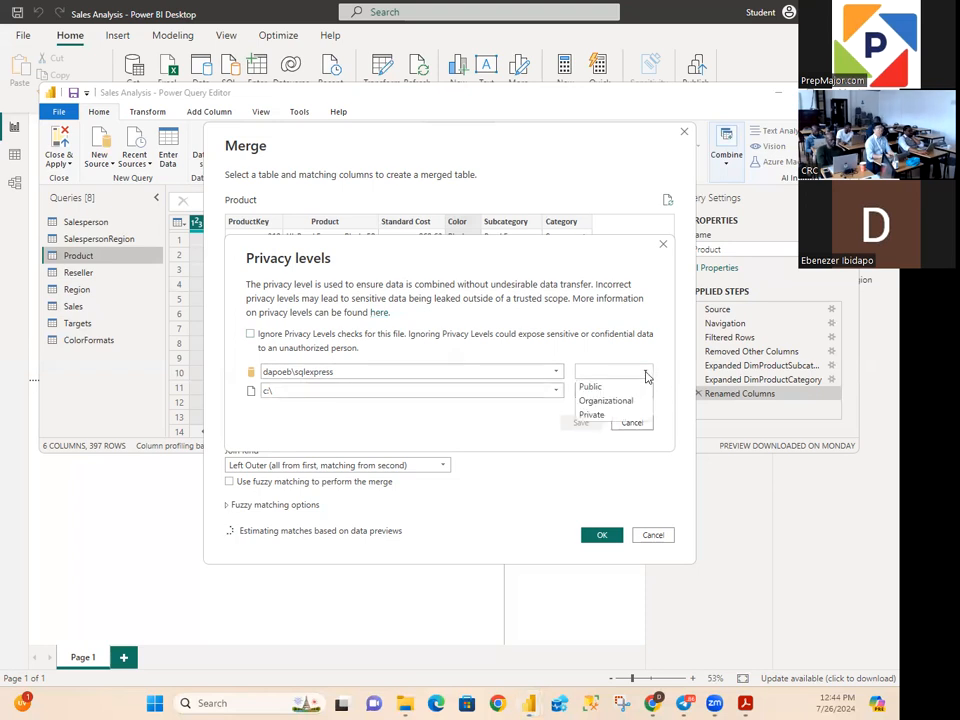
{"action": "left_click", "coordinate": [636, 400]}
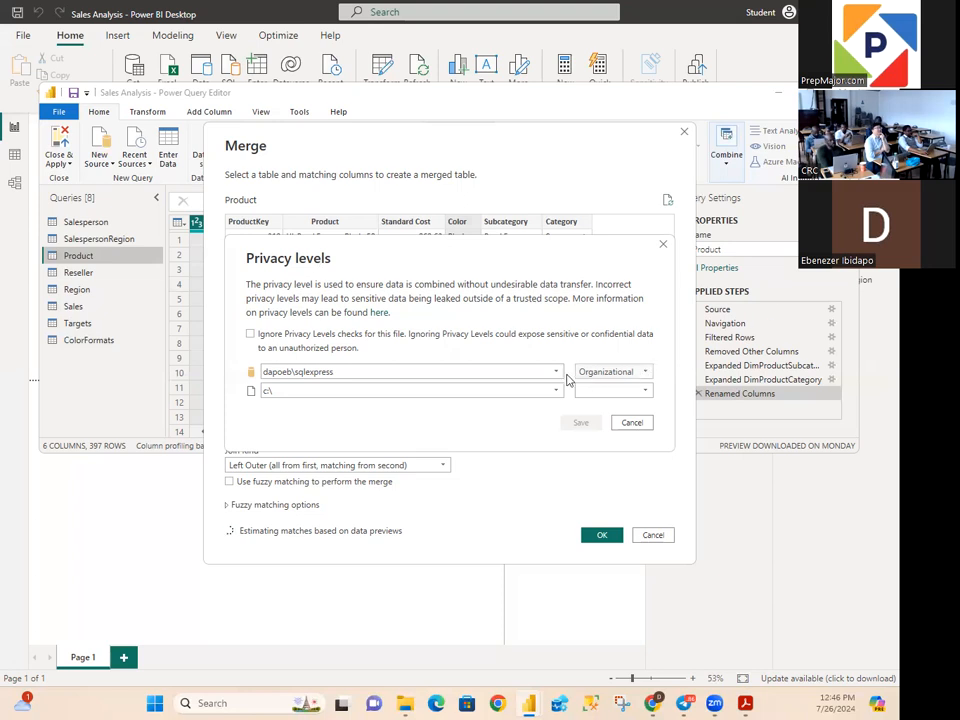
{"action": "left_click", "coordinate": [643, 391]}
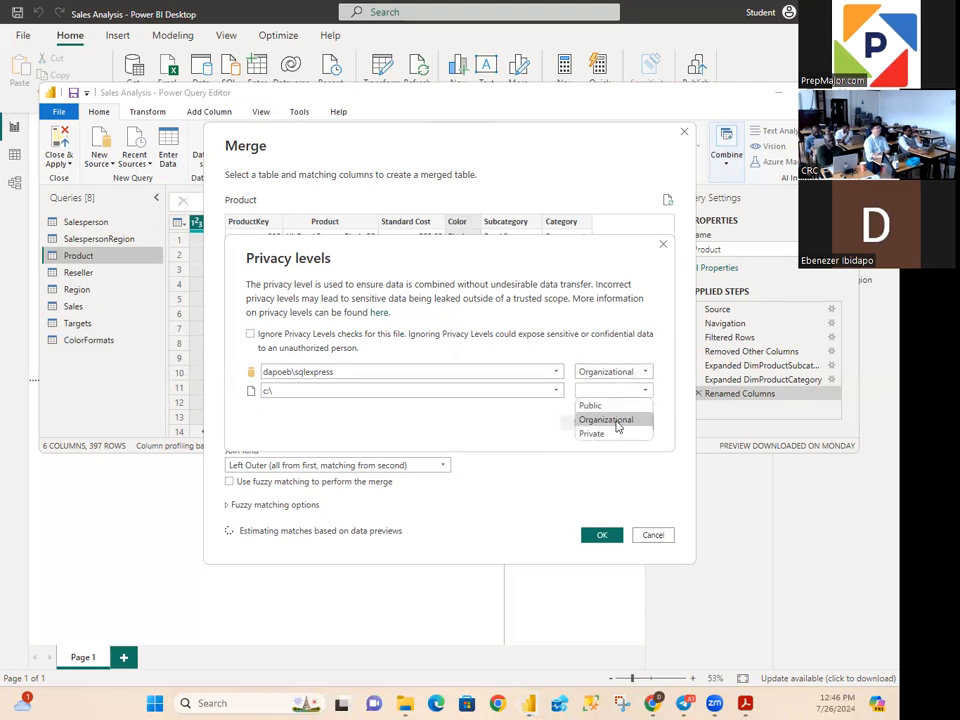
{"action": "left_click", "coordinate": [610, 420]}
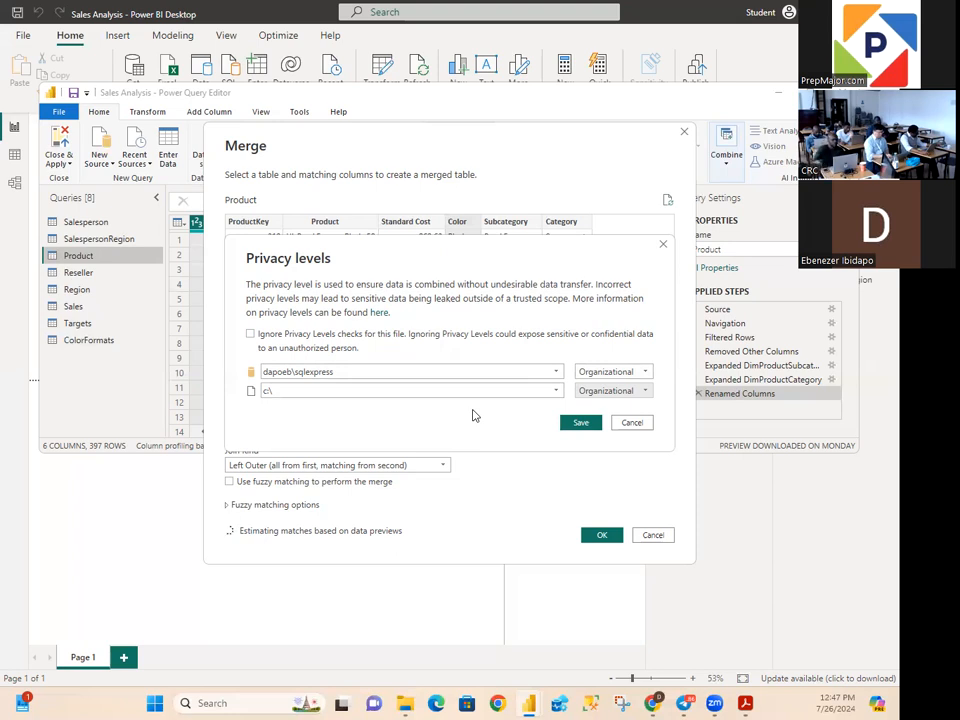
{"action": "left_click", "coordinate": [582, 424]}
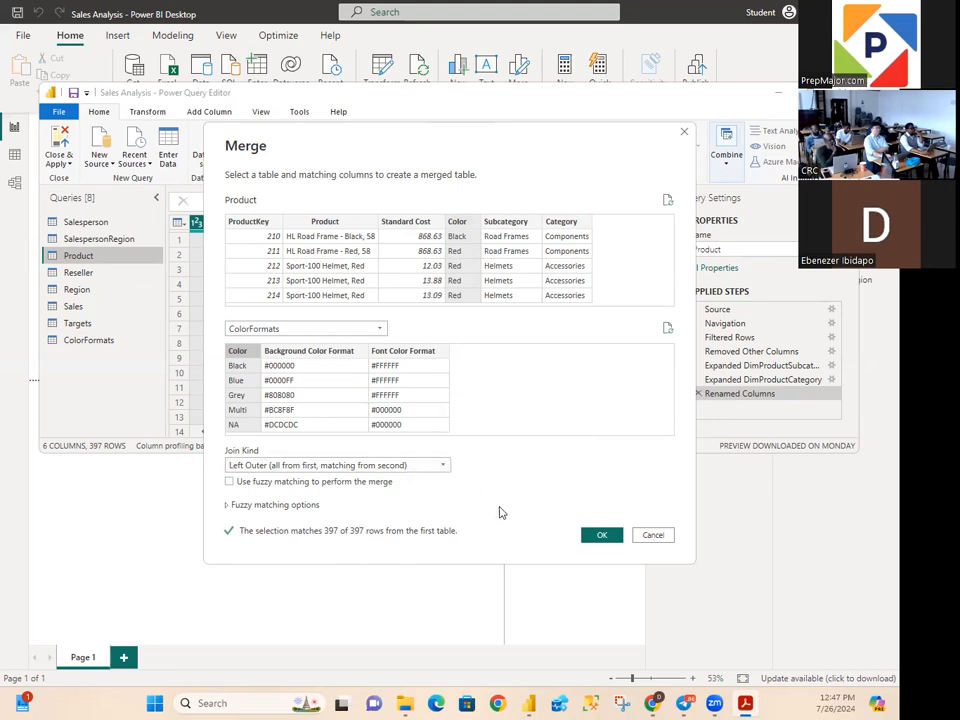
{"action": "left_click", "coordinate": [599, 539]}
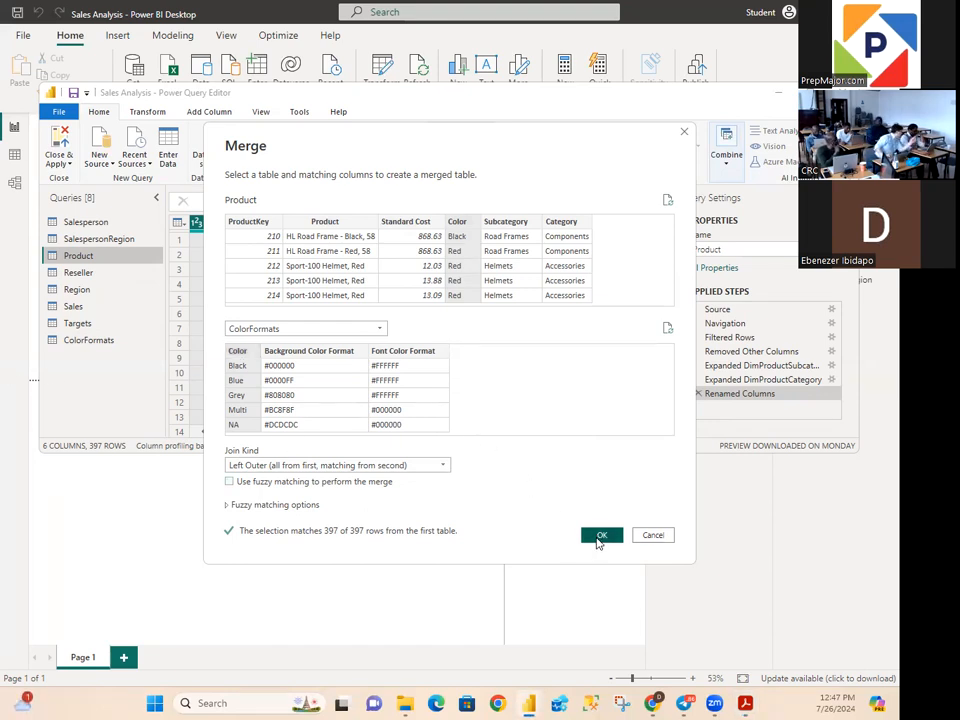
{"action": "left_click", "coordinate": [598, 538]}
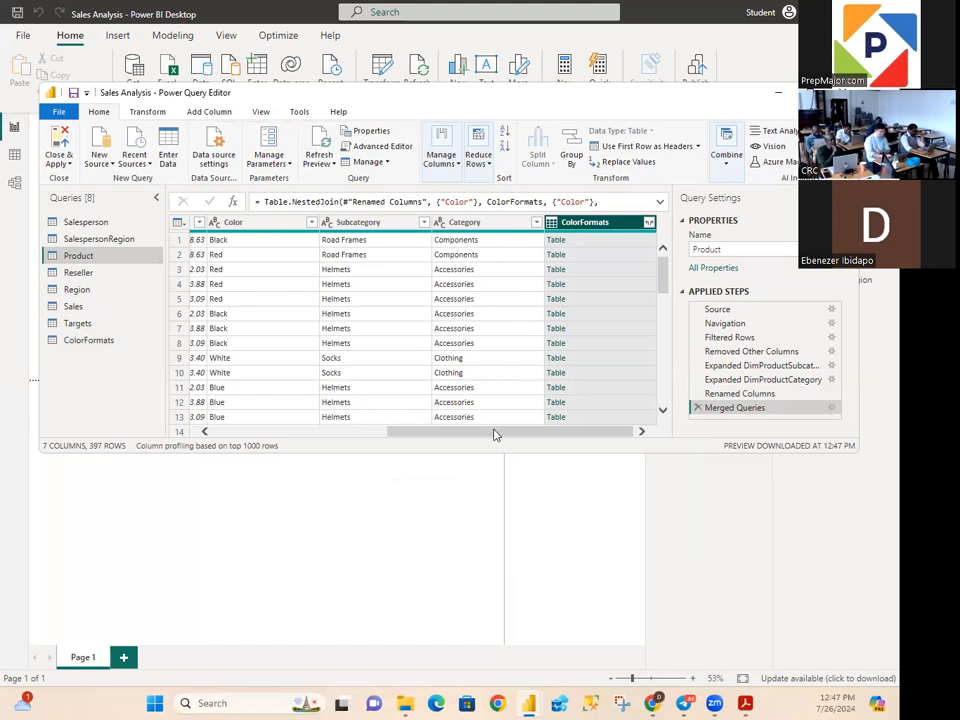
Step: Expand the merged ColorFormats column into Background Color Format and Font Color Format only, without the original column name as prefix
{"action": "left_click_drag", "start_coordinate": [490, 432], "coordinate": [729, 428]}
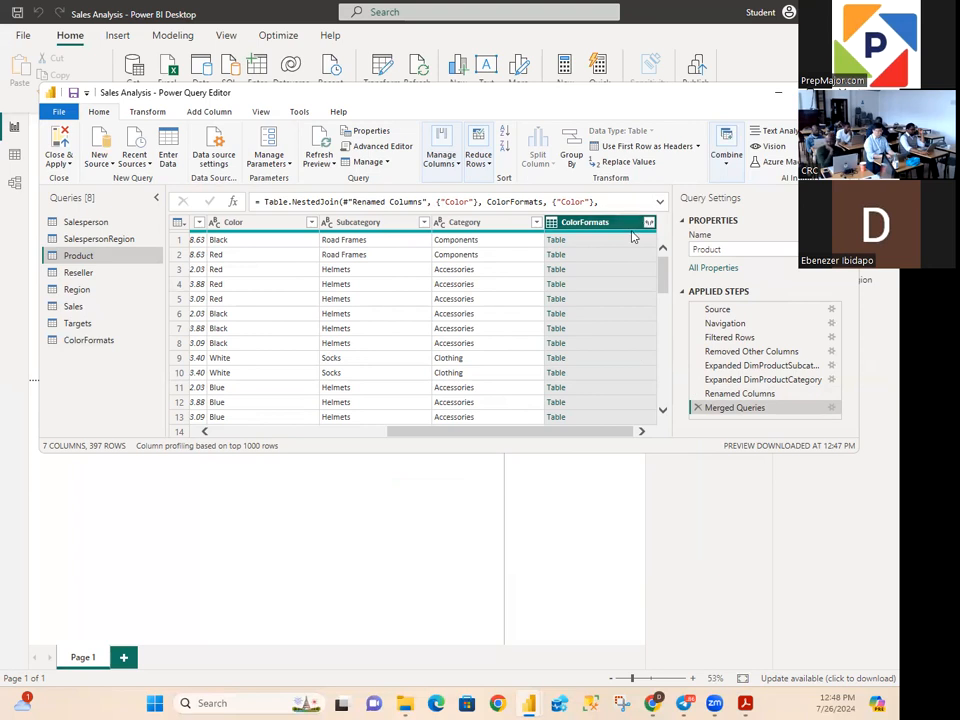
{"action": "mouse_move", "coordinate": [632, 236]}
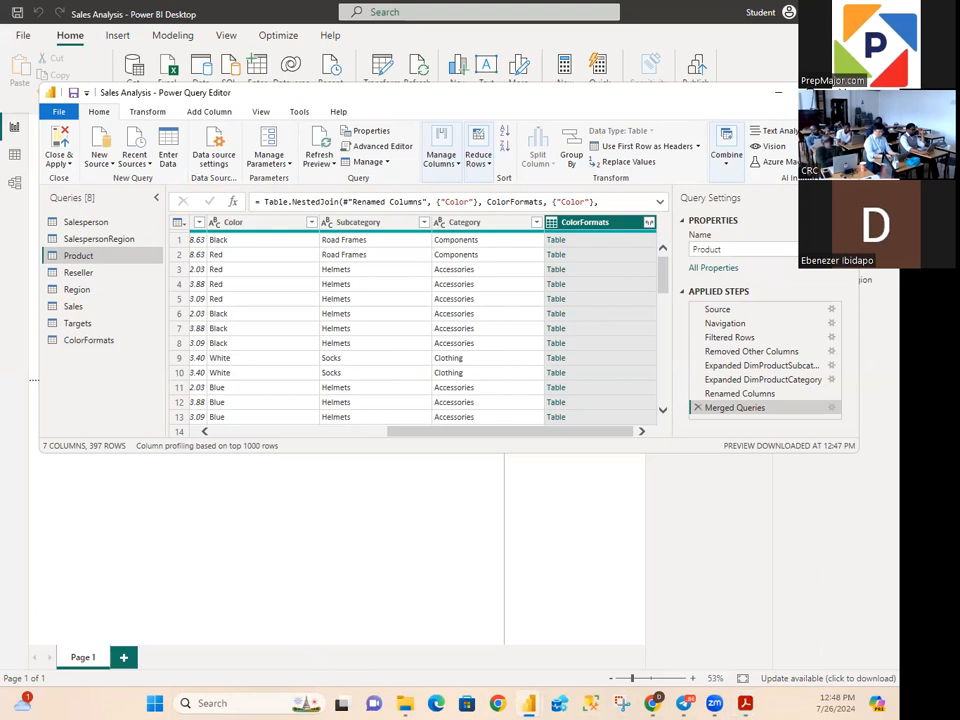
{"action": "left_click", "coordinate": [648, 225]}
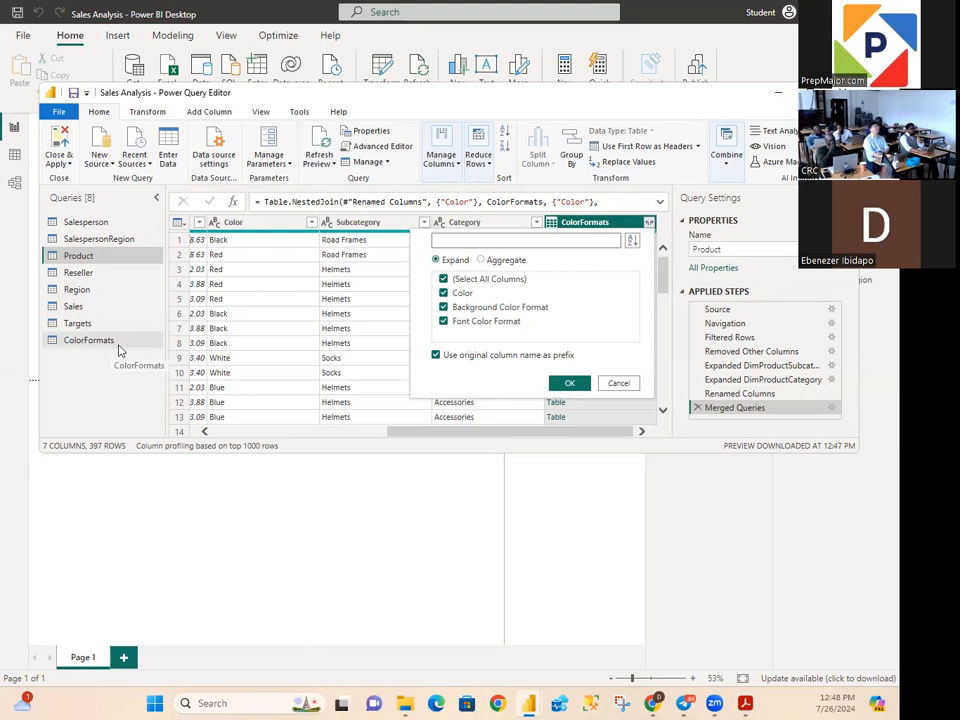
{"action": "left_click", "coordinate": [443, 280]}
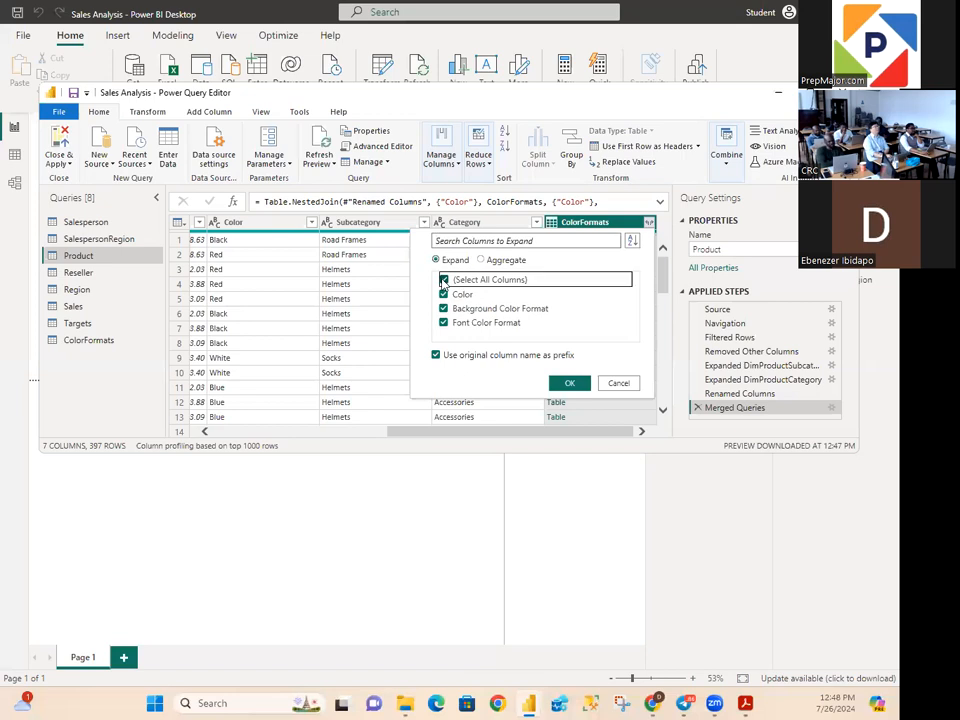
{"action": "left_click", "coordinate": [436, 356]}
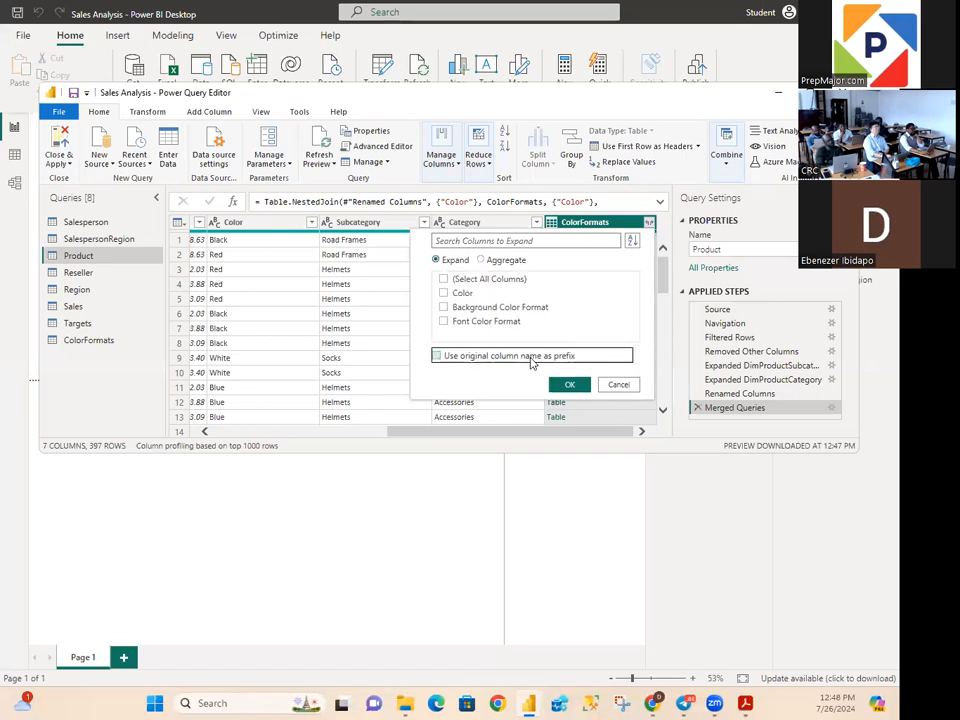
{"action": "left_click", "coordinate": [444, 308]}
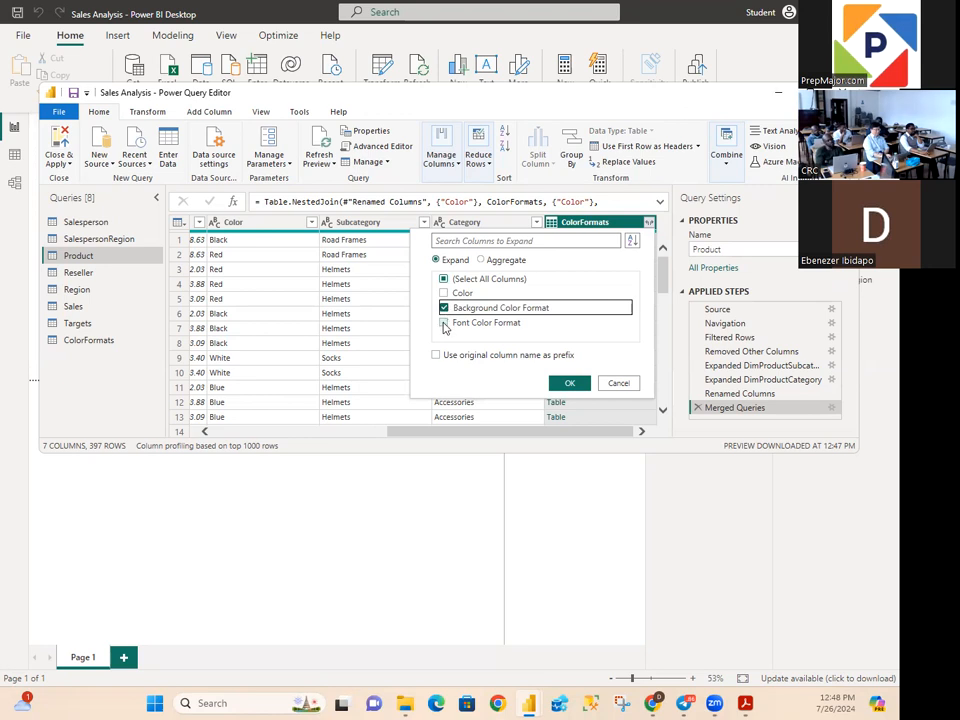
{"action": "left_click", "coordinate": [443, 322]}
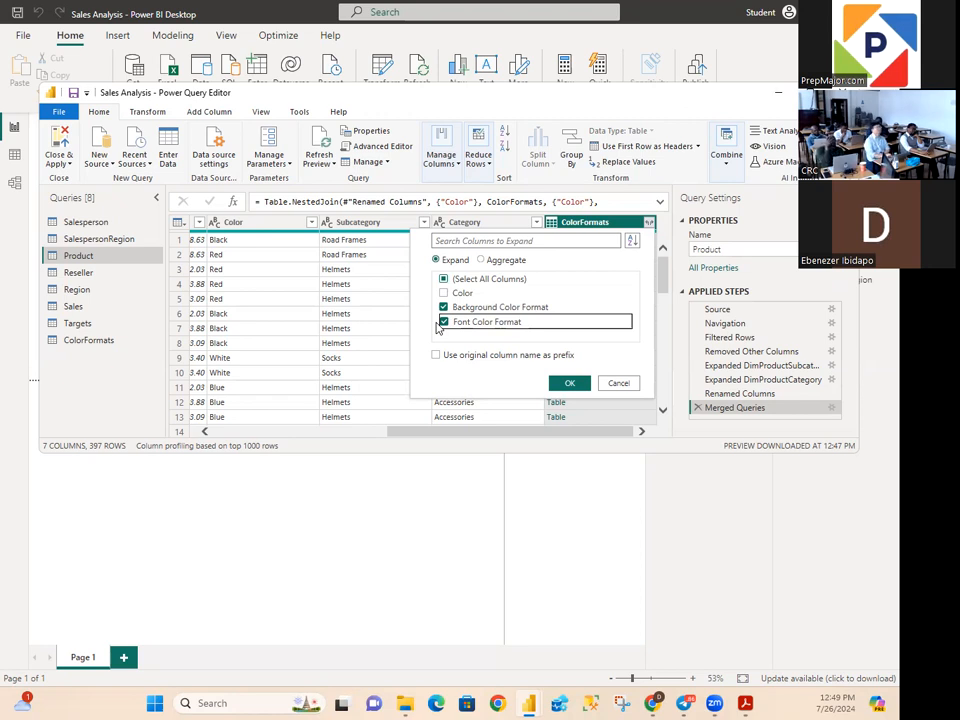
{"action": "left_click", "coordinate": [569, 385]}
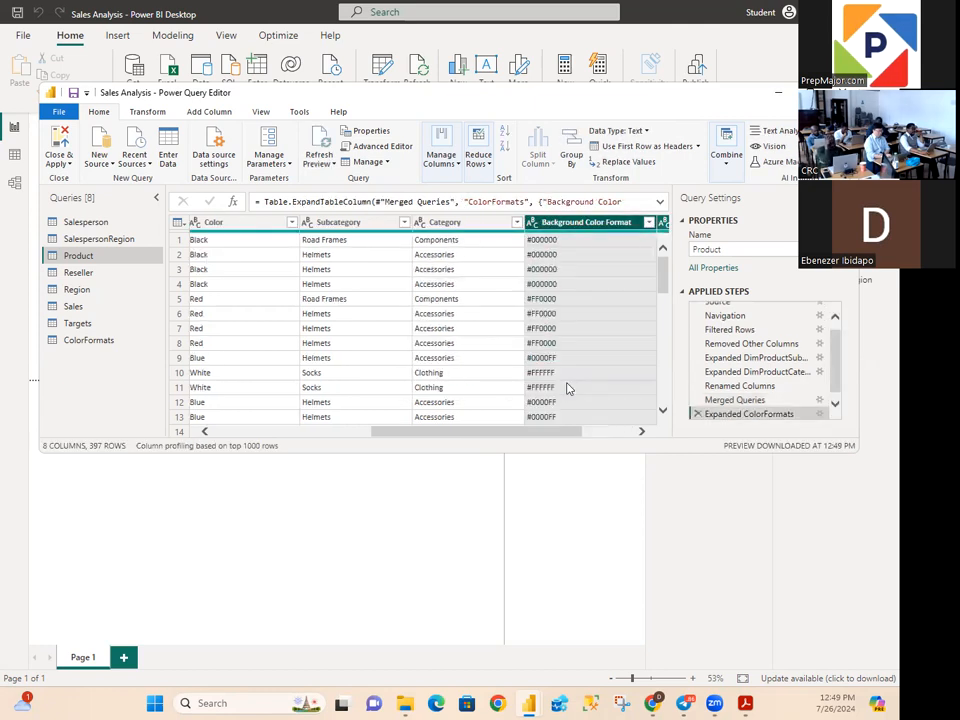
Step: Examine the expanded Background Color Format and Font Color Format values across the Product query's rows
{"action": "left_click_drag", "start_coordinate": [538, 434], "coordinate": [643, 439]}
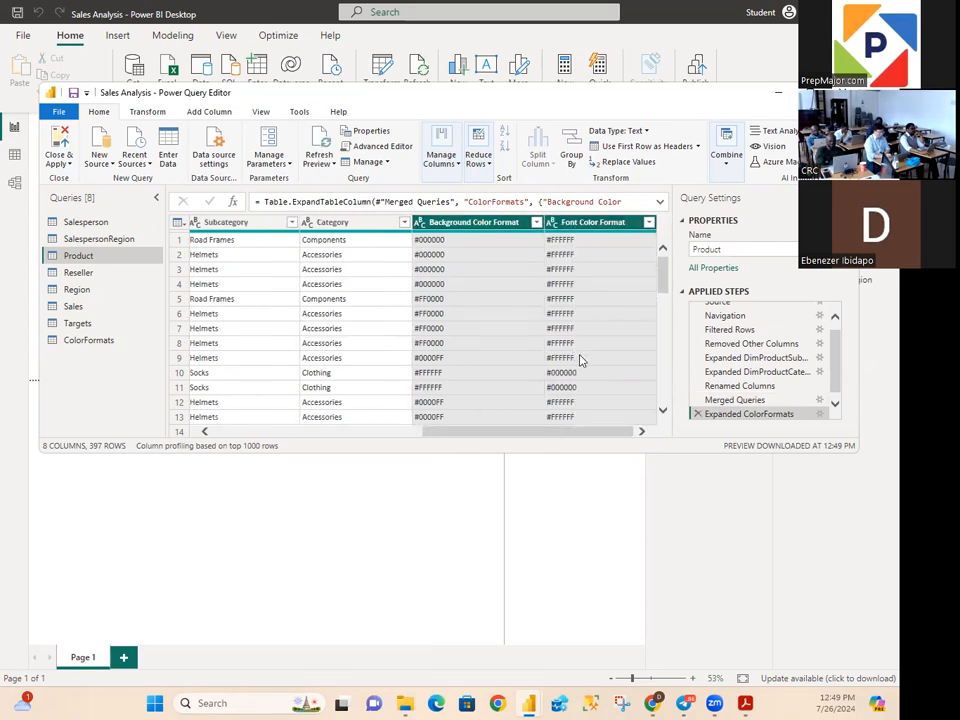
{"action": "left_click_drag", "start_coordinate": [467, 431], "coordinate": [550, 450]}
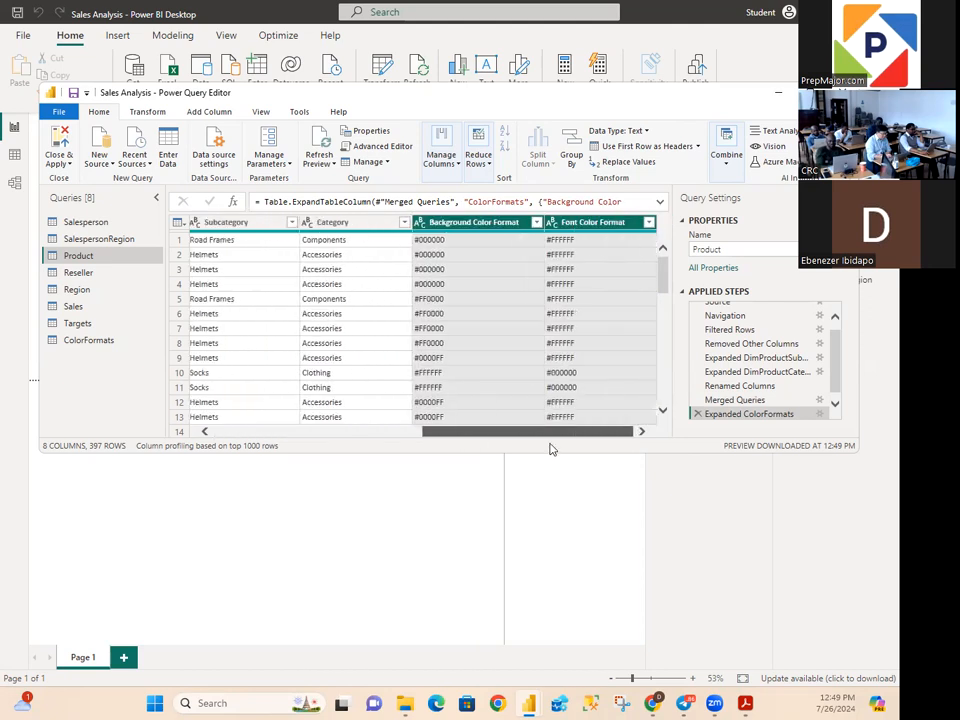
{"action": "scroll", "coordinate": [553, 313], "scroll_direction": "down", "scroll_amount": 7}
{"action": "scroll", "coordinate": [557, 313], "scroll_direction": "down", "scroll_amount": 10}
{"action": "scroll", "coordinate": [557, 313], "scroll_direction": "down", "scroll_amount": 12}
{"action": "scroll", "coordinate": [557, 313], "scroll_direction": "down", "scroll_amount": 8}
{"action": "left_click_drag", "start_coordinate": [471, 443], "coordinate": [591, 453]}
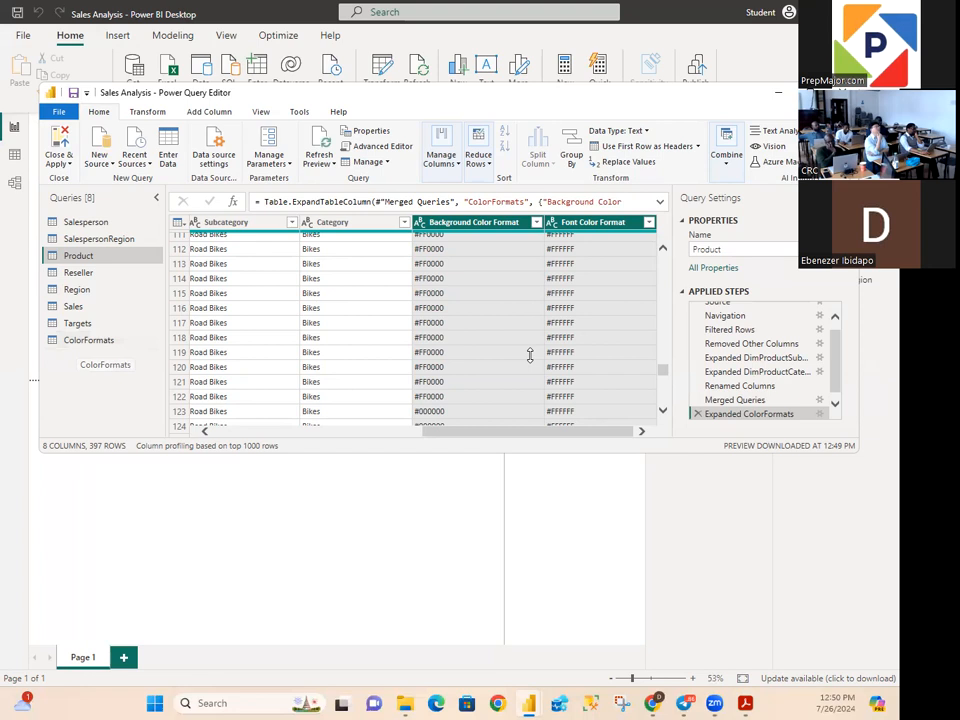
Step: Disable loading of the ColorFormats query to the report in its query properties
{"action": "left_click", "coordinate": [733, 272]}
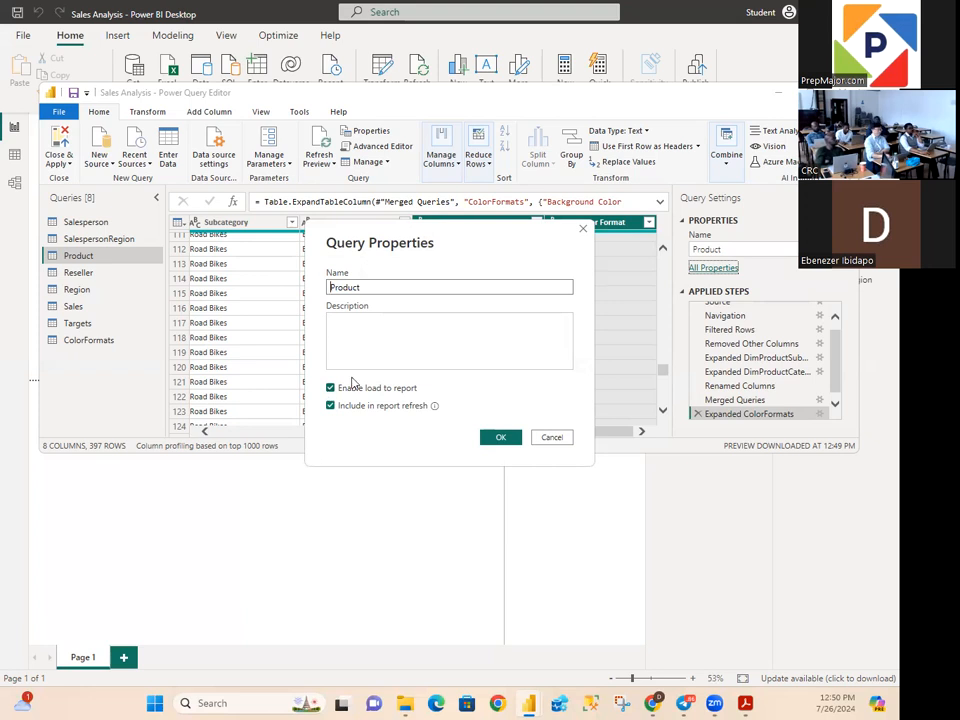
{"action": "left_click", "coordinate": [550, 437]}
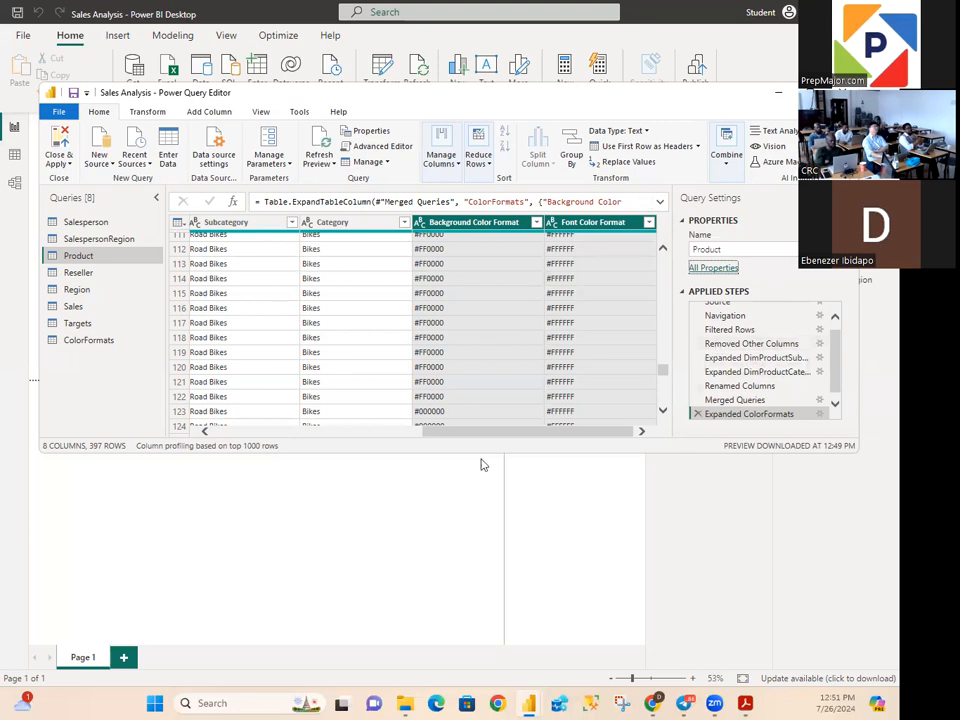
{"action": "left_click", "coordinate": [90, 340]}
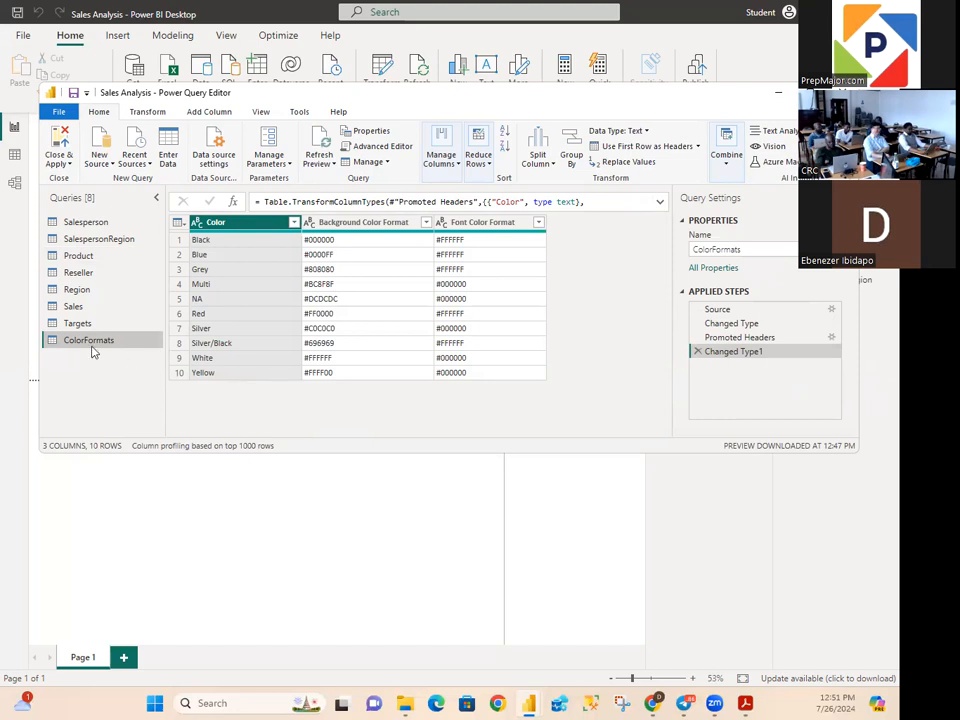
{"action": "left_click", "coordinate": [724, 270]}
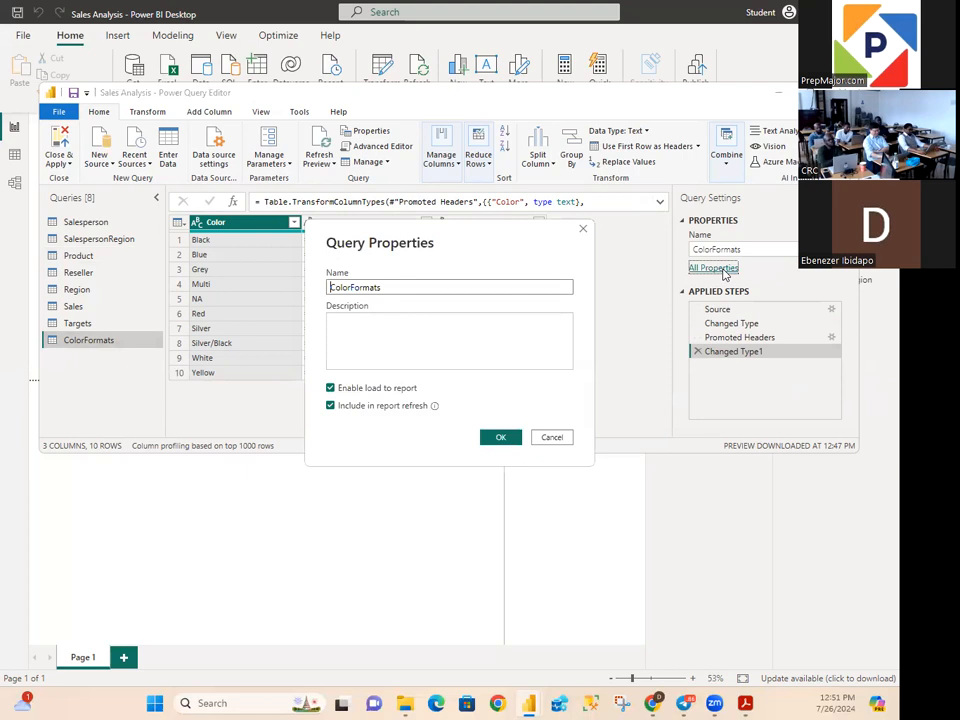
{"action": "left_click", "coordinate": [330, 388]}
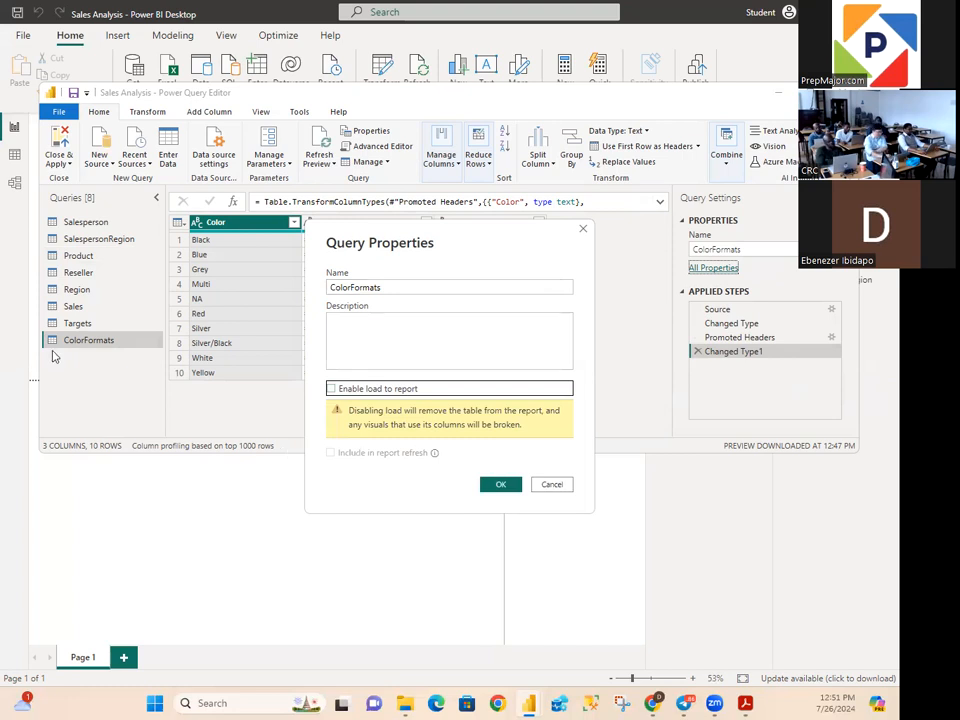
{"action": "left_click", "coordinate": [501, 485]}
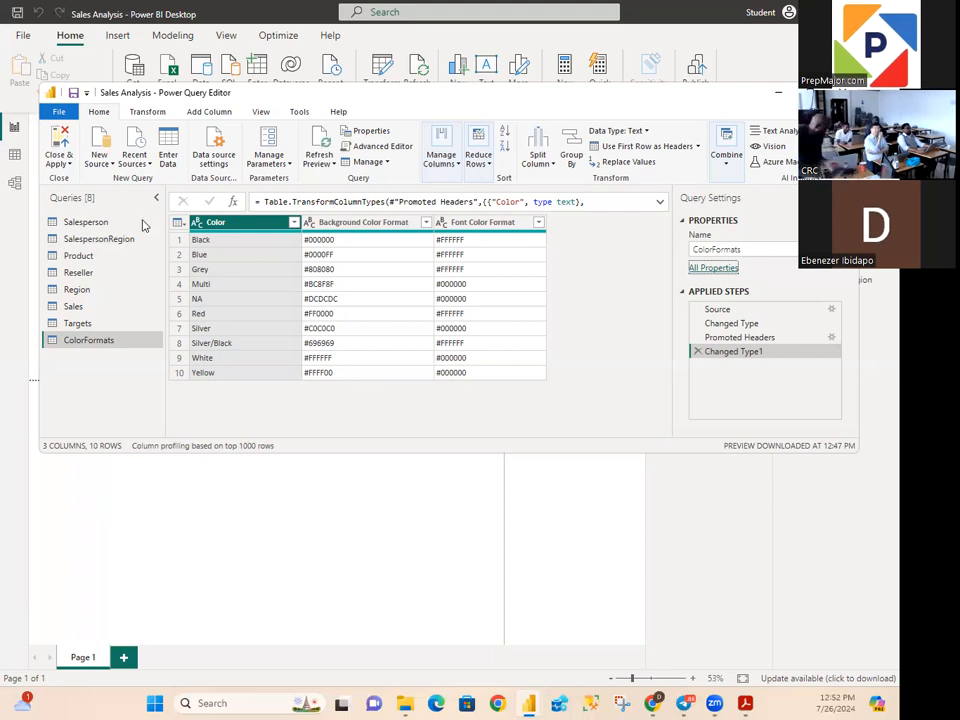
Step: Close the Power Query Editor, applying the query changes, and save the Sales Analysis report
{"action": "left_click", "coordinate": [59, 145]}
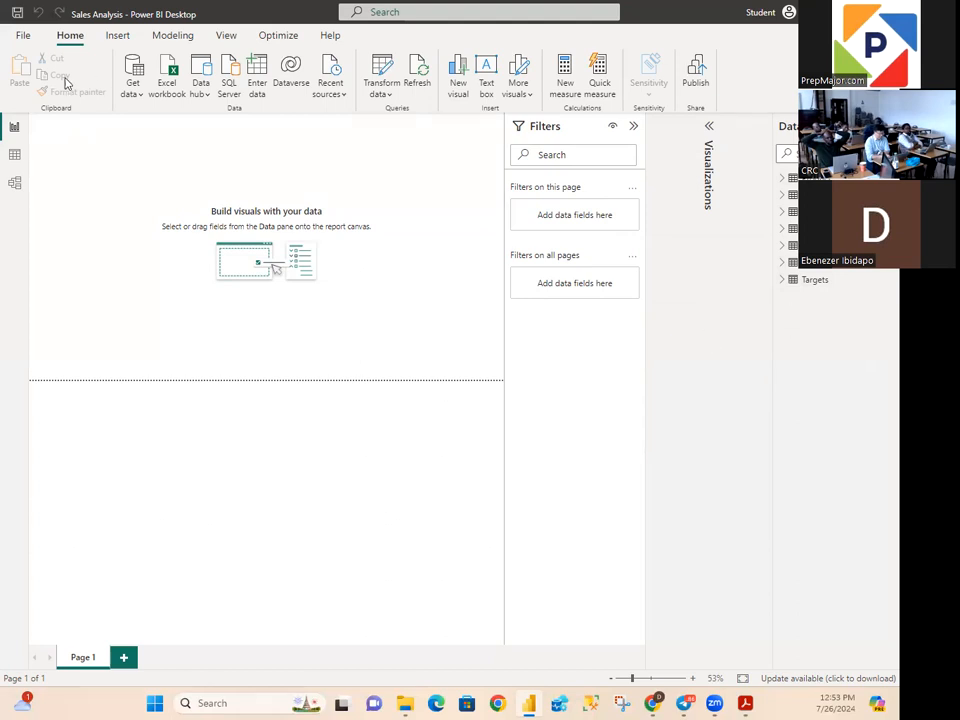
{"action": "left_click", "coordinate": [24, 36]}
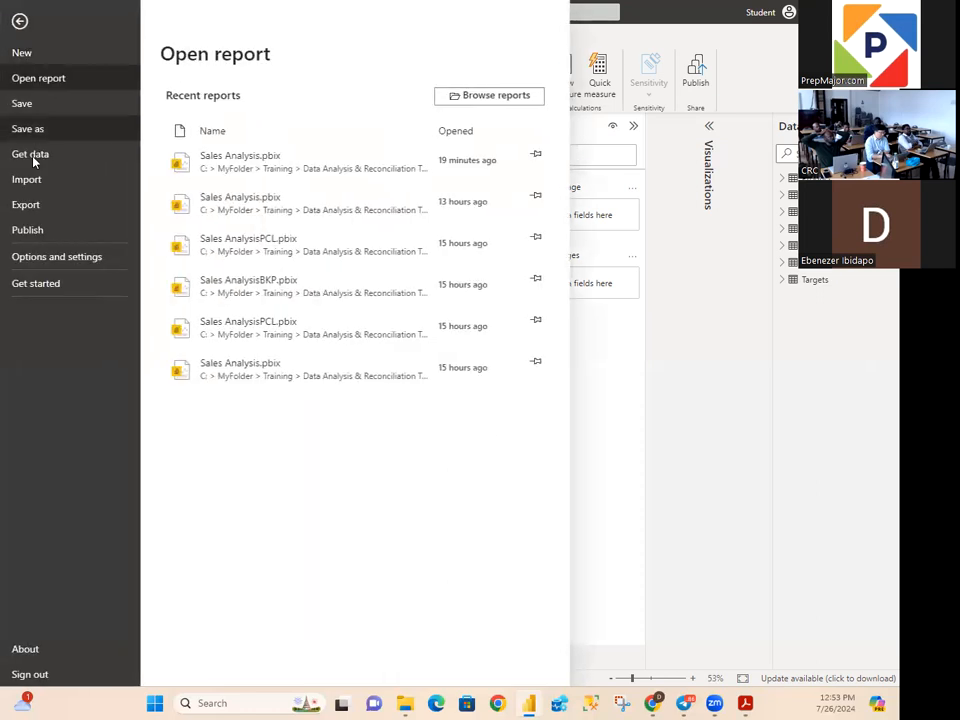
{"action": "left_click", "coordinate": [26, 106]}
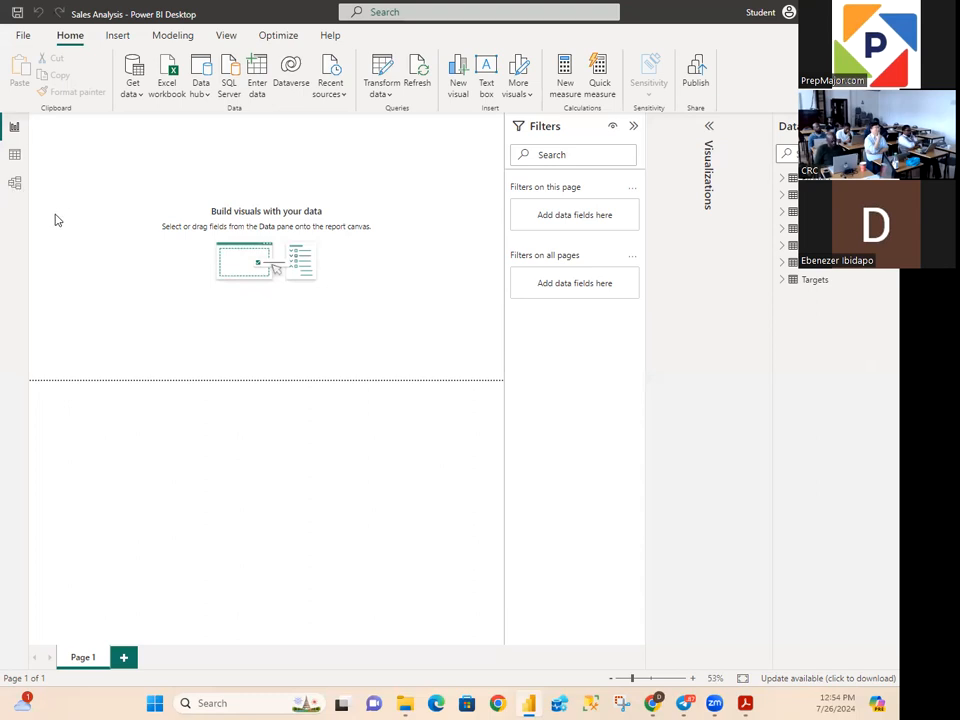
Step: Look at the Model view and return to the Report view
{"action": "left_click", "coordinate": [15, 184]}
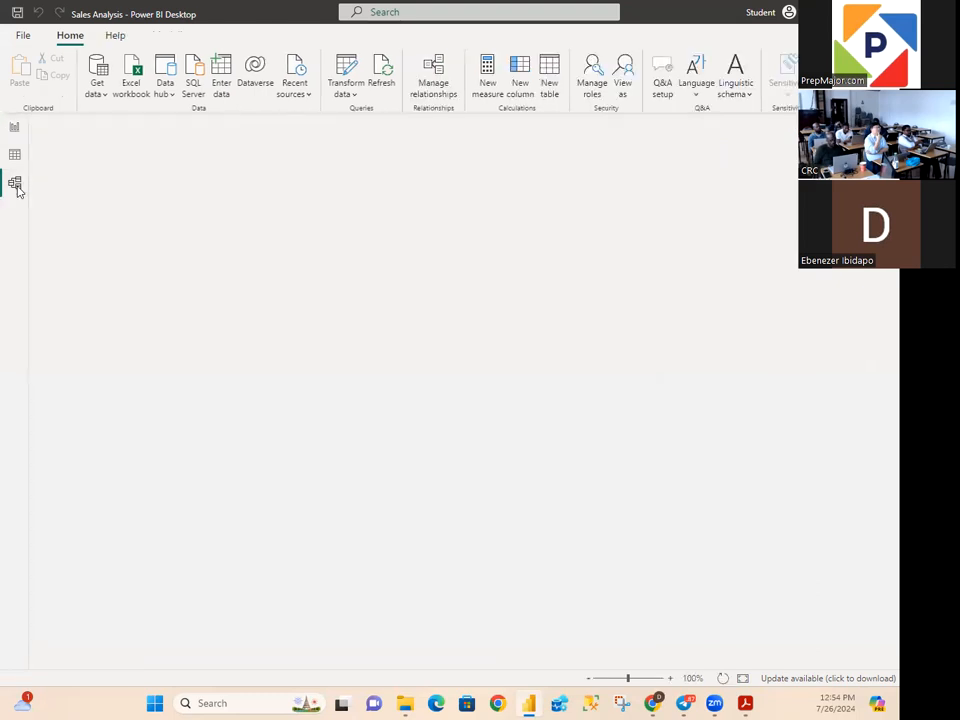
{"action": "left_click", "coordinate": [16, 129]}
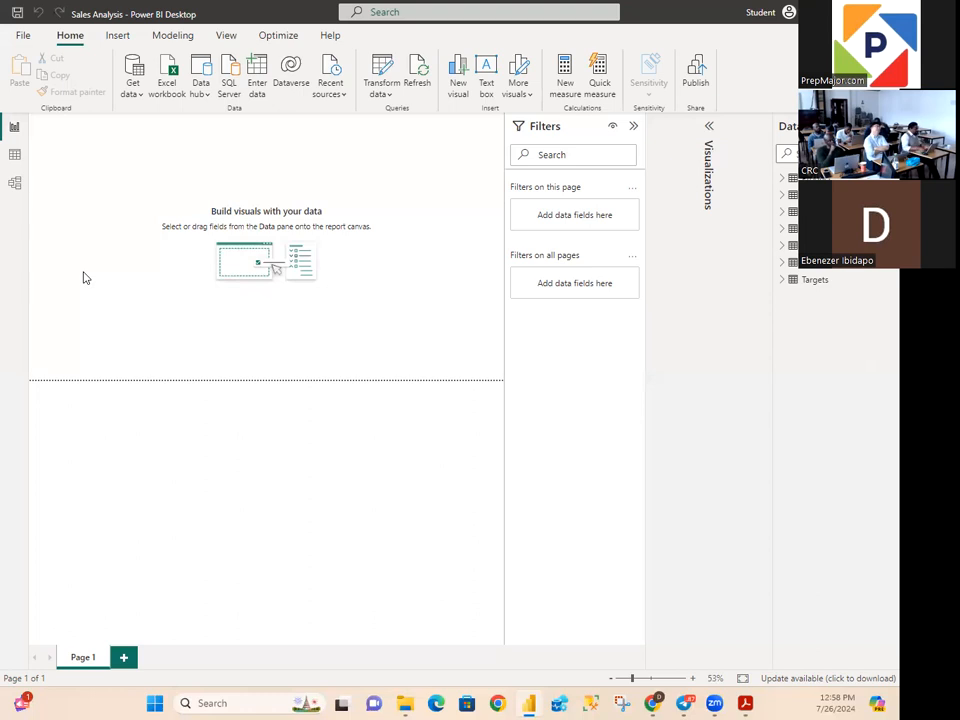
Step: Collapse the Filters pane and keep the Visualizations pane expanded beside the report canvas
{"action": "left_click", "coordinate": [709, 125]}
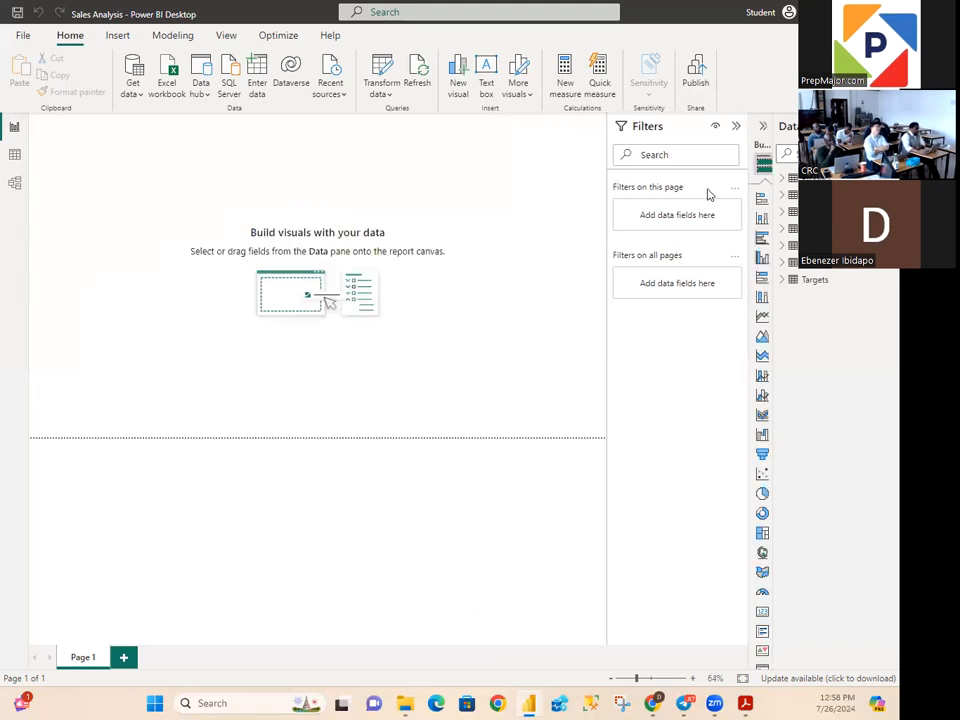
{"action": "left_click", "coordinate": [738, 126]}
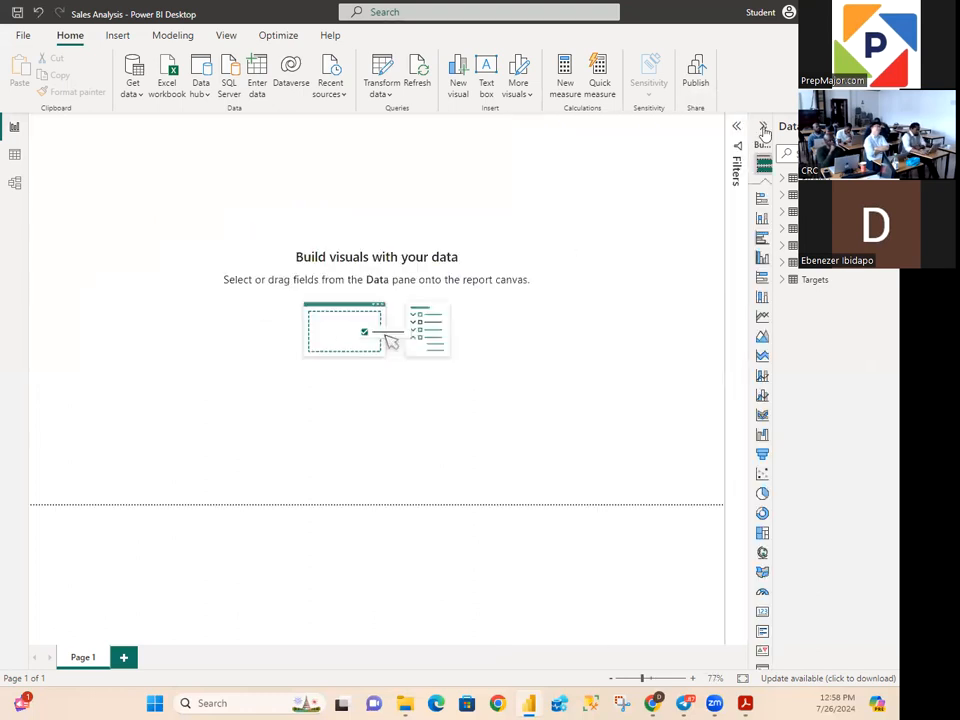
{"action": "left_click", "coordinate": [764, 130]}
{"action": "left_click", "coordinate": [713, 133]}
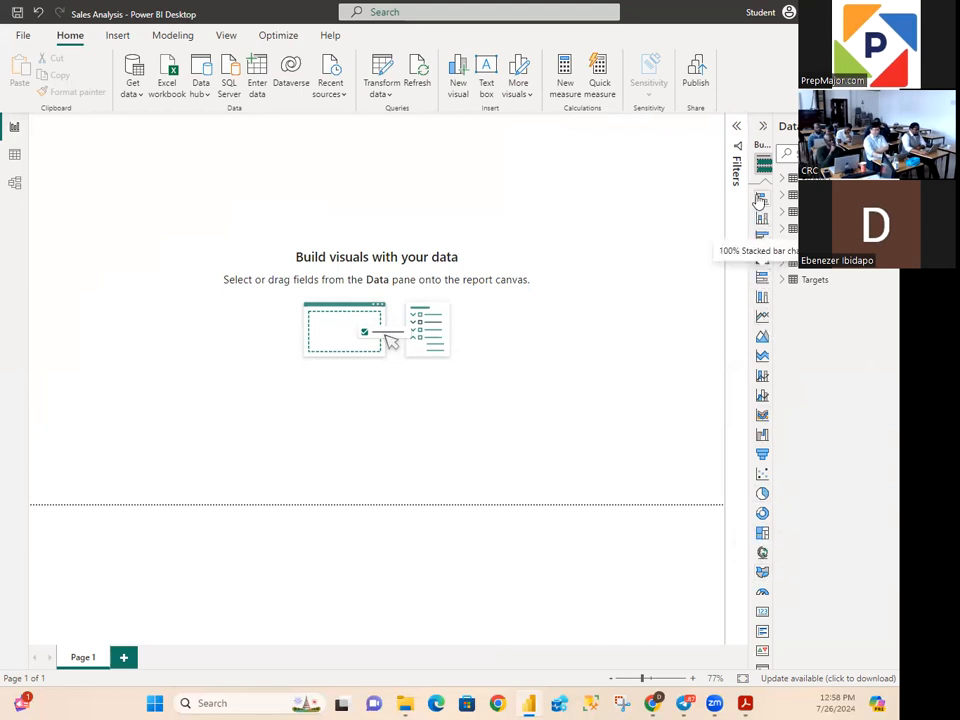
{"action": "left_click", "coordinate": [763, 128]}
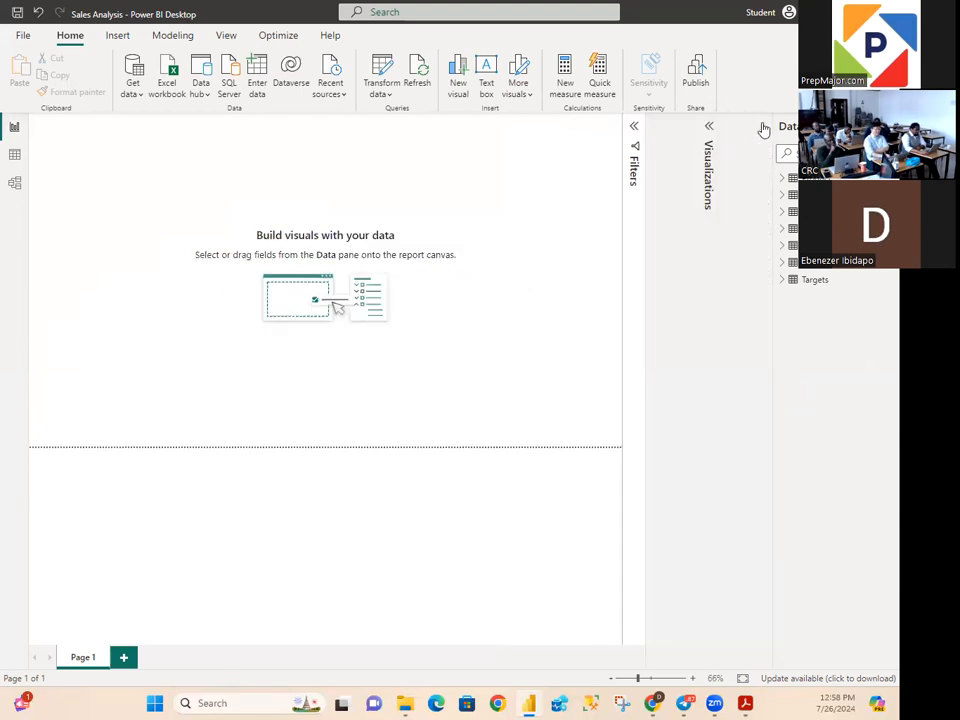
{"action": "left_click", "coordinate": [705, 129]}
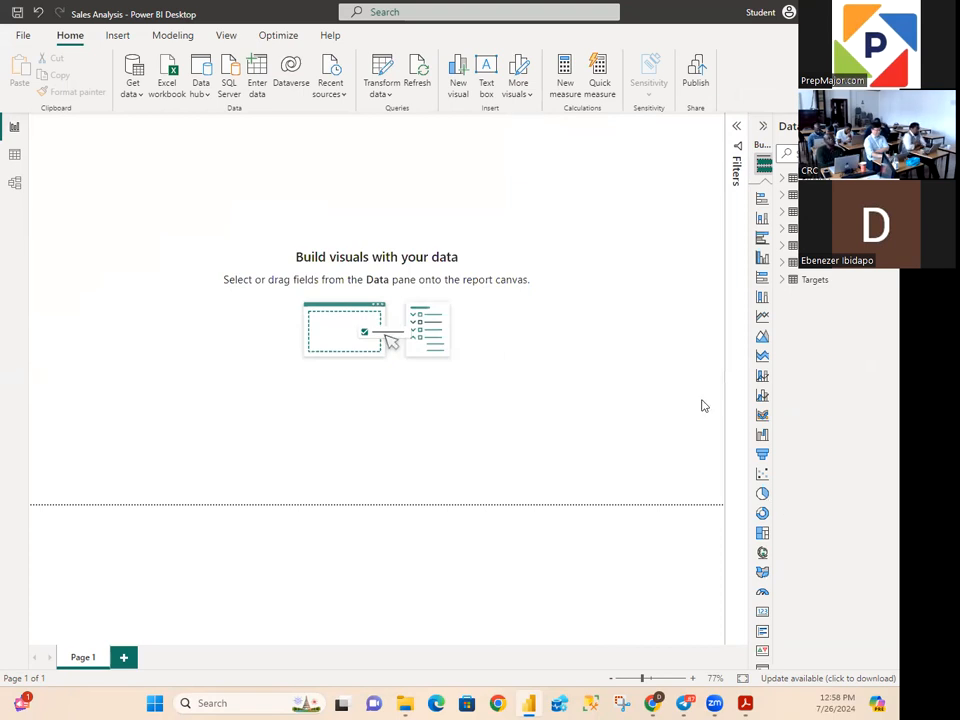
{"action": "left_click", "coordinate": [885, 126]}
{"action": "left_click", "coordinate": [886, 126]}
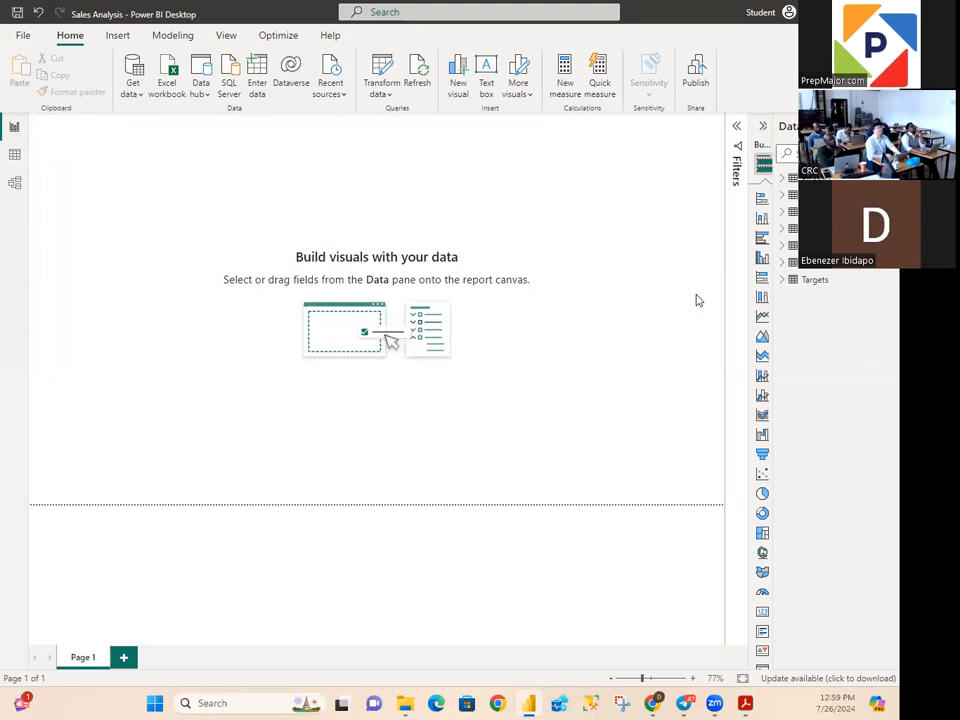
Step: Expand all tables in the data model's field list, review their fields, and collapse them all again
{"action": "right_click", "coordinate": [829, 346]}
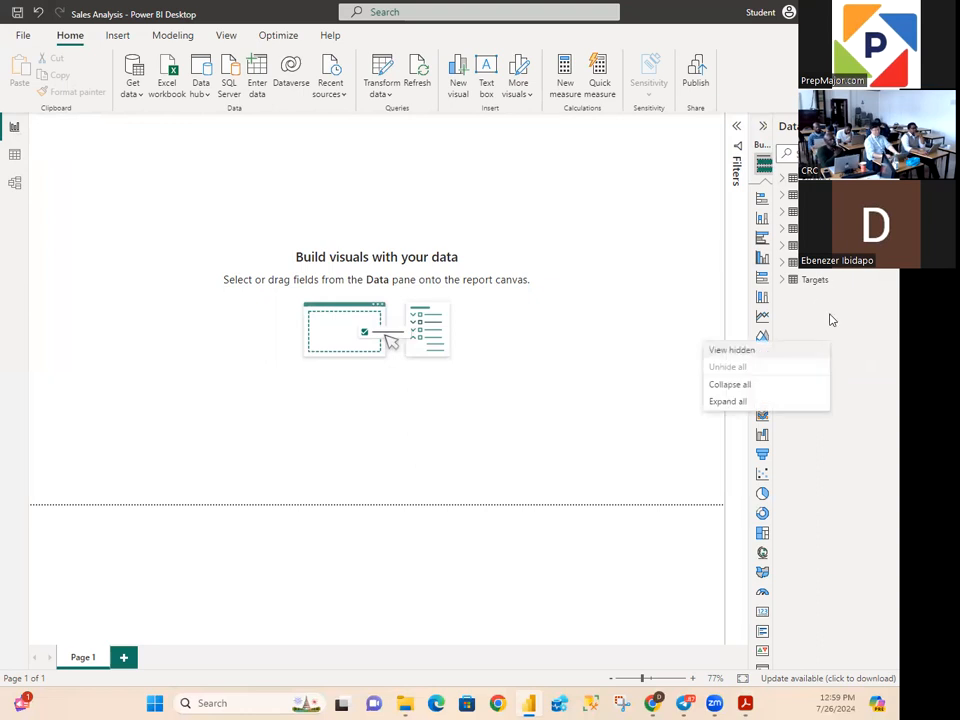
{"action": "left_click", "coordinate": [718, 404]}
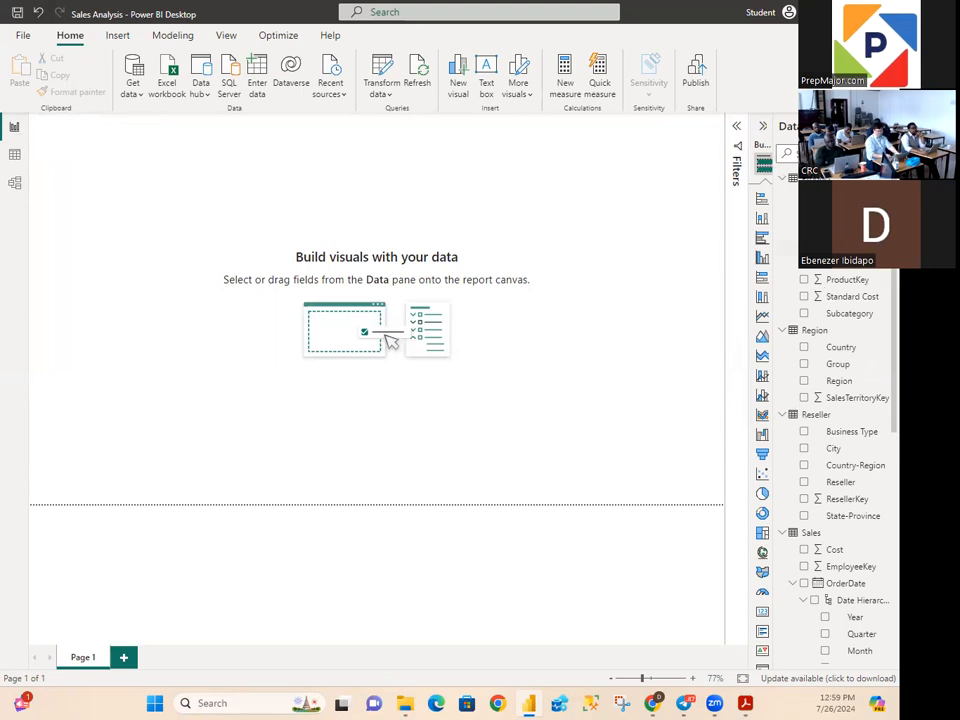
{"action": "scroll", "coordinate": [846, 280], "scroll_direction": "down", "scroll_amount": 8}
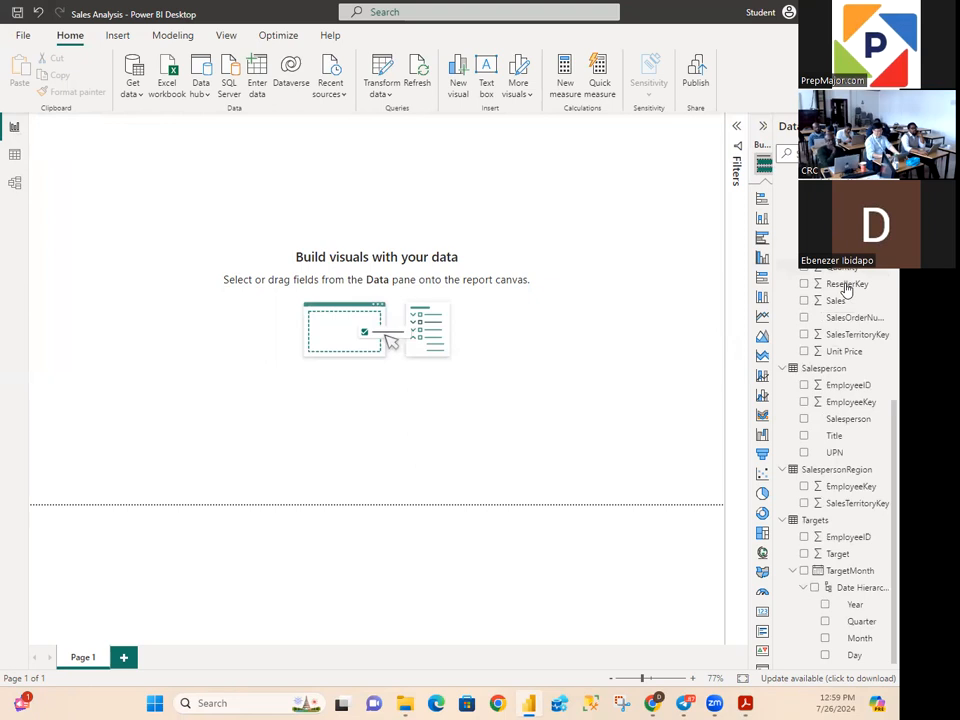
{"action": "scroll", "coordinate": [846, 288], "scroll_direction": "up", "scroll_amount": 6}
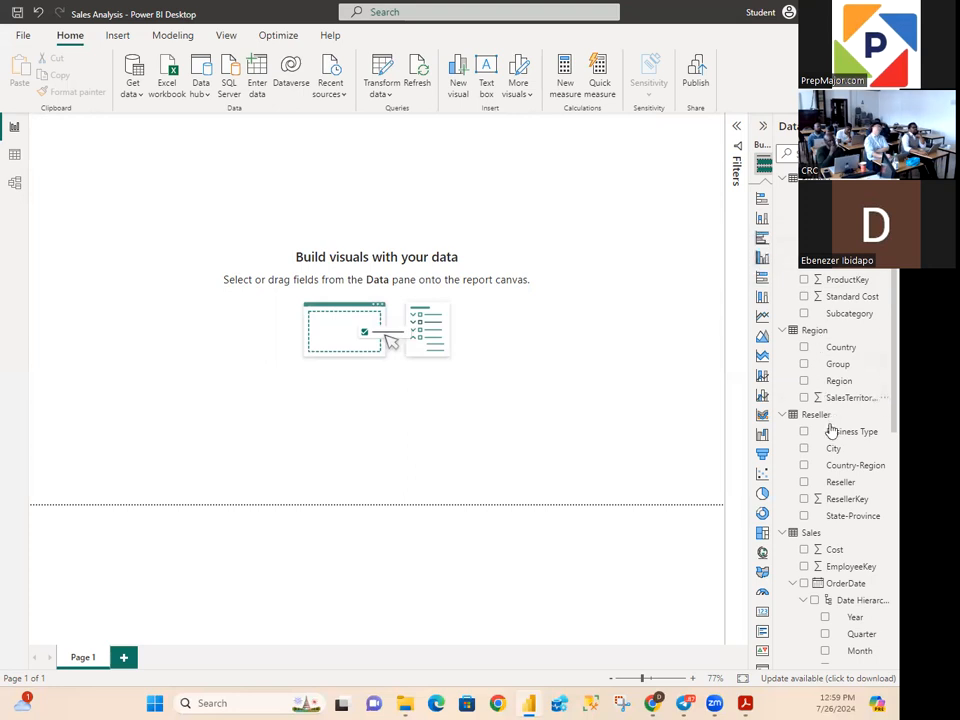
{"action": "scroll", "coordinate": [850, 547], "scroll_direction": "down", "scroll_amount": 10}
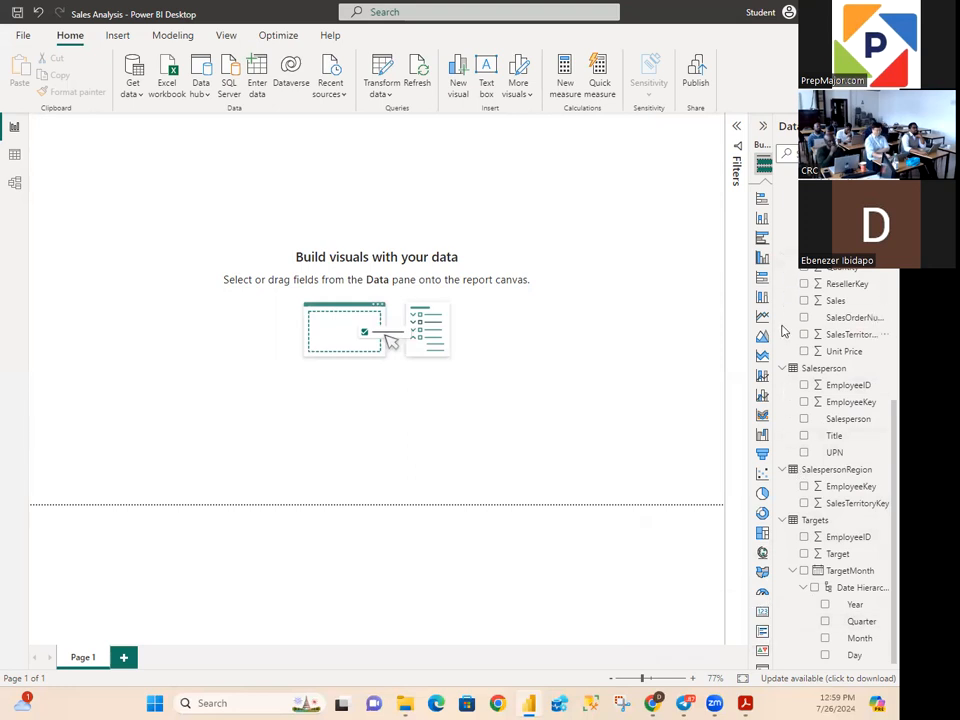
{"action": "right_click", "coordinate": [790, 231]}
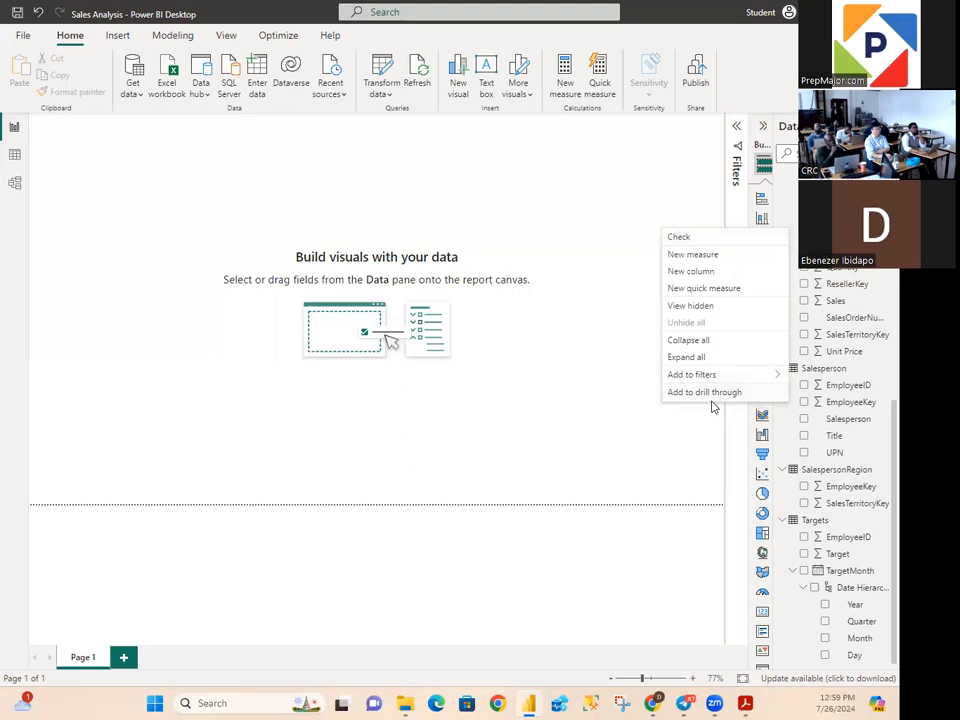
{"action": "left_click", "coordinate": [690, 340]}
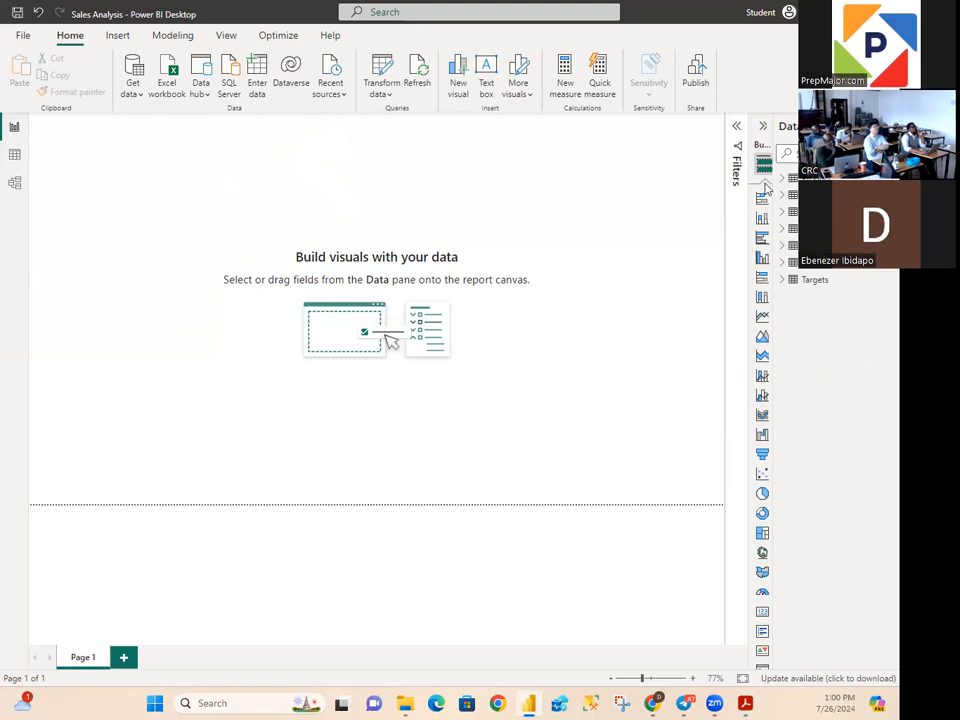
{"action": "left_click", "coordinate": [762, 128]}
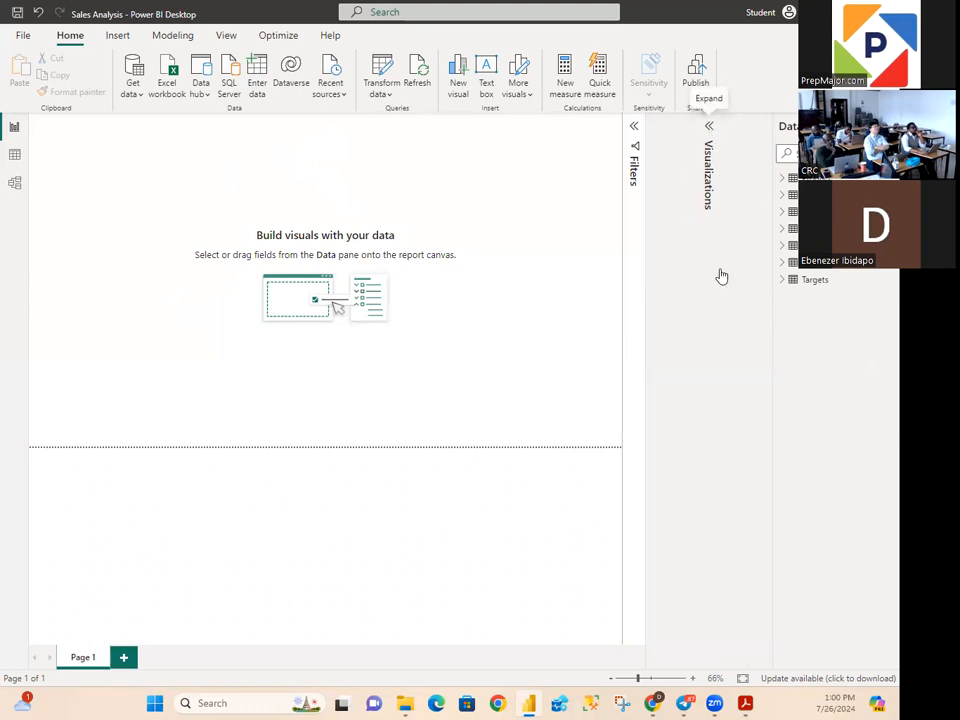
{"action": "left_click", "coordinate": [708, 128]}
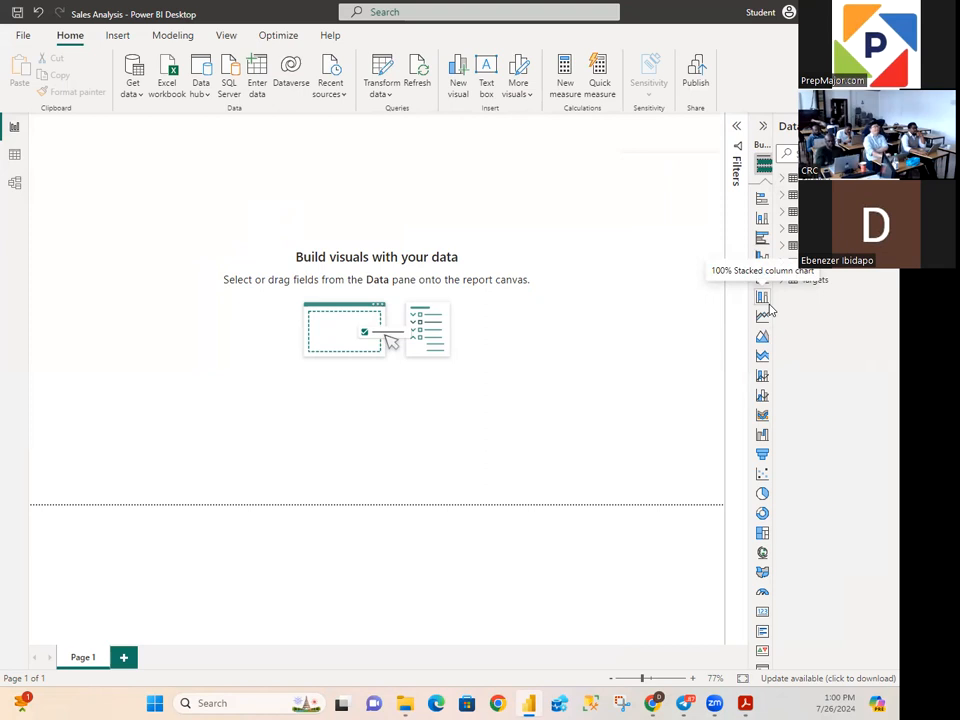
Step: Create a table visual from the Product table's Category field and set the report page zoom to 97%
{"action": "left_click", "coordinate": [785, 185]}
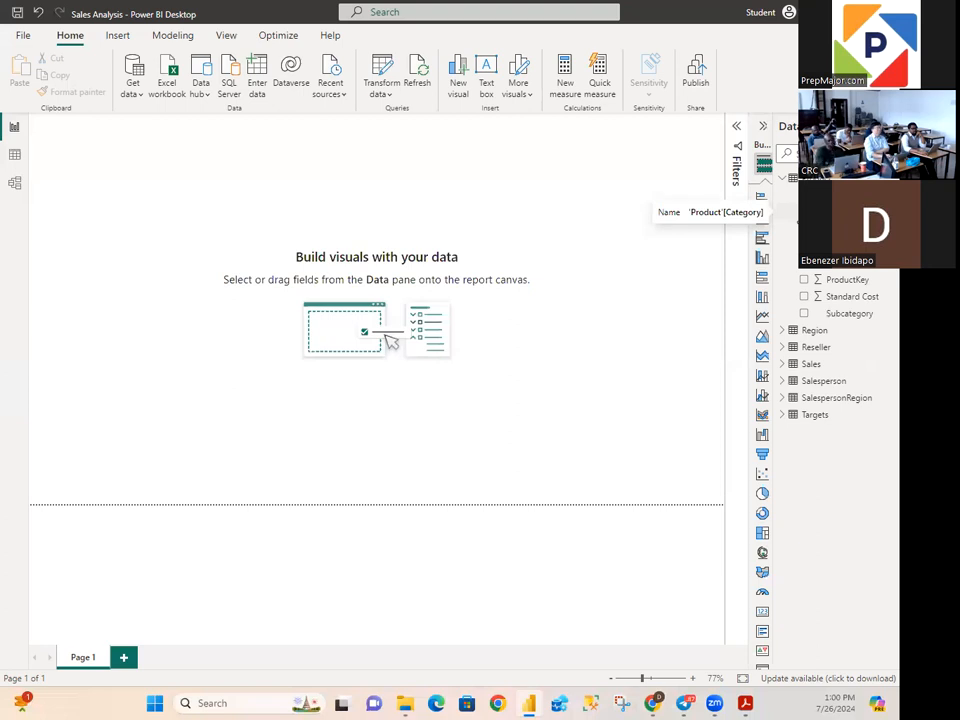
{"action": "left_click", "coordinate": [803, 212]}
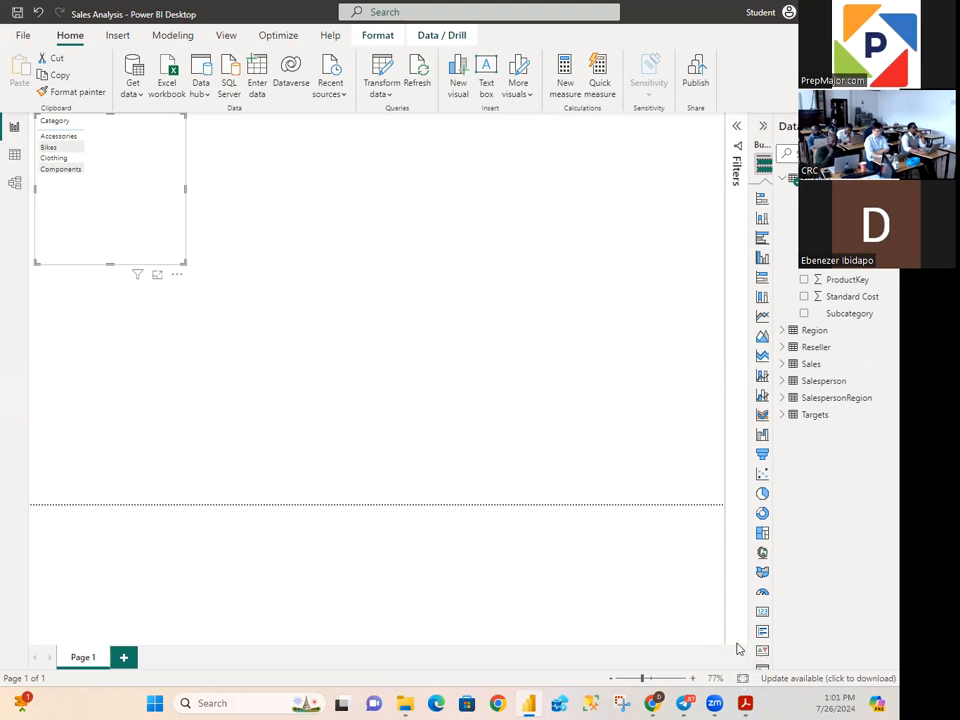
{"action": "left_click", "coordinate": [650, 680]}
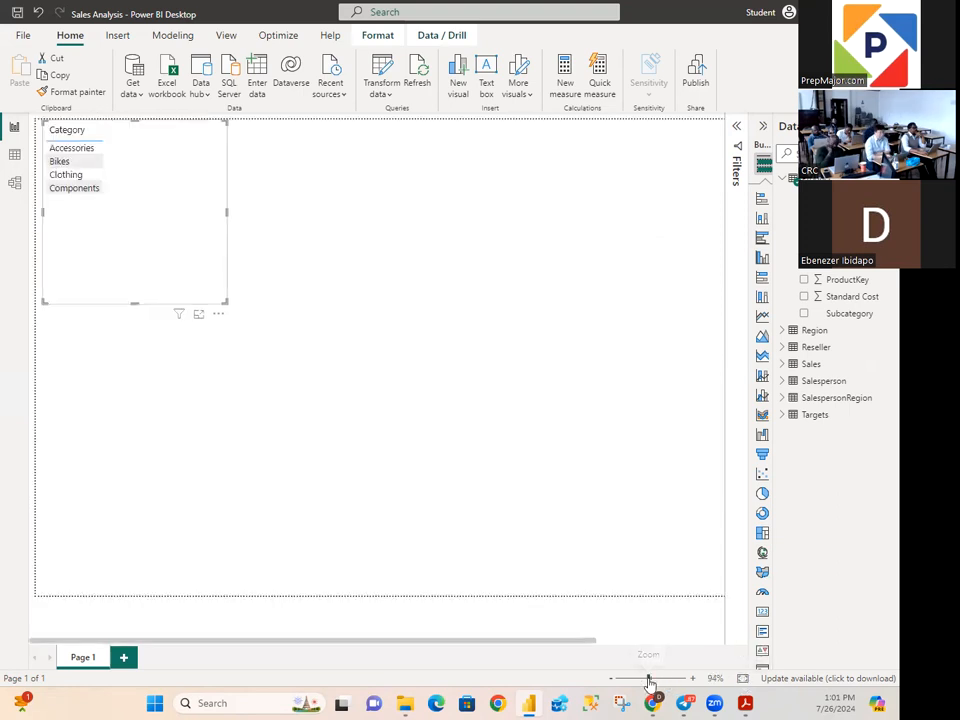
{"action": "left_click", "coordinate": [634, 680]}
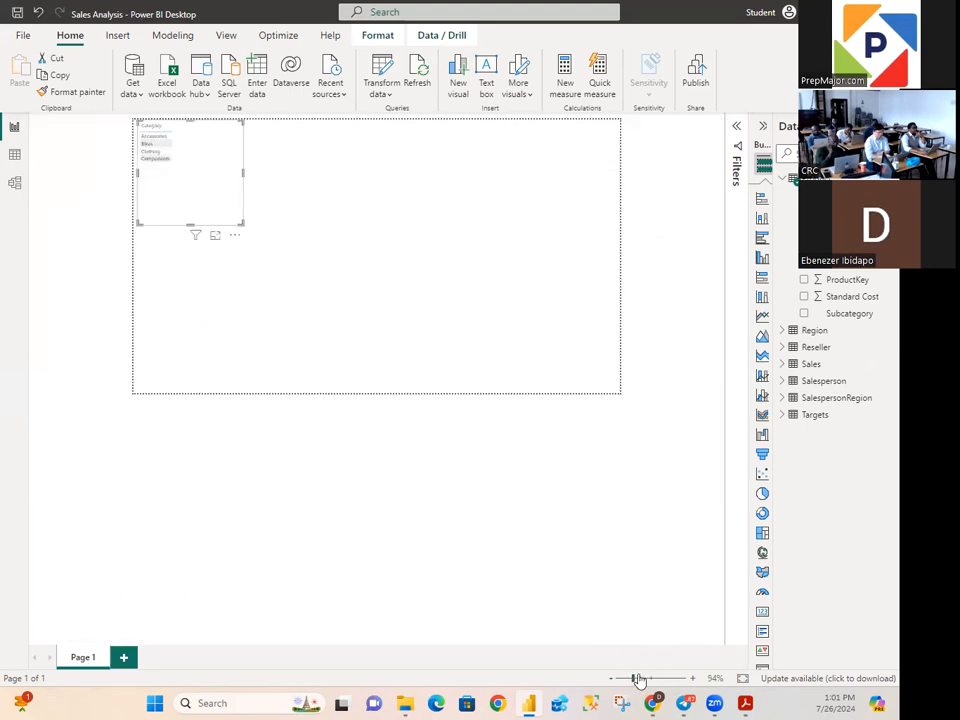
{"action": "left_click", "coordinate": [649, 680]}
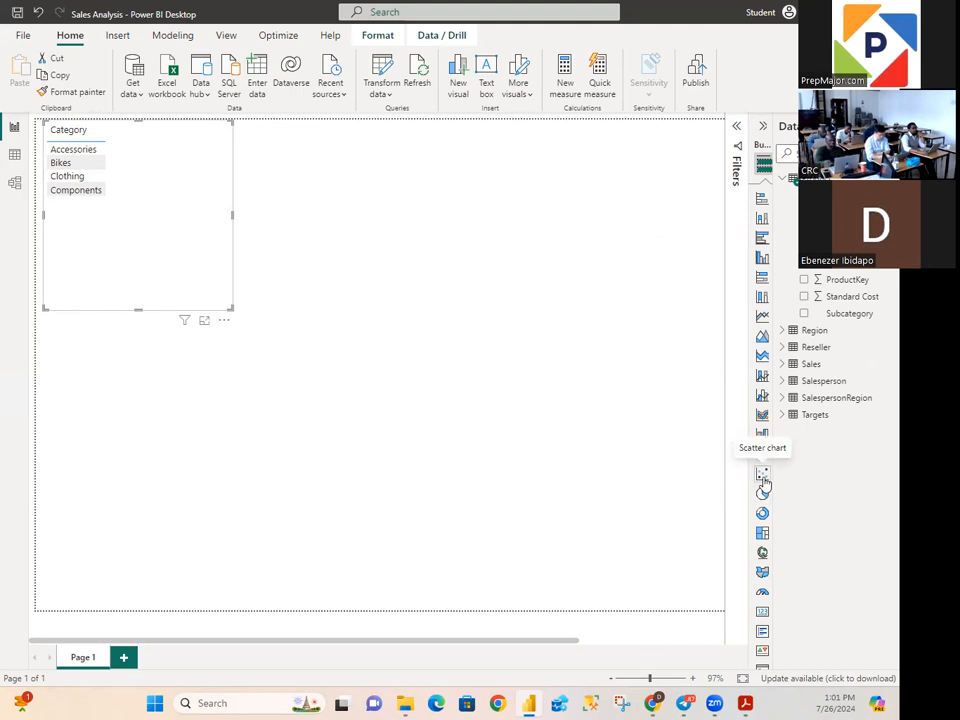
Step: Try to restore the Visualizations pane's layout by collapsing and re-expanding it, and briefly open the Filters pane
{"action": "left_click", "coordinate": [737, 129]}
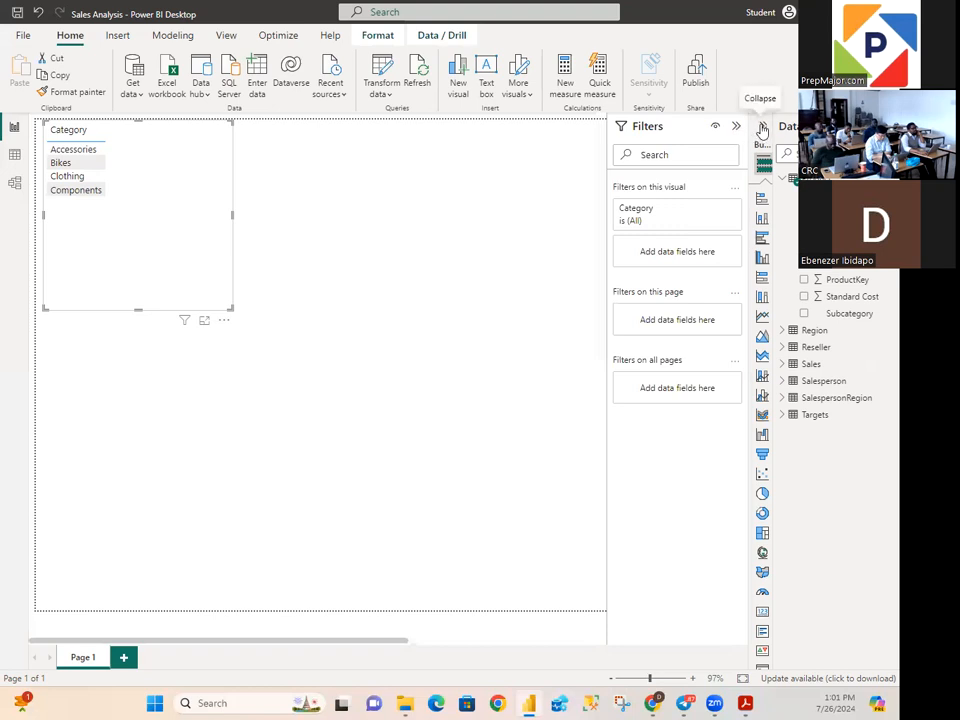
{"action": "left_click", "coordinate": [762, 130]}
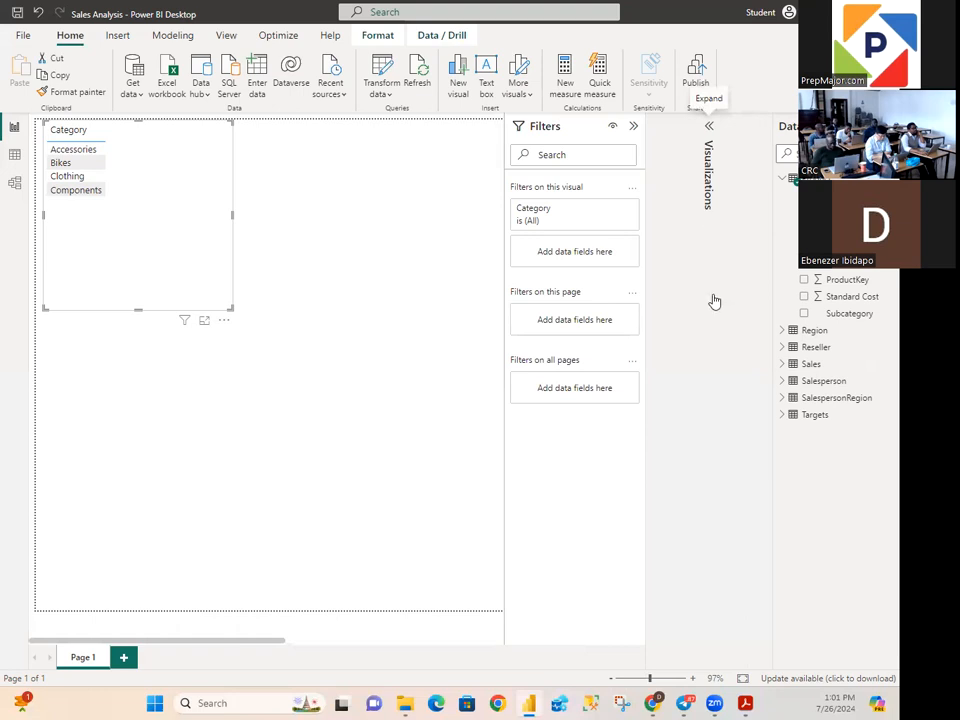
{"action": "left_click", "coordinate": [683, 137]}
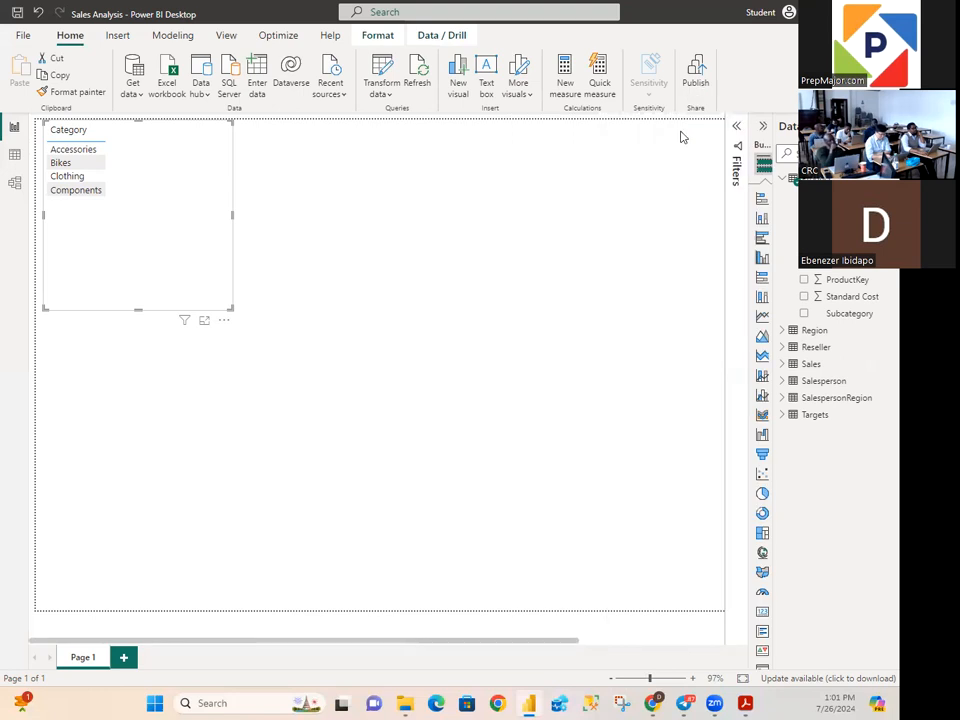
{"action": "left_click", "coordinate": [760, 130]}
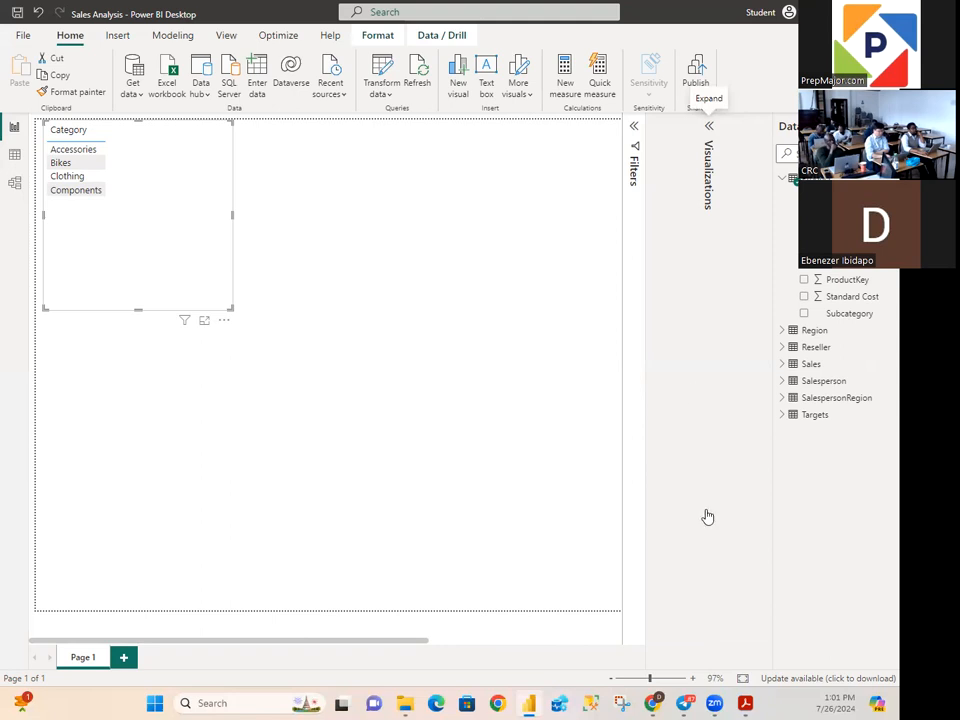
{"action": "left_click", "coordinate": [709, 126]}
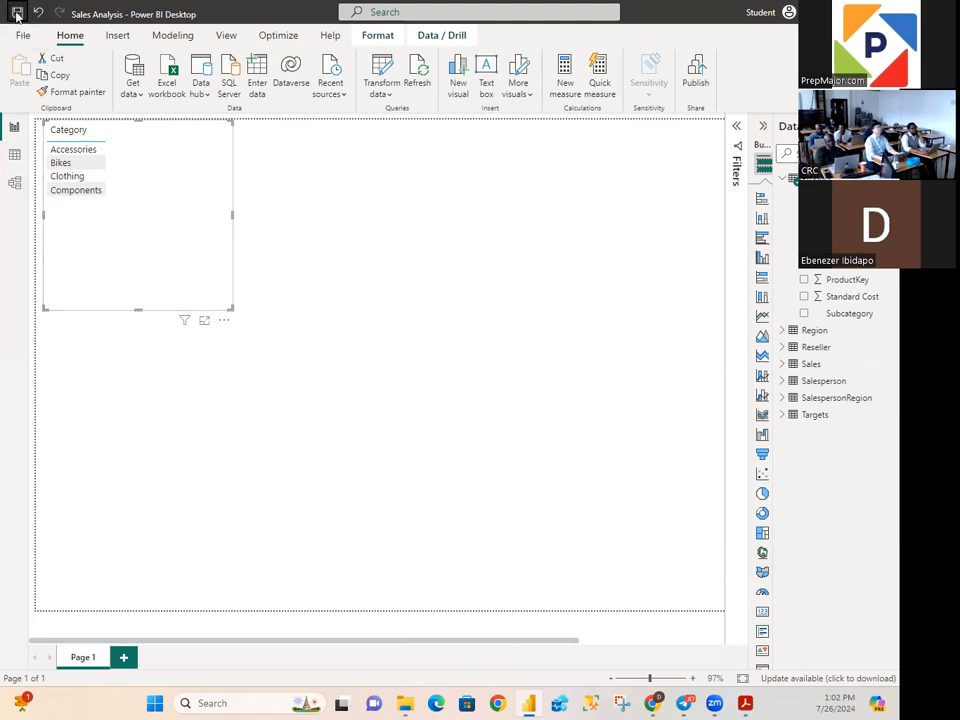
Step: Save and close the Sales Analysis report, and restart Power BI Desktop
{"action": "left_click", "coordinate": [15, 155]}
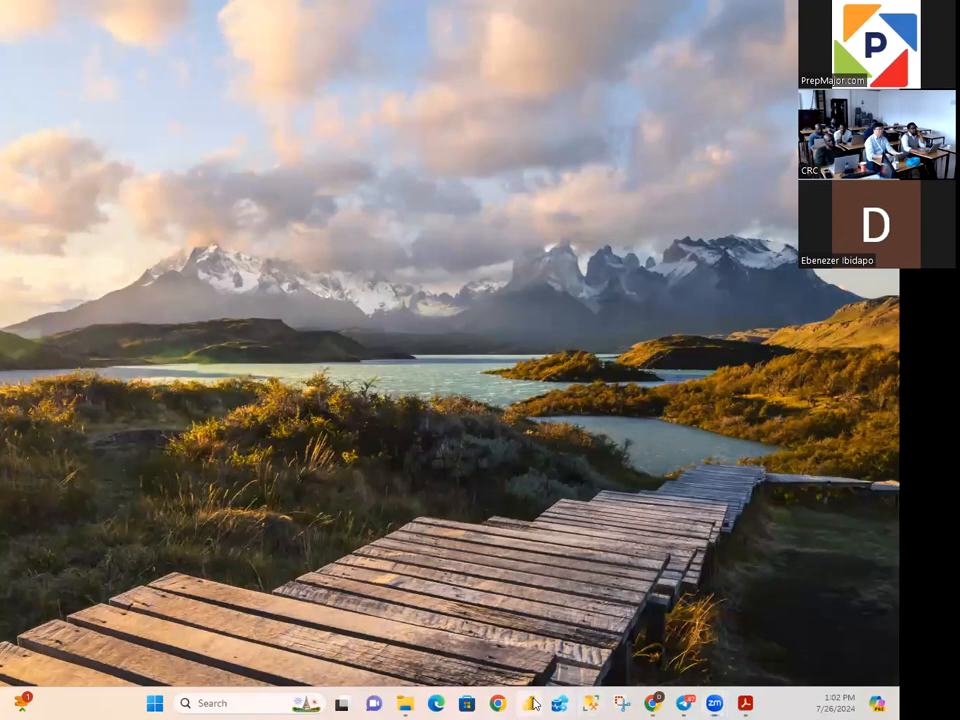
{"action": "left_click", "coordinate": [534, 705]}
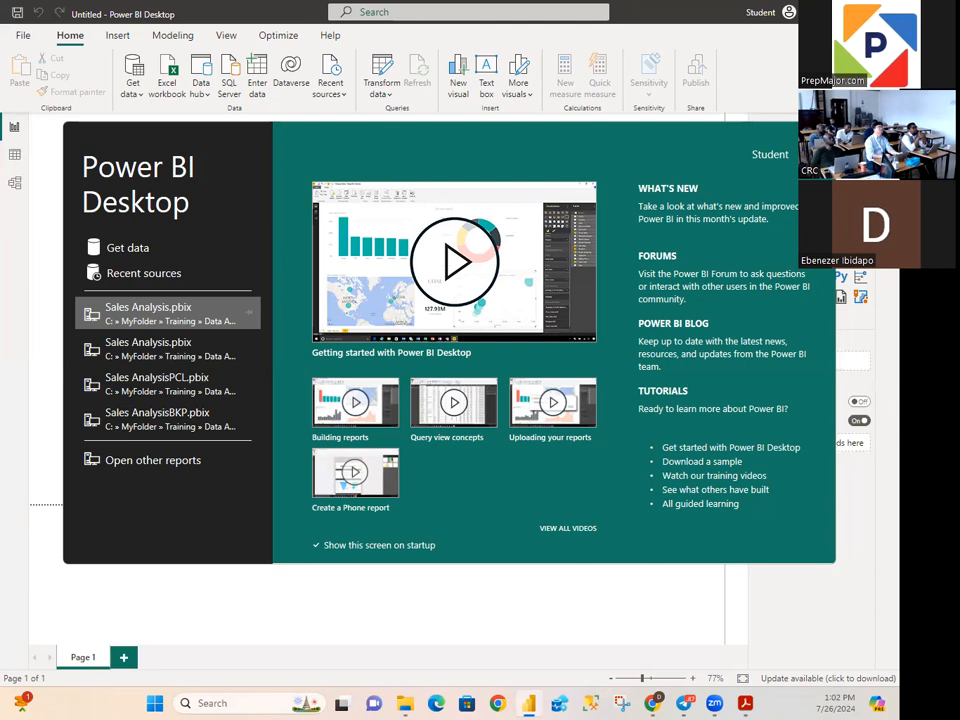
Step: Reopen Sales Analysis.pbix from the Active folder and dismiss the tip about pausing visual queries
{"action": "left_click", "coordinate": [168, 314]}
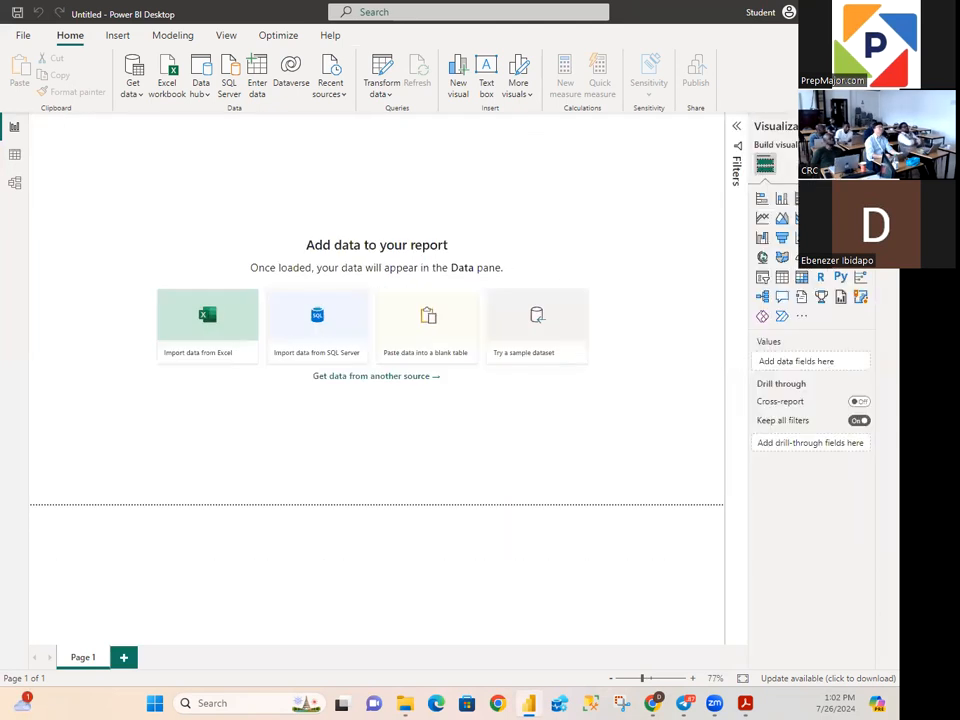
{"action": "left_click", "coordinate": [21, 35]}
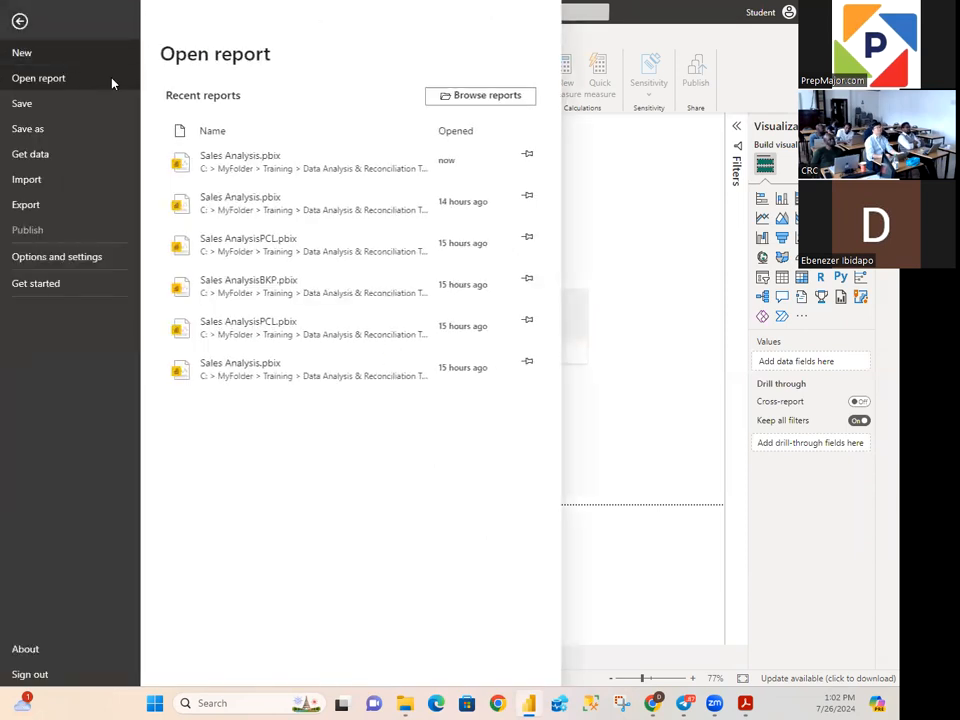
{"action": "left_click", "coordinate": [474, 97]}
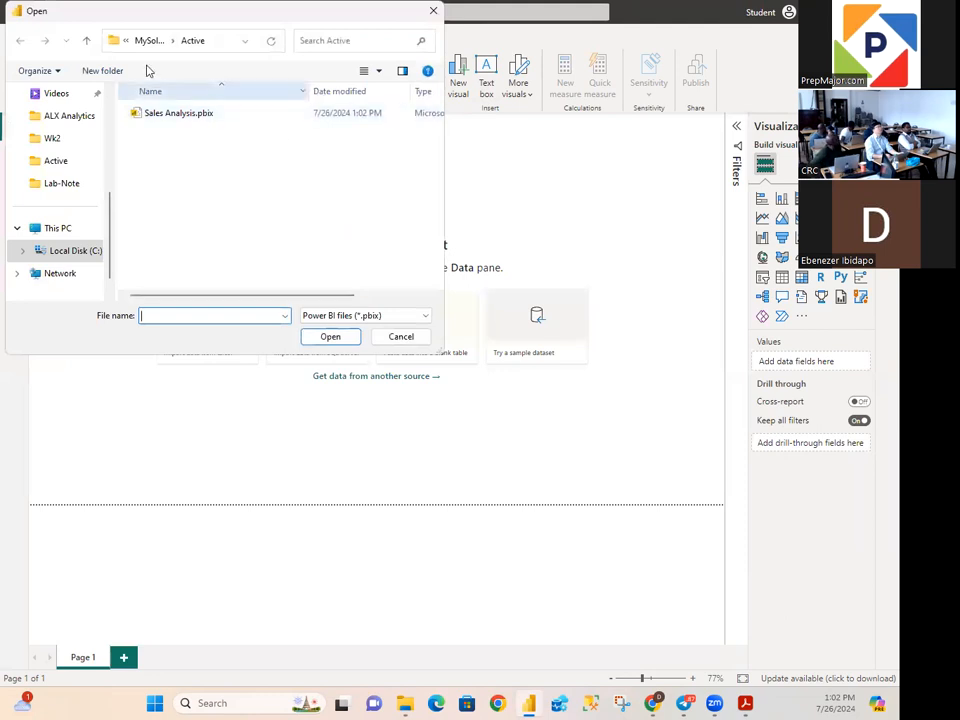
{"action": "double_click", "coordinate": [171, 115]}
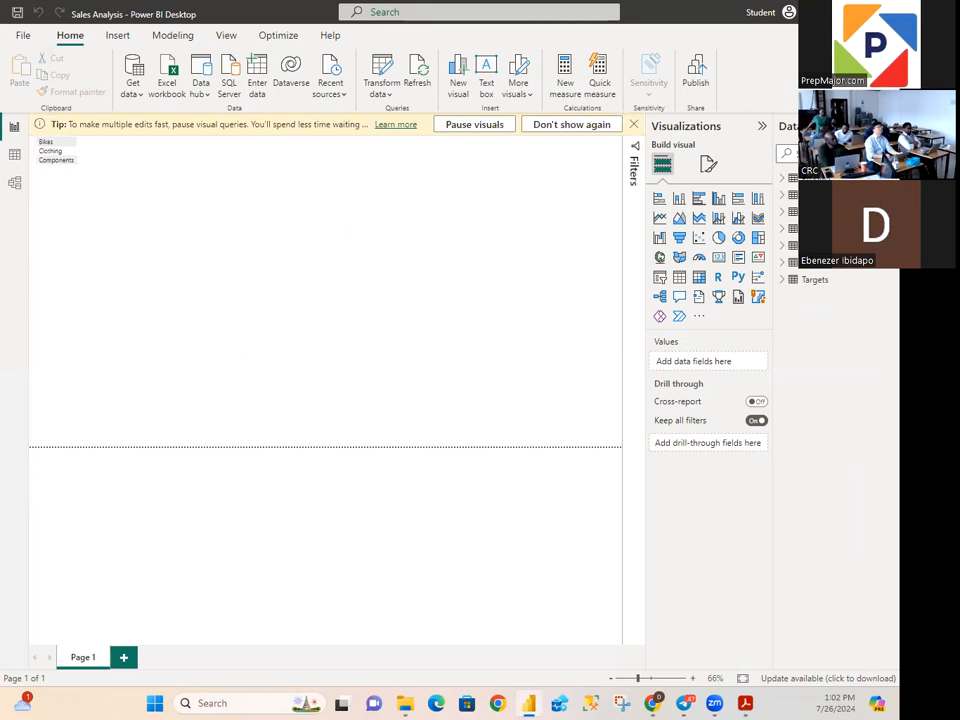
{"action": "left_click", "coordinate": [633, 124]}
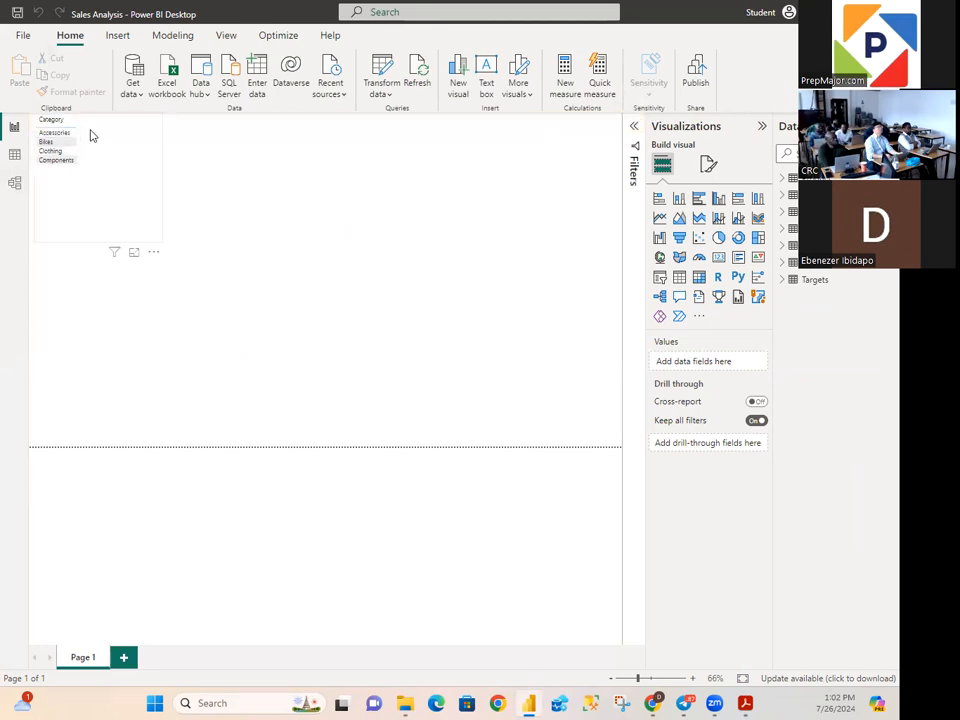
Step: Move the Category table visual slightly down the report page, and delete it
{"action": "left_click", "coordinate": [100, 172]}
{"action": "left_click_drag", "start_coordinate": [100, 172], "coordinate": [103, 156]}
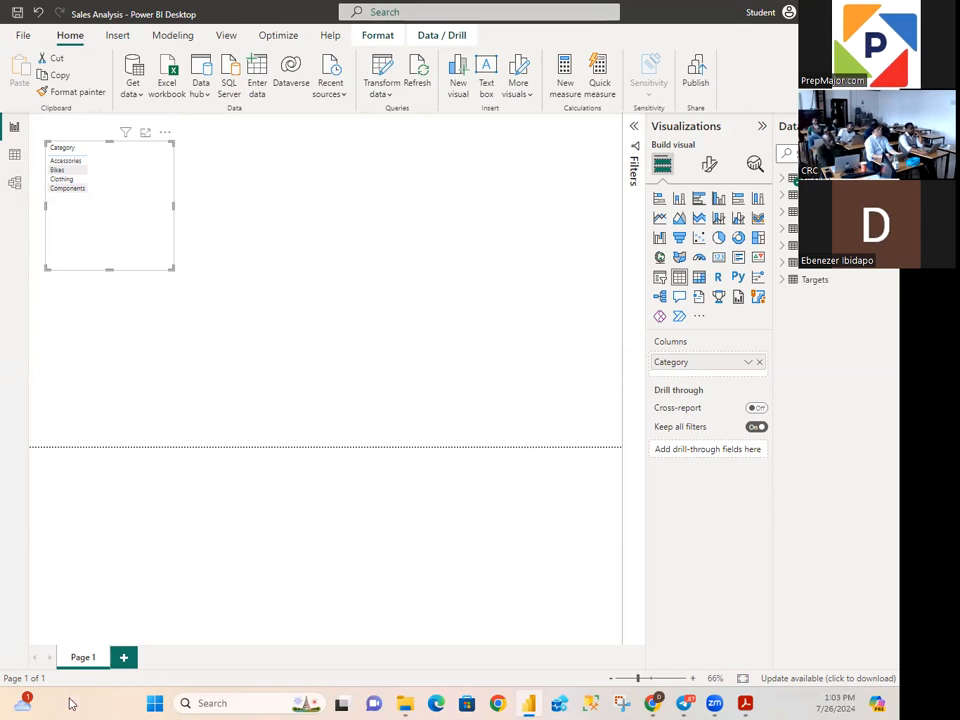
{"action": "mouse_move", "coordinate": [745, 700]}
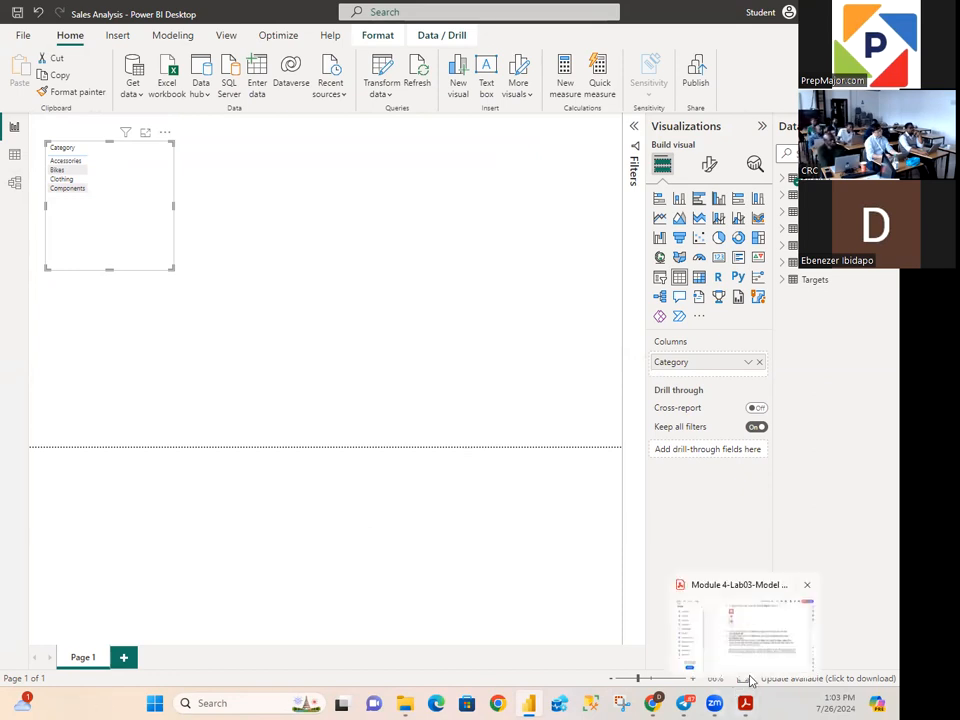
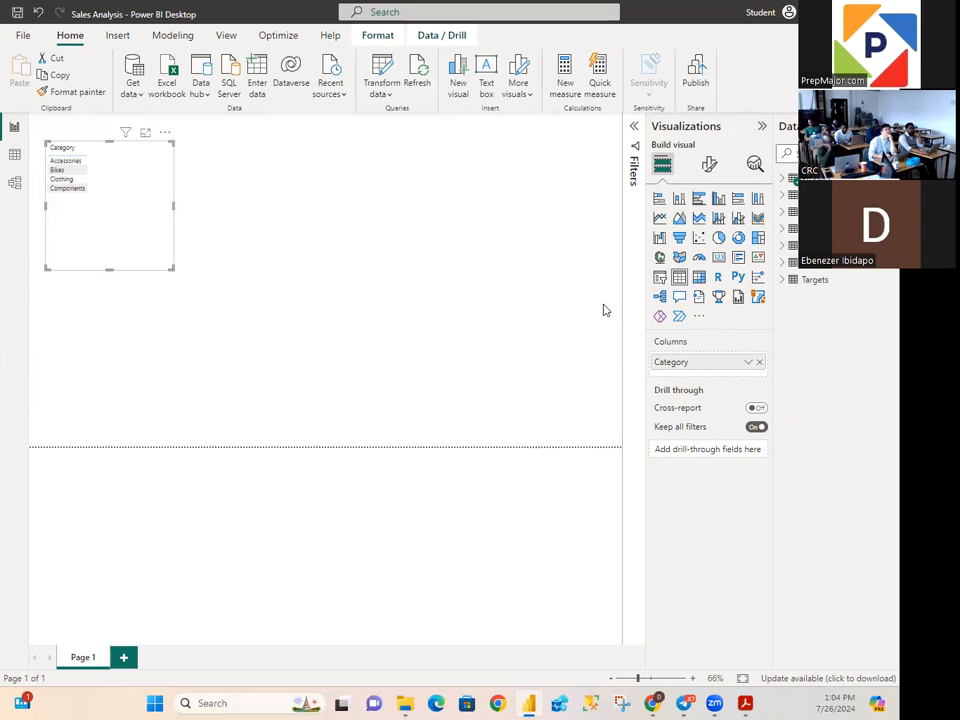
{"action": "left_click", "coordinate": [332, 243]}
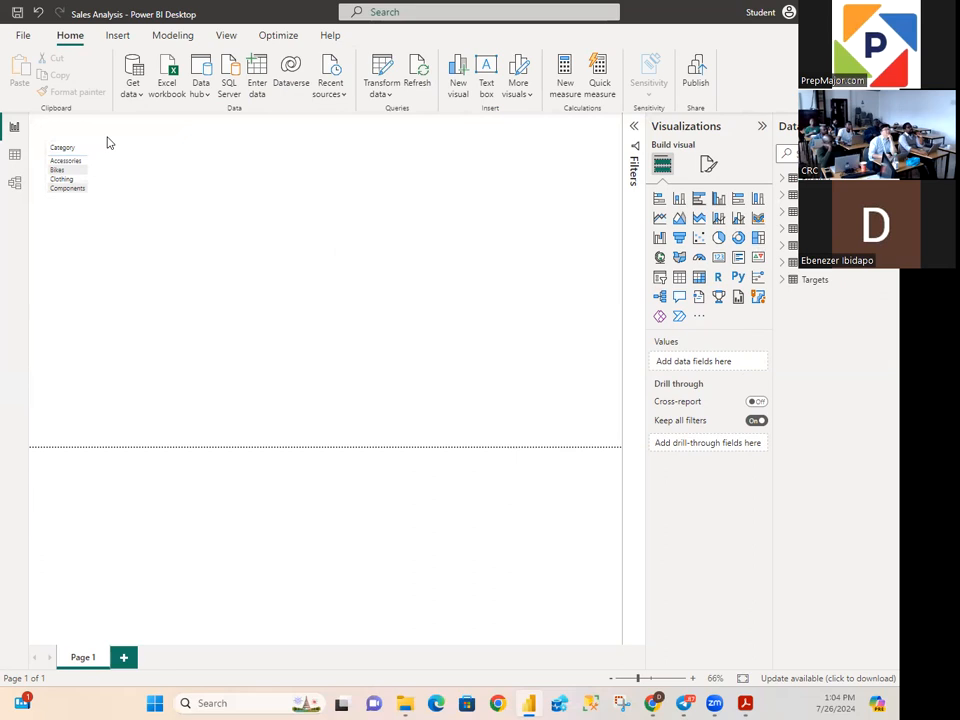
{"action": "left_click", "coordinate": [168, 191]}
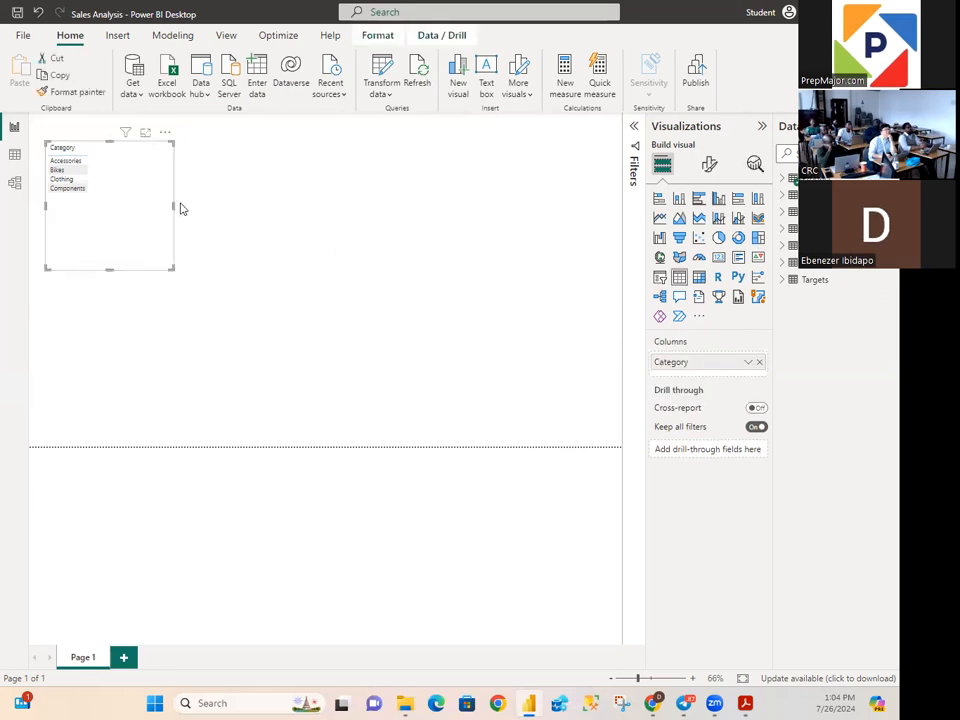
{"action": "key", "text": "Delete"}
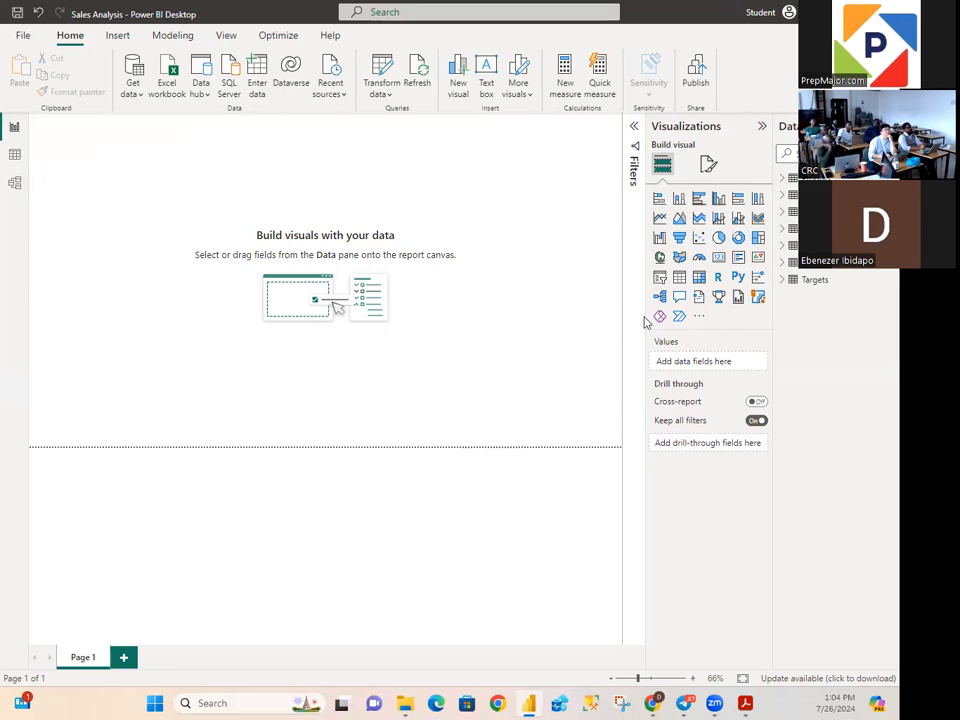
Step: Insert an empty Table visual near the page's upper-left corner and populate it with the Product table's Category field
{"action": "left_click", "coordinate": [679, 277]}
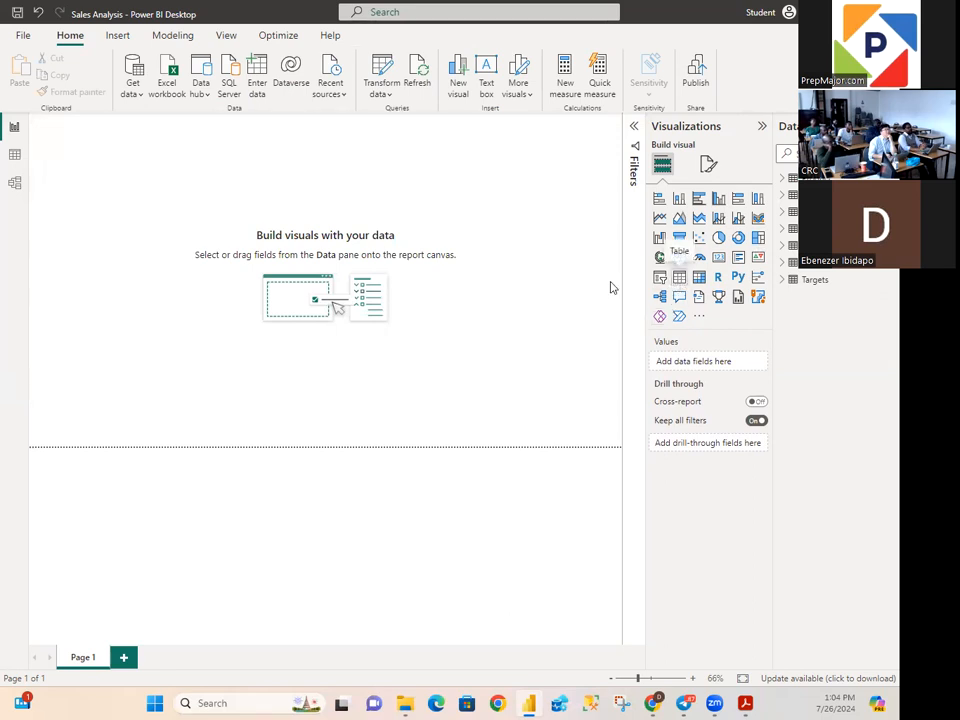
{"action": "mouse_move", "coordinate": [79, 121]}
{"action": "left_mouse_down"}
{"action": "mouse_move", "coordinate": [102, 146]}
{"action": "mouse_move", "coordinate": [88, 138]}
{"action": "left_mouse_up"}
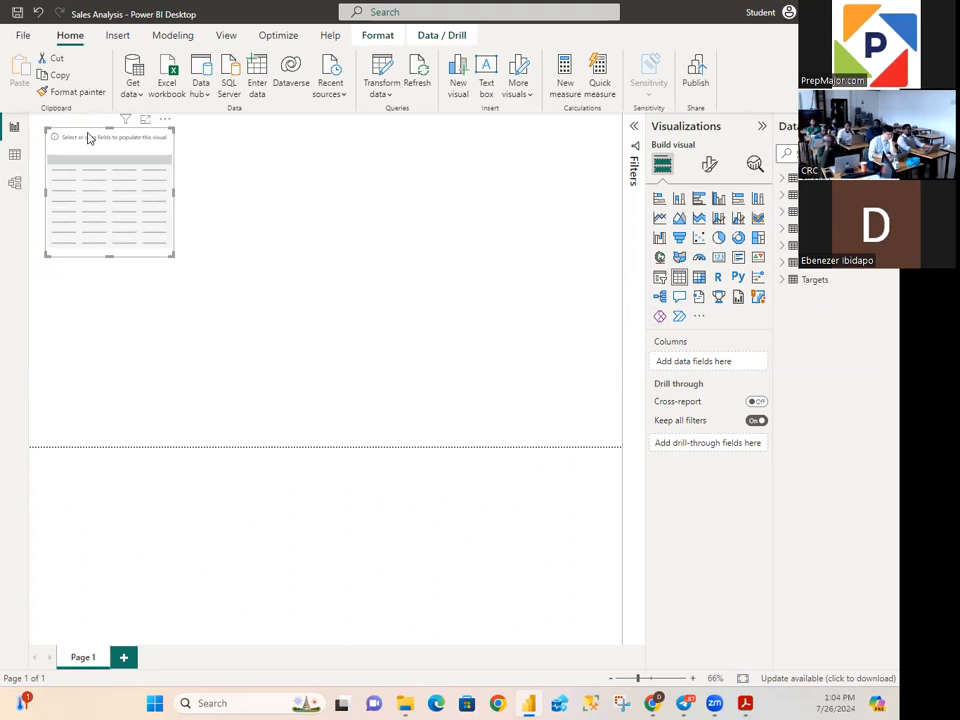
{"action": "left_click", "coordinate": [785, 182]}
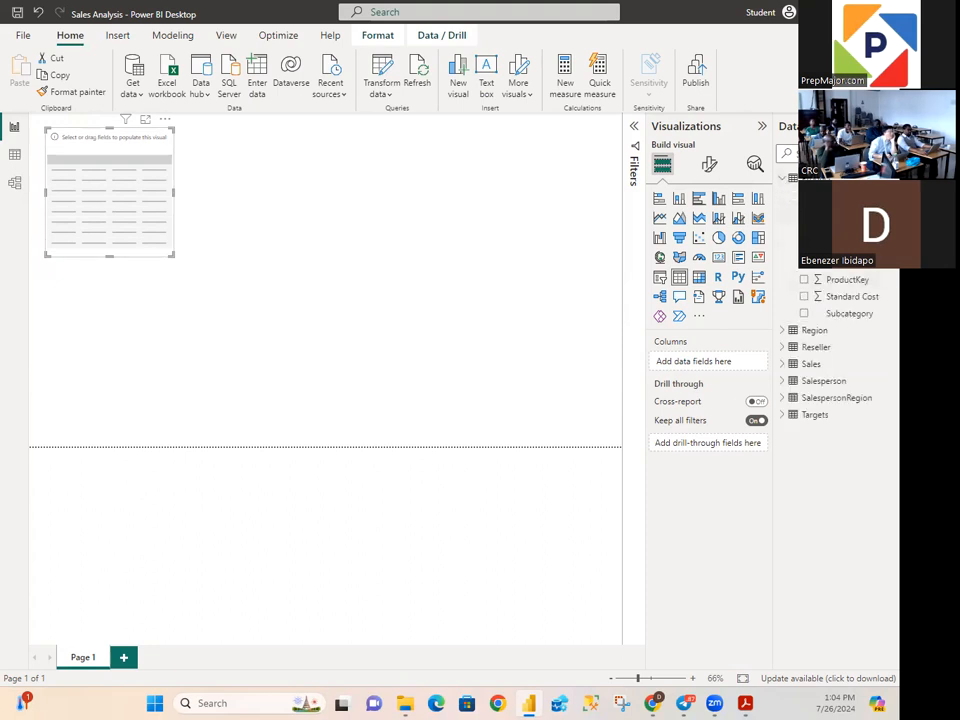
{"action": "left_click", "coordinate": [804, 212]}
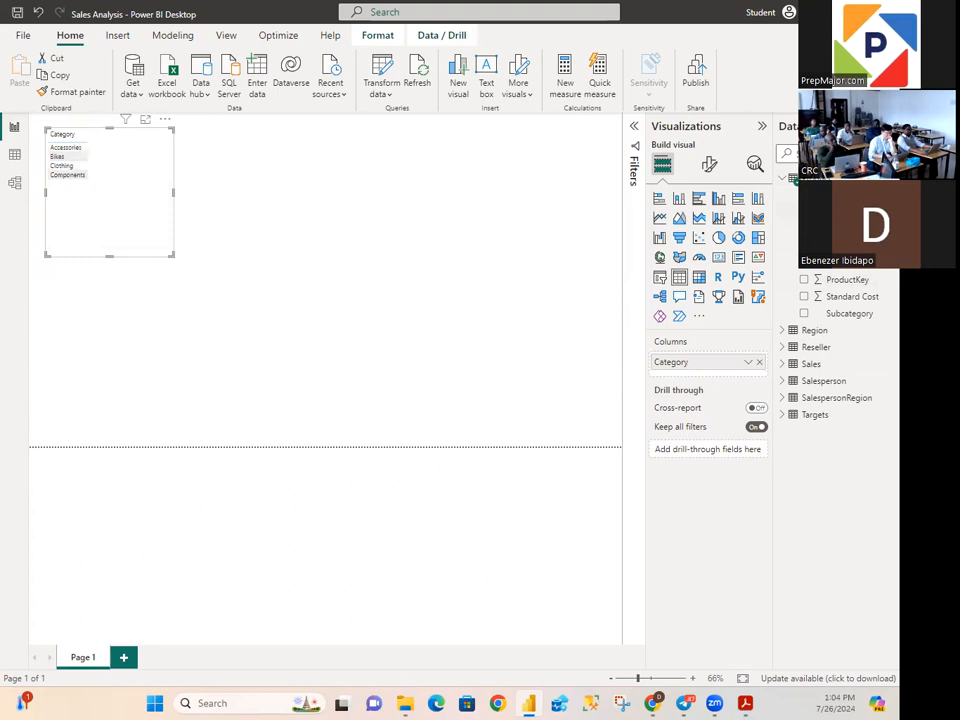
Step: Delete the newly built Category table visual from Page 1
{"action": "left_click", "coordinate": [211, 194]}
{"action": "left_click", "coordinate": [165, 134]}
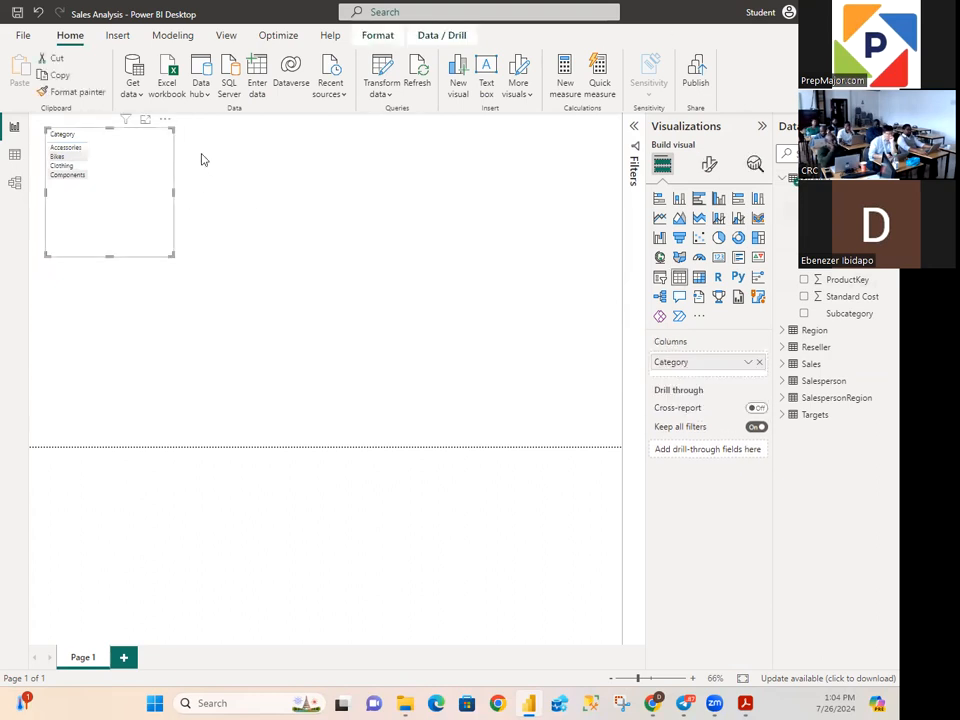
{"action": "key", "text": "Delete"}
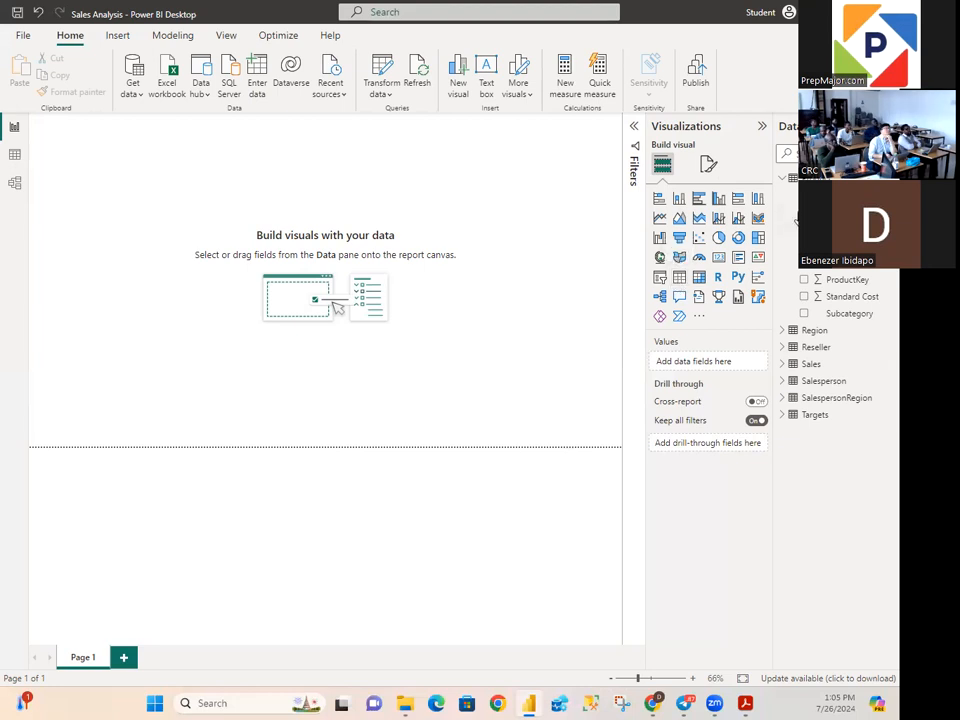
Step: Create a table visual directly from Product's Category field without choosing a visual type, and move it slightly down the page
{"action": "left_click", "coordinate": [804, 212]}
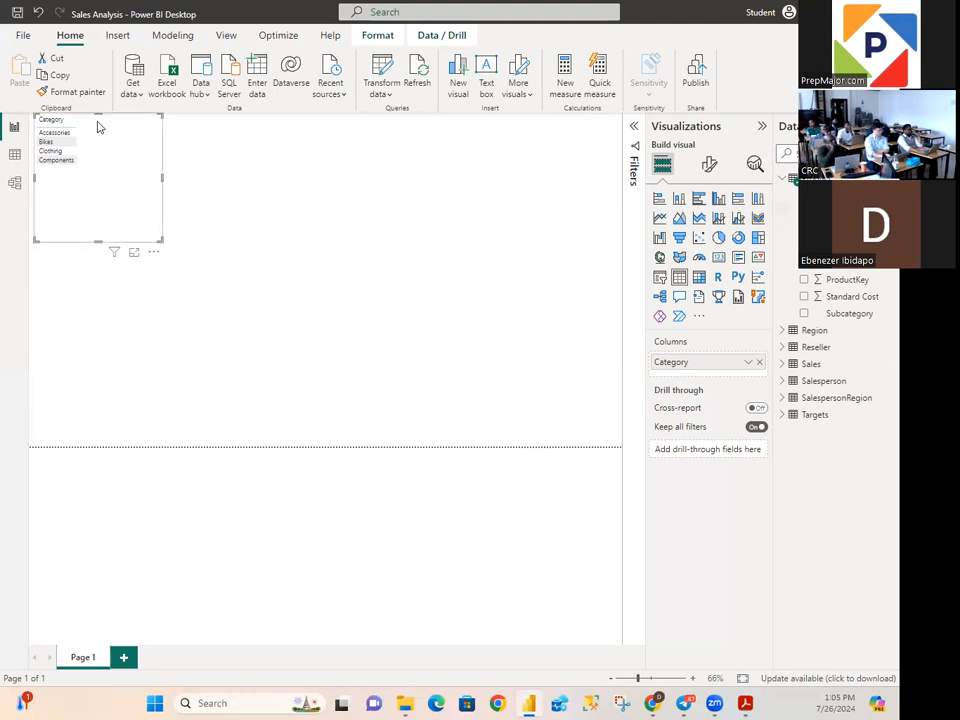
{"action": "left_click_drag", "start_coordinate": [98, 126], "coordinate": [101, 147]}
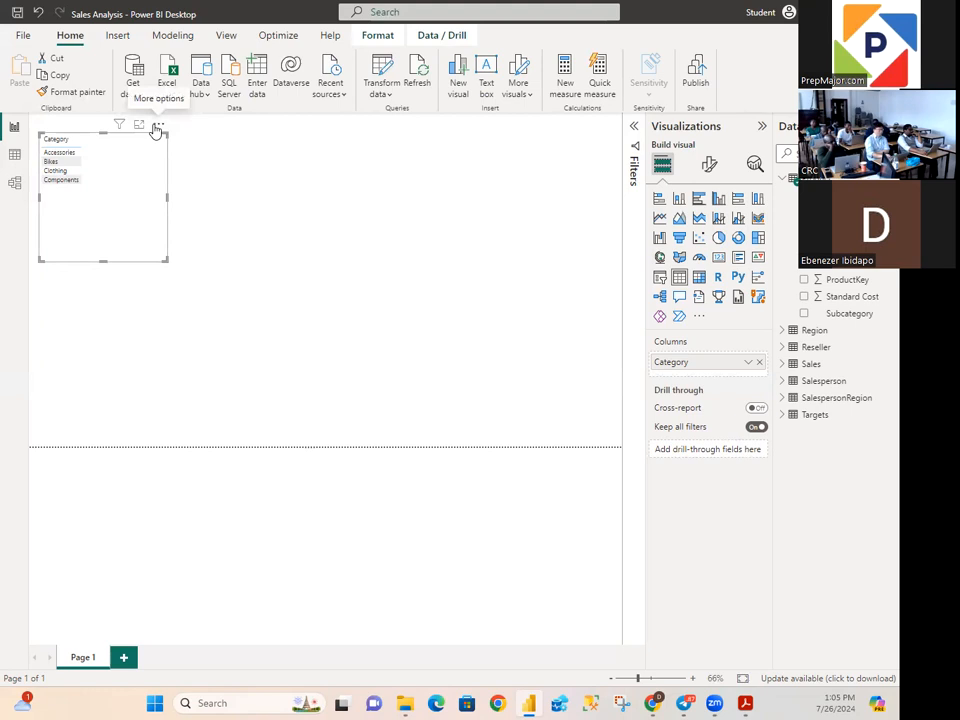
{"action": "mouse_move", "coordinate": [121, 128]}
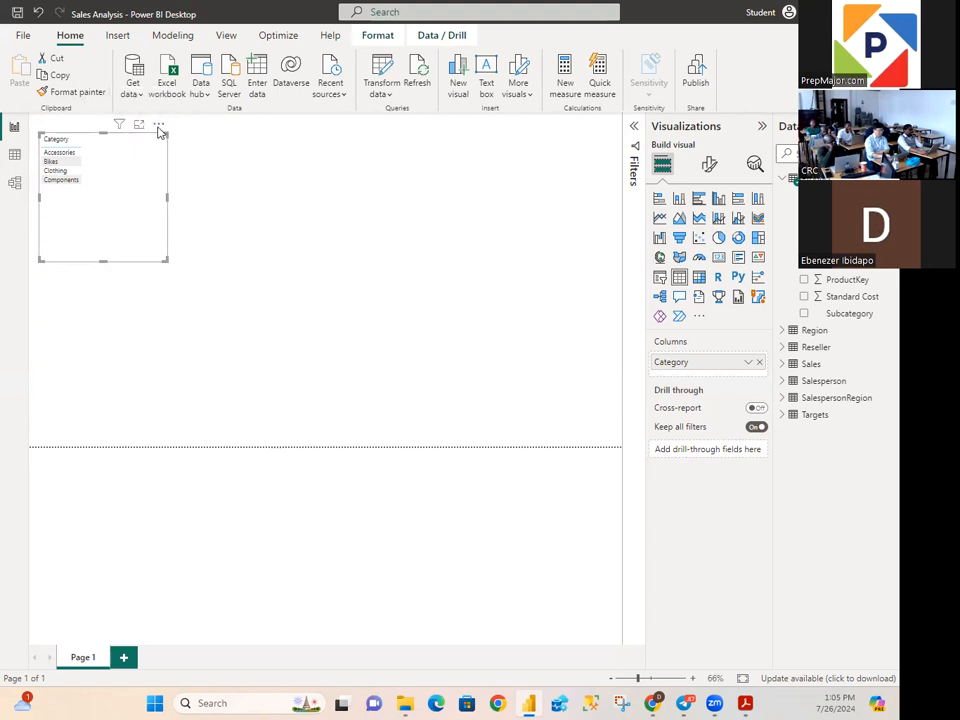
{"action": "left_click", "coordinate": [158, 126]}
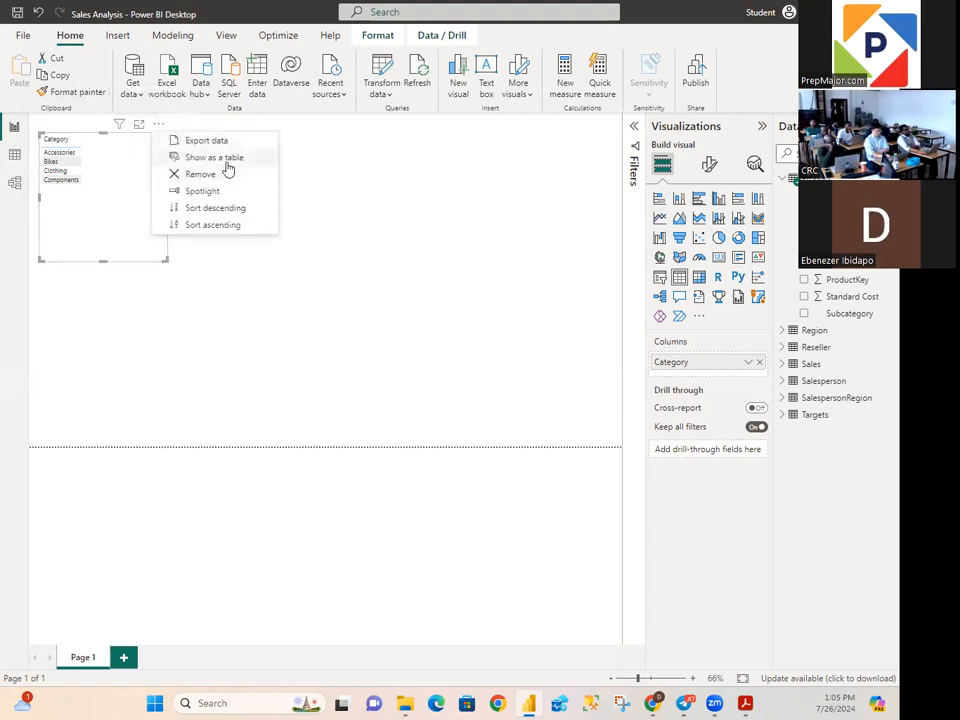
{"action": "left_click", "coordinate": [101, 161]}
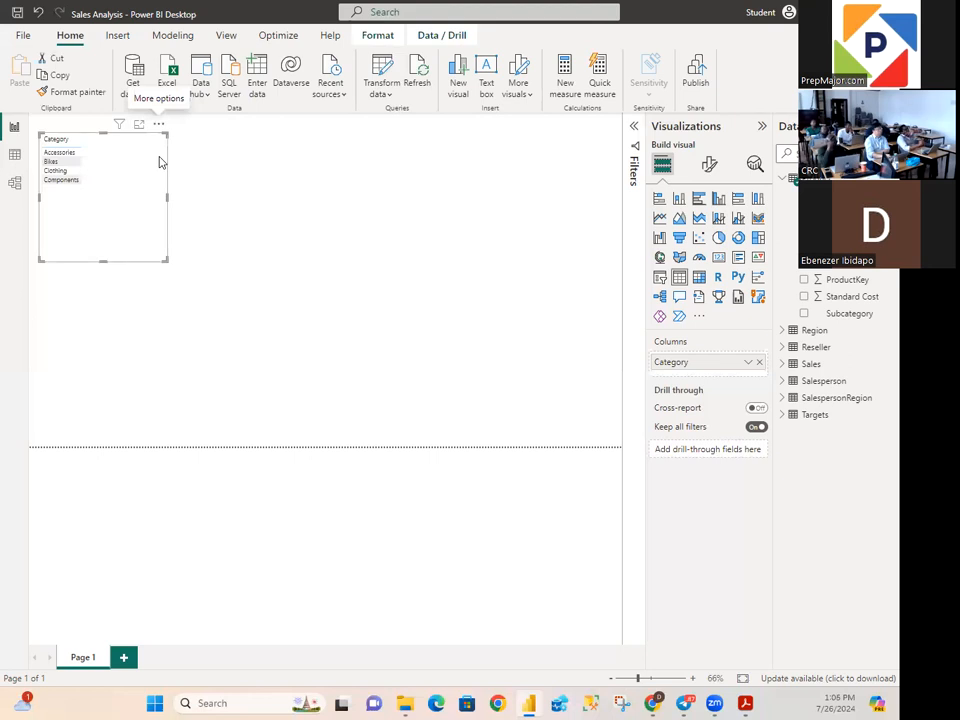
Step: Insert an empty Matrix visual beside the Category table and convert it to a Card visual, deleting it at the end
{"action": "left_click", "coordinate": [261, 154]}
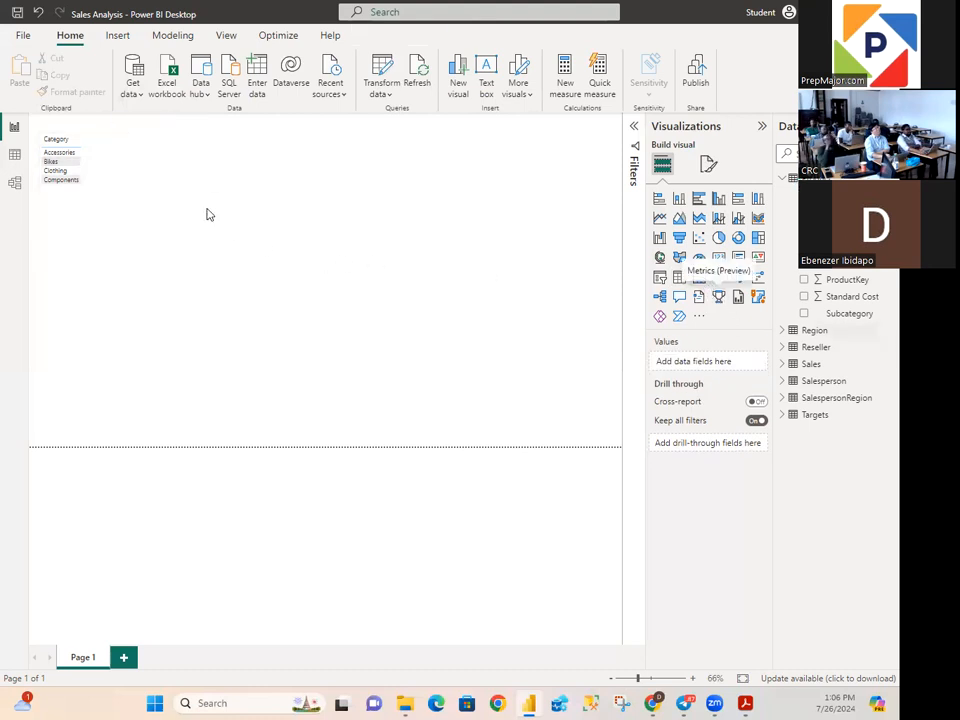
{"action": "left_click", "coordinate": [700, 280]}
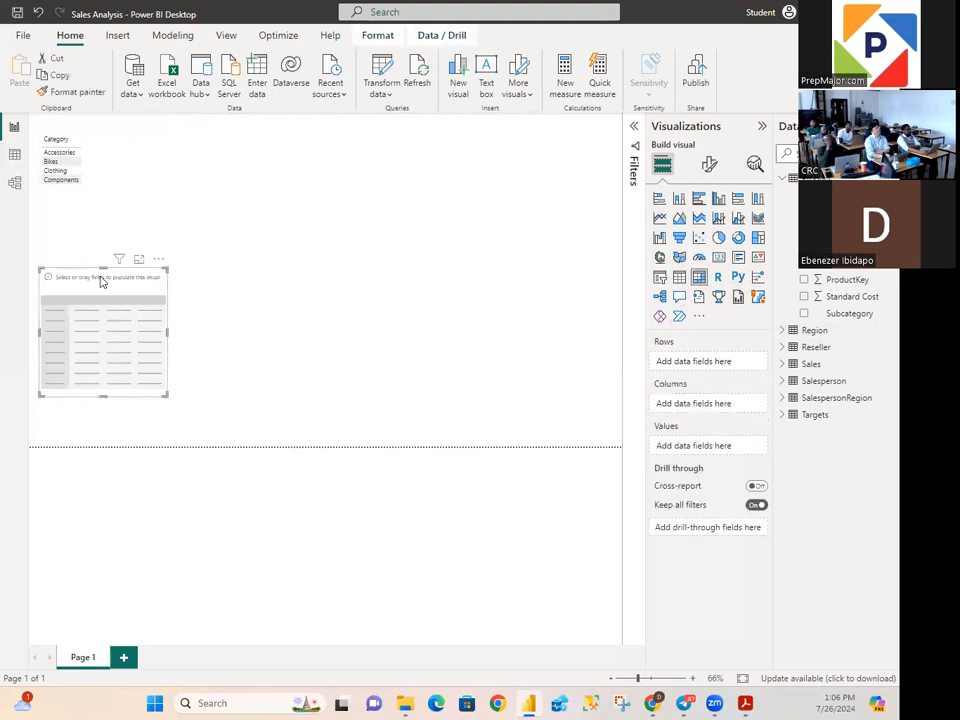
{"action": "left_click_drag", "start_coordinate": [103, 279], "coordinate": [223, 137]}
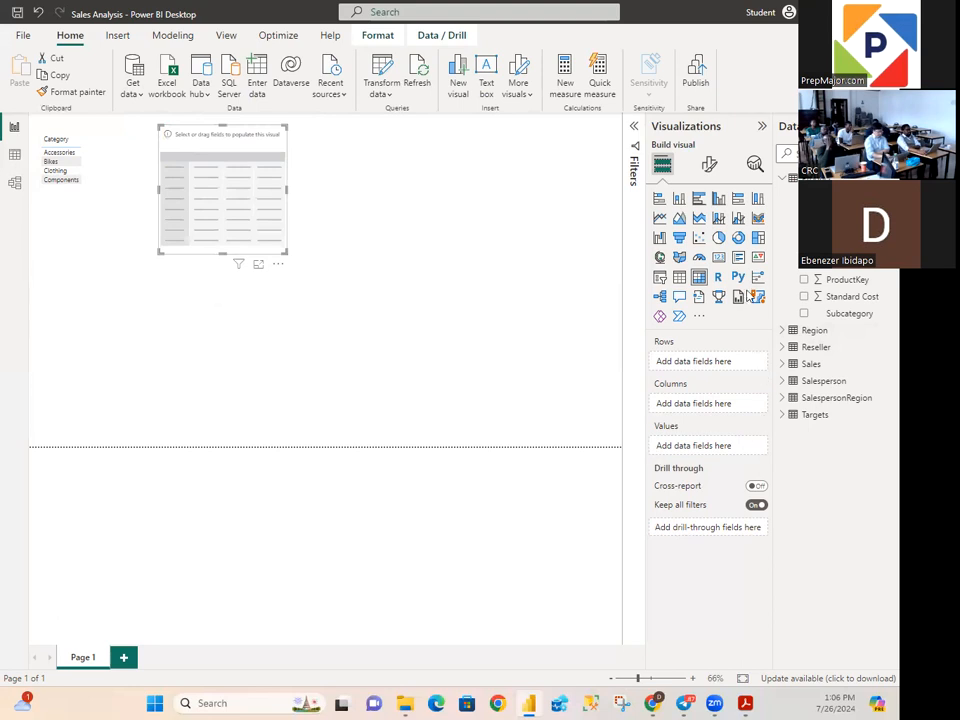
{"action": "left_click", "coordinate": [718, 260]}
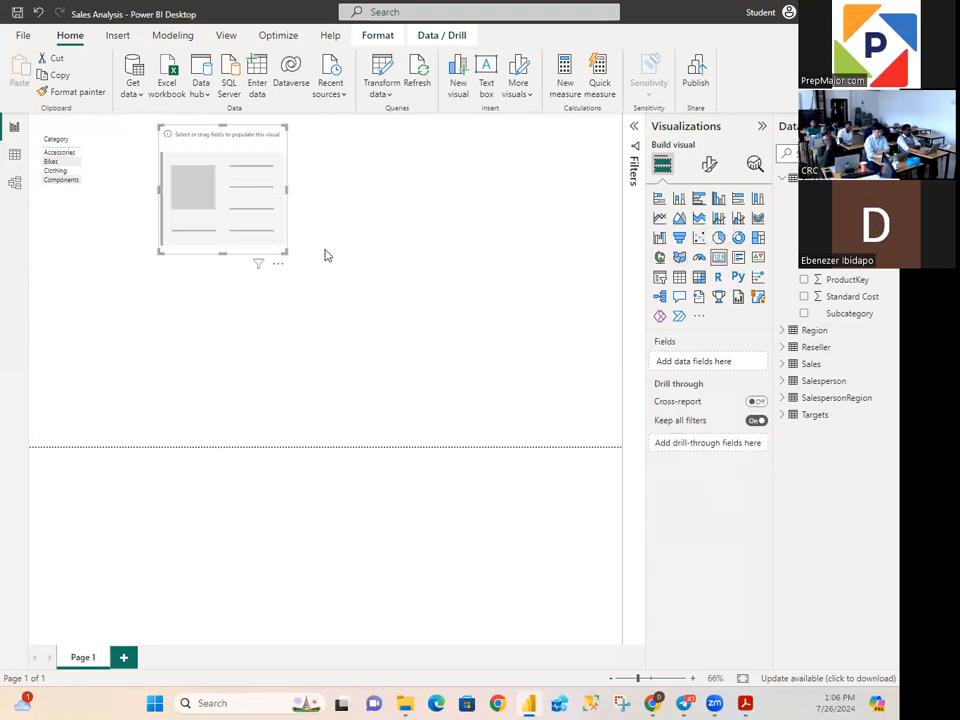
{"action": "key", "text": "Delete"}
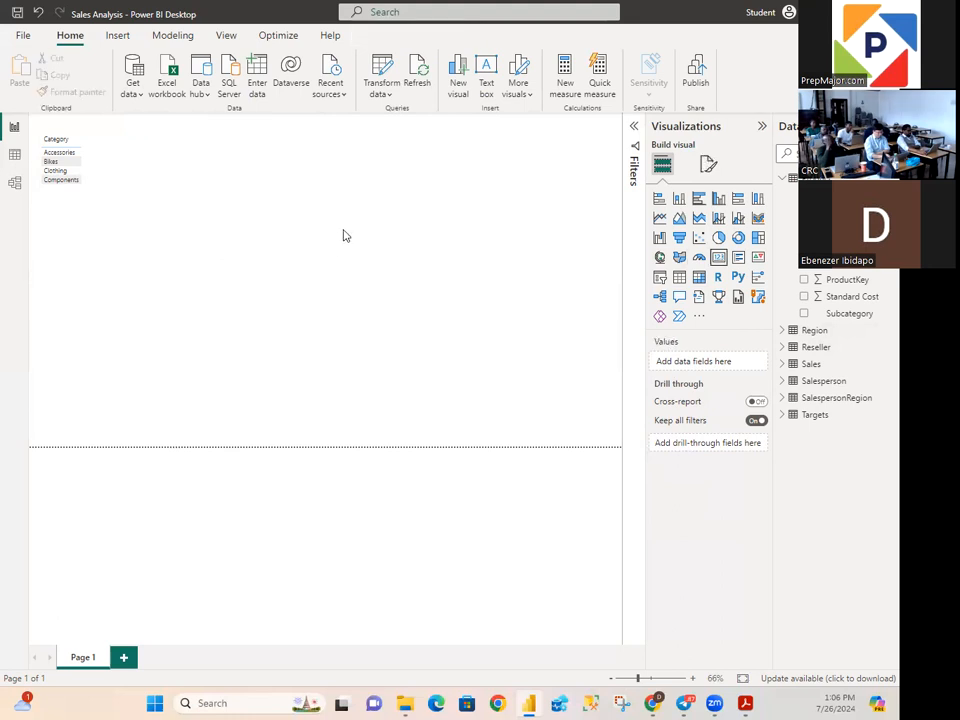
Step: Insert separate empty Matrix and Card visuals beside the Category table, and delete both of them
{"action": "left_click", "coordinate": [699, 280]}
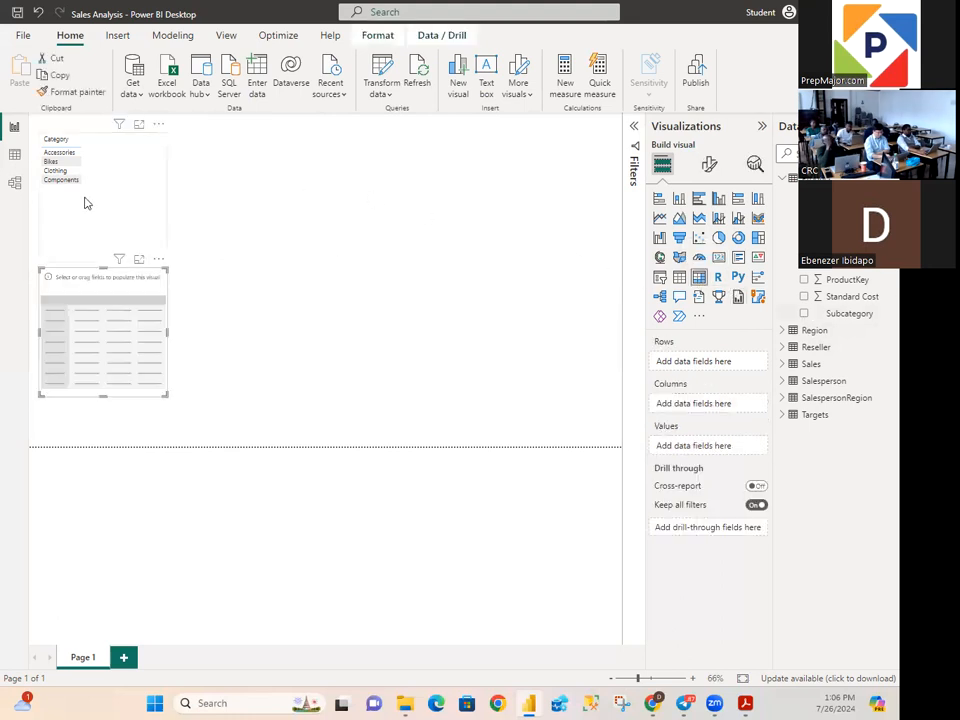
{"action": "left_click_drag", "start_coordinate": [65, 270], "coordinate": [148, 146]}
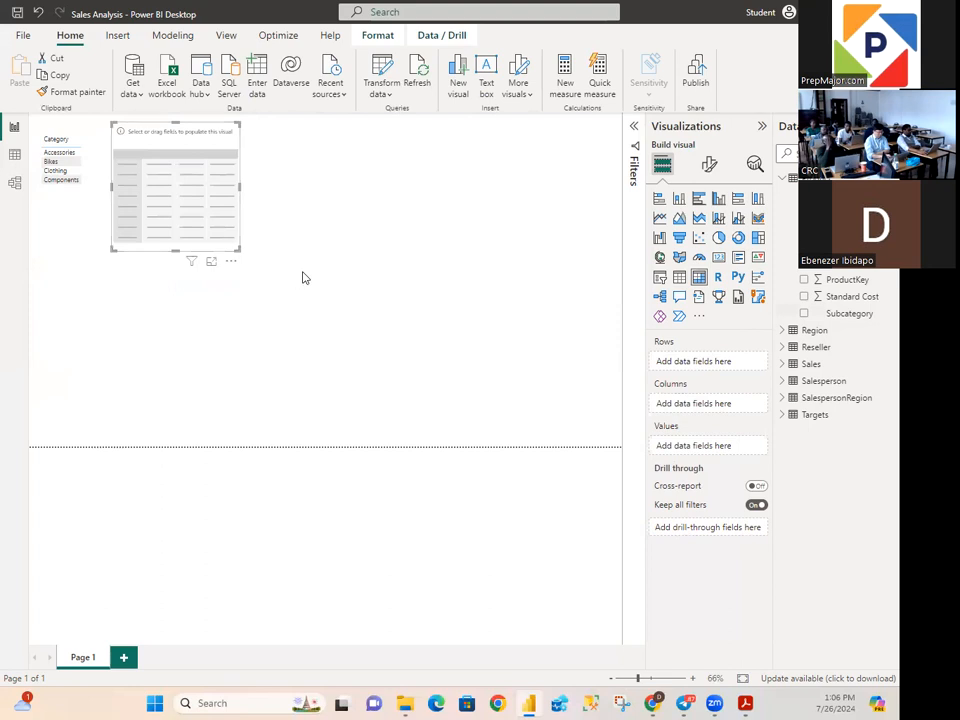
{"action": "left_click", "coordinate": [313, 223]}
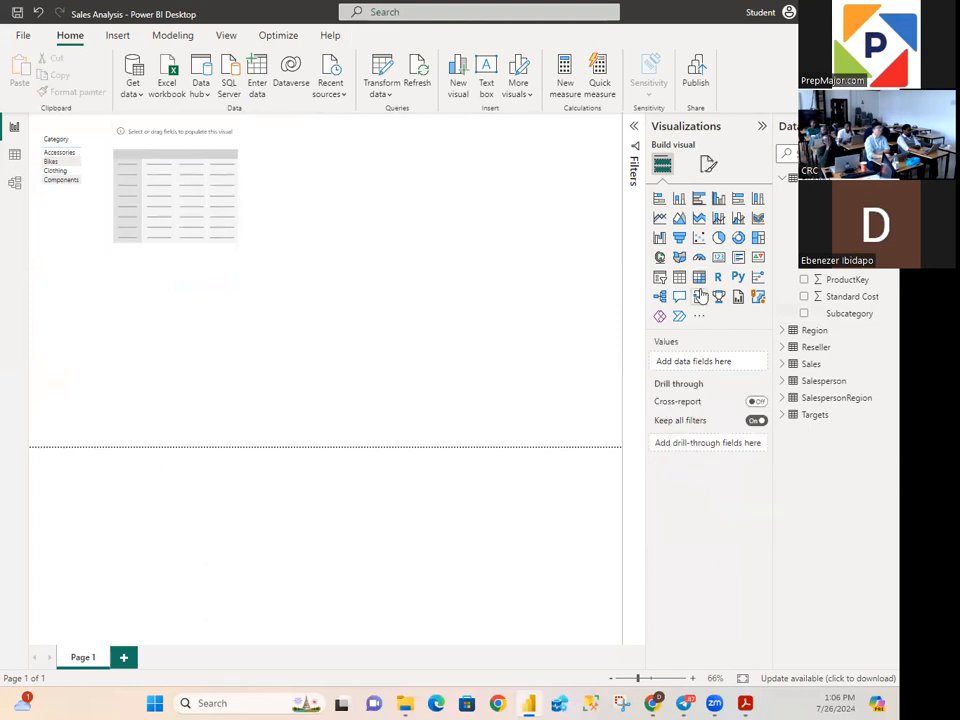
{"action": "left_click", "coordinate": [718, 259]}
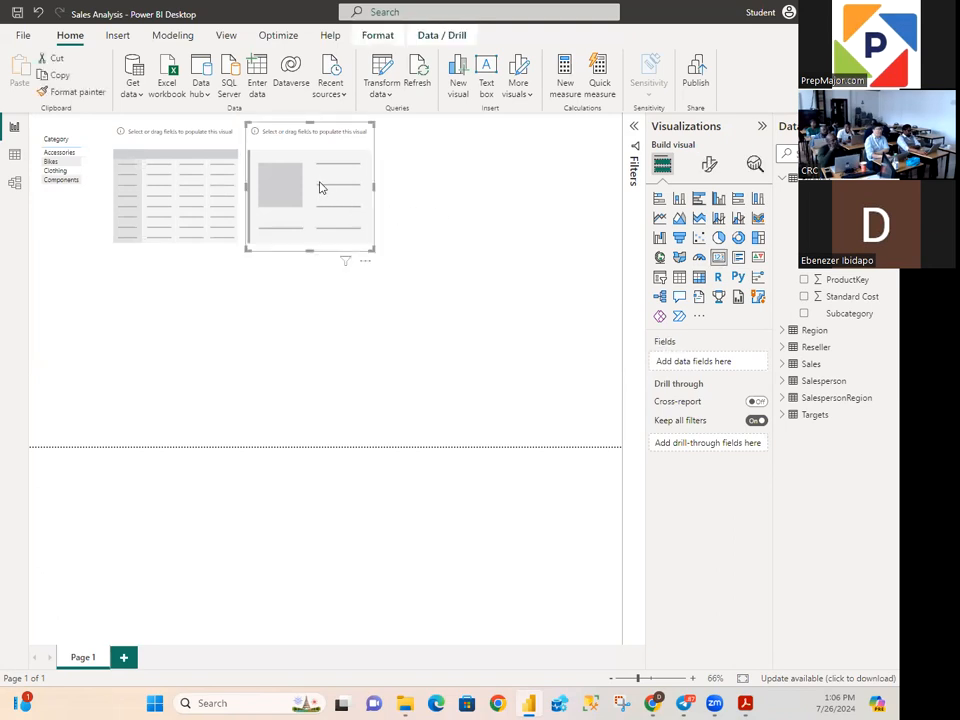
{"action": "left_click", "coordinate": [190, 223]}
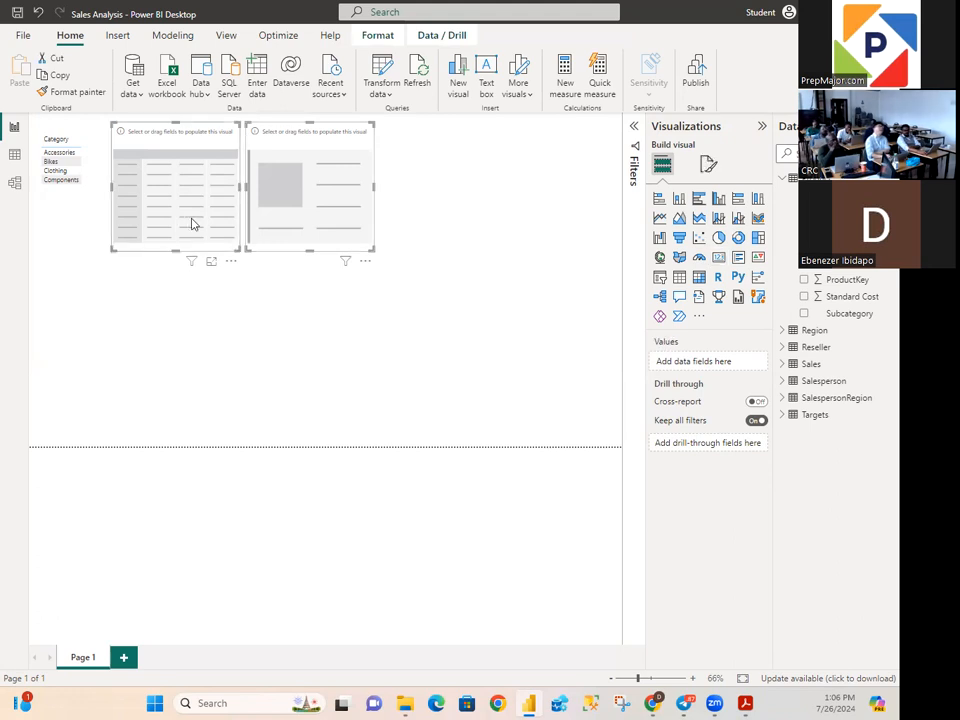
{"action": "key", "text": "Delete"}
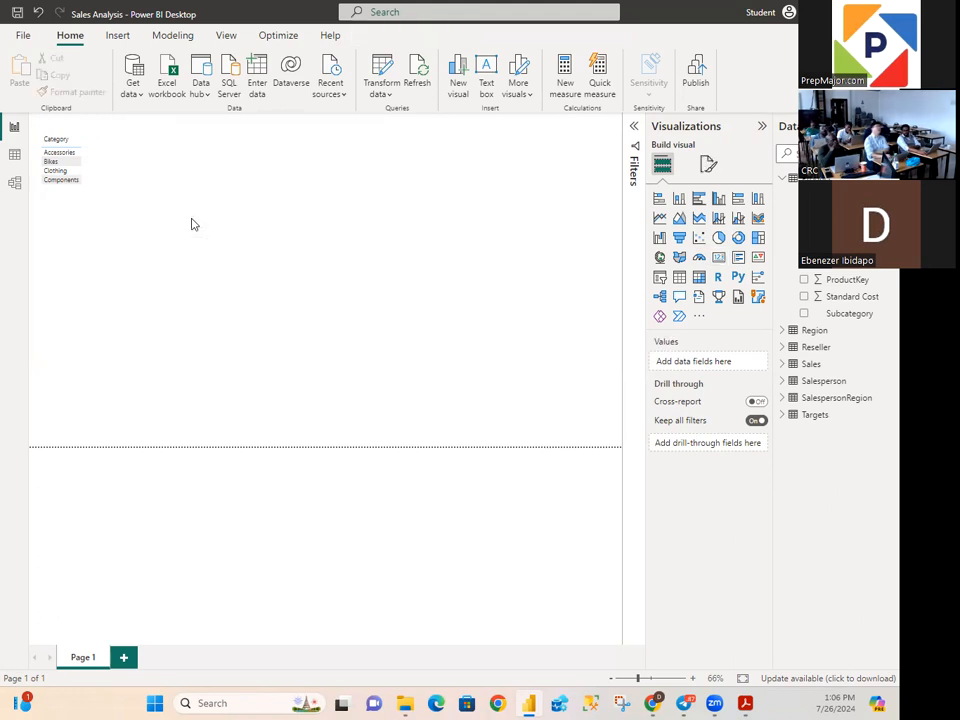
Step: Format the Category table's column headers as bold Times New Roman at size 20
{"action": "left_click", "coordinate": [95, 177]}
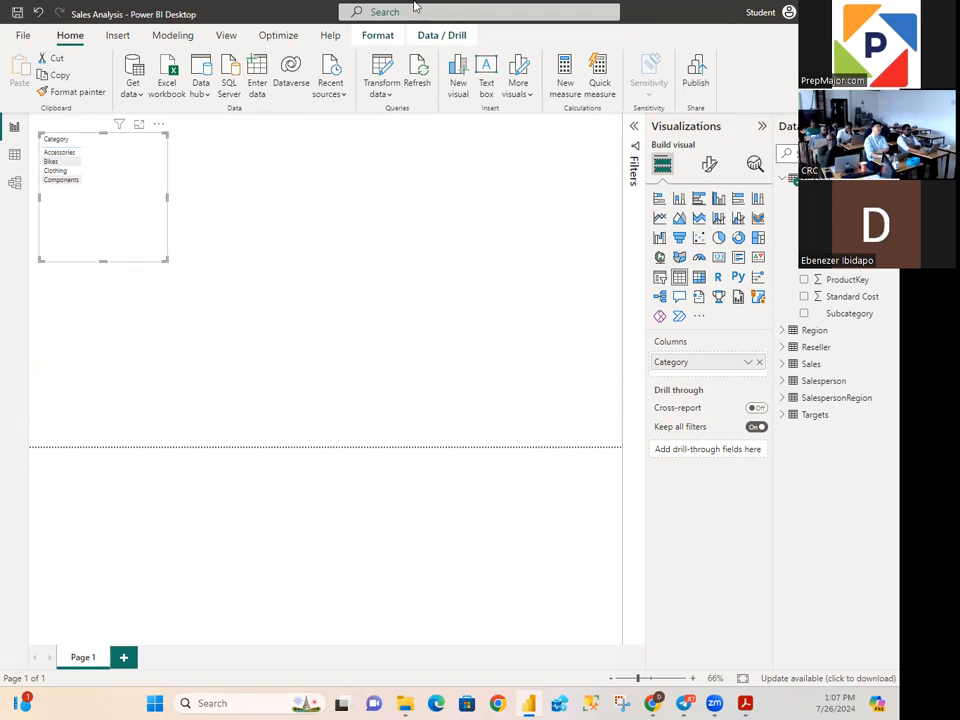
{"action": "left_click", "coordinate": [709, 165]}
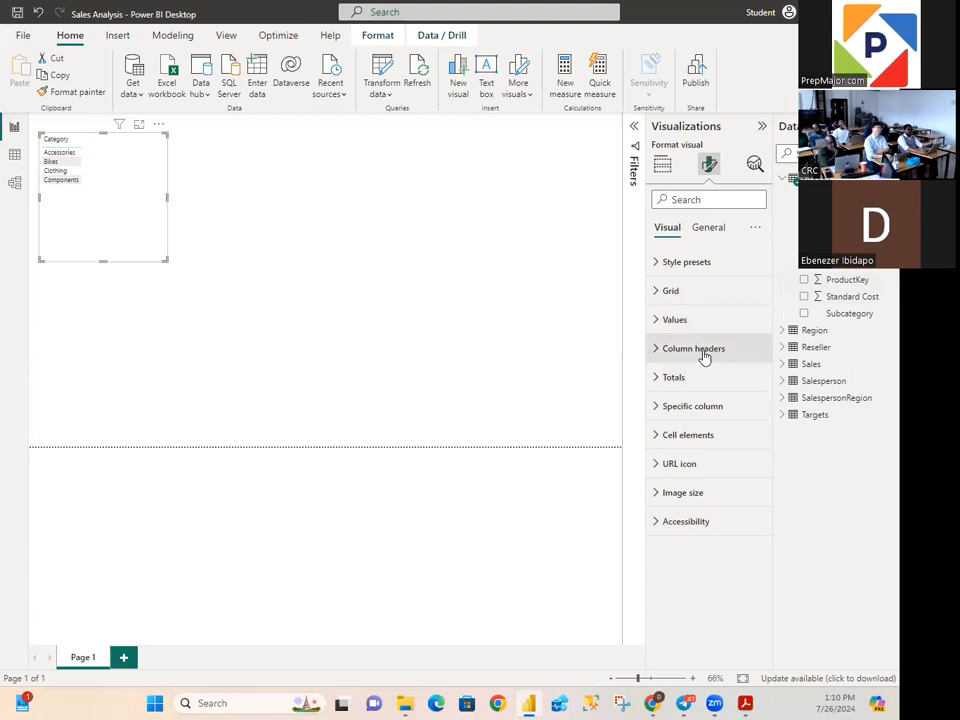
{"action": "left_click", "coordinate": [655, 352]}
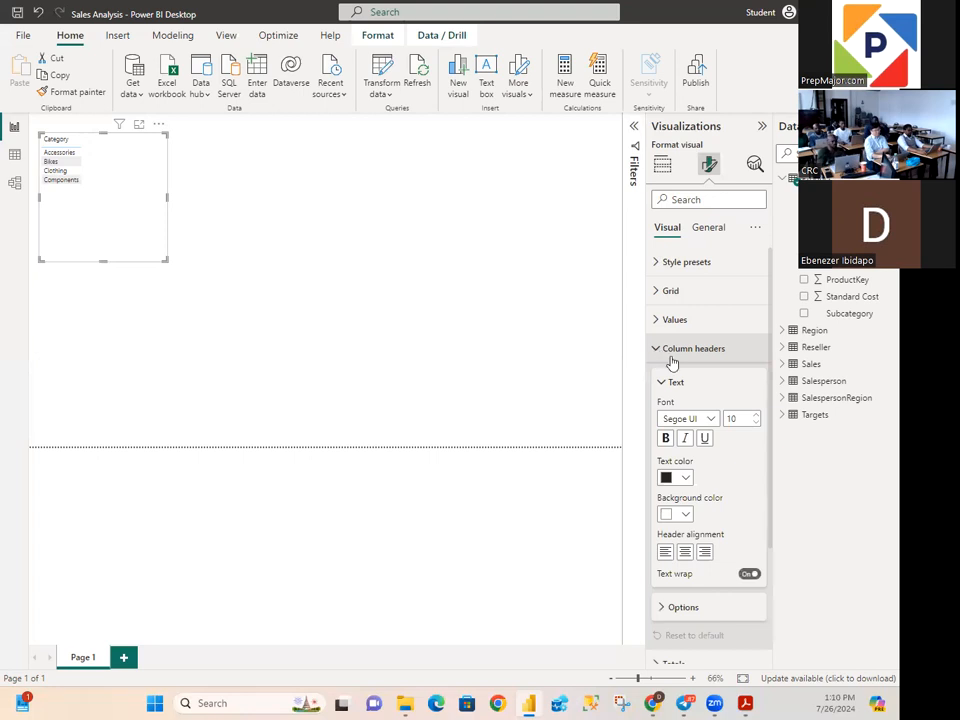
{"action": "left_click", "coordinate": [709, 421]}
{"action": "left_click", "coordinate": [693, 641]}
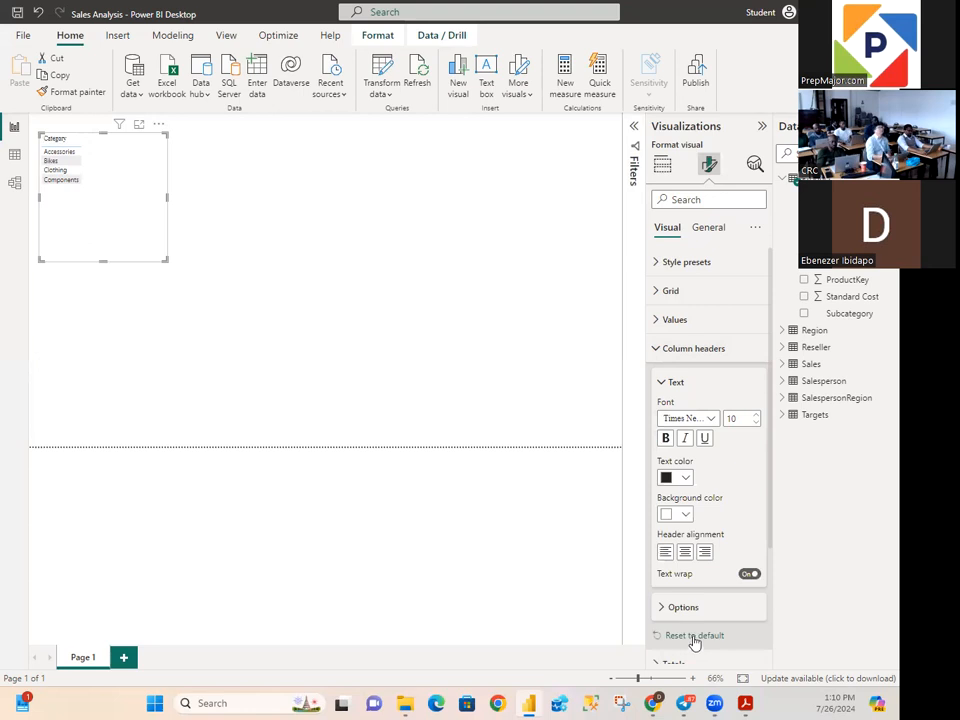
{"action": "left_click", "coordinate": [742, 418]}
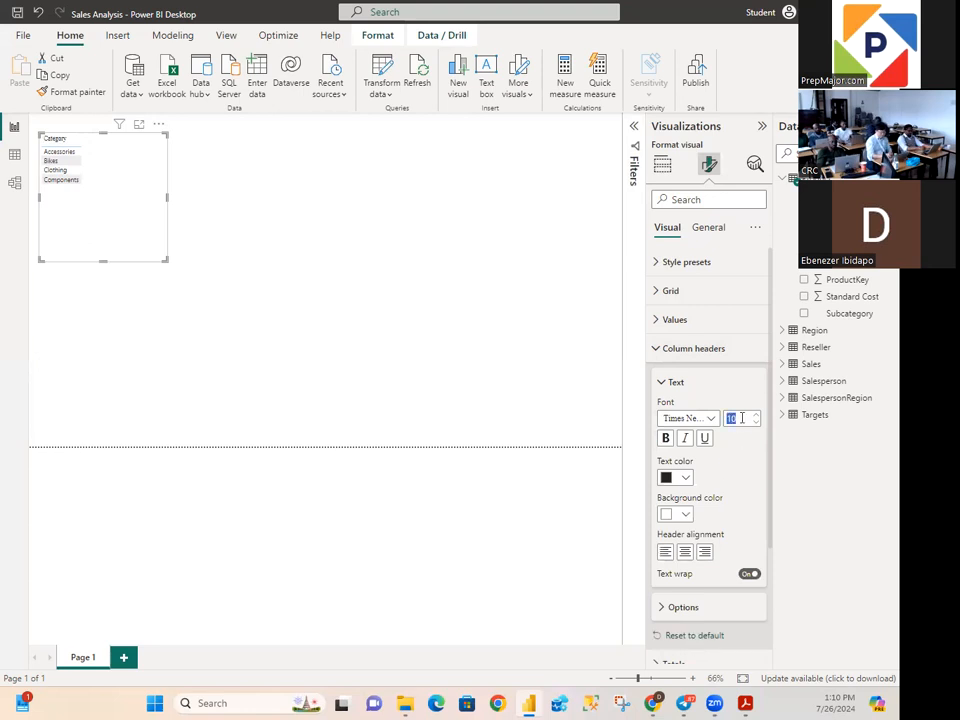
{"action": "type", "text": "20"}
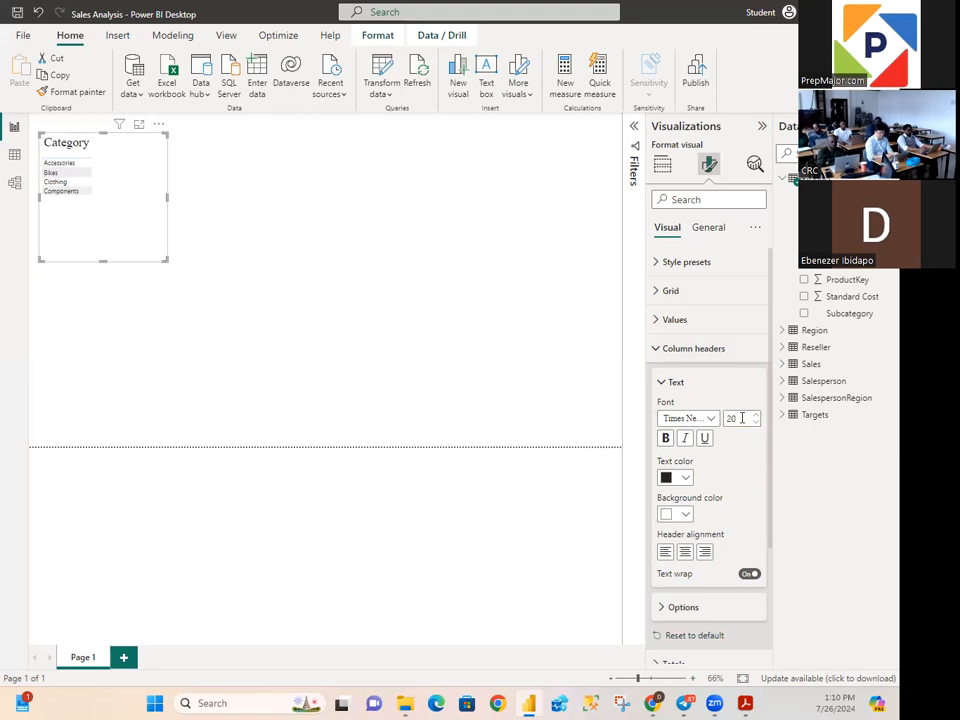
{"action": "left_click", "coordinate": [666, 445]}
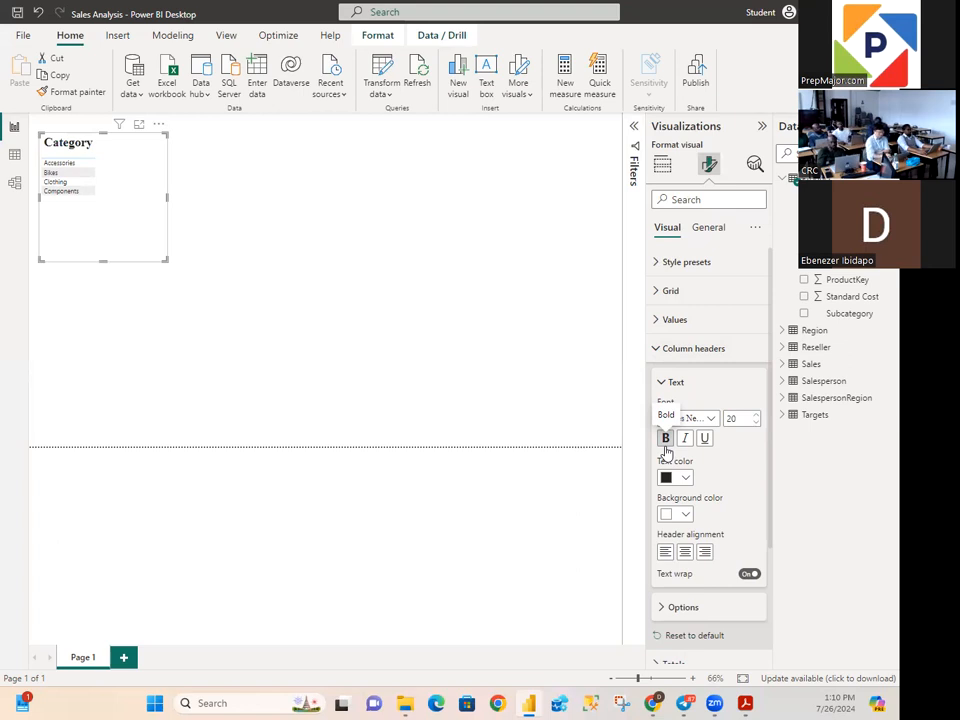
{"action": "left_click", "coordinate": [655, 349]}
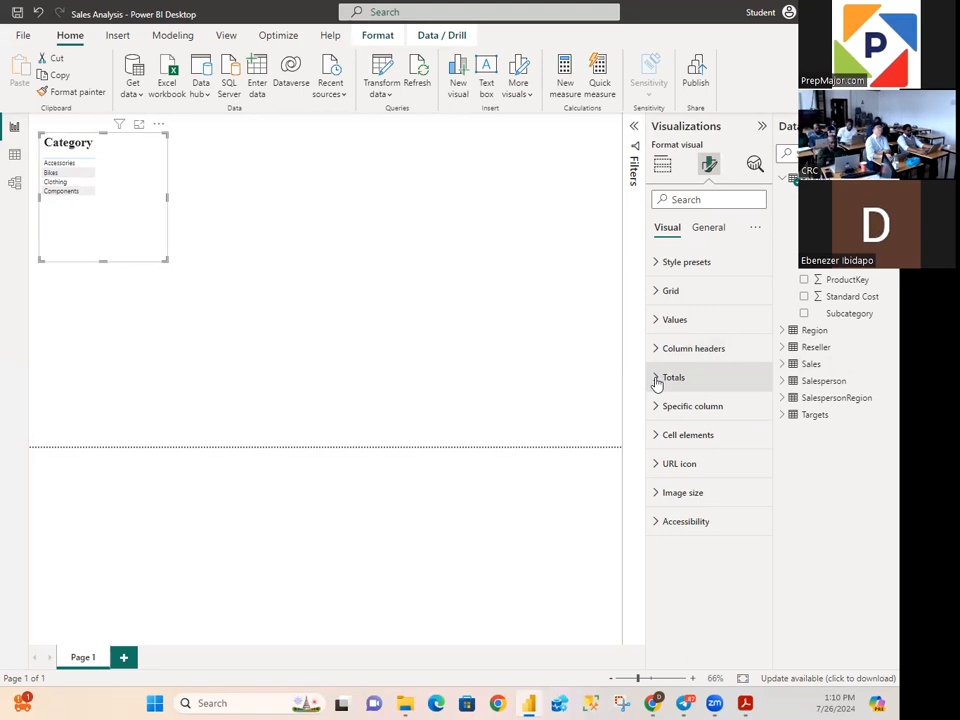
Step: Set the Category table's values to Times New Roman at font size 18
{"action": "left_click", "coordinate": [656, 321]}
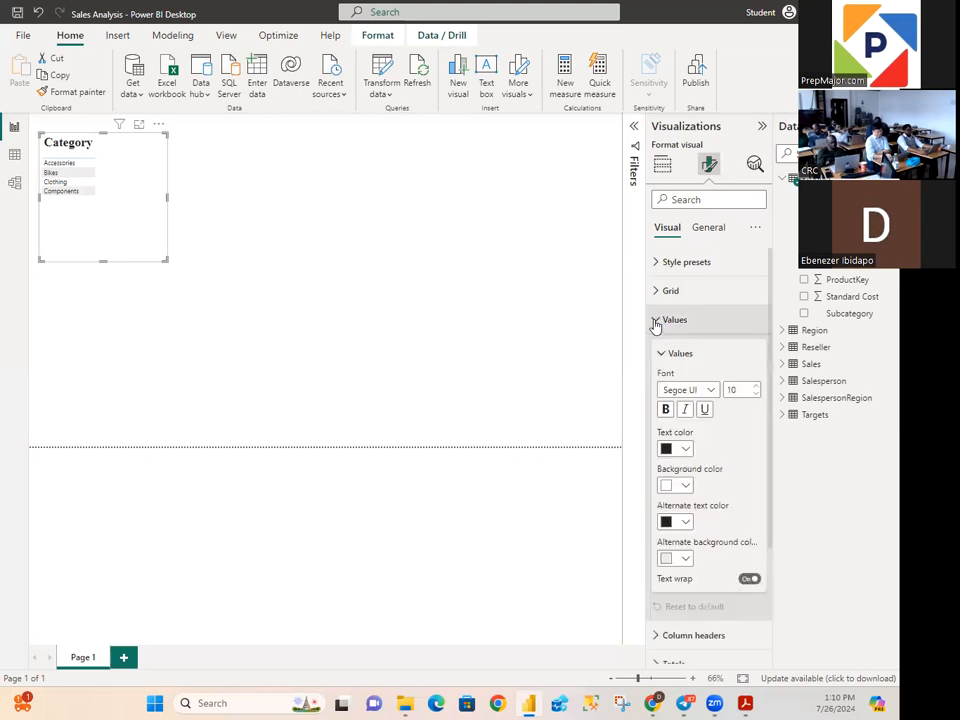
{"action": "left_click", "coordinate": [708, 390]}
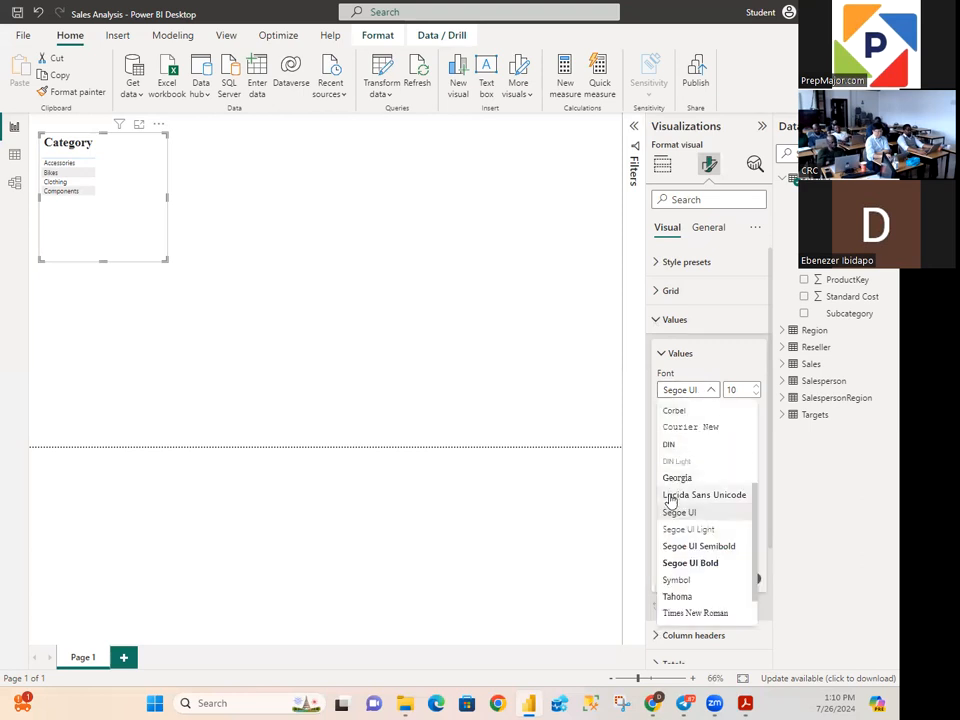
{"action": "left_click", "coordinate": [688, 614]}
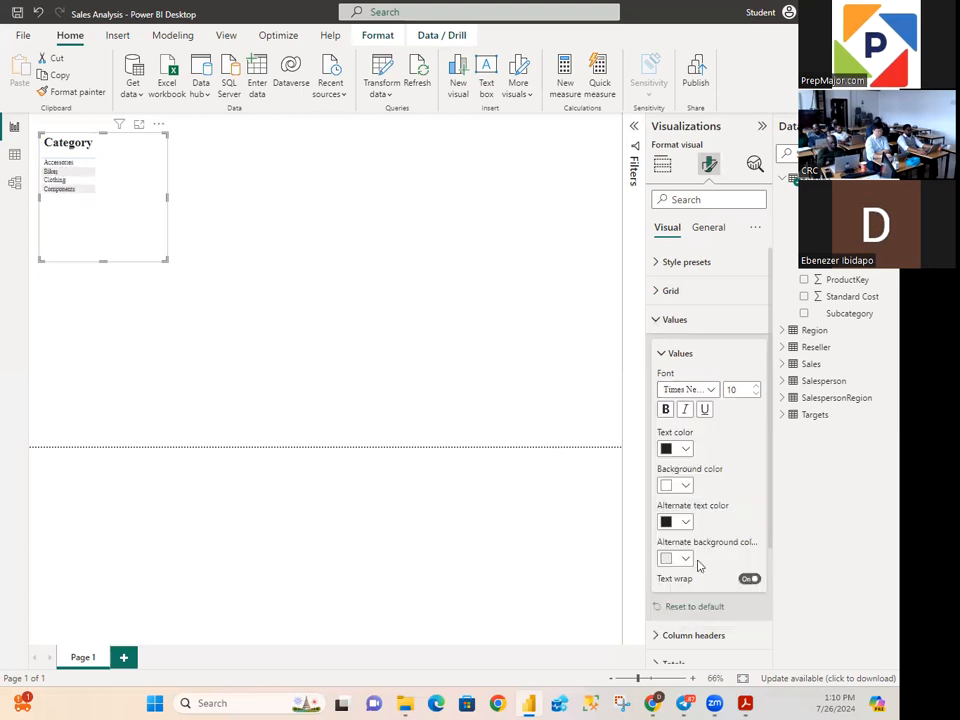
{"action": "double_click", "coordinate": [745, 391]}
{"action": "type", "text": "18"}
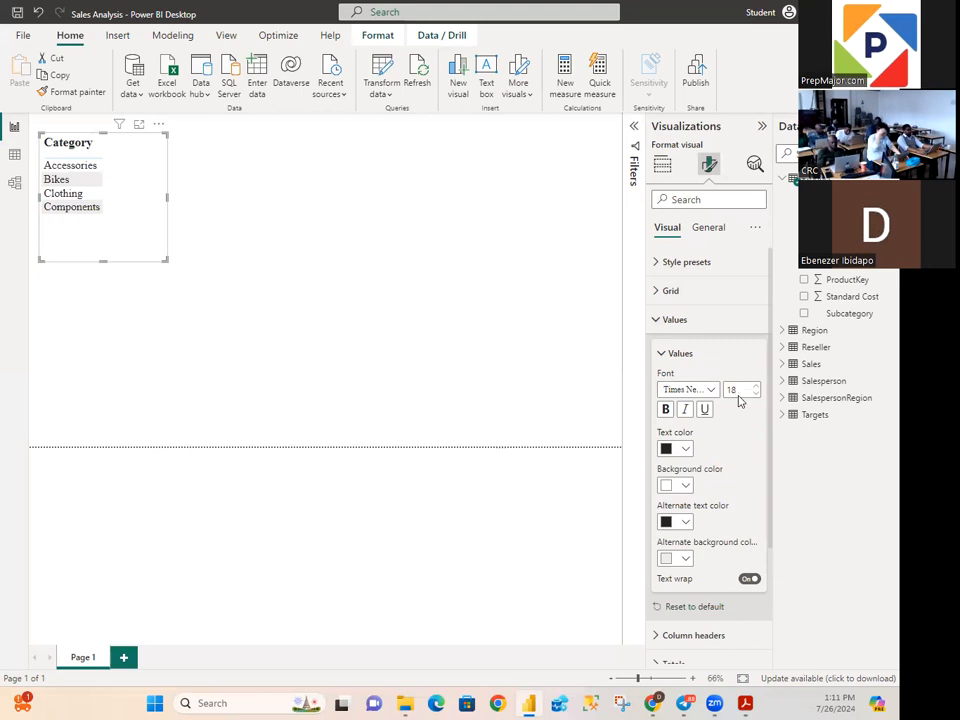
{"action": "left_click", "coordinate": [661, 350]}
{"action": "left_click", "coordinate": [657, 322]}
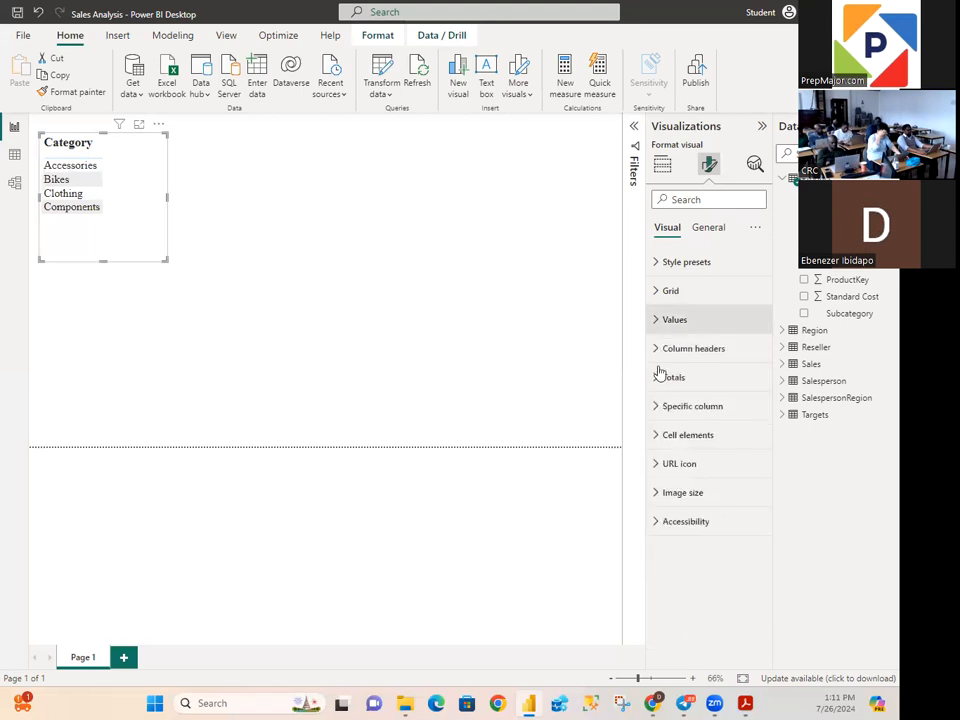
{"action": "left_click", "coordinate": [660, 378]}
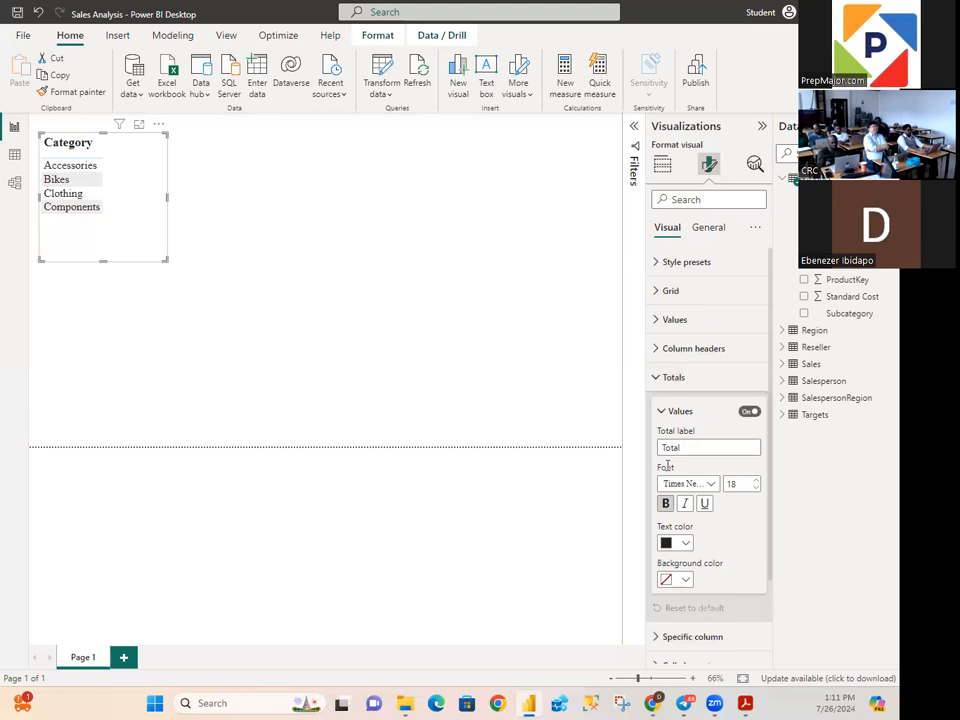
{"action": "scroll", "coordinate": [699, 461], "scroll_direction": "down", "scroll_amount": 2}
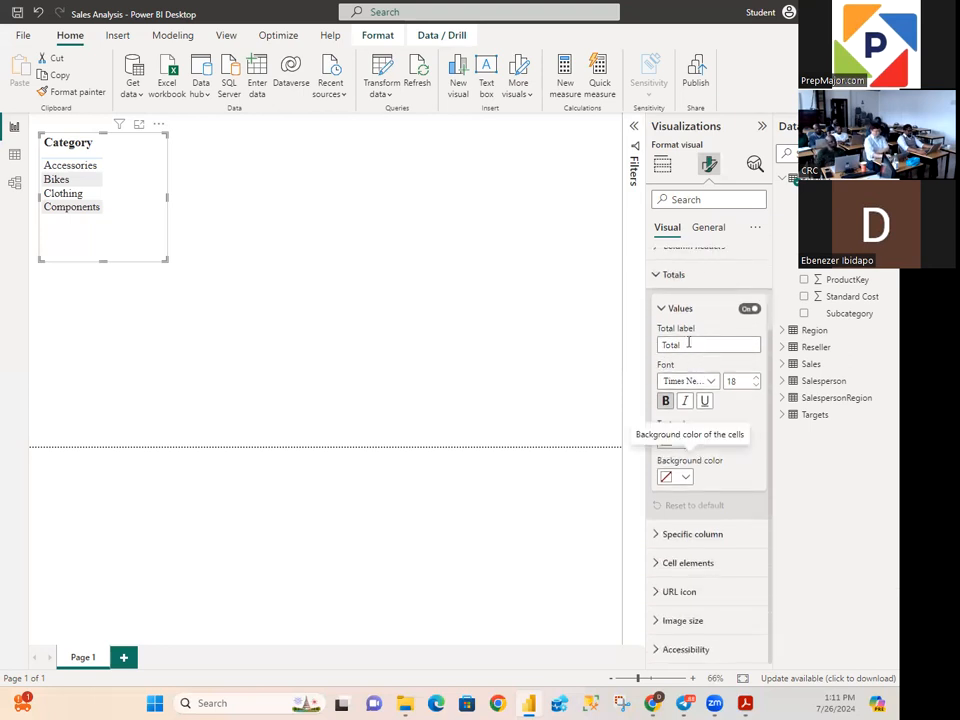
{"action": "left_click", "coordinate": [655, 277]}
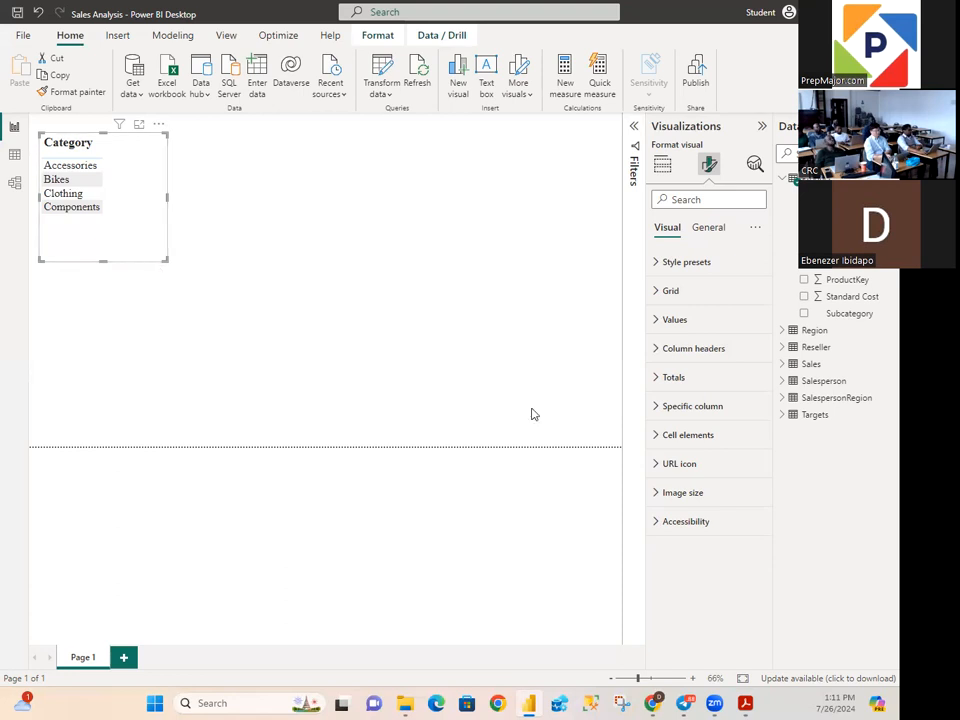
Step: Add the Sales field from the Sales table to the Category table visual, and enlarge the visual in width and height
{"action": "left_click", "coordinate": [663, 170]}
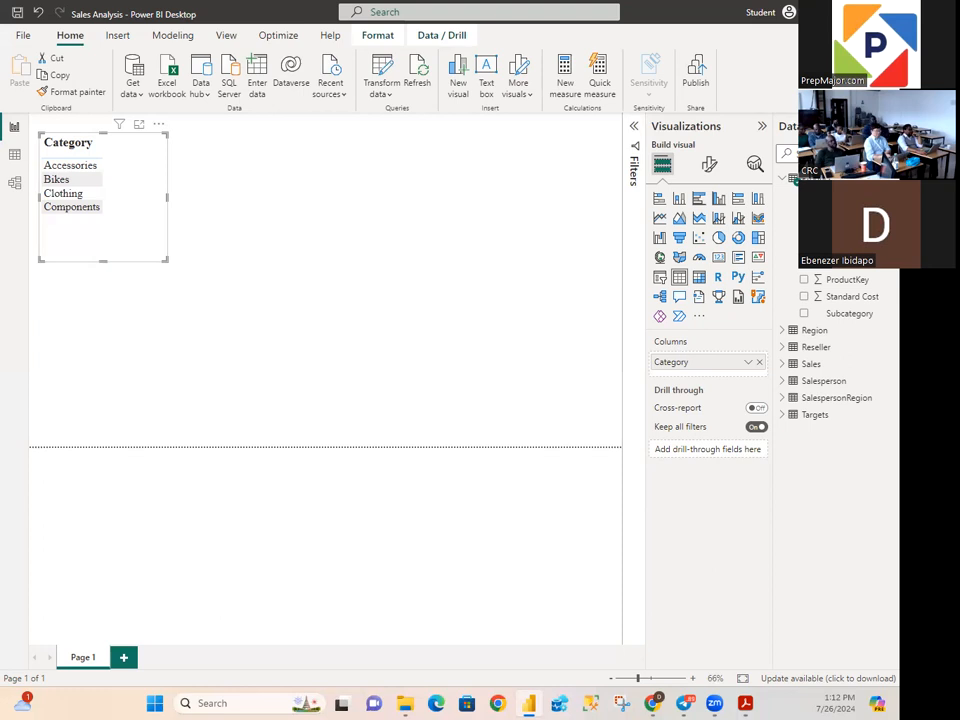
{"action": "left_click", "coordinate": [782, 180]}
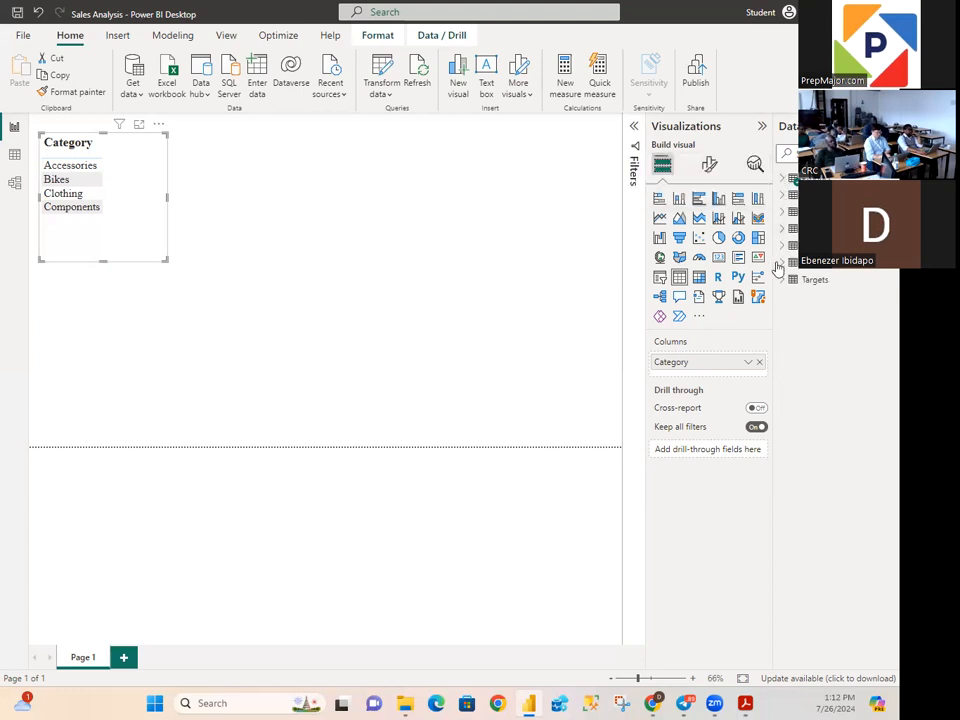
{"action": "left_click", "coordinate": [781, 233]}
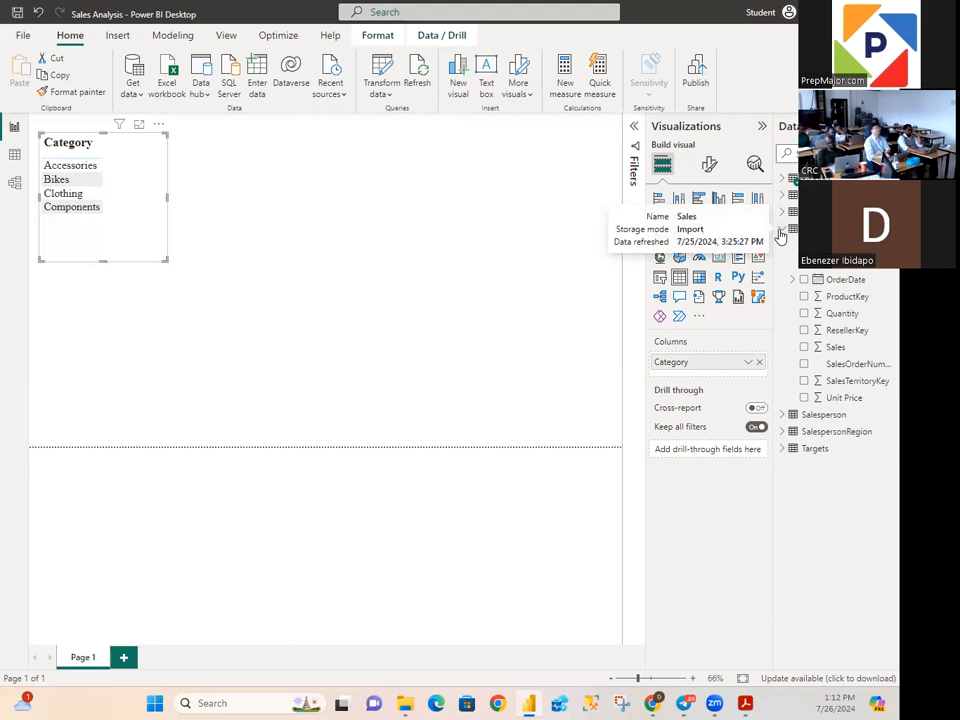
{"action": "left_click", "coordinate": [805, 350]}
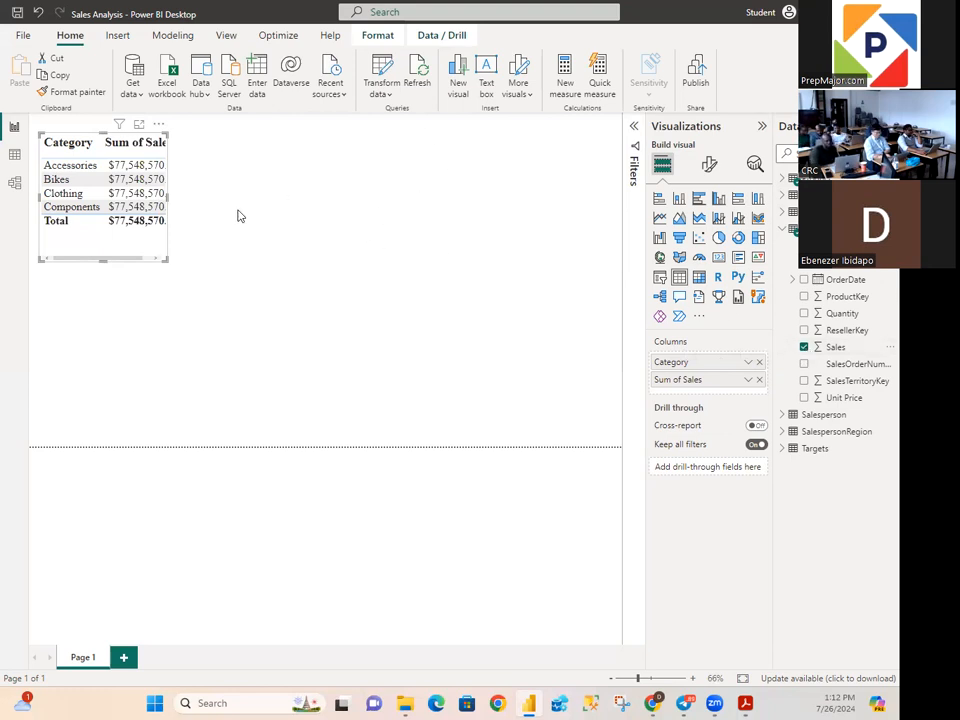
{"action": "left_click_drag", "start_coordinate": [167, 259], "coordinate": [303, 334]}
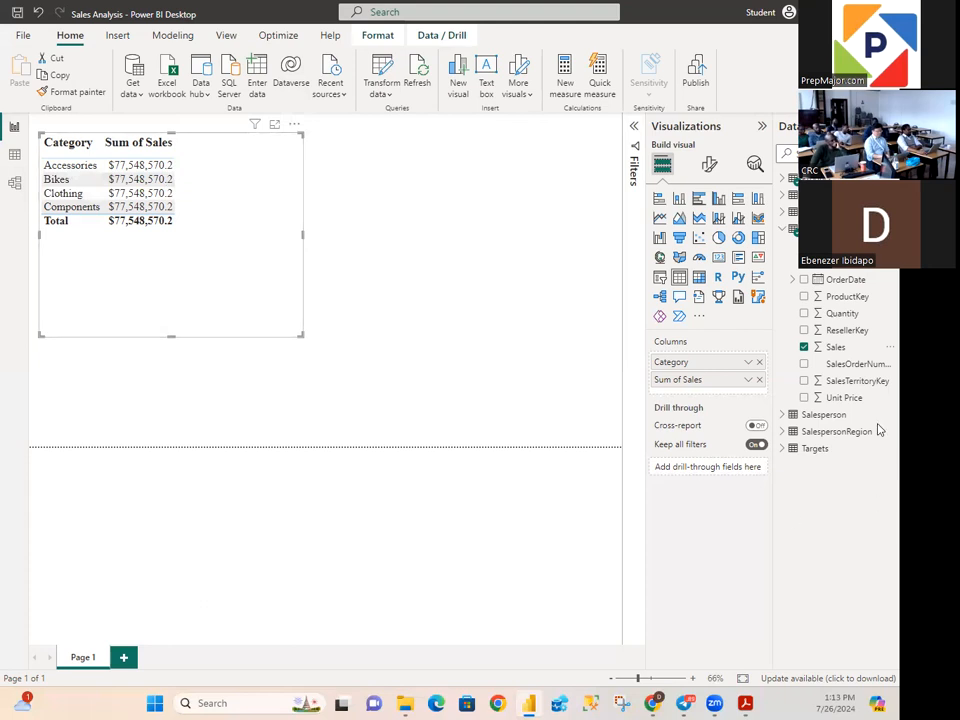
Step: Collapse the Sales field list, open the model view, and move the Product and Region cards toward the diagram's left edge
{"action": "left_click", "coordinate": [782, 230]}
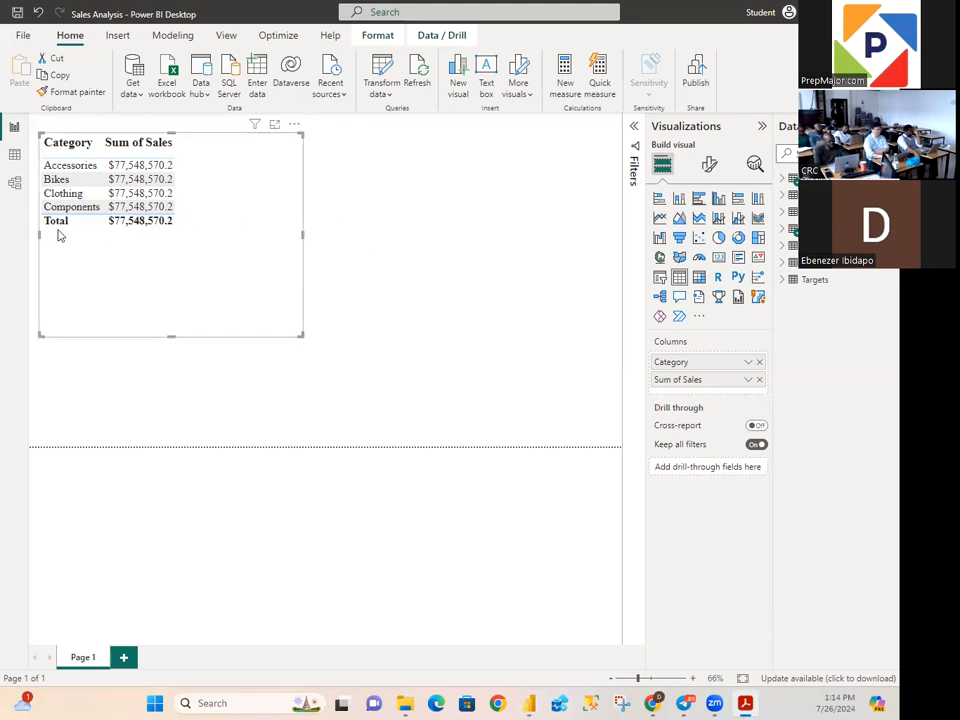
{"action": "left_click", "coordinate": [15, 190]}
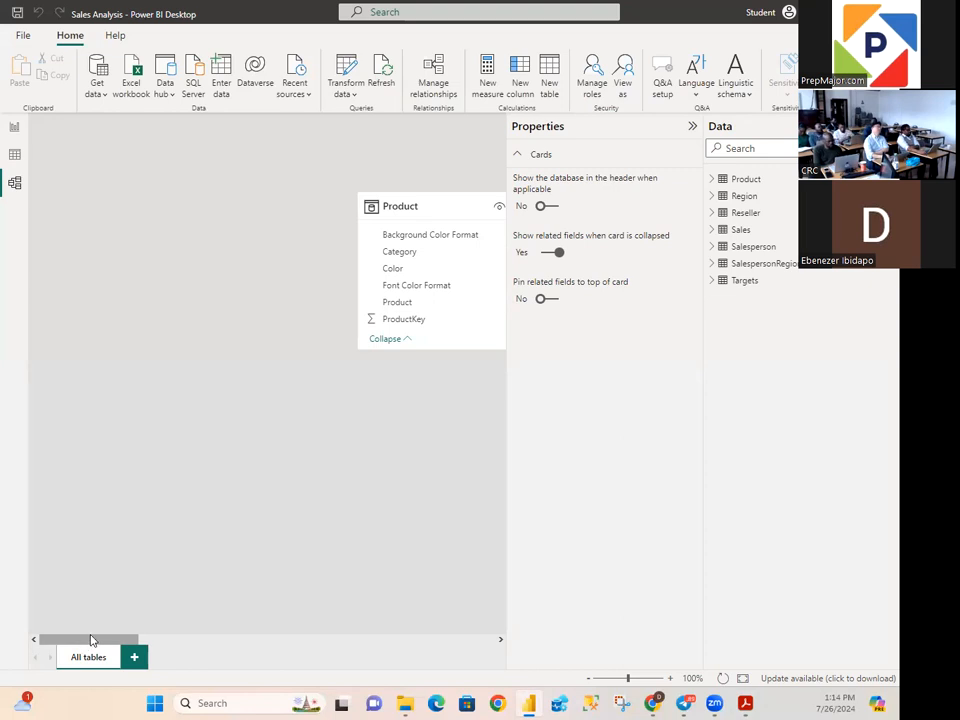
{"action": "left_click_drag", "start_coordinate": [86, 643], "coordinate": [152, 529]}
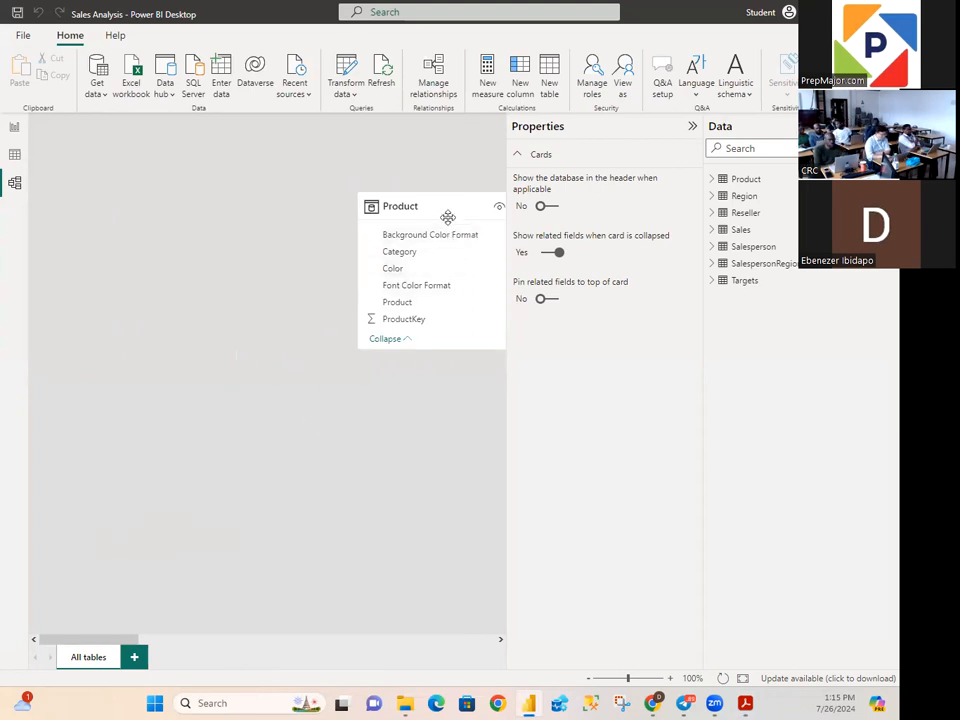
{"action": "mouse_move", "coordinate": [448, 206]}
{"action": "left_click_drag", "start_coordinate": [448, 206], "coordinate": [174, 173]}
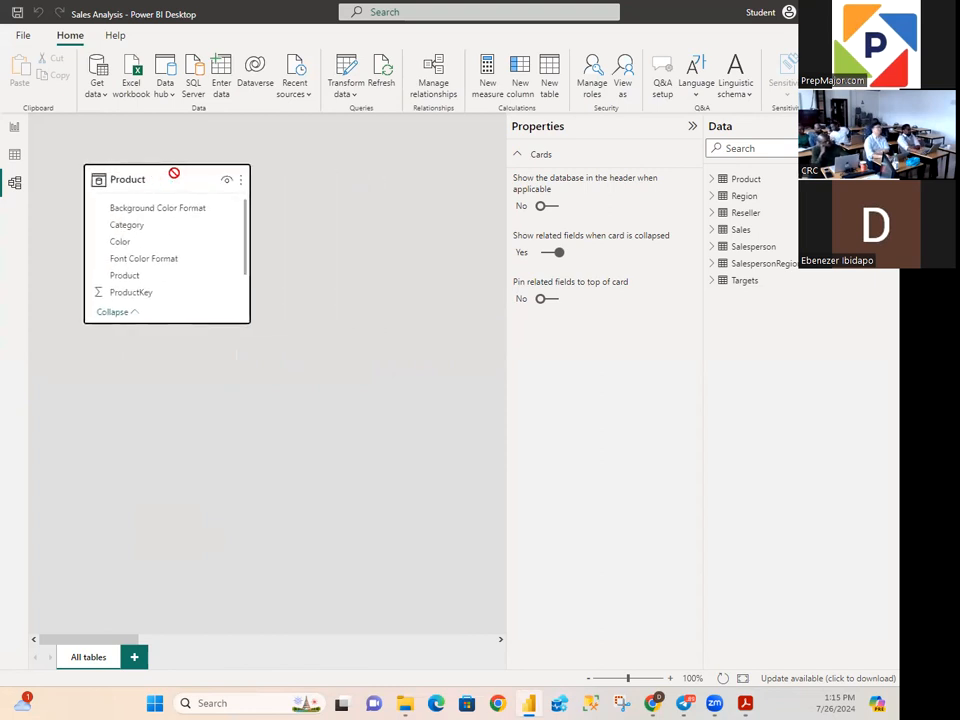
{"action": "mouse_move", "coordinate": [129, 639]}
{"action": "left_mouse_down"}
{"action": "mouse_move", "coordinate": [198, 650]}
{"action": "mouse_move", "coordinate": [134, 645]}
{"action": "left_mouse_up"}
{"action": "left_click_drag", "start_coordinate": [446, 224], "coordinate": [27, 316]}
{"action": "left_click_drag", "start_coordinate": [150, 640], "coordinate": [206, 638]}
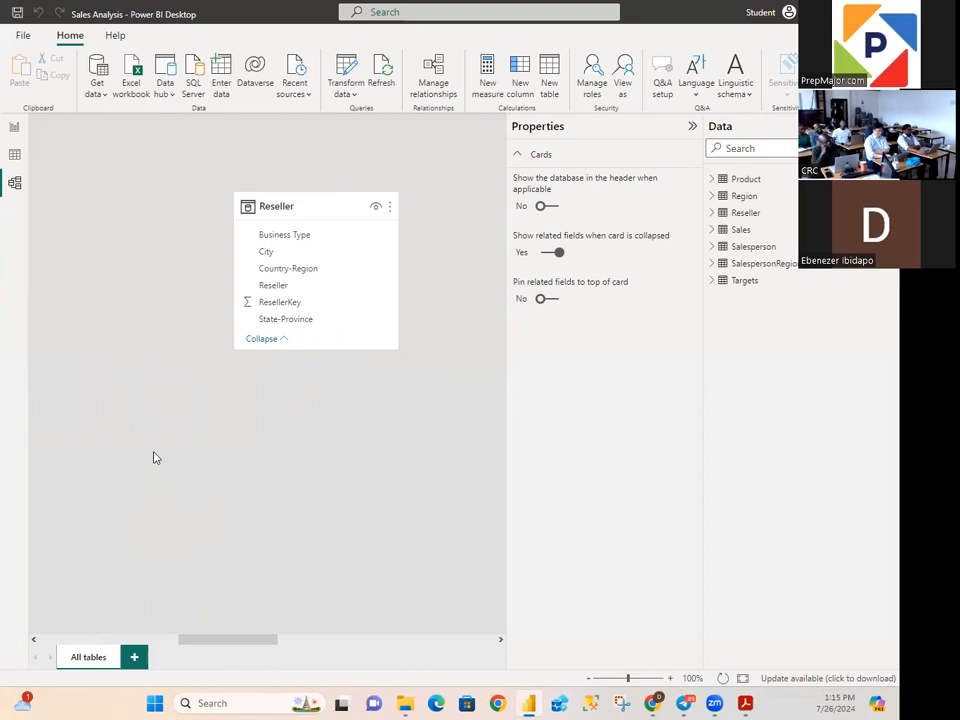
Step: Spread out the Region, Product and Reseller cards, with Product above Region and Reseller to the right between them
{"action": "scroll", "coordinate": [153, 457], "scroll_direction": "up", "scroll_amount": 2}
{"action": "scroll", "coordinate": [153, 457], "scroll_direction": "down", "scroll_amount": 3}
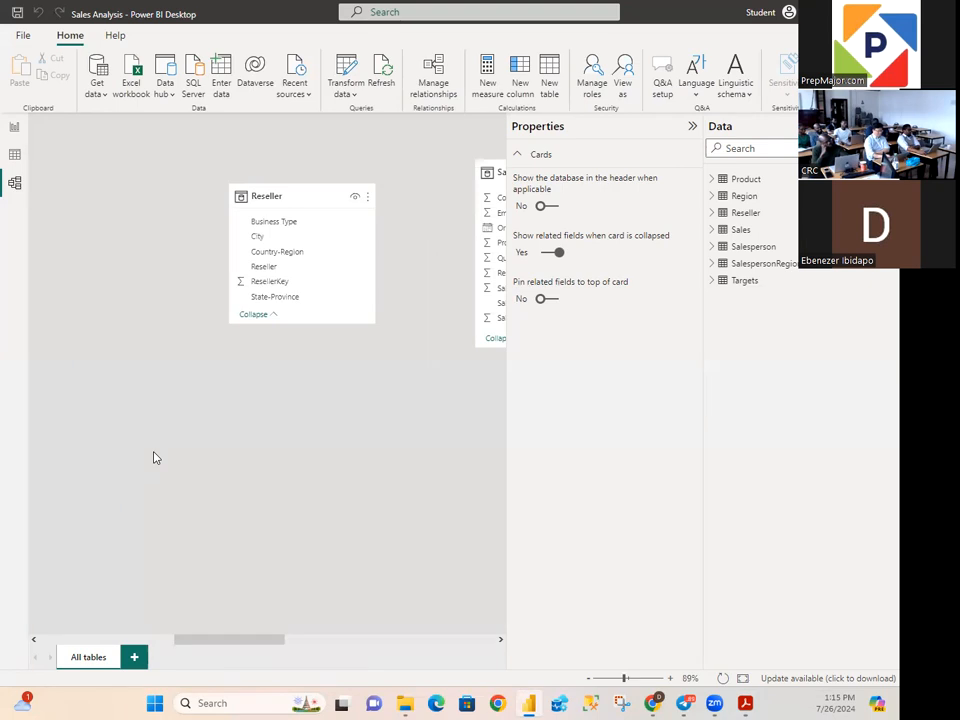
{"action": "scroll", "coordinate": [153, 457], "scroll_direction": "down", "scroll_amount": 6}
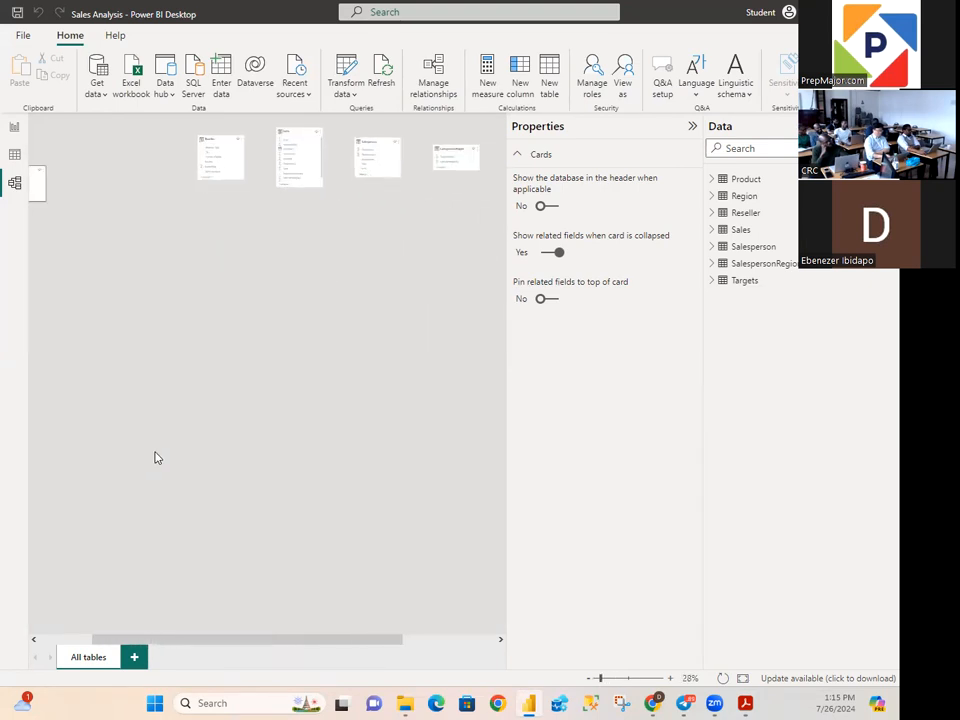
{"action": "scroll", "coordinate": [155, 458], "scroll_direction": "down", "scroll_amount": 1}
{"action": "scroll", "coordinate": [155, 458], "scroll_direction": "down", "scroll_amount": 1}
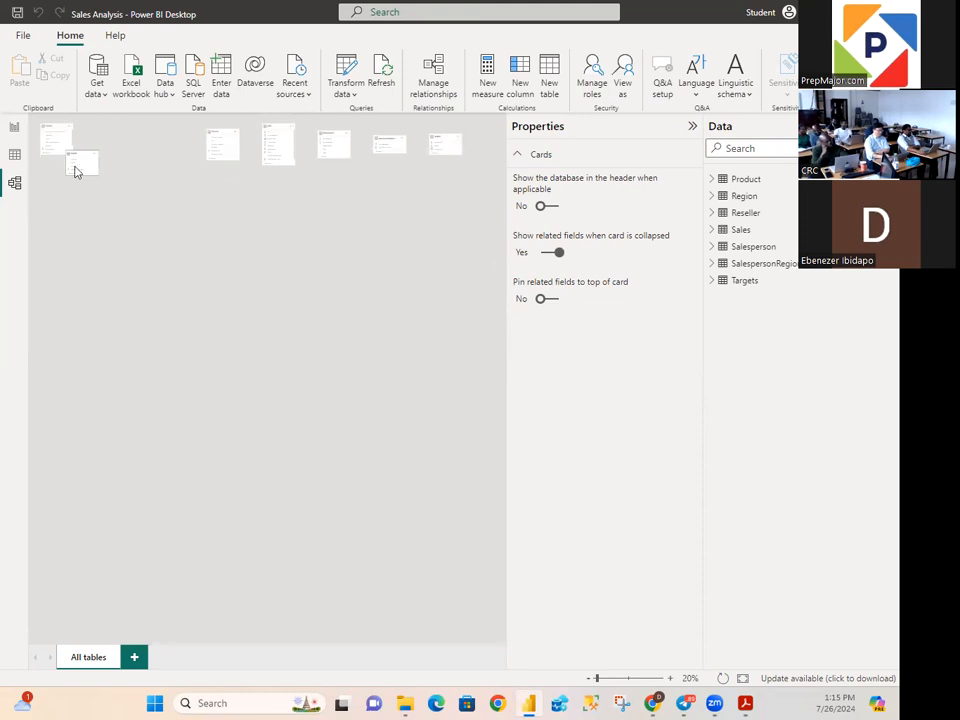
{"action": "left_click_drag", "start_coordinate": [79, 154], "coordinate": [101, 286]}
{"action": "left_click_drag", "start_coordinate": [62, 130], "coordinate": [104, 176]}
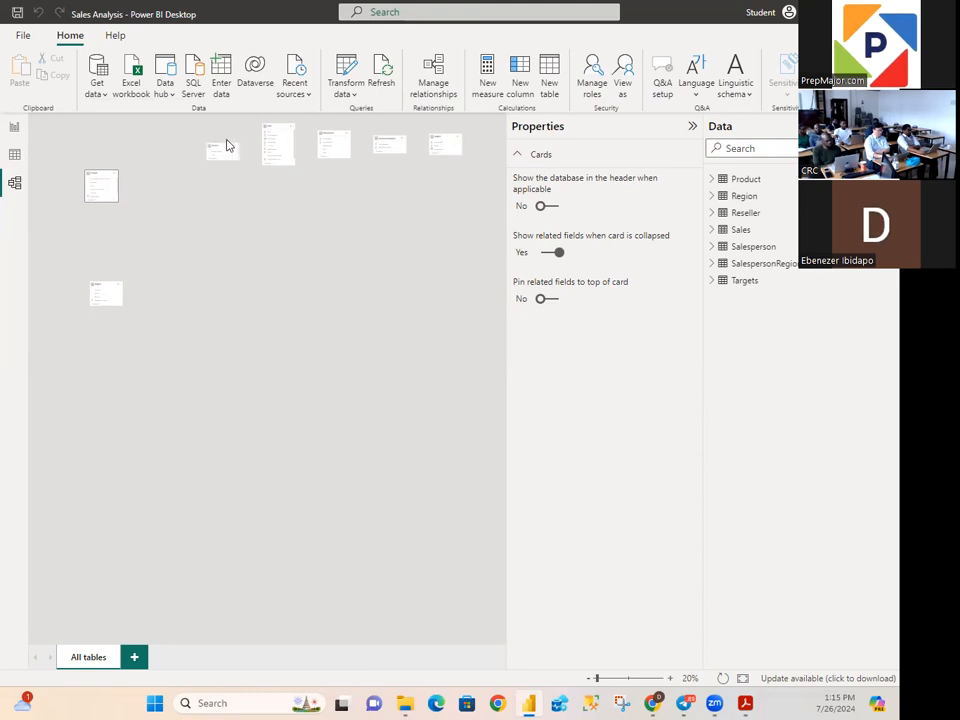
{"action": "left_click_drag", "start_coordinate": [224, 144], "coordinate": [174, 221]}
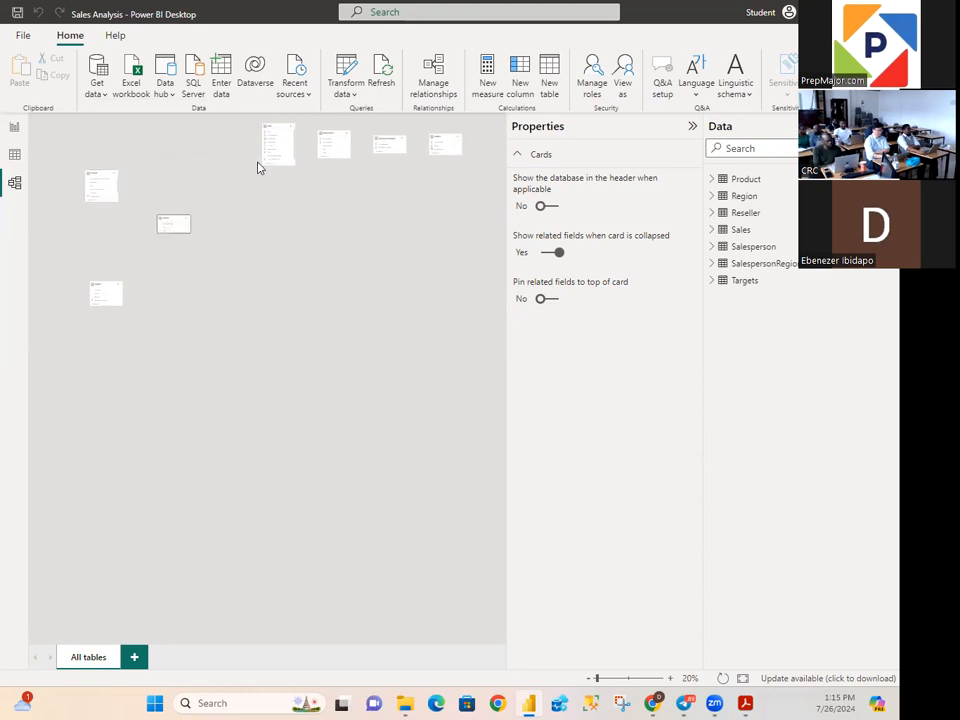
Step: Place Sales left of Product and Region, Salesperson beside Reseller, SalespersonRegion beside Region, and Targets above Reseller in the model diagram
{"action": "left_click_drag", "start_coordinate": [275, 129], "coordinate": [62, 233]}
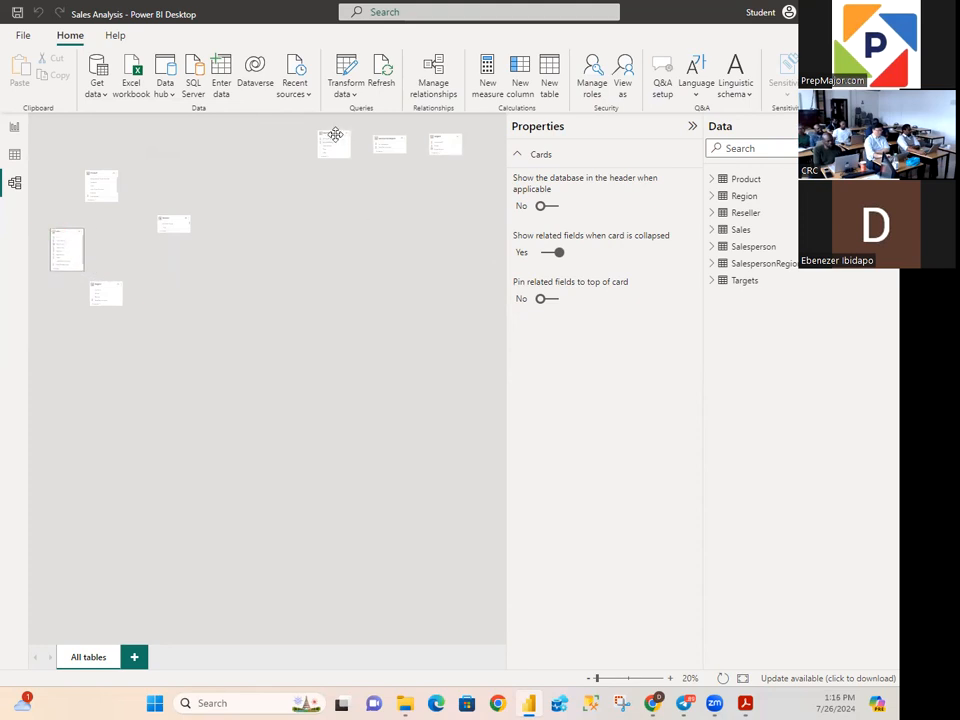
{"action": "left_click_drag", "start_coordinate": [334, 146], "coordinate": [137, 229]}
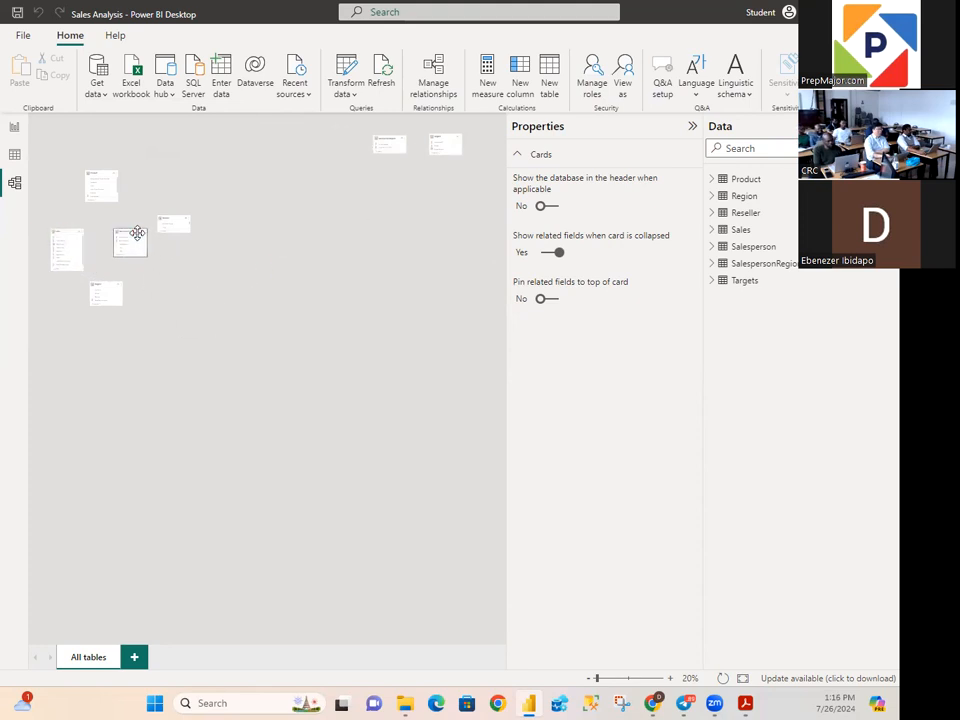
{"action": "left_click_drag", "start_coordinate": [392, 138], "coordinate": [176, 288]}
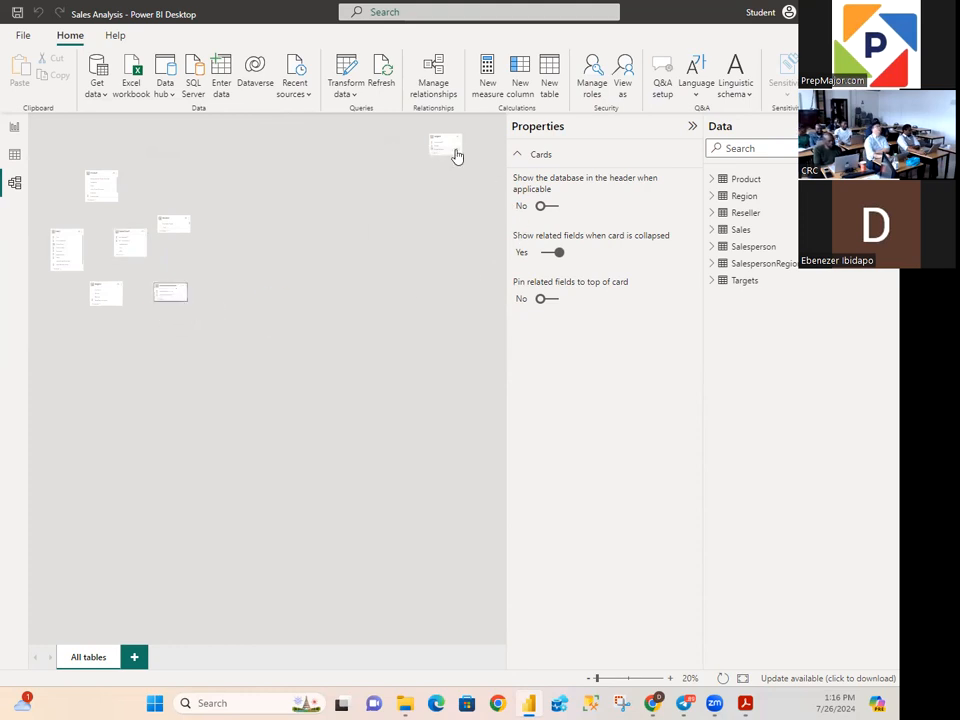
{"action": "left_click_drag", "start_coordinate": [449, 146], "coordinate": [194, 162]}
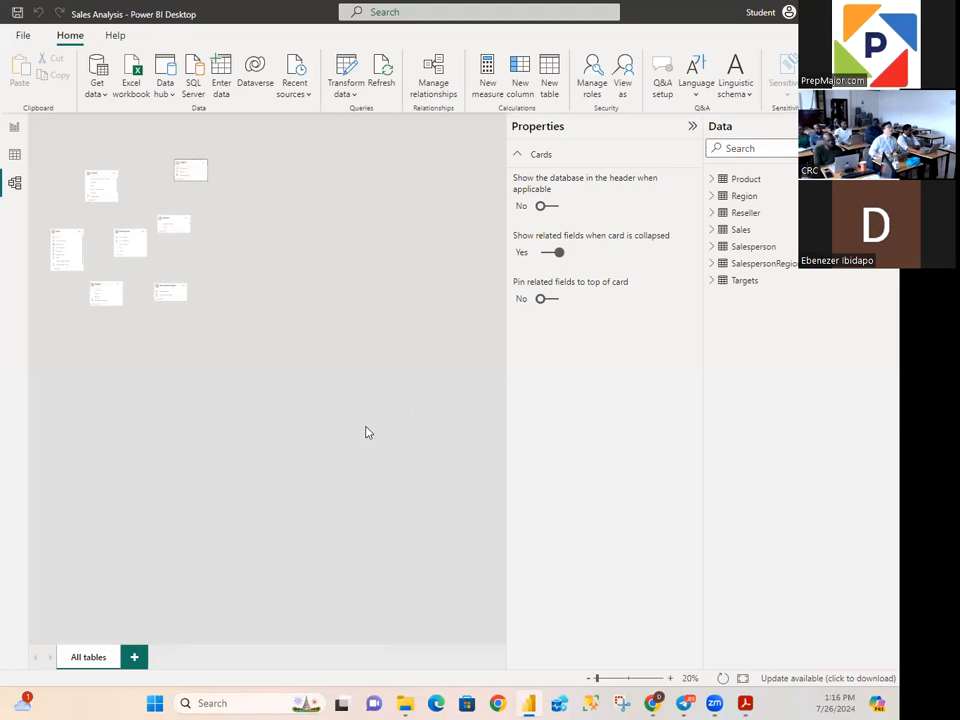
Step: Shift the Product card slightly up and right, and raise the Salesperson card to just below Product
{"action": "scroll", "coordinate": [336, 424], "scroll_direction": "up", "scroll_amount": 5}
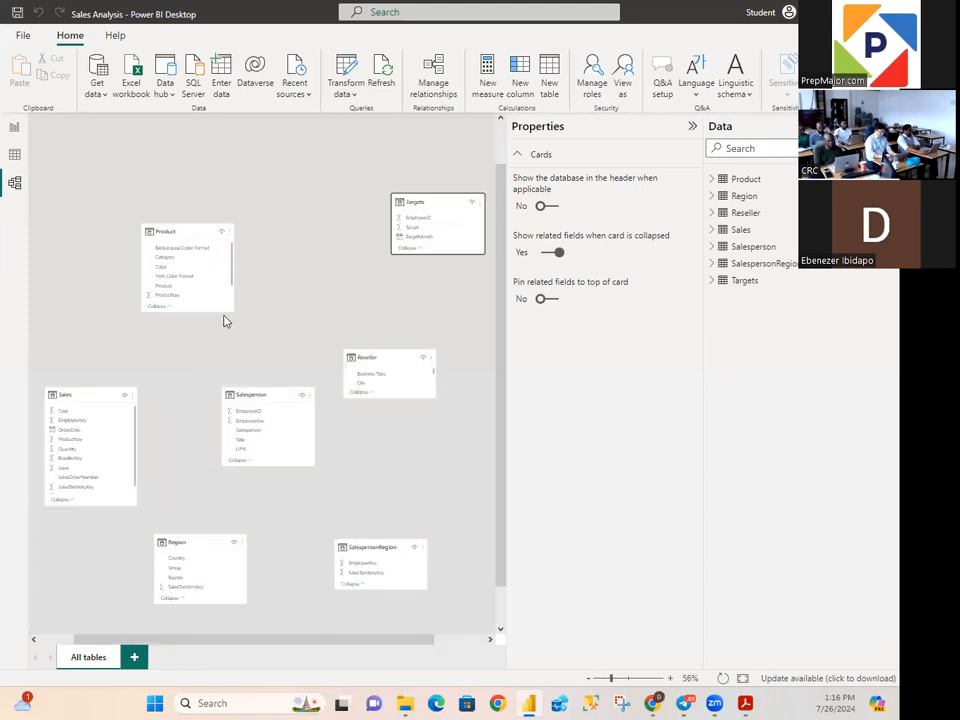
{"action": "left_click_drag", "start_coordinate": [193, 235], "coordinate": [210, 220]}
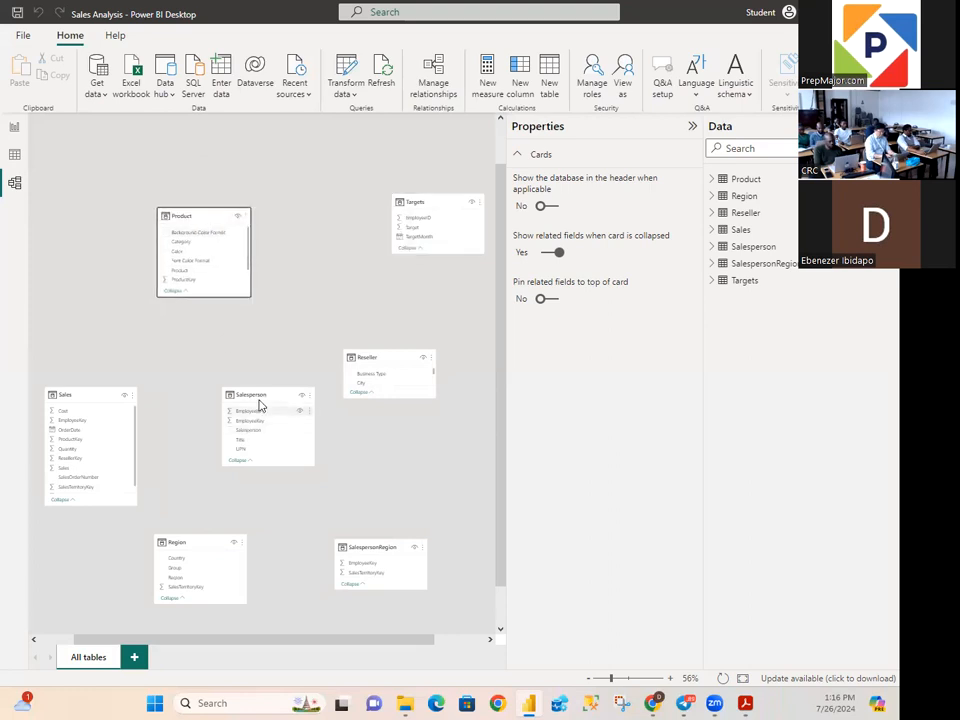
{"action": "left_click_drag", "start_coordinate": [260, 394], "coordinate": [268, 332]}
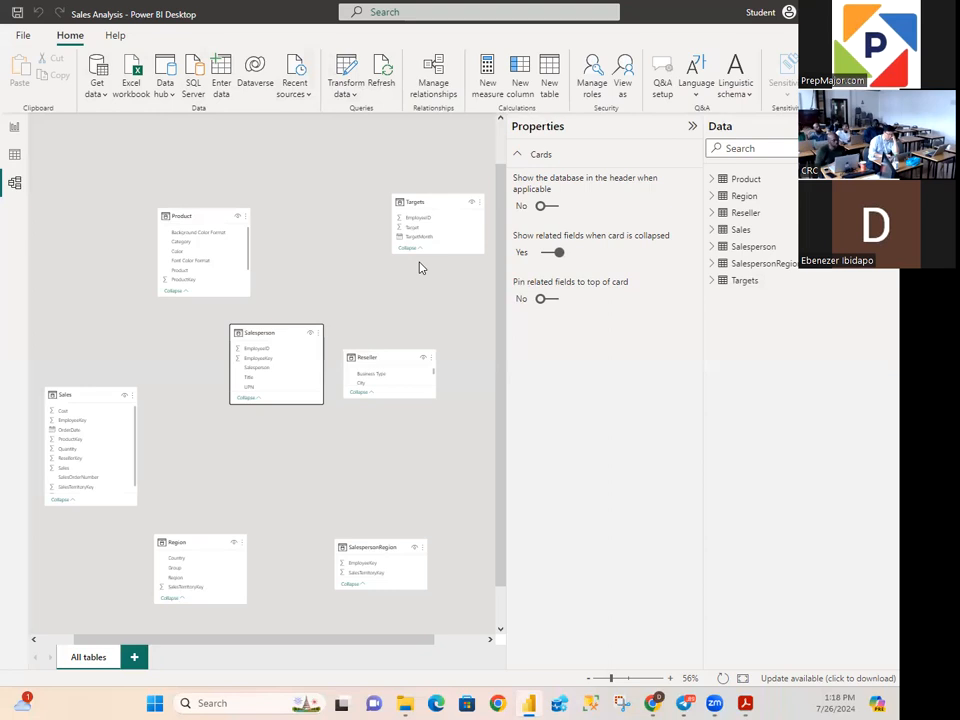
Step: Look through the report, data and model views to compare the Category table with the model's unlinked tables, ending in the model view
{"action": "left_click", "coordinate": [15, 129]}
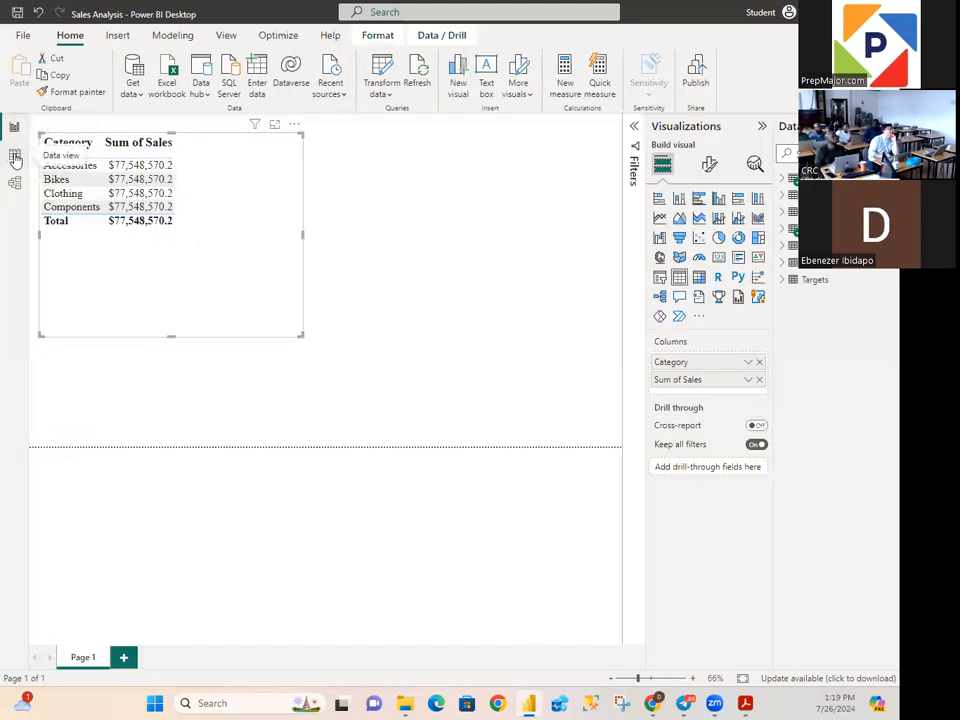
{"action": "left_click", "coordinate": [15, 157]}
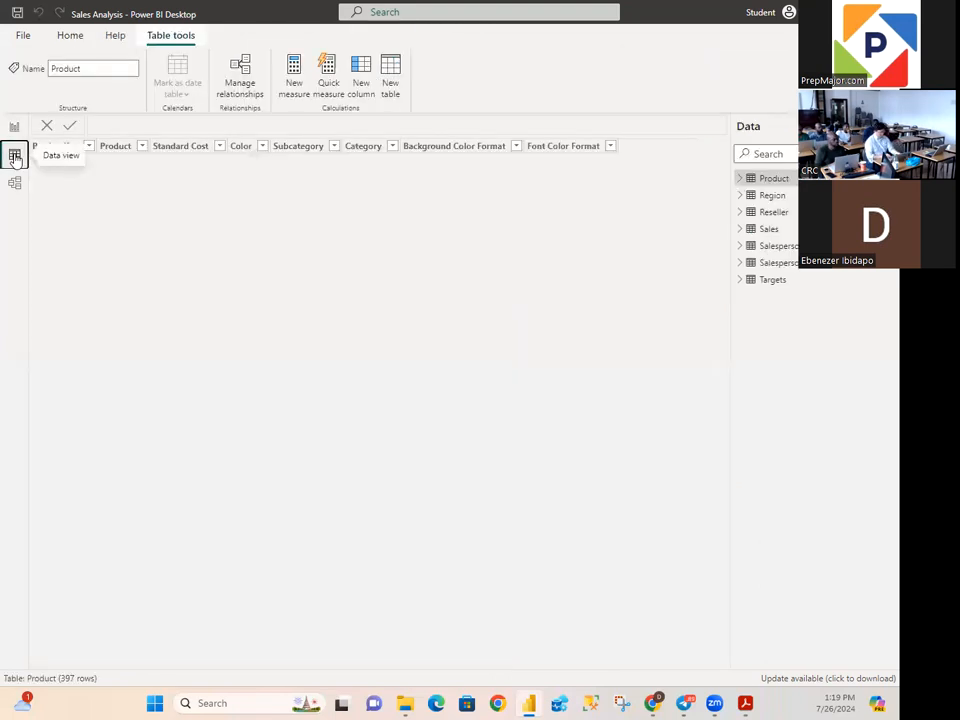
{"action": "left_click", "coordinate": [13, 183]}
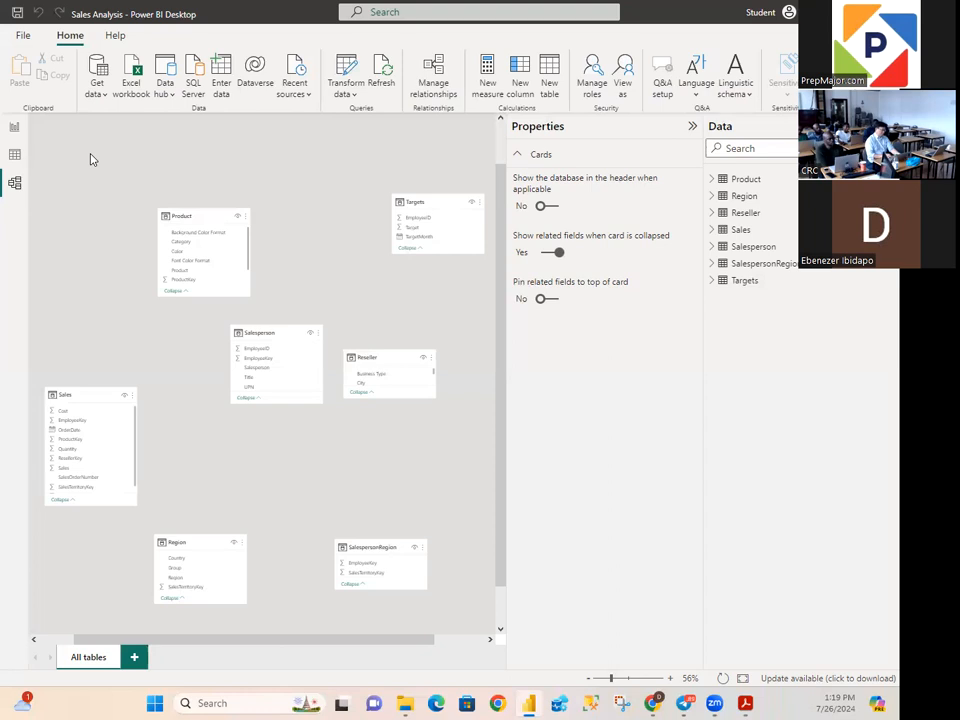
{"action": "left_click", "coordinate": [16, 130]}
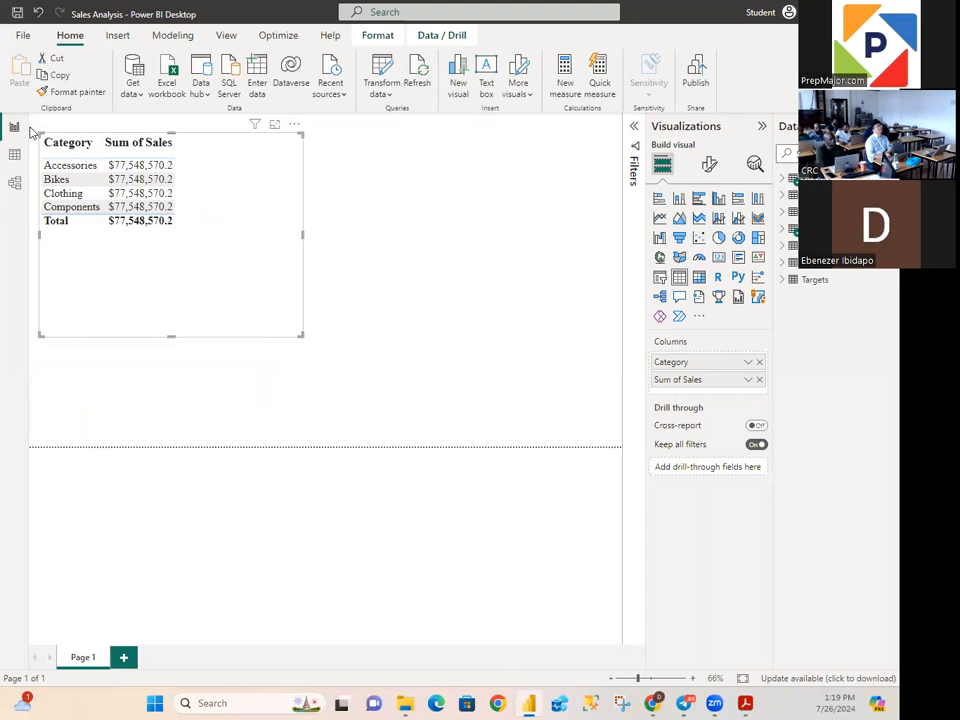
{"action": "left_click", "coordinate": [15, 184]}
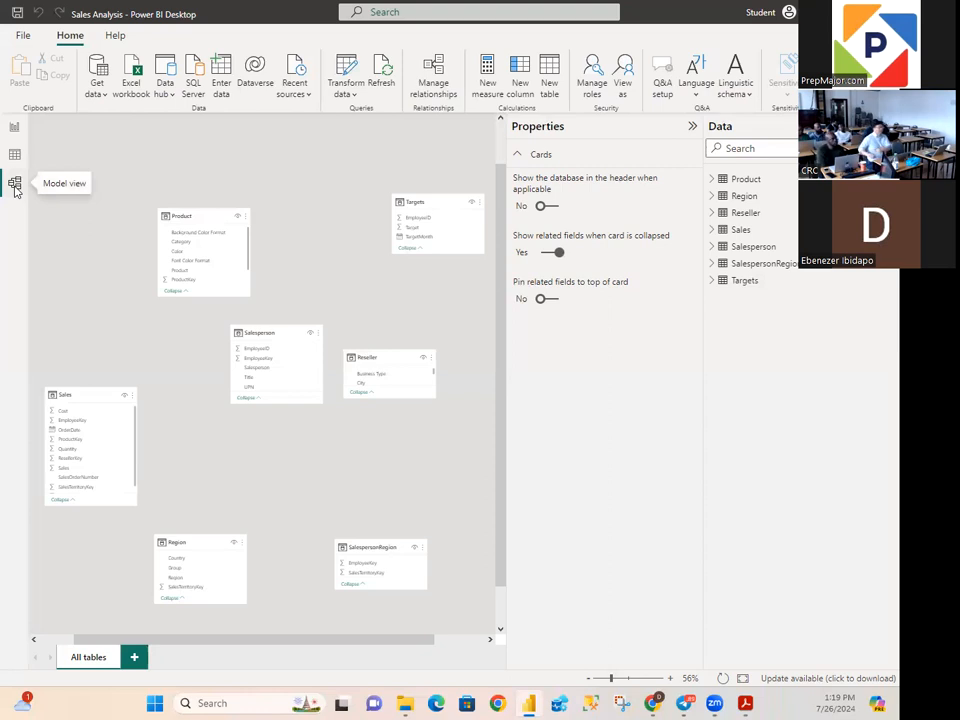
Step: Start a new relationship between the Product and Sales tables, matched on ProductKey
{"action": "left_click", "coordinate": [434, 80]}
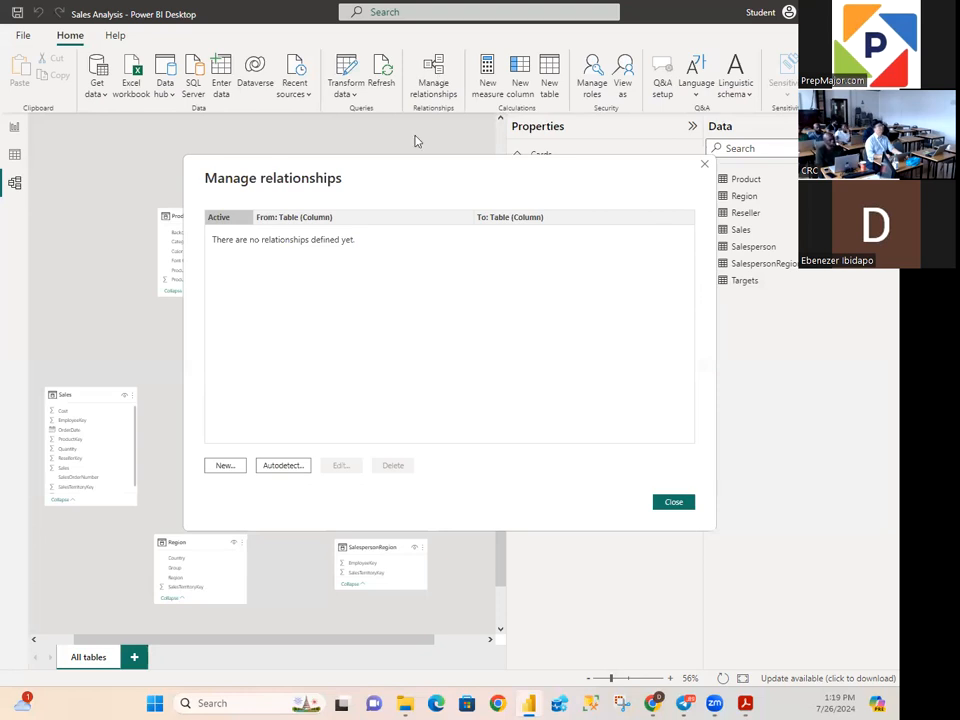
{"action": "left_click", "coordinate": [214, 472]}
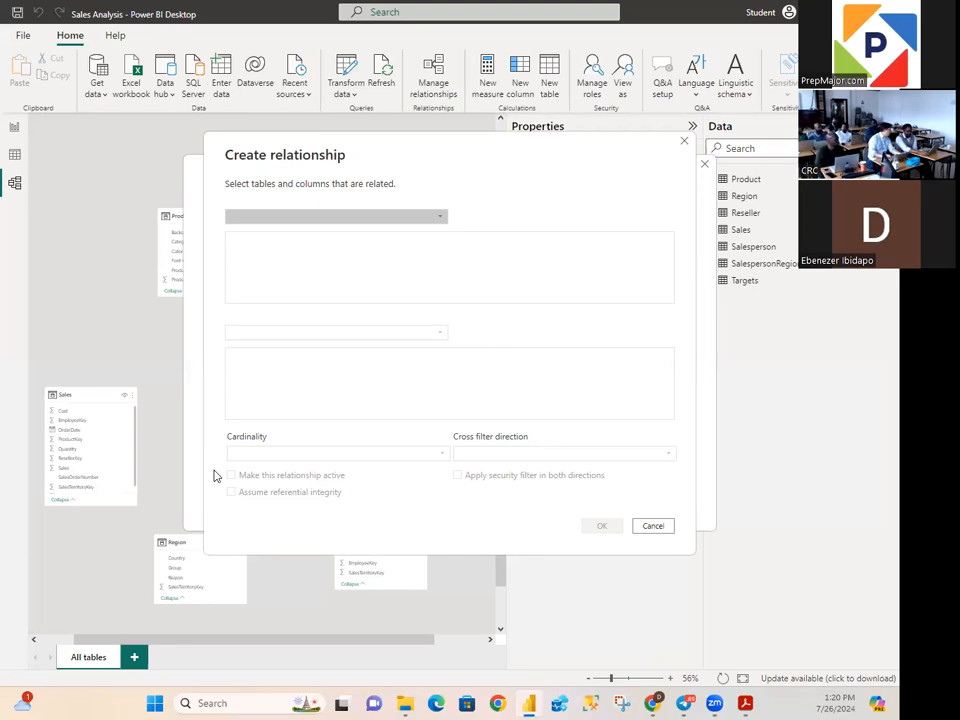
{"action": "left_click", "coordinate": [320, 219]}
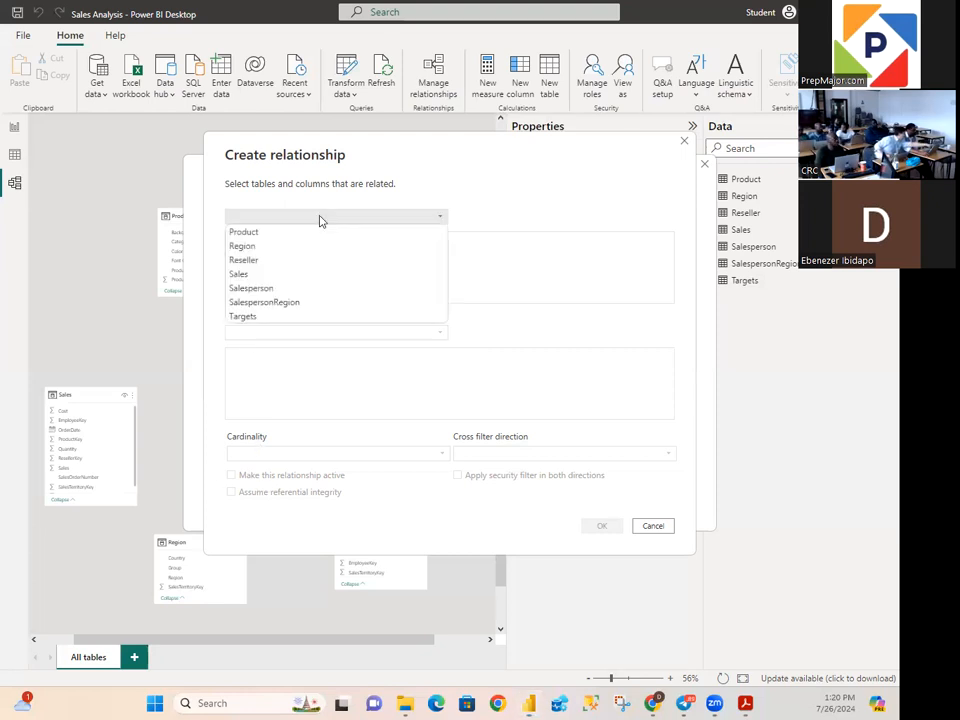
{"action": "left_click", "coordinate": [257, 233]}
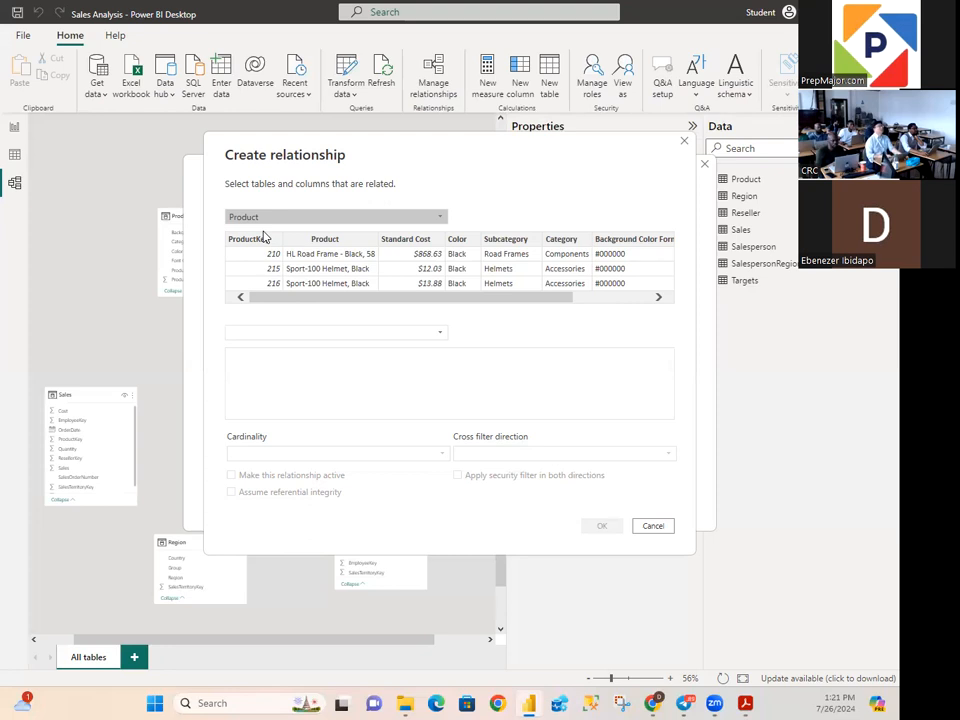
{"action": "left_click", "coordinate": [293, 339]}
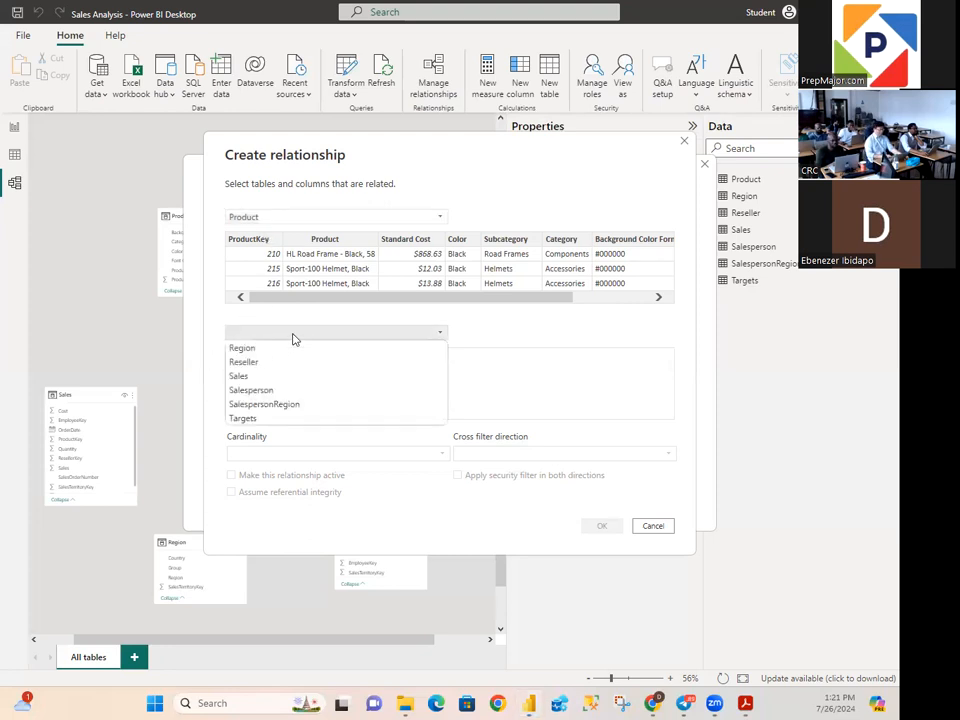
{"action": "left_click", "coordinate": [248, 376]}
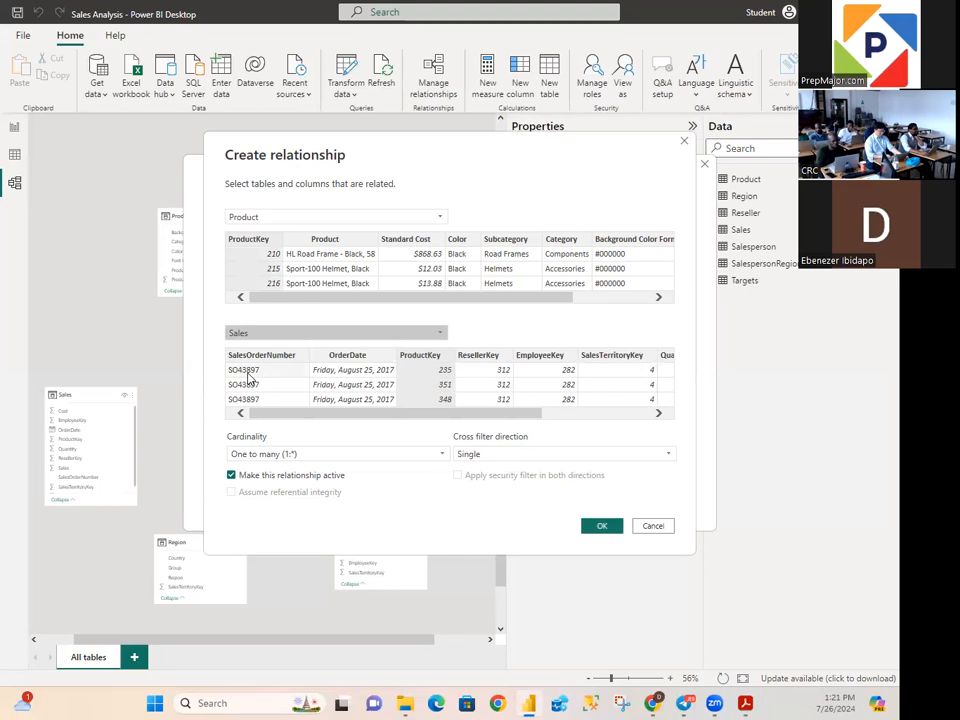
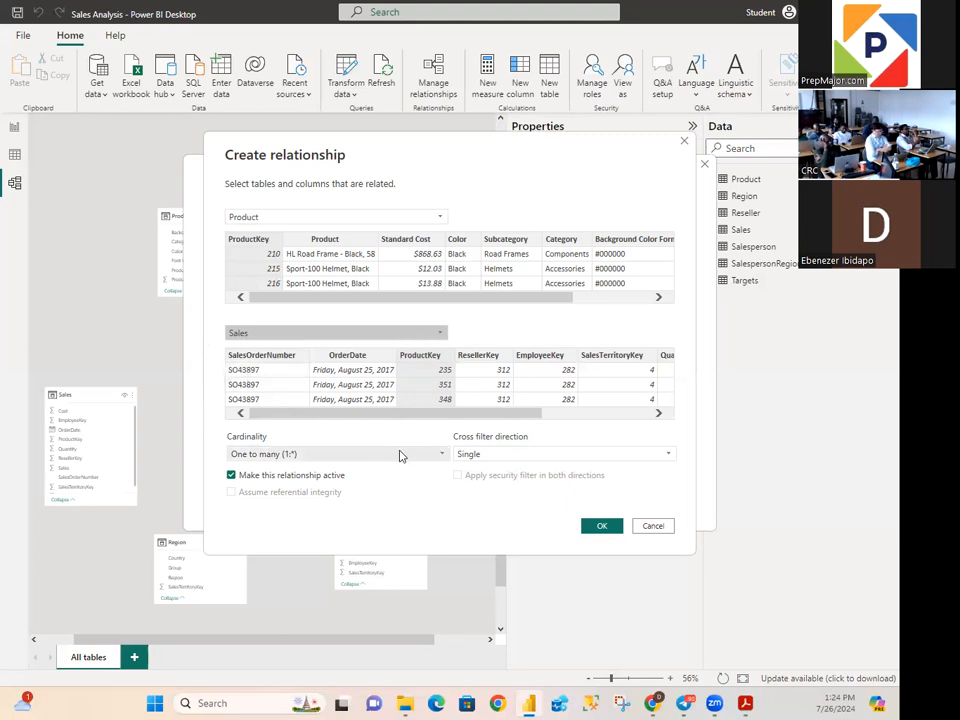
Step: Review the cardinality options, keep One to many (1:*) with Single cross filter direction, and create the Product–Sales relationship
{"action": "left_click", "coordinate": [443, 455]}
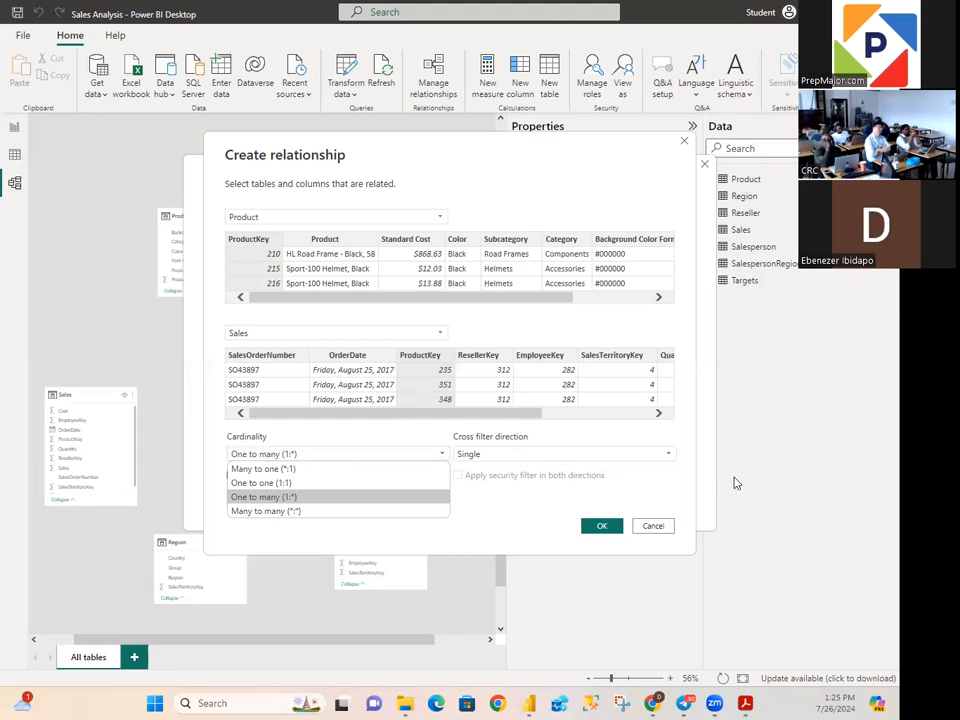
{"action": "left_click", "coordinate": [652, 471]}
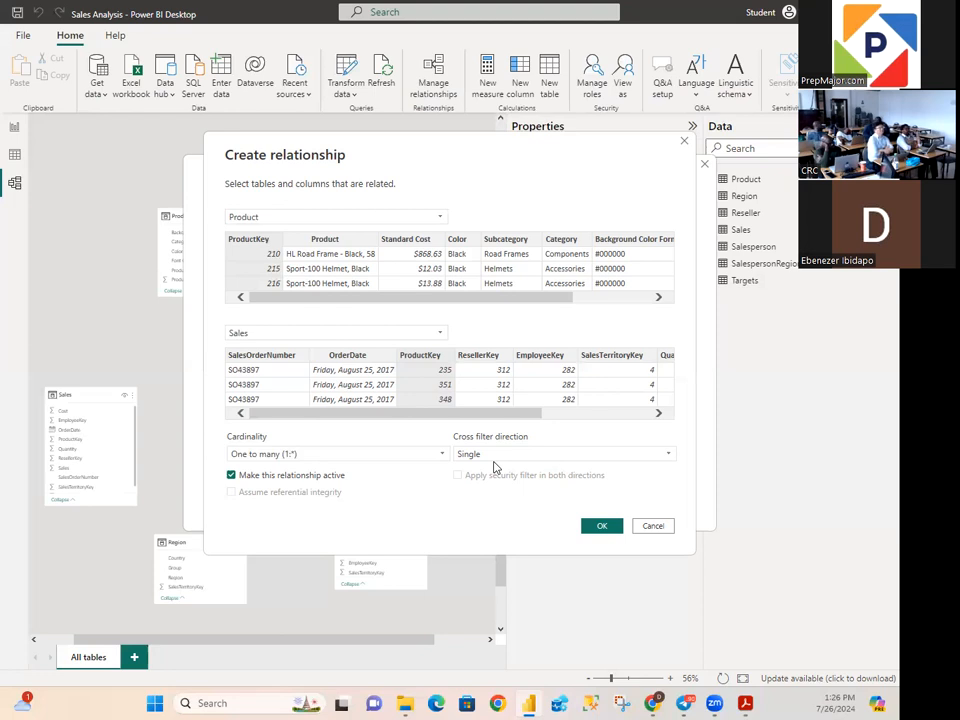
{"action": "left_click", "coordinate": [601, 530]}
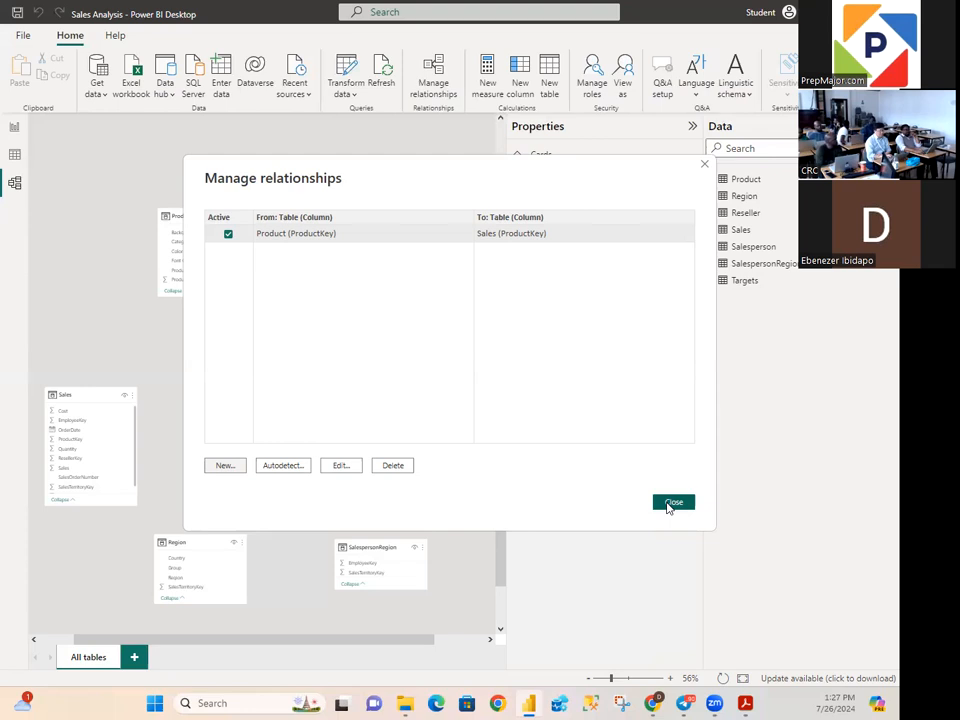
{"action": "left_click", "coordinate": [672, 503]}
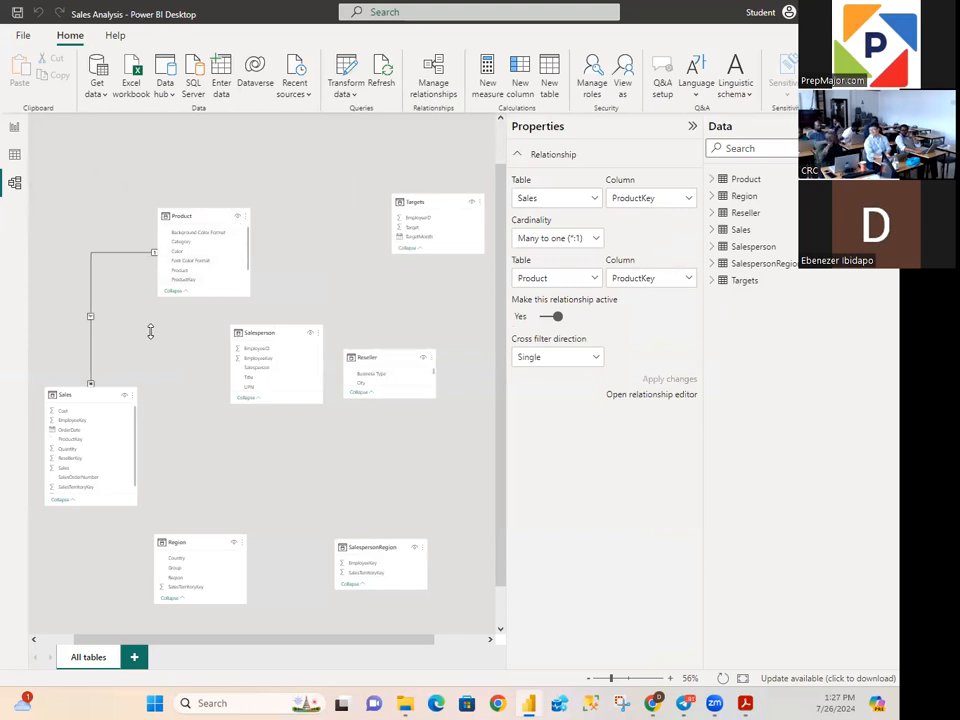
Step: Move the Product card up and right in the model diagram, and return to the report page's Category table
{"action": "left_click_drag", "start_coordinate": [213, 218], "coordinate": [268, 190]}
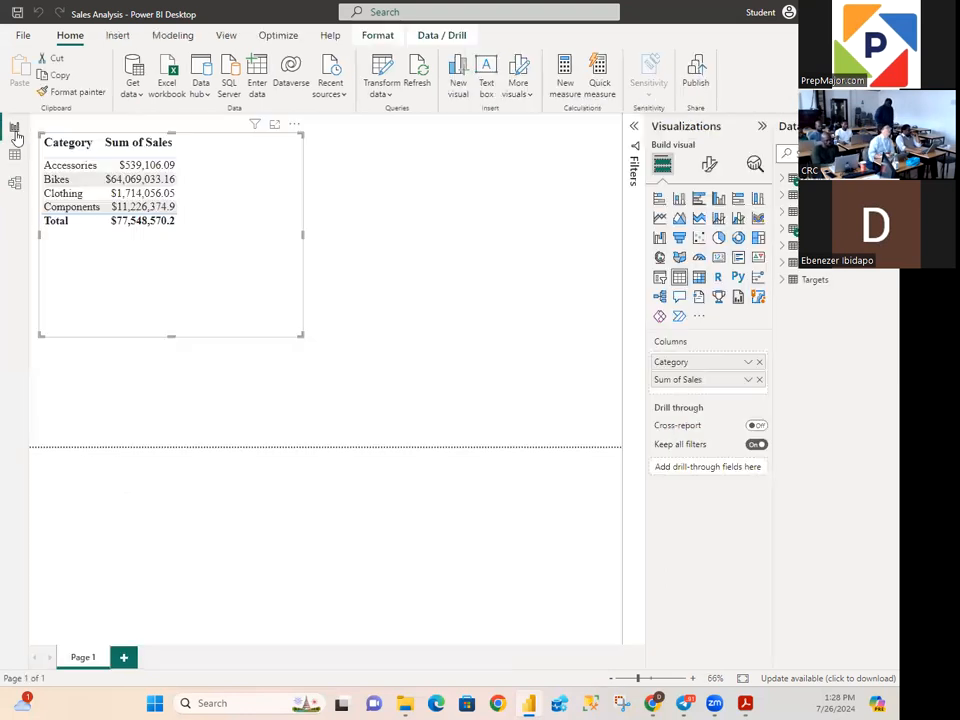
{"action": "left_click", "coordinate": [15, 130]}
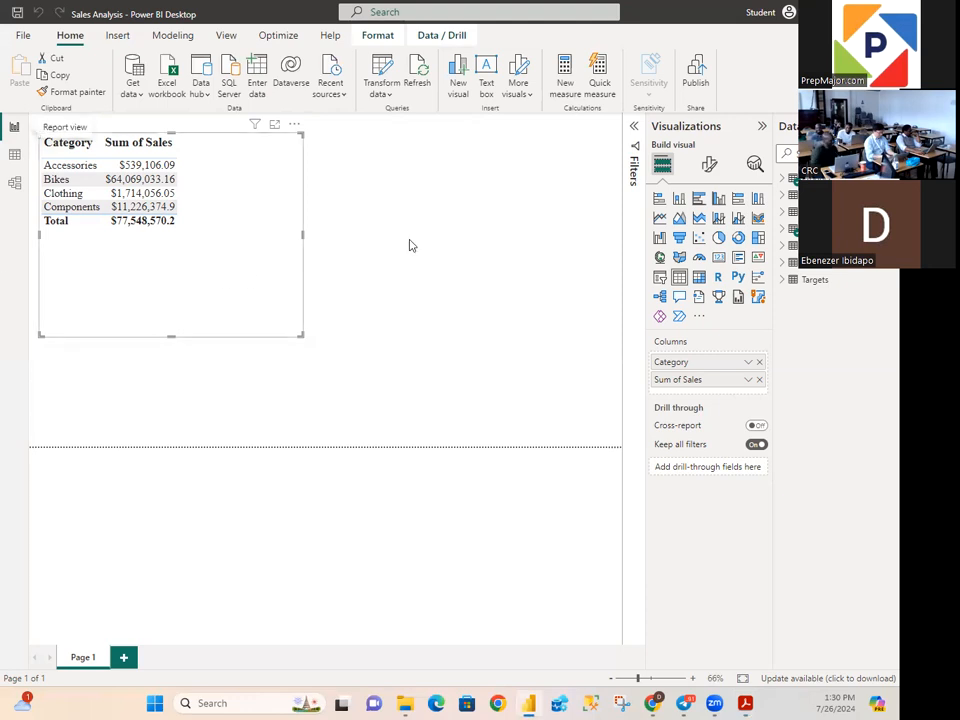
Step: Return to the model diagram, lengthen the Reseller card to show all its fields, and move it below the Salesperson card
{"action": "left_click", "coordinate": [14, 184]}
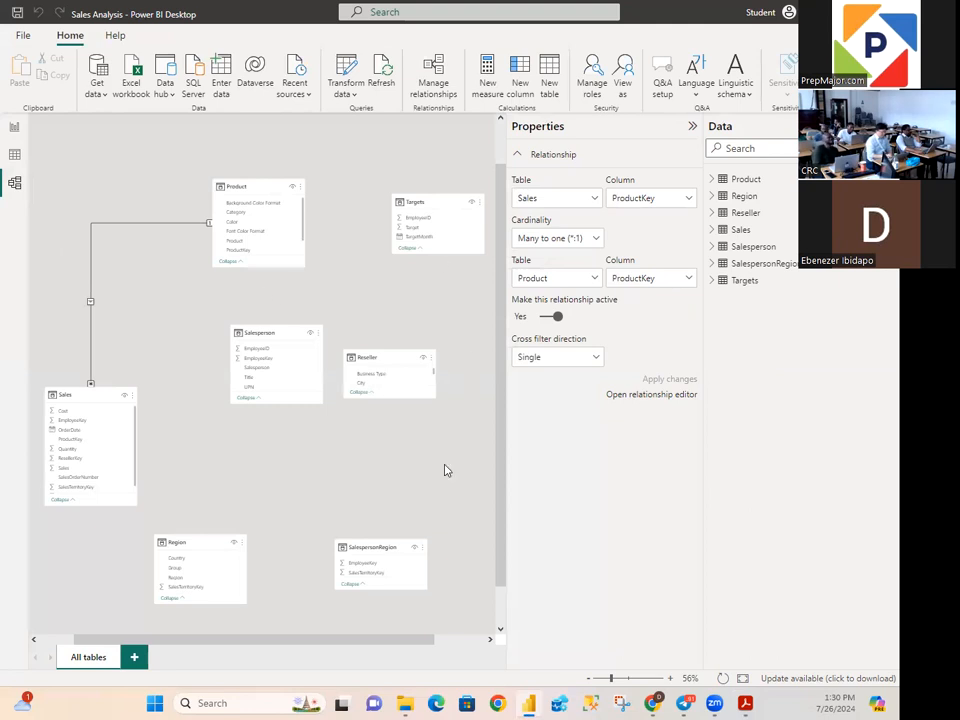
{"action": "scroll", "coordinate": [446, 416], "scroll_direction": "down", "scroll_amount": 1}
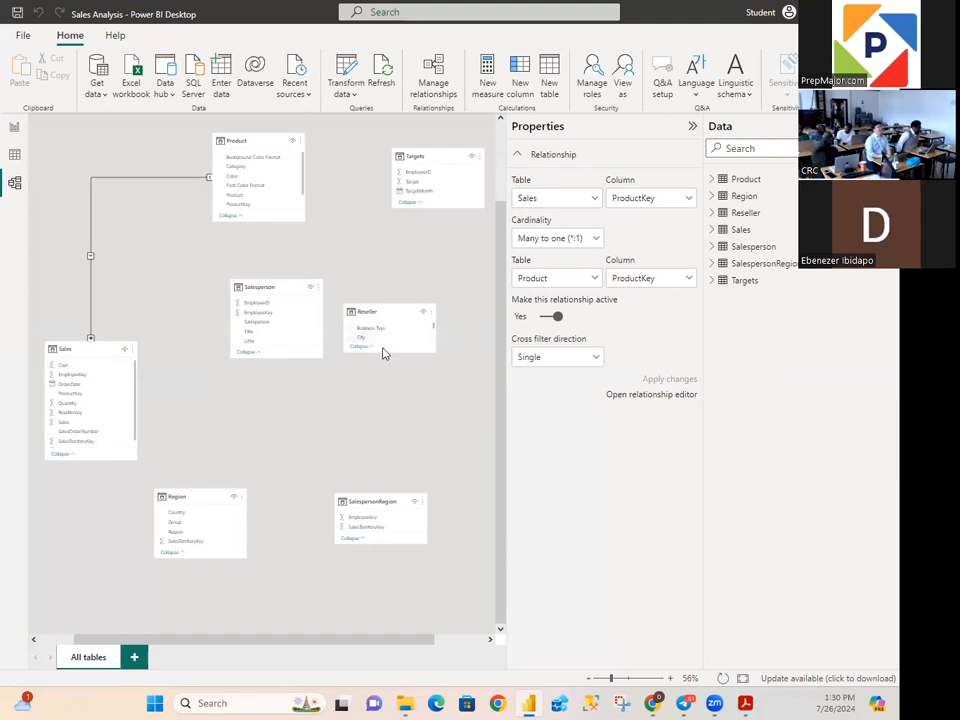
{"action": "left_click_drag", "start_coordinate": [385, 352], "coordinate": [381, 397]}
{"action": "left_click_drag", "start_coordinate": [391, 313], "coordinate": [299, 384]}
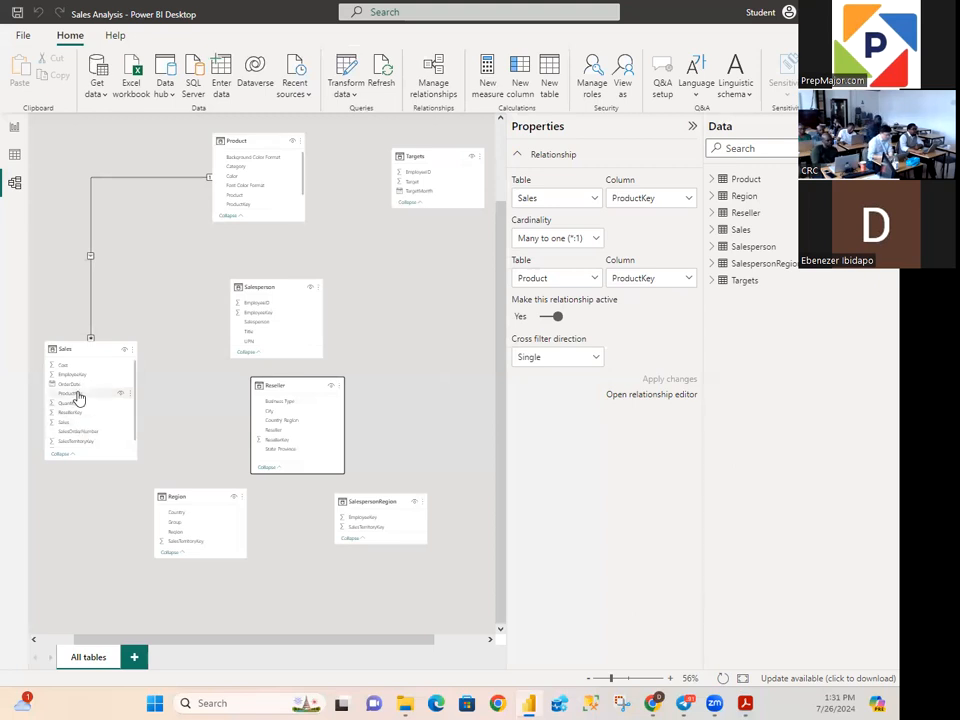
Step: Relate the Reseller table to the Sales table by linking Reseller's ResellerKey directly to Sales' ResellerKey in the diagram
{"action": "left_click", "coordinate": [279, 442]}
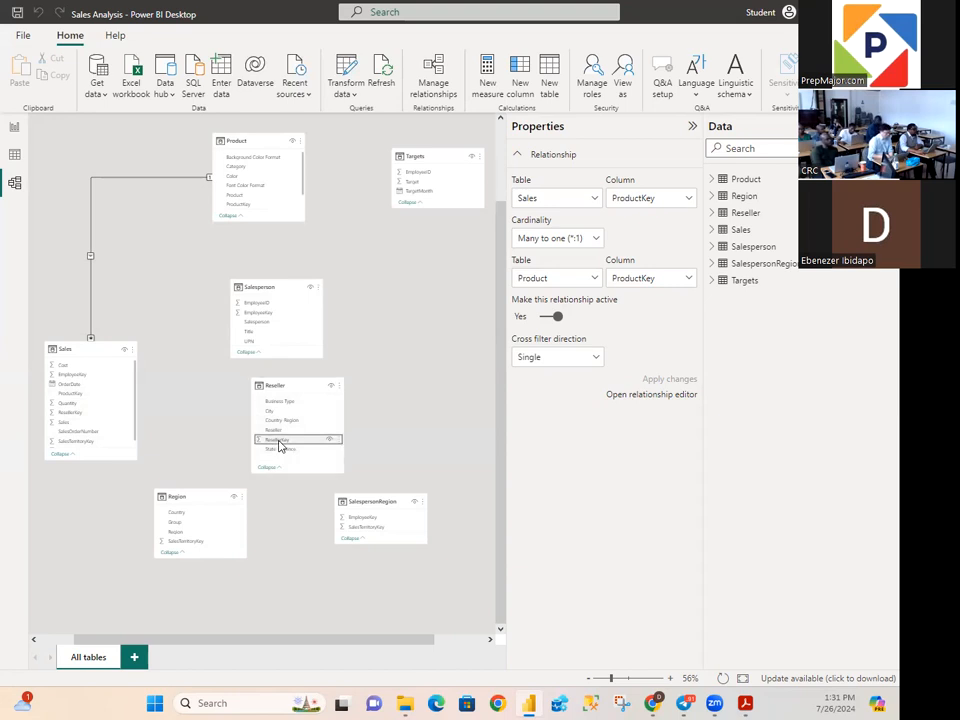
{"action": "left_click_drag", "start_coordinate": [279, 444], "coordinate": [214, 441]}
{"action": "left_click_drag", "start_coordinate": [177, 439], "coordinate": [98, 421]}
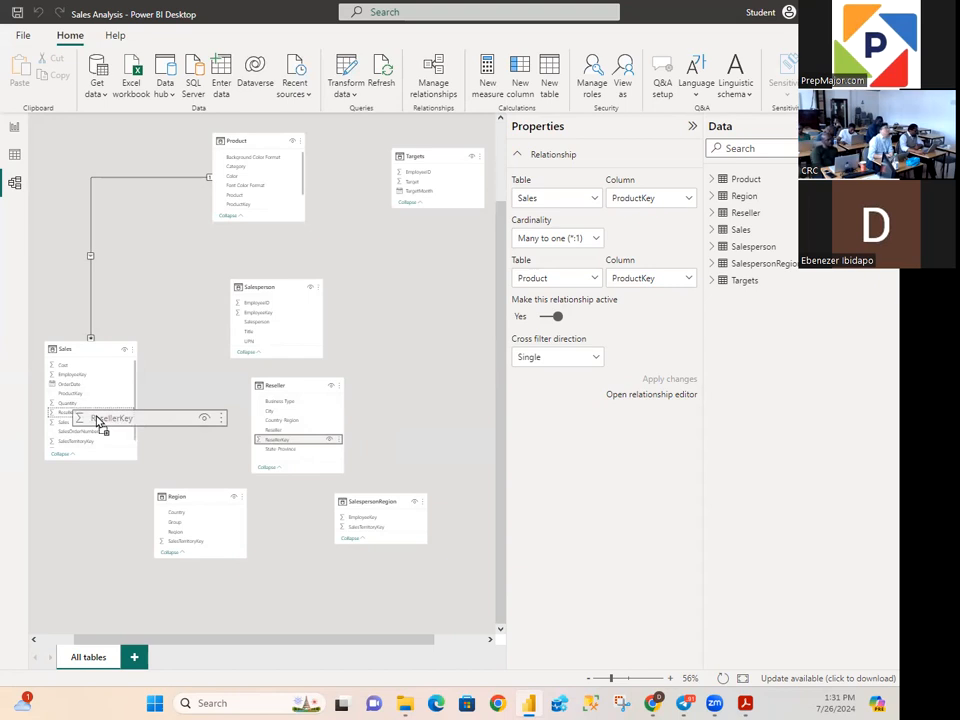
{"action": "left_click_drag", "start_coordinate": [98, 421], "coordinate": [97, 421]}
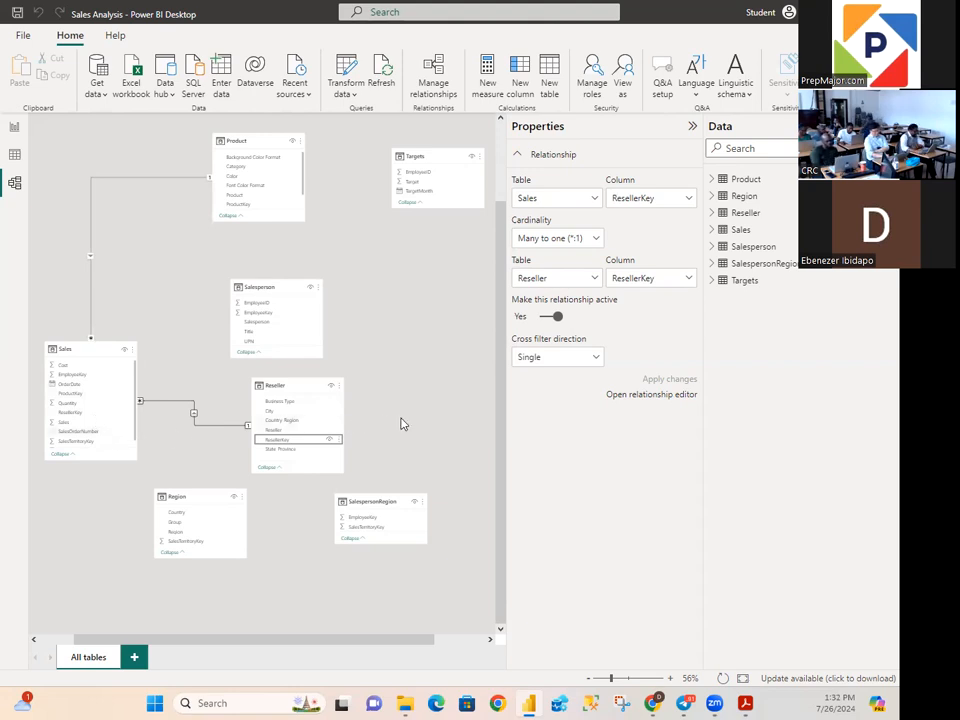
Step: Delete the ResellerKey relationship between the Sales and Reseller tables
{"action": "scroll", "coordinate": [400, 423], "scroll_direction": "down", "scroll_amount": 4}
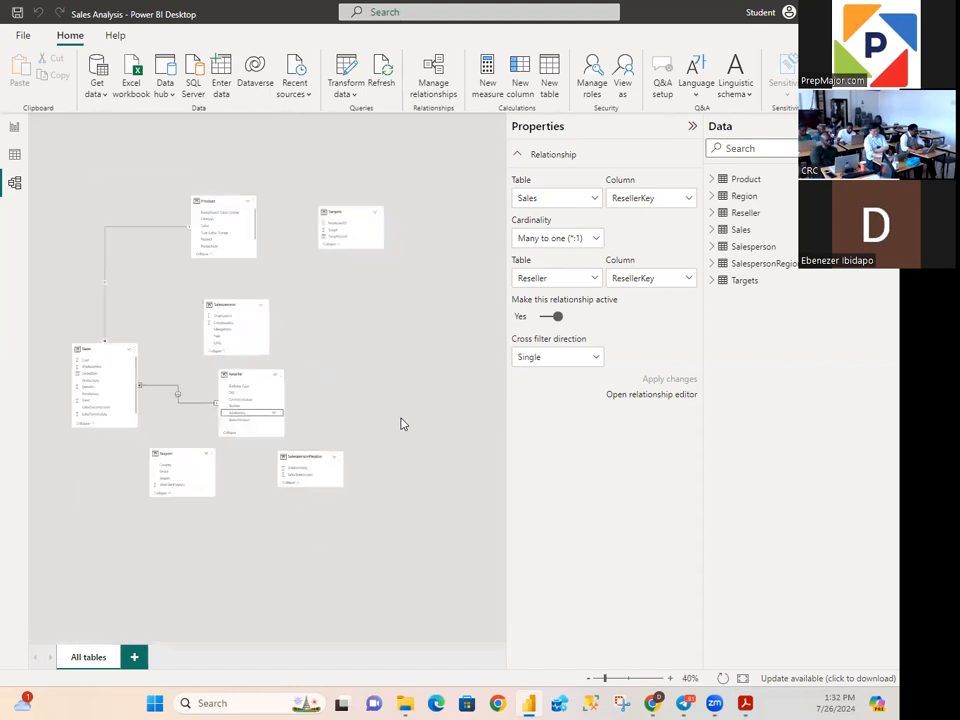
{"action": "scroll", "coordinate": [400, 423], "scroll_direction": "up", "scroll_amount": 5}
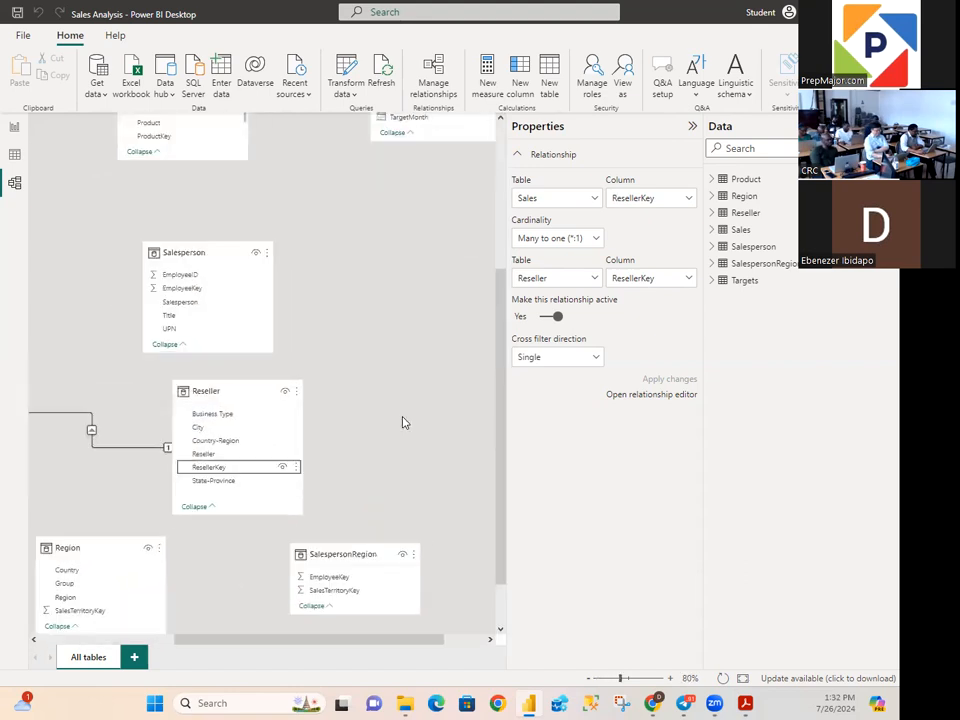
{"action": "left_click_drag", "start_coordinate": [208, 634], "coordinate": [86, 686]}
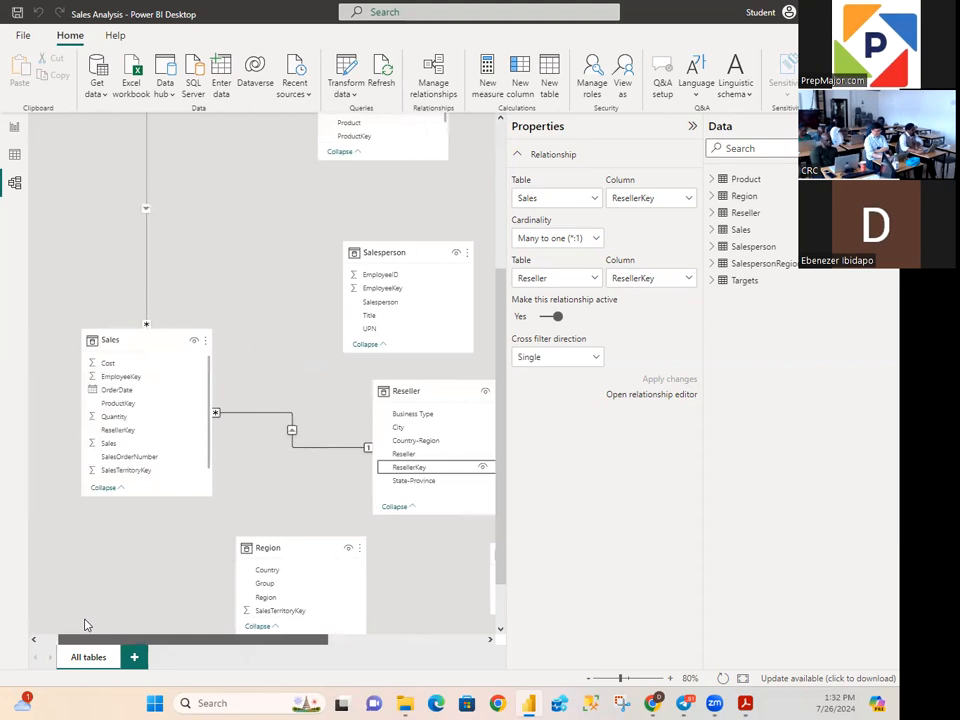
{"action": "right_click", "coordinate": [310, 453]}
{"action": "left_click", "coordinate": [322, 457]}
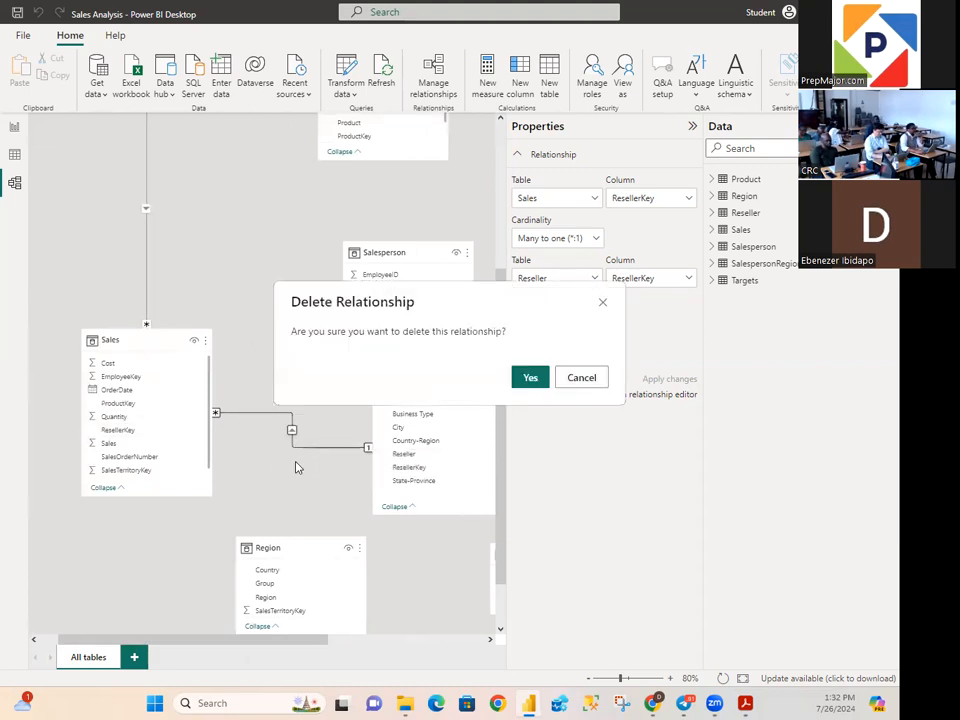
{"action": "left_click", "coordinate": [520, 380]}
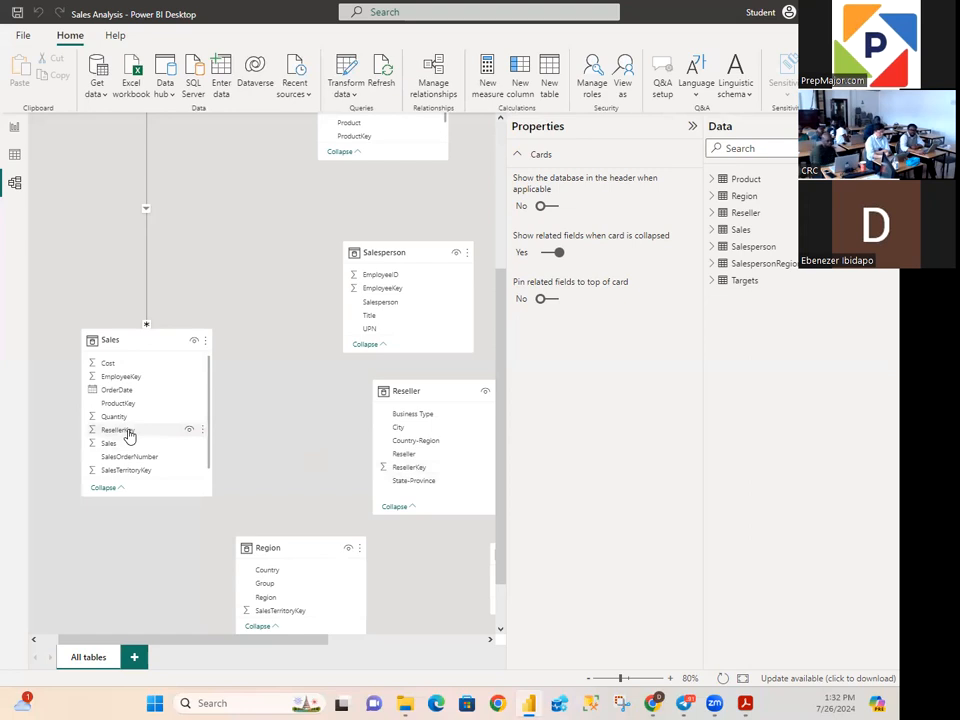
Step: Link Reseller's ResellerKey to Sales' ResellerKey in the diagram once more to recreate their relationship
{"action": "left_click", "coordinate": [411, 470]}
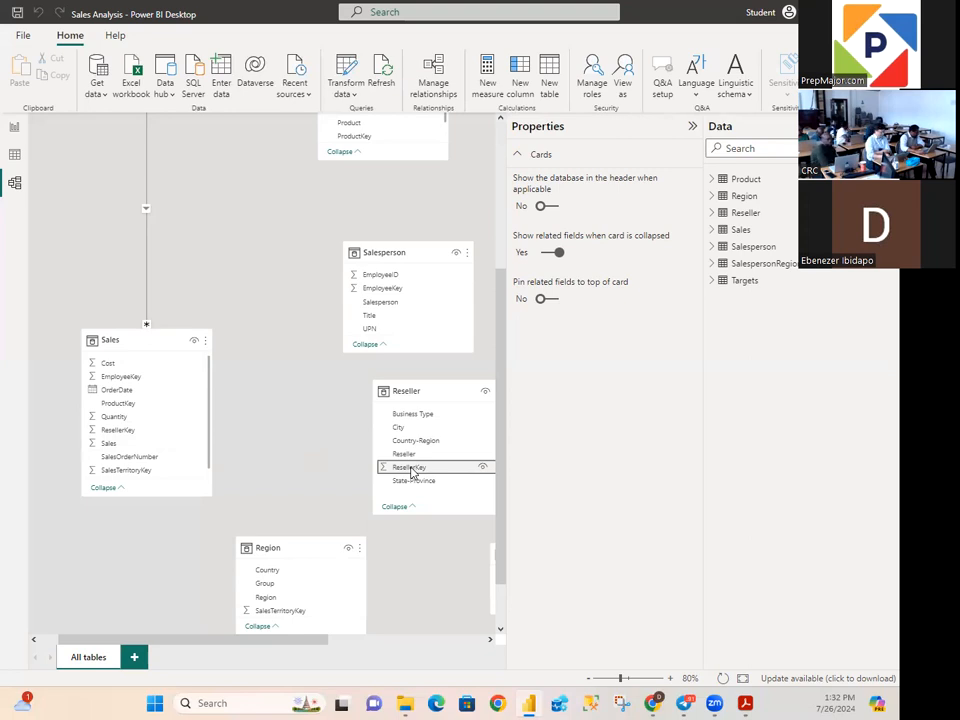
{"action": "left_click_drag", "start_coordinate": [411, 470], "coordinate": [169, 441]}
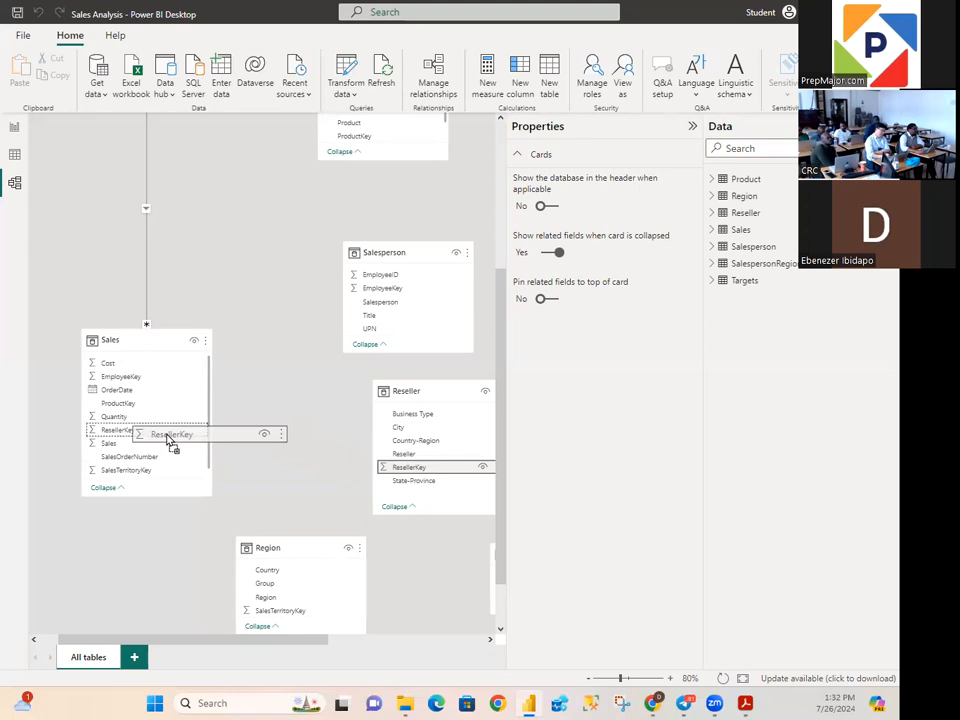
{"action": "left_click_drag", "start_coordinate": [169, 440], "coordinate": [155, 439]}
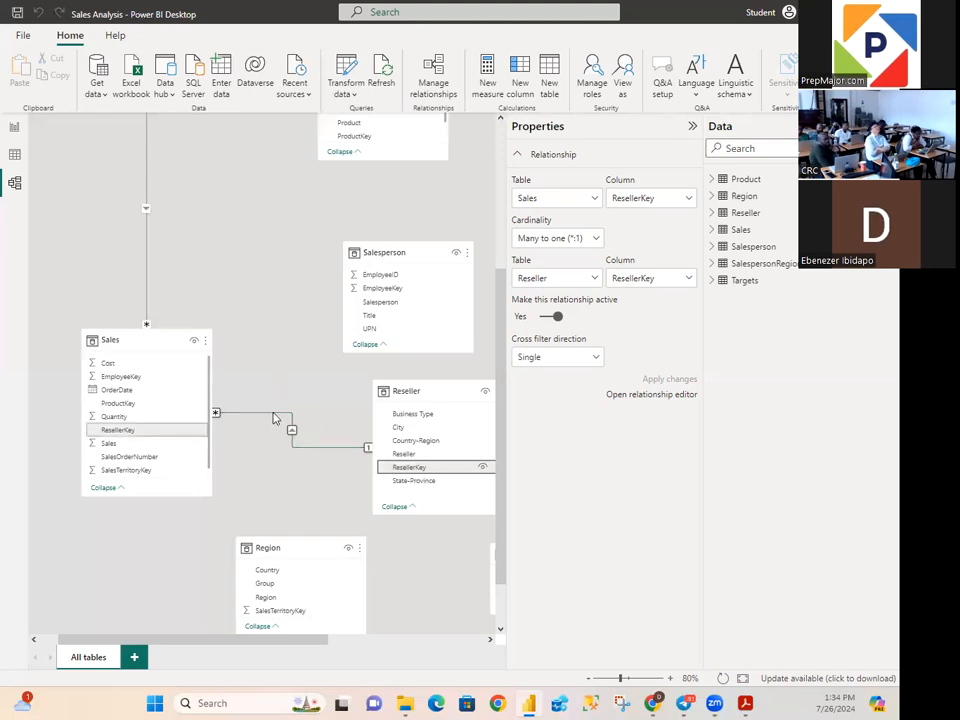
Step: Delete the recreated relationship between the Sales and Reseller cards
{"action": "right_click", "coordinate": [275, 418]}
{"action": "left_click", "coordinate": [290, 421]}
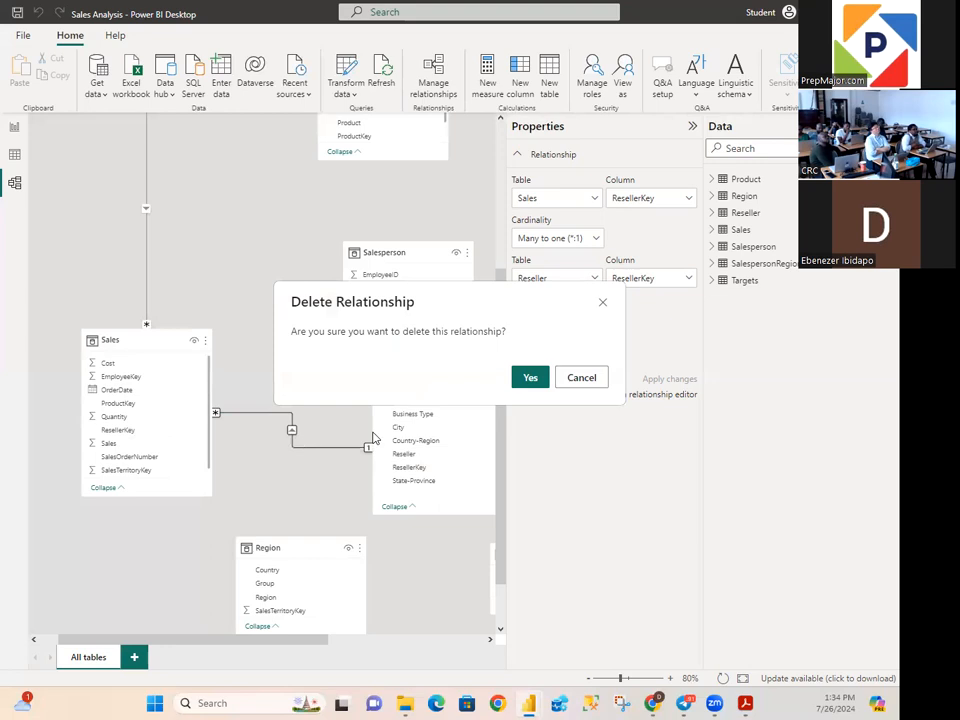
{"action": "left_click", "coordinate": [541, 380]}
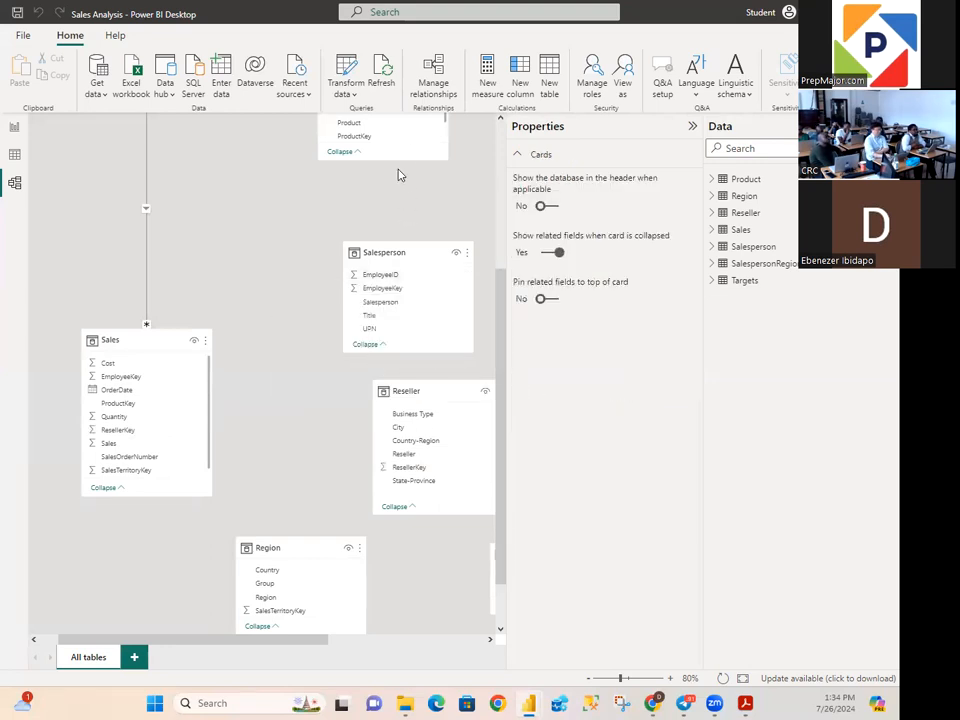
Step: Create an active One to many (1:*) relationship from Reseller to Sales on ResellerKey with Single cross filter direction, using Manage relationships
{"action": "left_click", "coordinate": [436, 84]}
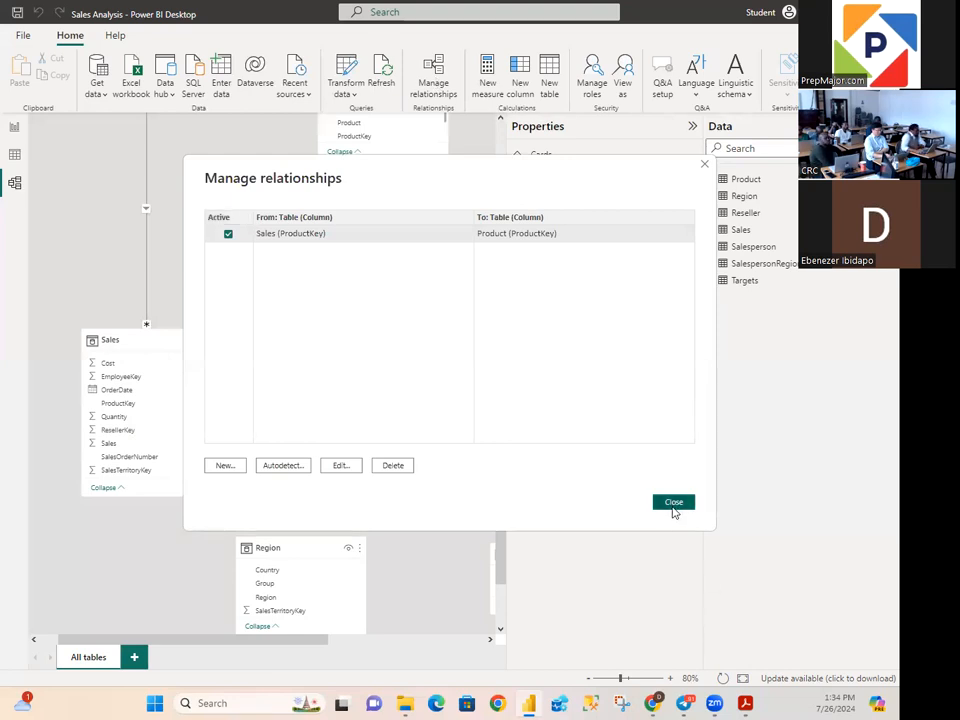
{"action": "left_click", "coordinate": [675, 507]}
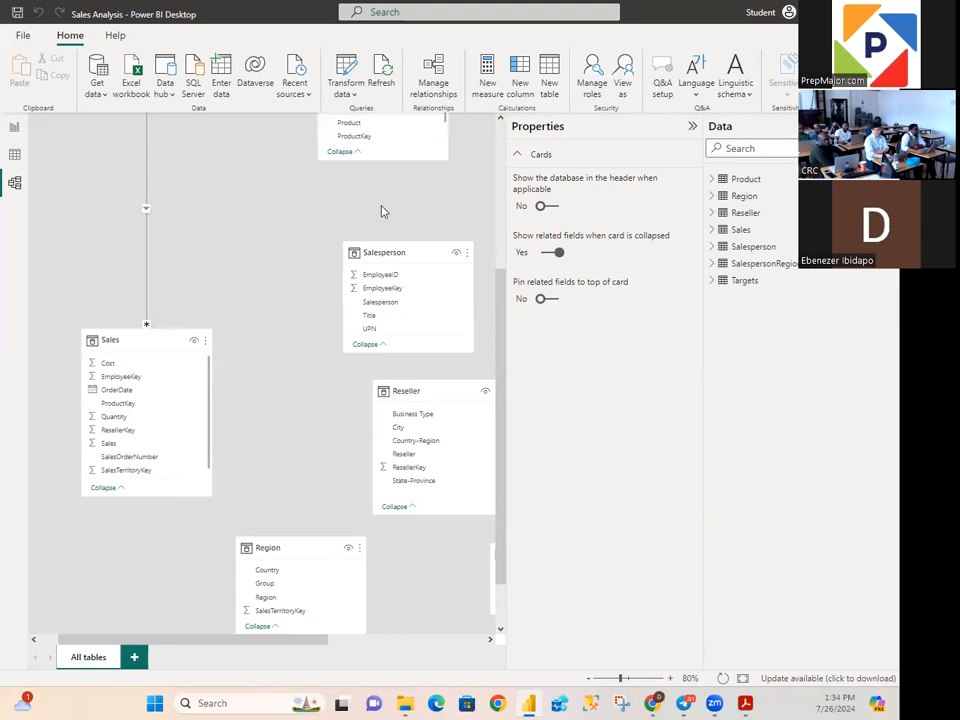
{"action": "left_click", "coordinate": [442, 80]}
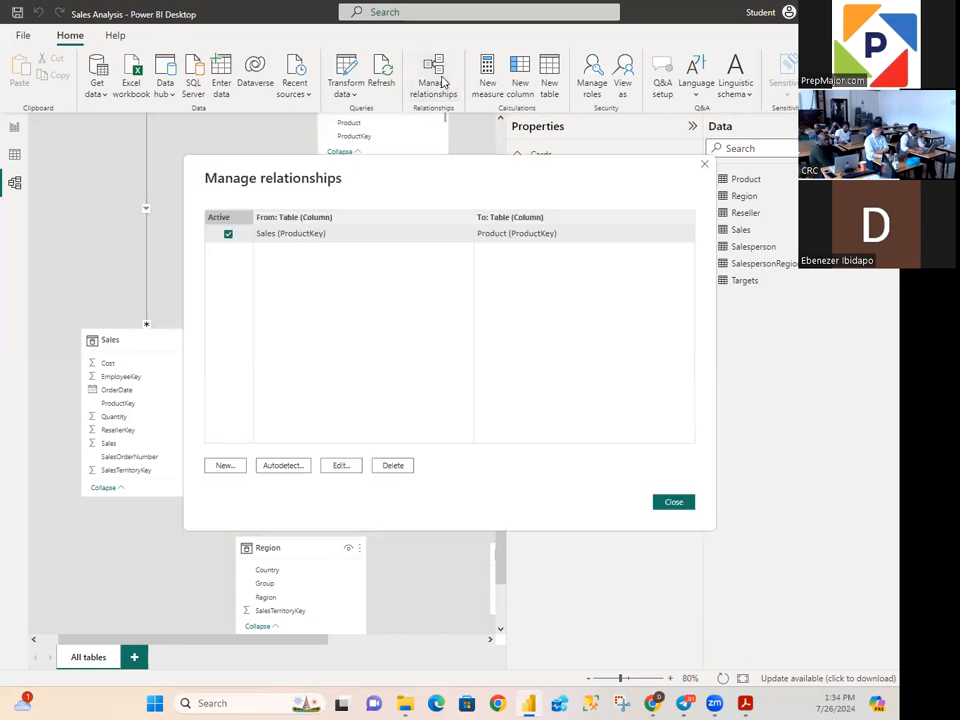
{"action": "left_click", "coordinate": [230, 466]}
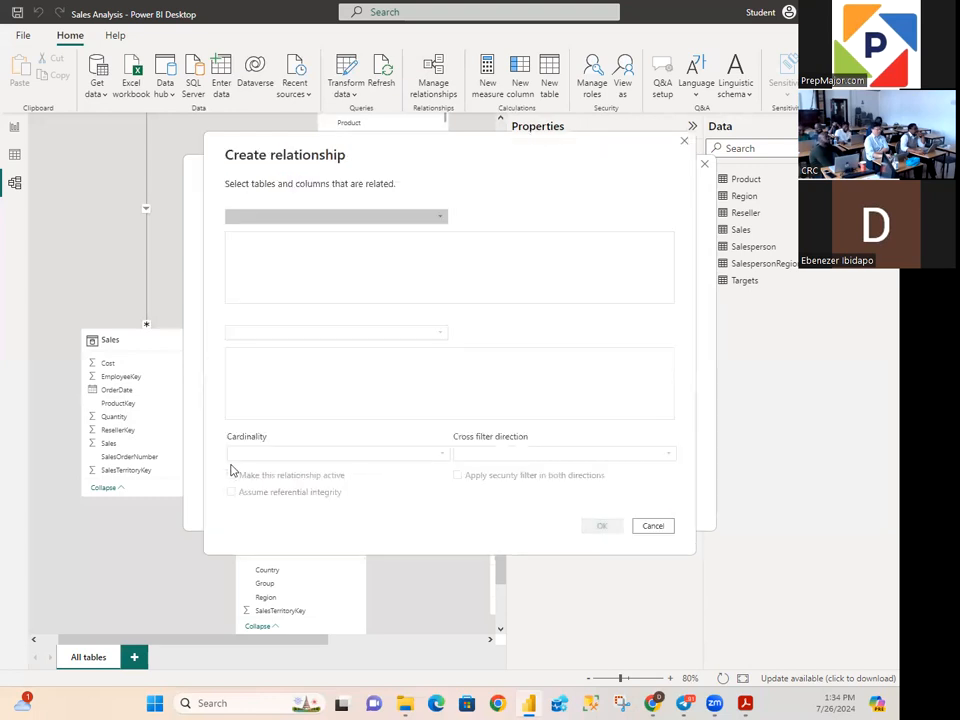
{"action": "left_click", "coordinate": [333, 218]}
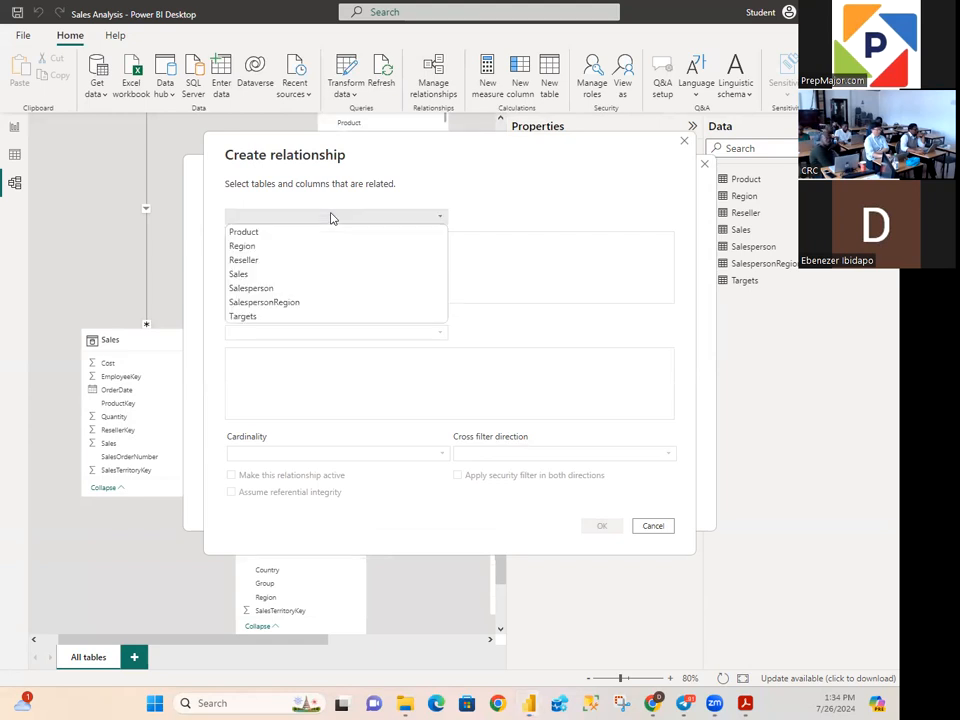
{"action": "left_click", "coordinate": [265, 260]}
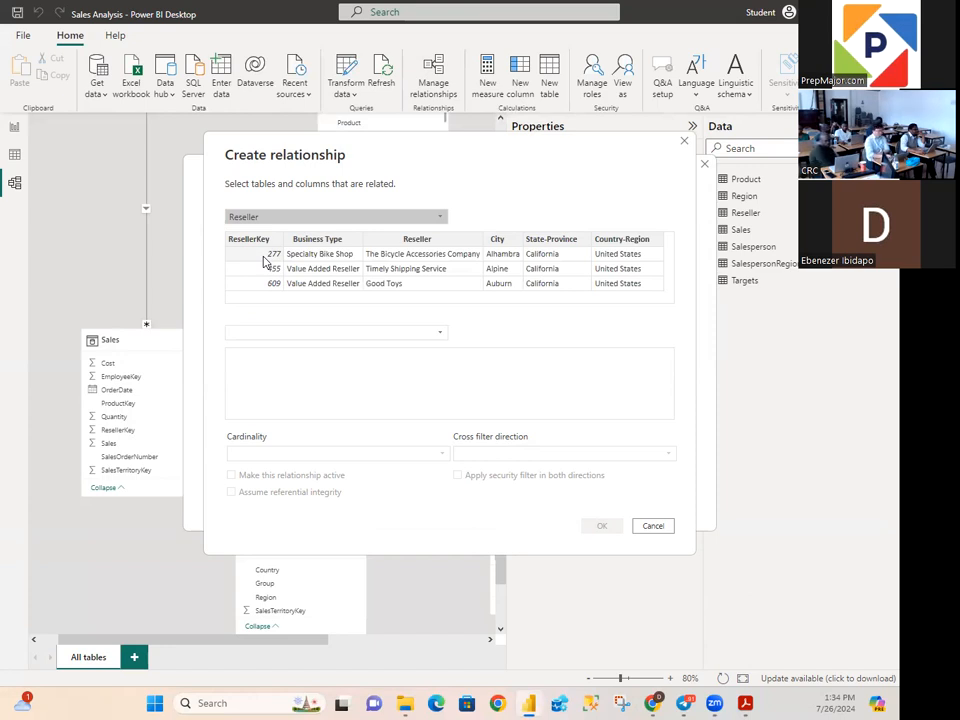
{"action": "left_click", "coordinate": [242, 336]}
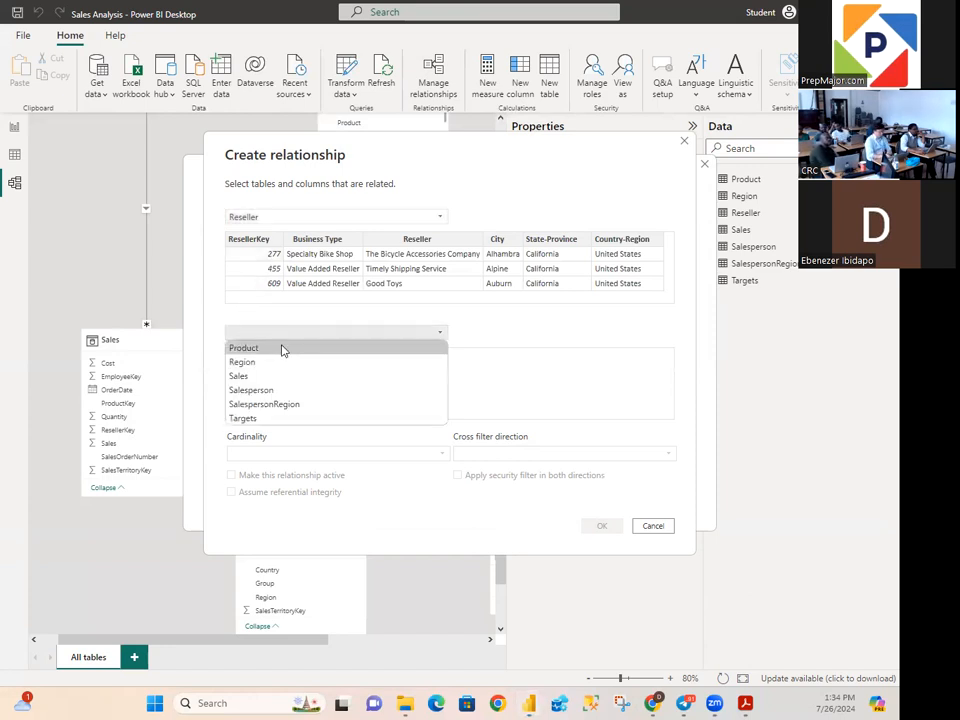
{"action": "left_click", "coordinate": [254, 375]}
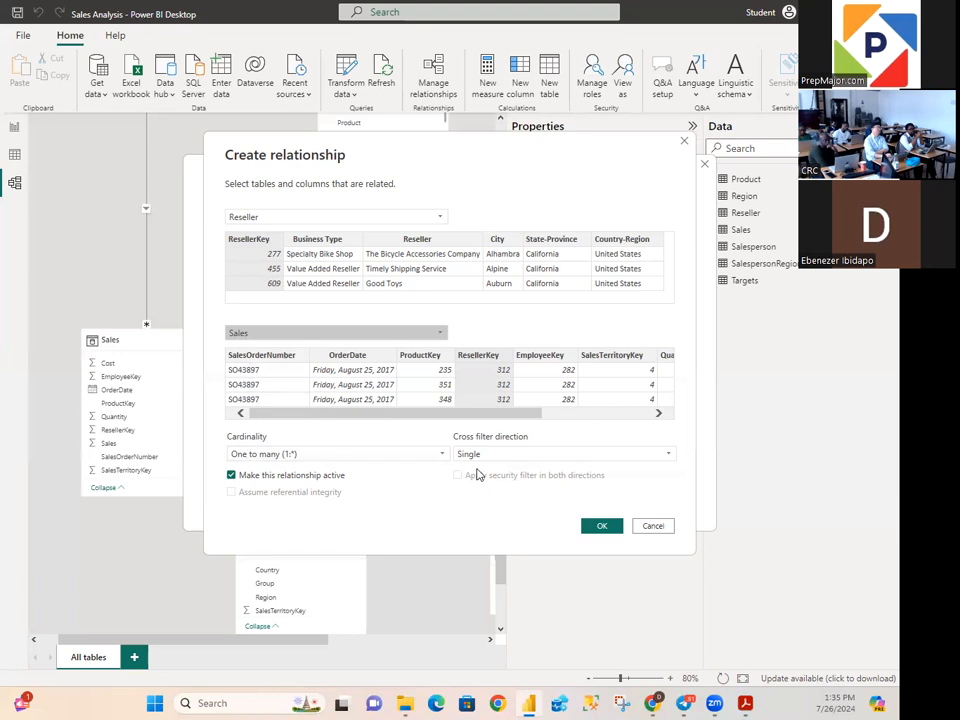
{"action": "left_click", "coordinate": [604, 527]}
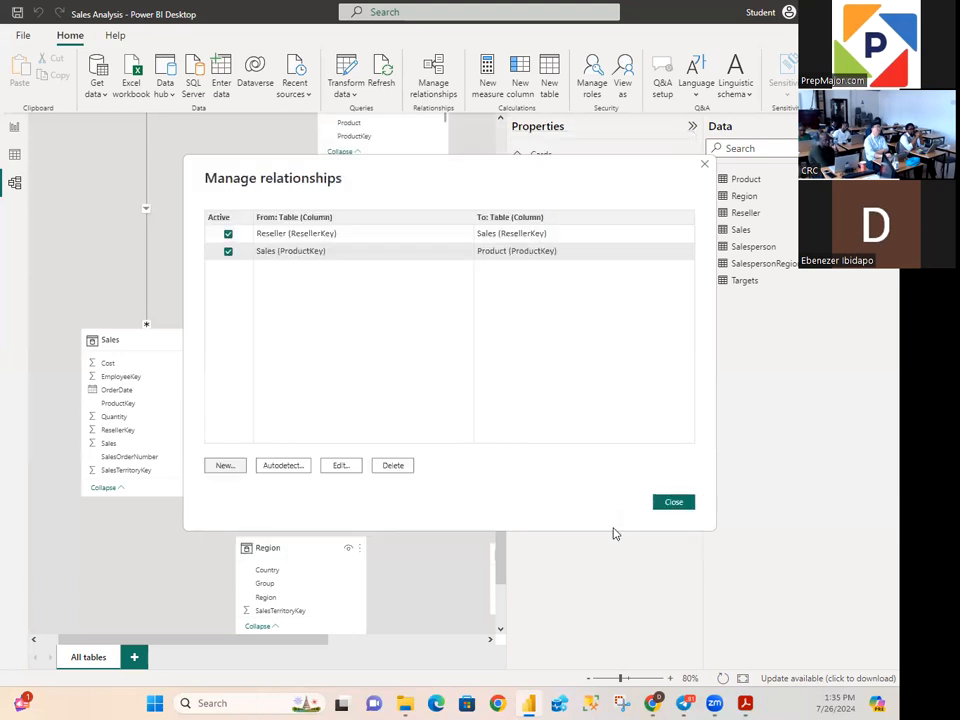
{"action": "left_click", "coordinate": [679, 505]}
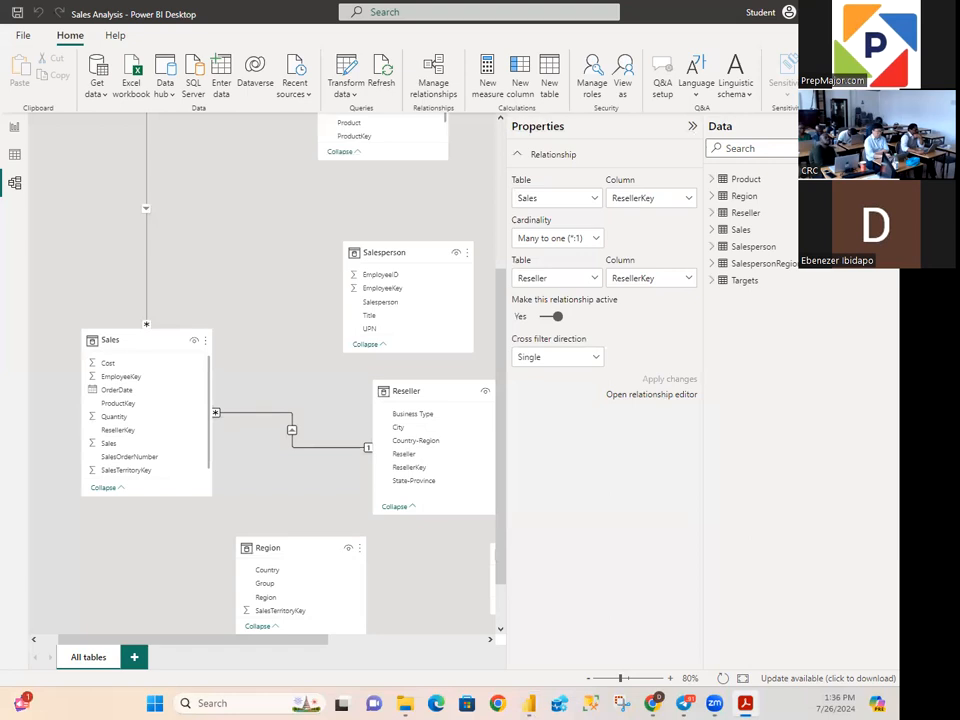
Step: Create an active One to many (1:*) relationship from Region to Sales on SalesTerritoryKey with Single cross filter direction, using Manage relationships
{"action": "left_click", "coordinate": [290, 538]}
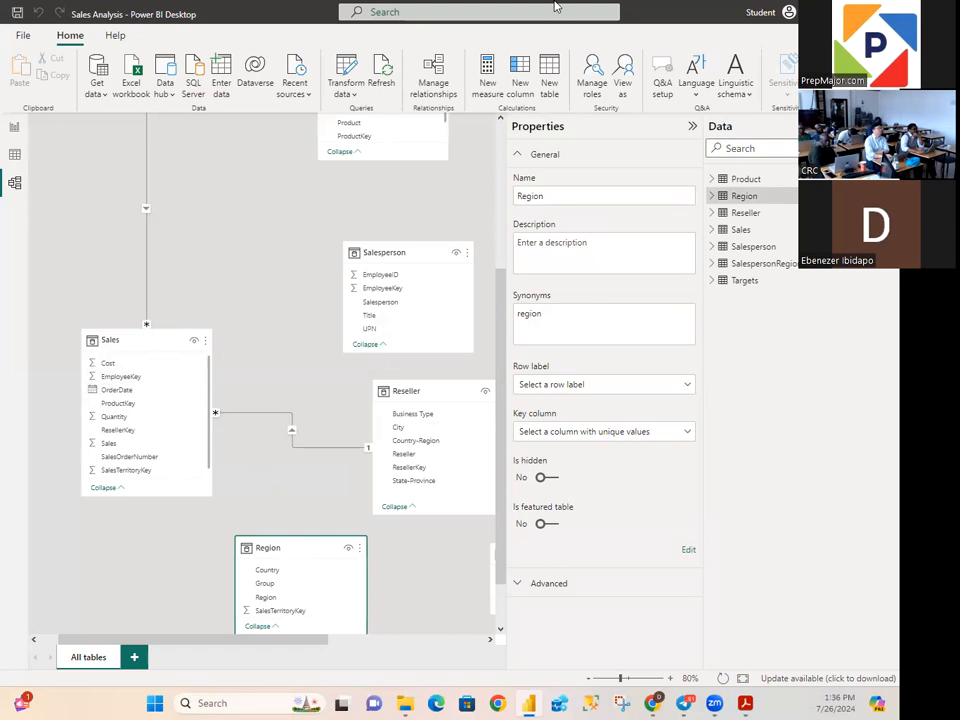
{"action": "left_click", "coordinate": [434, 84]}
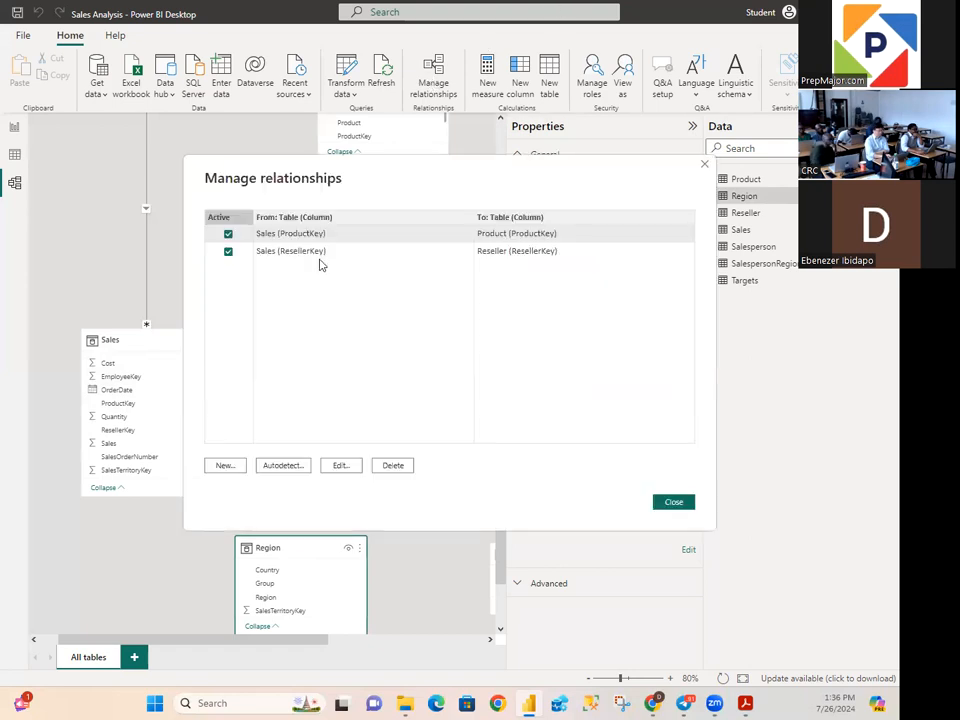
{"action": "left_click", "coordinate": [224, 464]}
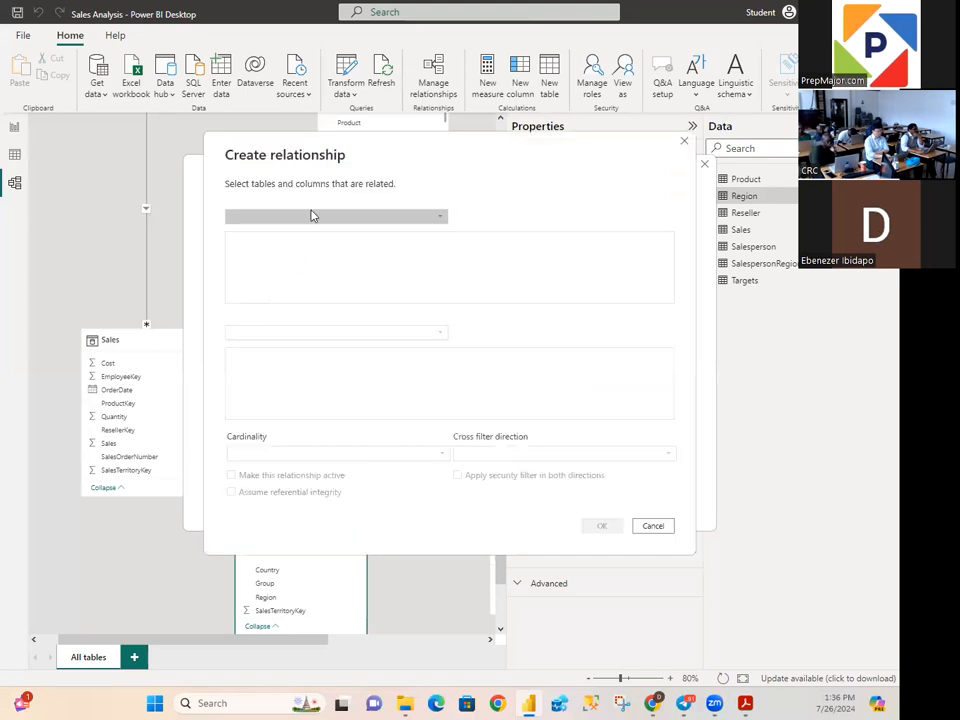
{"action": "left_click", "coordinate": [306, 216]}
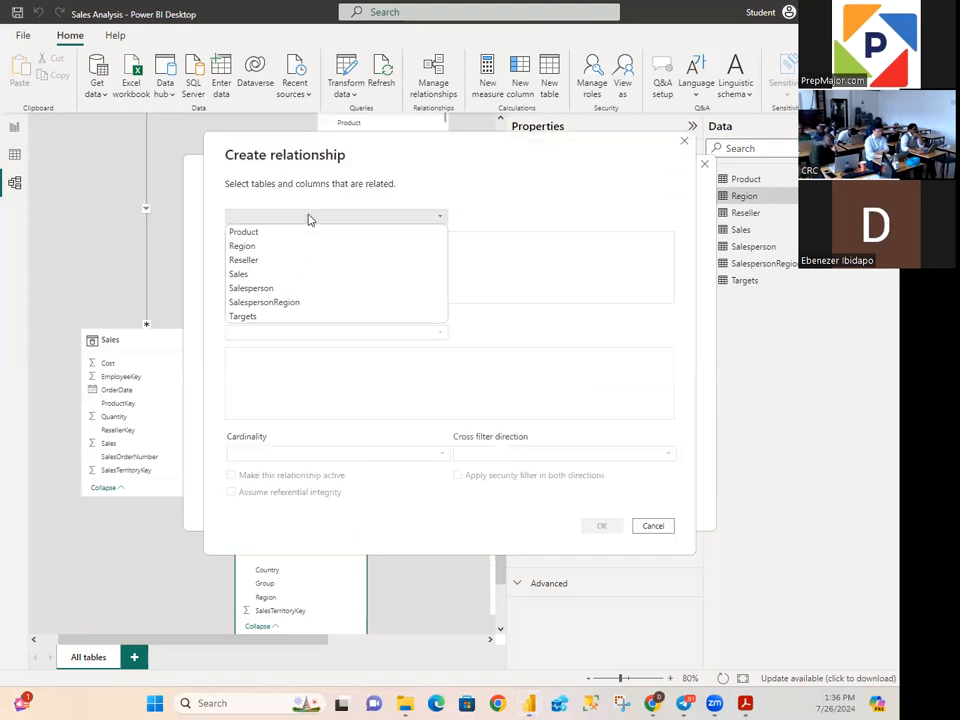
{"action": "left_click", "coordinate": [248, 247]}
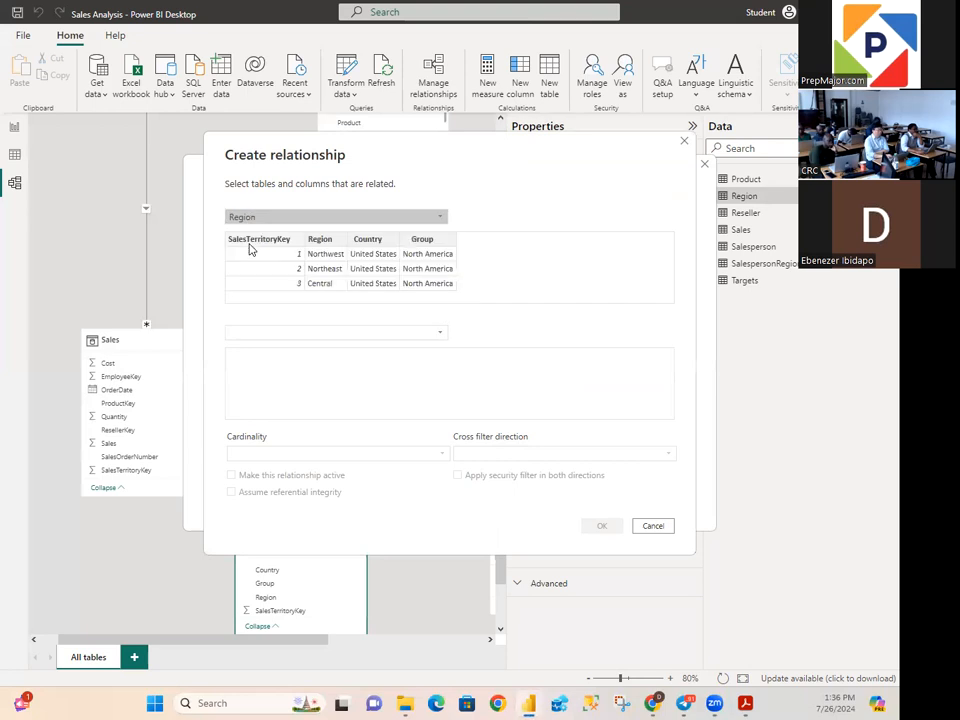
{"action": "left_click", "coordinate": [275, 333]}
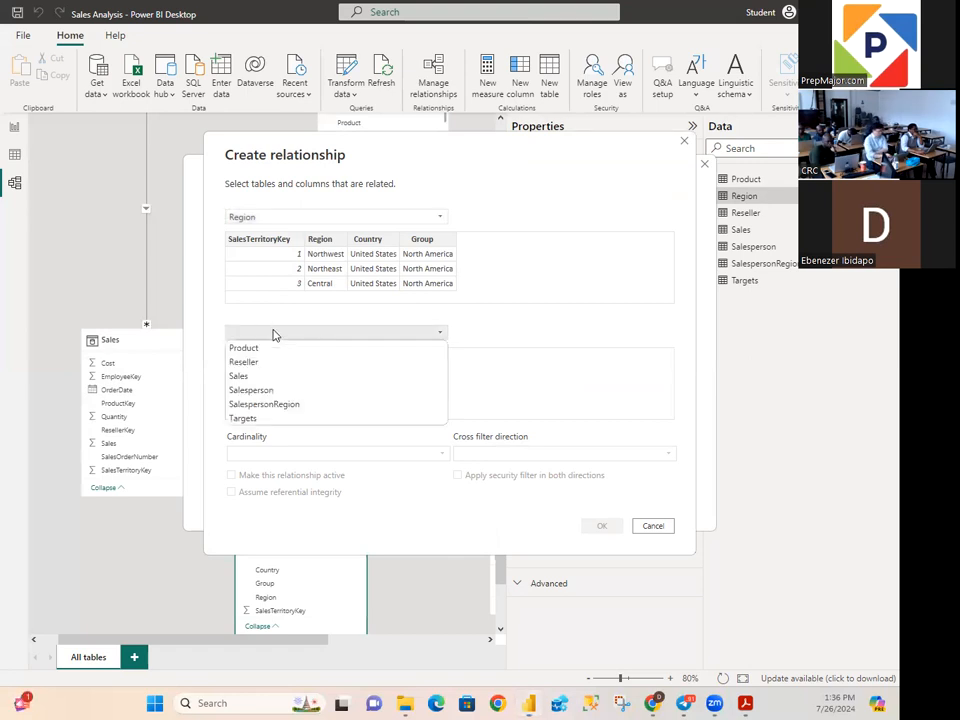
{"action": "left_click", "coordinate": [248, 377]}
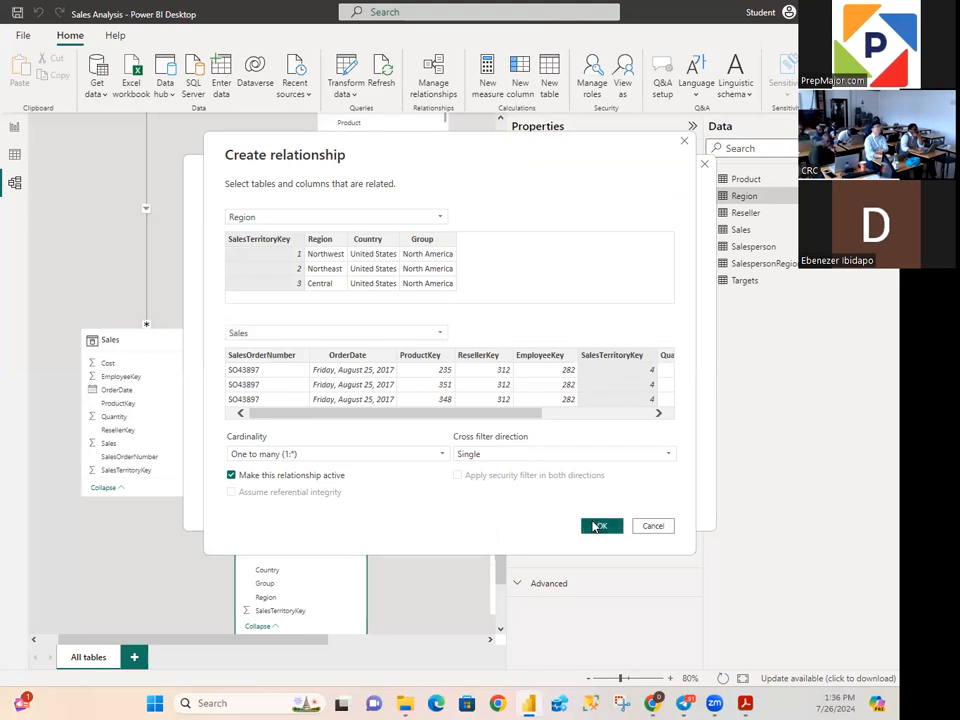
{"action": "left_click", "coordinate": [597, 527]}
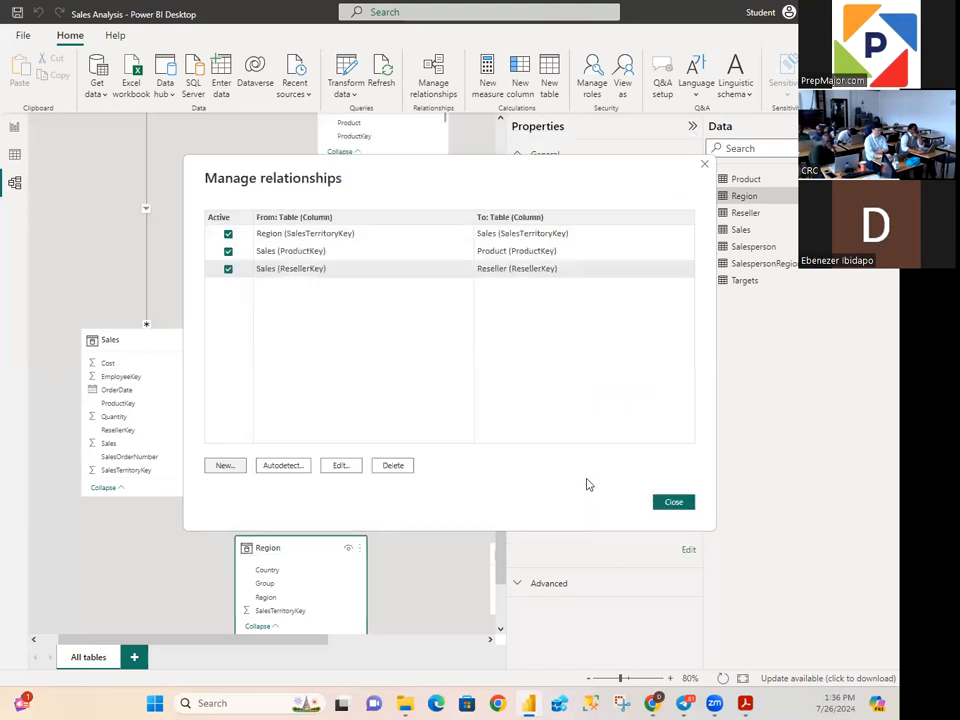
{"action": "left_click", "coordinate": [663, 502]}
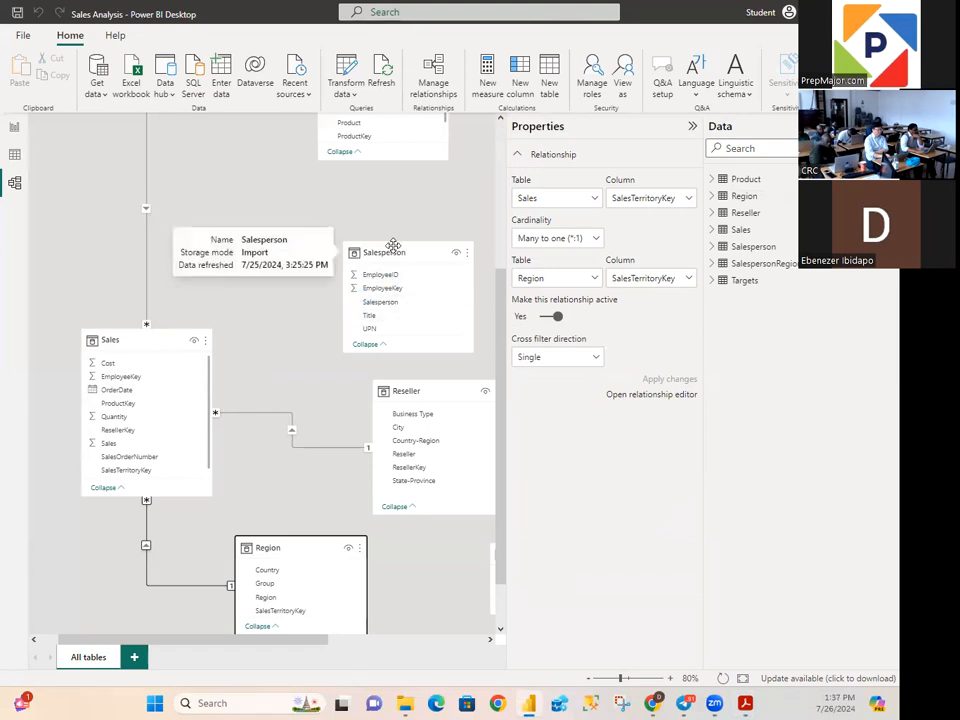
Step: Create an active One to many (1:*) relationship from Salesperson to Sales on EmployeeKey with Single cross filter direction, using Manage relationships
{"action": "left_click", "coordinate": [418, 80]}
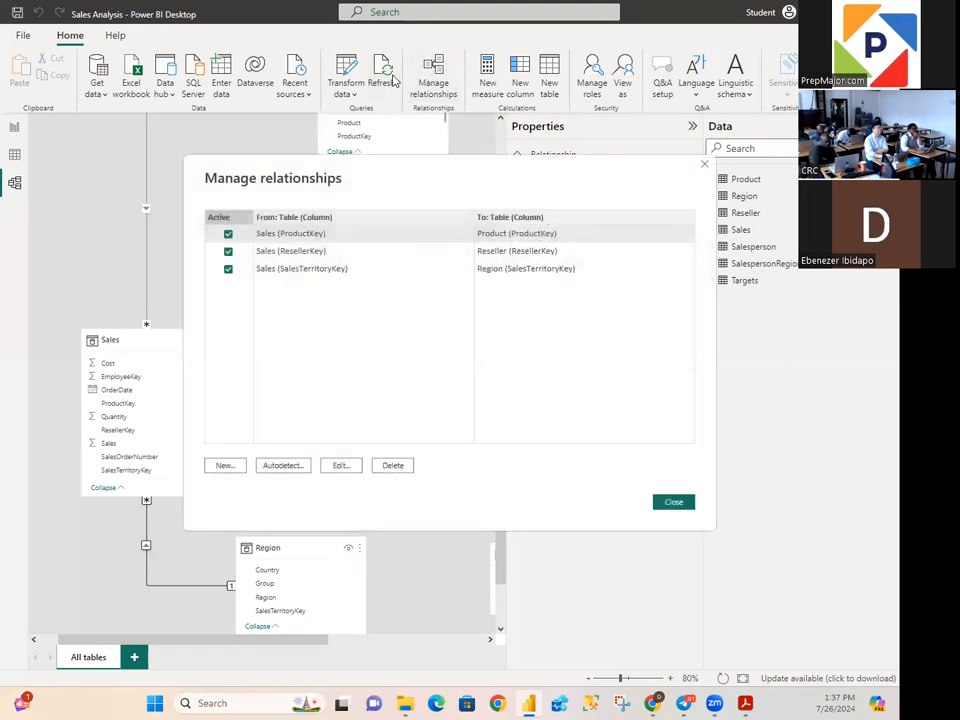
{"action": "left_click", "coordinate": [224, 465]}
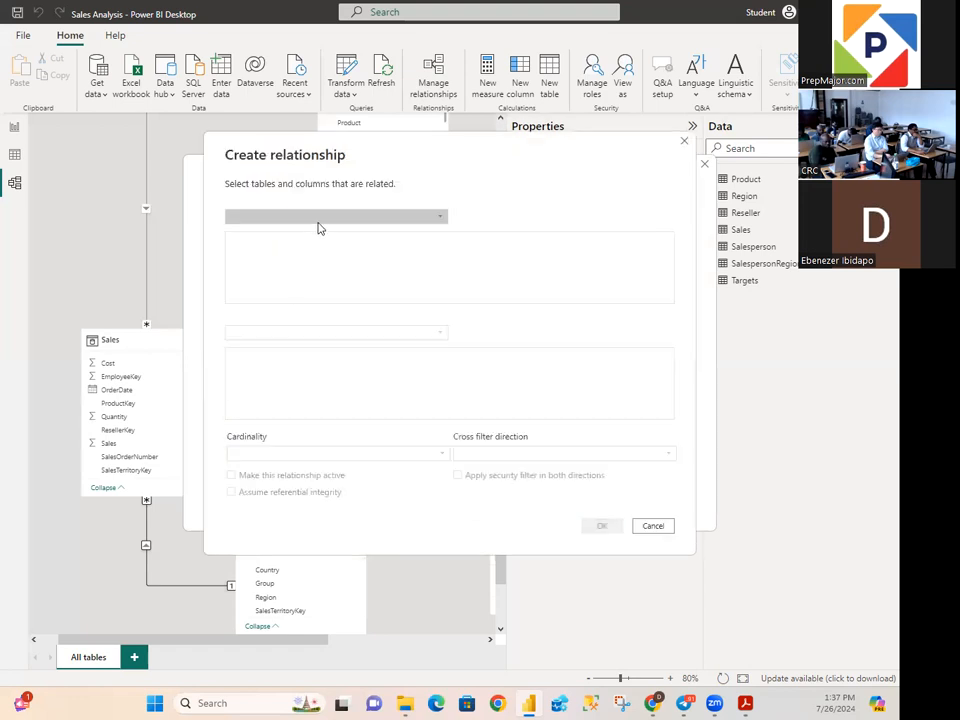
{"action": "left_click", "coordinate": [321, 216]}
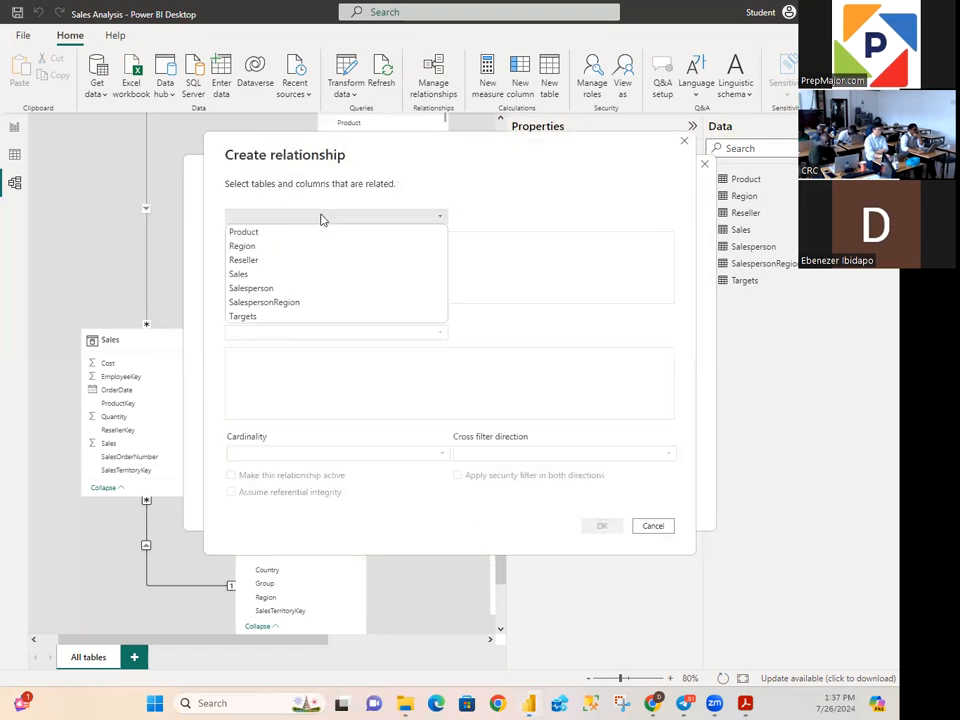
{"action": "left_click", "coordinate": [285, 289]}
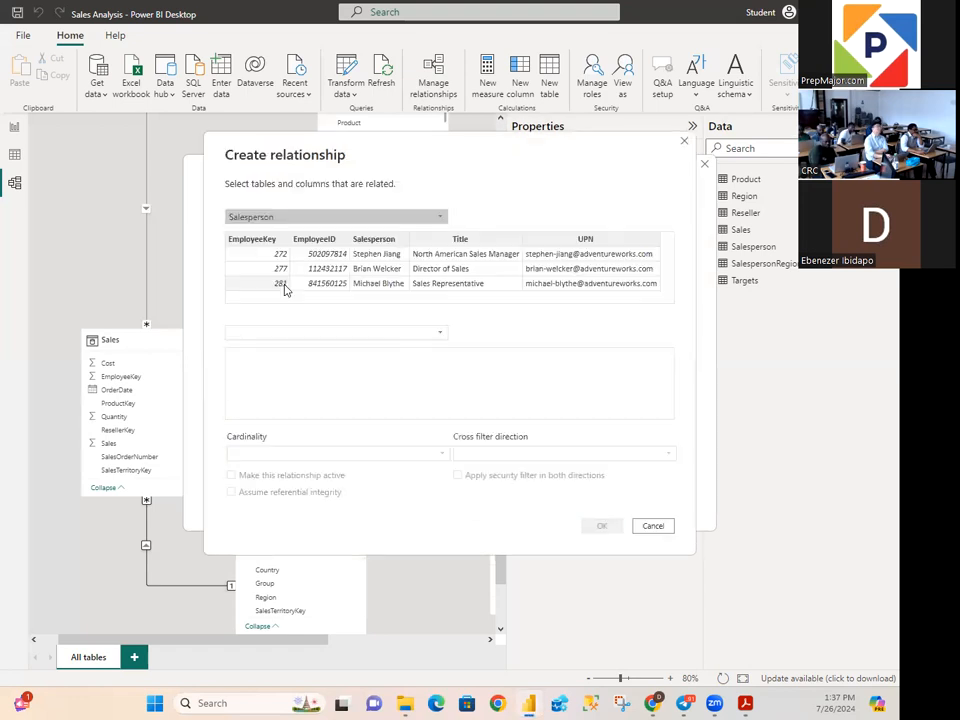
{"action": "left_click", "coordinate": [303, 333]}
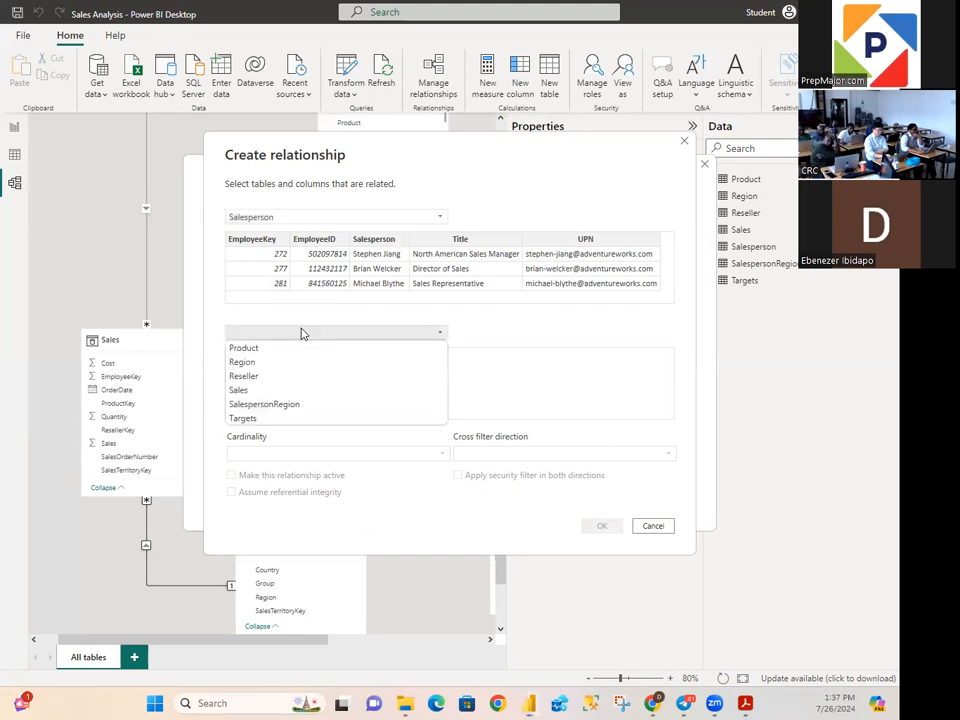
{"action": "left_click", "coordinate": [240, 390]}
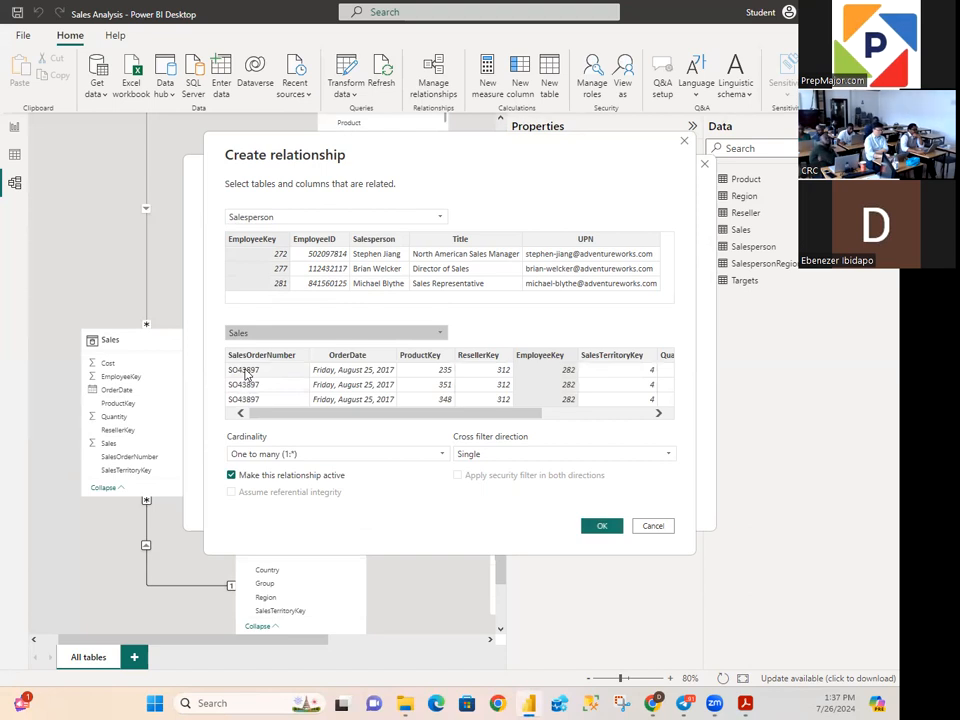
{"action": "left_click", "coordinate": [602, 527]}
{"action": "left_click", "coordinate": [670, 503]}
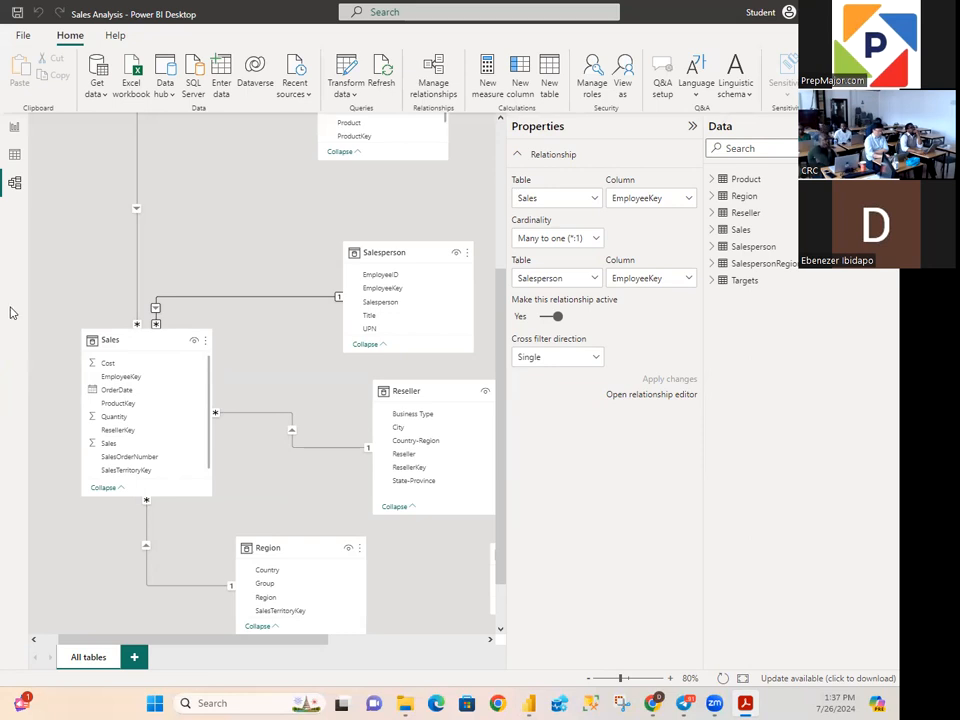
Step: Move the Reseller card up to the level of the Product card and place the Sales card beneath and between them
{"action": "scroll", "coordinate": [165, 221], "scroll_direction": "up", "scroll_amount": 3}
{"action": "scroll", "coordinate": [168, 226], "scroll_direction": "down", "scroll_amount": 4}
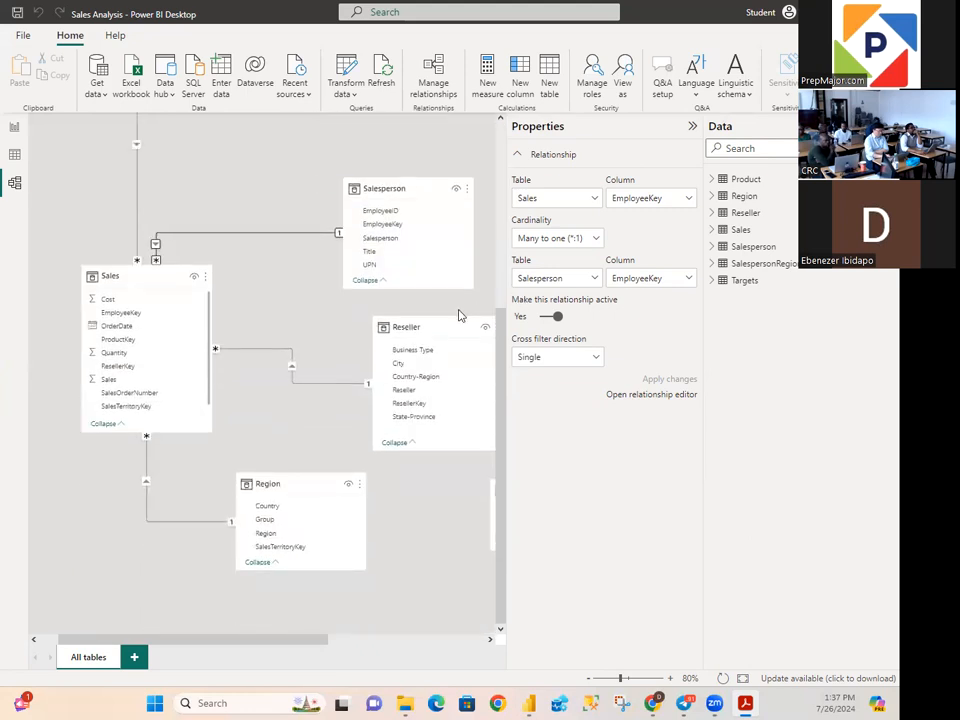
{"action": "left_click_drag", "start_coordinate": [375, 304], "coordinate": [58, 158]}
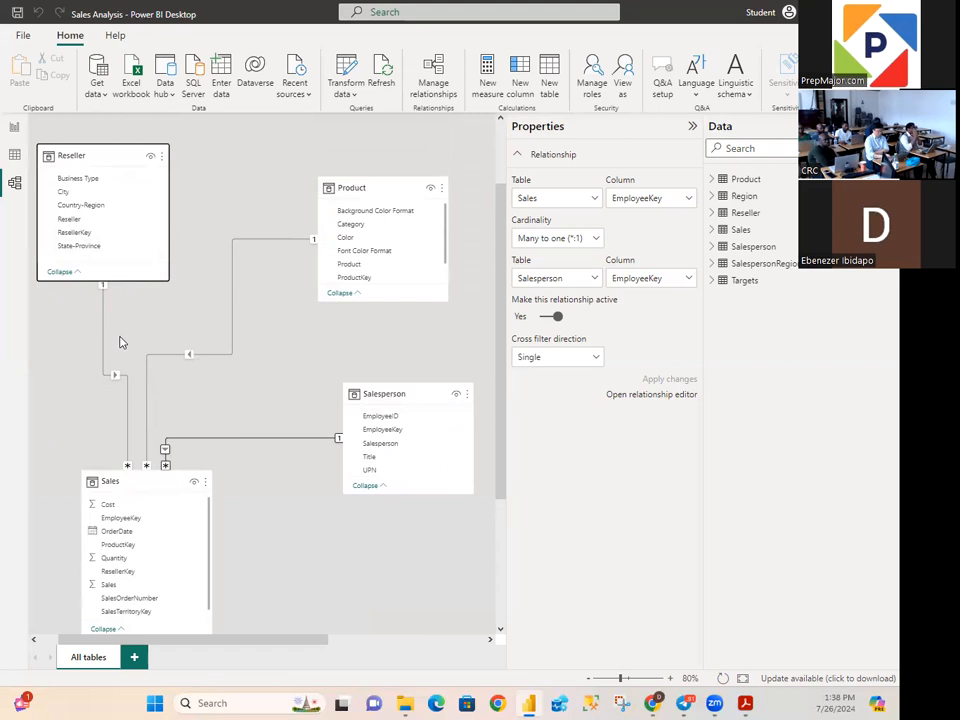
{"action": "left_click_drag", "start_coordinate": [148, 489], "coordinate": [227, 364]}
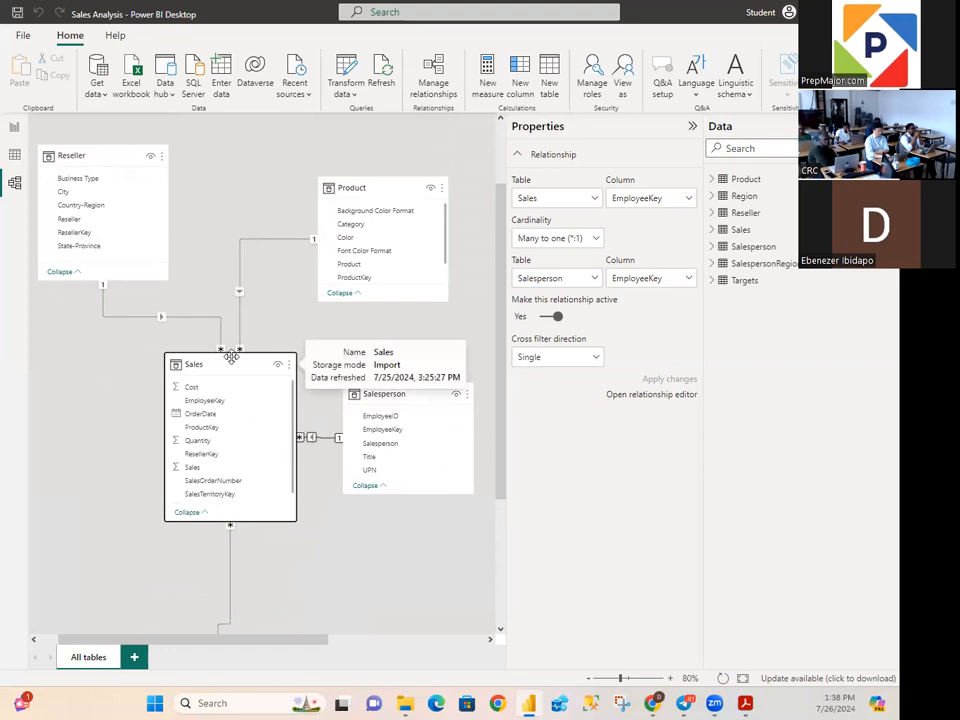
Step: Raise the Product card level with Reseller, lengthen it to fit all its fields, and slightly lengthen the Reseller card
{"action": "left_click_drag", "start_coordinate": [373, 189], "coordinate": [379, 150]}
{"action": "left_click_drag", "start_coordinate": [383, 263], "coordinate": [375, 290]}
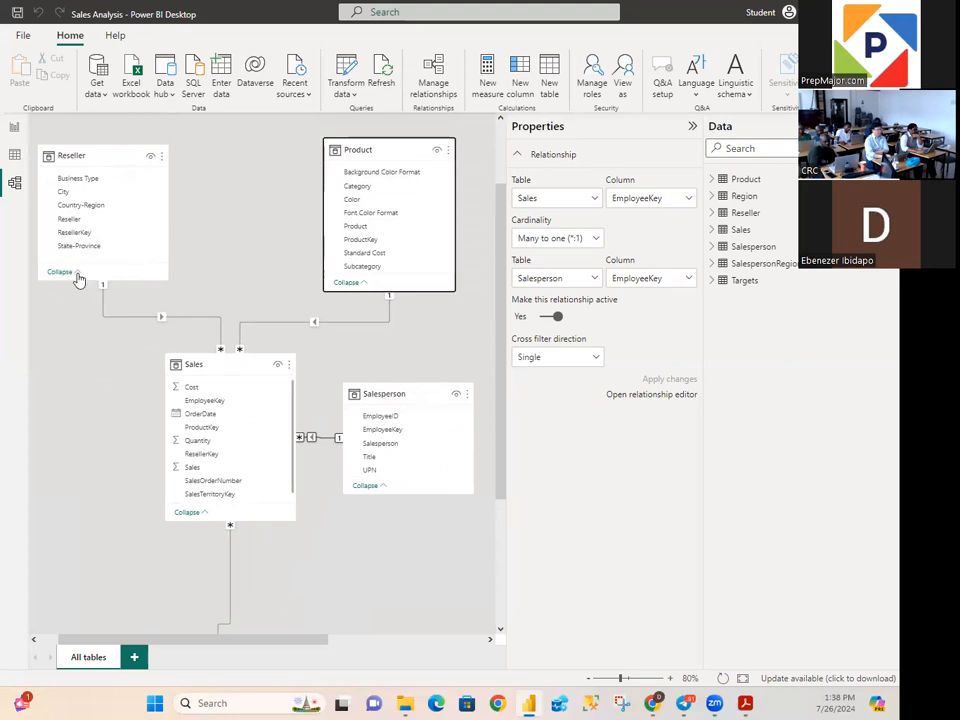
{"action": "left_click_drag", "start_coordinate": [84, 281], "coordinate": [85, 287]}
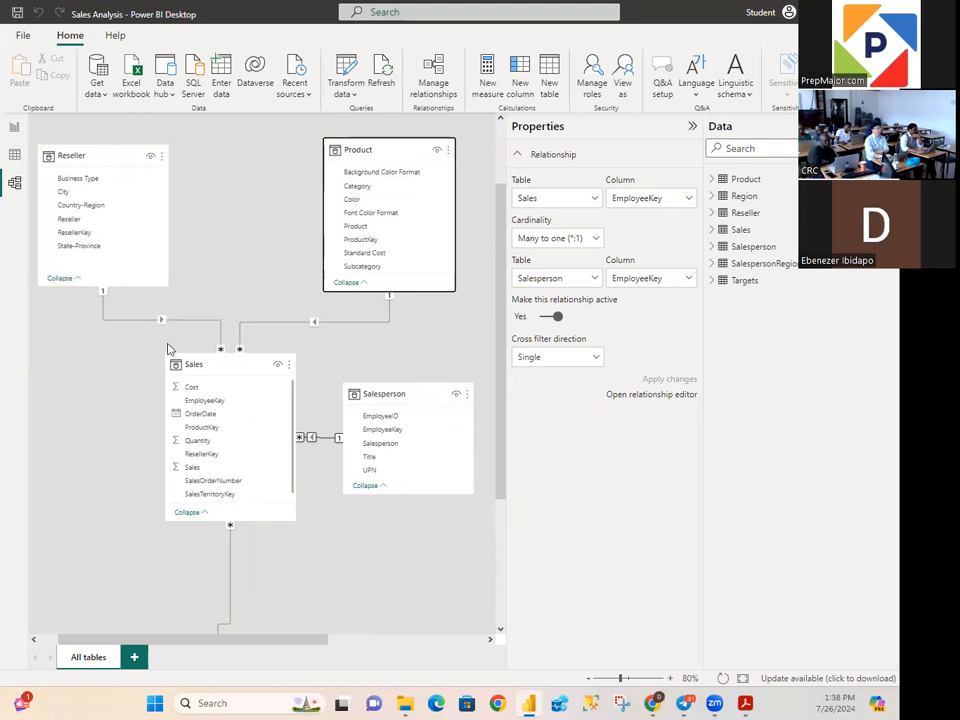
Step: Place the Region card below Sales on the left and the Salesperson card opposite it on the right
{"action": "scroll", "coordinate": [347, 439], "scroll_direction": "down", "scroll_amount": 3}
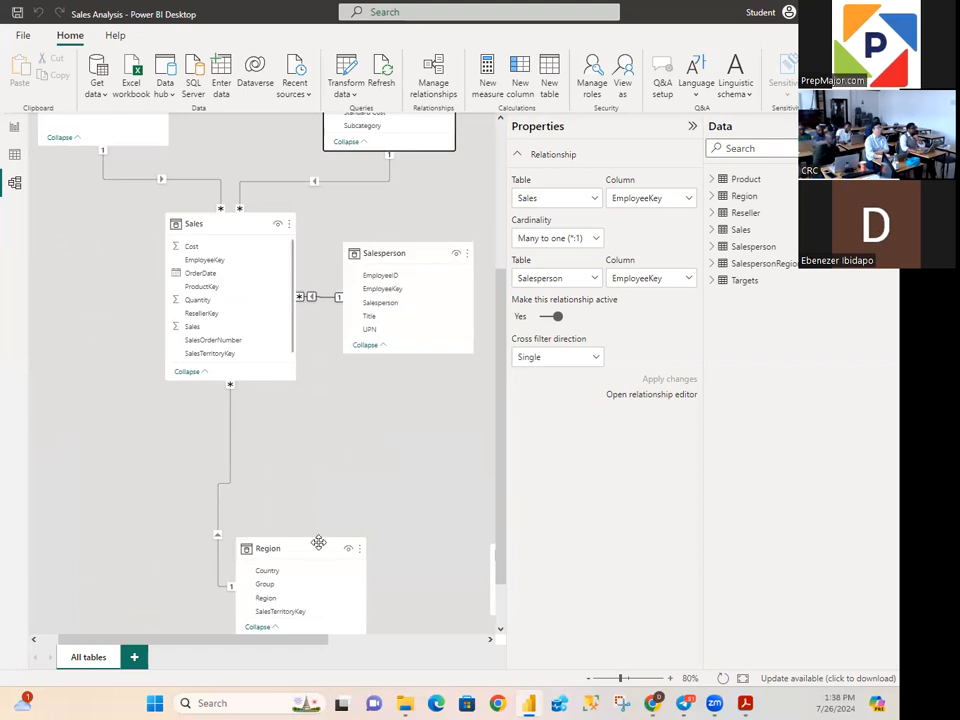
{"action": "left_click_drag", "start_coordinate": [313, 549], "coordinate": [120, 436]}
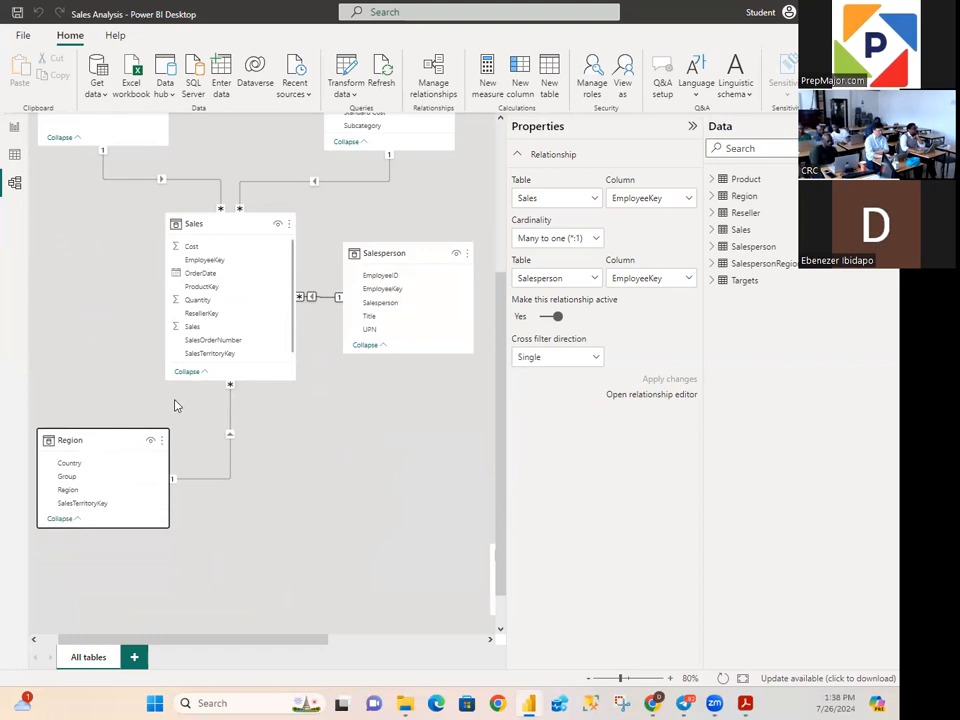
{"action": "scroll", "coordinate": [354, 424], "scroll_direction": "up", "scroll_amount": 2}
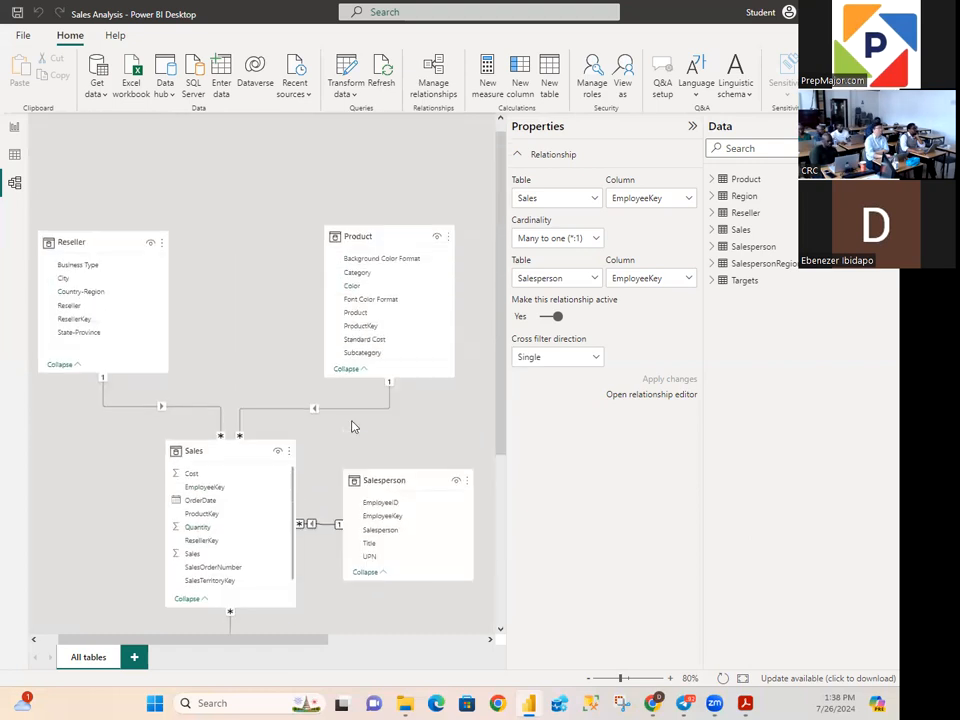
{"action": "scroll", "coordinate": [352, 427], "scroll_direction": "down", "scroll_amount": 3}
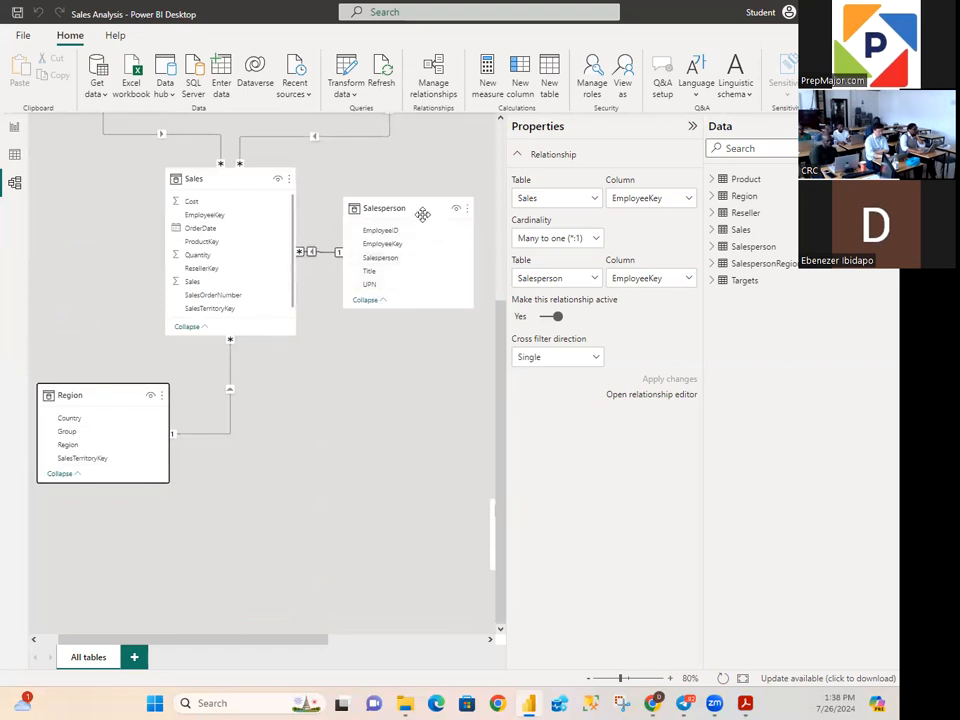
{"action": "left_click_drag", "start_coordinate": [424, 214], "coordinate": [384, 398]}
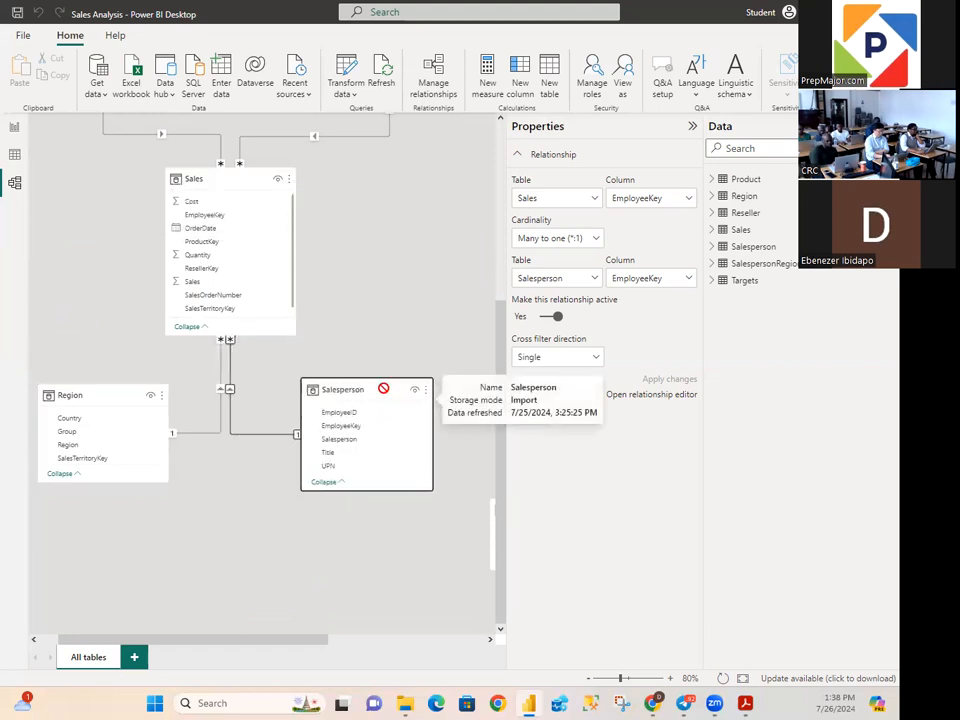
Step: Move the Reseller and Product cards higher in the diagram and bring the Sales card up just beneath them
{"action": "scroll", "coordinate": [396, 295], "scroll_direction": "up", "scroll_amount": 3}
{"action": "scroll", "coordinate": [398, 282], "scroll_direction": "up", "scroll_amount": 1}
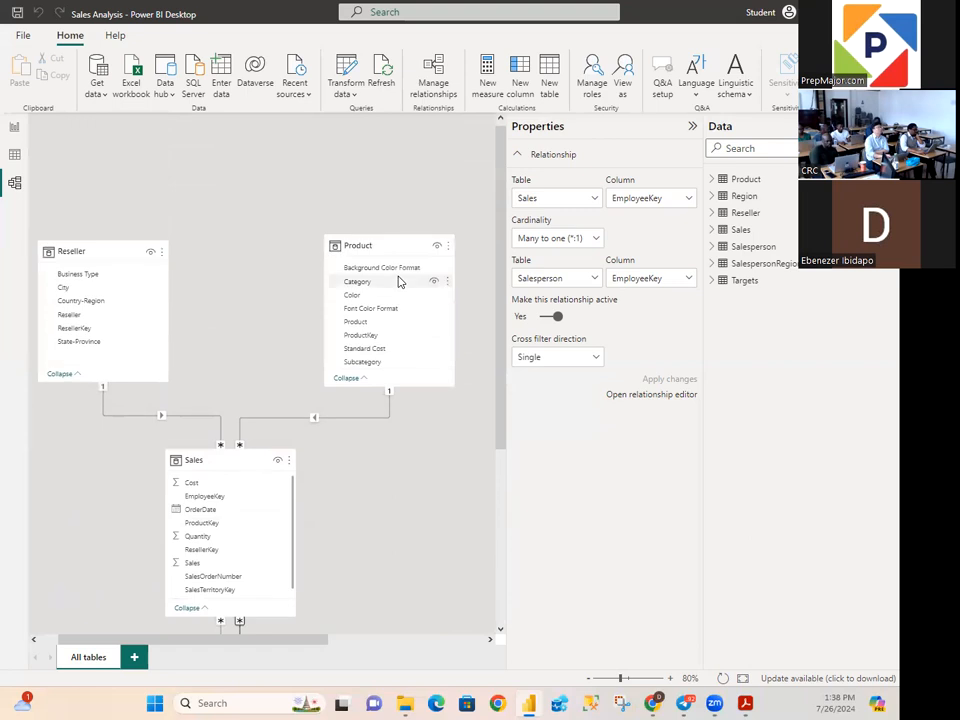
{"action": "left_click_drag", "start_coordinate": [120, 256], "coordinate": [126, 147]}
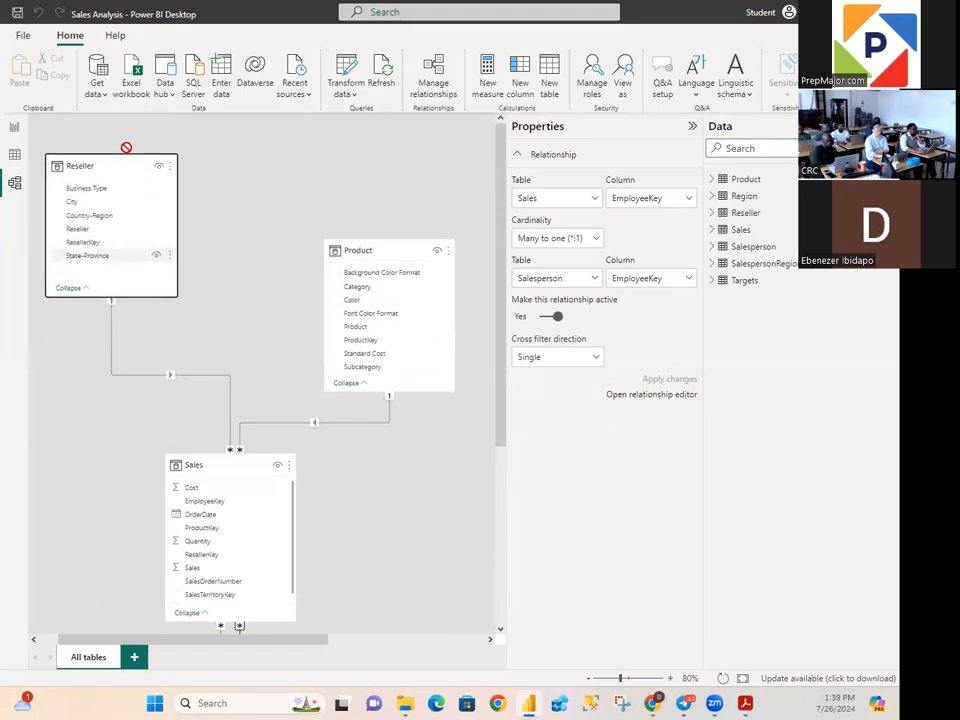
{"action": "left_click", "coordinate": [392, 251]}
{"action": "left_click_drag", "start_coordinate": [394, 251], "coordinate": [386, 209]}
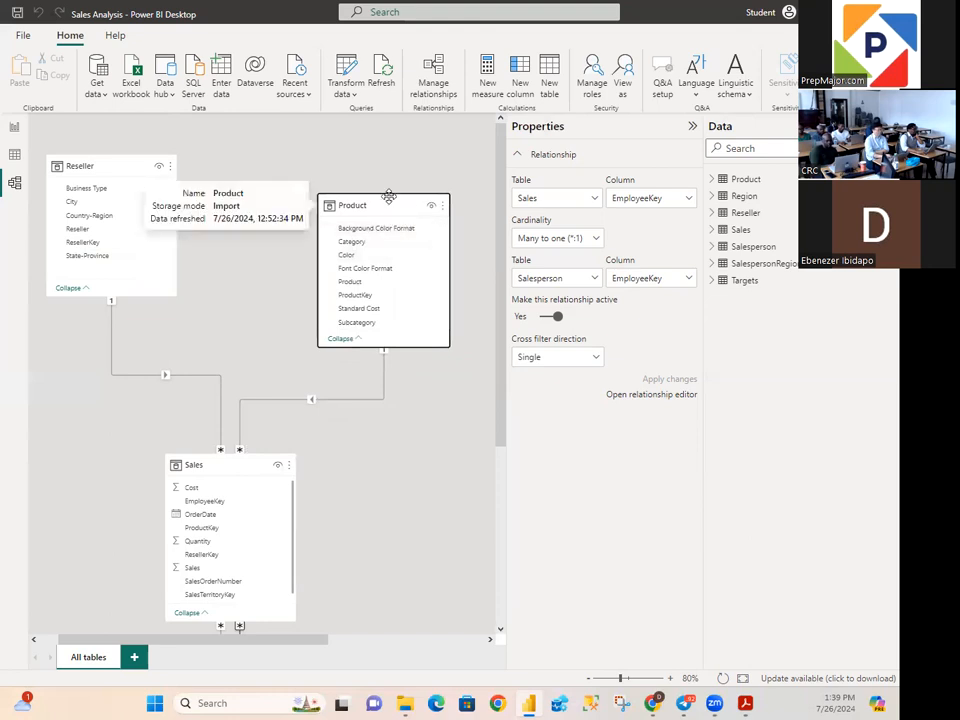
{"action": "left_click_drag", "start_coordinate": [388, 196], "coordinate": [395, 161]}
{"action": "left_click_drag", "start_coordinate": [221, 459], "coordinate": [189, 361]}
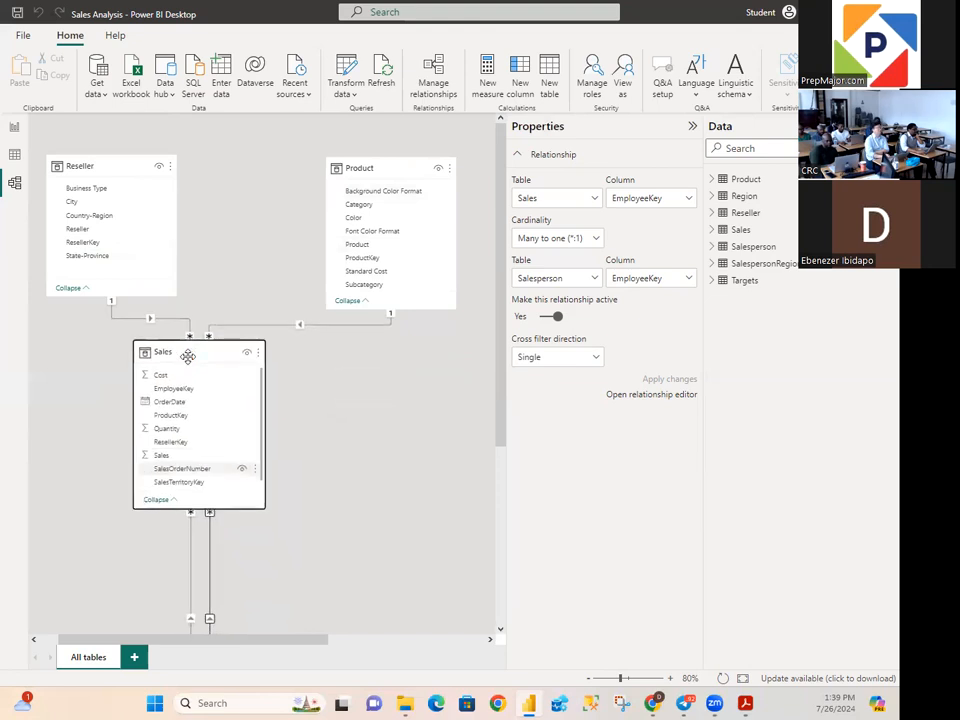
Step: Move the Region and Salesperson cards up closer beneath the Sales card, keeping one on each side
{"action": "scroll", "coordinate": [285, 608], "scroll_direction": "down", "scroll_amount": 5}
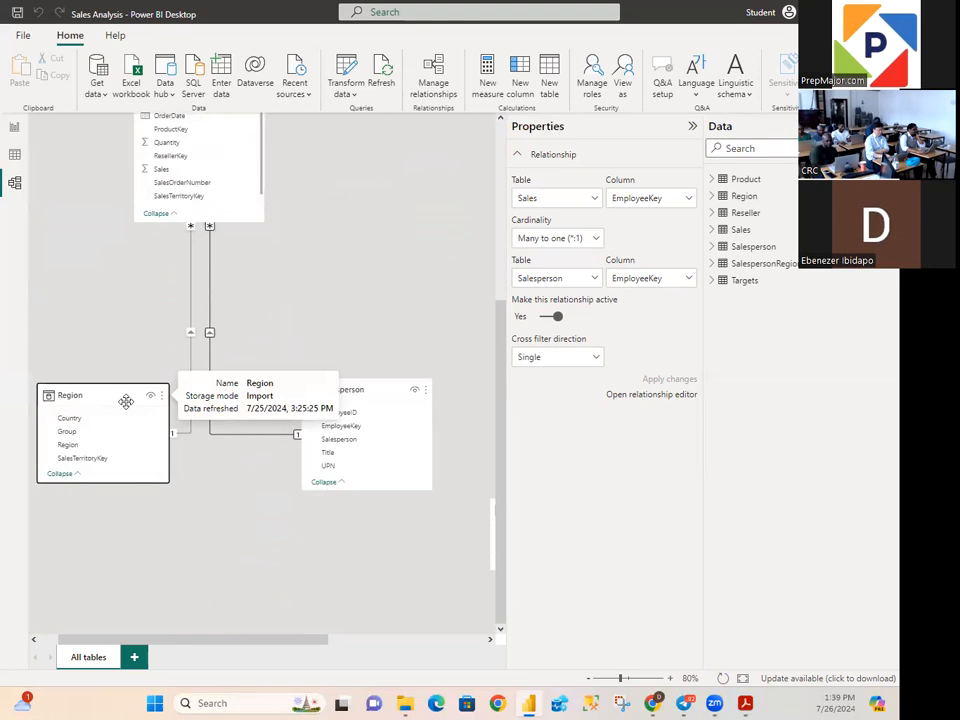
{"action": "left_click", "coordinate": [126, 402]}
{"action": "left_click_drag", "start_coordinate": [111, 392], "coordinate": [115, 276]}
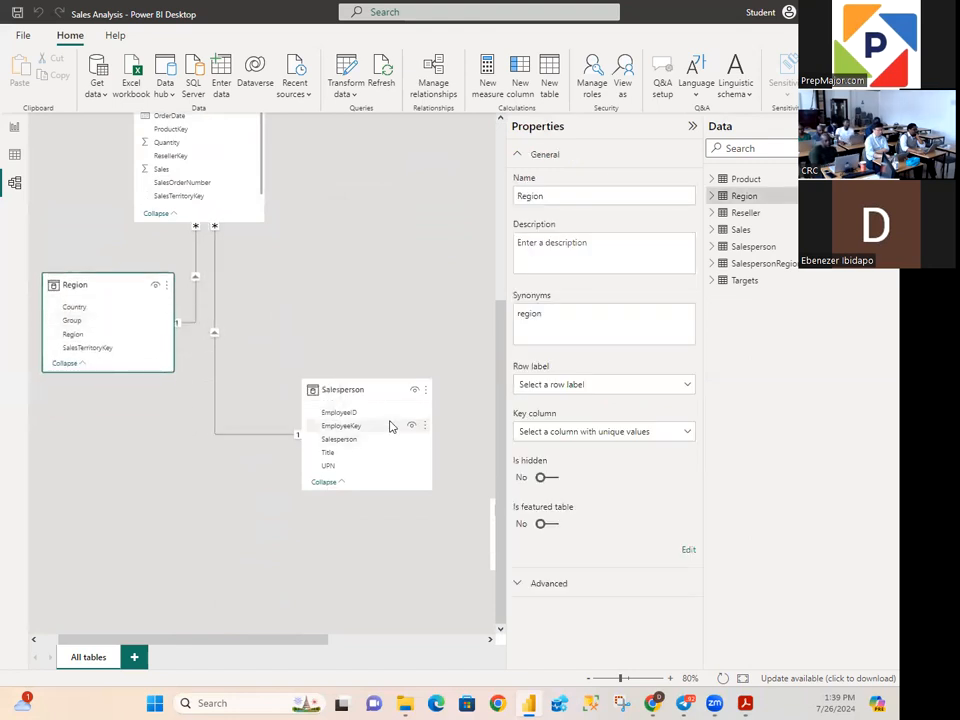
{"action": "left_click_drag", "start_coordinate": [364, 389], "coordinate": [381, 268]}
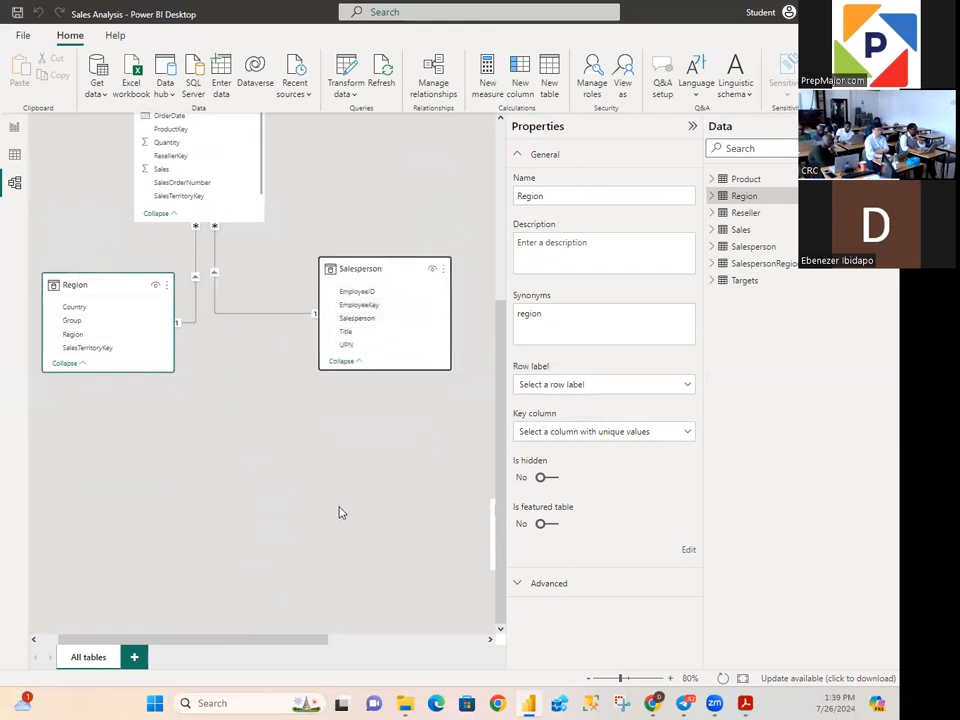
{"action": "scroll", "coordinate": [358, 476], "scroll_direction": "up", "scroll_amount": 2}
{"action": "scroll", "coordinate": [357, 480], "scroll_direction": "down", "scroll_amount": 2}
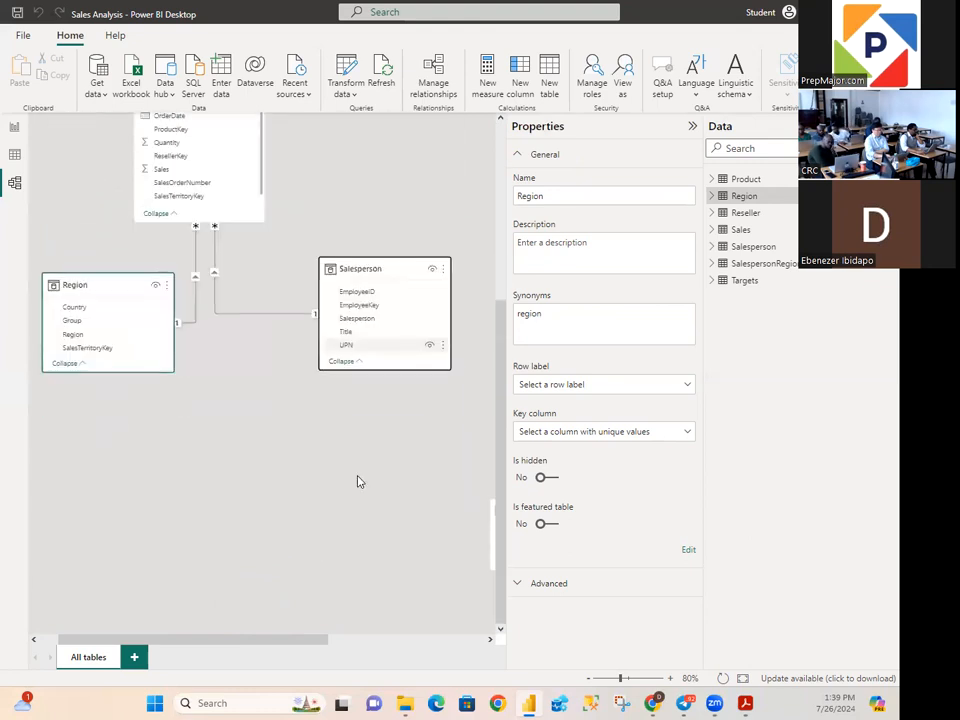
Step: Bring the SalespersonRegion and Targets cards into the space beside Sales, stacked between the Product and Salesperson cards
{"action": "left_click_drag", "start_coordinate": [313, 639], "coordinate": [439, 656]}
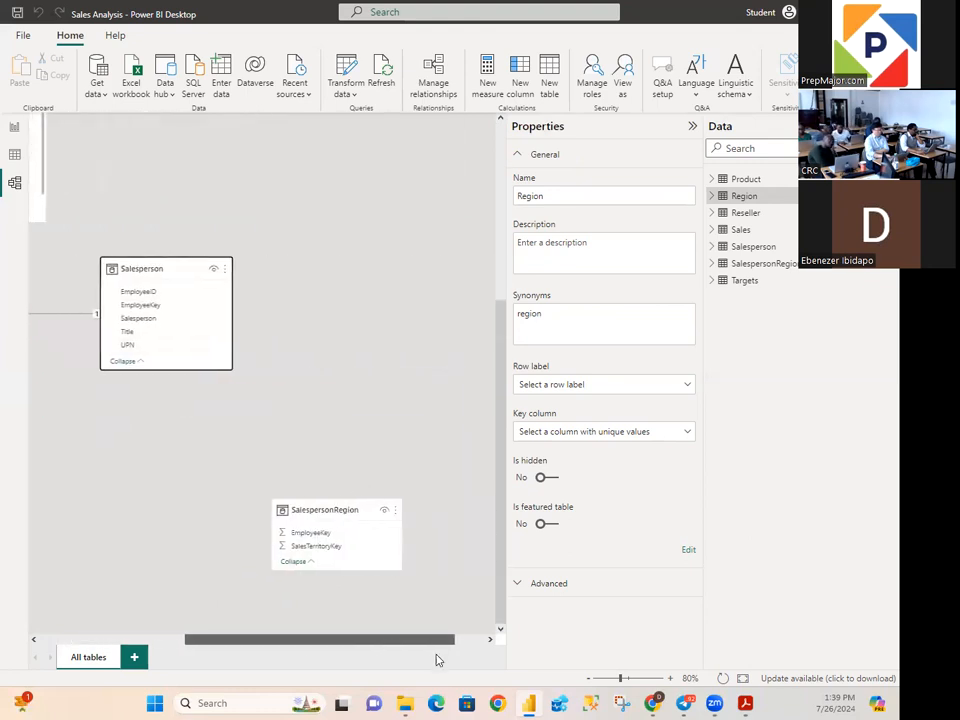
{"action": "left_click_drag", "start_coordinate": [350, 515], "coordinate": [200, 374]}
{"action": "left_click_drag", "start_coordinate": [422, 281], "coordinate": [467, 333]}
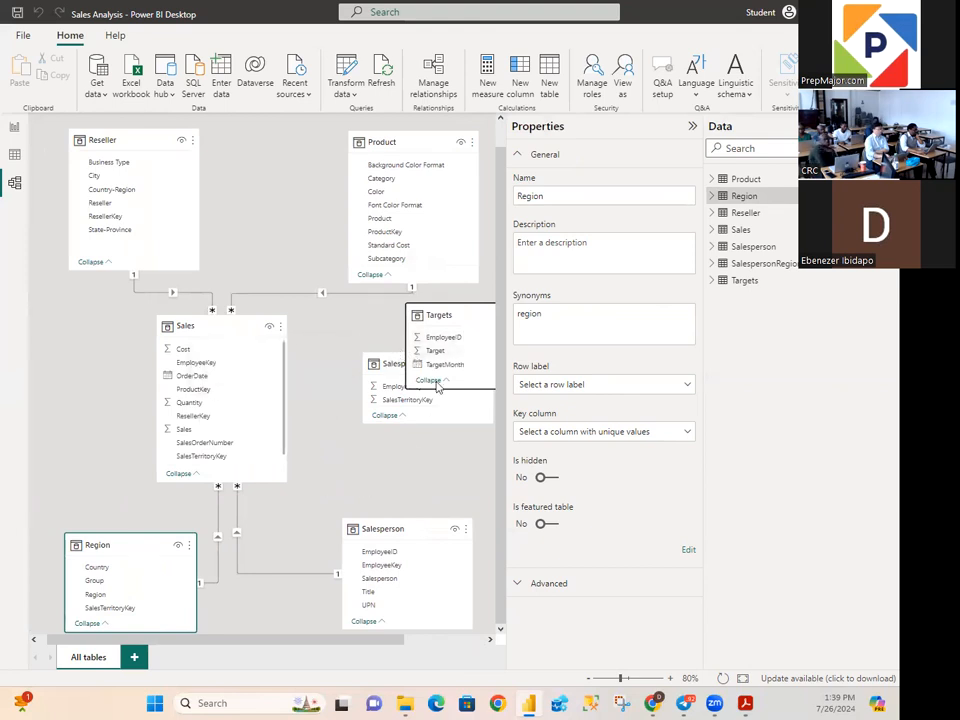
{"action": "left_click_drag", "start_coordinate": [391, 364], "coordinate": [379, 419]}
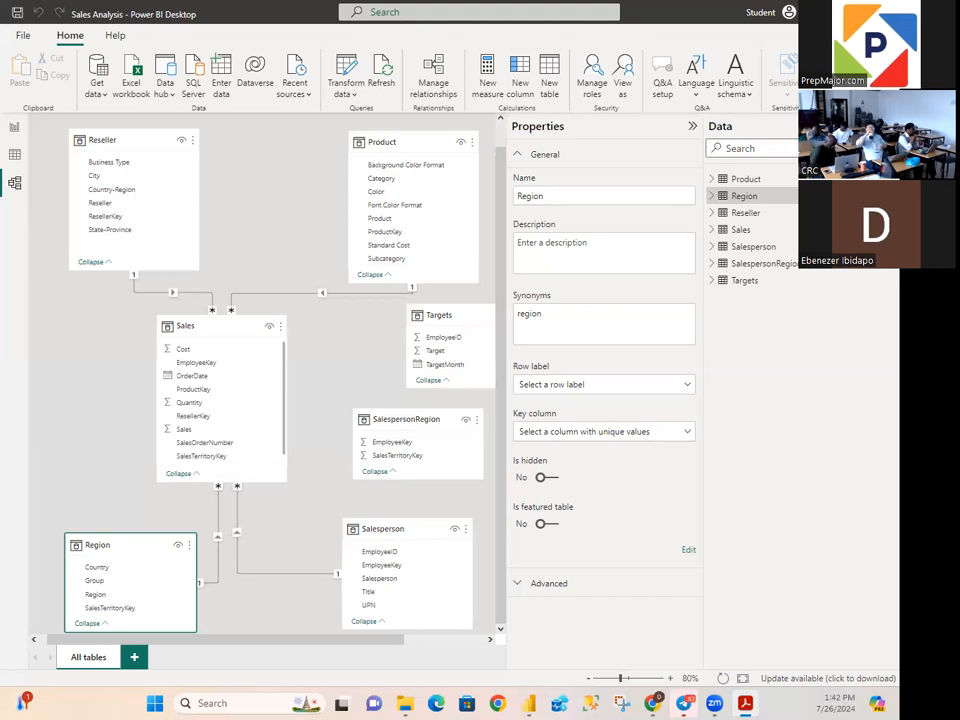
{"action": "left_click", "coordinate": [712, 180]}
{"action": "left_click", "coordinate": [712, 180]}
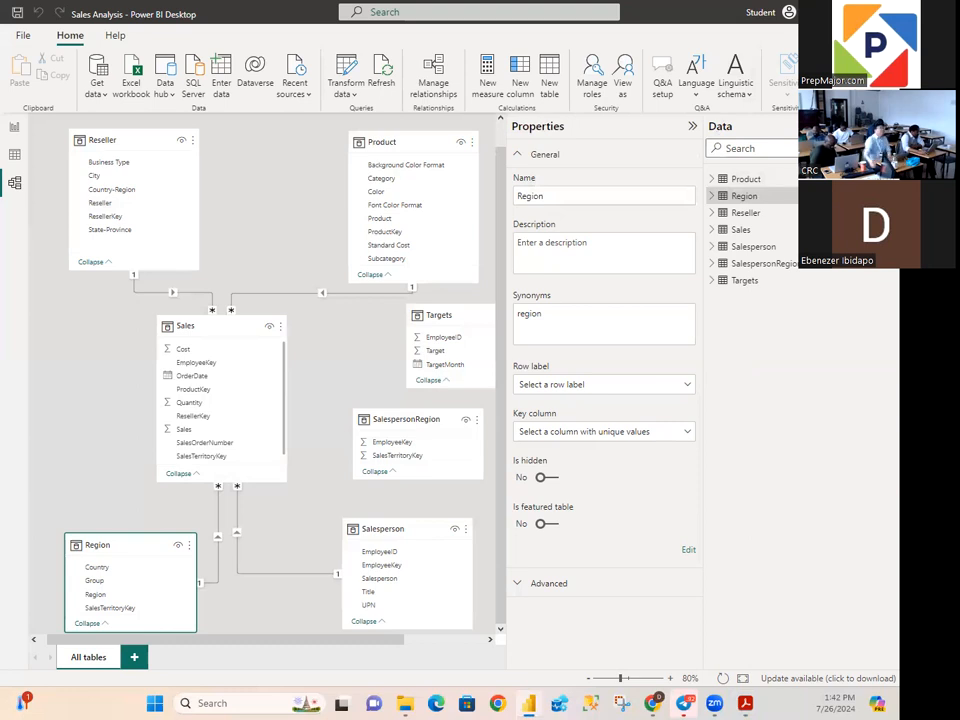
{"action": "left_click", "coordinate": [14, 128]}
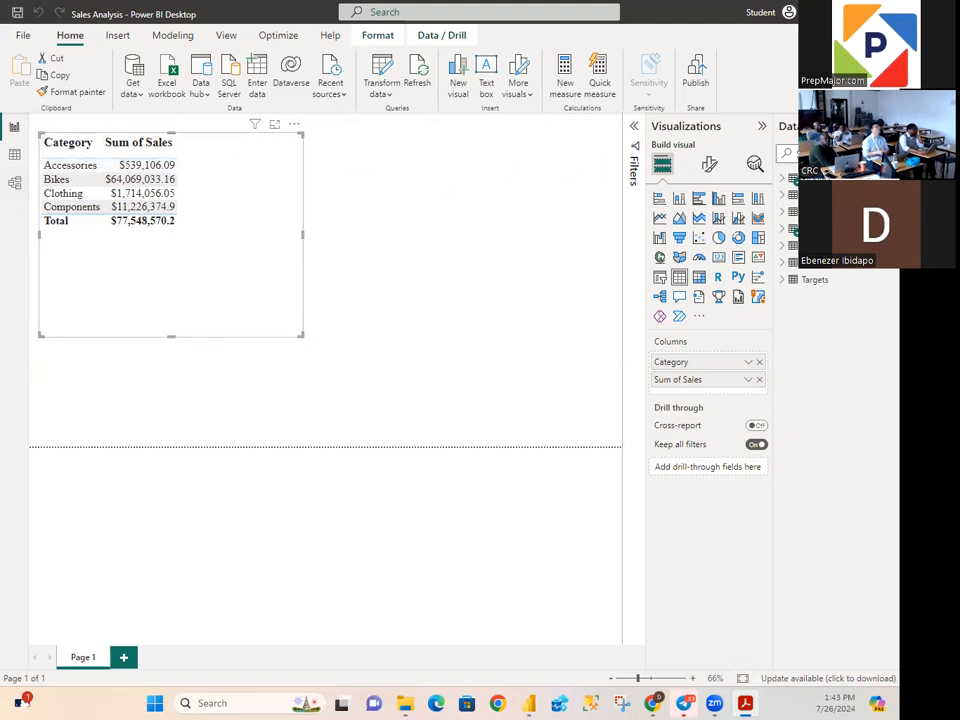
{"action": "left_click", "coordinate": [18, 193]}
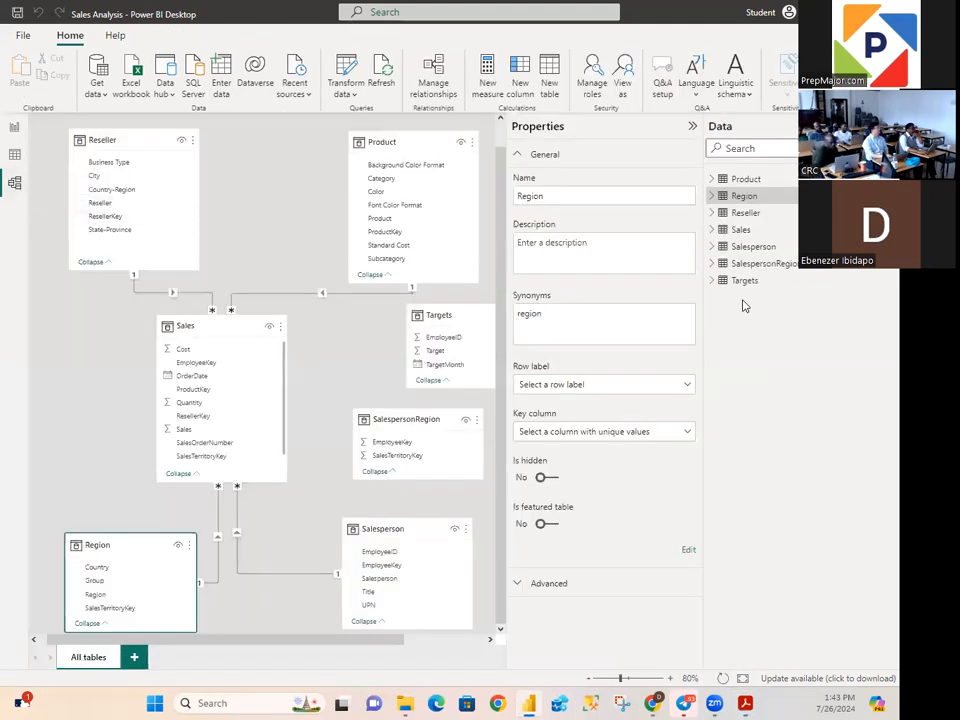
Step: Create a hierarchy from the Product table's Category column and open the hierarchy's name for editing
{"action": "left_click", "coordinate": [711, 180]}
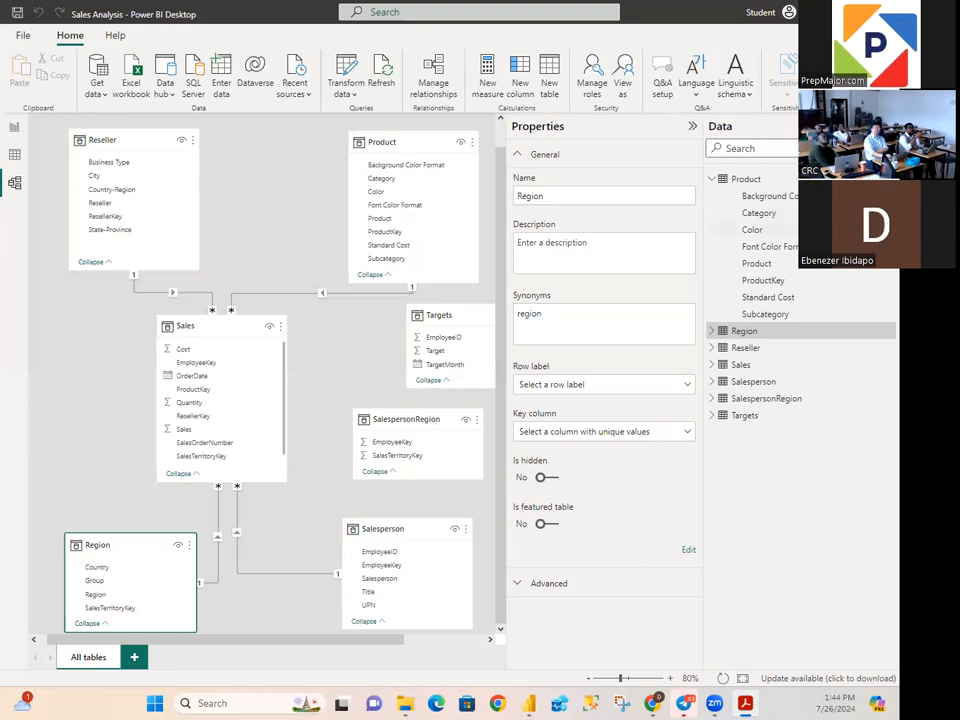
{"action": "right_click", "coordinate": [771, 213]}
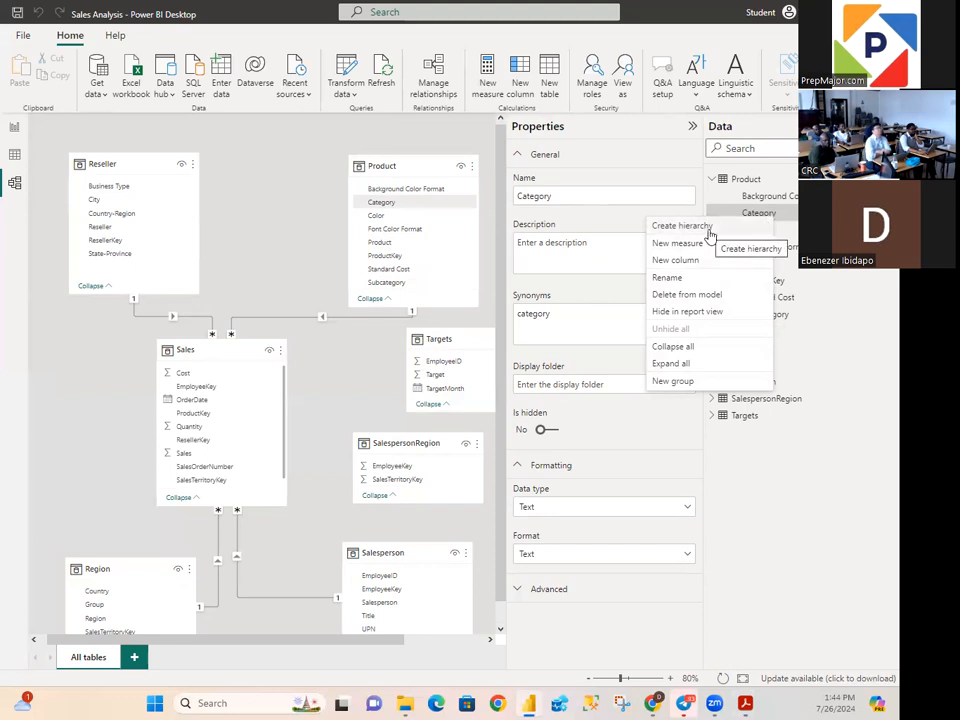
{"action": "key", "text": "Escape"}
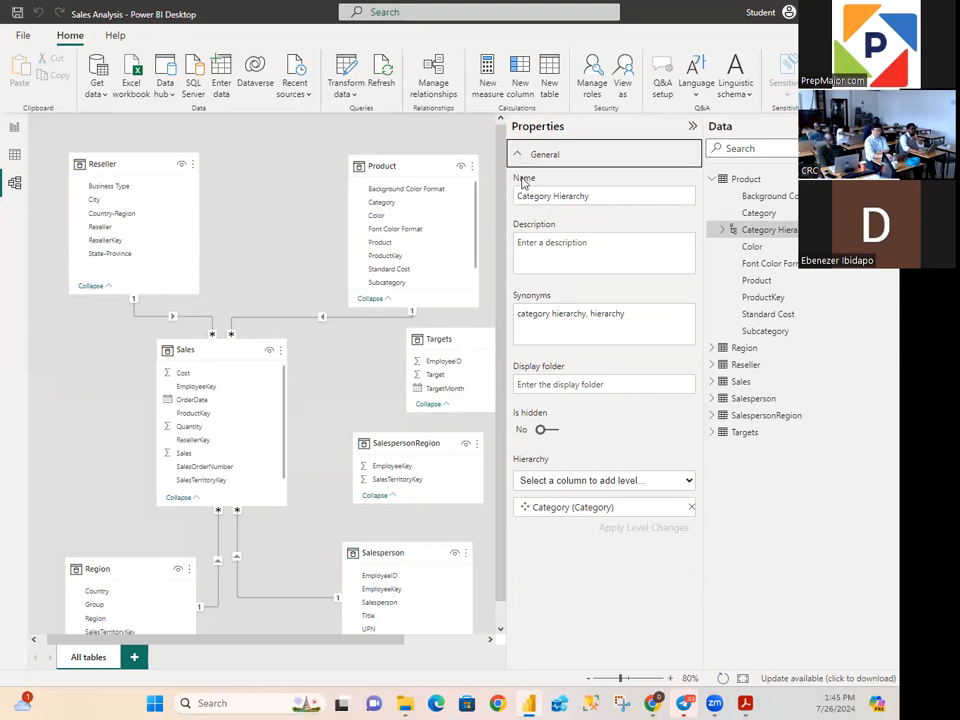
{"action": "left_click", "coordinate": [595, 196]}
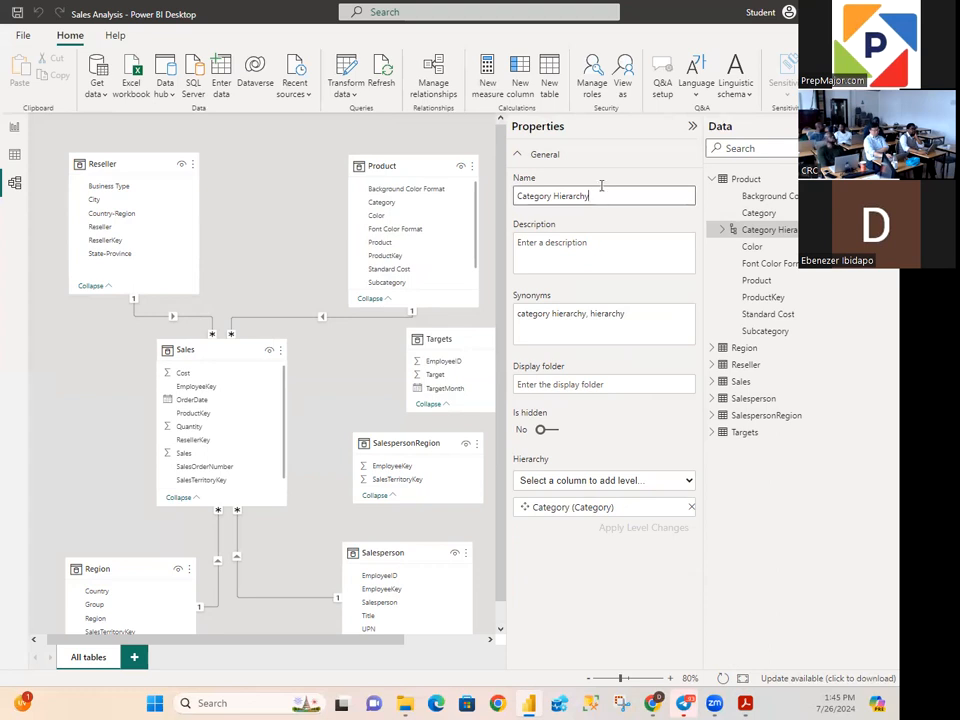
Step: Rename the Category Hierarchy in the Product table to Products
{"action": "key", "text": "BackSpace"}
{"action": "key", "text": "BackSpace"}
{"action": "key", "text": "BackSpace"}
{"action": "key", "text": "BackSpace"}
{"action": "key", "text": "BackSpace"}
{"action": "key", "text": "BackSpace"}
{"action": "key", "text": "BackSpace"}
{"action": "key", "text": "BackSpace"}
{"action": "key", "text": "BackSpace"}
{"action": "key", "text": "BackSpace"}
{"action": "key", "text": "BackSpace"}
{"action": "key", "text": "BackSpace"}
{"action": "key", "text": "BackSpace"}
{"action": "key", "text": "BackSpace"}
{"action": "key", "text": "BackSpace"}
{"action": "key", "text": "BackSpace"}
{"action": "key", "text": "BackSpace"}
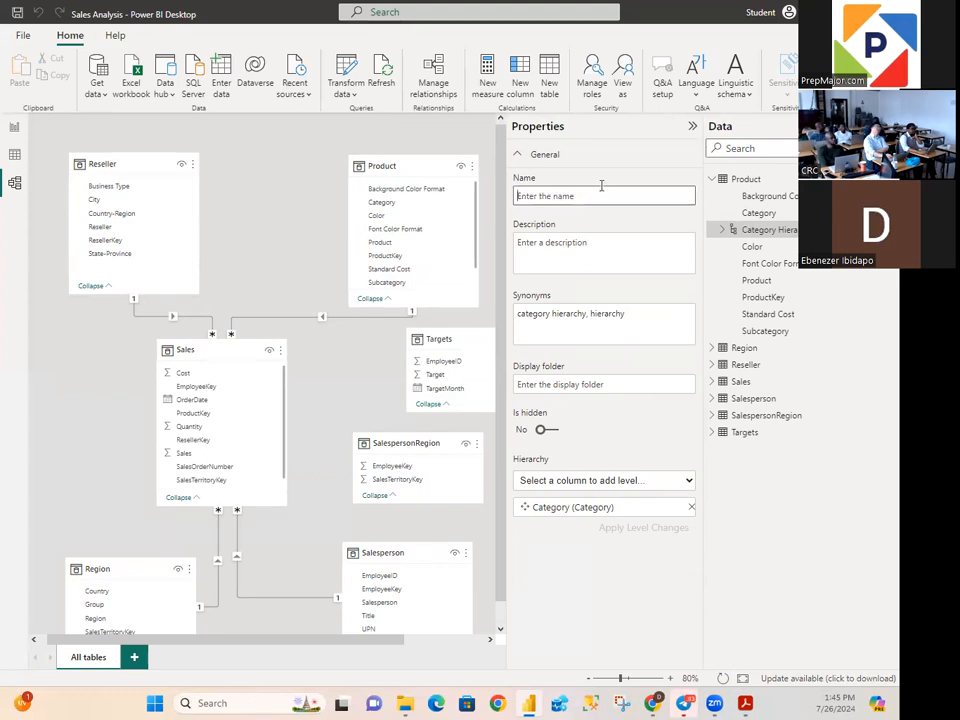
{"action": "type", "text": "Pro"}
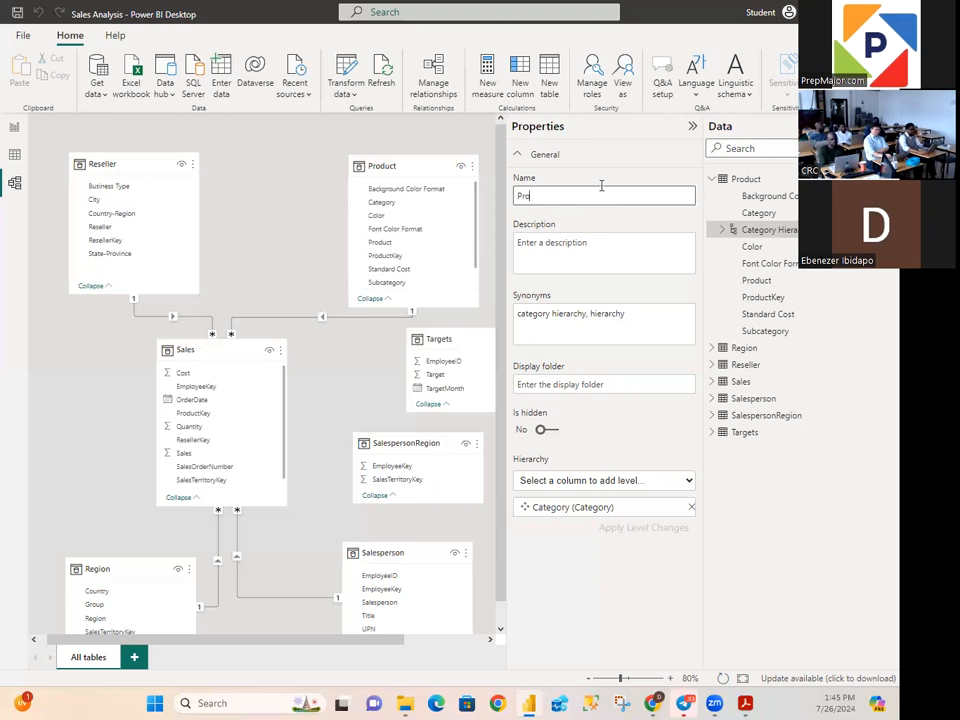
{"action": "type", "text": "ducs"}
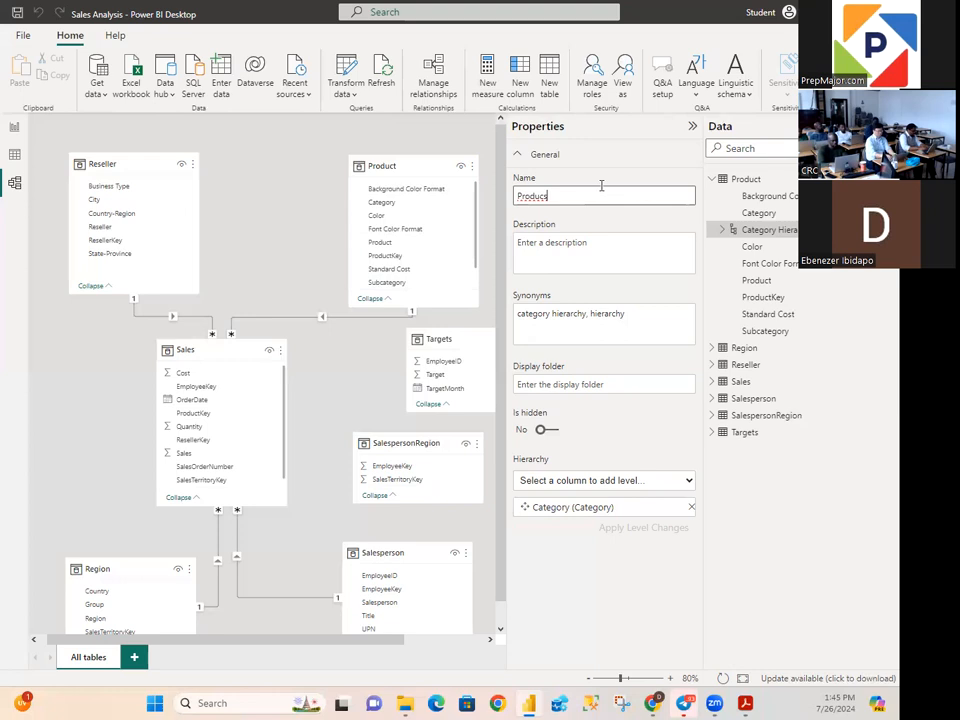
{"action": "key", "text": "BackSpace"}
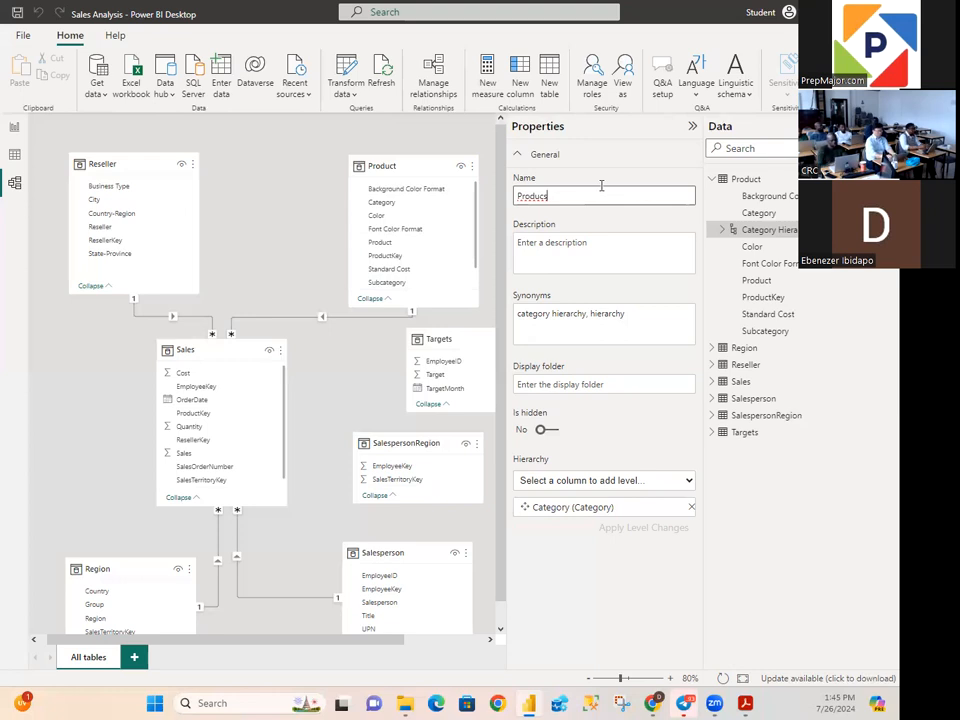
{"action": "type", "text": "ts"}
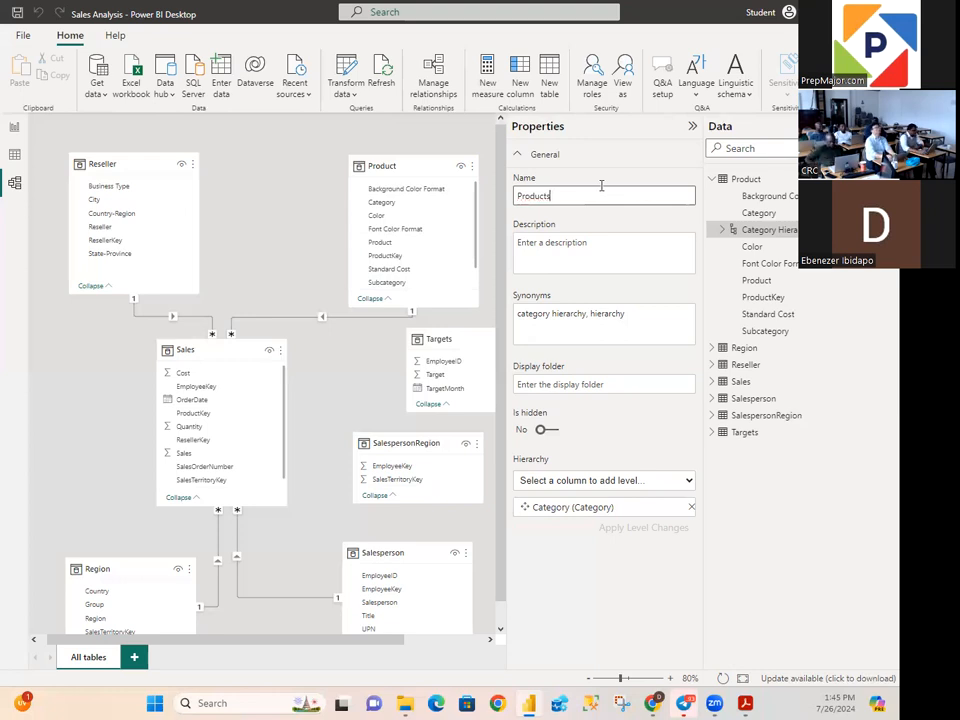
{"action": "key", "text": "Return"}
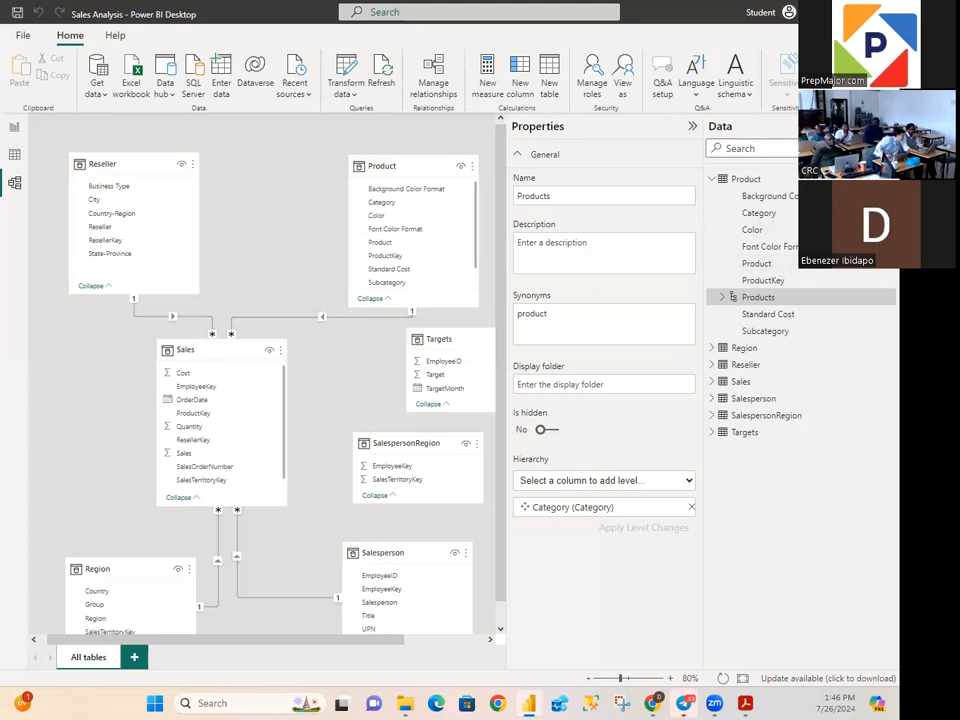
{"action": "left_click", "coordinate": [685, 703]}
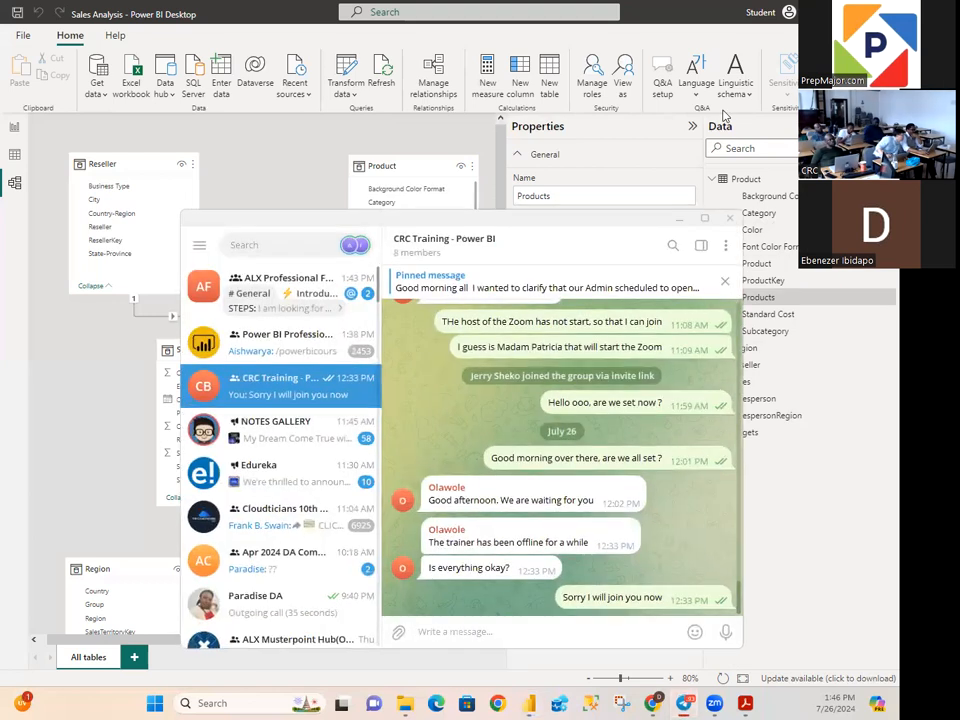
{"action": "left_click", "coordinate": [677, 218]}
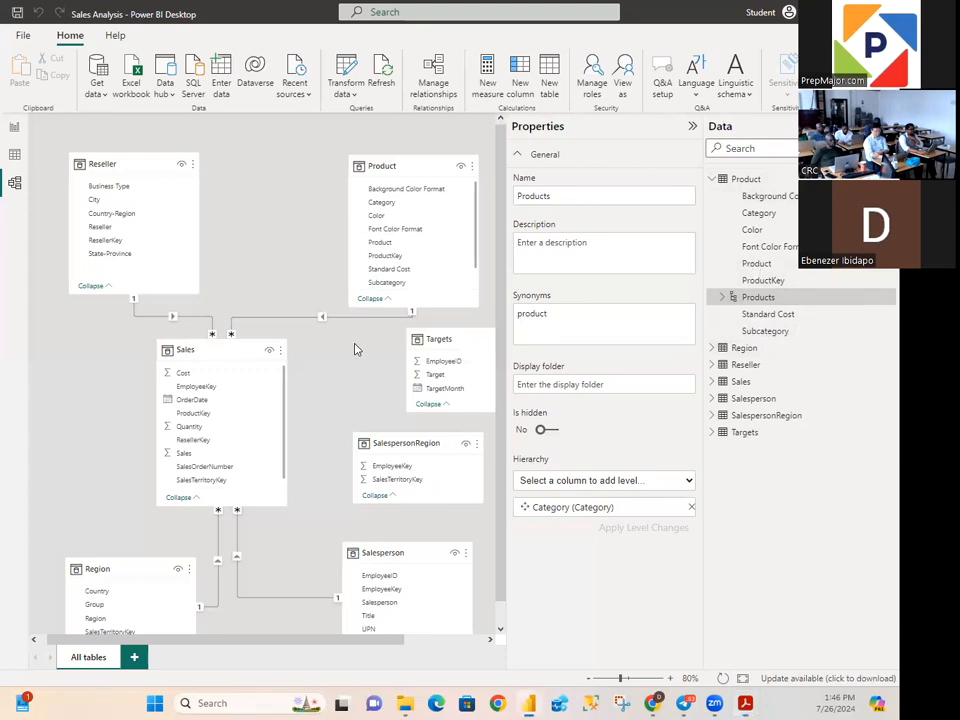
Step: Add Subcategory and Product as levels below Category in the Products hierarchy, apply the level changes and expand the hierarchy
{"action": "left_click", "coordinate": [613, 491]}
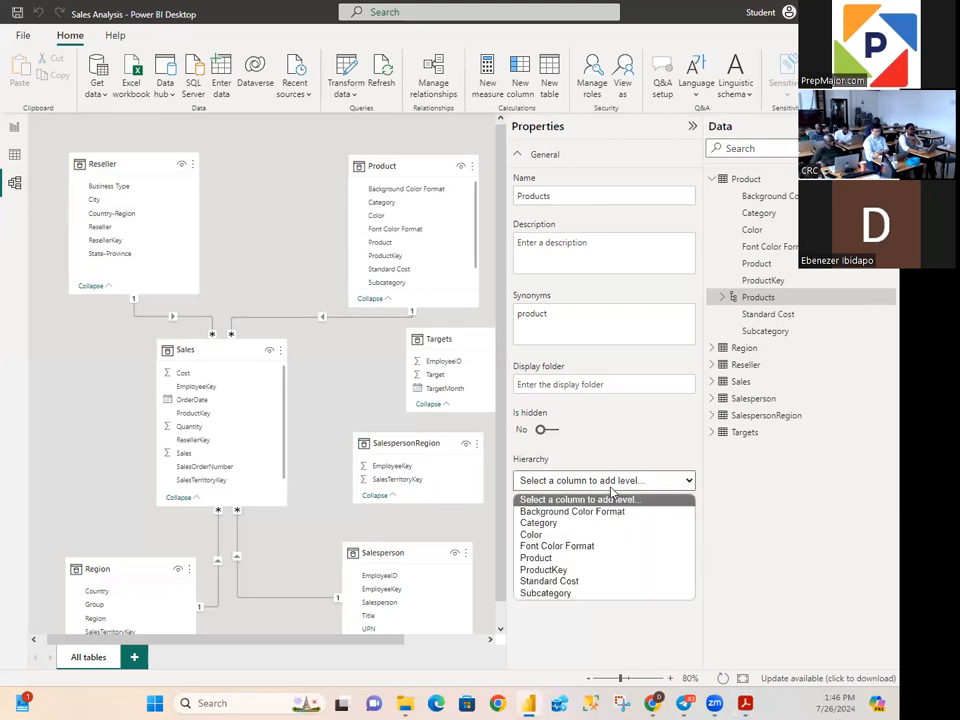
{"action": "left_click", "coordinate": [545, 593]}
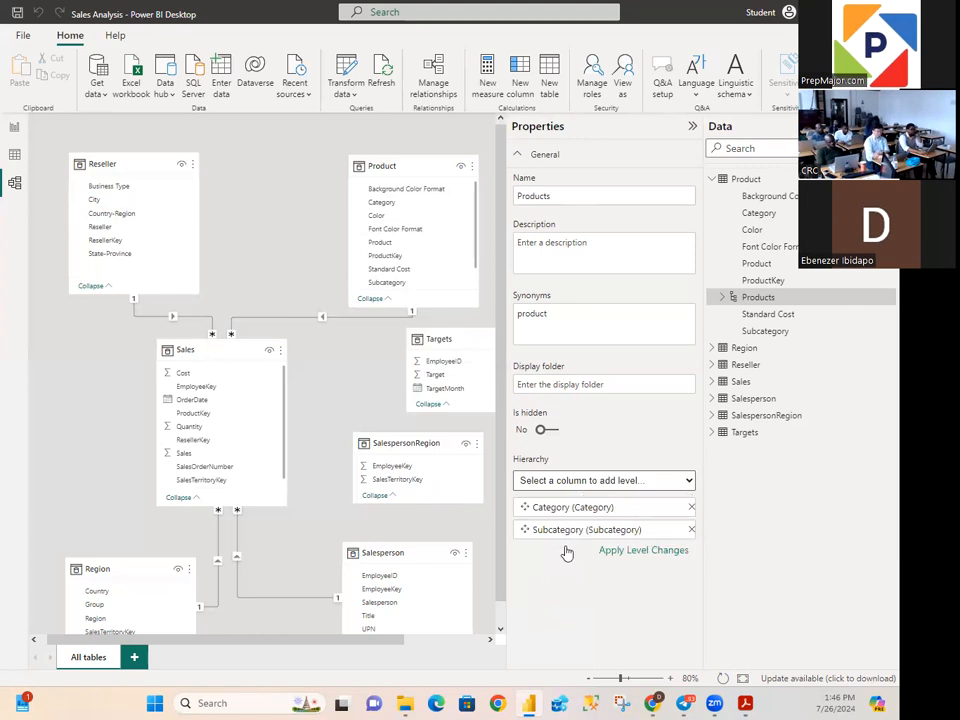
{"action": "left_click", "coordinate": [590, 484]}
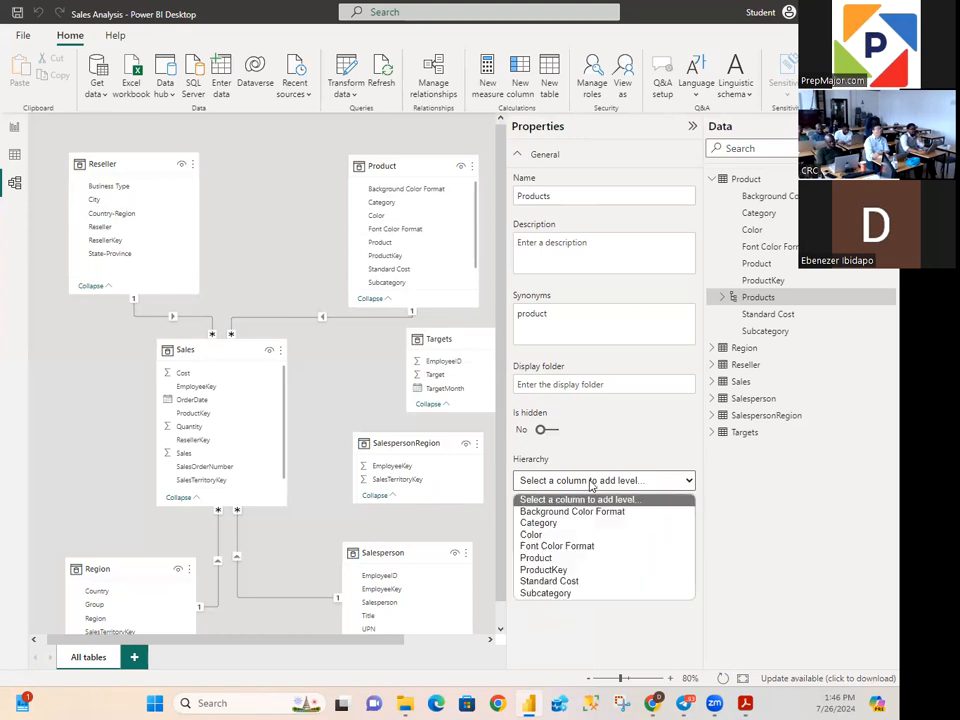
{"action": "left_click", "coordinate": [547, 560]}
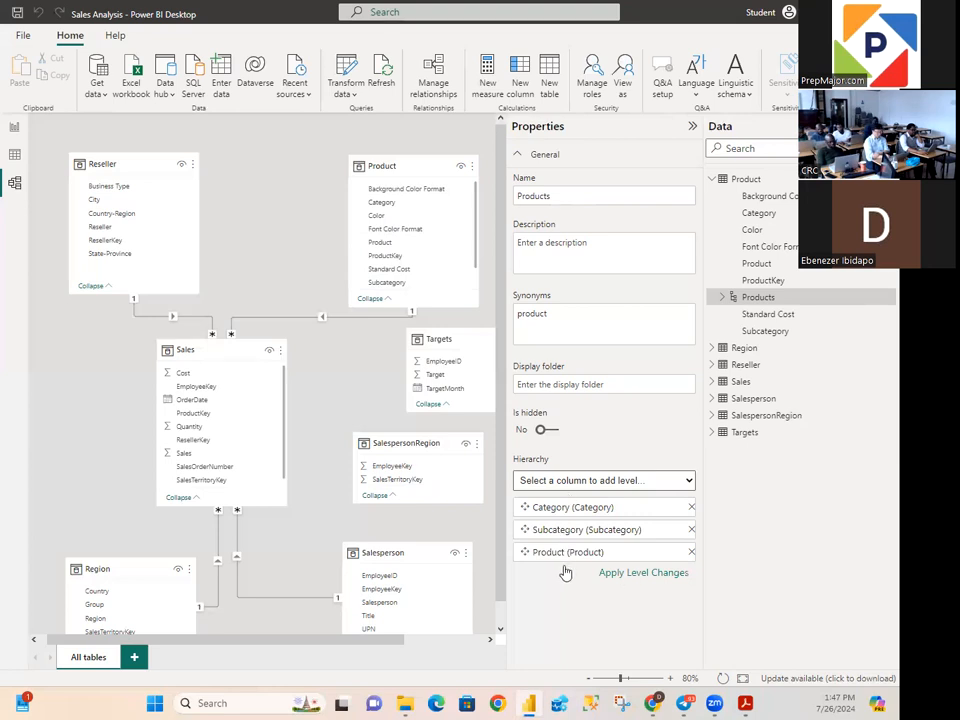
{"action": "left_click", "coordinate": [613, 575]}
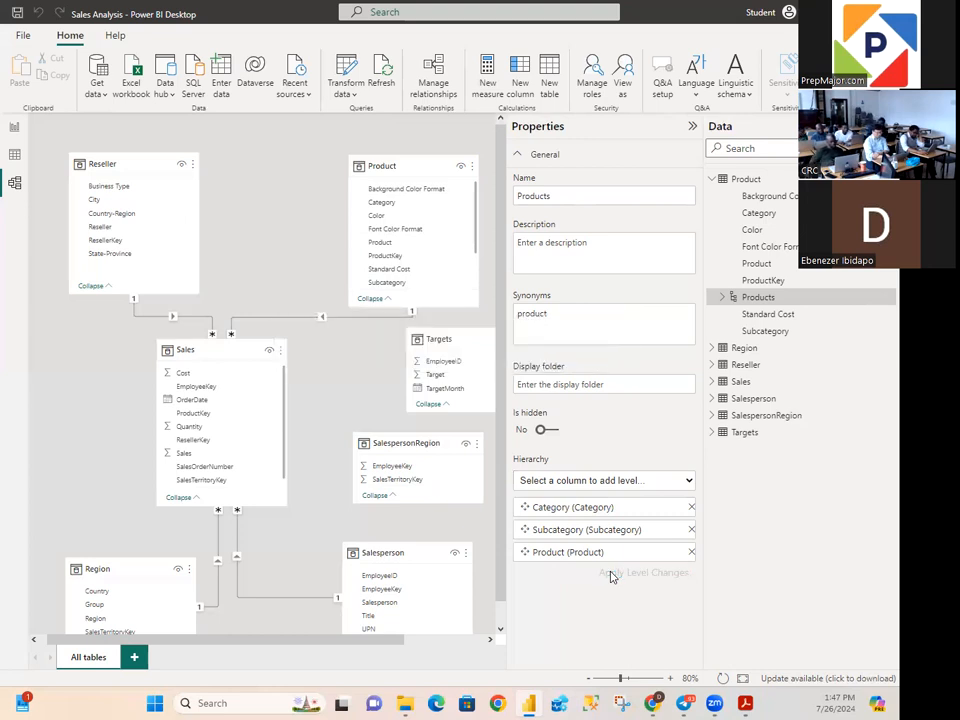
{"action": "left_click", "coordinate": [723, 298]}
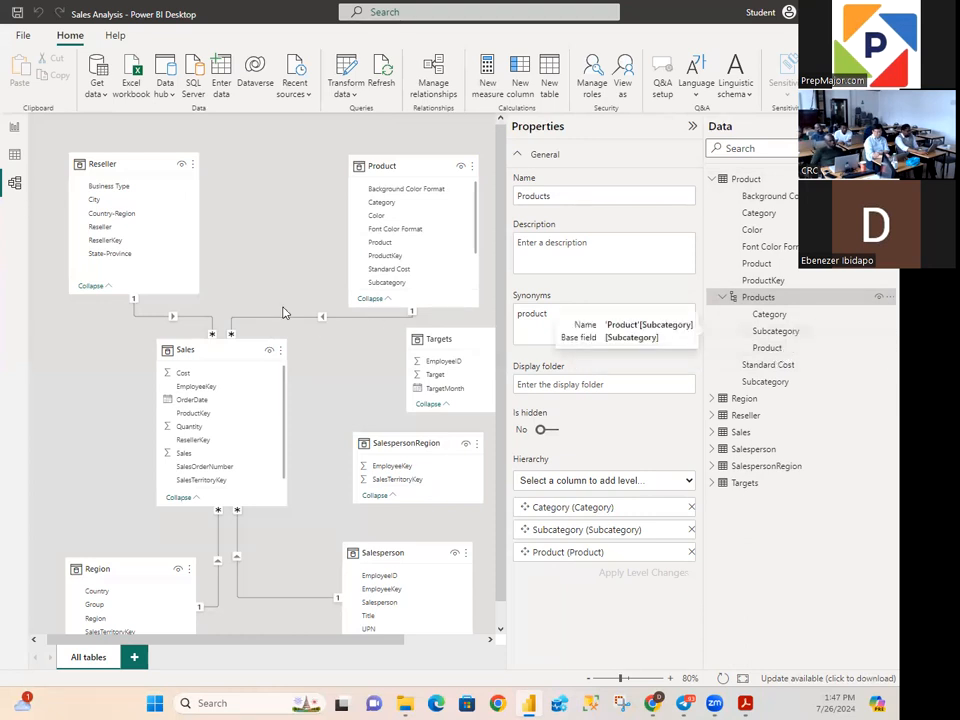
Step: Switch to the report view and narrow the table of sales by category to fit its two columns
{"action": "left_click", "coordinate": [15, 127]}
{"action": "left_click_drag", "start_coordinate": [303, 231], "coordinate": [178, 234]}
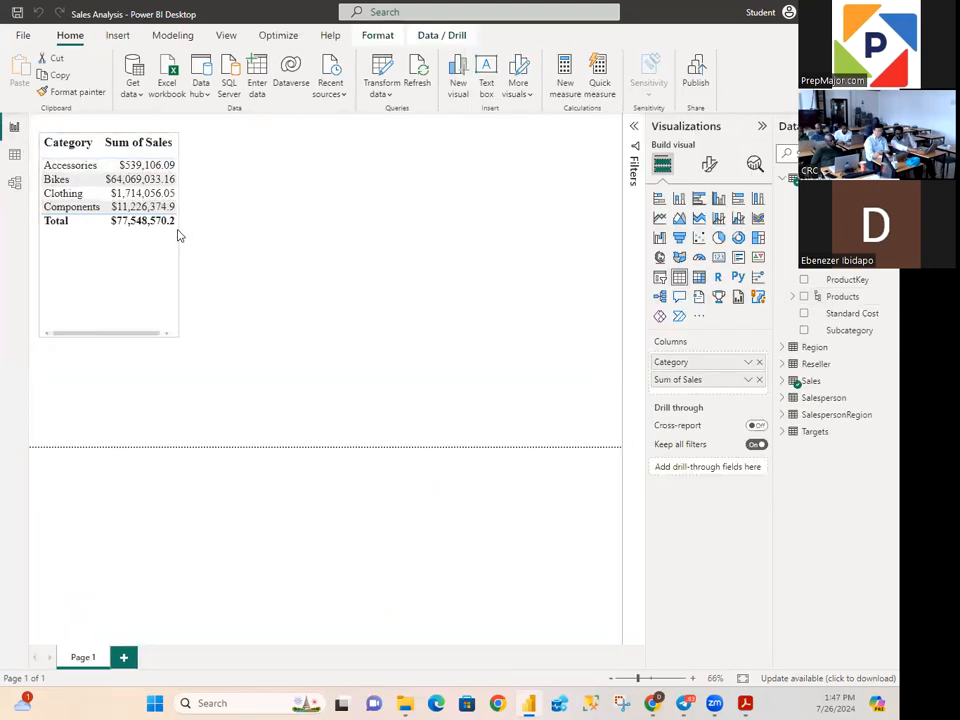
{"action": "left_click", "coordinate": [465, 257]}
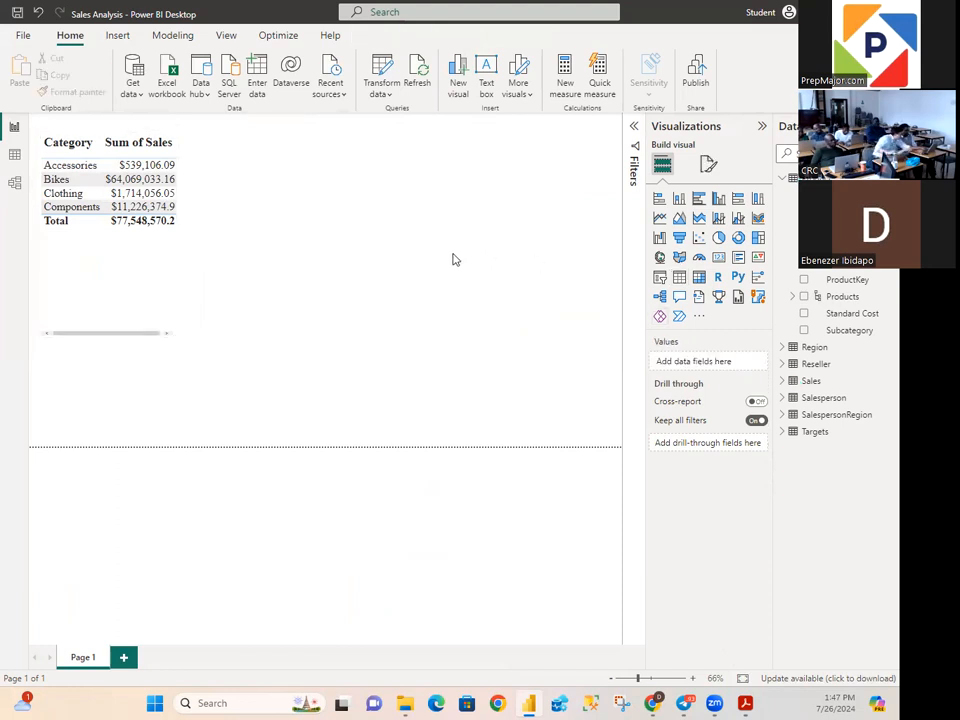
Step: Add an empty matrix visual, place it beside the category sales table and enlarge it
{"action": "left_click", "coordinate": [699, 279]}
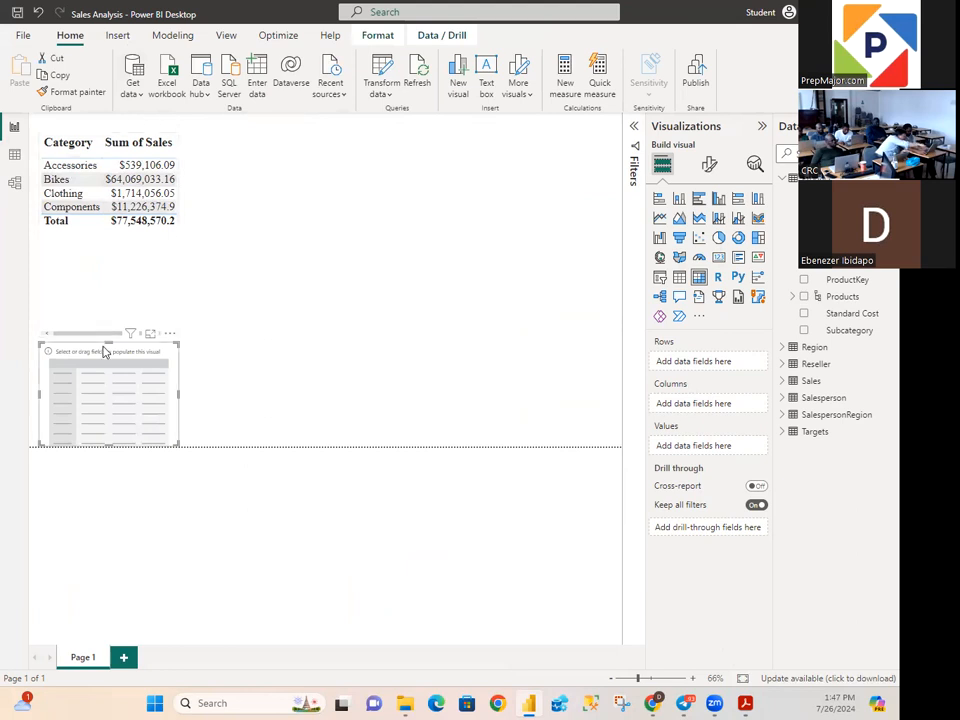
{"action": "left_click_drag", "start_coordinate": [103, 351], "coordinate": [272, 150]}
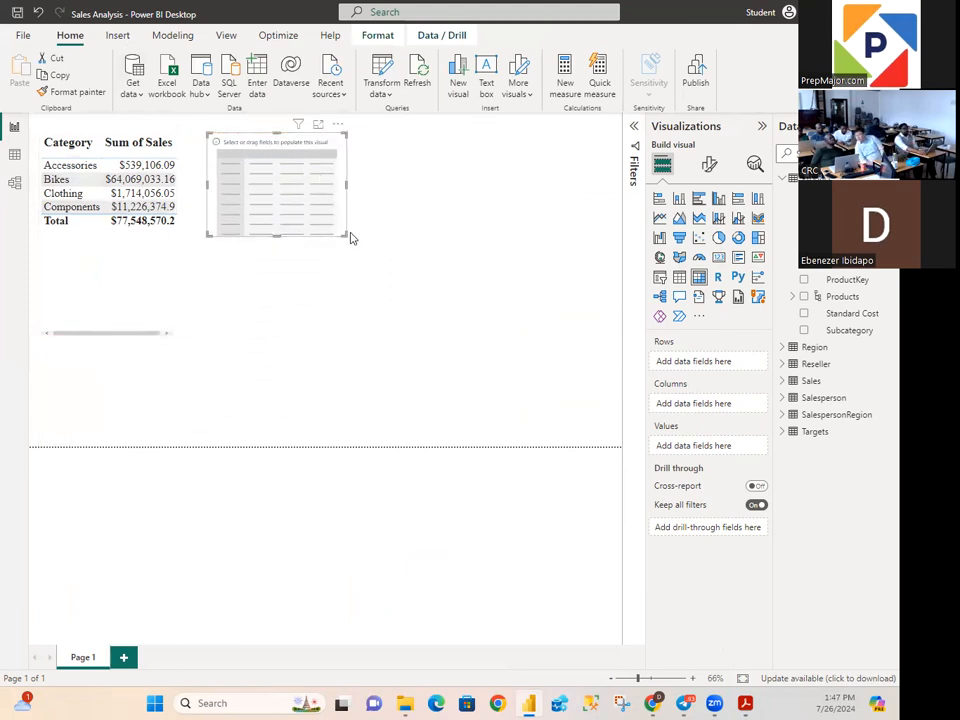
{"action": "left_click_drag", "start_coordinate": [342, 234], "coordinate": [494, 381]}
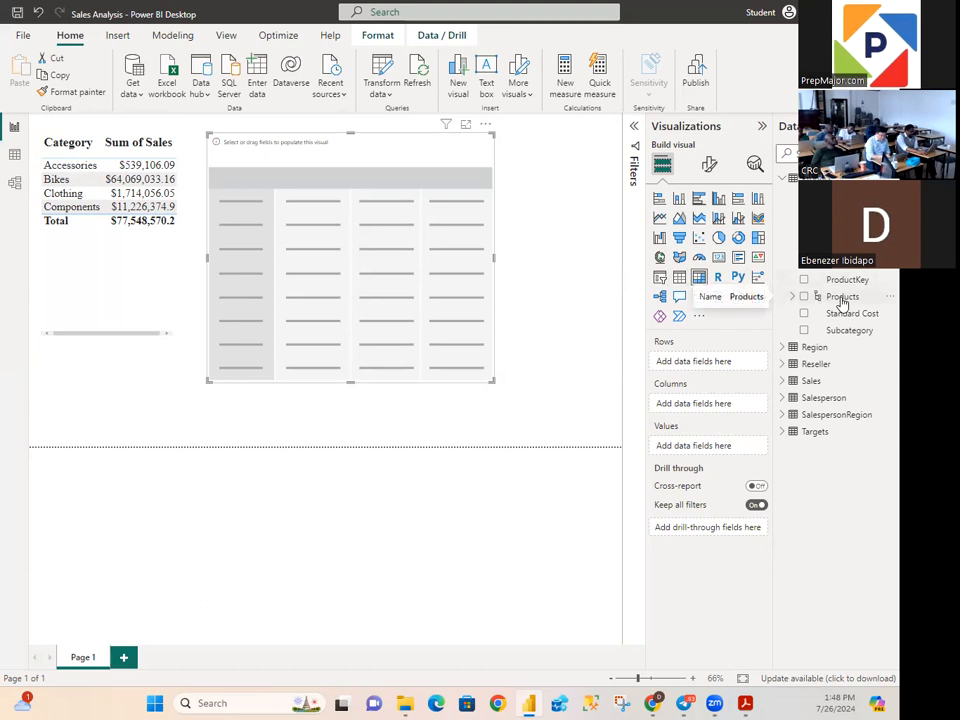
Step: Examine the levels of the Products hierarchy in the report's field list and in the model view
{"action": "left_click", "coordinate": [793, 298]}
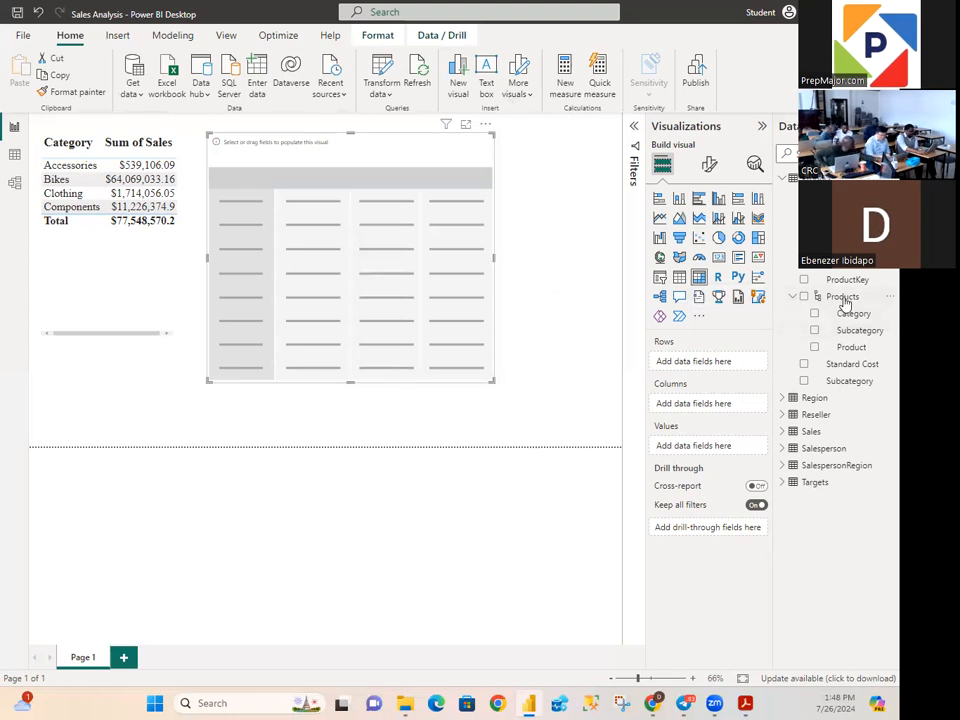
{"action": "left_click", "coordinate": [843, 298]}
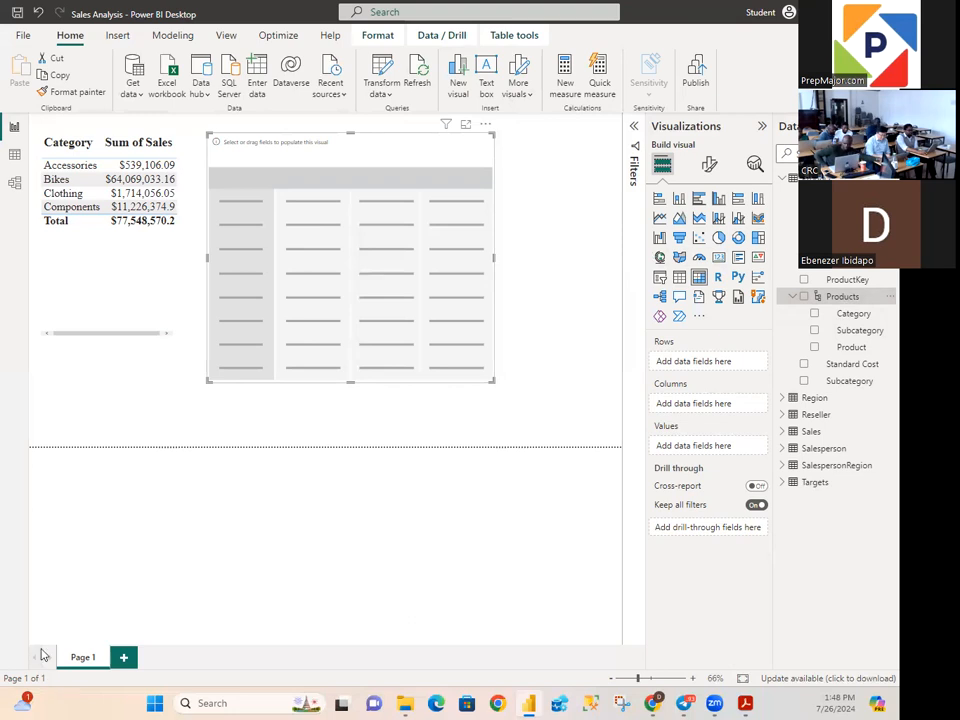
{"action": "left_click", "coordinate": [15, 184]}
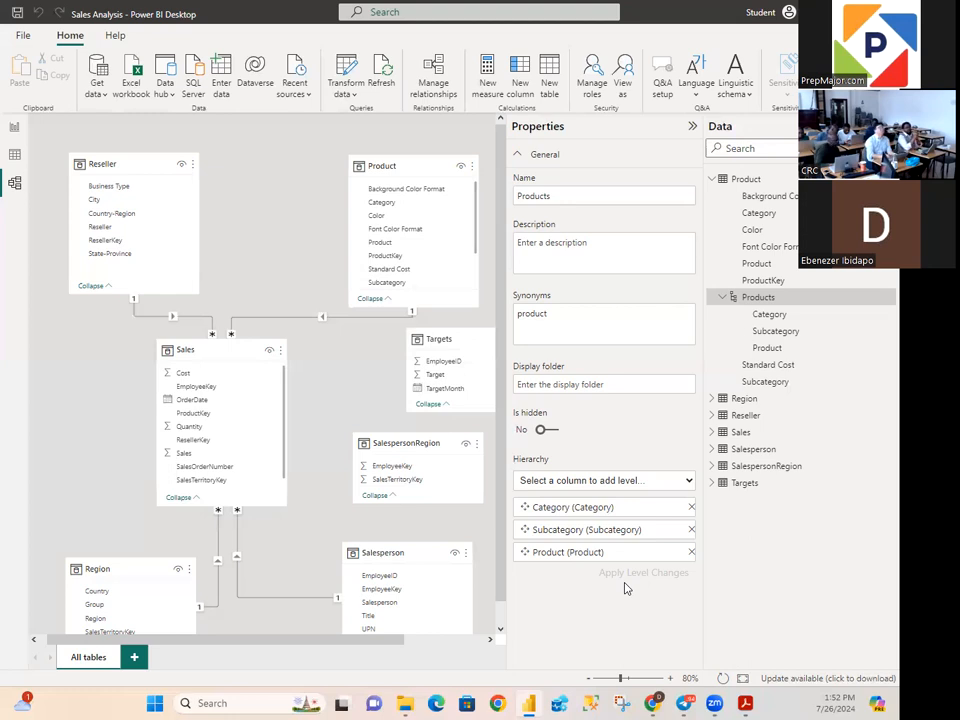
{"action": "left_click", "coordinate": [722, 299]}
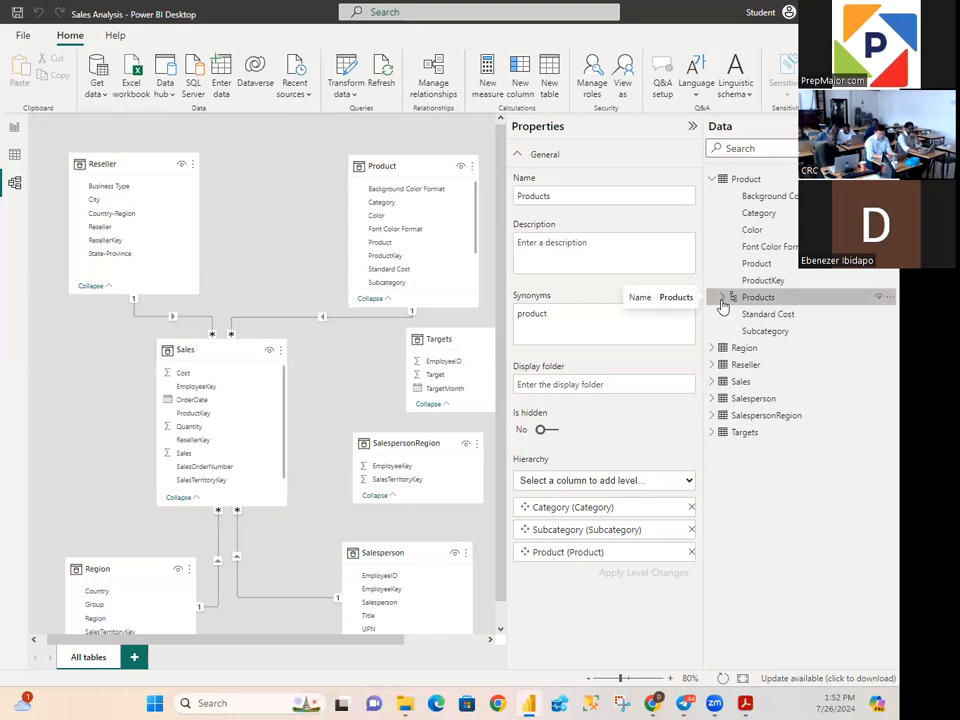
{"action": "left_click", "coordinate": [722, 304]}
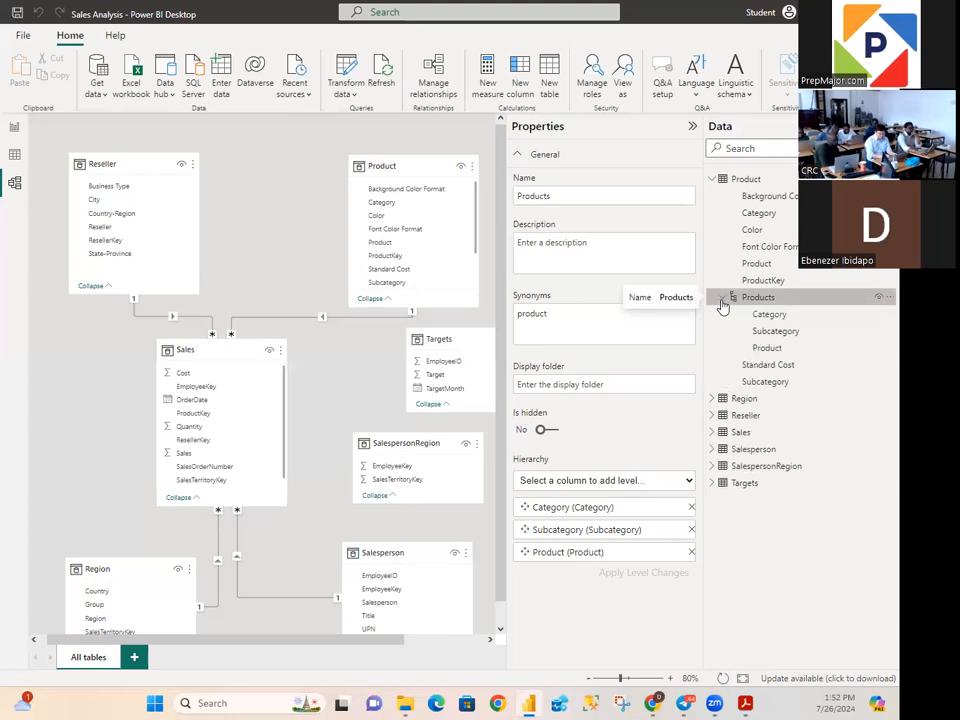
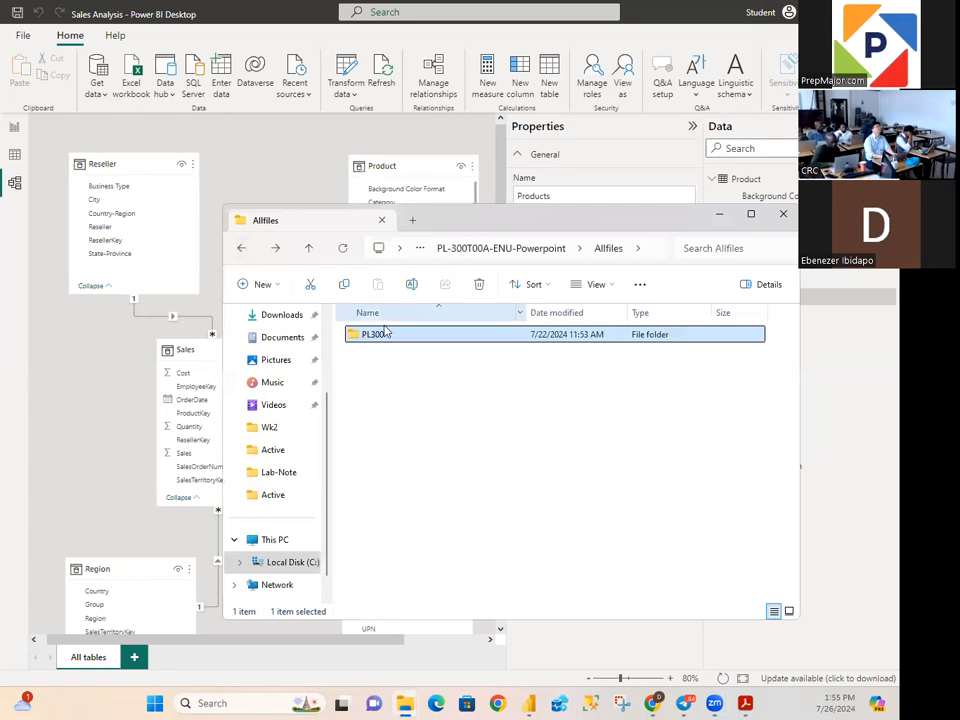
Step: View the Active folder inside Allfiles > PL300 > MySolution under PL-300T00A-ENU-Powerpoint, and minimize the file window
{"action": "left_click", "coordinate": [243, 248]}
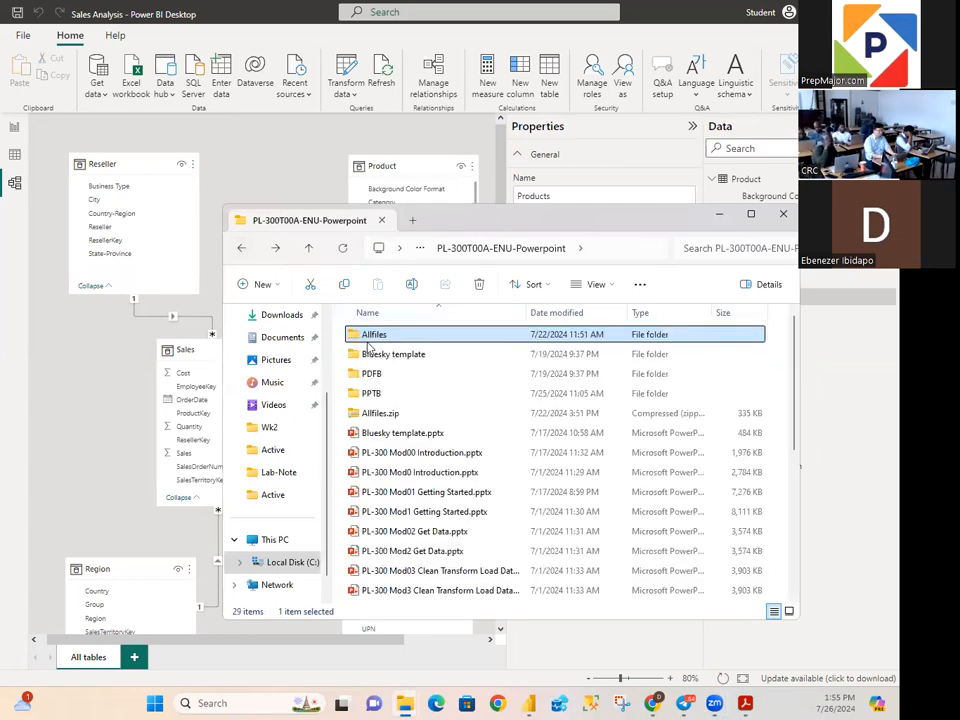
{"action": "double_click", "coordinate": [369, 341]}
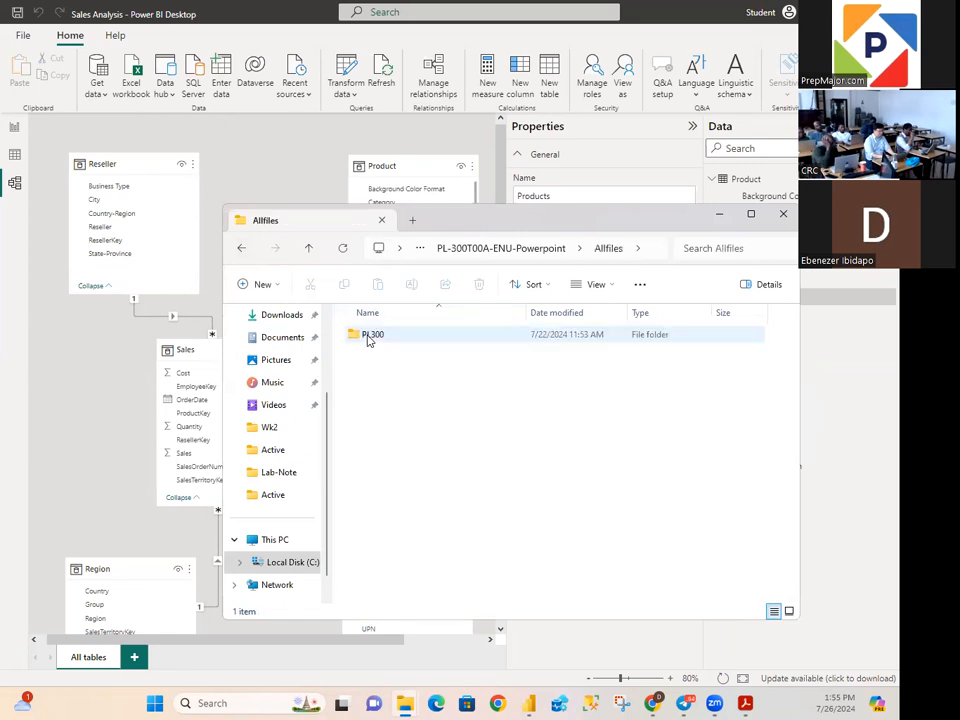
{"action": "double_click", "coordinate": [369, 341]}
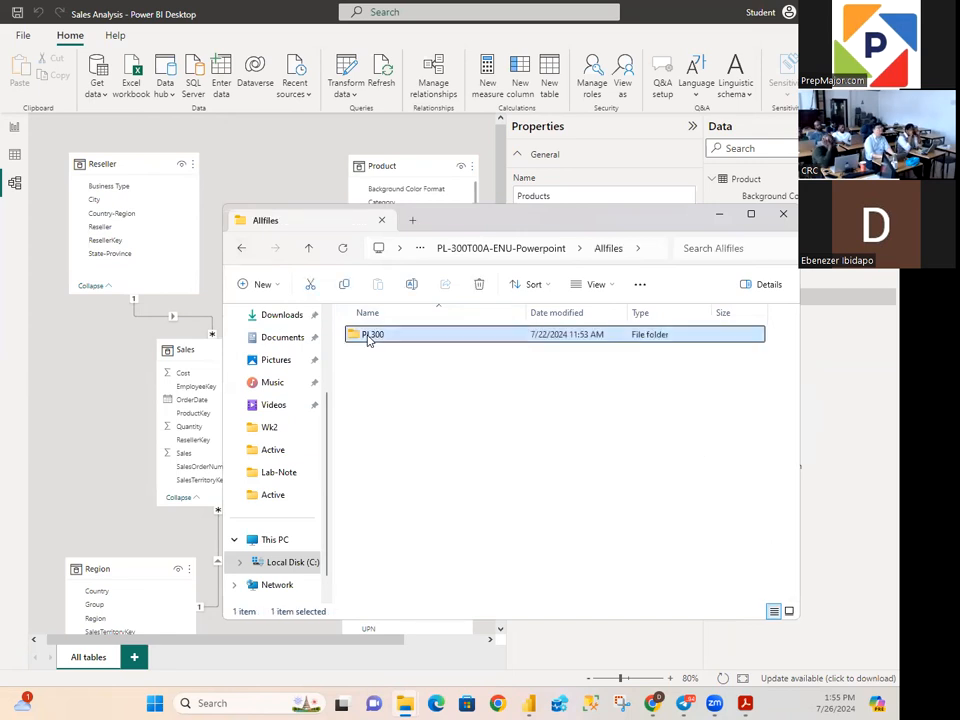
{"action": "double_click", "coordinate": [383, 357]}
{"action": "double_click", "coordinate": [371, 335]}
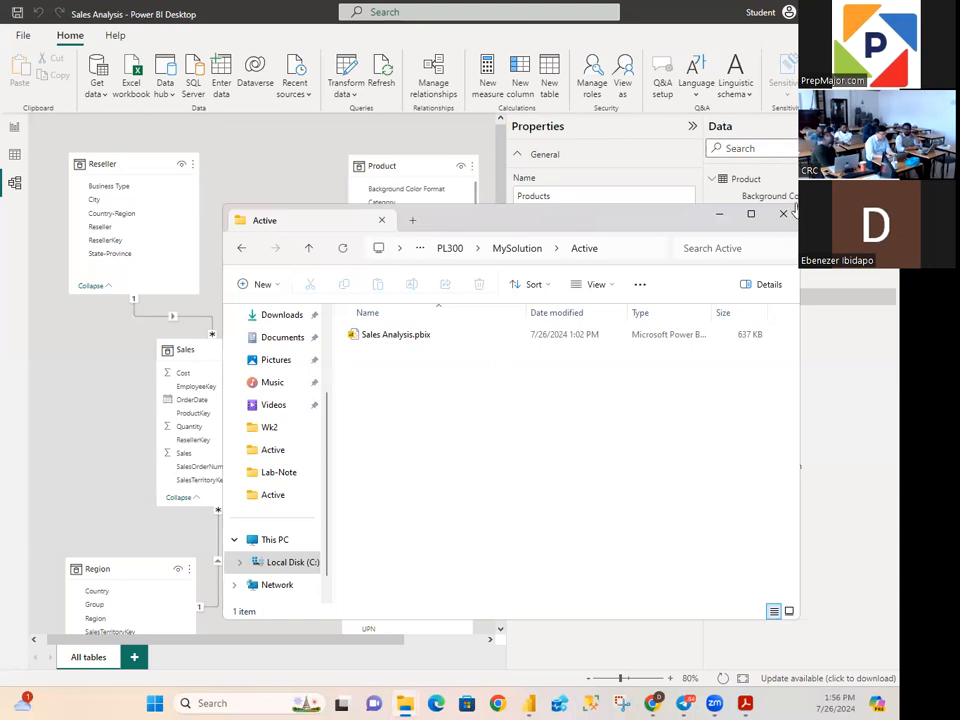
{"action": "left_click", "coordinate": [725, 216]}
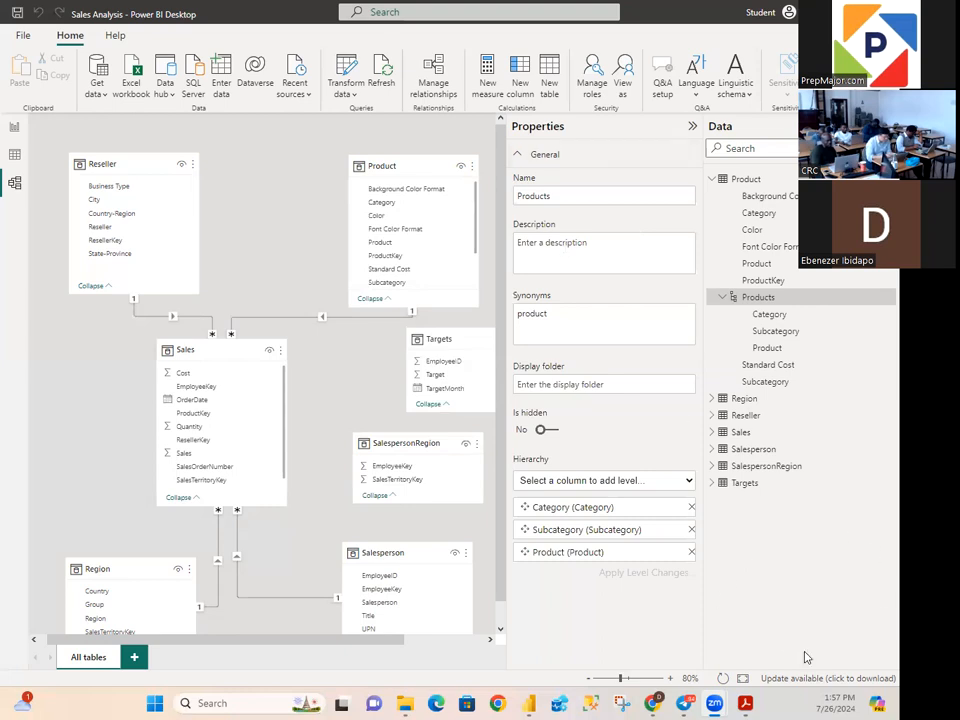
Step: View the Active folder inside PL-300 > Allfiles > PL300 > MySolution under the Power BI folder, and minimize the file window
{"action": "mouse_move", "coordinate": [404, 703]}
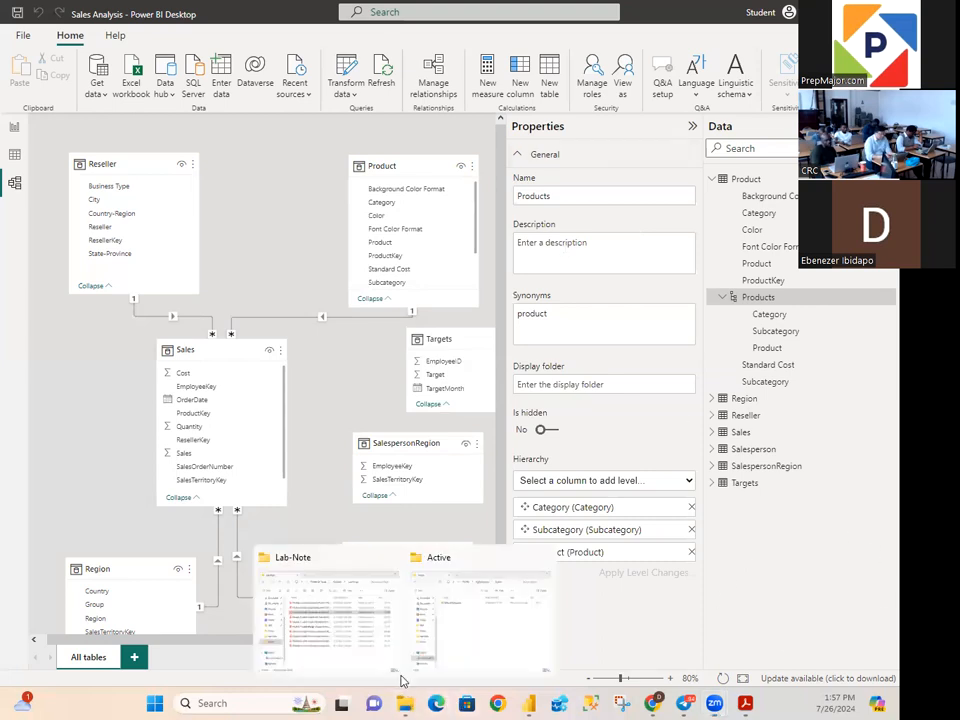
{"action": "left_click", "coordinate": [394, 627]}
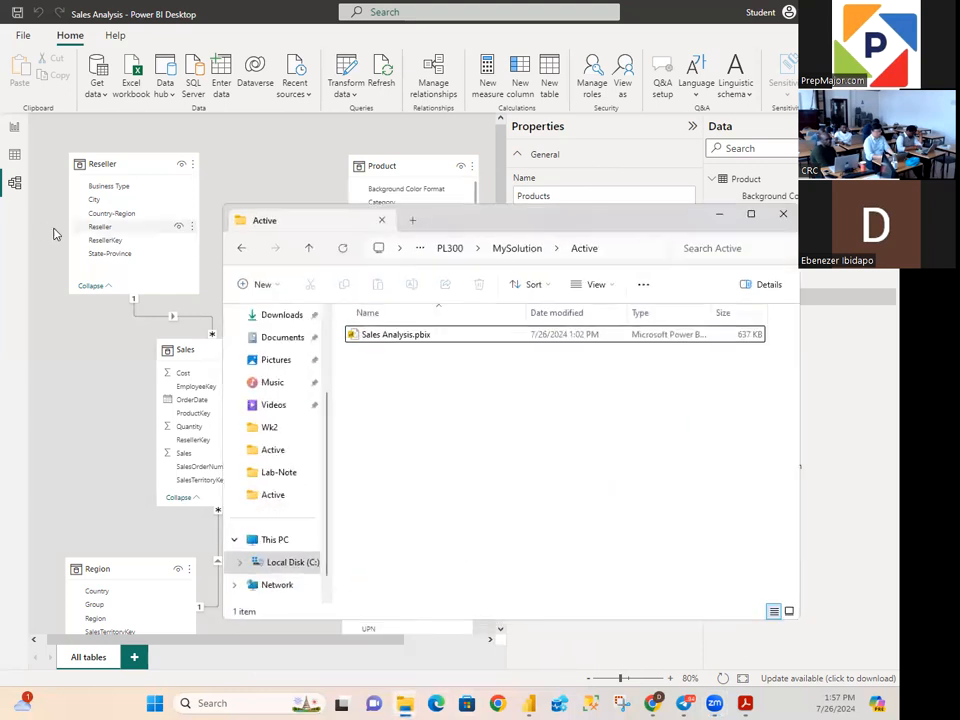
{"action": "left_click", "coordinate": [309, 248]}
{"action": "left_click", "coordinate": [309, 248]}
{"action": "left_click", "coordinate": [309, 248]}
{"action": "left_click", "coordinate": [309, 248]}
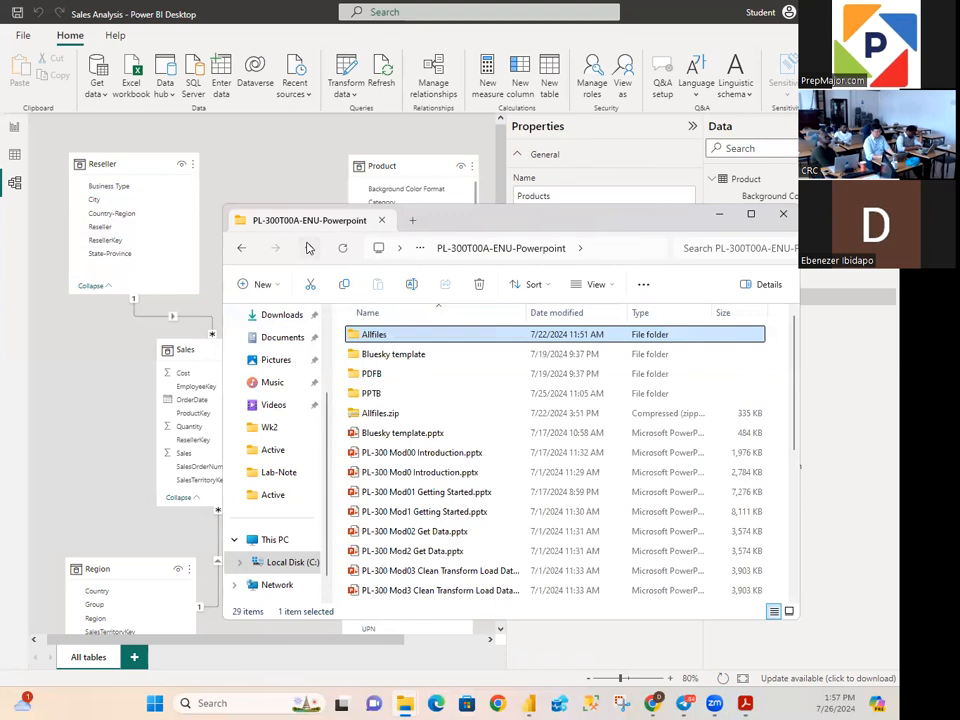
{"action": "left_click", "coordinate": [309, 248]}
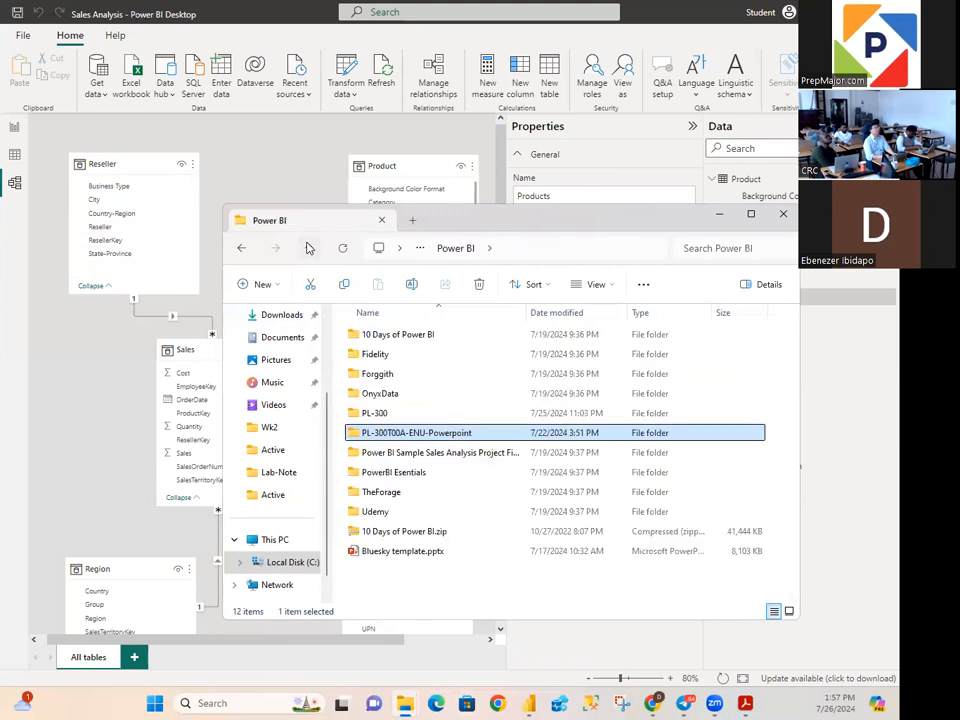
{"action": "double_click", "coordinate": [374, 414]}
{"action": "double_click", "coordinate": [358, 341]}
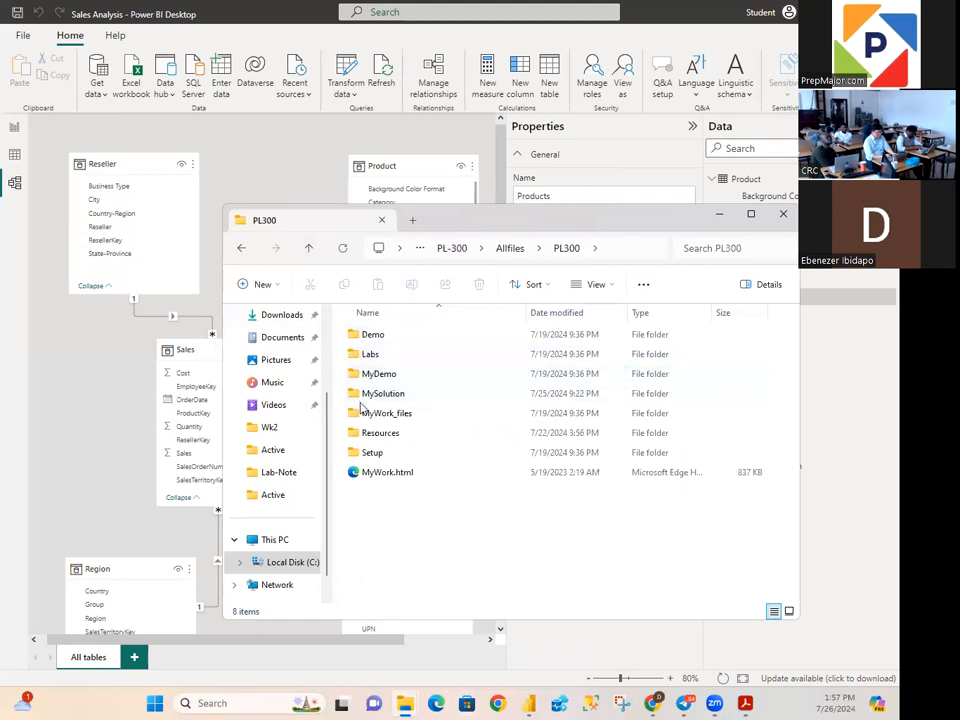
{"action": "double_click", "coordinate": [356, 390]}
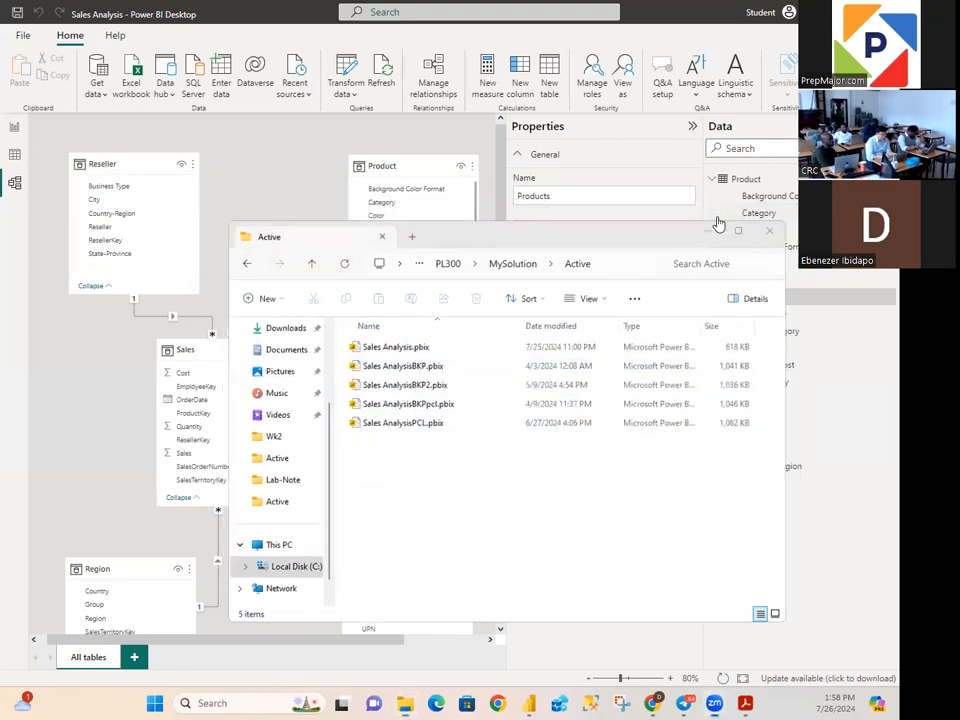
{"action": "left_click", "coordinate": [719, 219]}
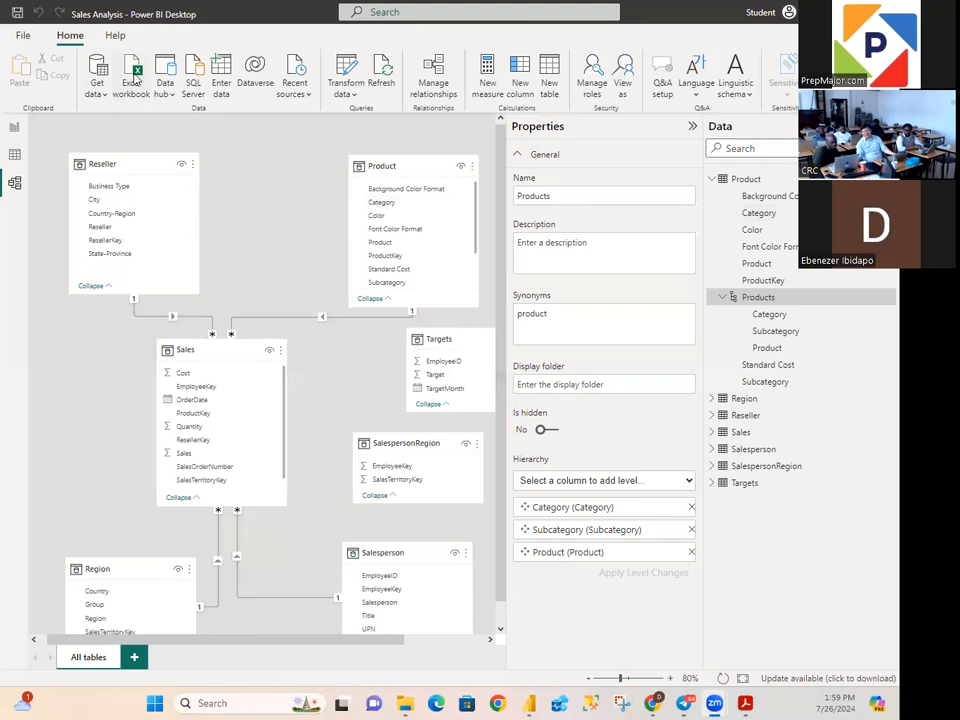
Step: Save the Sales Analysis report under its current name
{"action": "left_click", "coordinate": [21, 37]}
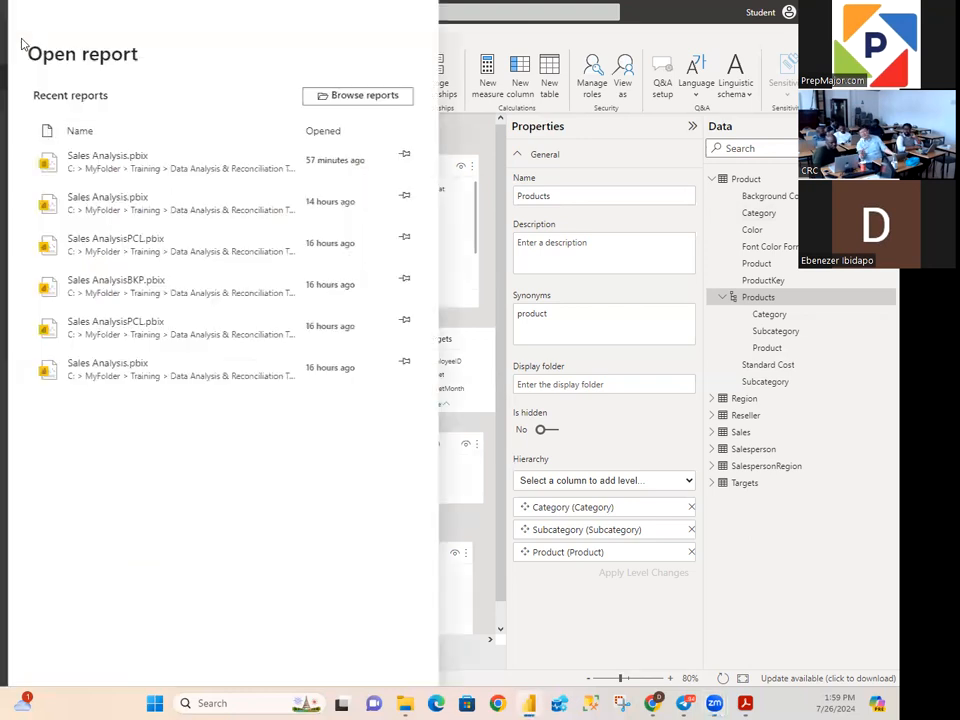
{"action": "left_click", "coordinate": [30, 104]}
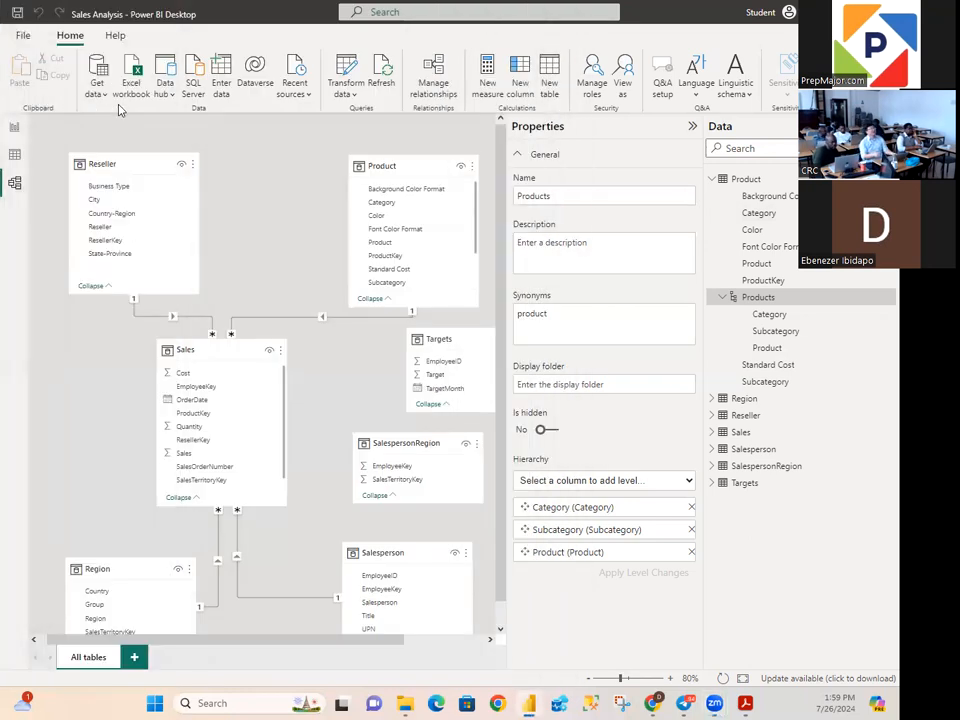
{"action": "left_click", "coordinate": [26, 40]}
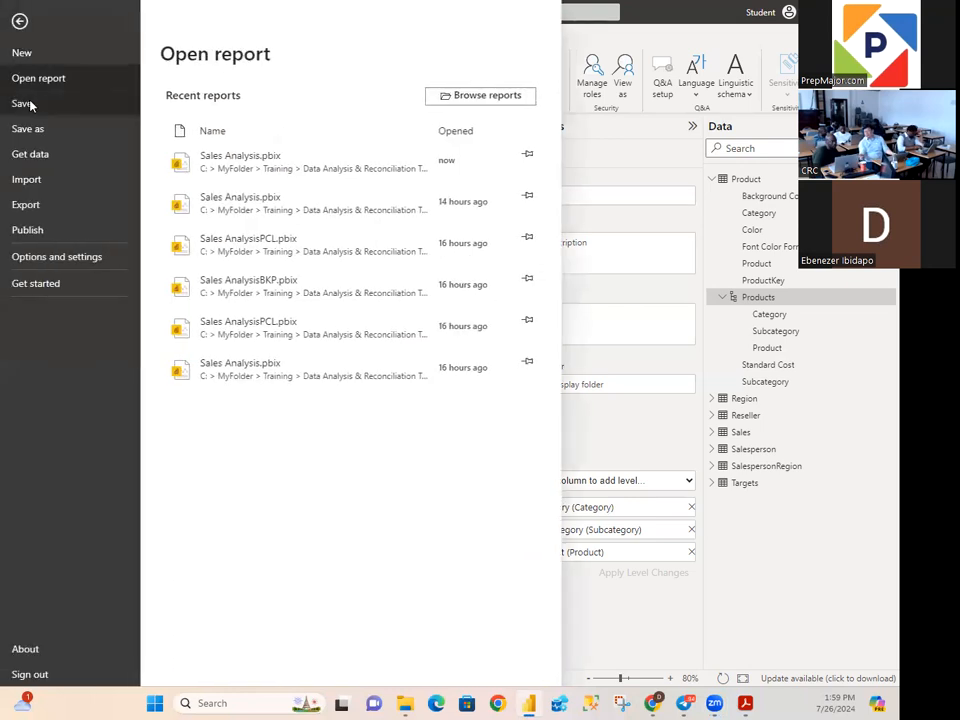
{"action": "left_click", "coordinate": [30, 103]}
{"action": "left_click", "coordinate": [21, 38]}
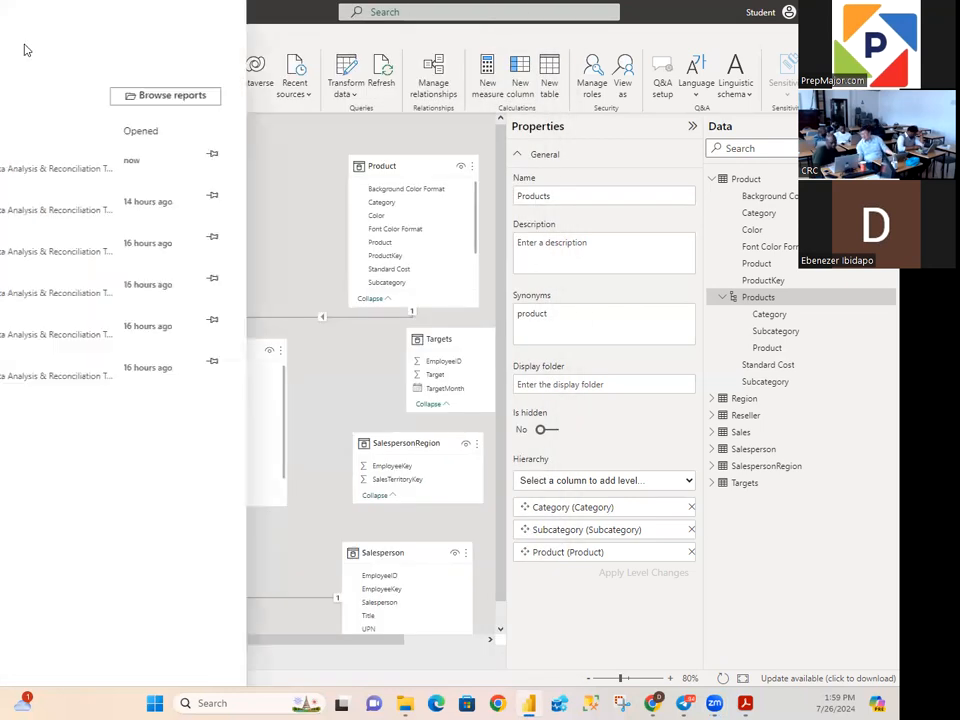
{"action": "left_click", "coordinate": [60, 129]}
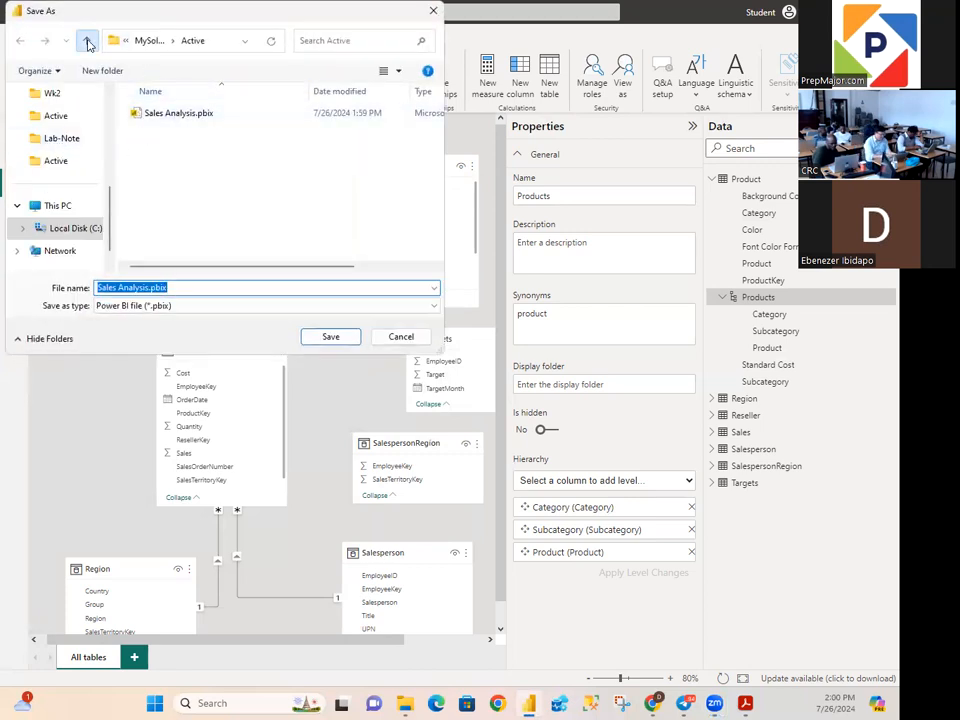
{"action": "left_click", "coordinate": [87, 41]}
{"action": "left_click", "coordinate": [87, 41]}
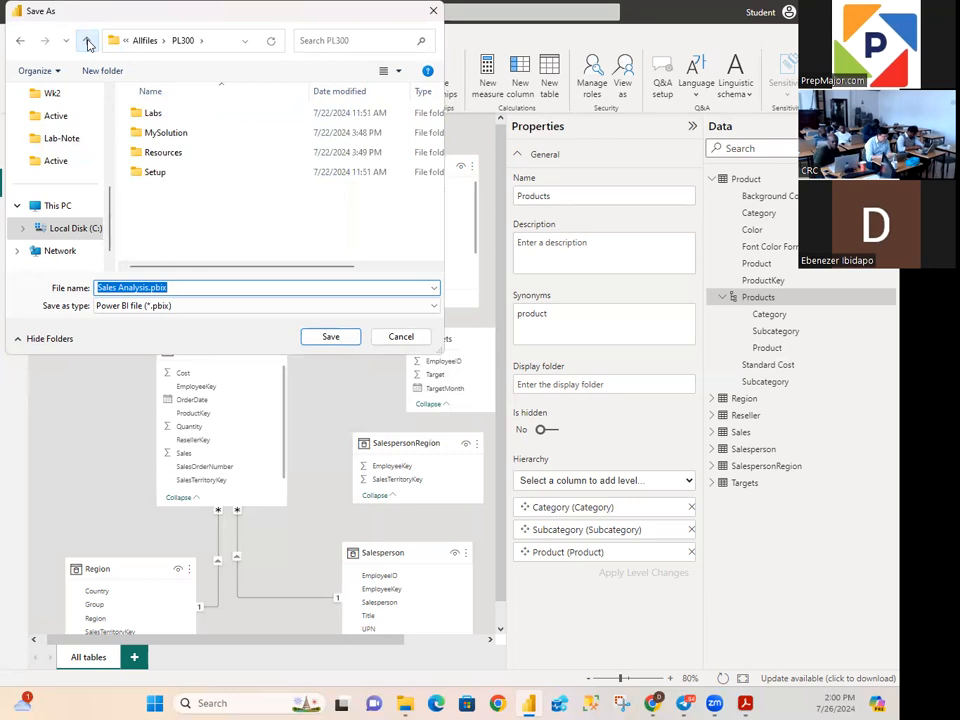
{"action": "left_click", "coordinate": [87, 41]}
{"action": "left_click", "coordinate": [87, 41]}
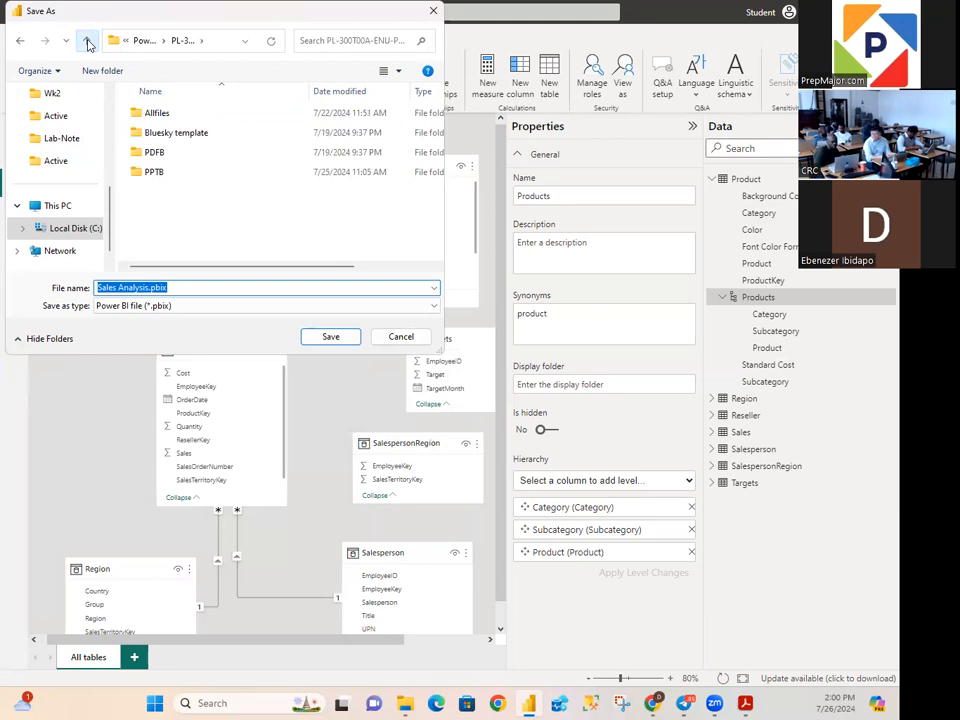
{"action": "left_click", "coordinate": [87, 41]}
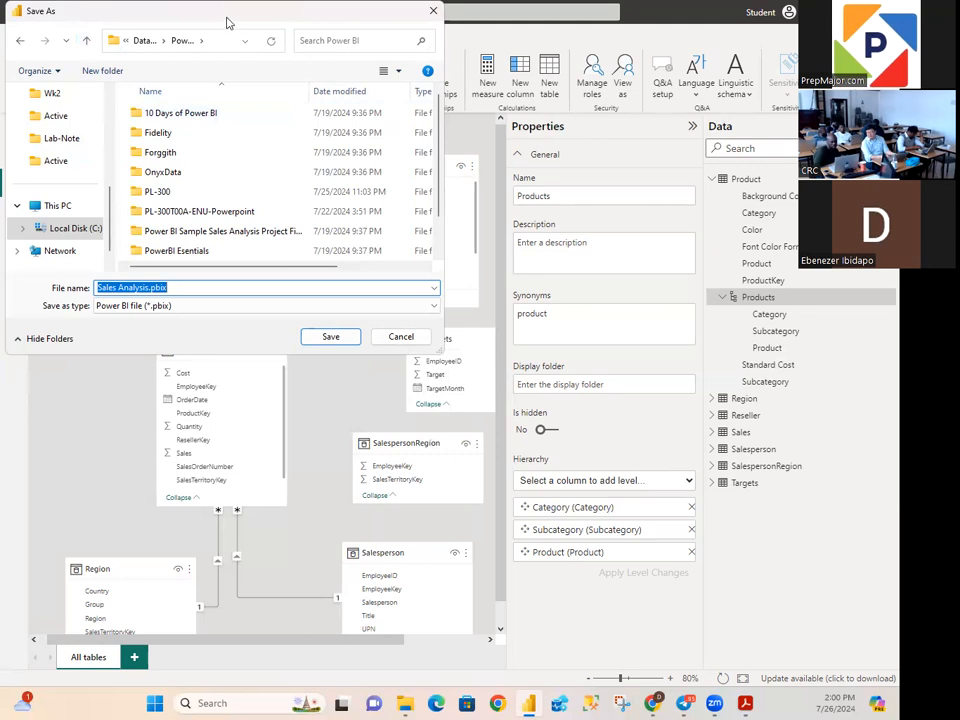
{"action": "left_click_drag", "start_coordinate": [236, 28], "coordinate": [240, 107]}
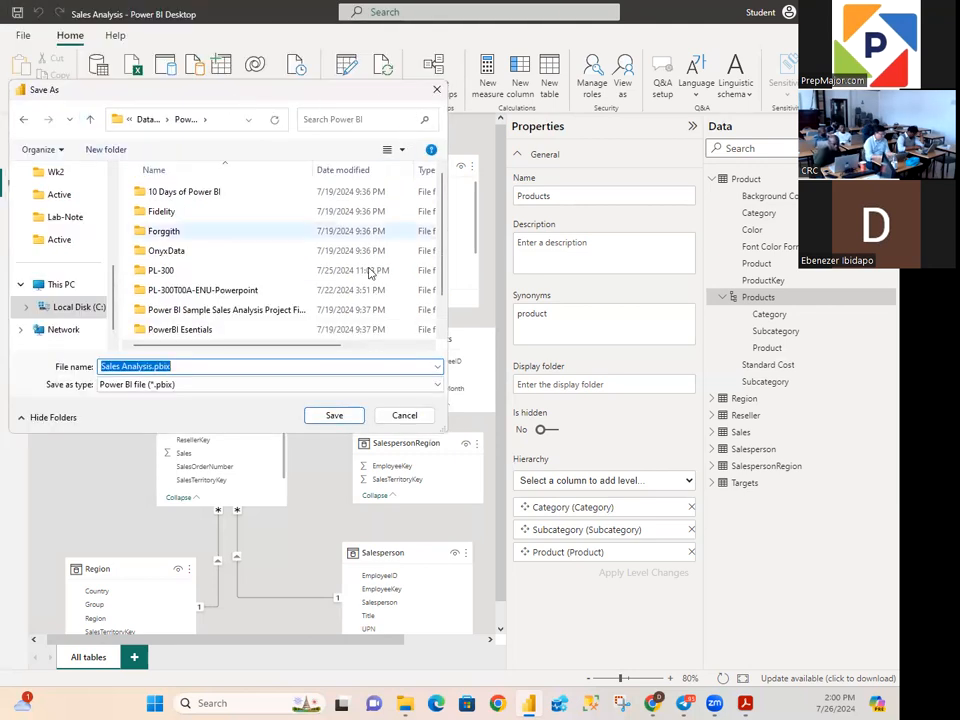
{"action": "left_click", "coordinate": [403, 414]}
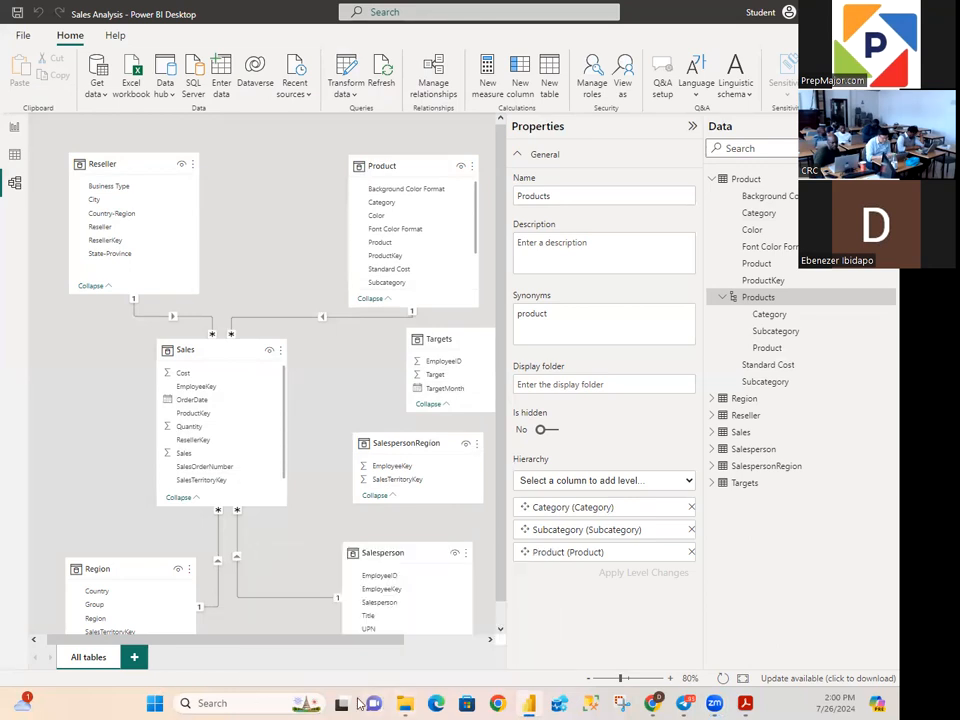
Step: Switch to Telegram, start attaching a file to the CRC Training - Power BI chat and browse to C: > MyFolder > Training > Data Analysis & Reconciliation Training
{"action": "left_click", "coordinate": [686, 704]}
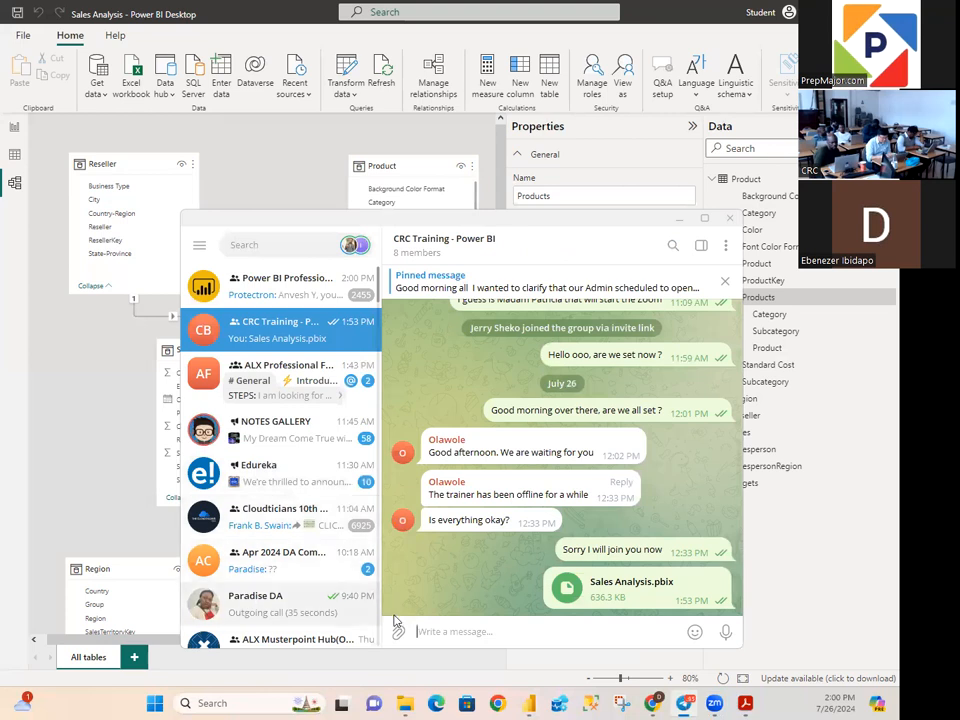
{"action": "left_click", "coordinate": [398, 629]}
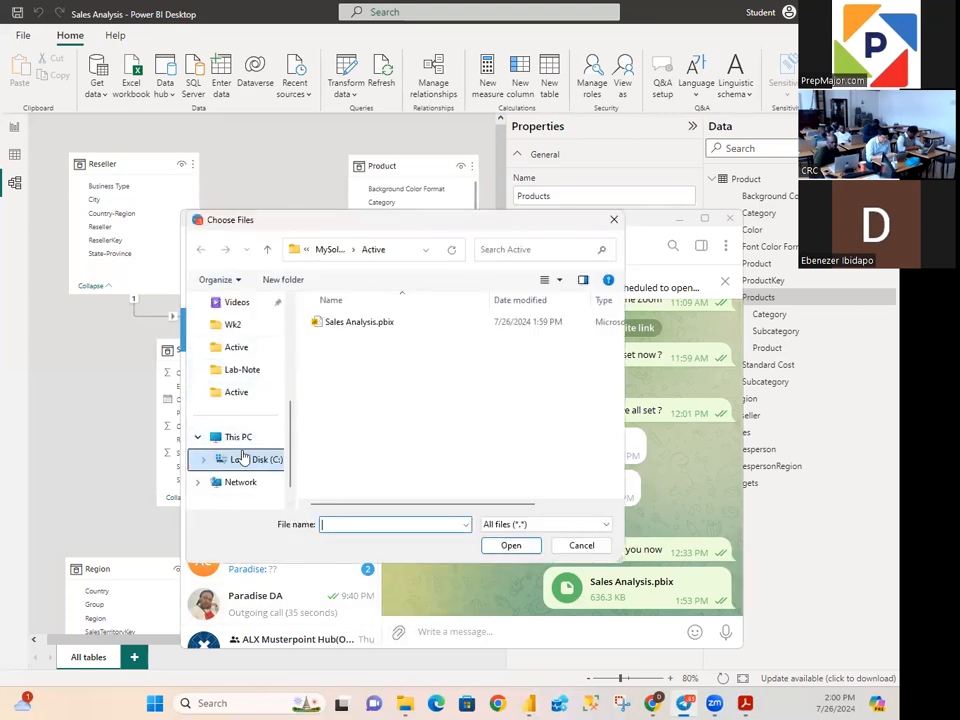
{"action": "left_click", "coordinate": [243, 457]}
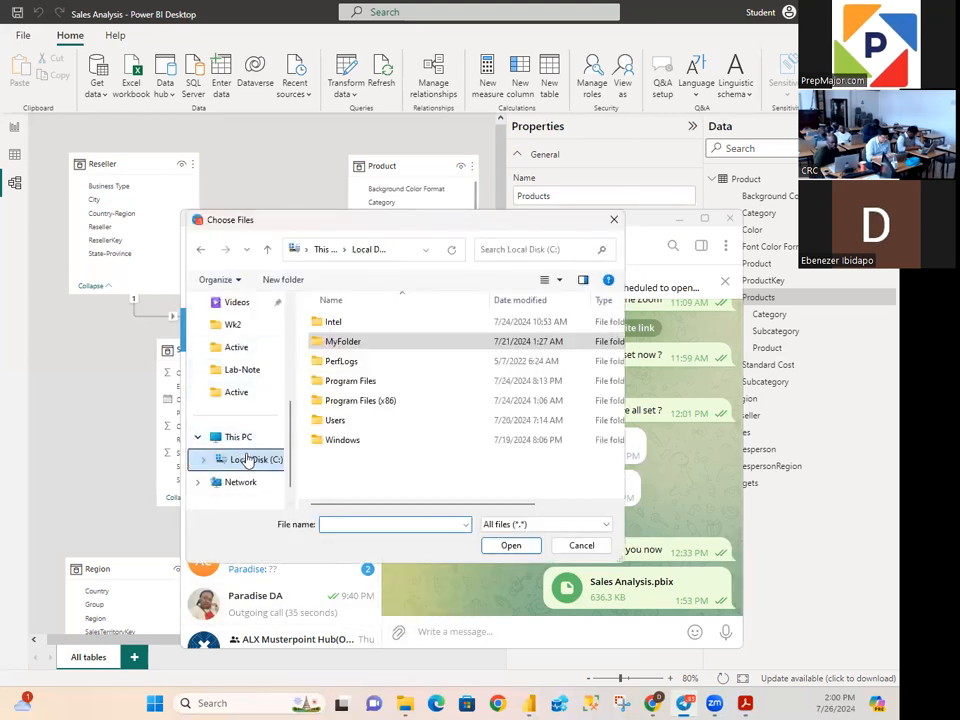
{"action": "left_click", "coordinate": [331, 344]}
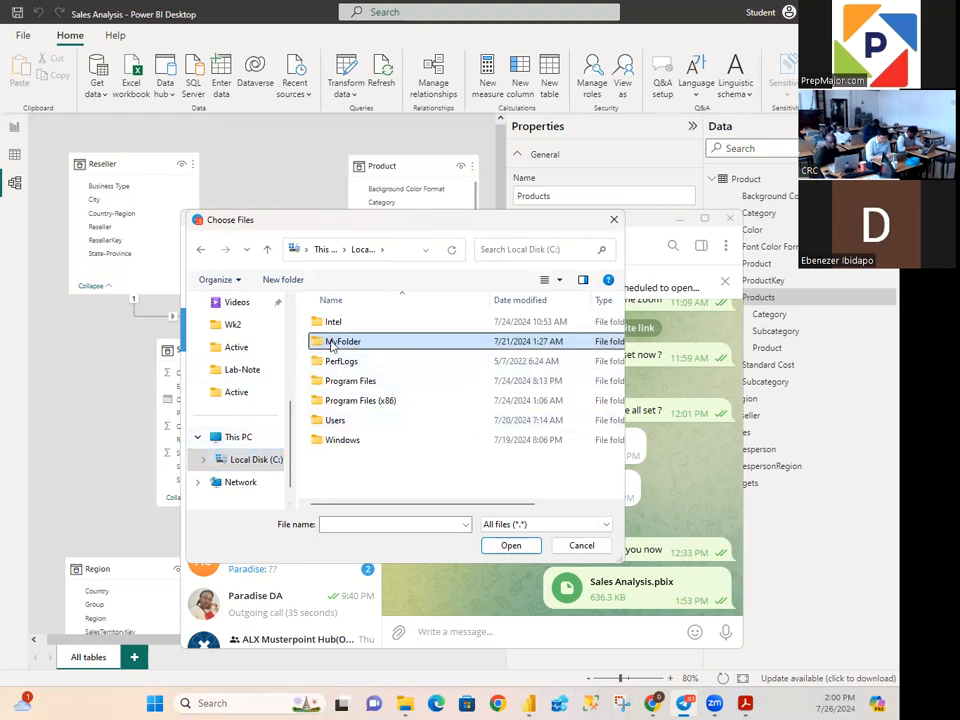
{"action": "double_click", "coordinate": [331, 344]}
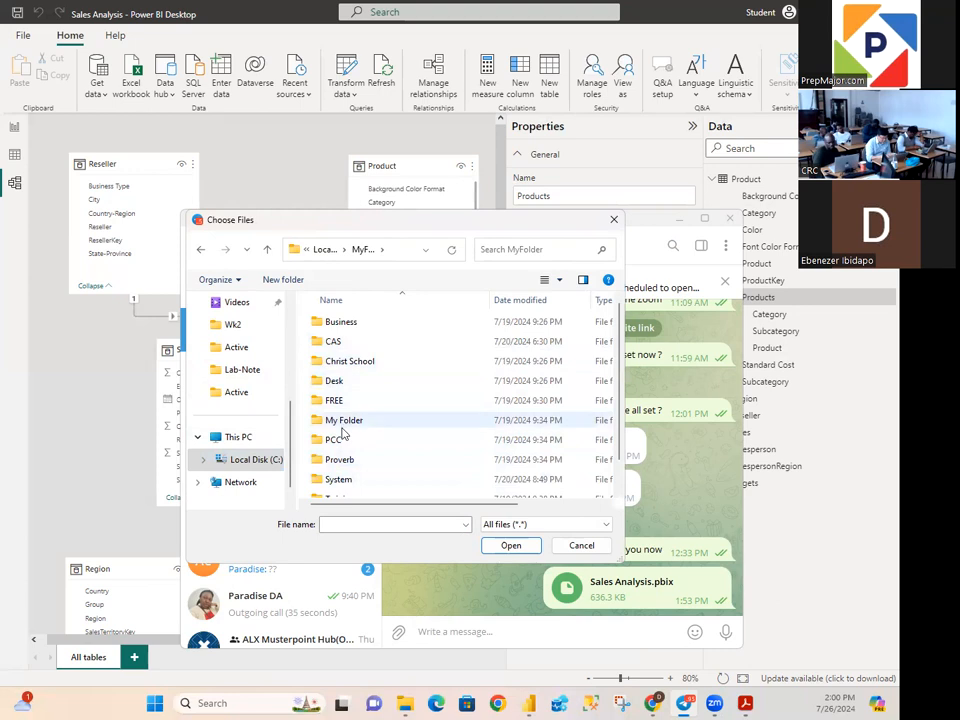
{"action": "scroll", "coordinate": [345, 462], "scroll_direction": "down", "scroll_amount": 1}
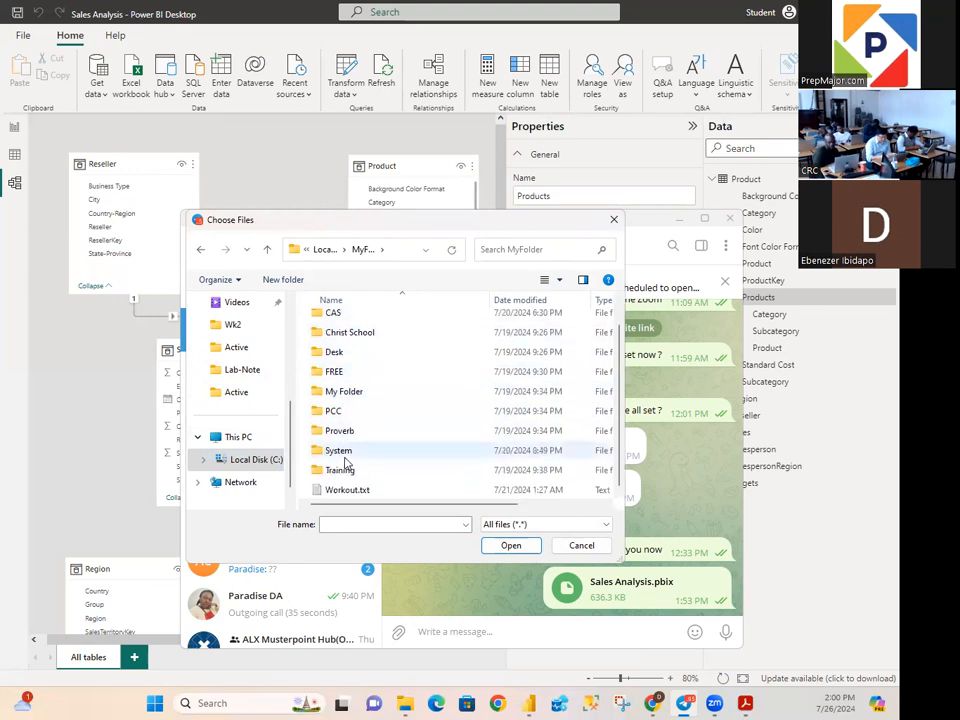
{"action": "double_click", "coordinate": [345, 465]}
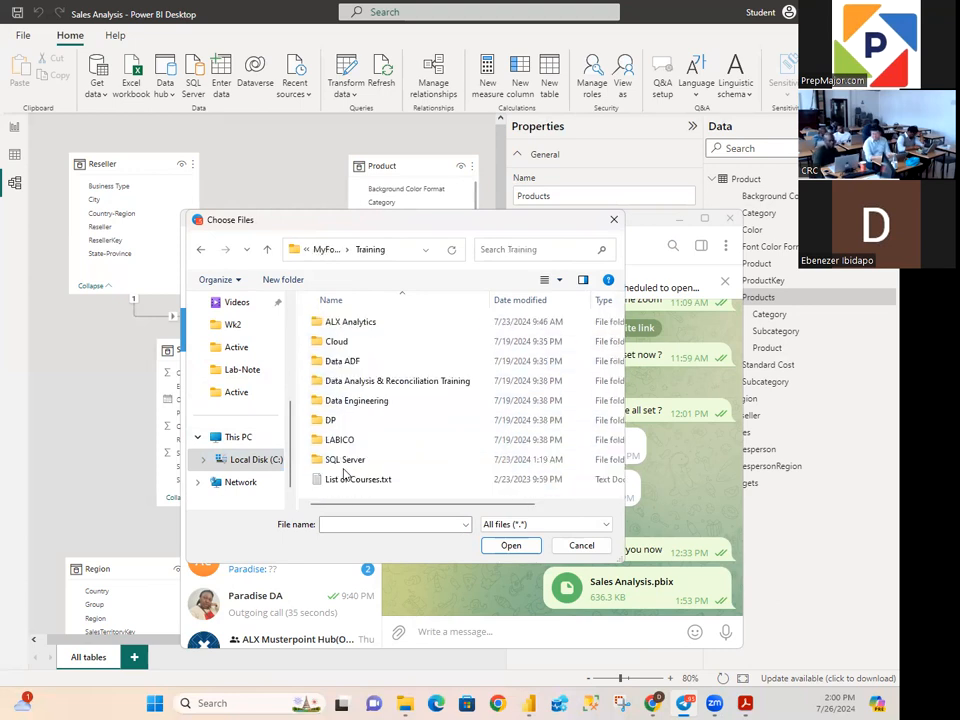
{"action": "left_click", "coordinate": [347, 389]}
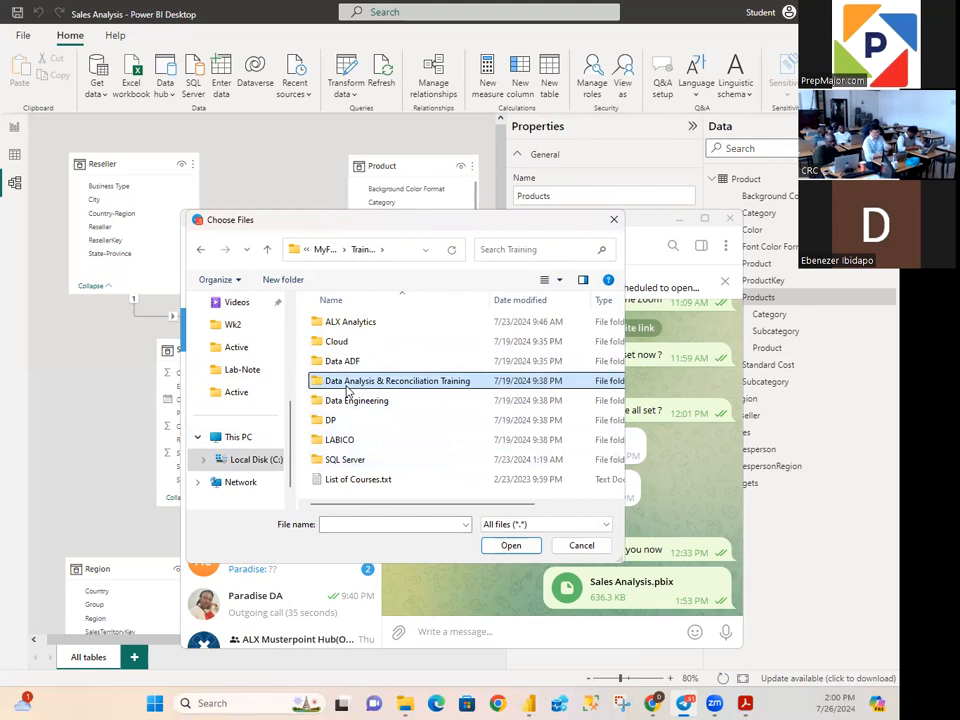
{"action": "double_click", "coordinate": [346, 391]}
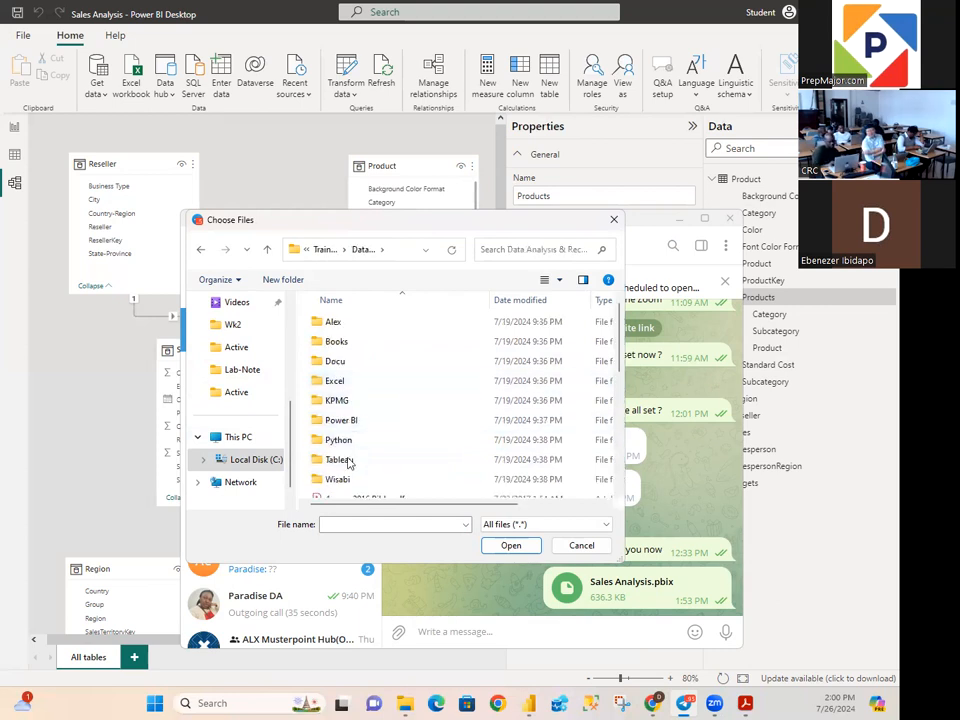
Step: Browse on to Power BI > PL-300T00A-ENU-Powerpoint > Allfiles > PL300 > MySolution > Active in the file selection
{"action": "double_click", "coordinate": [341, 420]}
{"action": "double_click", "coordinate": [354, 422]}
{"action": "left_click", "coordinate": [334, 324]}
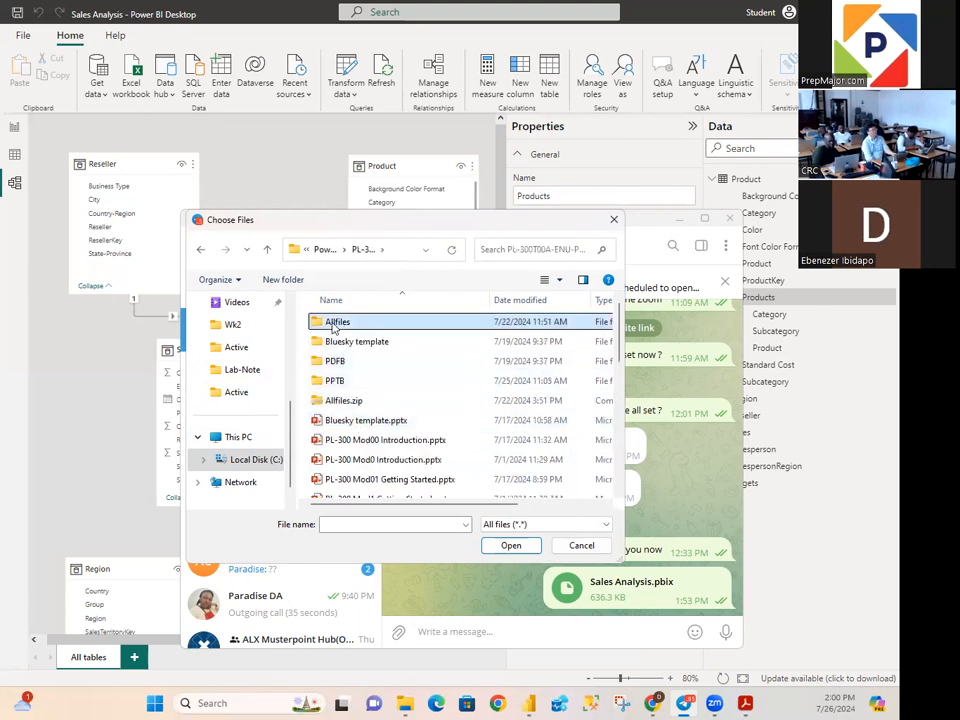
{"action": "double_click", "coordinate": [334, 323]}
{"action": "double_click", "coordinate": [333, 323]}
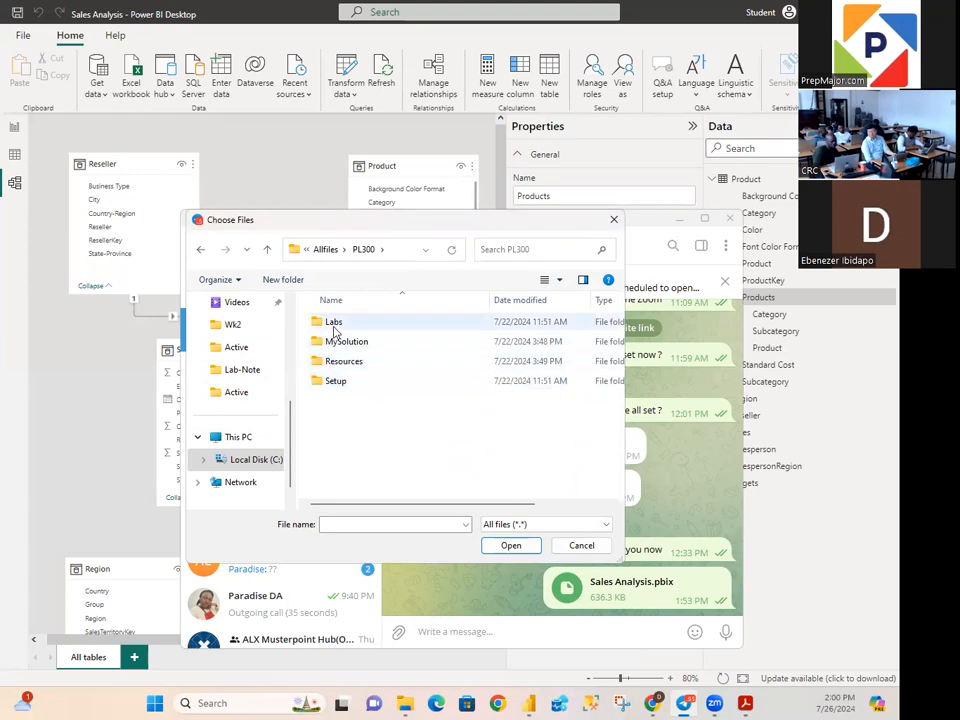
{"action": "double_click", "coordinate": [360, 342]}
{"action": "double_click", "coordinate": [334, 324]}
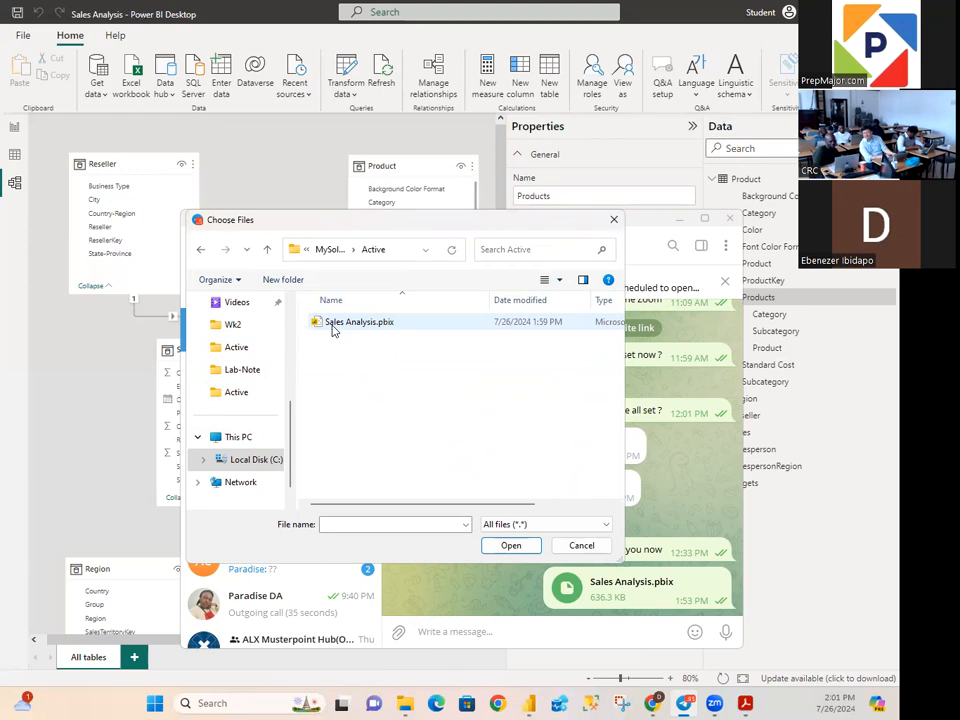
Step: Choose Sales Analysis.pbix and send it to the group chat as a file without a caption
{"action": "left_click", "coordinate": [334, 331]}
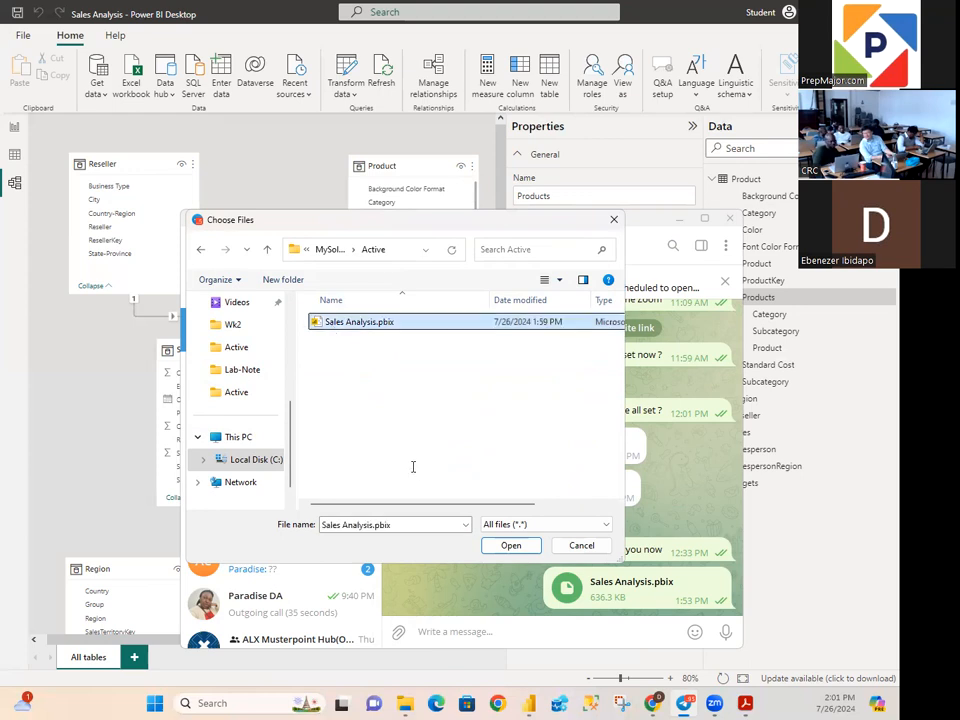
{"action": "left_click", "coordinate": [500, 548]}
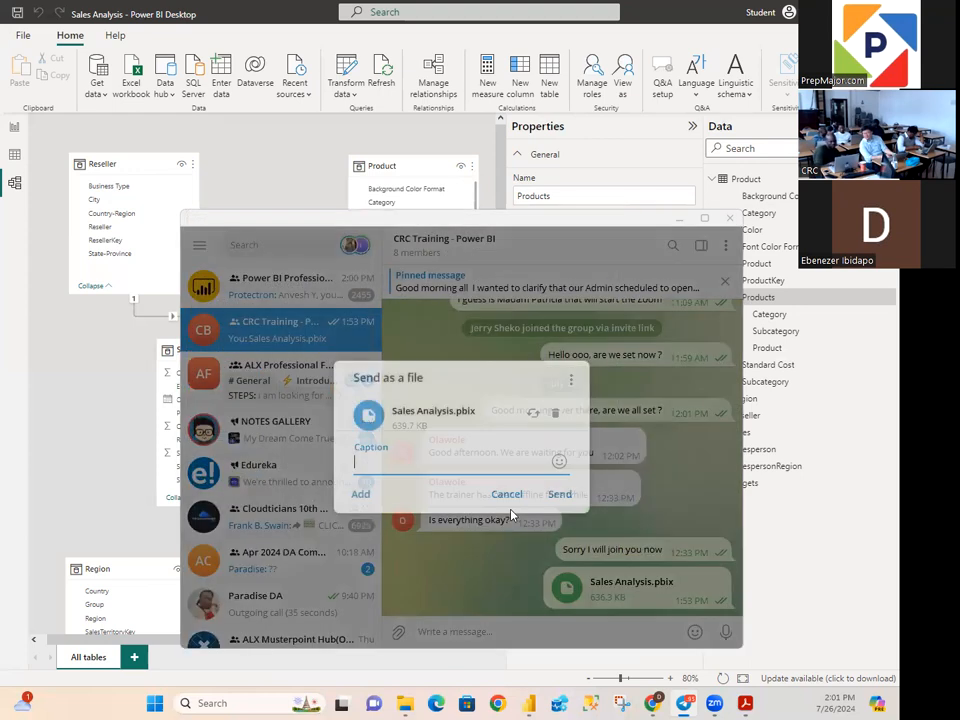
{"action": "left_click", "coordinate": [560, 496]}
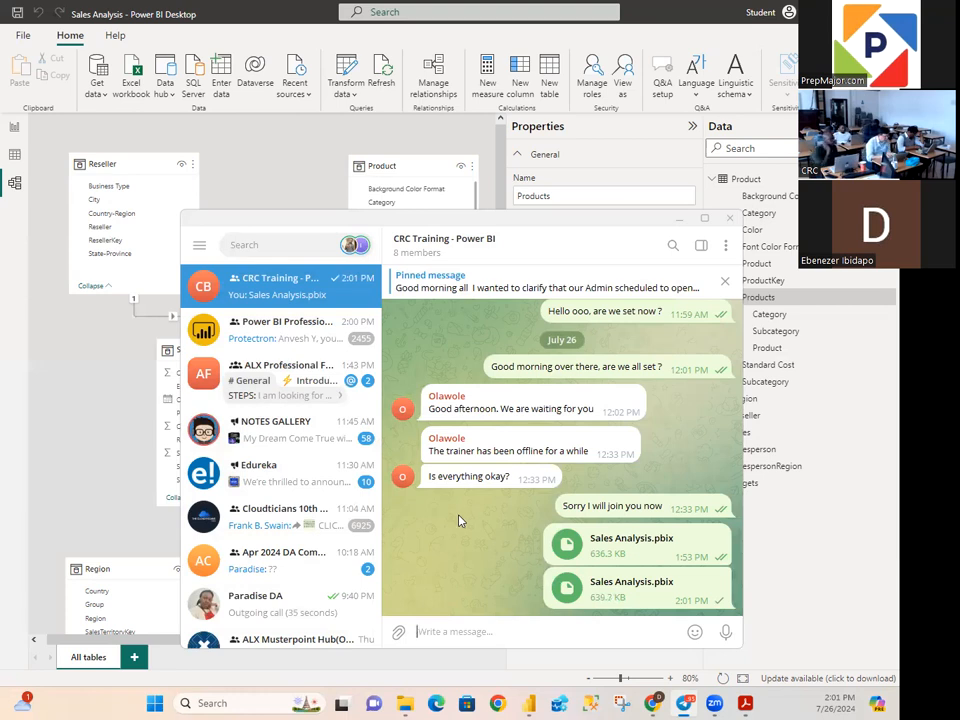
Step: Delete the older Sales Analysis.pbix message, sent at 1:53 PM, from the group chat
{"action": "right_click", "coordinate": [634, 548]}
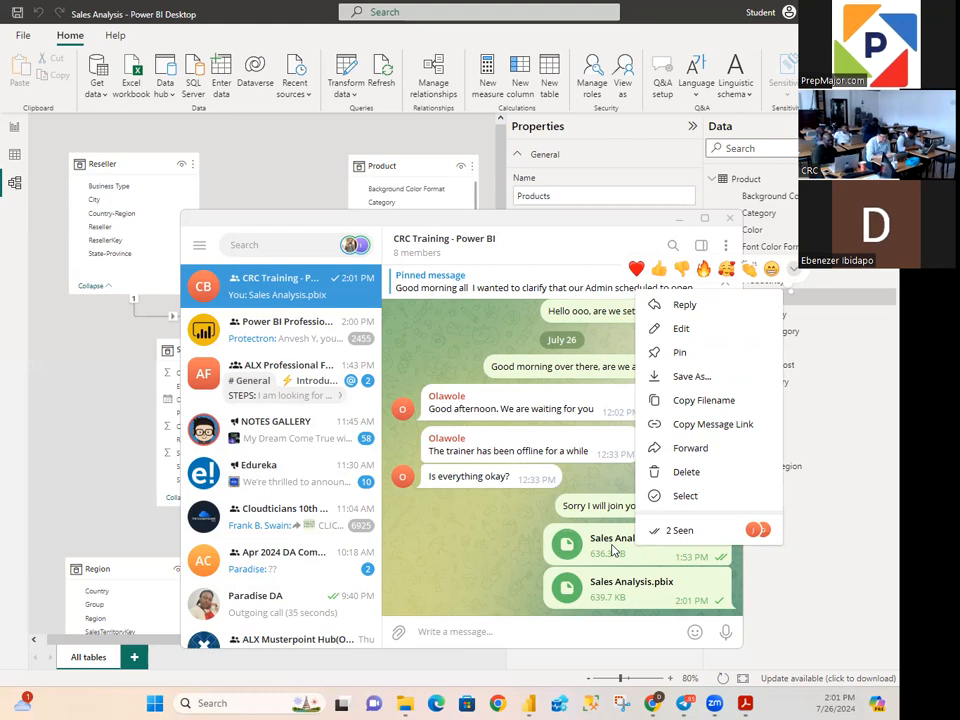
{"action": "left_click", "coordinate": [670, 475]}
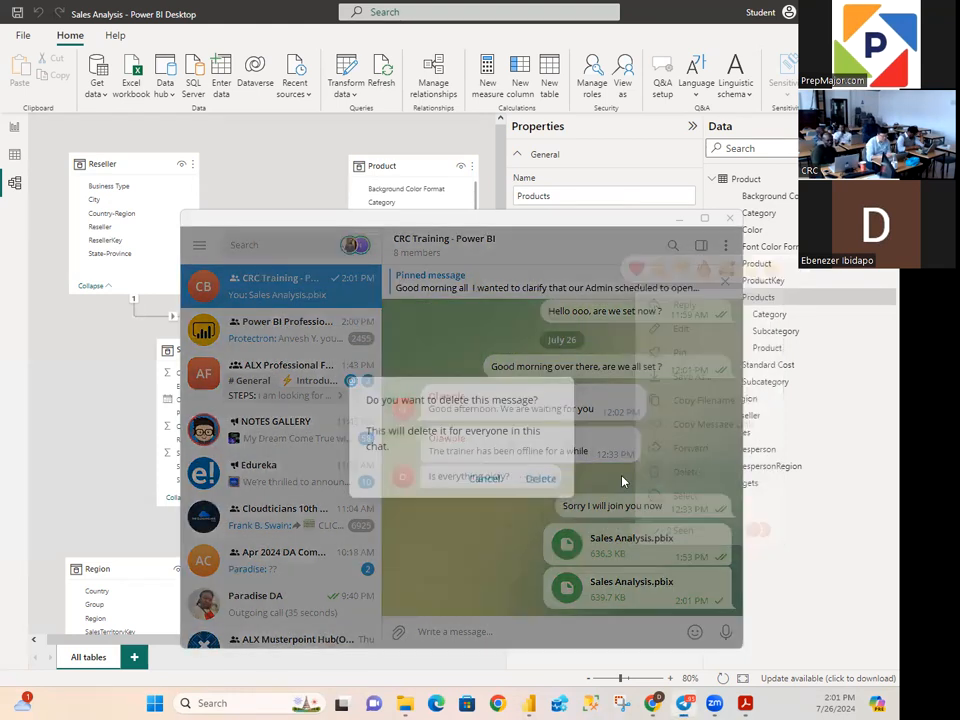
{"action": "left_click", "coordinate": [526, 484]}
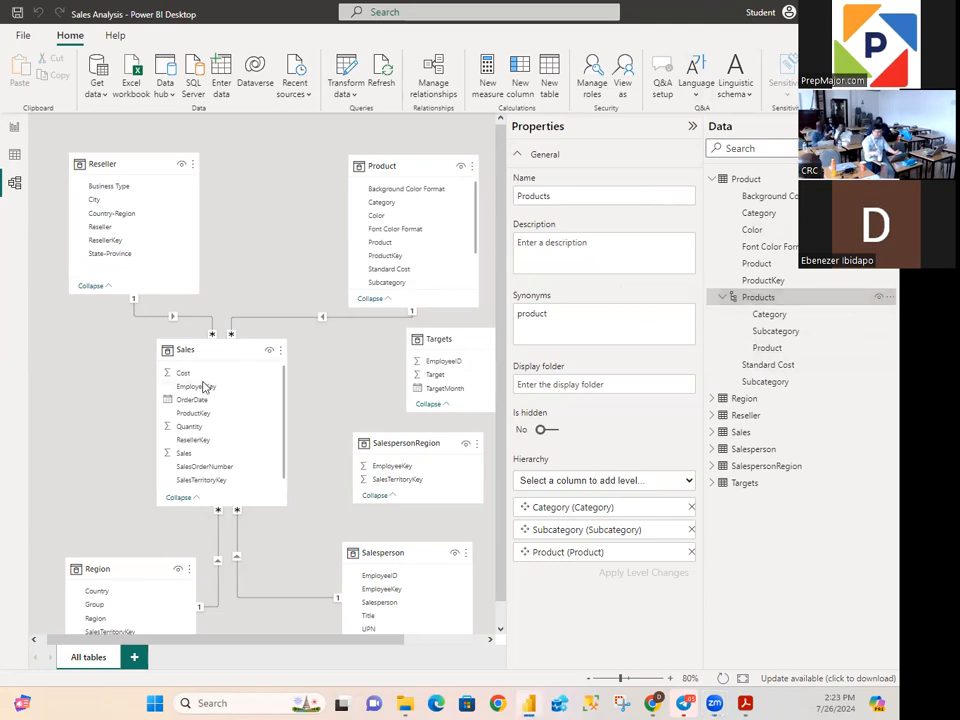
Step: In the report view, enlarge the empty matrix to fill the page's free area and add the Products hierarchy to its rows
{"action": "left_click", "coordinate": [14, 129]}
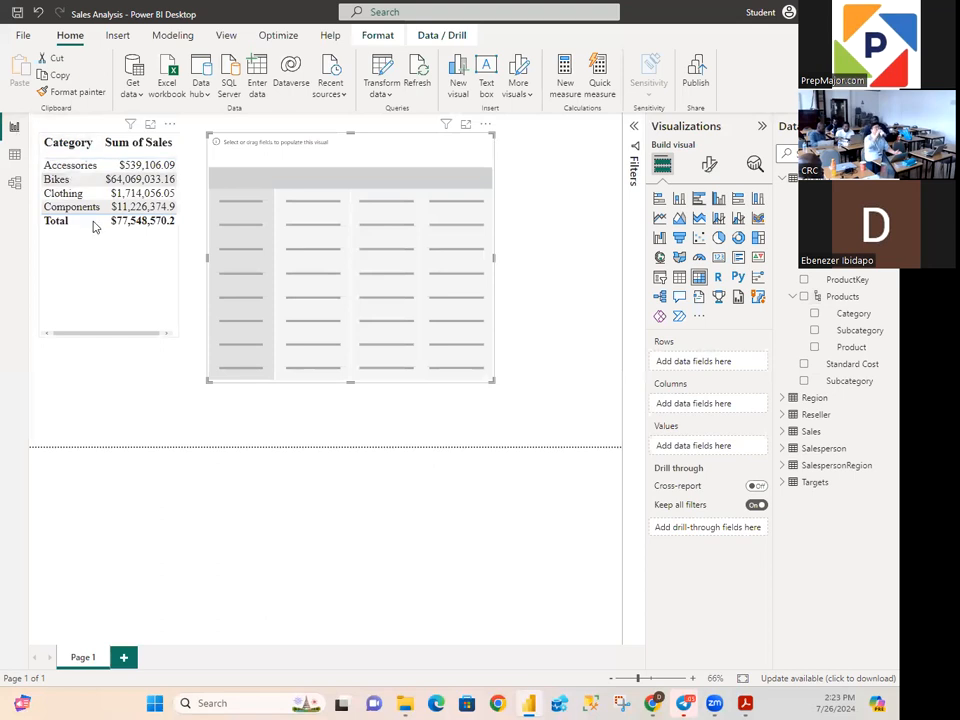
{"action": "left_click", "coordinate": [793, 299]}
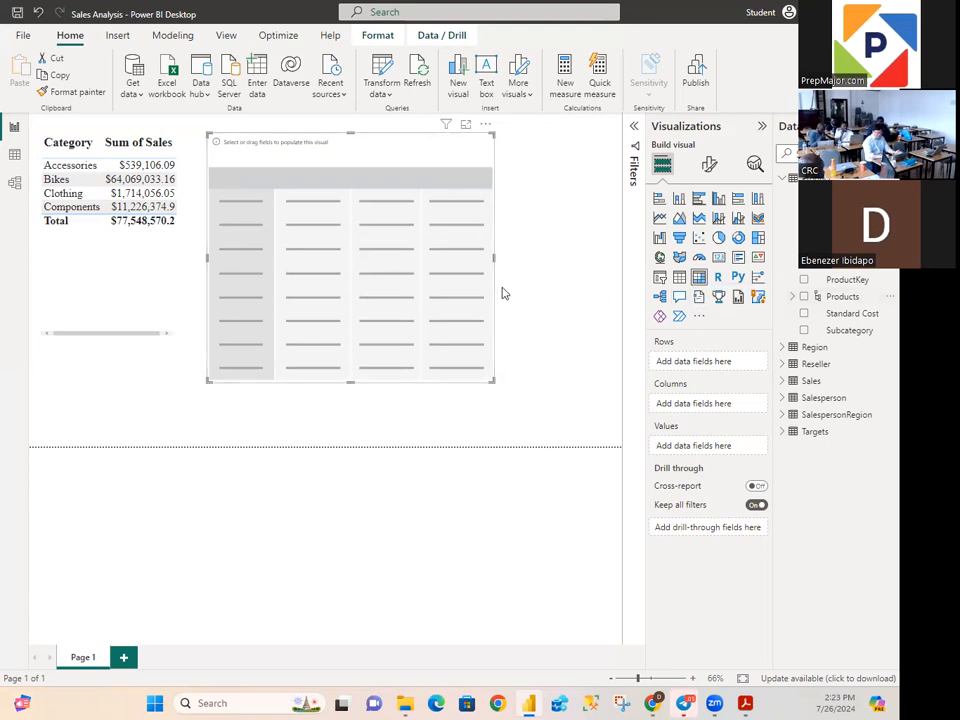
{"action": "left_click_drag", "start_coordinate": [492, 380], "coordinate": [613, 437]}
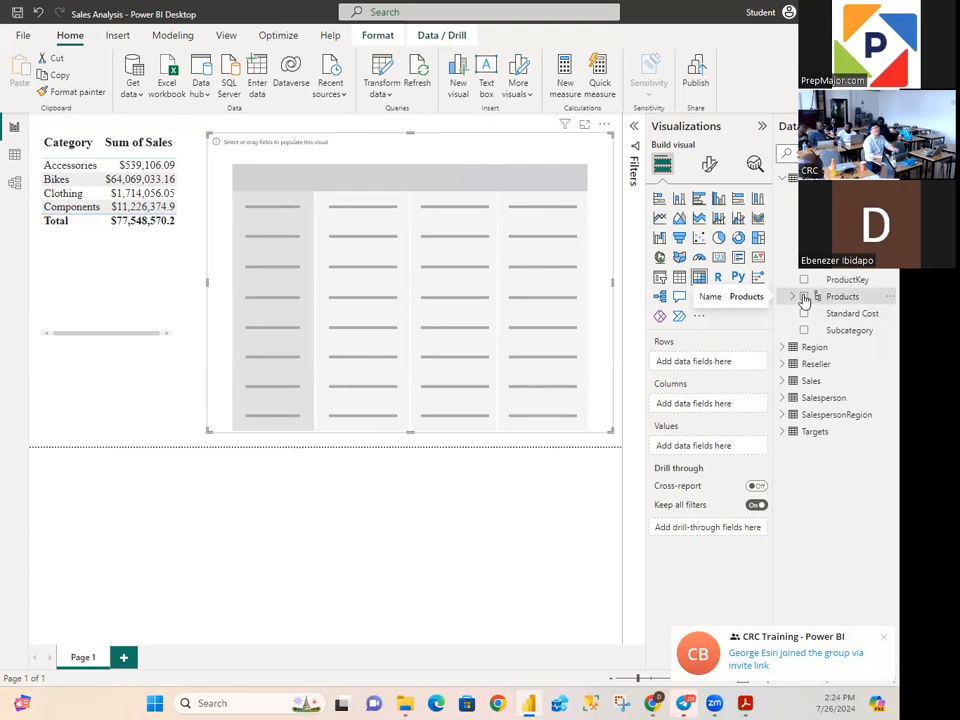
{"action": "left_click", "coordinate": [804, 297]}
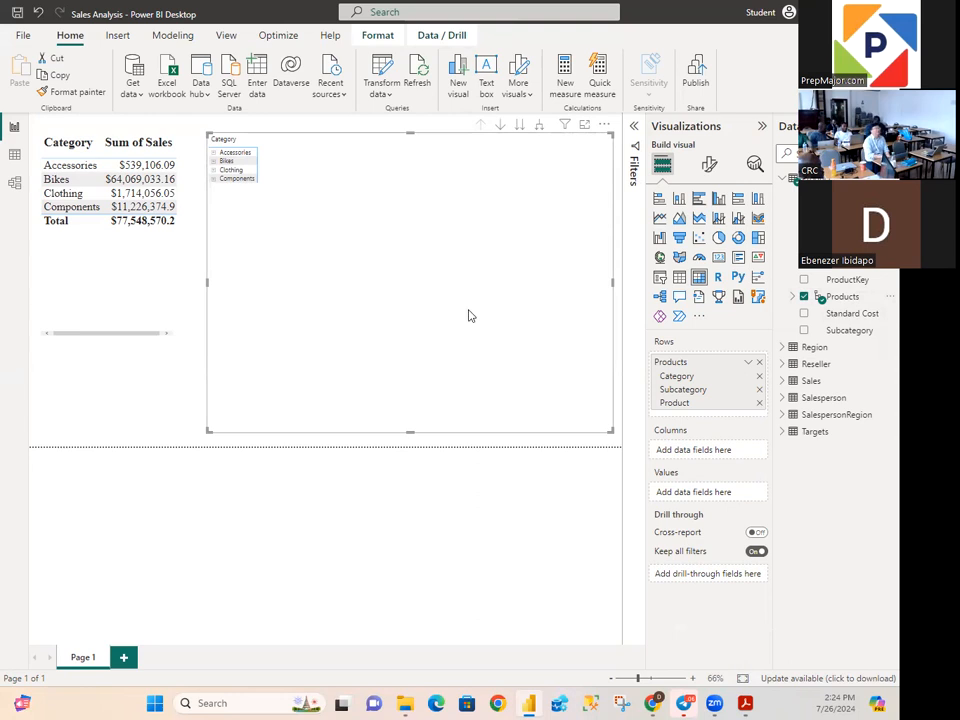
Step: Format the matrix's column header text as Times New Roman, size 20, bold
{"action": "left_click", "coordinate": [709, 164]}
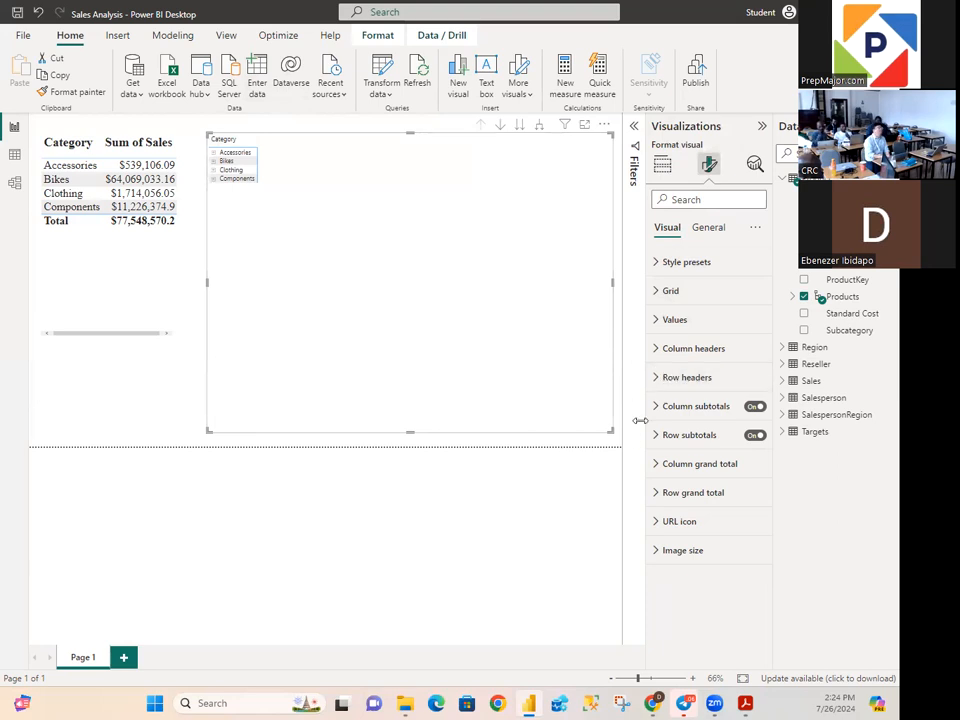
{"action": "left_click", "coordinate": [657, 350]}
{"action": "left_click", "coordinate": [708, 420]}
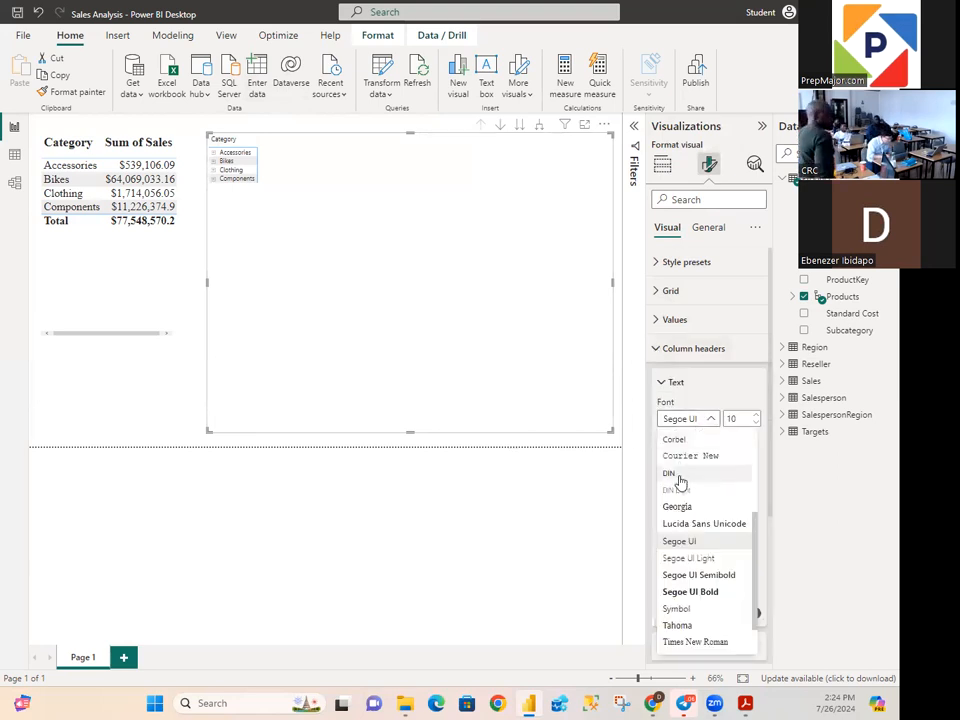
{"action": "left_click", "coordinate": [709, 642]}
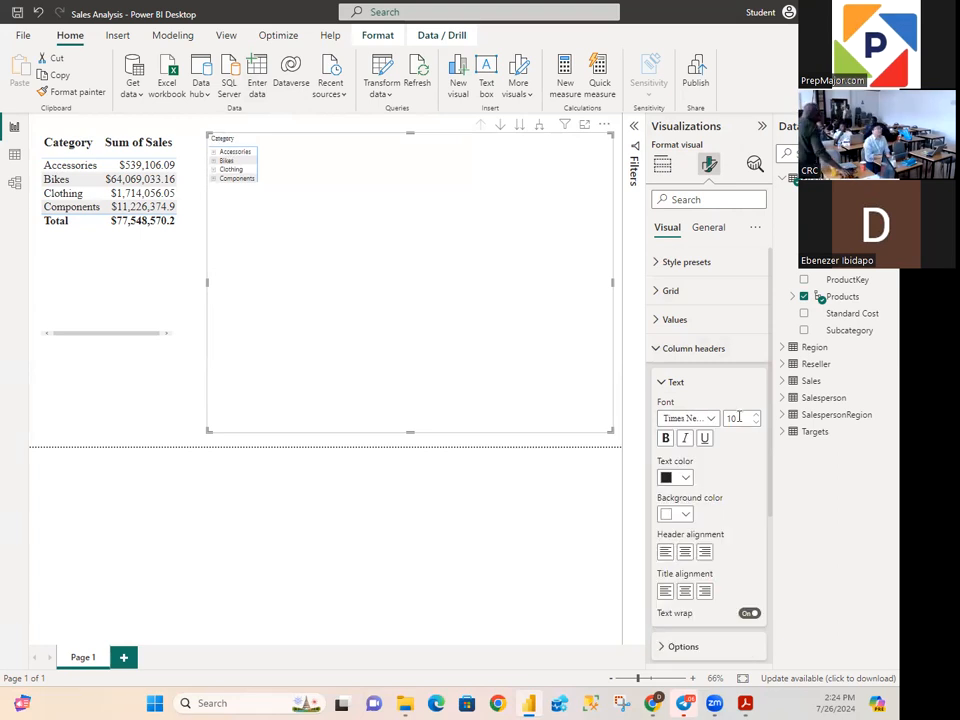
{"action": "type", "text": "20"}
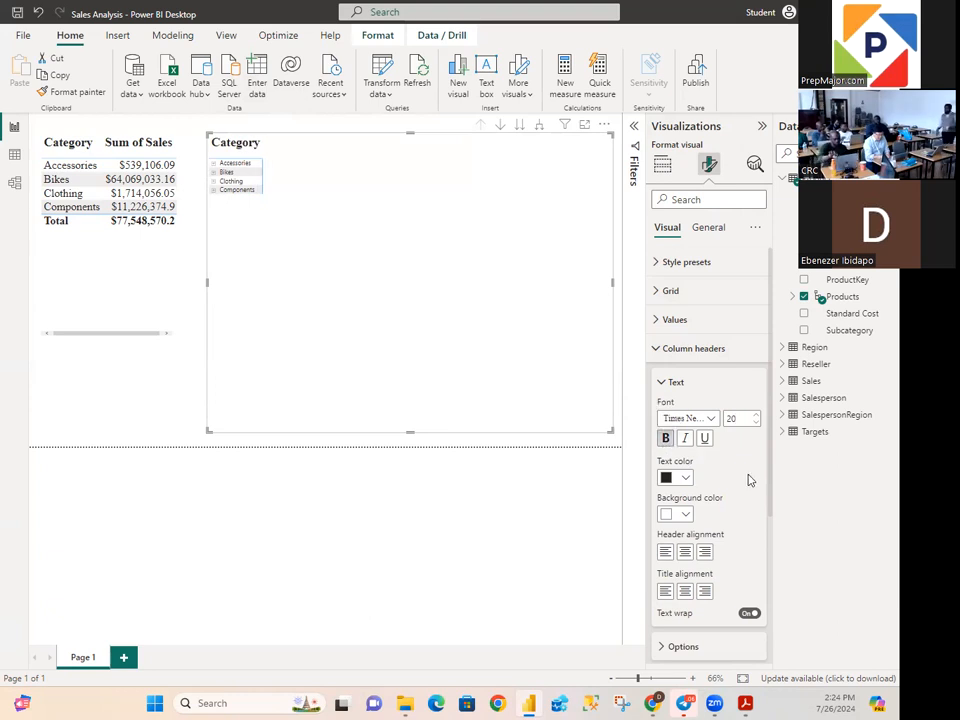
{"action": "left_click", "coordinate": [663, 384]}
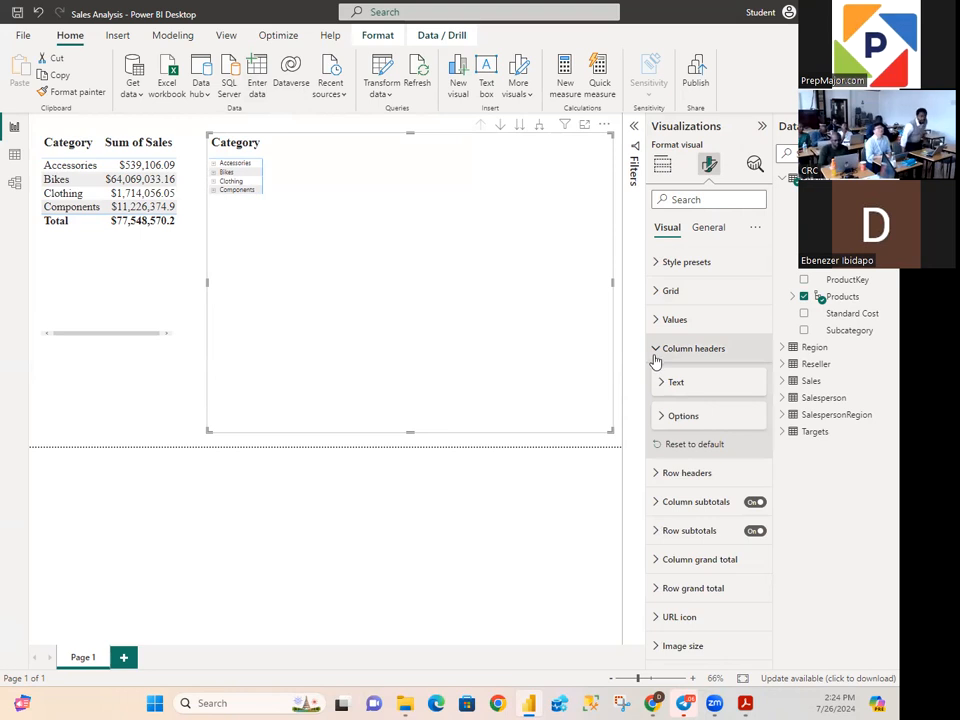
{"action": "left_click", "coordinate": [656, 352]}
Step: Format the matrix's row header text as Times New Roman, bold, size 20
{"action": "left_click", "coordinate": [658, 379]}
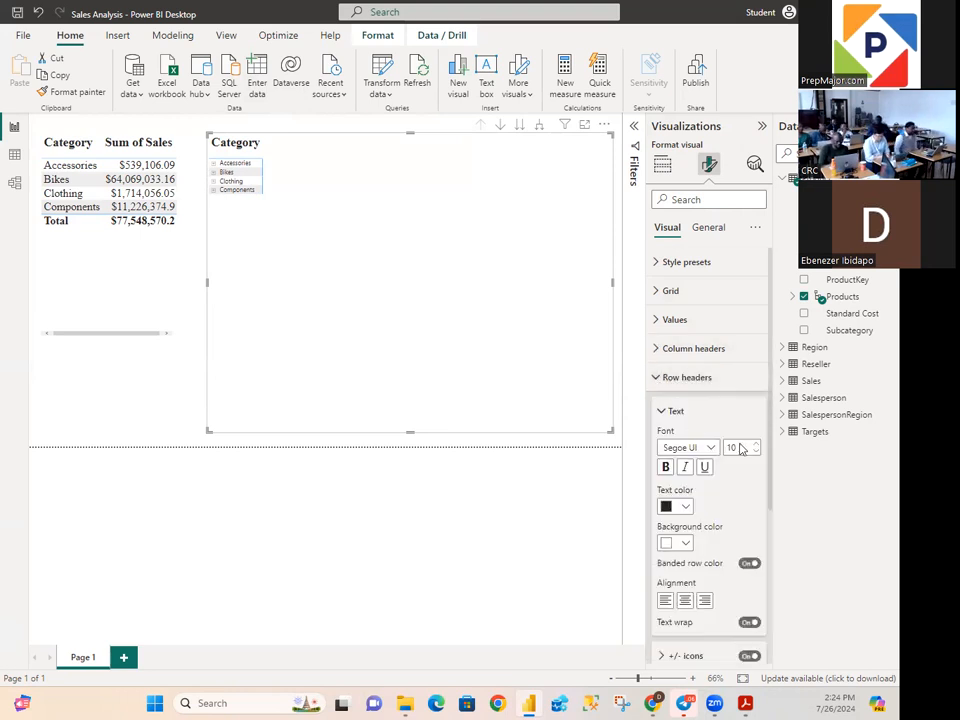
{"action": "left_click", "coordinate": [708, 448]}
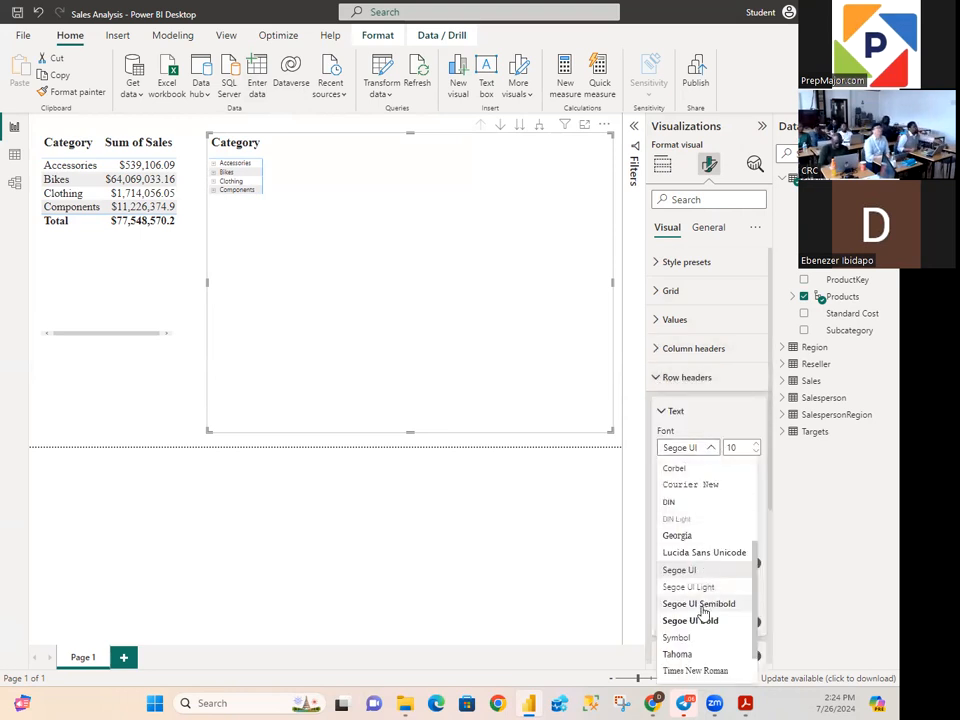
{"action": "left_click", "coordinate": [695, 670]}
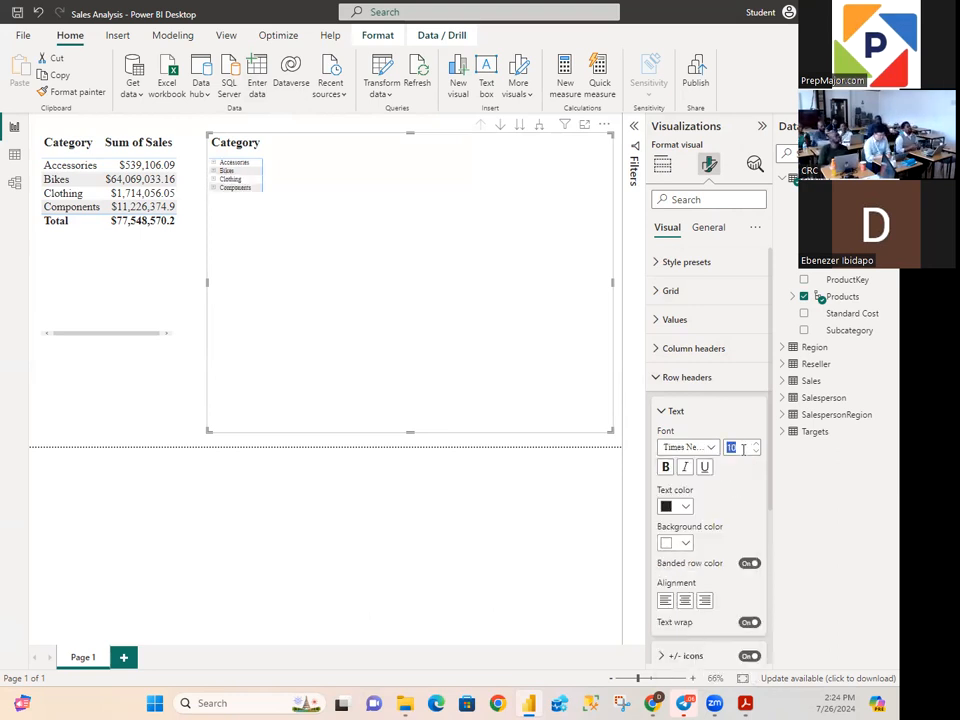
{"action": "type", "text": "10"}
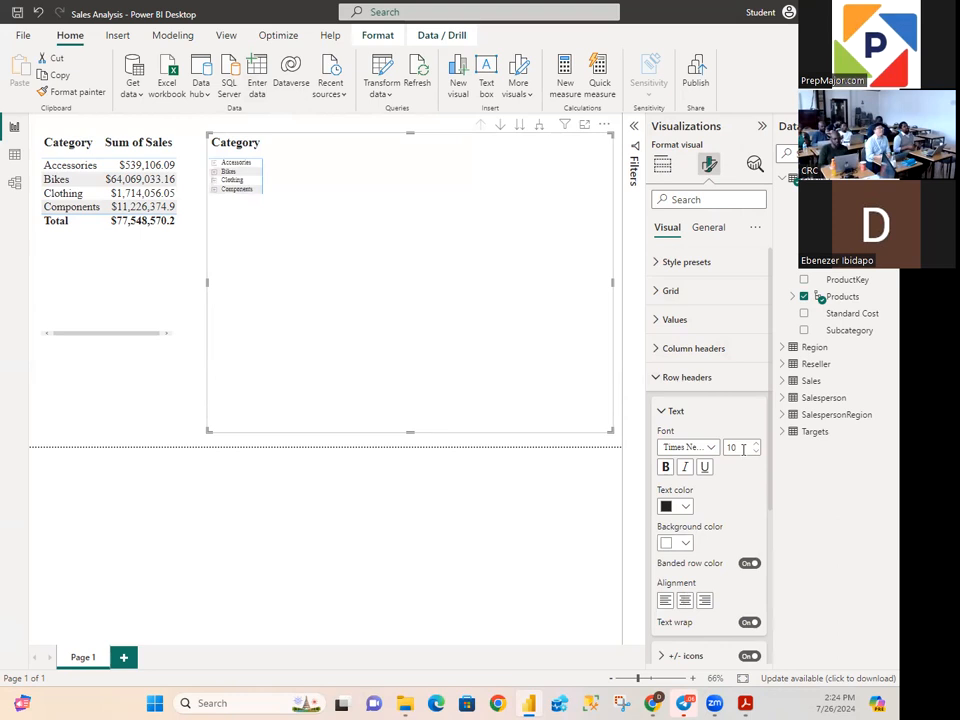
{"action": "left_click", "coordinate": [665, 467]}
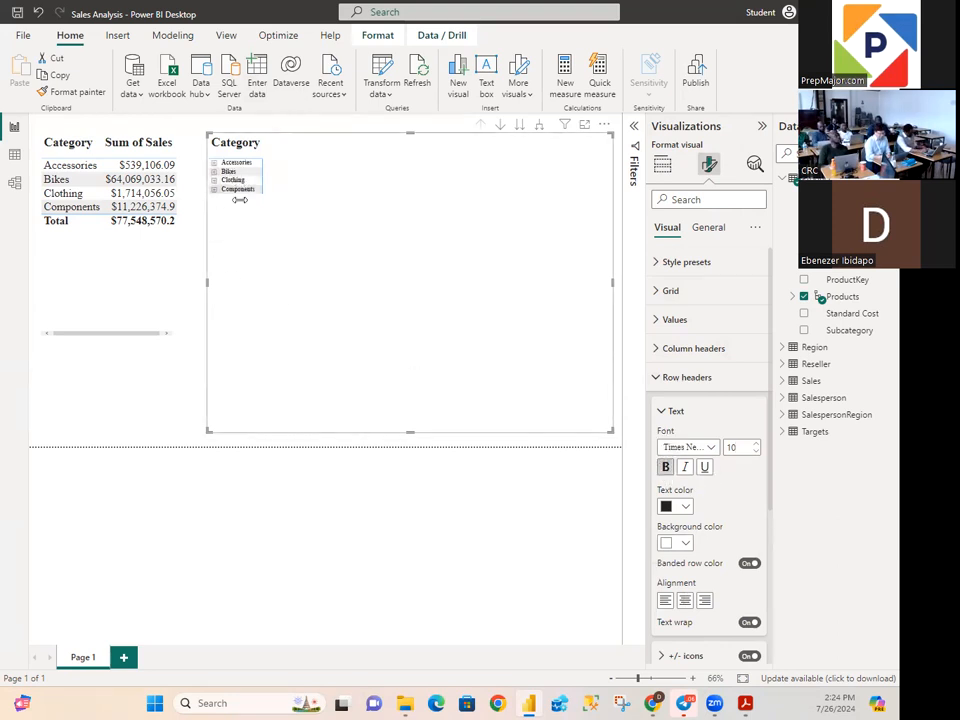
{"action": "type", "text": "20"}
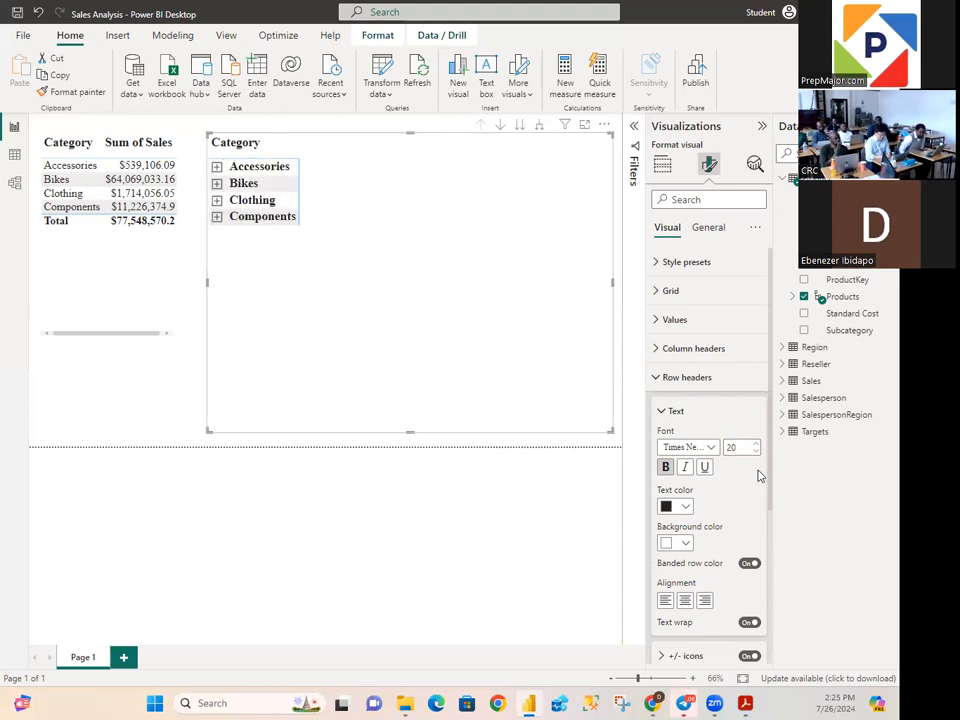
{"action": "left_click", "coordinate": [662, 411]}
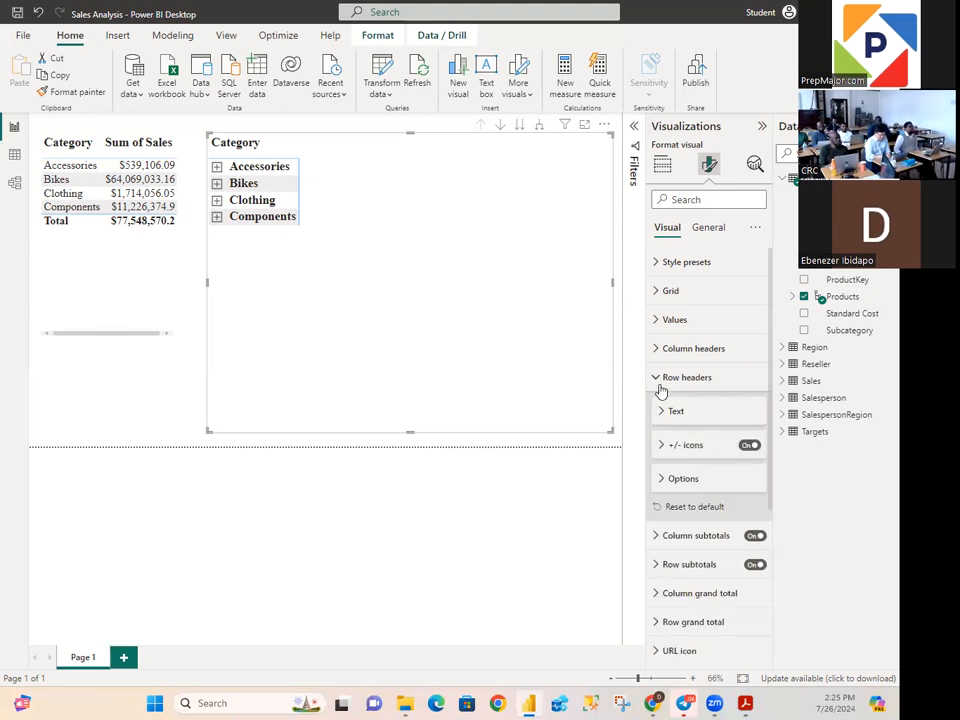
{"action": "left_click", "coordinate": [656, 385]}
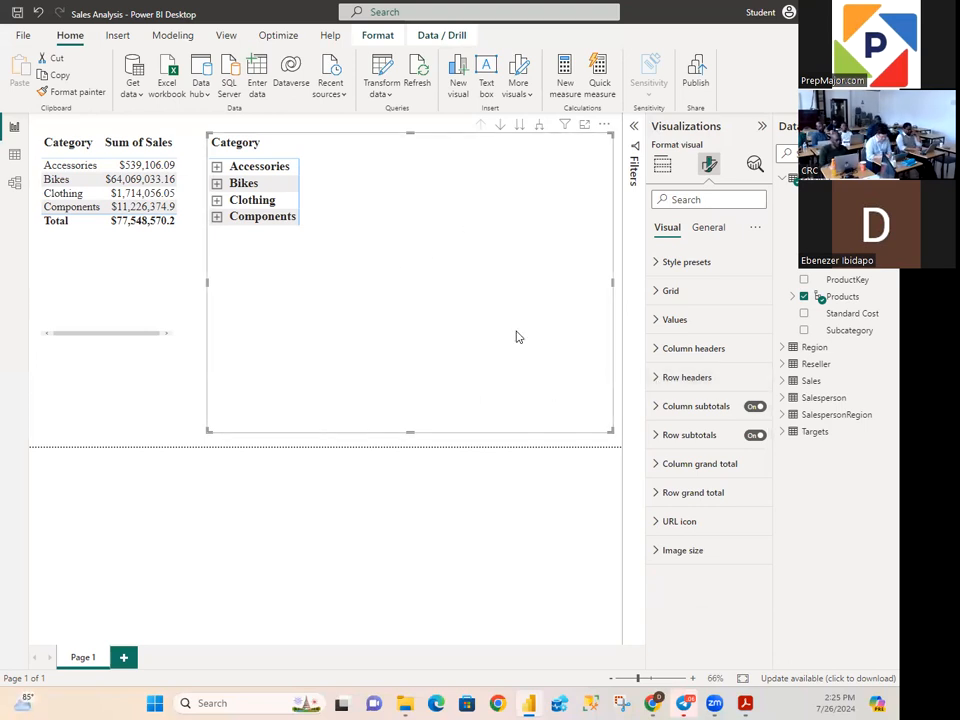
Step: Cross-filter the page by Accessories, clear that selection and delete the matrix from the page
{"action": "left_click", "coordinate": [662, 165]}
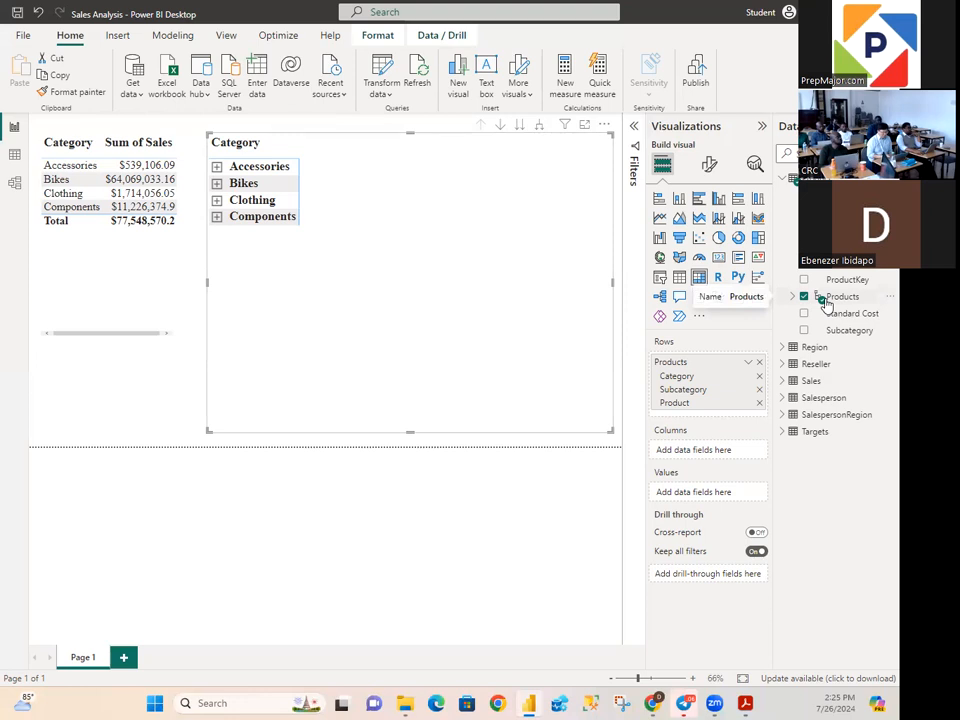
{"action": "left_click", "coordinate": [267, 170]}
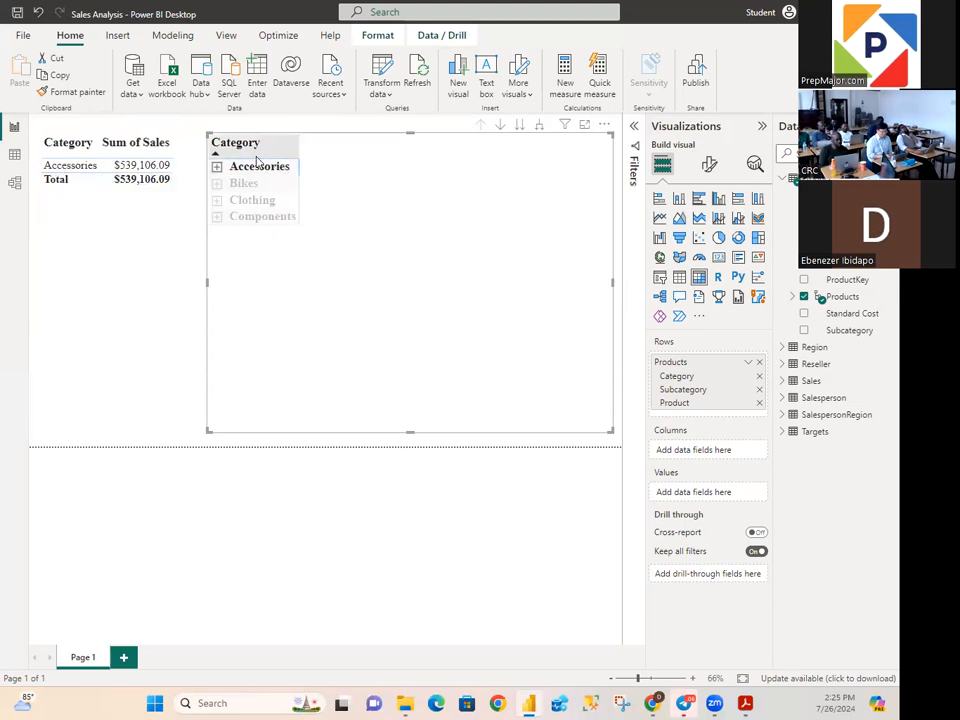
{"action": "left_click", "coordinate": [307, 248]}
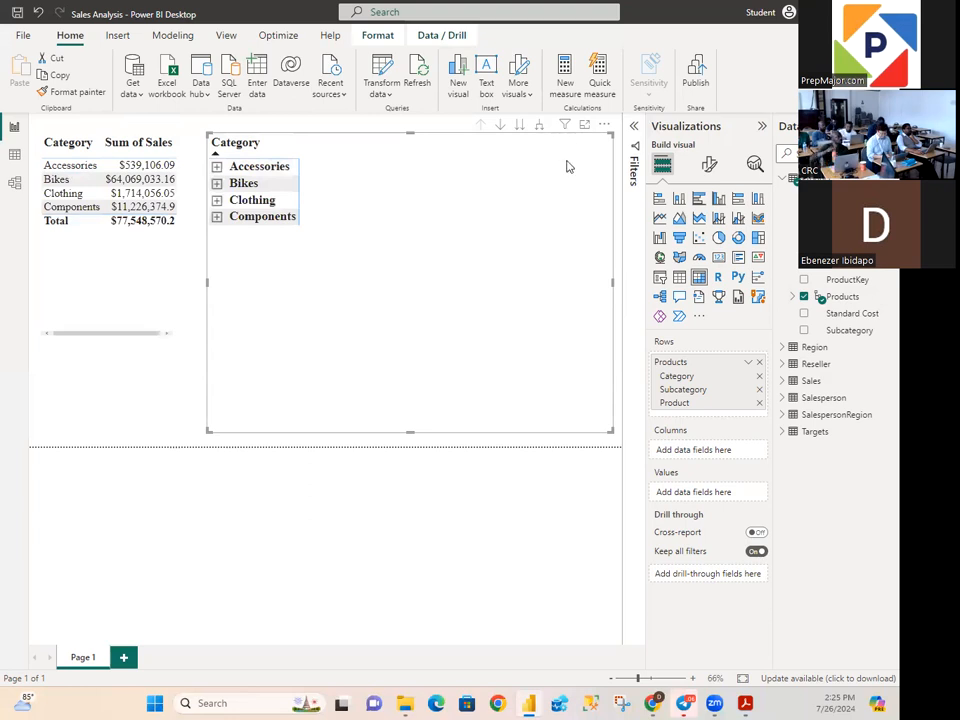
{"action": "key", "text": "Delete"}
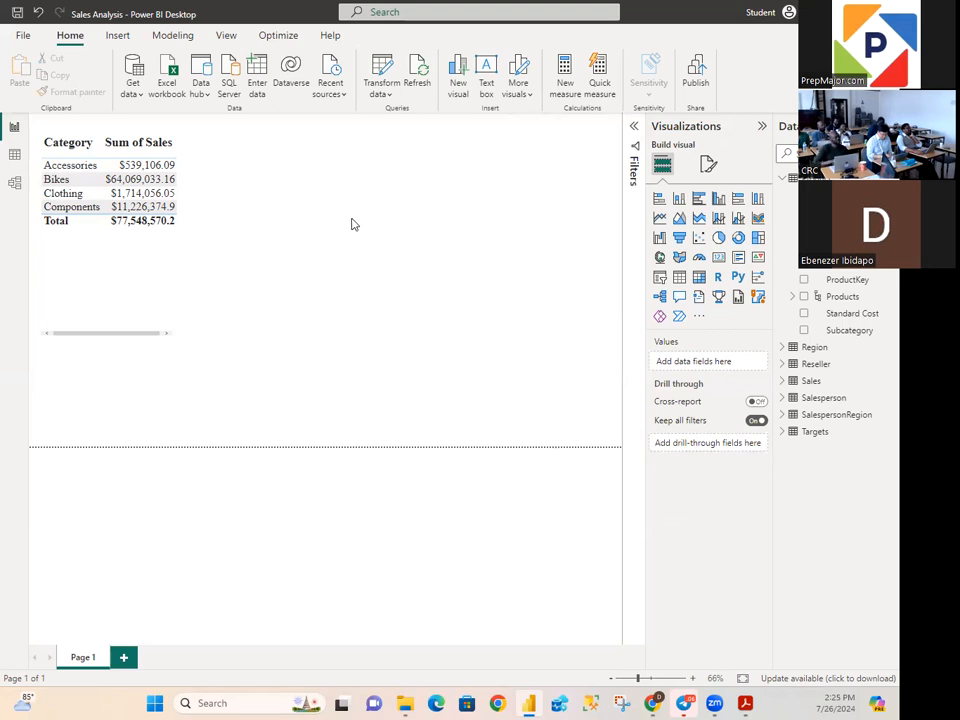
Step: Shorten the Category and Sum of Sales table so that it ends just below its Total row
{"action": "left_click", "coordinate": [125, 332]}
{"action": "left_click_drag", "start_coordinate": [107, 332], "coordinate": [104, 238]}
{"action": "left_click", "coordinate": [259, 218]}
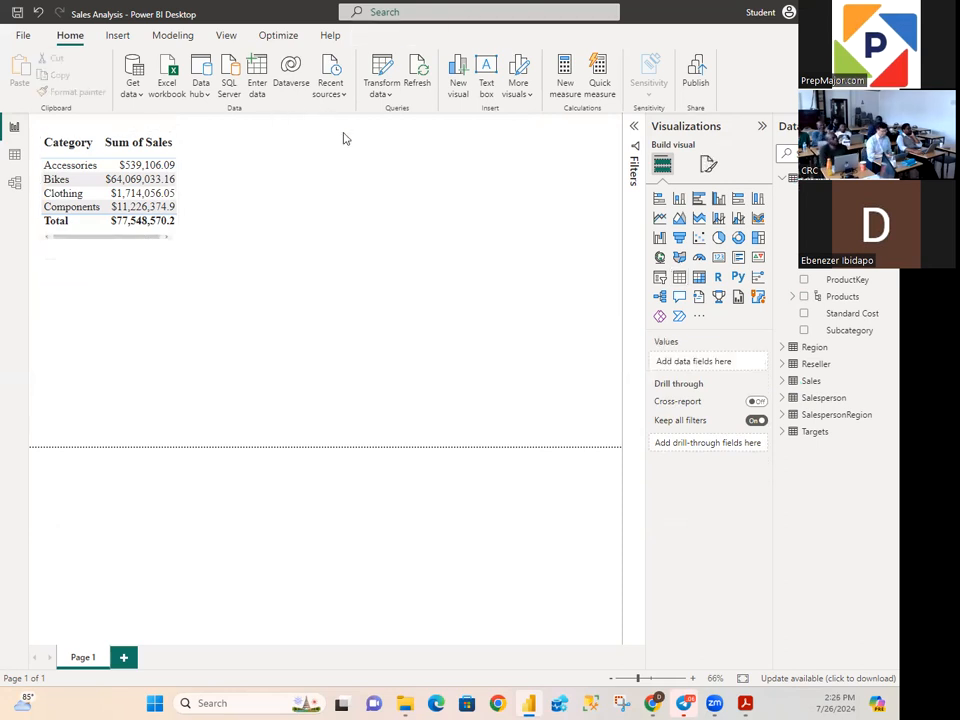
Step: Insert a new matrix beside the sales table, enlarged to fill the remaining page area, with the Products hierarchy as its rows
{"action": "left_click", "coordinate": [699, 279]}
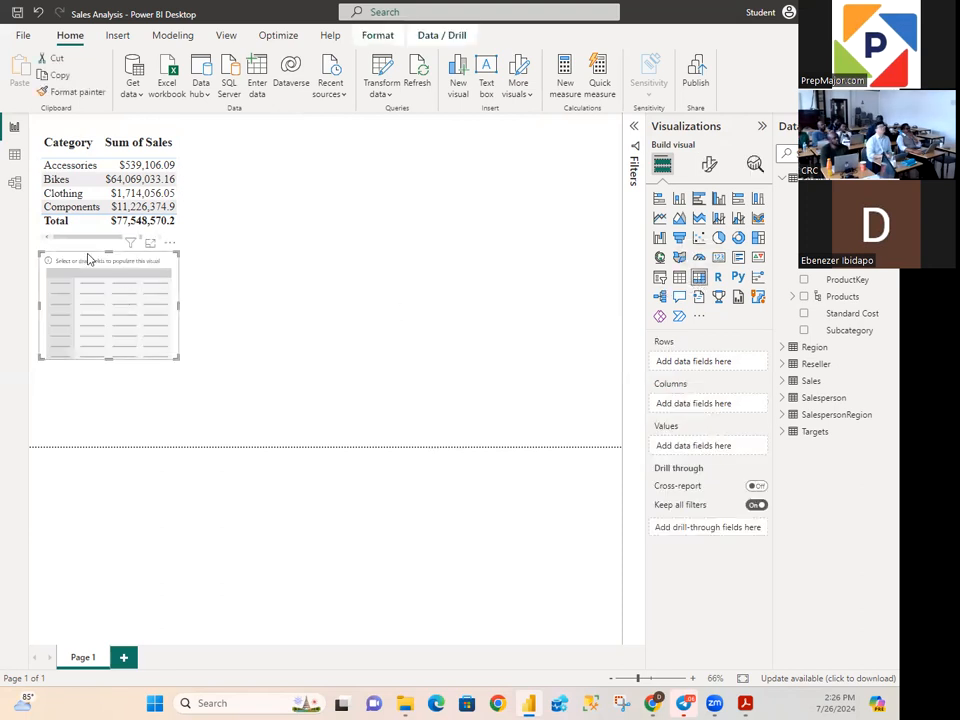
{"action": "left_click_drag", "start_coordinate": [92, 268], "coordinate": [241, 144]}
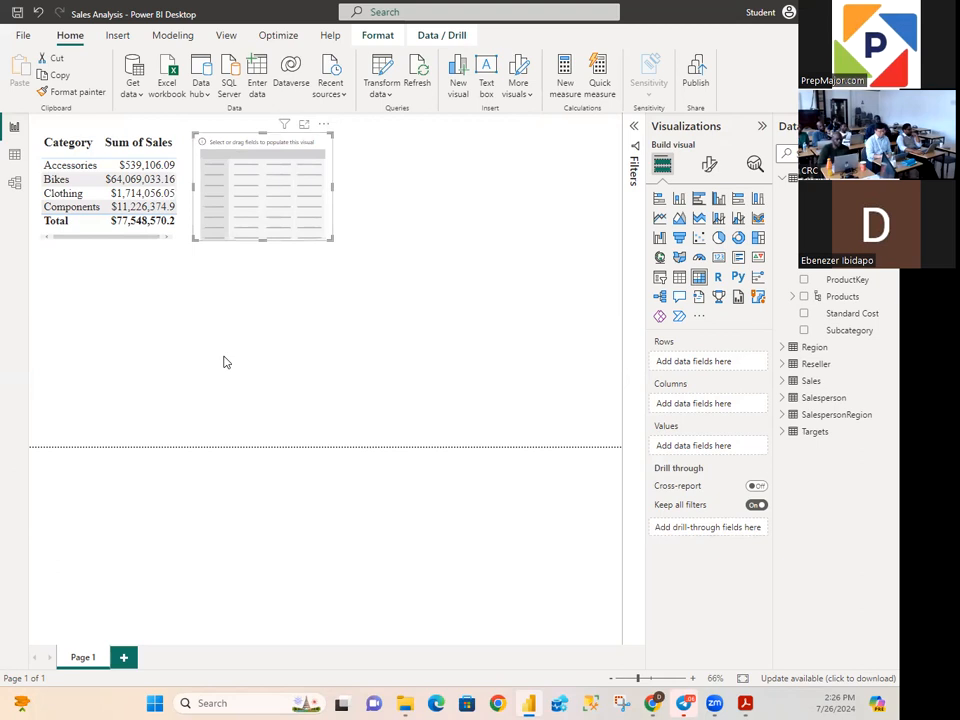
{"action": "left_click_drag", "start_coordinate": [331, 238], "coordinate": [611, 435]}
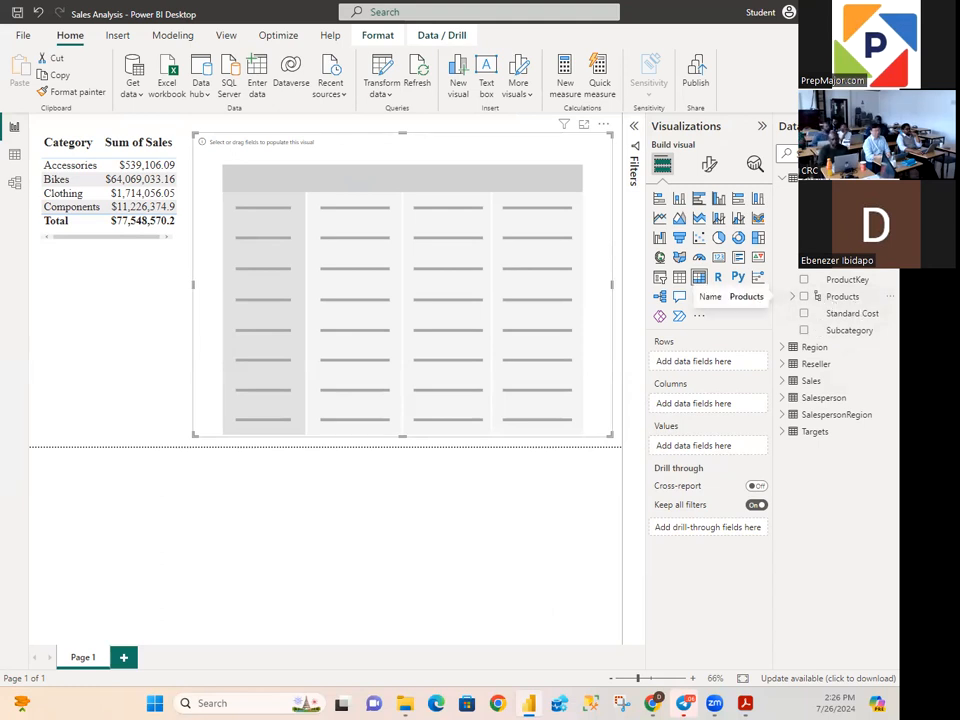
{"action": "left_click", "coordinate": [805, 298]}
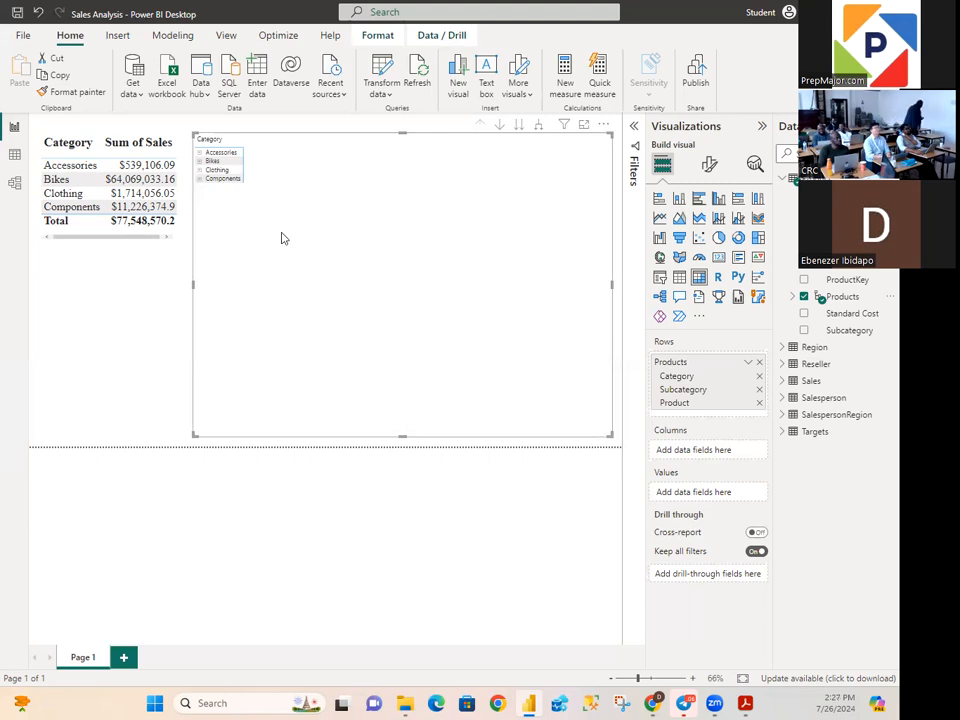
Step: Format the new matrix's column header text as Times New Roman, size 20, bold
{"action": "left_click", "coordinate": [709, 166]}
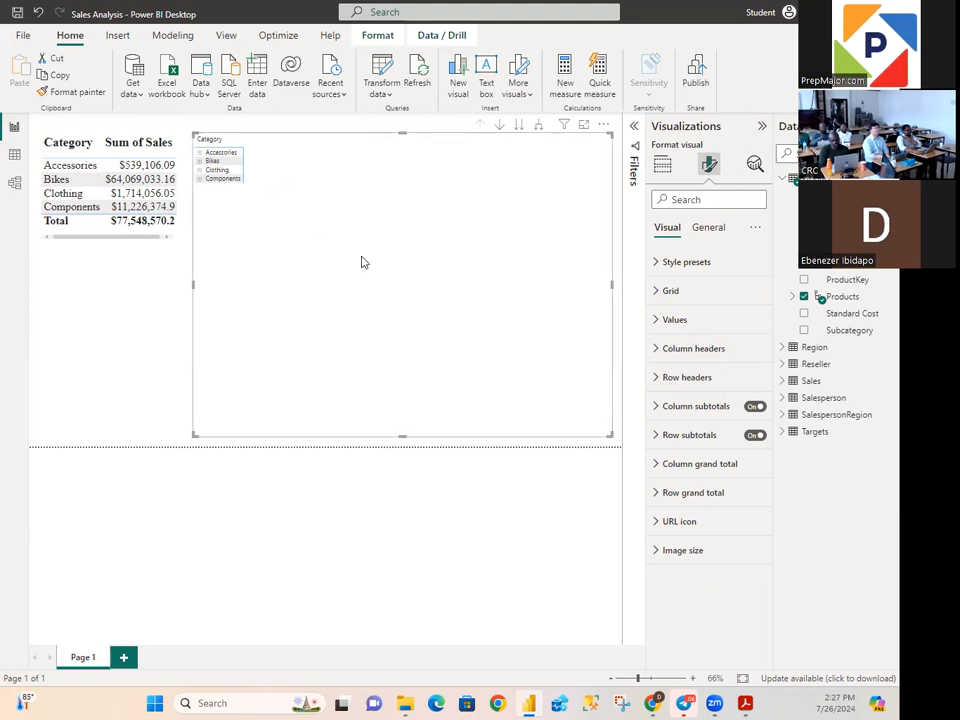
{"action": "left_click", "coordinate": [658, 350]}
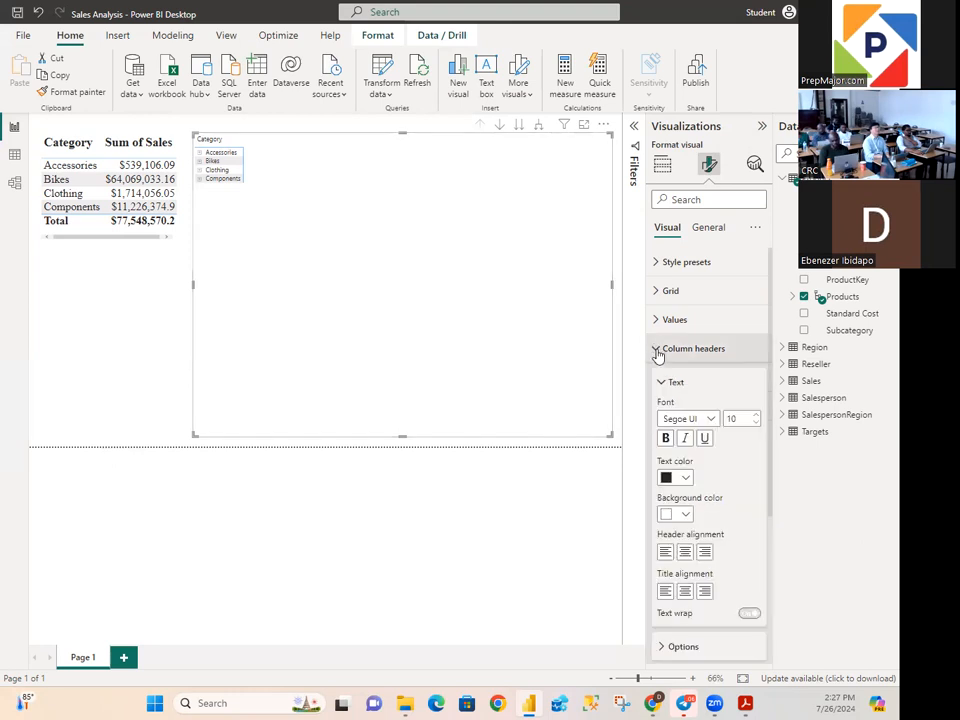
{"action": "left_click", "coordinate": [712, 420]}
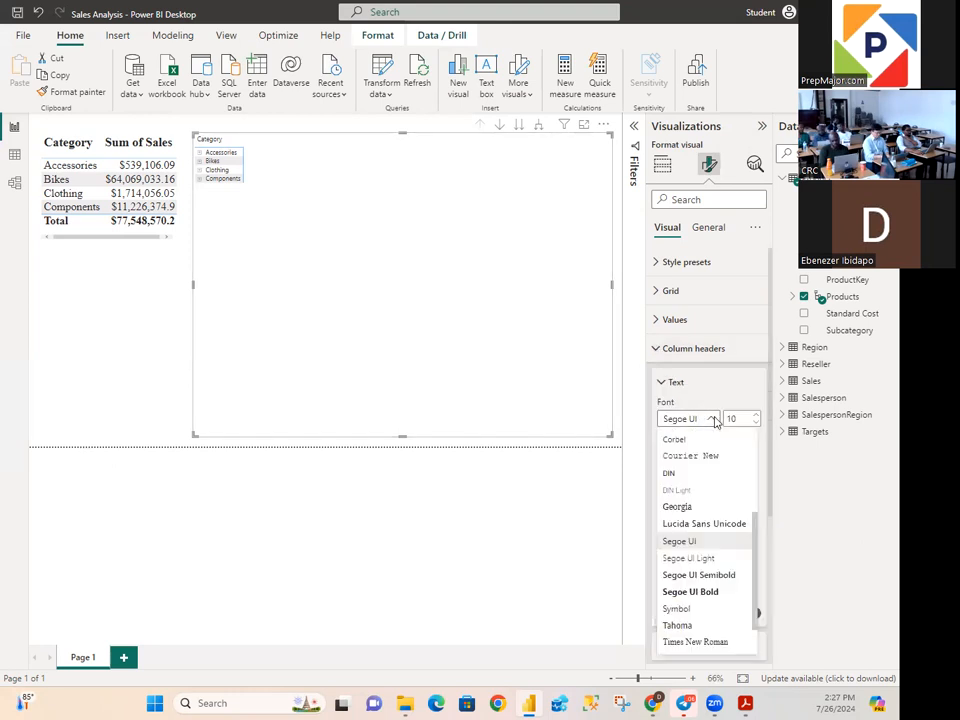
{"action": "left_click", "coordinate": [690, 643]}
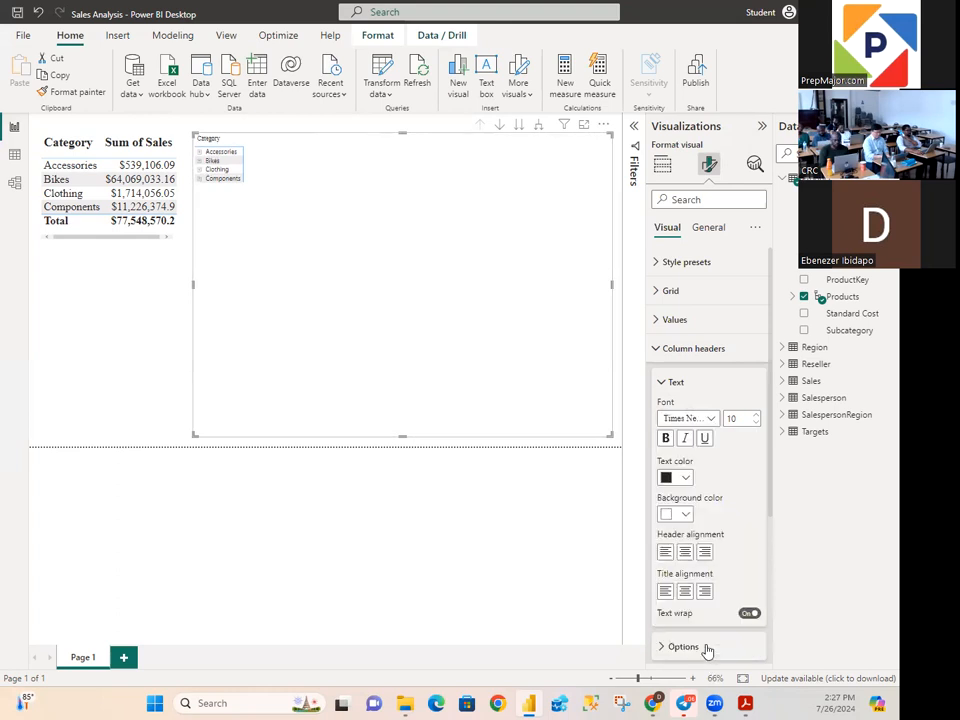
{"action": "left_click", "coordinate": [740, 418]}
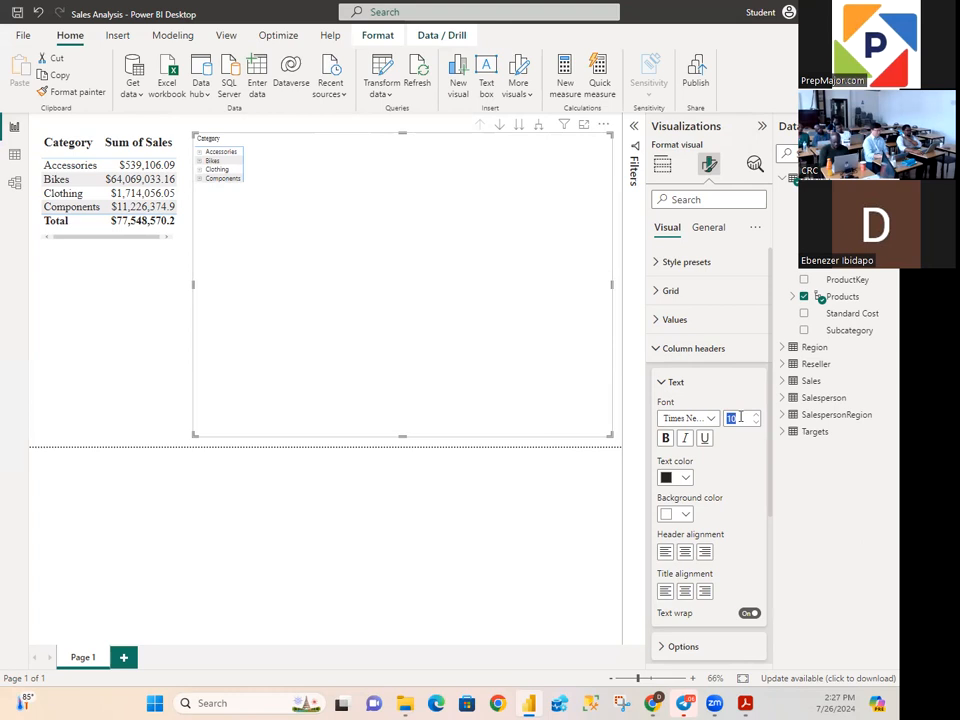
{"action": "type", "text": "20"}
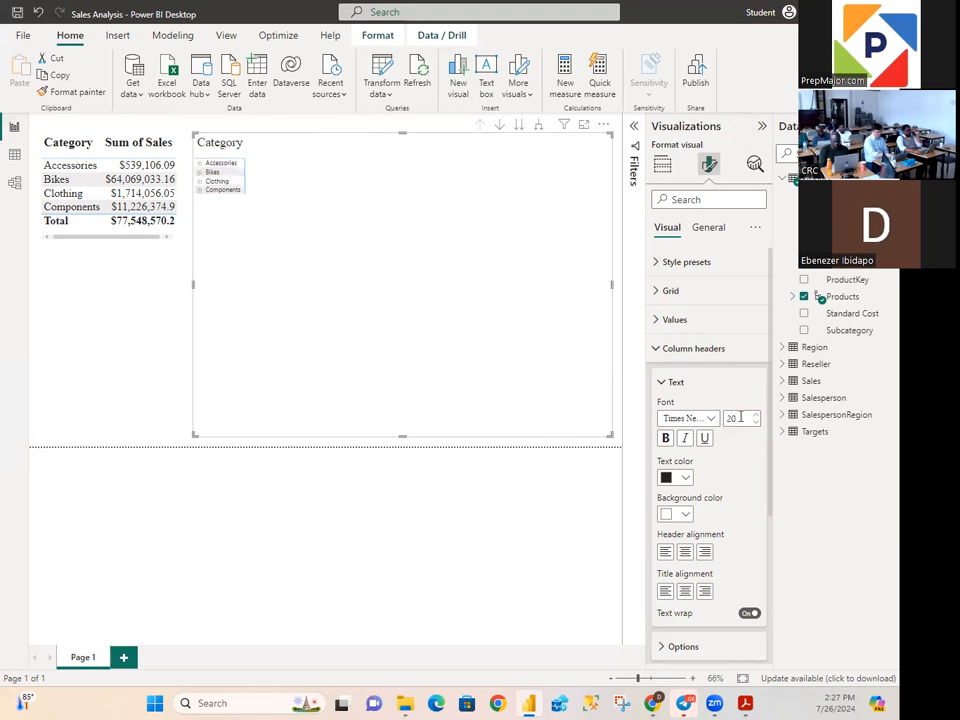
{"action": "left_click", "coordinate": [665, 438]}
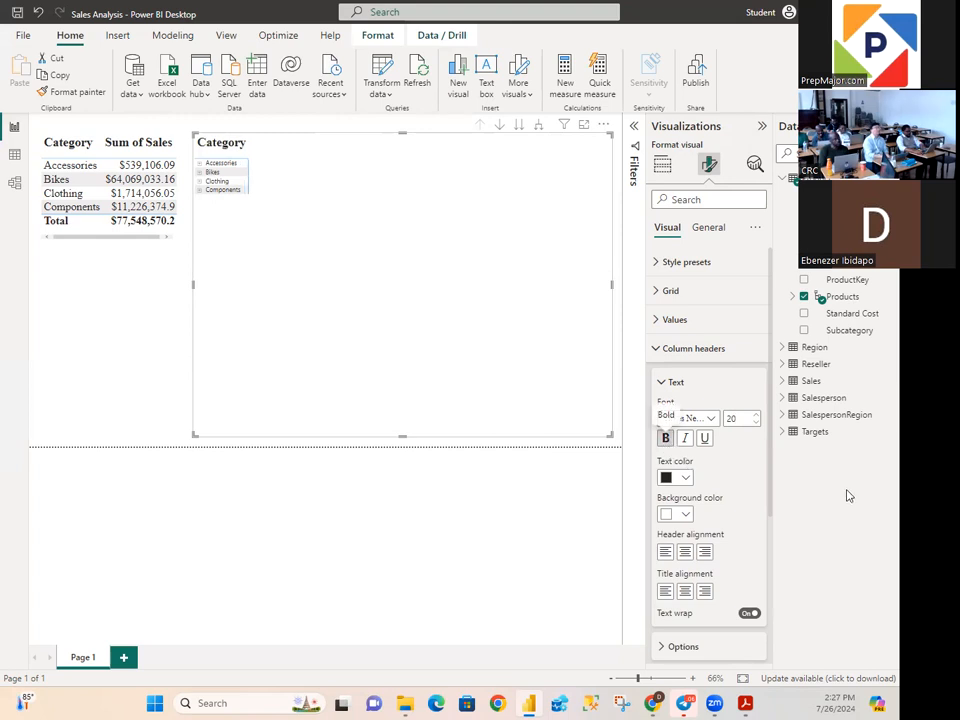
{"action": "left_click", "coordinate": [657, 356]}
Step: Format the matrix's row header text as Times New Roman, size 20, bold
{"action": "left_click", "coordinate": [659, 384]}
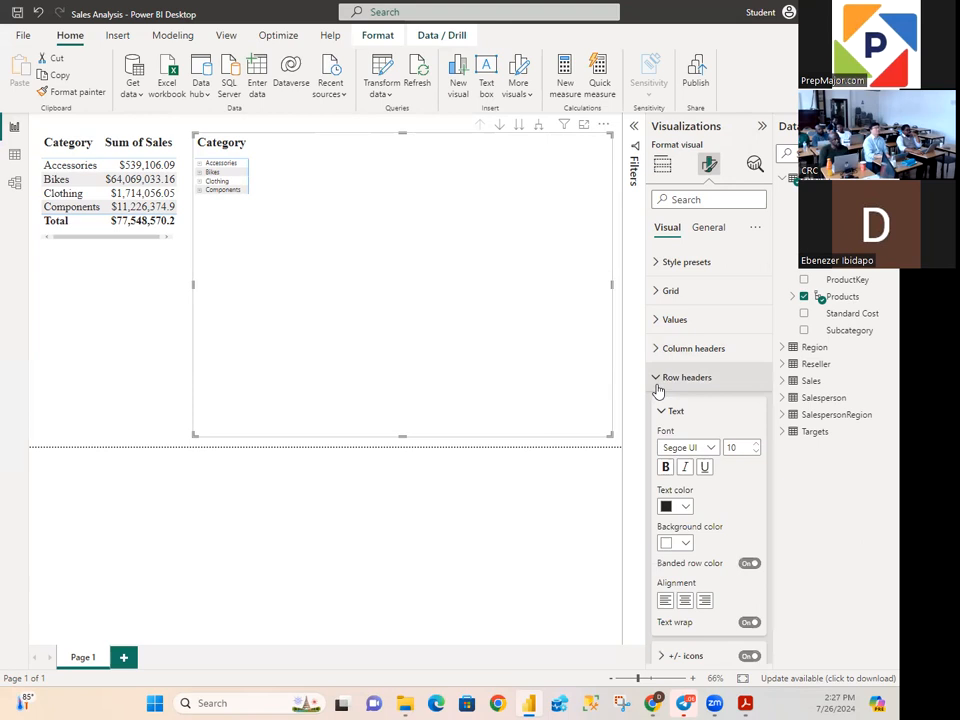
{"action": "left_click", "coordinate": [712, 447]}
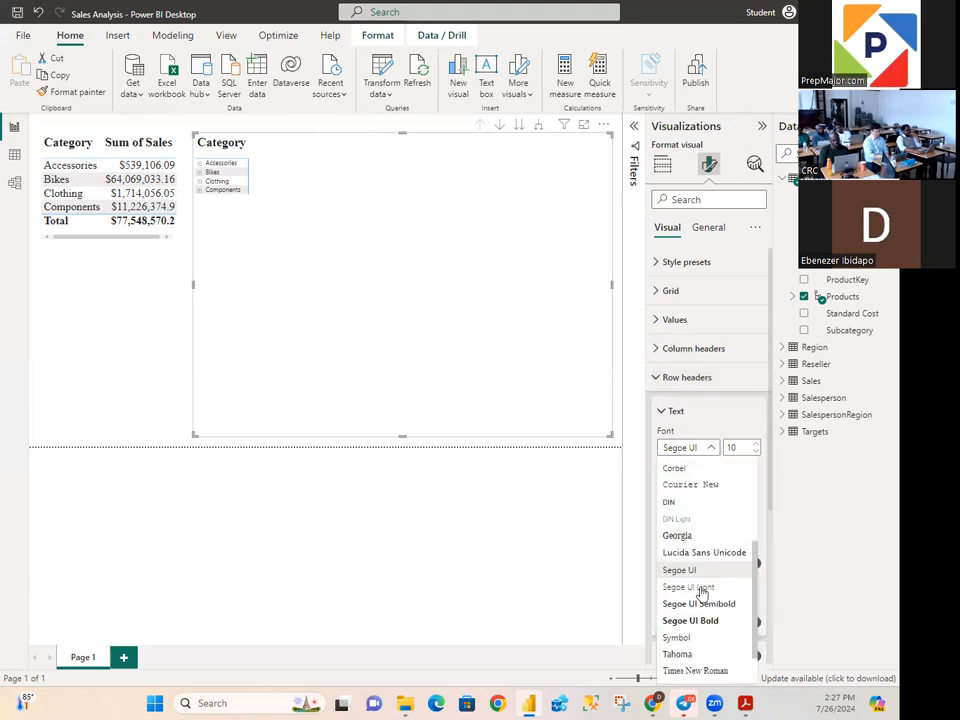
{"action": "left_click", "coordinate": [701, 671]}
{"action": "left_click", "coordinate": [740, 448]}
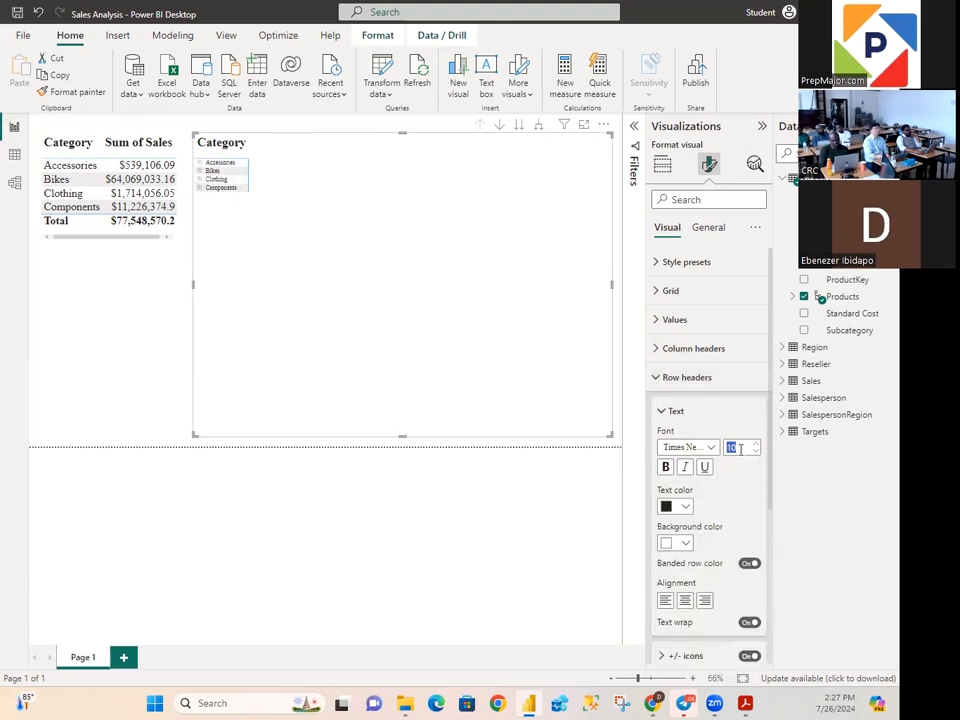
{"action": "type", "text": "20"}
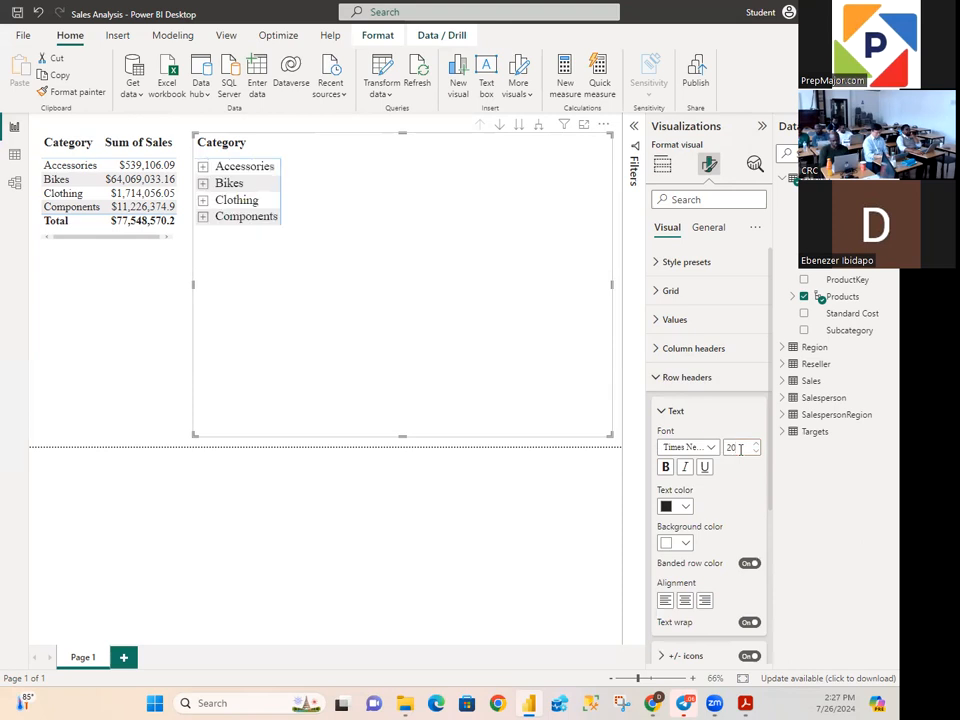
{"action": "left_click", "coordinate": [665, 467]}
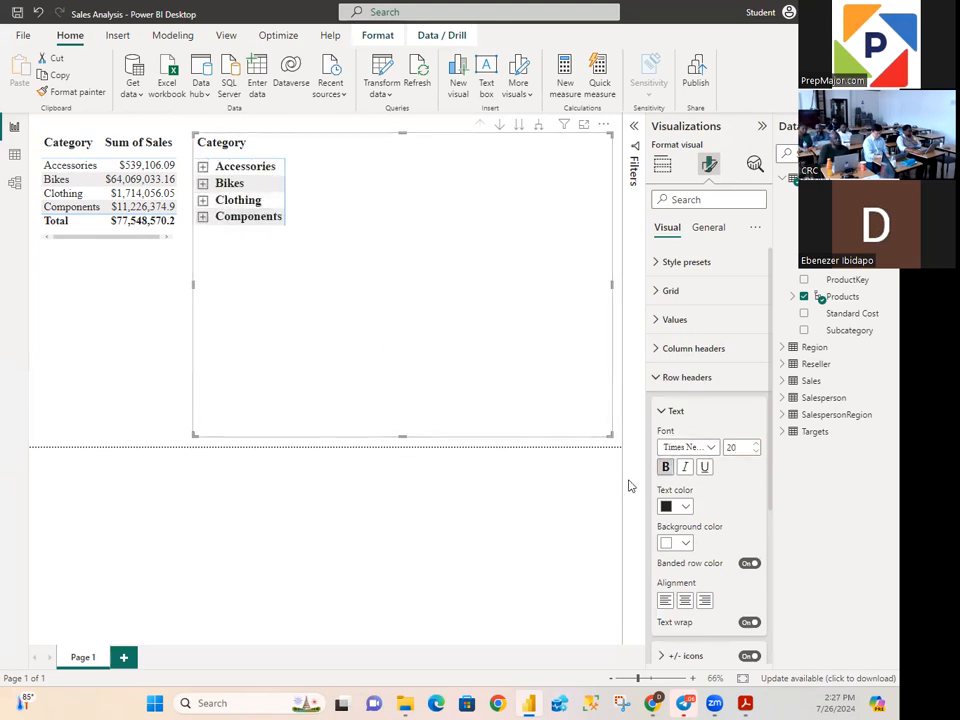
{"action": "left_click", "coordinate": [661, 413]}
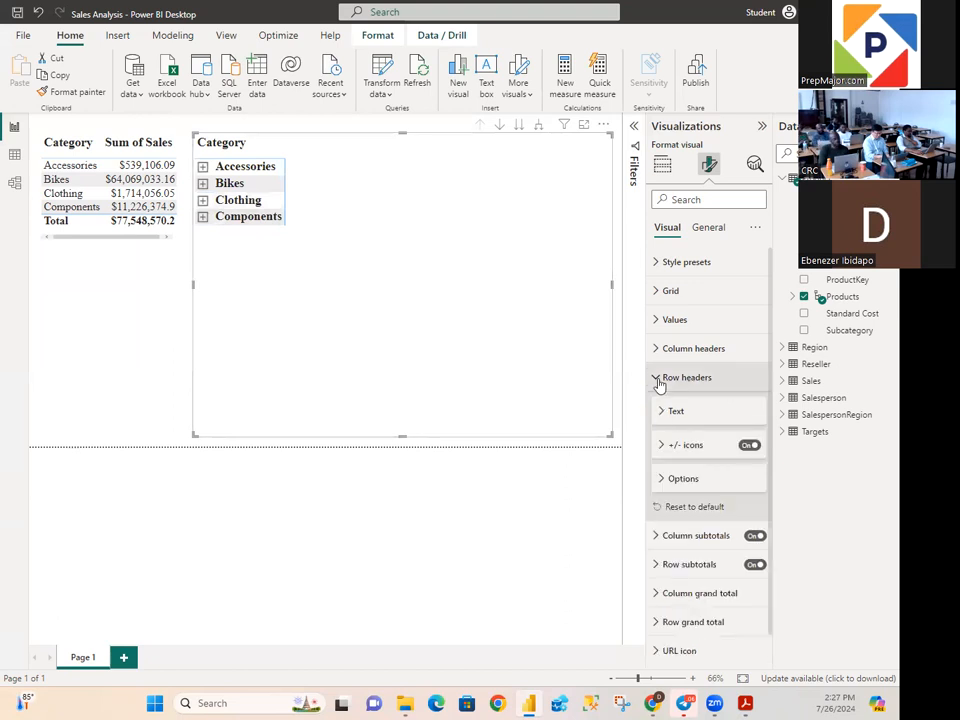
{"action": "left_click", "coordinate": [659, 380]}
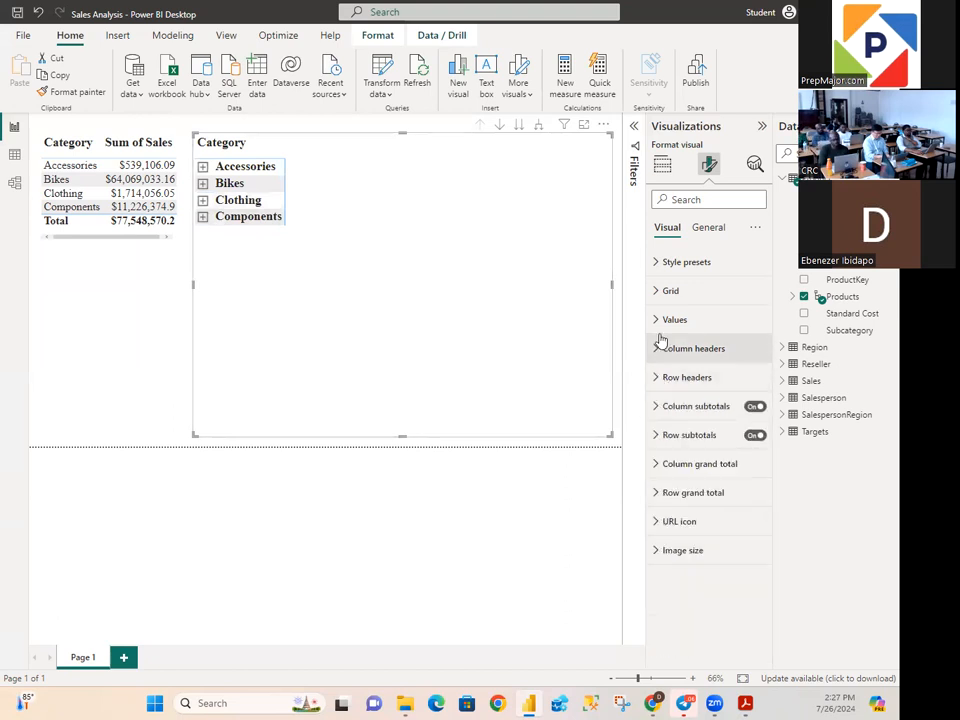
Step: Set the matrix's values text to Times New Roman, size 18
{"action": "left_click", "coordinate": [658, 320]}
{"action": "left_click", "coordinate": [698, 390]}
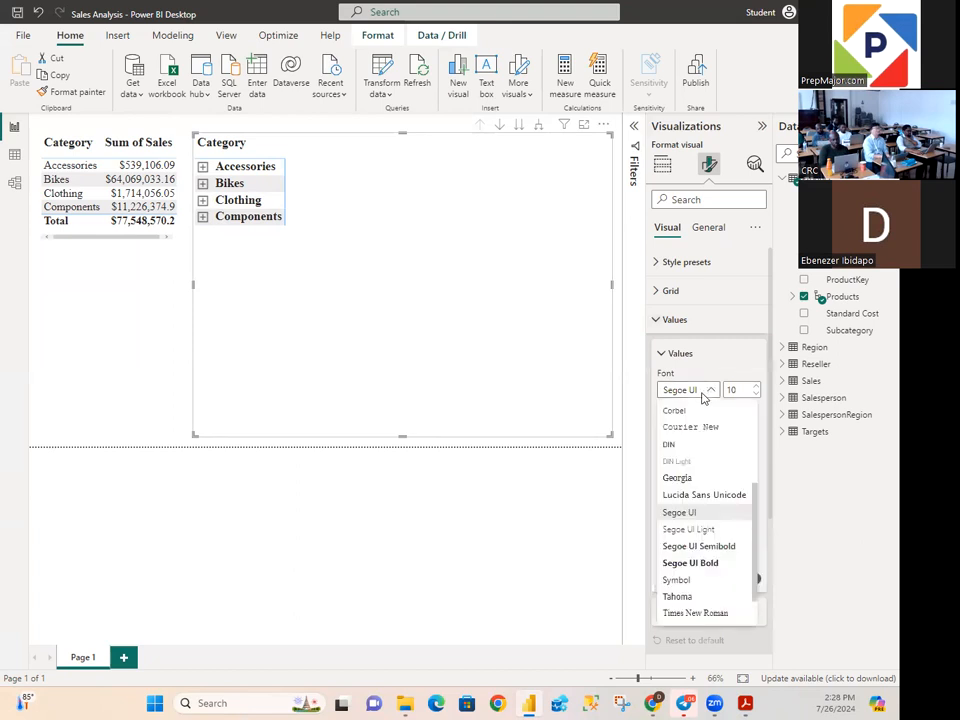
{"action": "left_click", "coordinate": [690, 613]}
{"action": "left_click", "coordinate": [734, 390]}
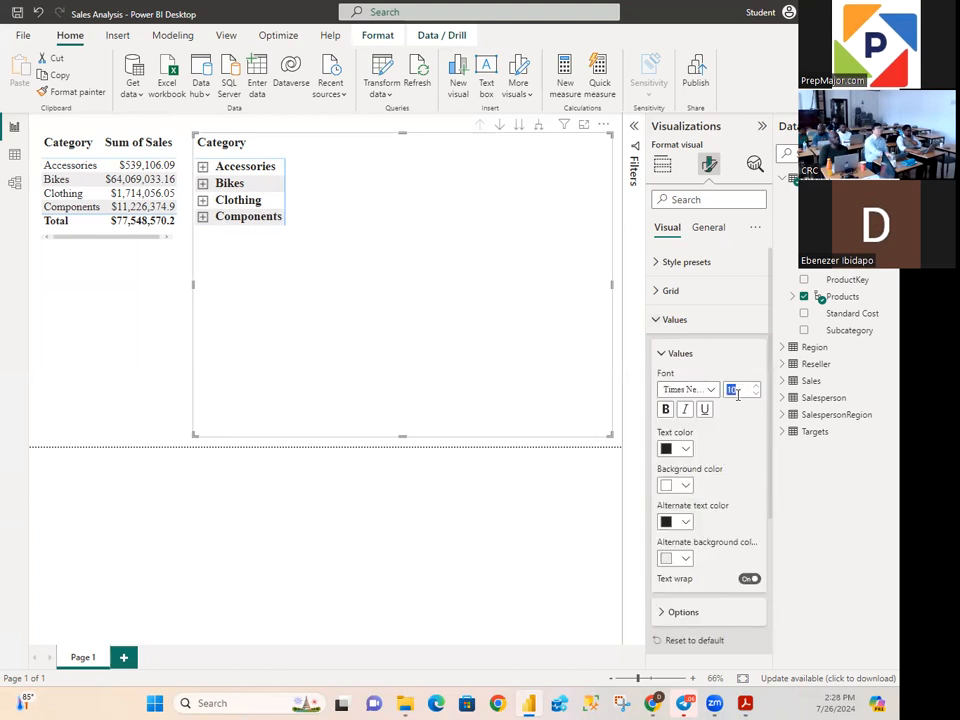
{"action": "type", "text": "18"}
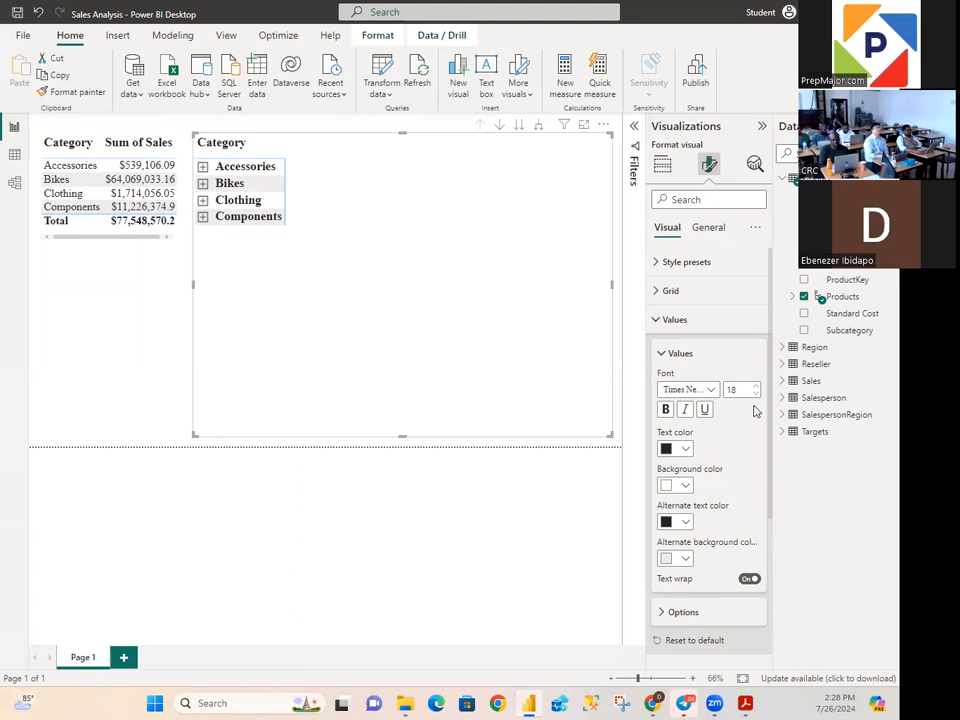
{"action": "left_click", "coordinate": [659, 351]}
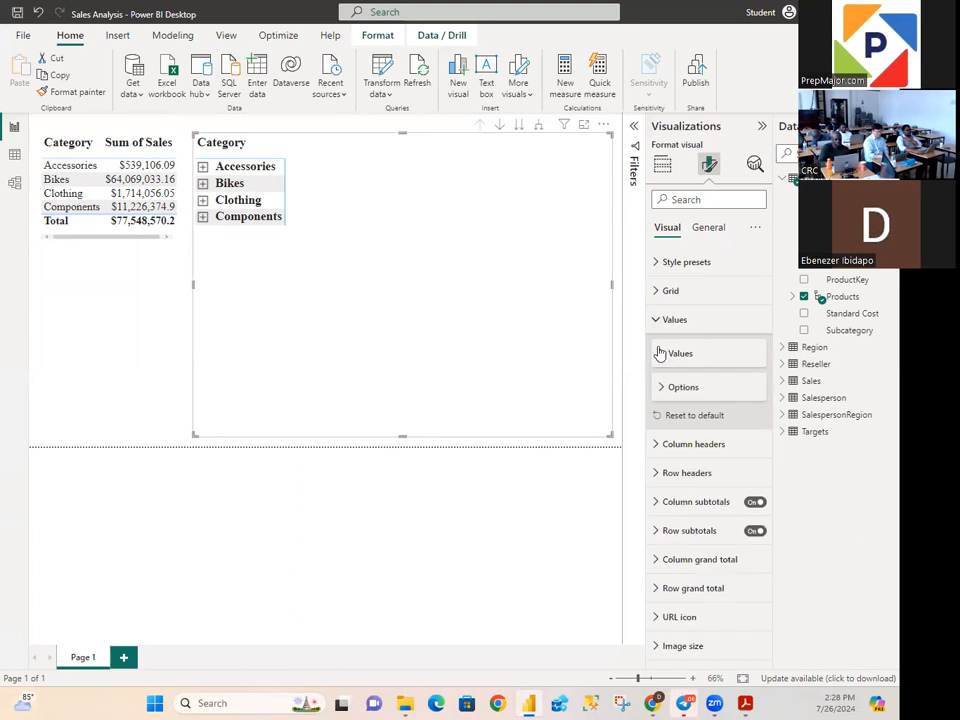
{"action": "left_click", "coordinate": [656, 321]}
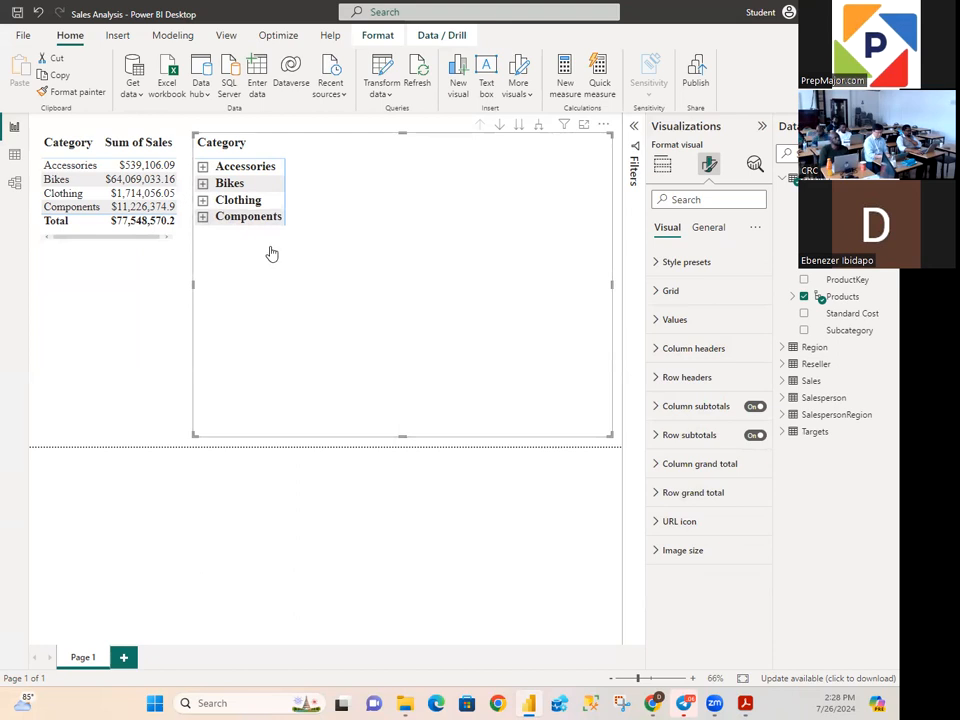
Step: Set the position of the matrix's row subtotals to Bottom
{"action": "left_click", "coordinate": [657, 438]}
{"action": "scroll", "coordinate": [687, 535], "scroll_direction": "down", "scroll_amount": 3}
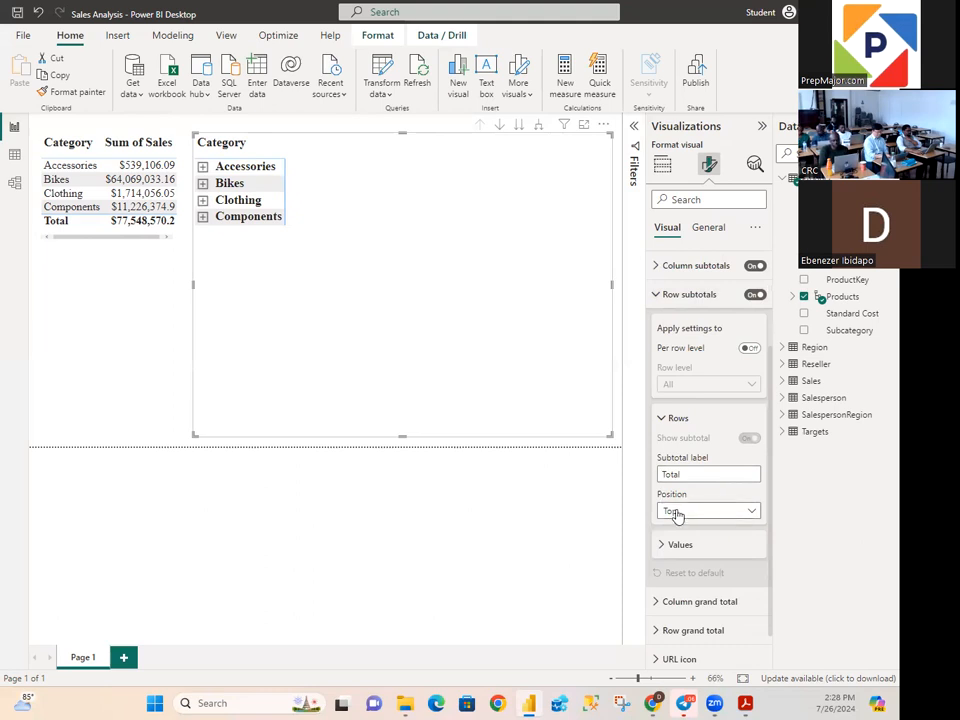
{"action": "left_click", "coordinate": [746, 512]}
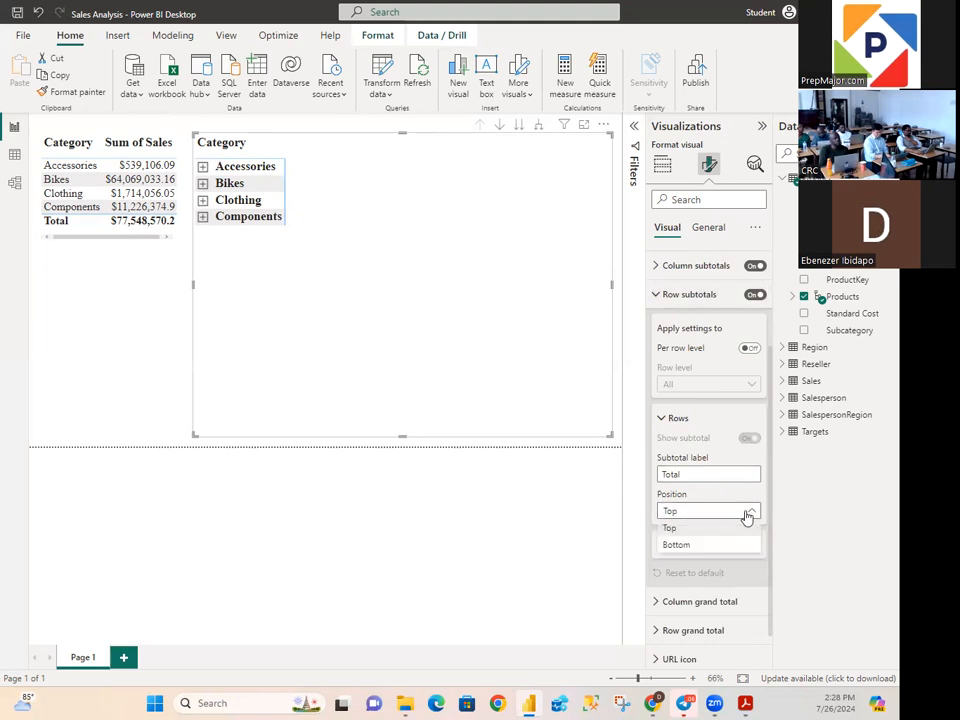
{"action": "left_click", "coordinate": [684, 546]}
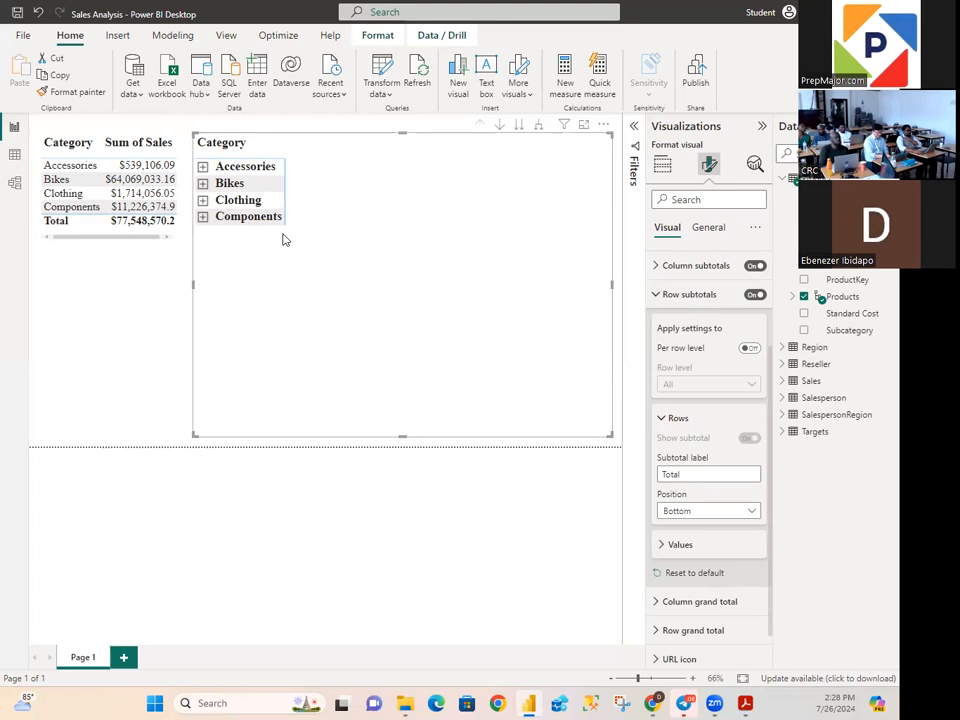
Step: Add the Sales field from the Sales table to the matrix as its values
{"action": "left_click", "coordinate": [784, 180]}
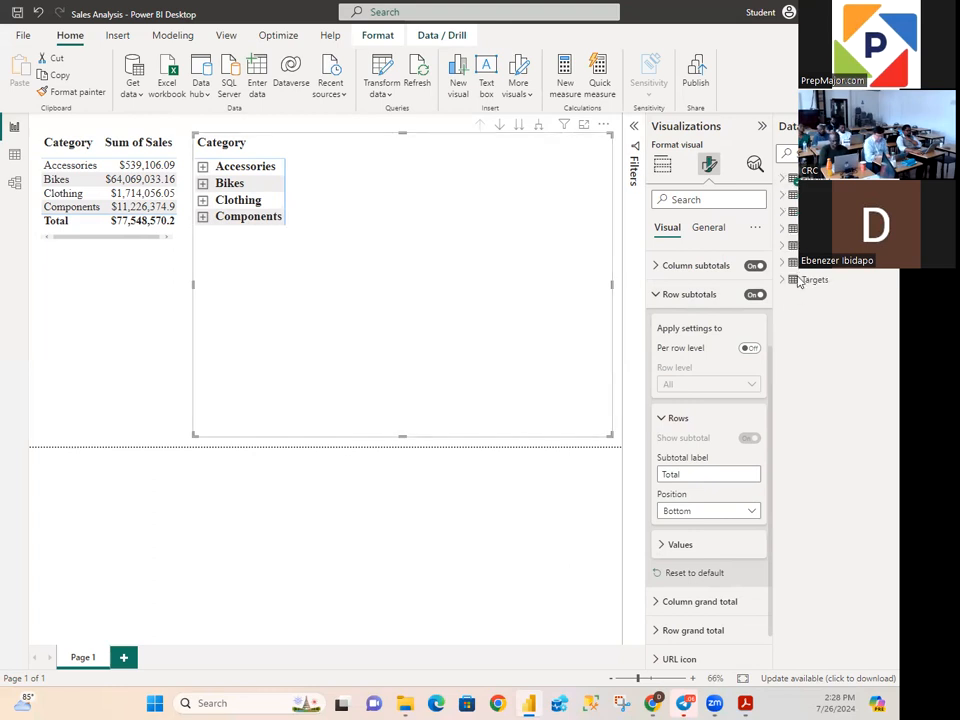
{"action": "left_click", "coordinate": [784, 228]}
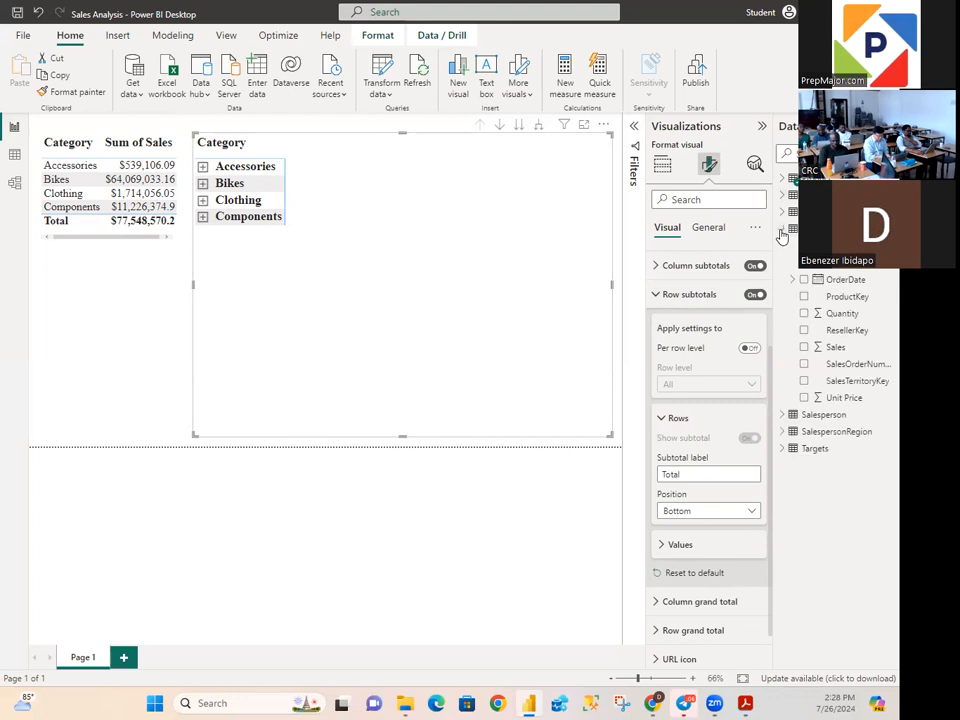
{"action": "left_click", "coordinate": [804, 347]}
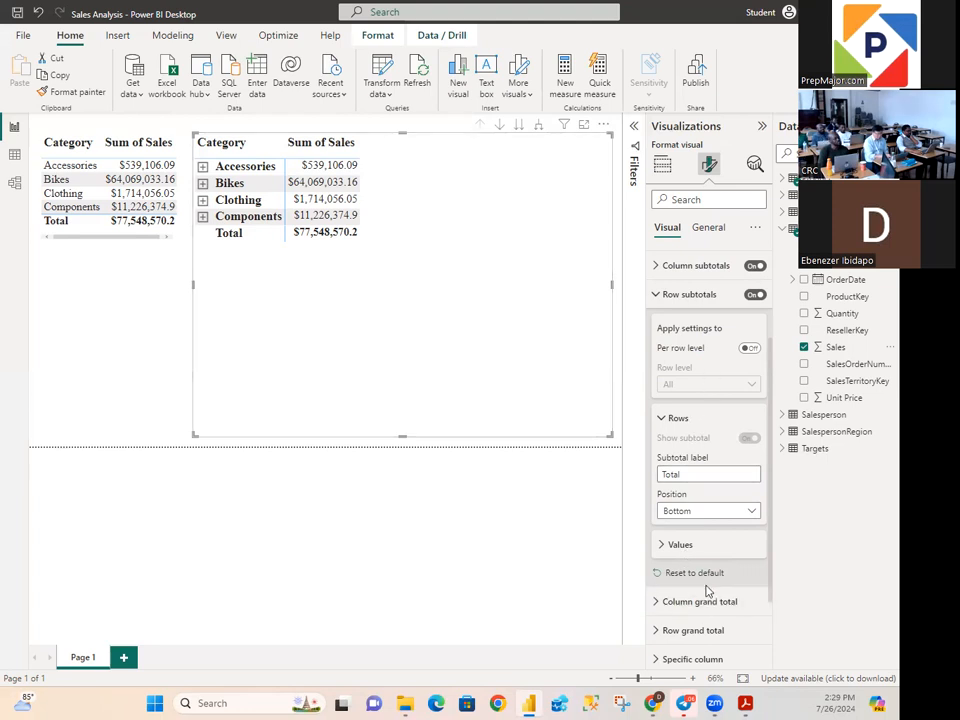
{"action": "left_click", "coordinate": [655, 294]}
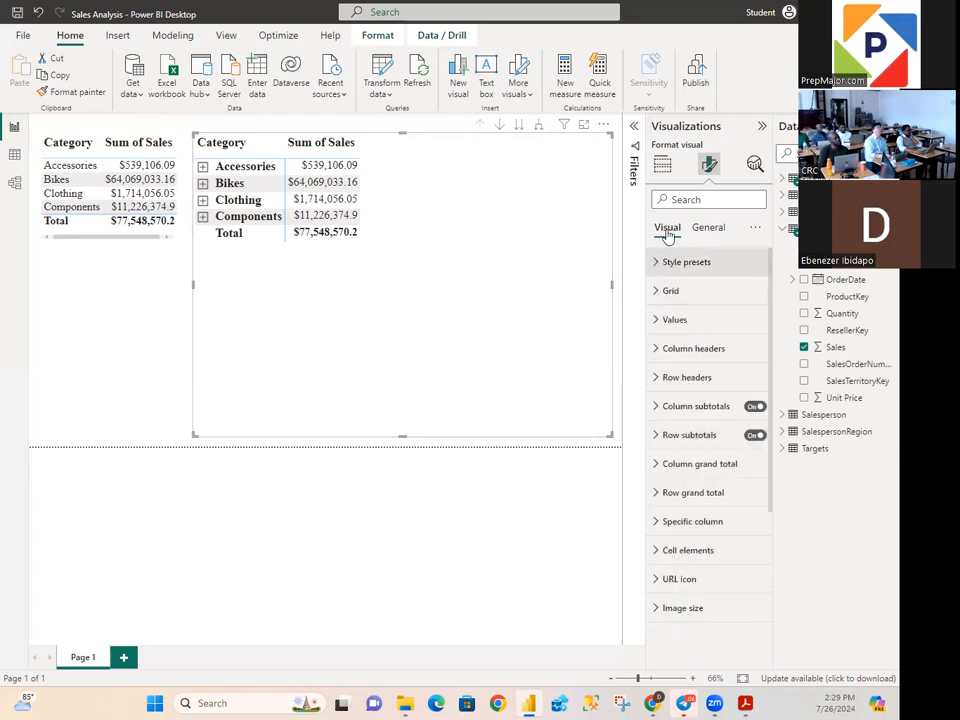
Step: Rename the matrix's Sum of Sales value to Sales for this visual
{"action": "left_click", "coordinate": [655, 165]}
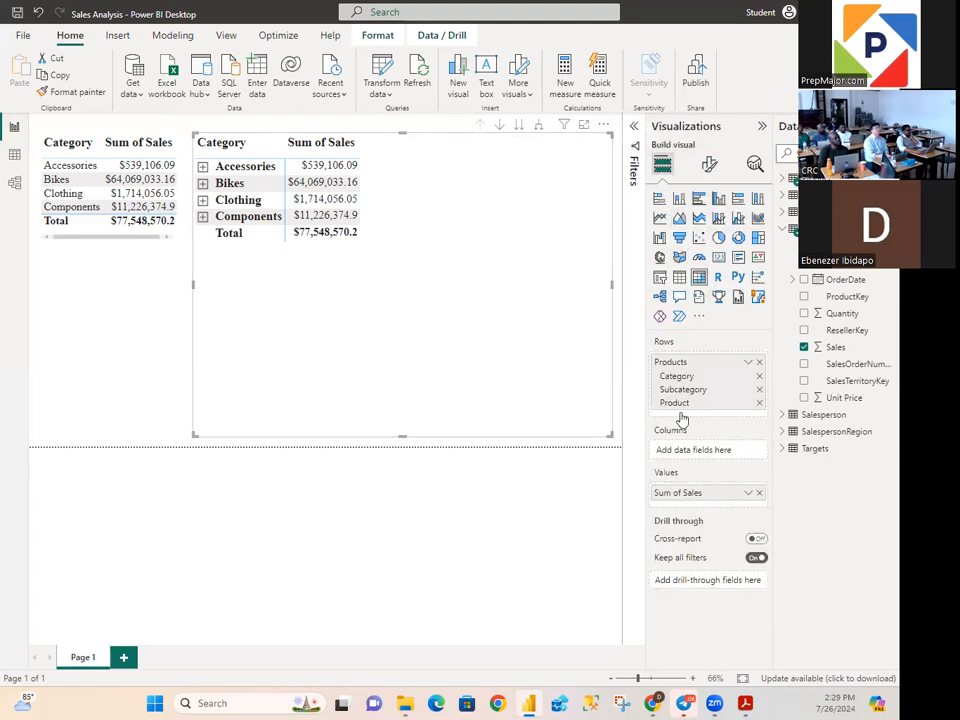
{"action": "double_click", "coordinate": [684, 494]}
{"action": "left_click", "coordinate": [684, 494]}
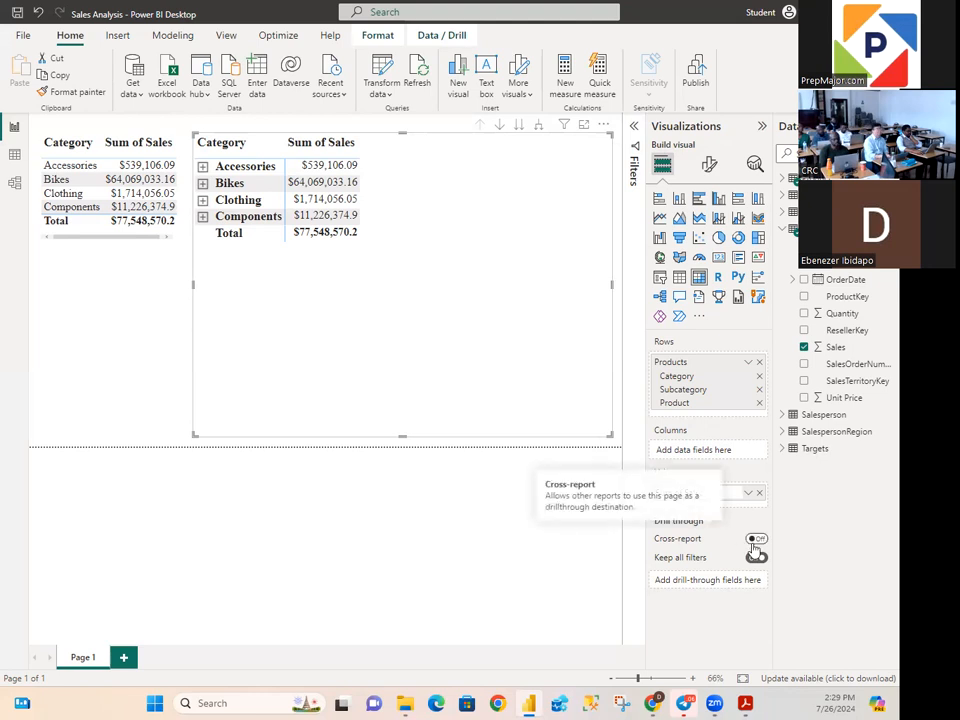
{"action": "key", "text": "BackSpace"}
{"action": "key", "text": "BackSpace"}
{"action": "key", "text": "BackSpace"}
{"action": "key", "text": "BackSpace"}
{"action": "key", "text": "BackSpace"}
{"action": "key", "text": "BackSpace"}
{"action": "key", "text": "BackSpace"}
{"action": "key", "text": "Return"}
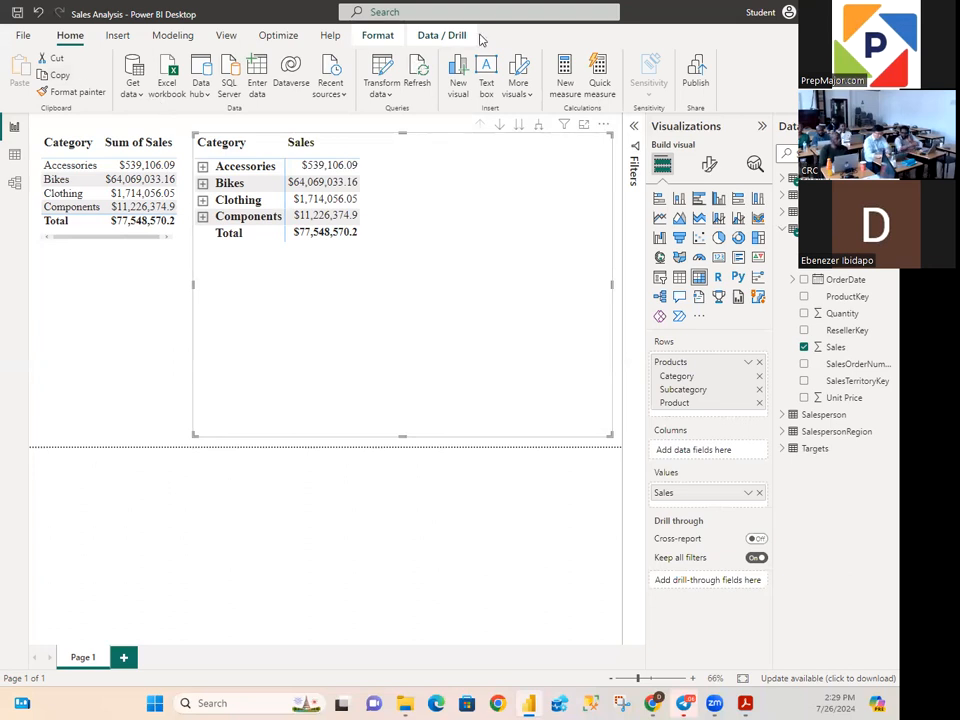
Step: Expand all matrix rows down one level to Subcategory and show the levels of the Products hierarchy in the field list
{"action": "left_click", "coordinate": [539, 126]}
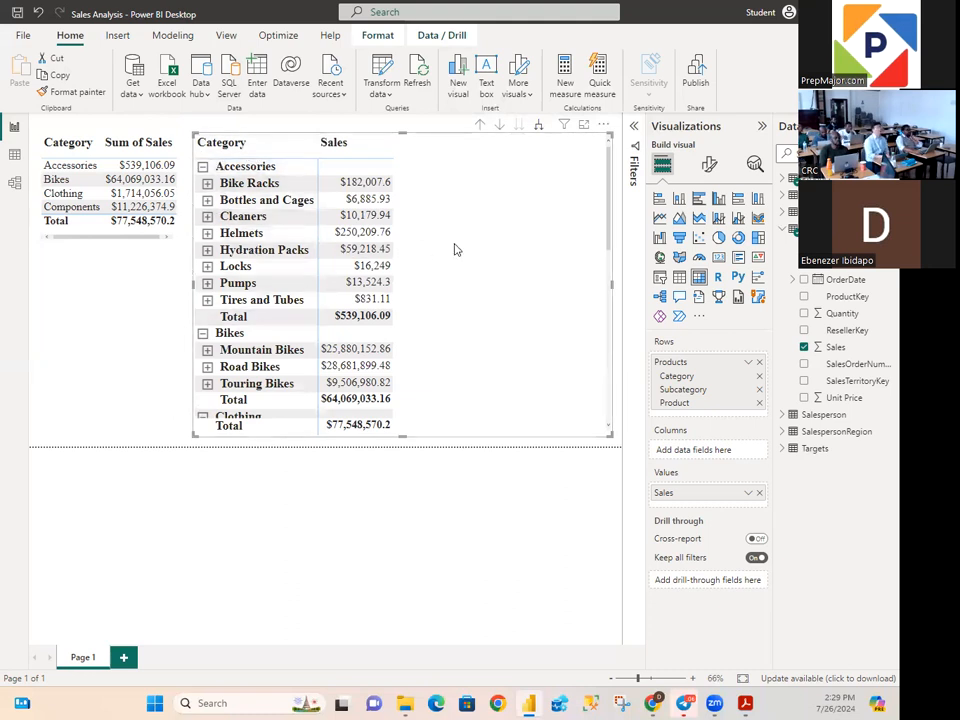
{"action": "left_click", "coordinate": [783, 225]}
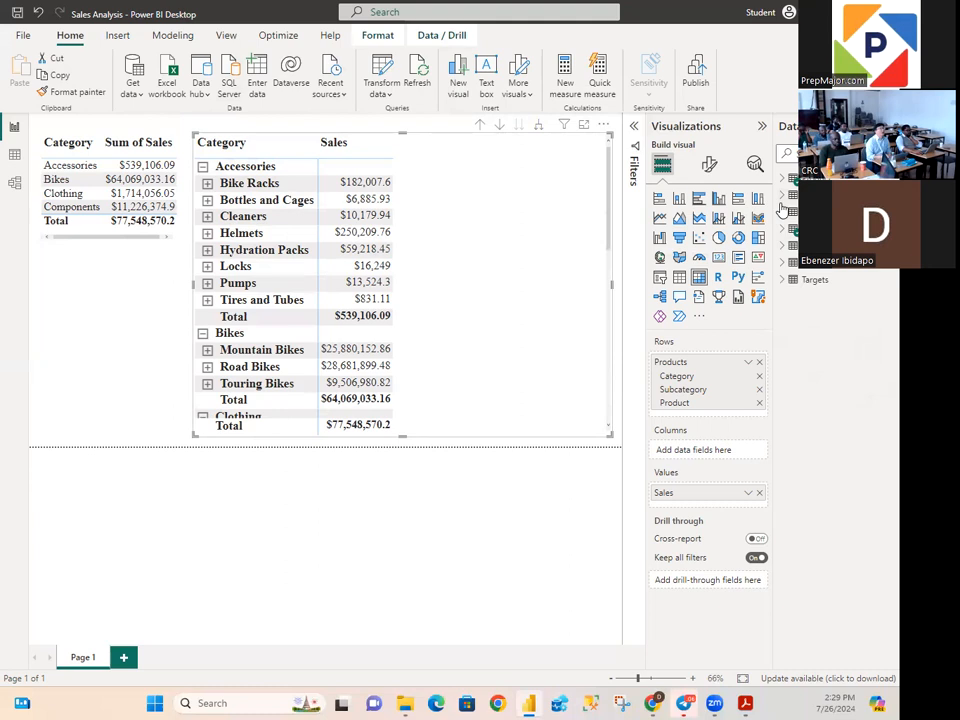
{"action": "left_click", "coordinate": [781, 186]}
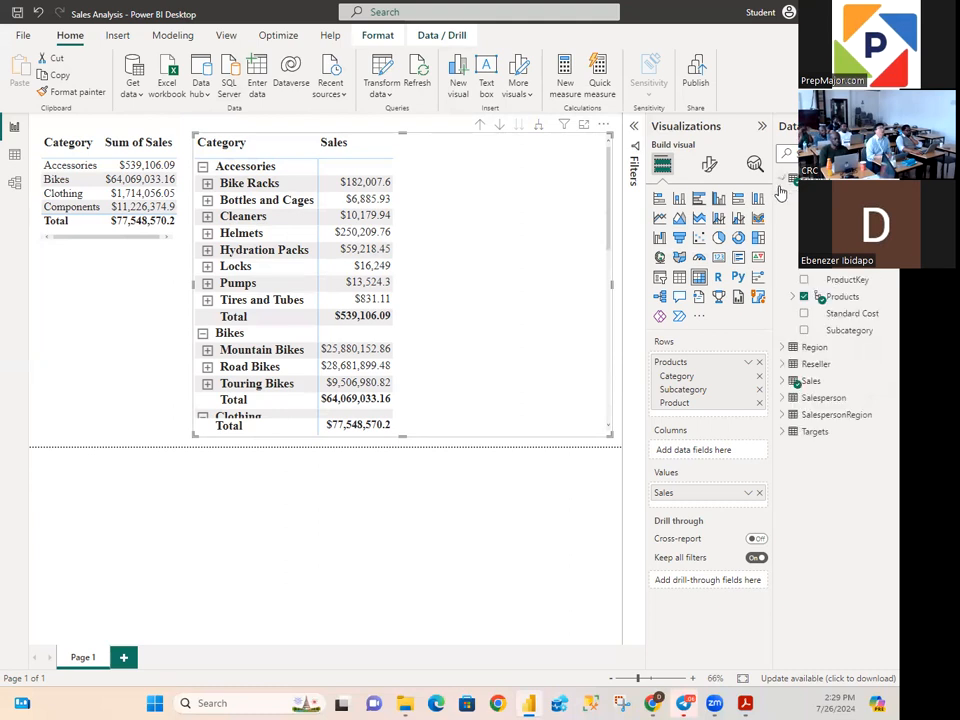
{"action": "left_click", "coordinate": [792, 296]}
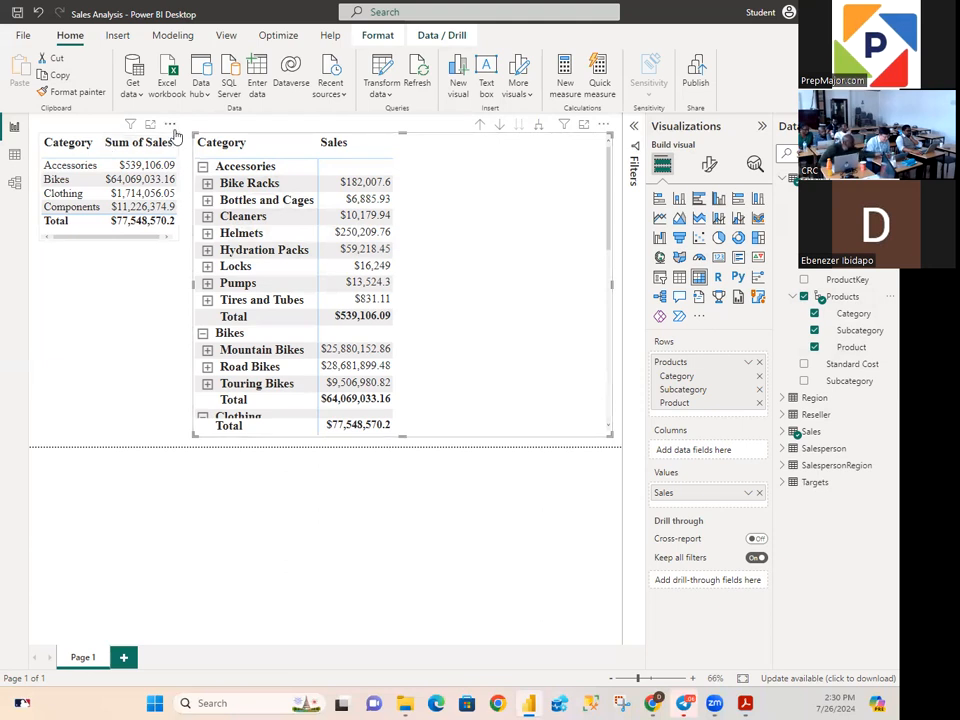
Step: Move the Category and Sum of Sales table to the page's lower-left corner and shrink its height to a thin strip
{"action": "left_click", "coordinate": [172, 126]}
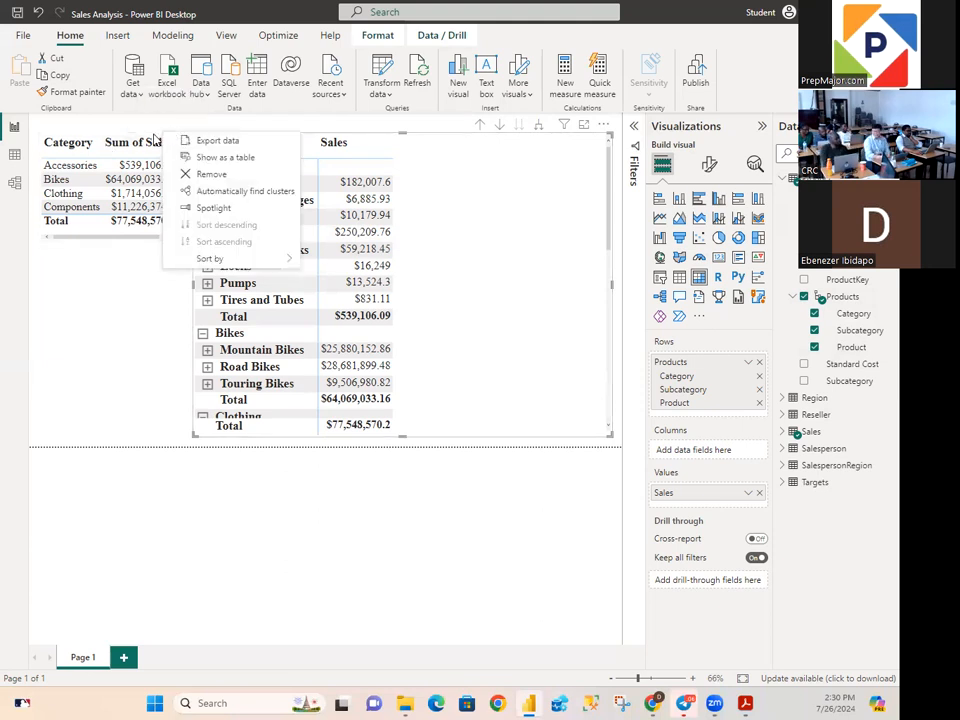
{"action": "left_click", "coordinate": [90, 241]}
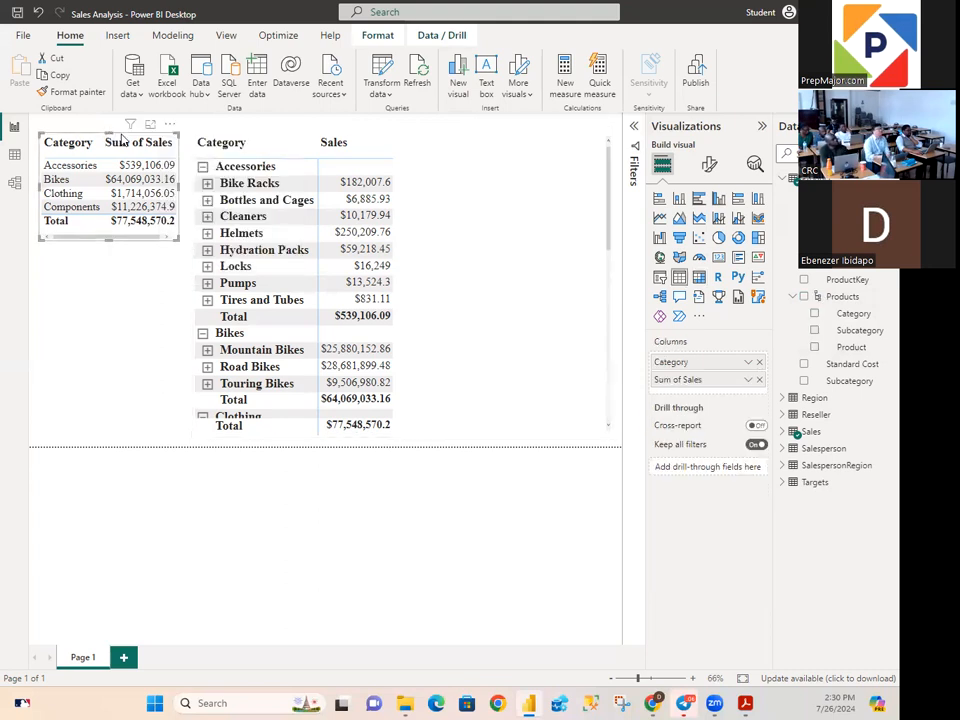
{"action": "left_click_drag", "start_coordinate": [124, 140], "coordinate": [89, 352]}
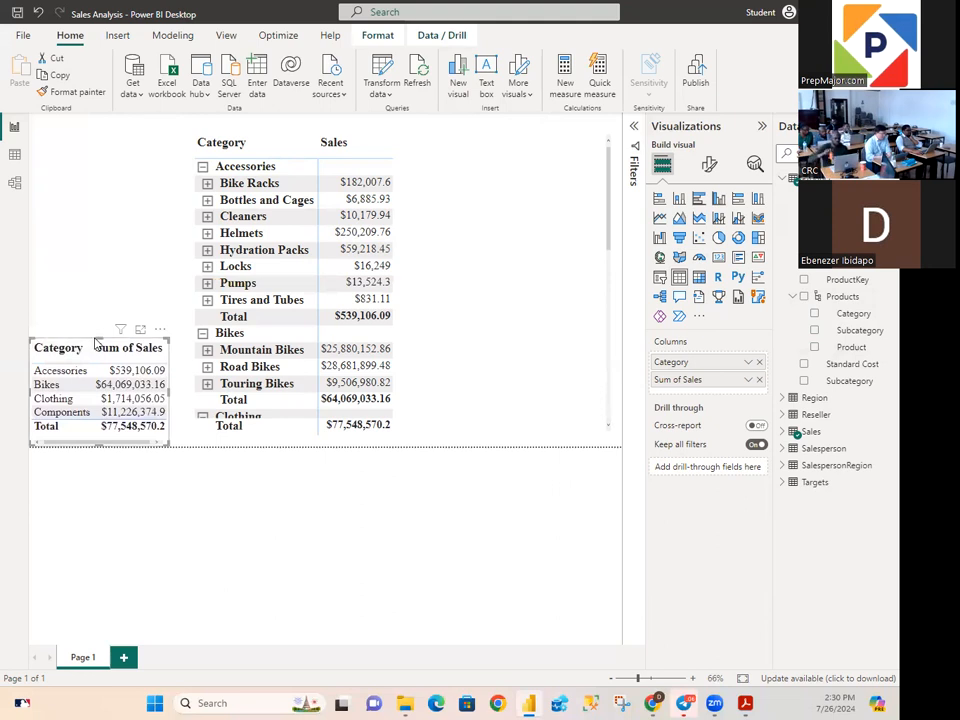
{"action": "left_click_drag", "start_coordinate": [96, 336], "coordinate": [96, 430]}
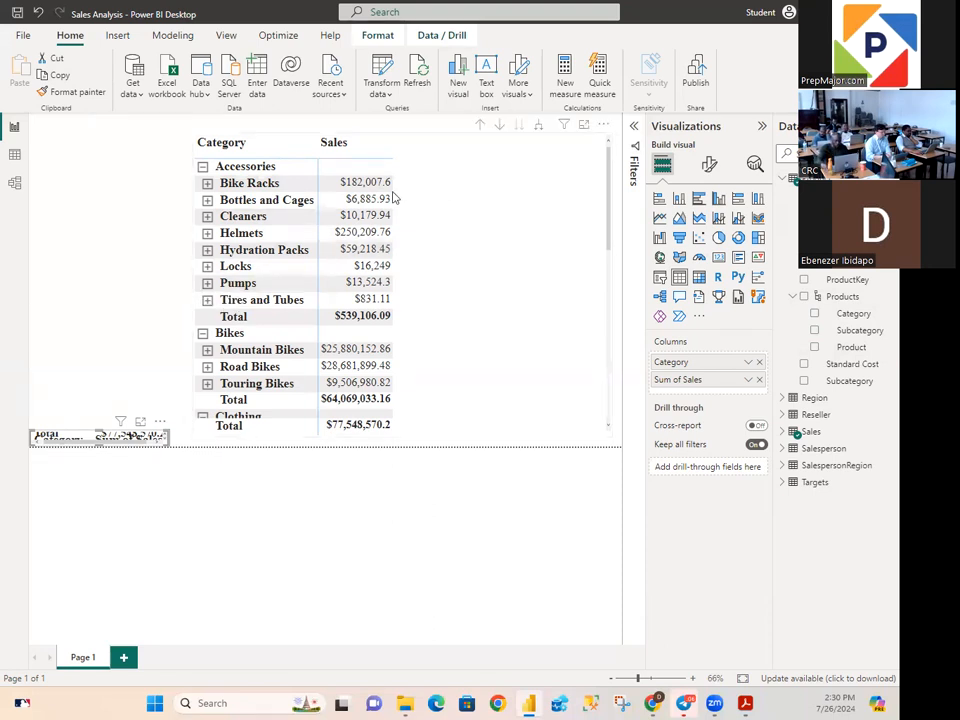
Step: Widen the matrix toward the page's left edge so that it spans nearly the full page width
{"action": "left_click", "coordinate": [311, 246]}
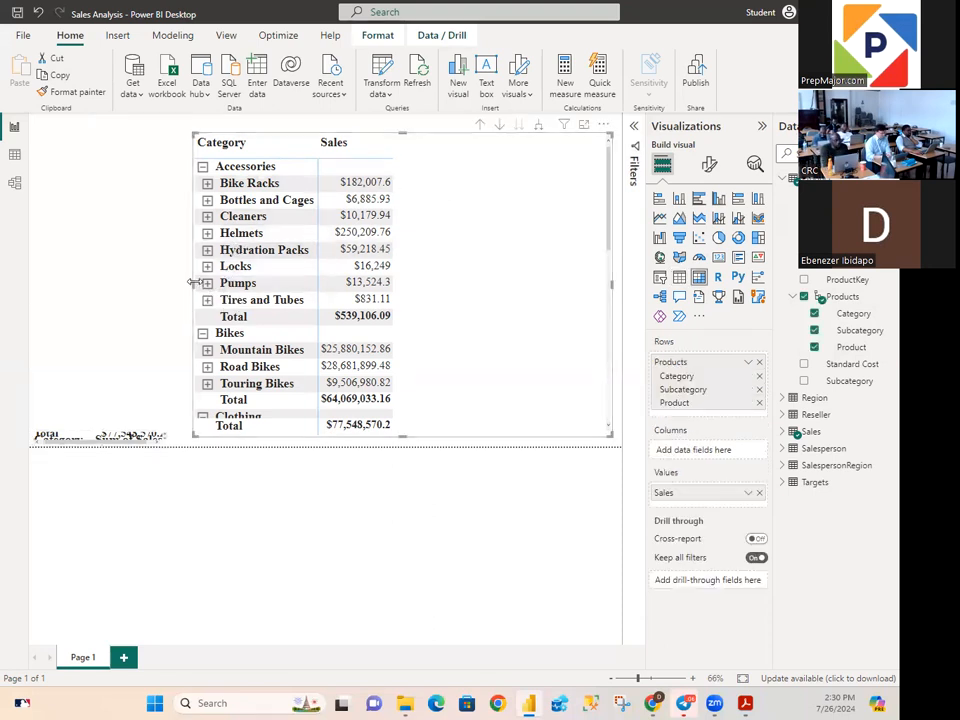
{"action": "left_click_drag", "start_coordinate": [194, 284], "coordinate": [38, 270]}
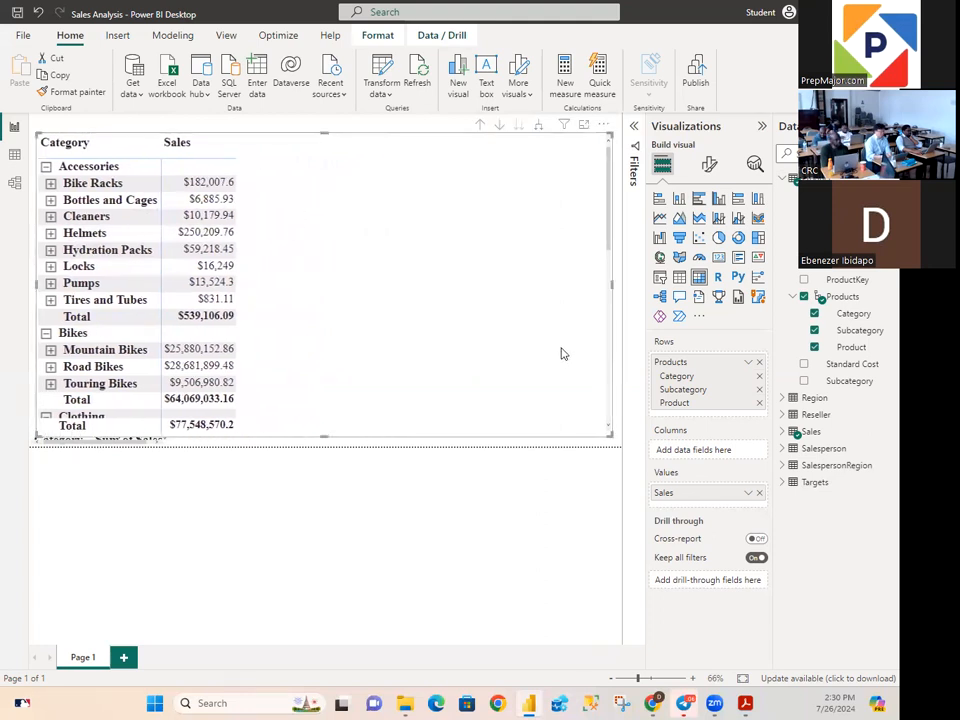
Step: Examine the matrix's formatting options, including its general properties, background effects and style presets
{"action": "left_click", "coordinate": [707, 165]}
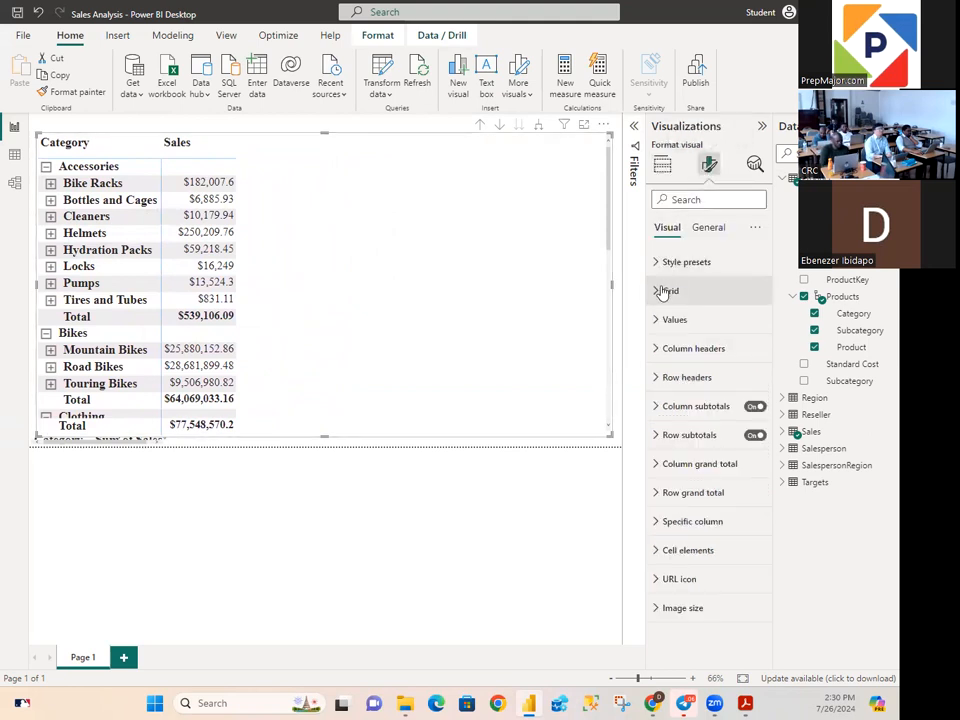
{"action": "left_click", "coordinate": [709, 228]}
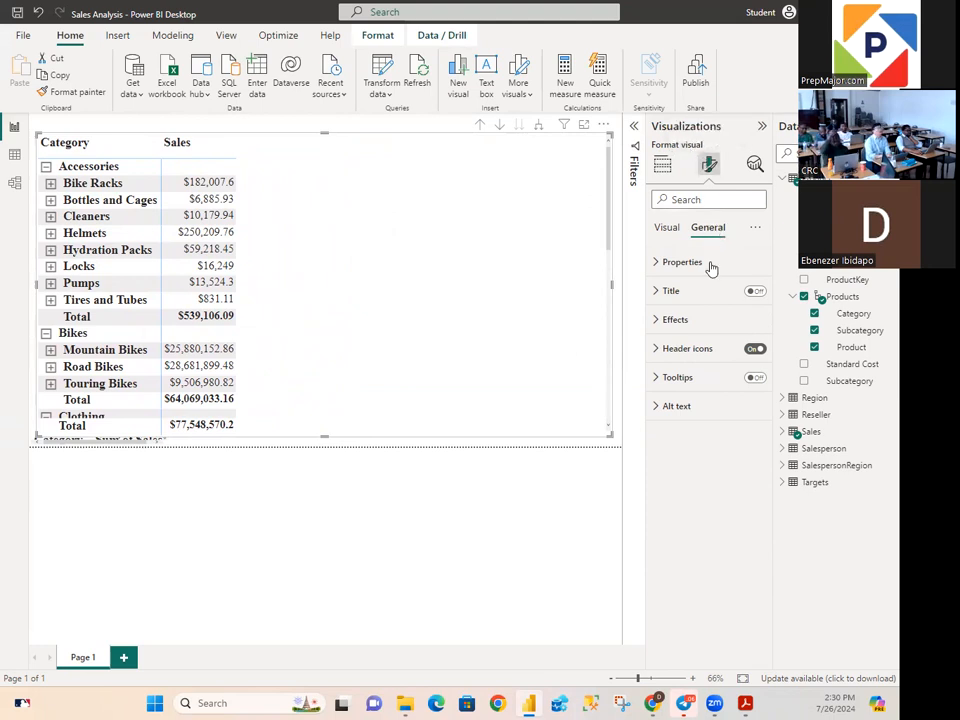
{"action": "left_click", "coordinate": [657, 322]}
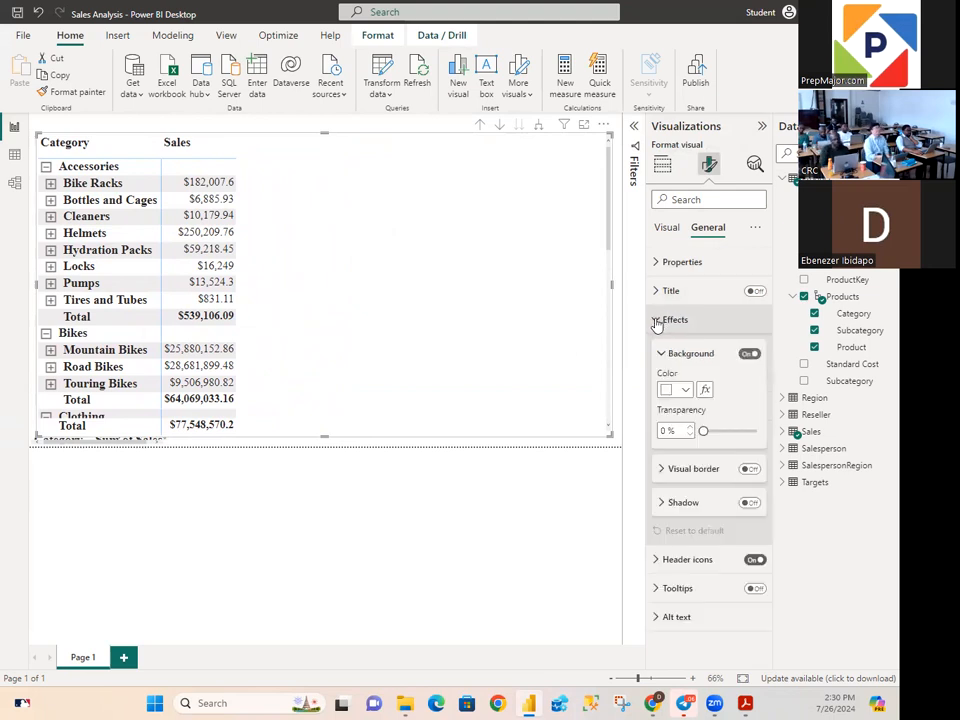
{"action": "left_click", "coordinate": [657, 321]}
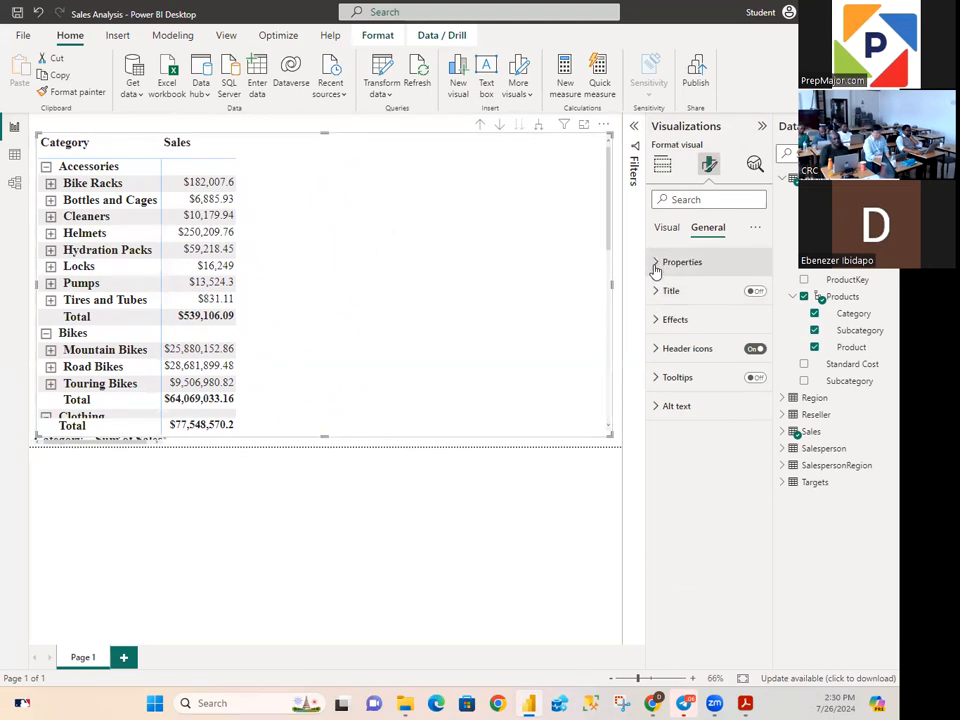
{"action": "left_click", "coordinate": [655, 266]}
{"action": "left_click", "coordinate": [655, 265]}
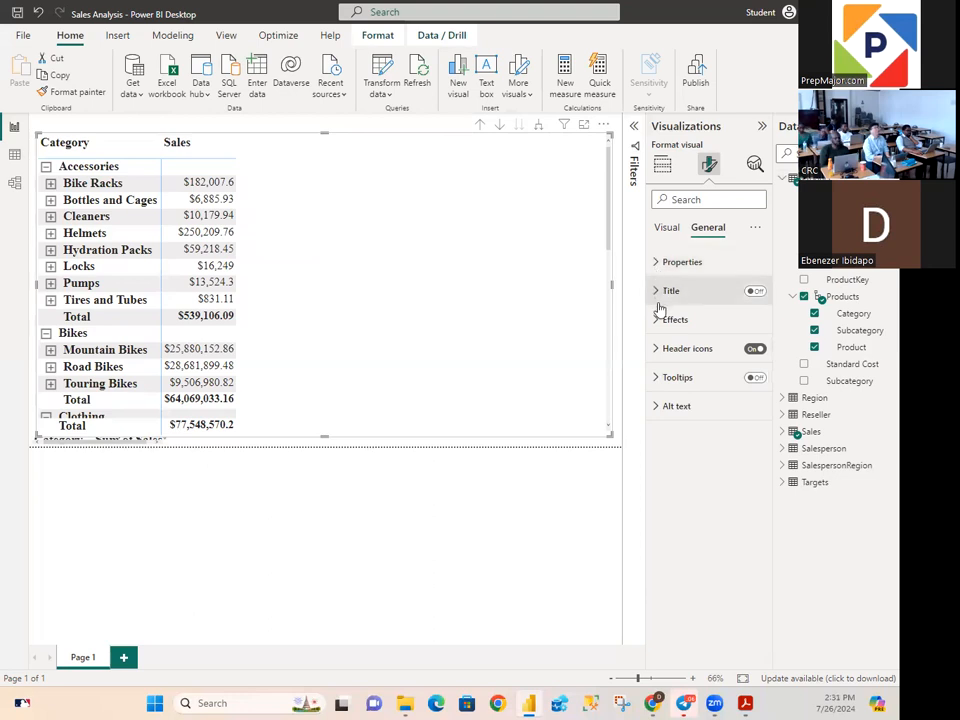
{"action": "left_click", "coordinate": [668, 229]}
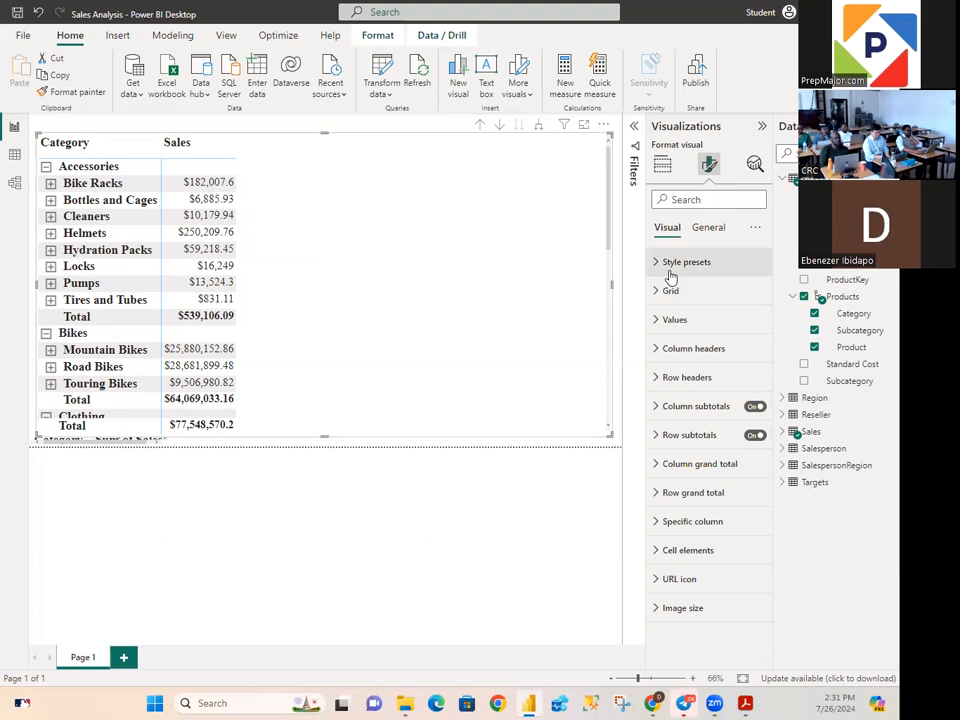
{"action": "left_click", "coordinate": [656, 264]}
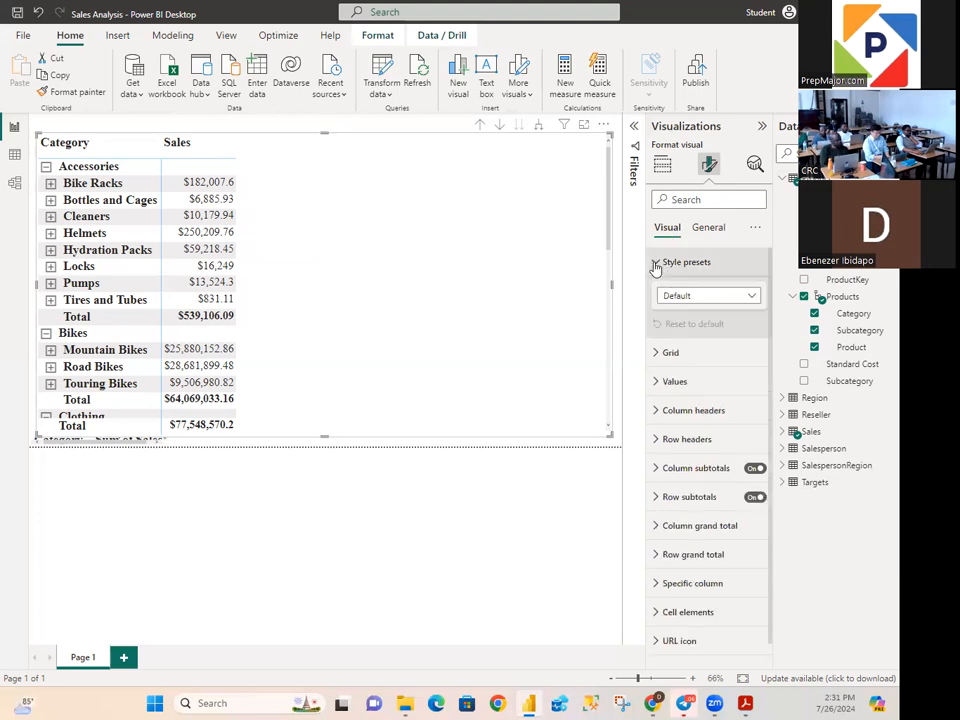
{"action": "left_click", "coordinate": [656, 264]}
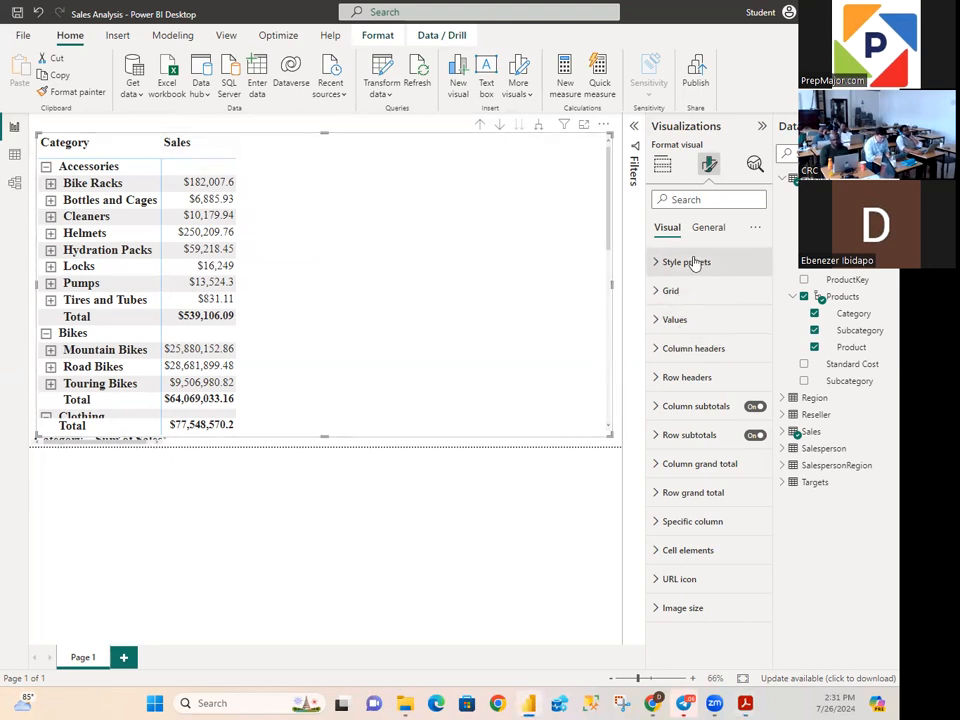
{"action": "left_click", "coordinate": [704, 228]}
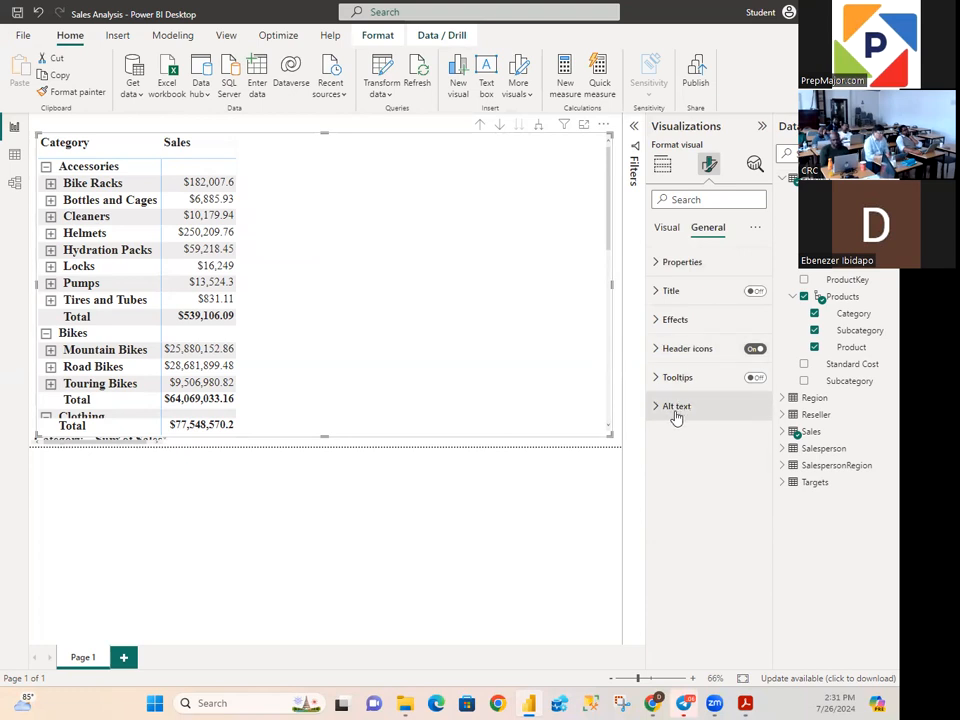
{"action": "left_click", "coordinate": [656, 321]}
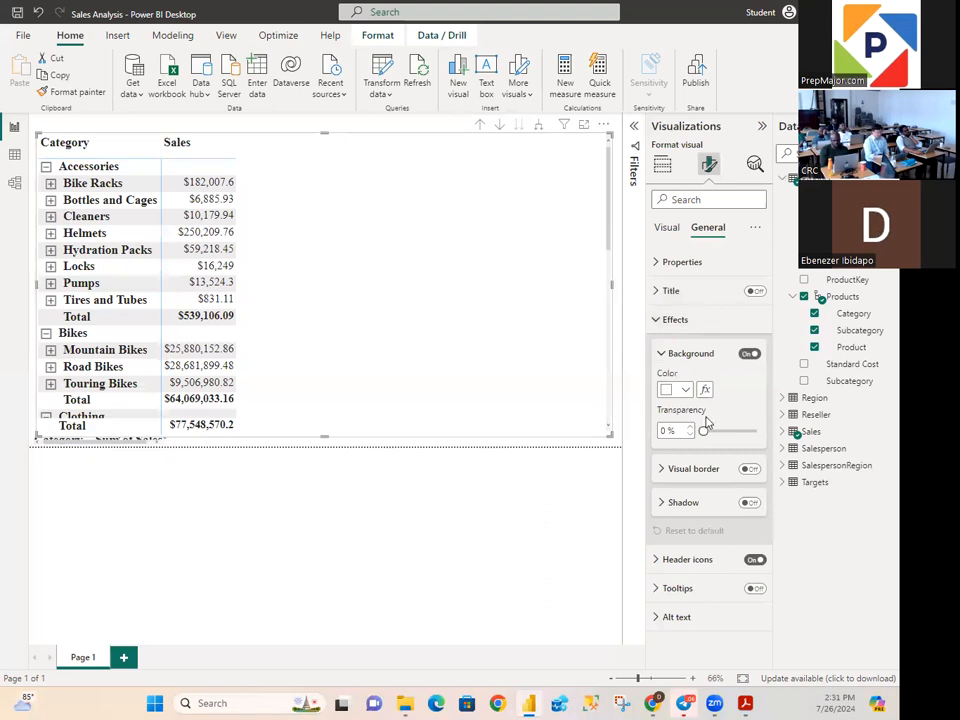
{"action": "left_click", "coordinate": [656, 319]}
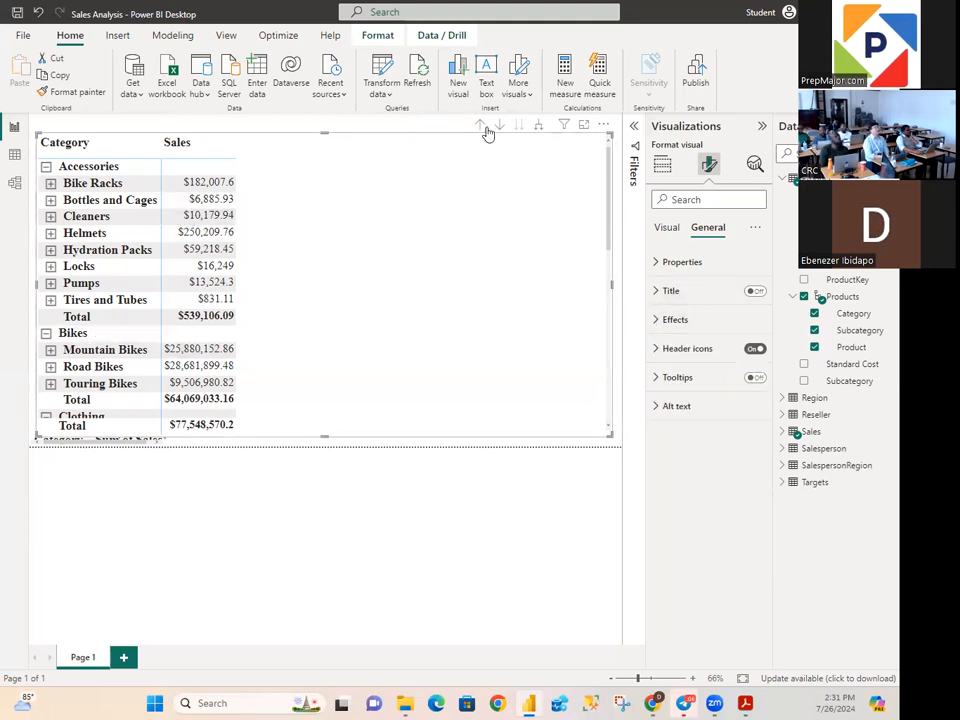
Step: Expand all matrix rows down one level to Product and browse the product rows through to the mountain frames
{"action": "left_click", "coordinate": [537, 126]}
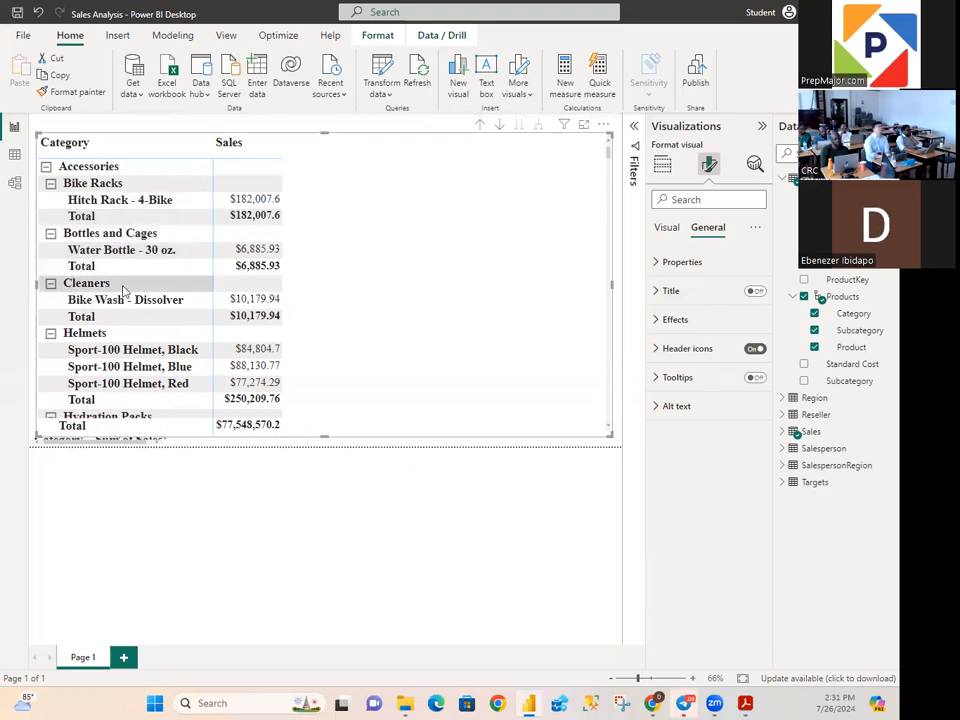
{"action": "scroll", "coordinate": [123, 289], "scroll_direction": "down", "scroll_amount": 3}
{"action": "scroll", "coordinate": [123, 289], "scroll_direction": "down", "scroll_amount": 2}
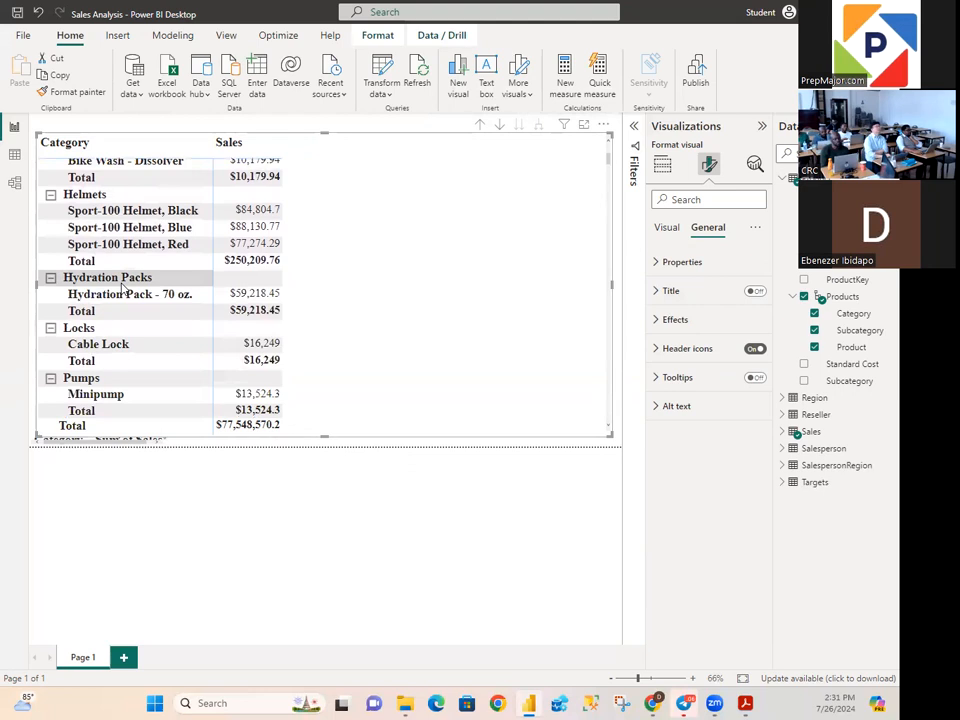
{"action": "scroll", "coordinate": [199, 258], "scroll_direction": "up", "scroll_amount": 3}
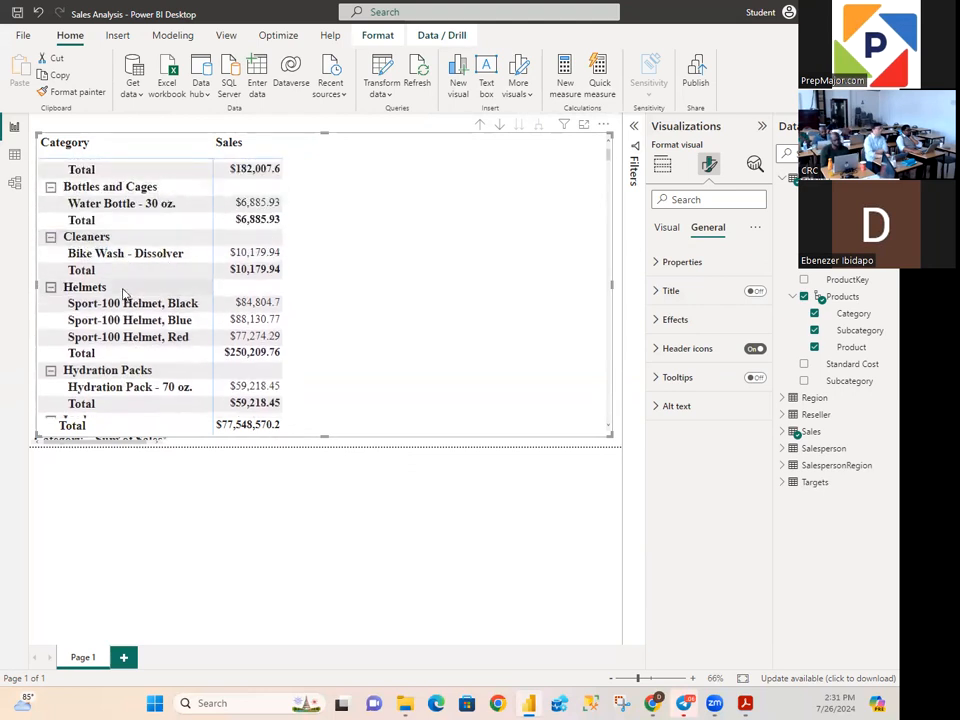
{"action": "scroll", "coordinate": [126, 293], "scroll_direction": "down", "scroll_amount": 3}
{"action": "scroll", "coordinate": [126, 293], "scroll_direction": "down", "scroll_amount": 9}
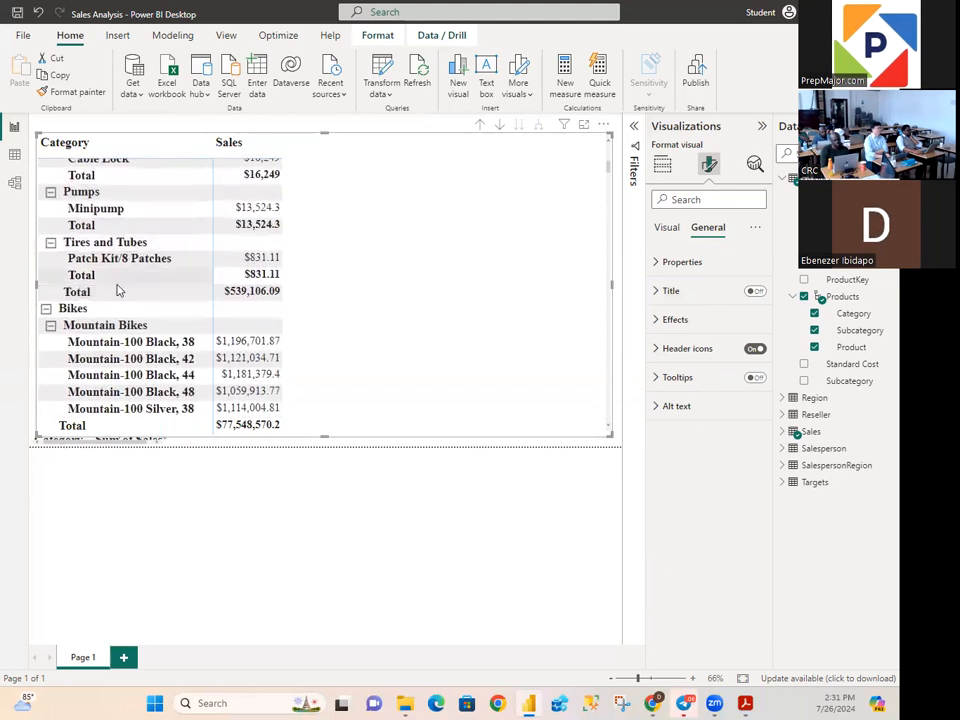
{"action": "scroll", "coordinate": [174, 285], "scroll_direction": "down", "scroll_amount": 20}
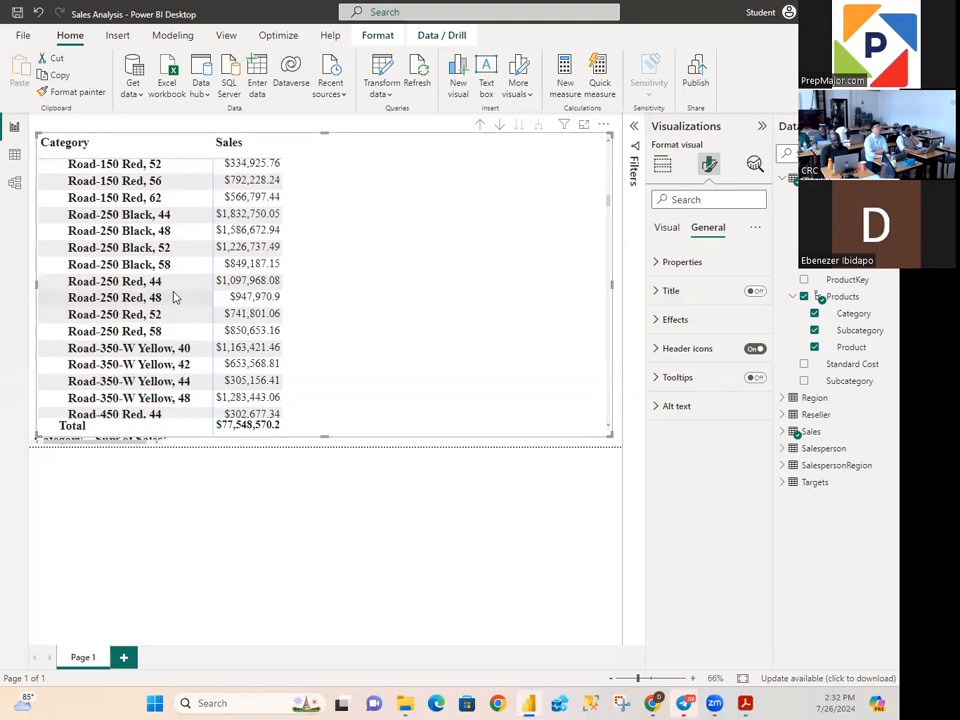
{"action": "scroll", "coordinate": [182, 246], "scroll_direction": "down", "scroll_amount": 9}
{"action": "scroll", "coordinate": [182, 246], "scroll_direction": "down", "scroll_amount": 20}
{"action": "scroll", "coordinate": [182, 246], "scroll_direction": "down", "scroll_amount": 20}
{"action": "scroll", "coordinate": [182, 249], "scroll_direction": "down", "scroll_amount": 20}
{"action": "scroll", "coordinate": [182, 250], "scroll_direction": "down", "scroll_amount": 3}
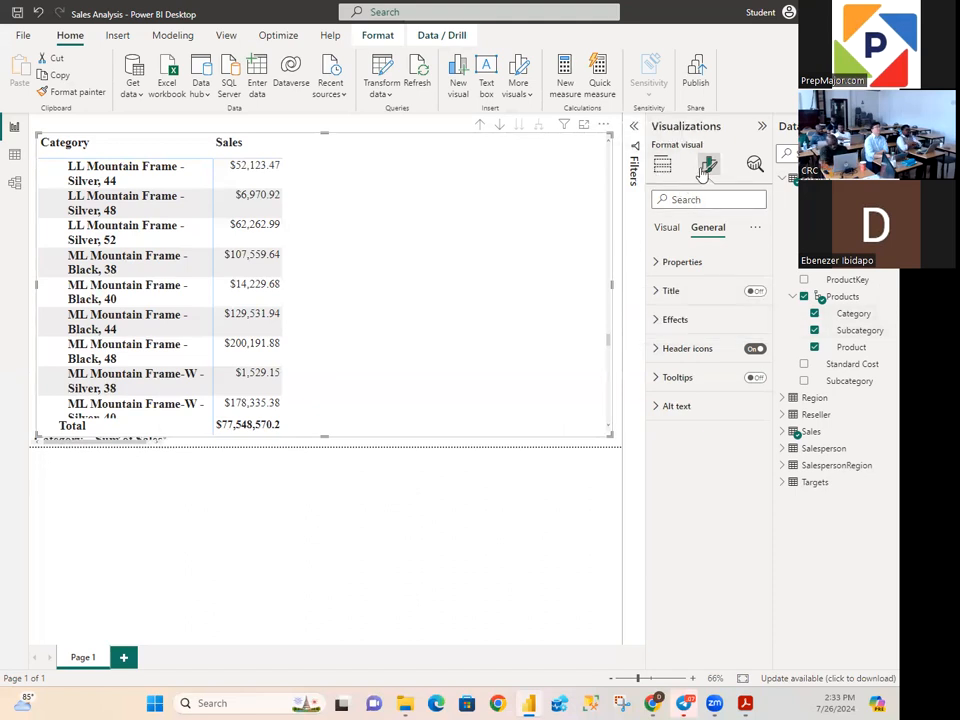
{"action": "left_click", "coordinate": [673, 230]}
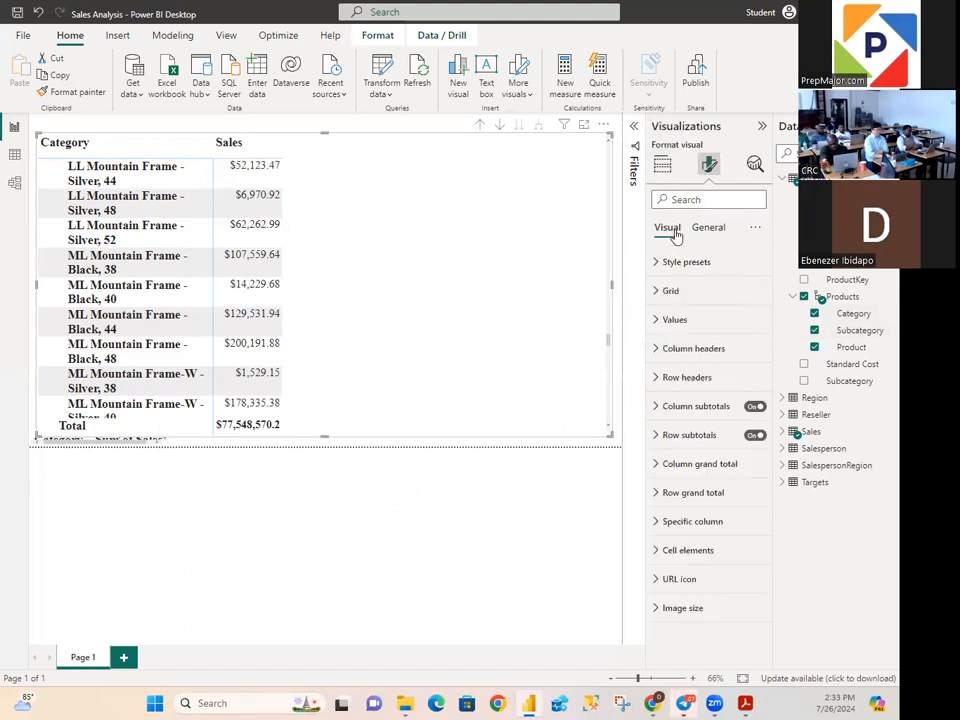
{"action": "left_click", "coordinate": [659, 264]}
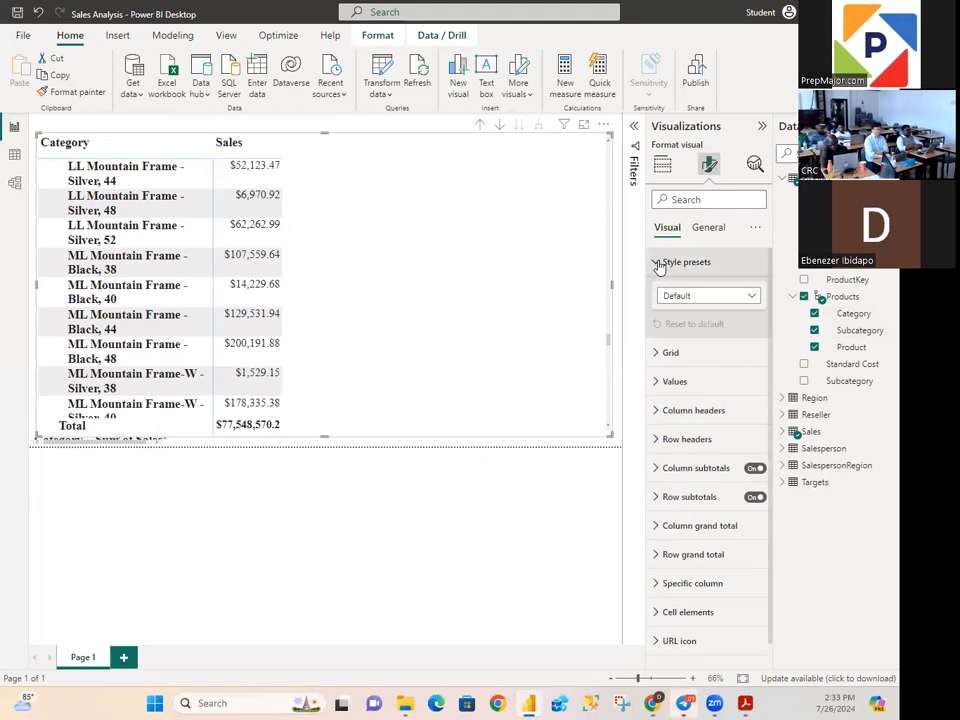
{"action": "left_click", "coordinate": [659, 264]}
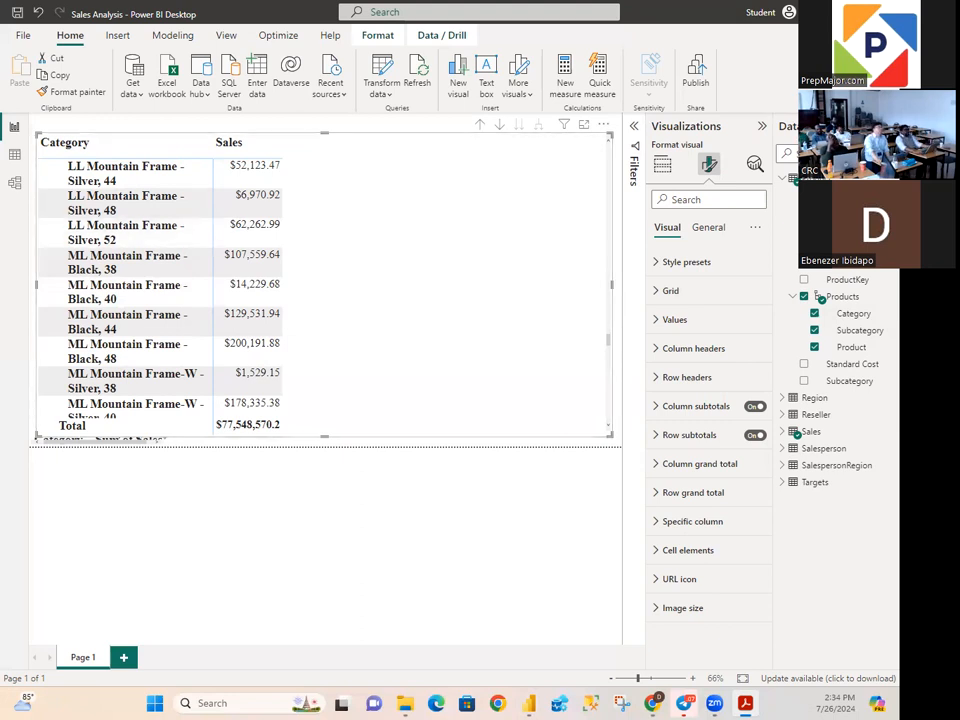
{"action": "left_click", "coordinate": [793, 296]}
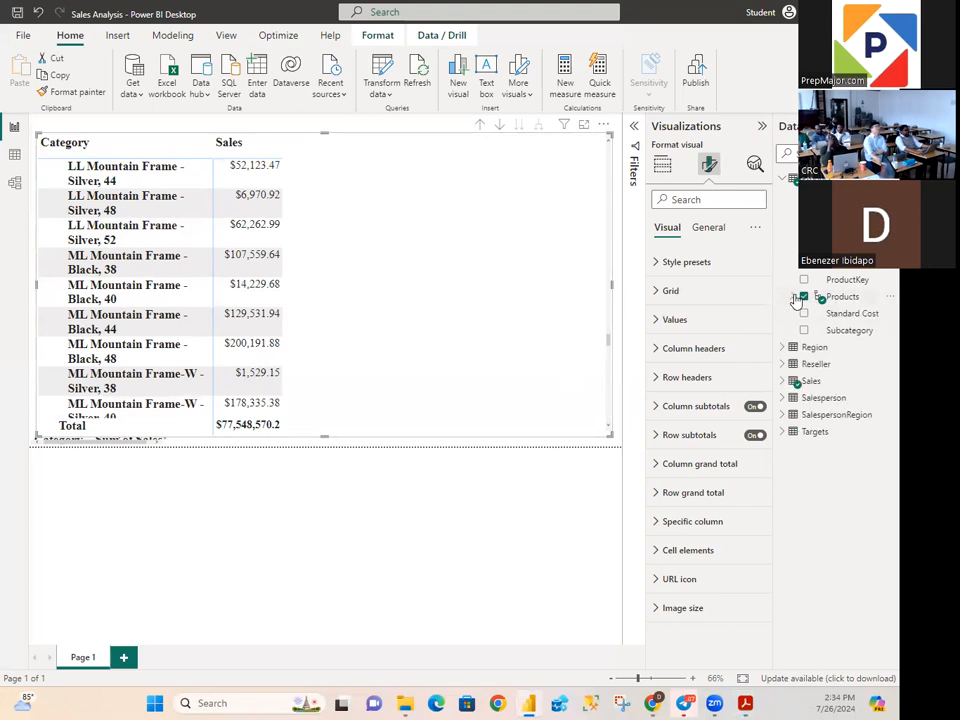
{"action": "left_click", "coordinate": [781, 186]}
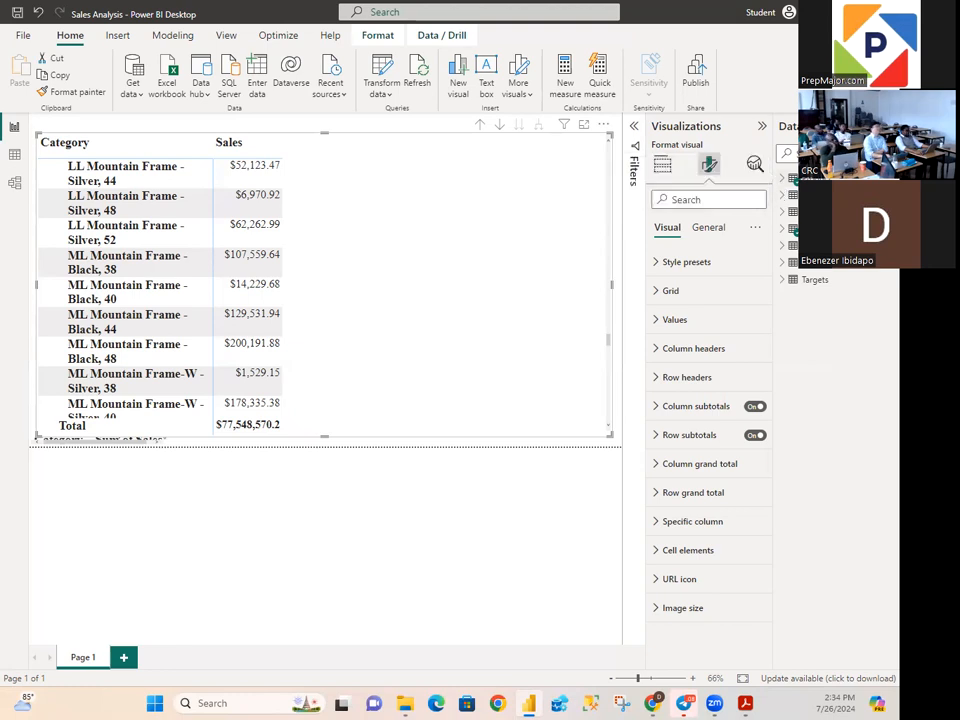
{"action": "left_click", "coordinate": [781, 182]}
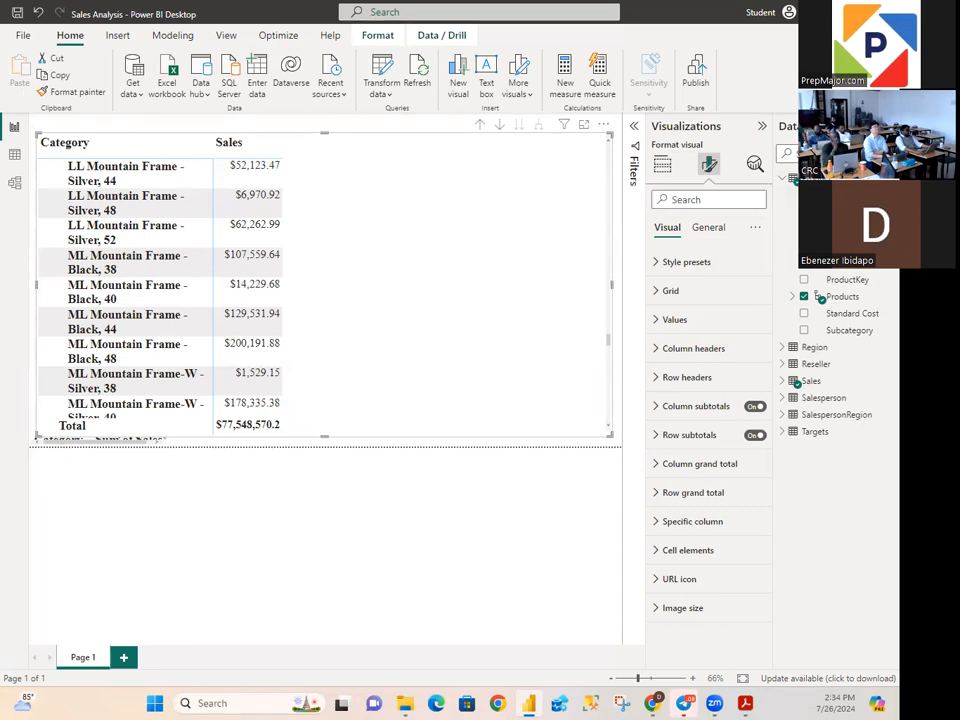
Step: In the model view, place the Product table's Background Color Format and Font Color Format columns in a display folder named Formatting
{"action": "left_click", "coordinate": [14, 182]}
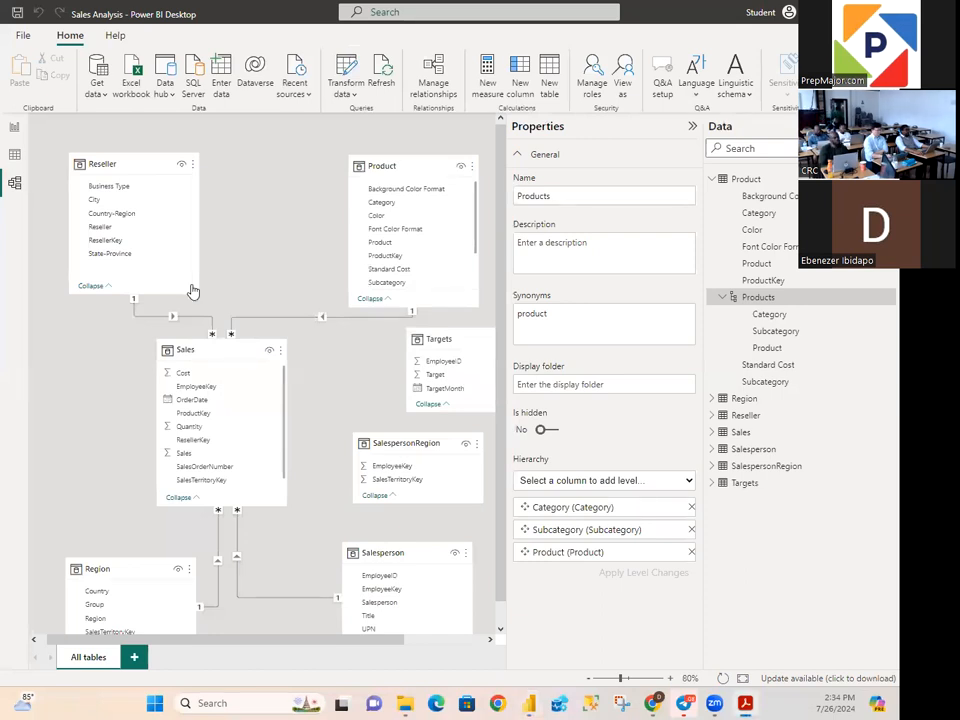
{"action": "left_click", "coordinate": [789, 200]}
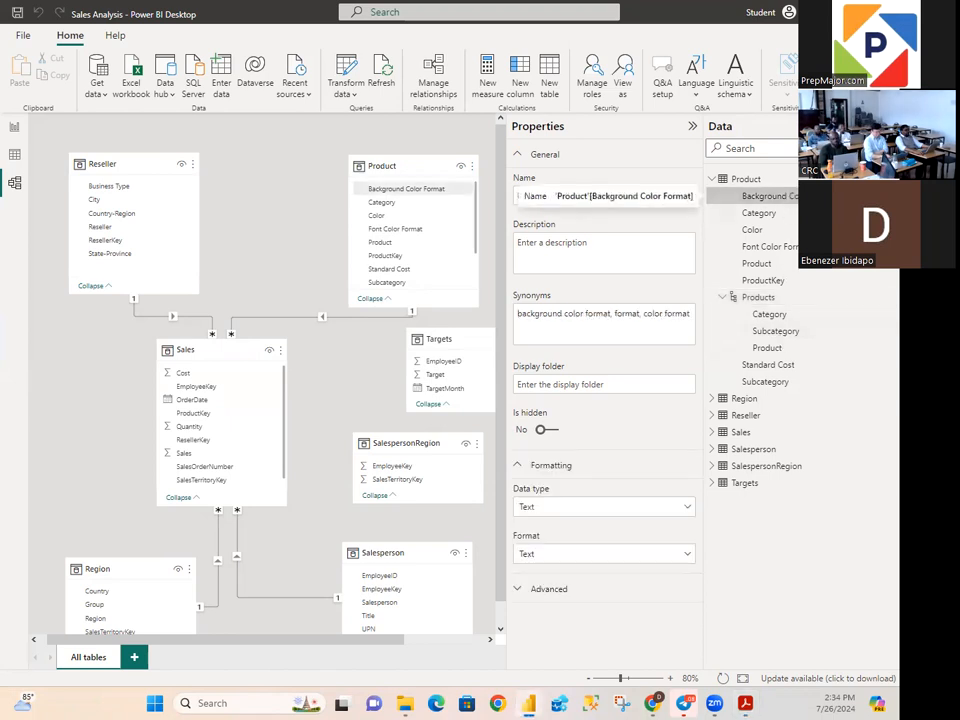
{"action": "left_click", "coordinate": [772, 248], "text": "ctrl"}
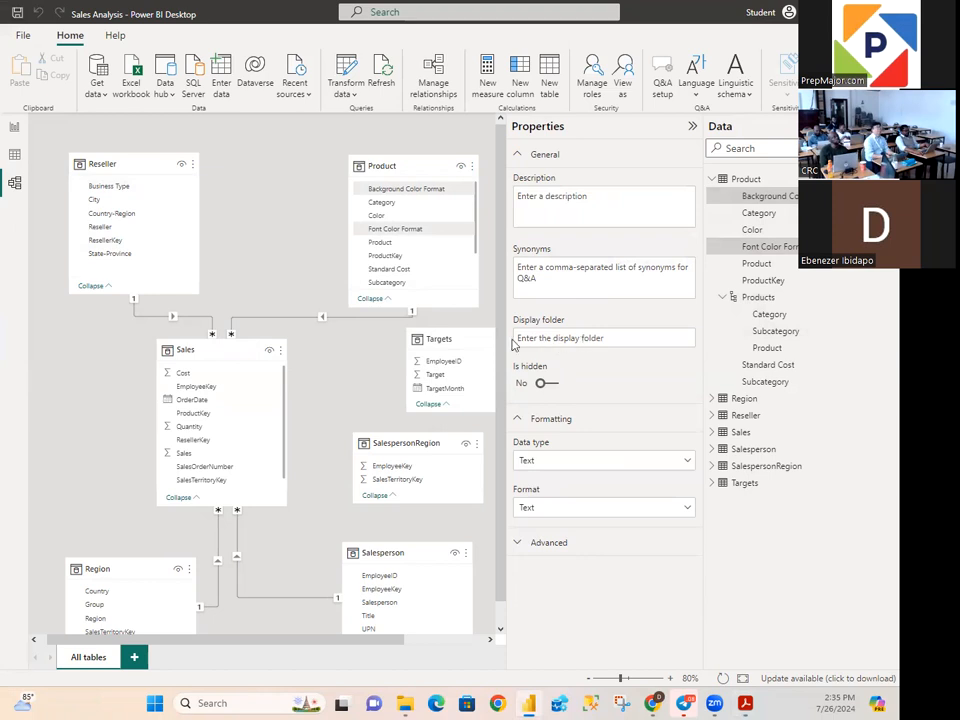
{"action": "left_click", "coordinate": [598, 339]}
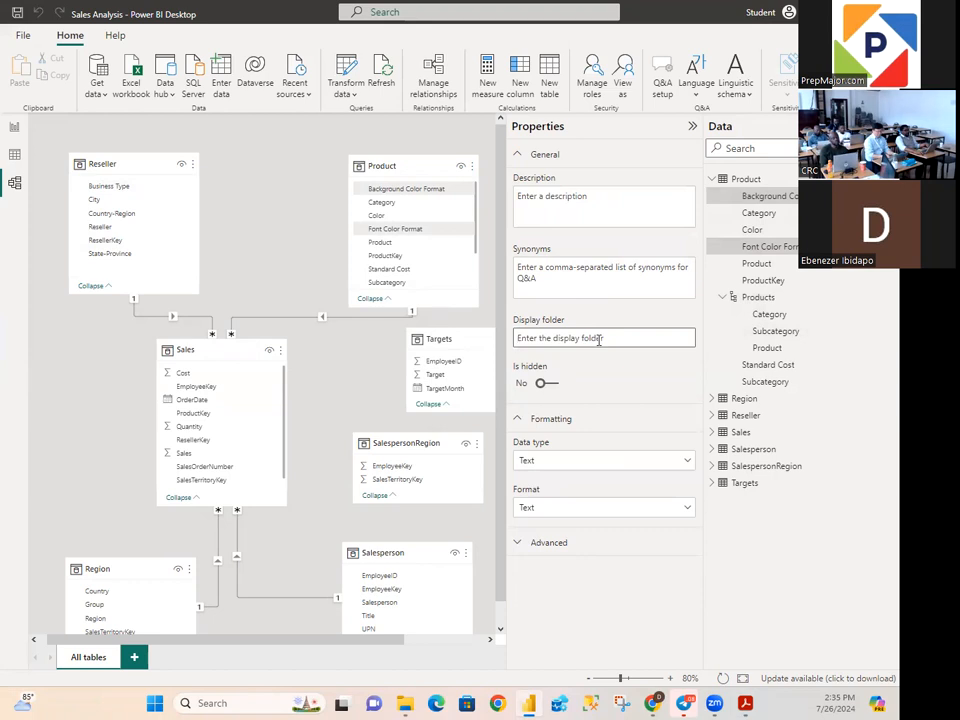
{"action": "type", "text": "F"}
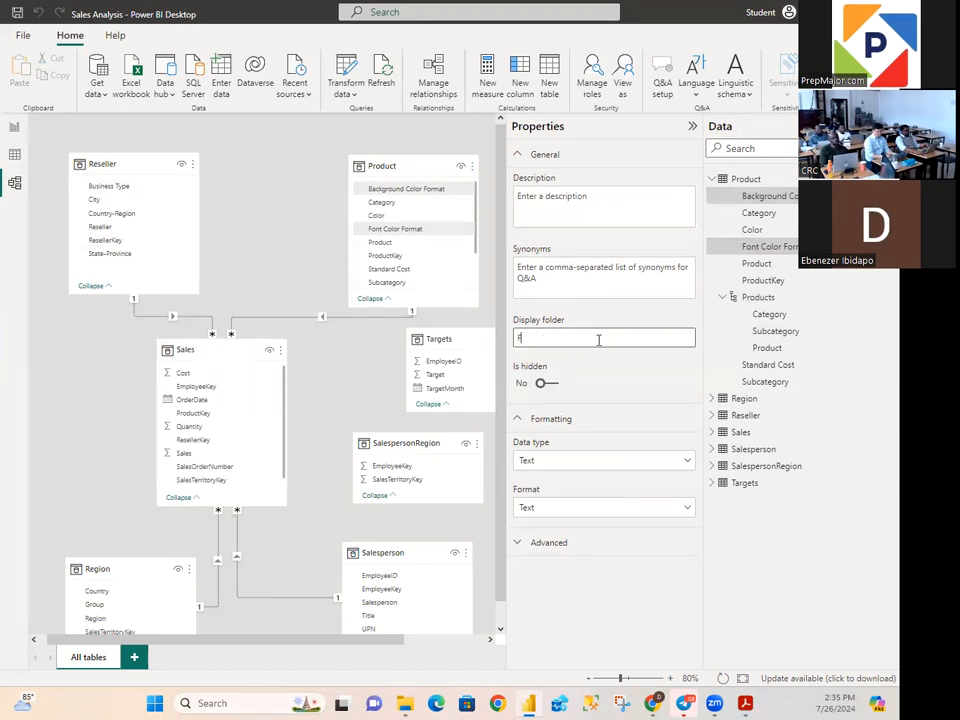
{"action": "type", "text": "ormatt"}
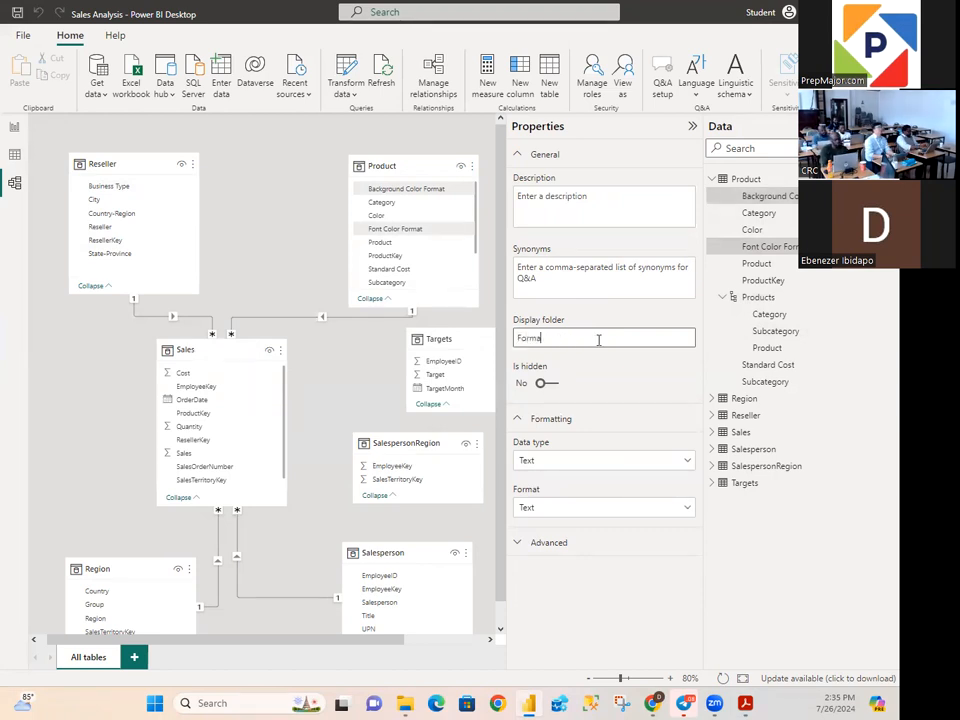
{"action": "type", "text": "ing"}
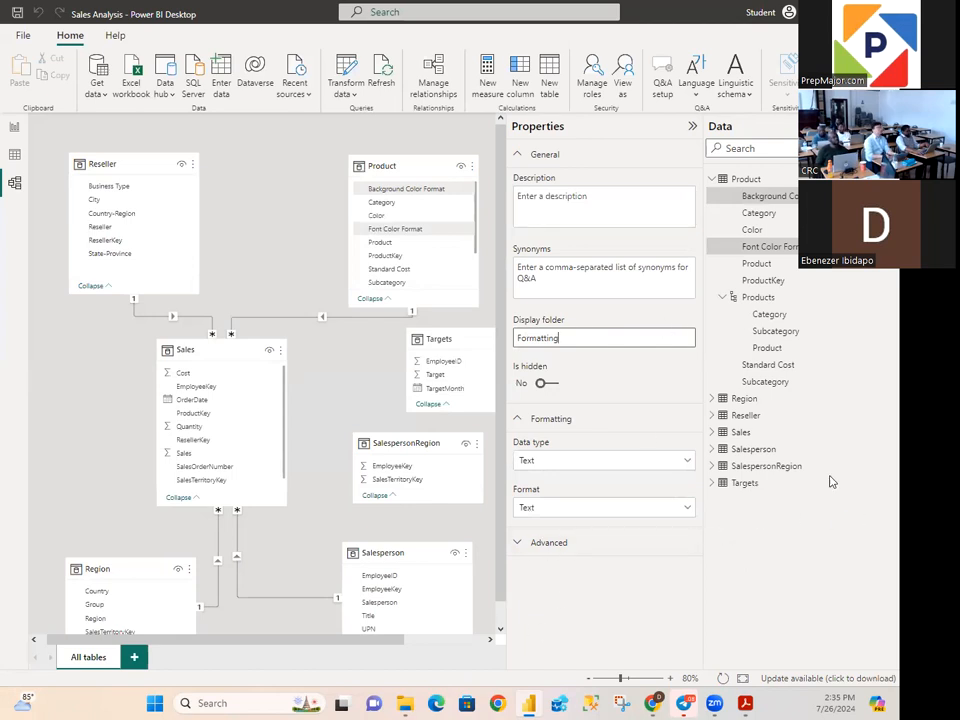
{"action": "left_click", "coordinate": [738, 419]}
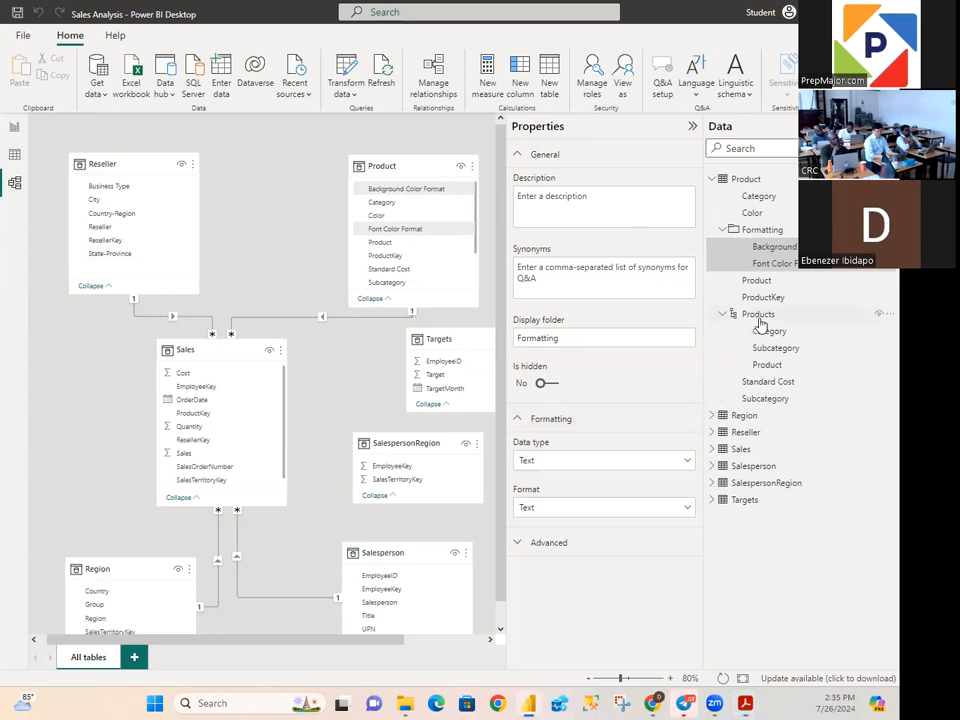
{"action": "left_click", "coordinate": [721, 232]}
{"action": "left_click", "coordinate": [720, 234]}
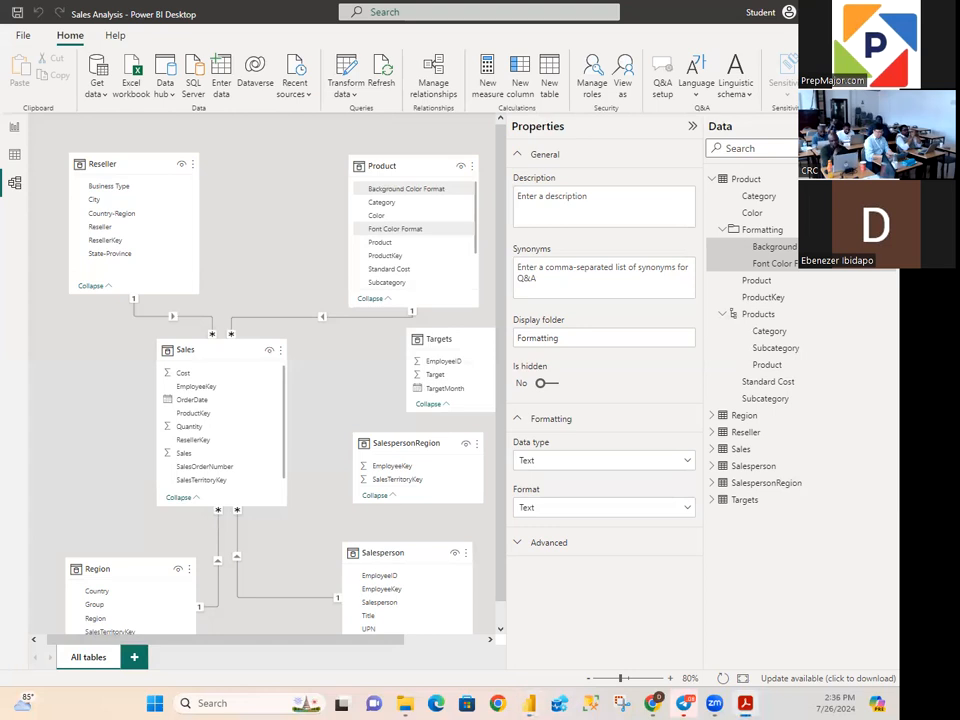
Step: Collapse the Product table's field list and create a hierarchy from the Region table's Group column
{"action": "left_click", "coordinate": [711, 179]}
{"action": "left_click", "coordinate": [712, 196]}
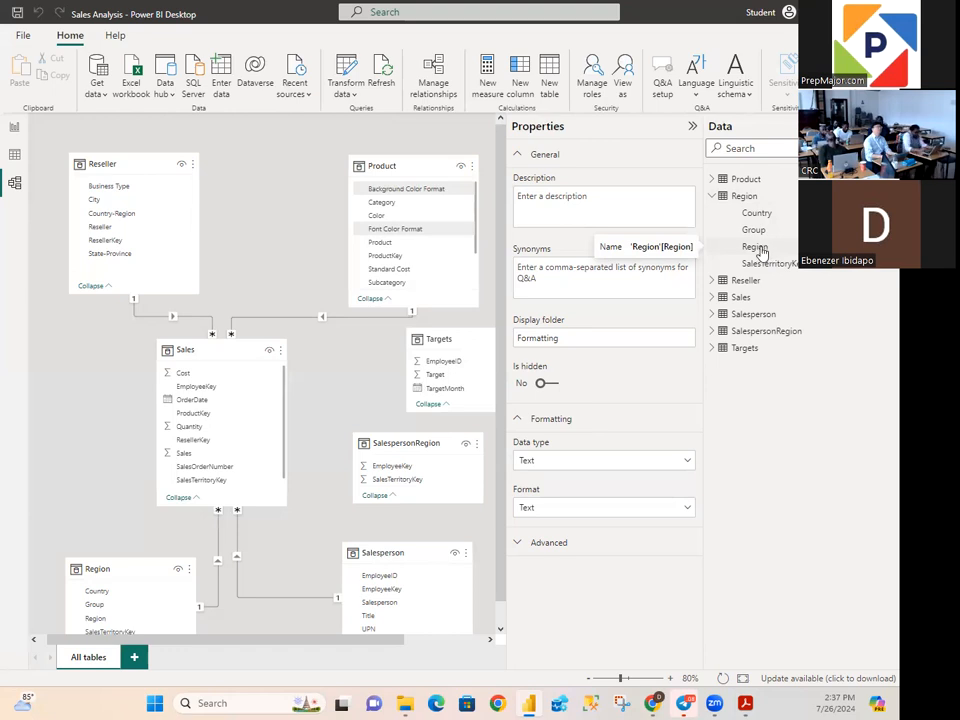
{"action": "right_click", "coordinate": [765, 249]}
{"action": "right_click", "coordinate": [750, 232]}
{"action": "right_click", "coordinate": [748, 233]}
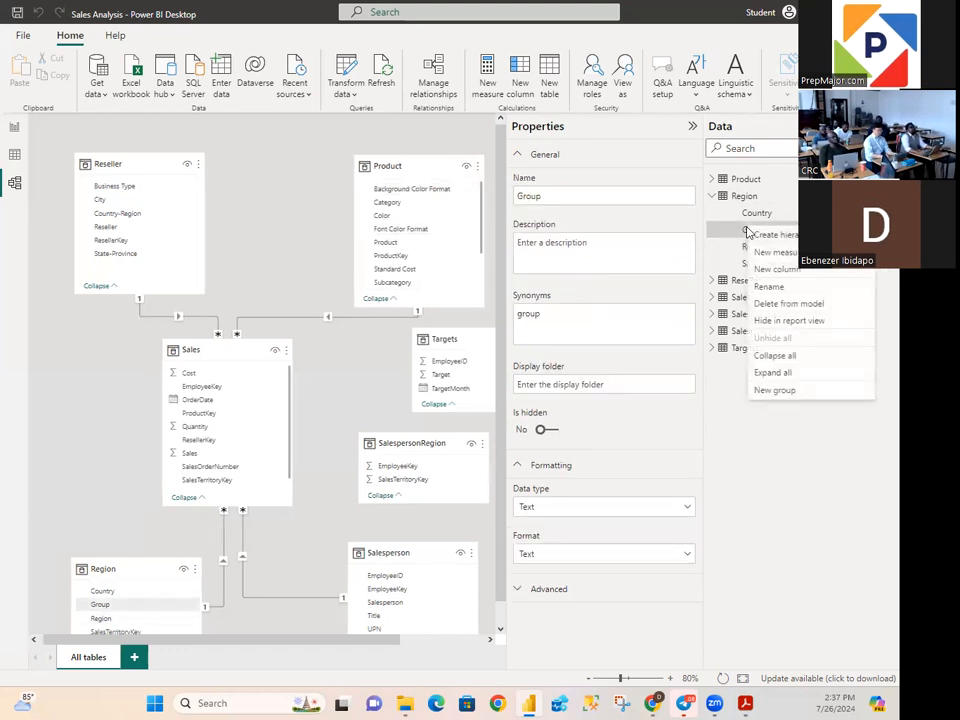
{"action": "left_click", "coordinate": [778, 236]}
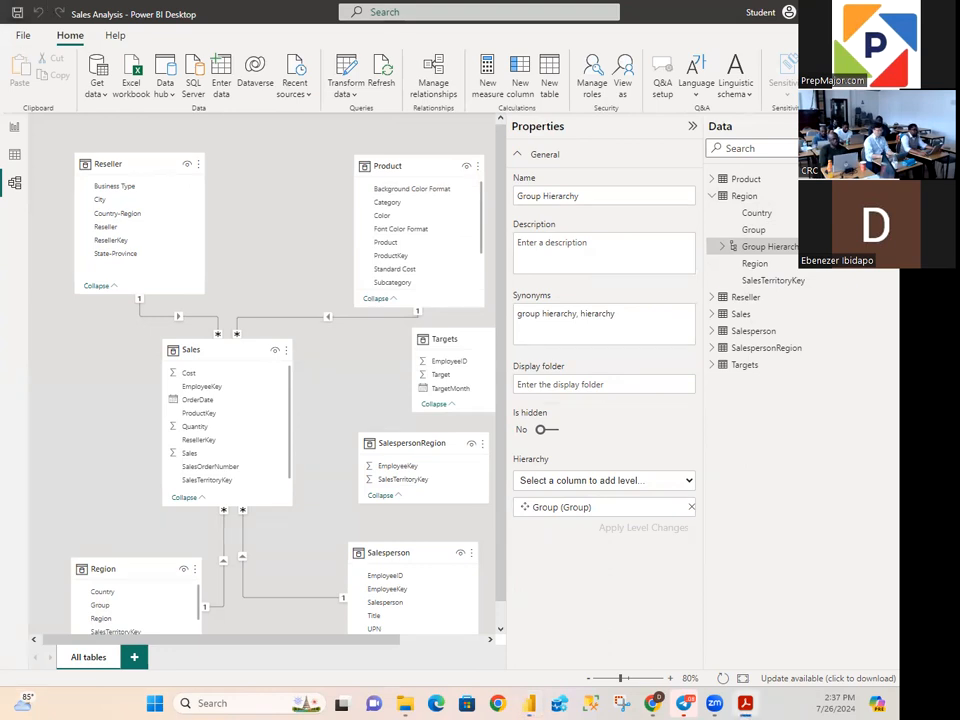
Step: Rename the Region table's new Group hierarchy to Regions
{"action": "left_click", "coordinate": [583, 194]}
{"action": "key", "text": "BackSpace"}
{"action": "key", "text": "BackSpace"}
{"action": "key", "text": "BackSpace"}
{"action": "key", "text": "BackSpace"}
{"action": "key", "text": "BackSpace"}
{"action": "key", "text": "BackSpace"}
{"action": "key", "text": "BackSpace"}
{"action": "key", "text": "BackSpace"}
{"action": "key", "text": "BackSpace"}
{"action": "key", "text": "BackSpace"}
{"action": "key", "text": "BackSpace"}
{"action": "key", "text": "BackSpace"}
{"action": "key", "text": "BackSpace"}
{"action": "key", "text": "BackSpace"}
{"action": "key", "text": "BackSpace"}
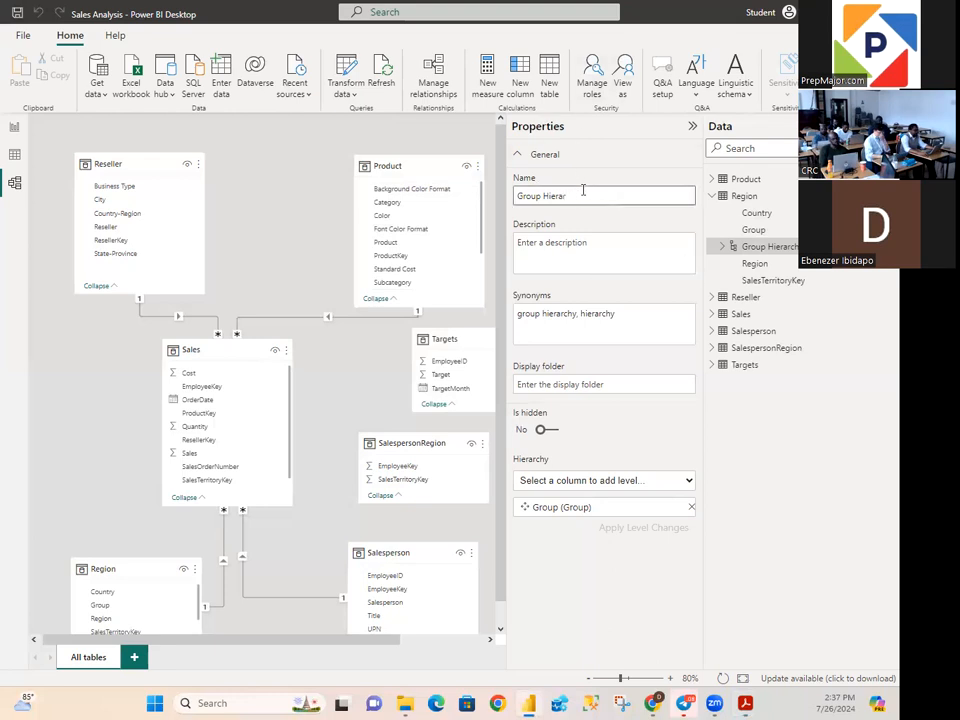
{"action": "type", "text": "Re"}
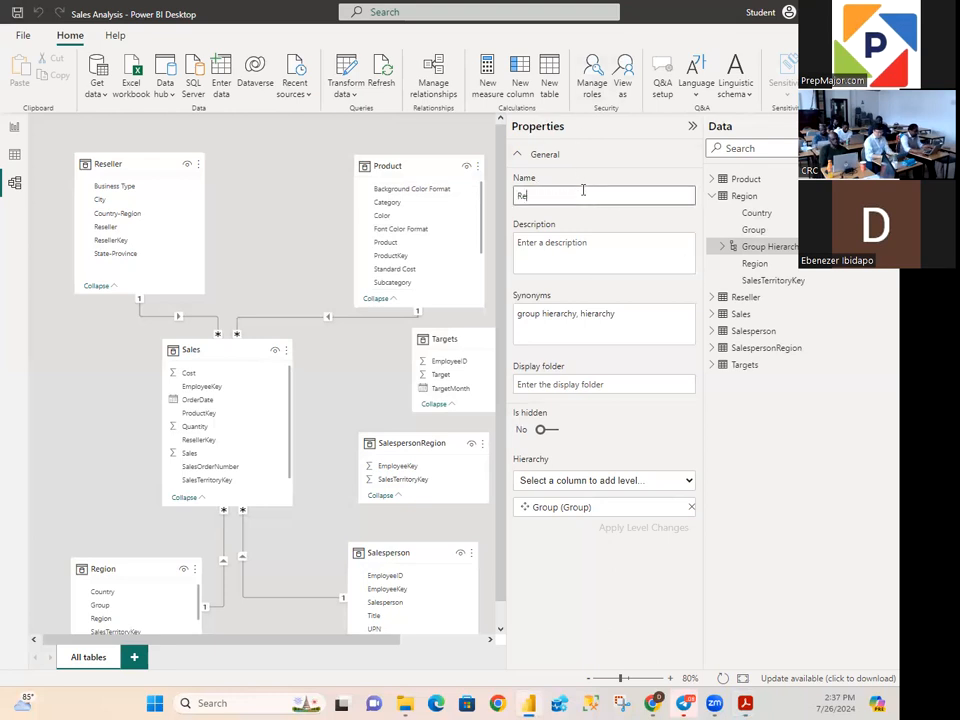
{"action": "type", "text": "gions"}
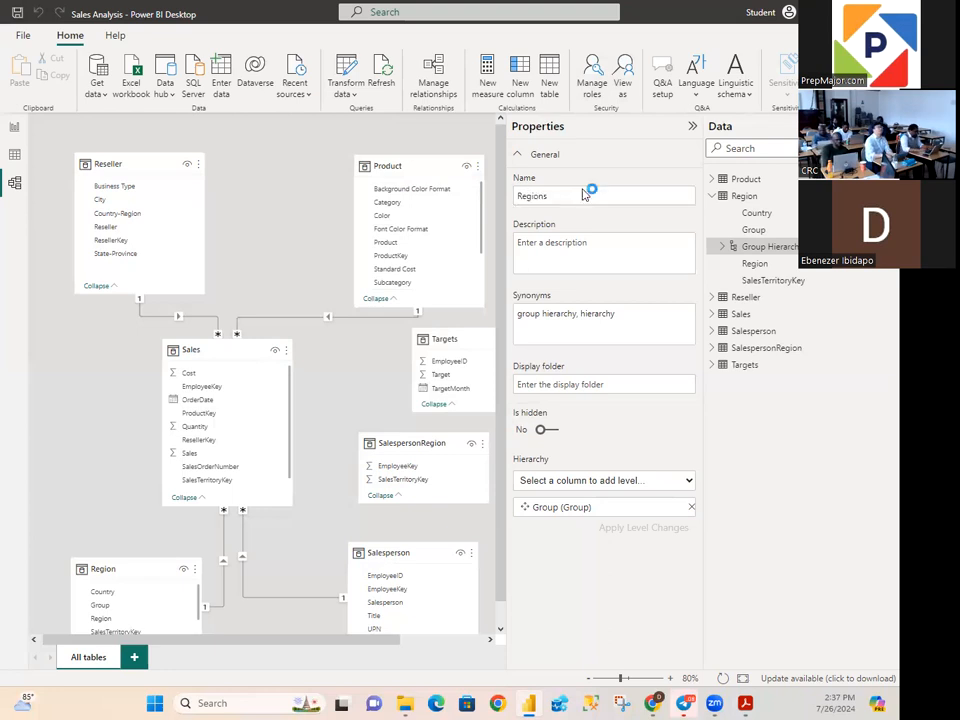
{"action": "key", "text": "Return"}
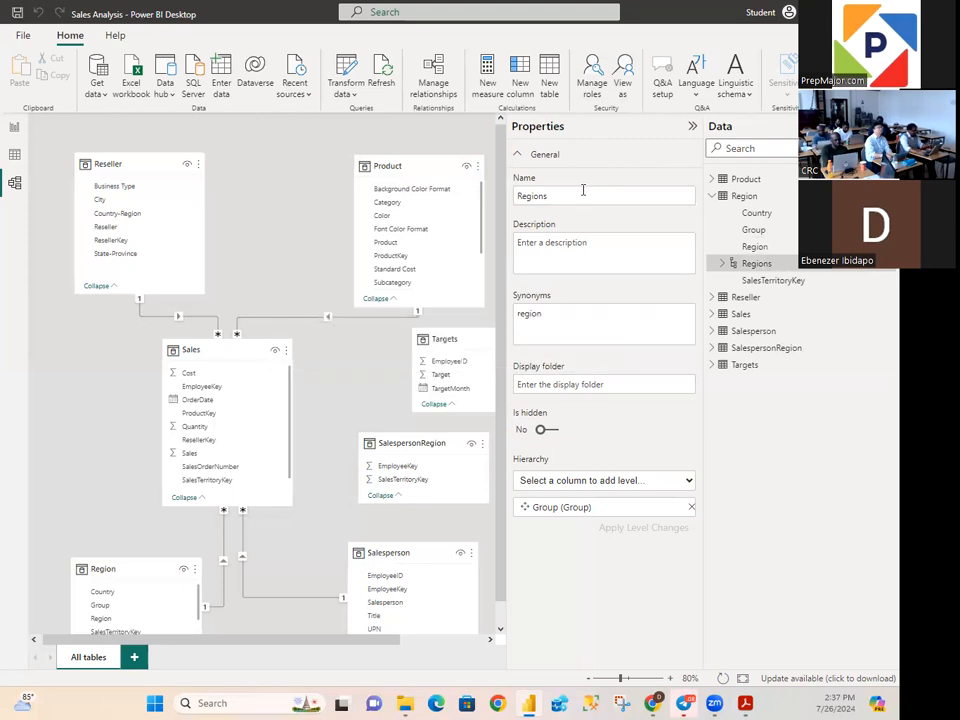
Step: Add Country and Region as levels below Group in the Regions hierarchy and apply the level changes
{"action": "left_click", "coordinate": [748, 263]}
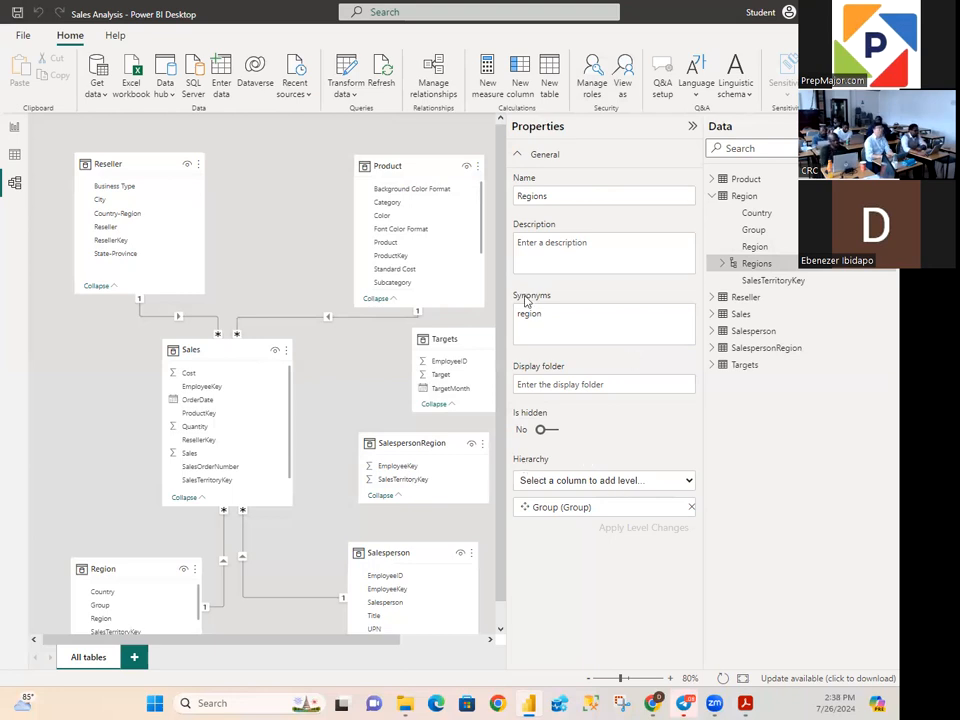
{"action": "left_click", "coordinate": [548, 483]}
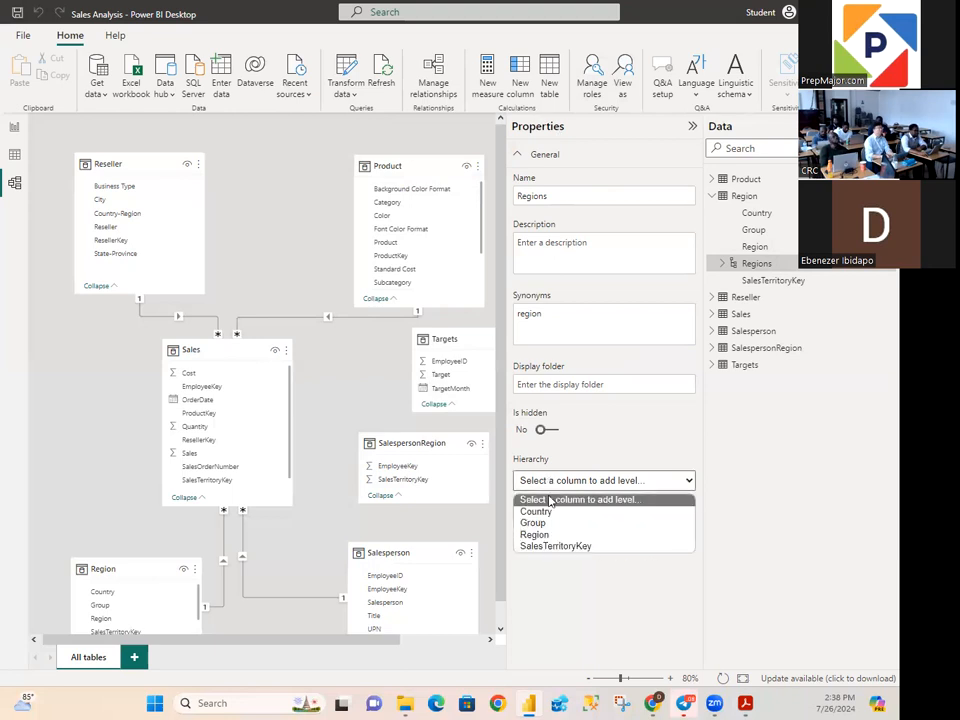
{"action": "left_click", "coordinate": [543, 514]}
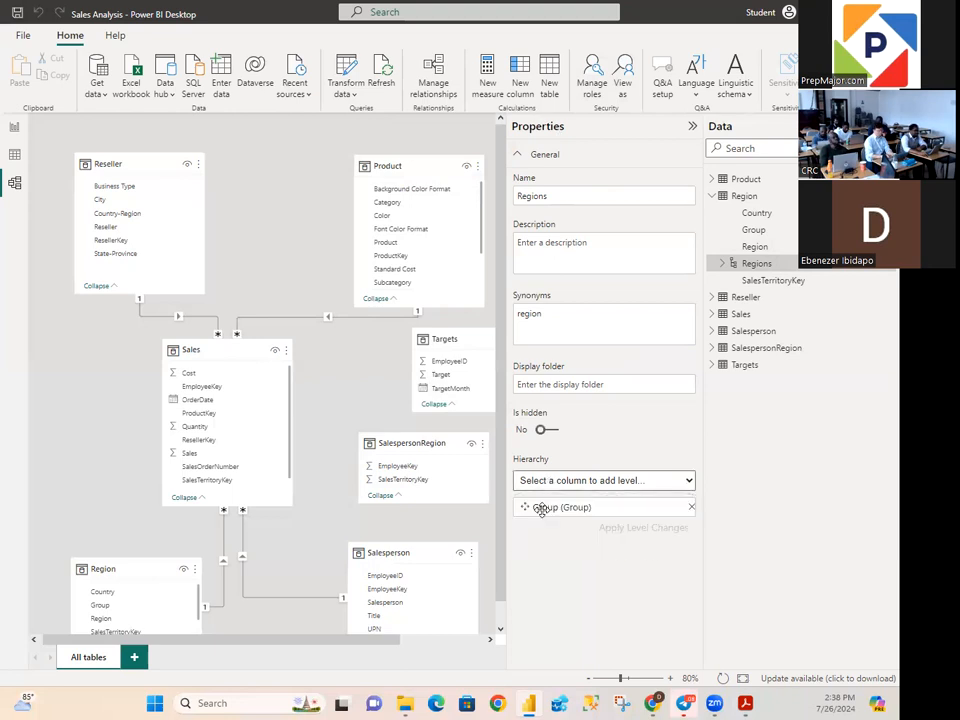
{"action": "left_click", "coordinate": [567, 481]}
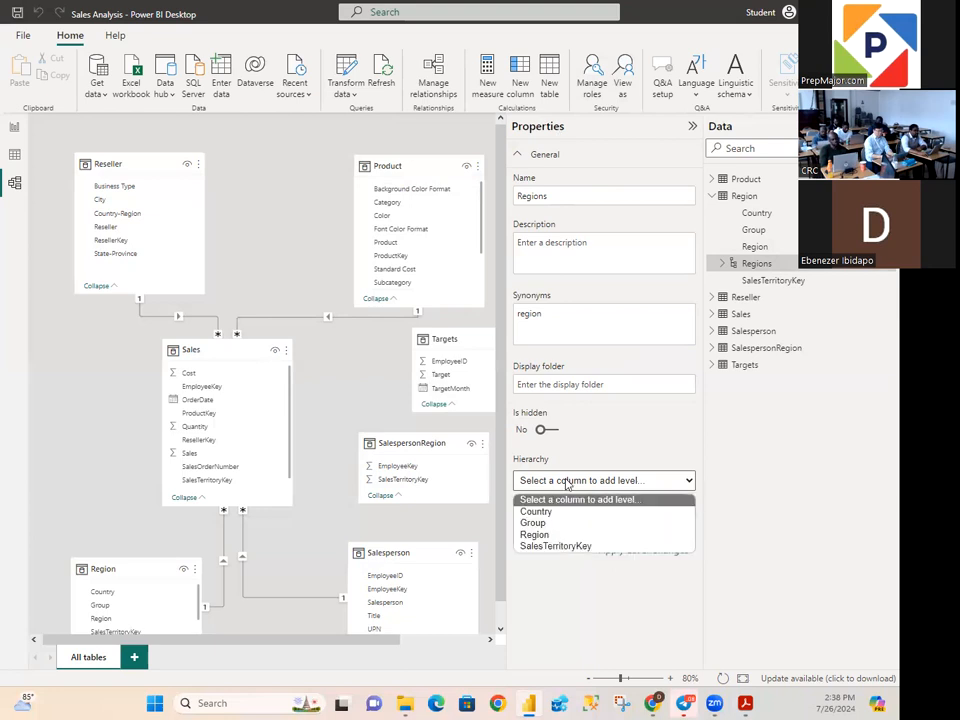
{"action": "left_click", "coordinate": [554, 534]}
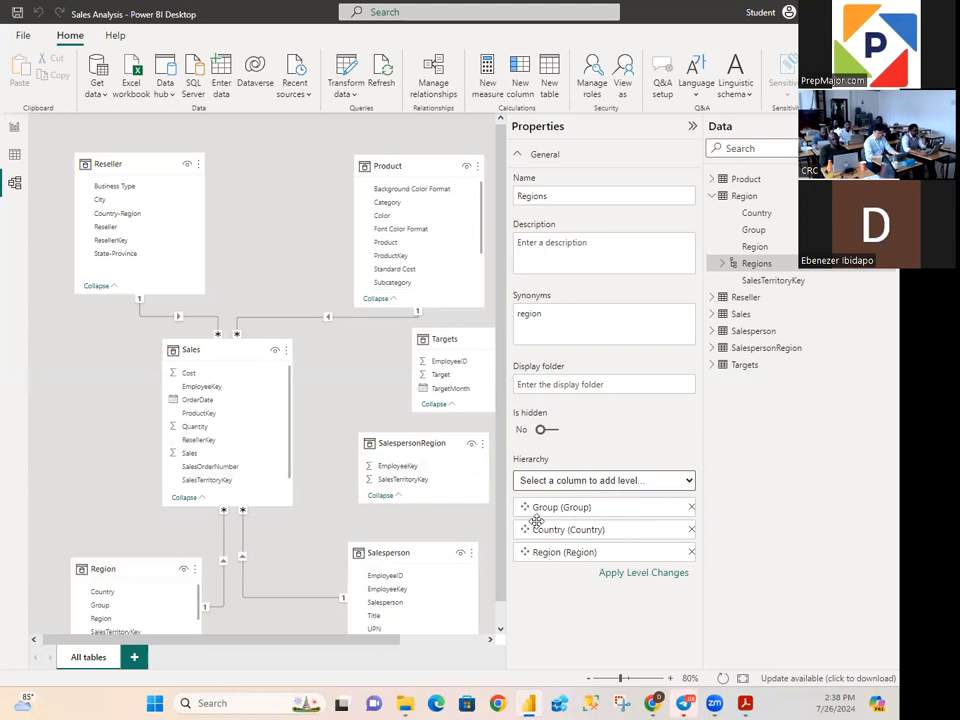
{"action": "left_click", "coordinate": [663, 577]}
{"action": "left_click", "coordinate": [663, 577]}
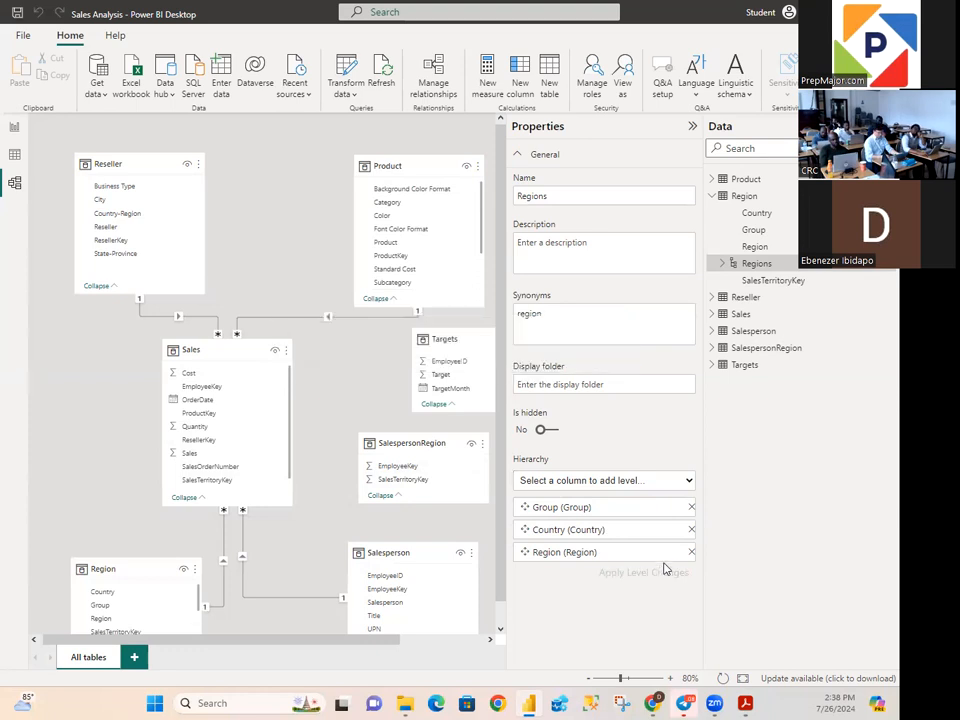
Step: In the report view, drill the matrix up to Category and clear it by removing the Products hierarchy and Sales
{"action": "left_click", "coordinate": [14, 127]}
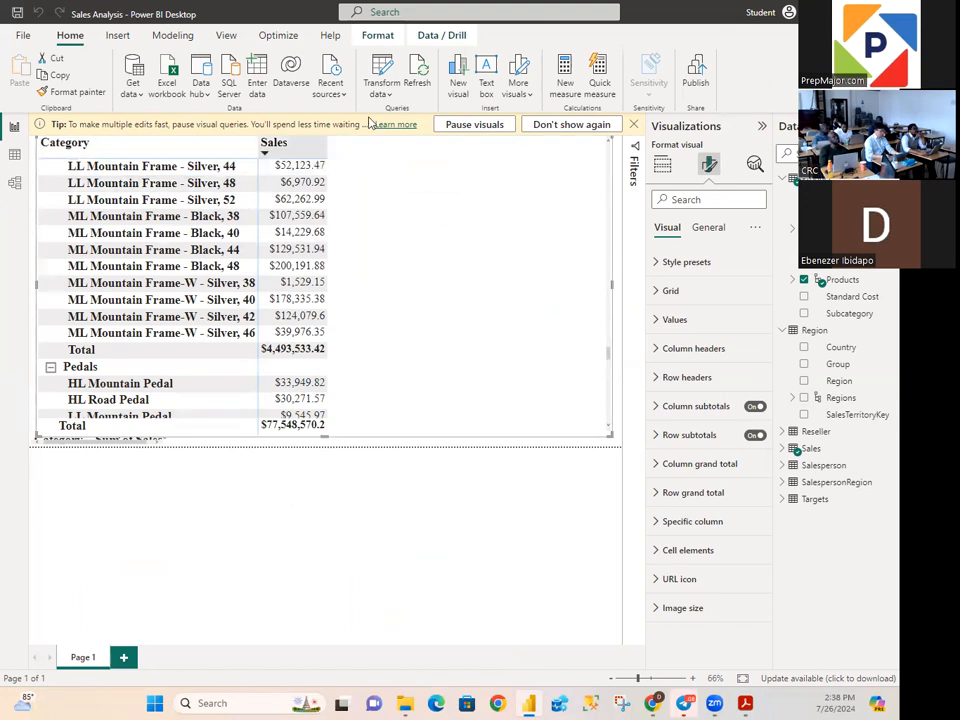
{"action": "left_click", "coordinate": [632, 126]}
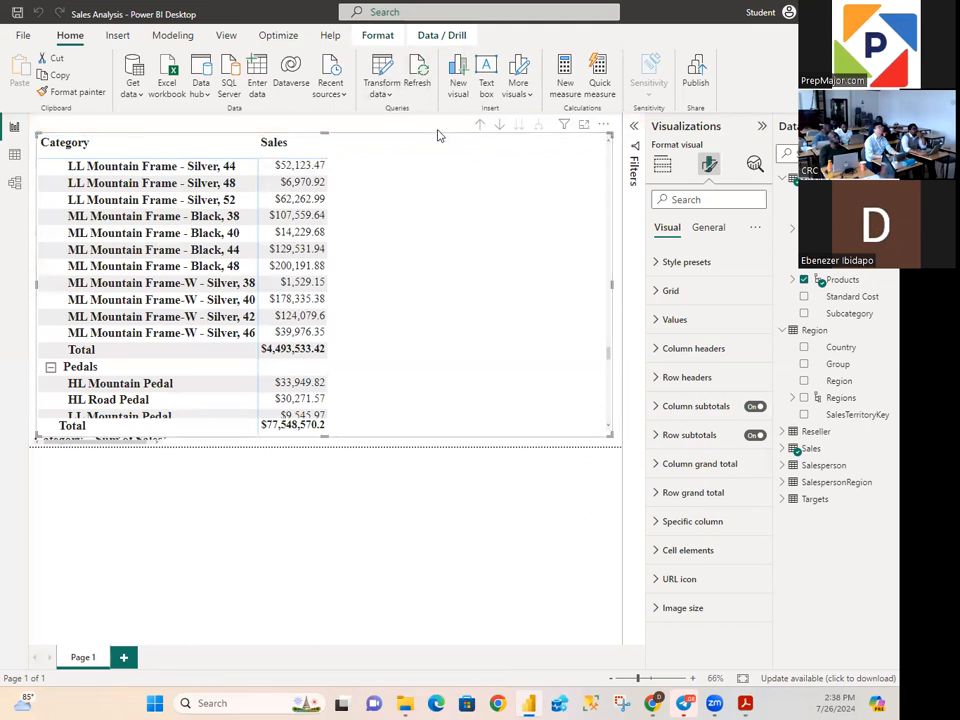
{"action": "left_click", "coordinate": [481, 128]}
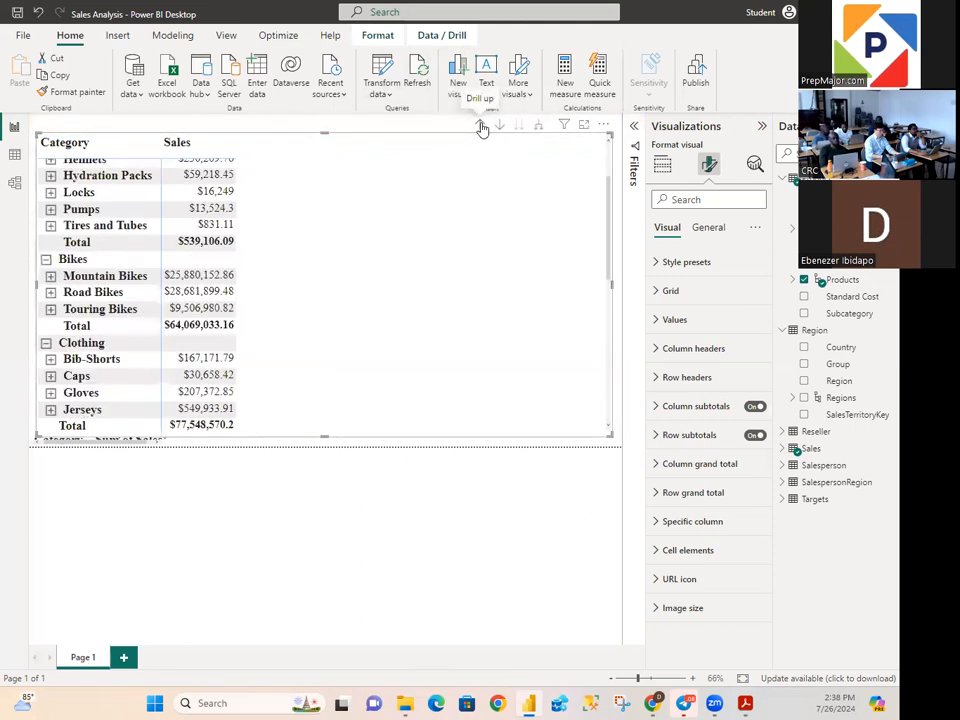
{"action": "left_click", "coordinate": [481, 128]}
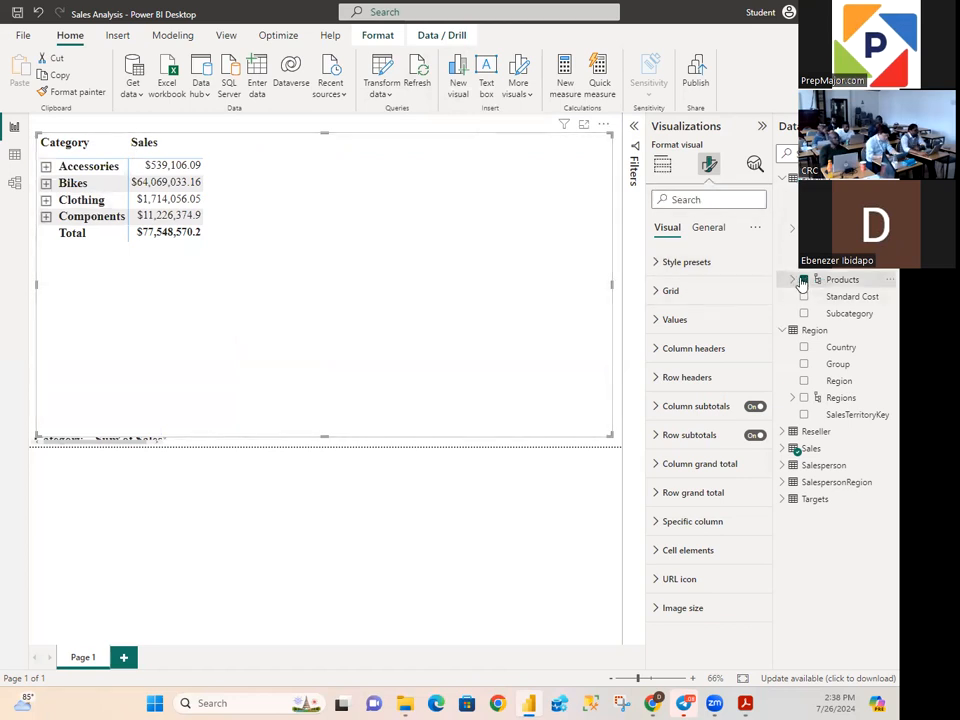
{"action": "left_click", "coordinate": [804, 280]}
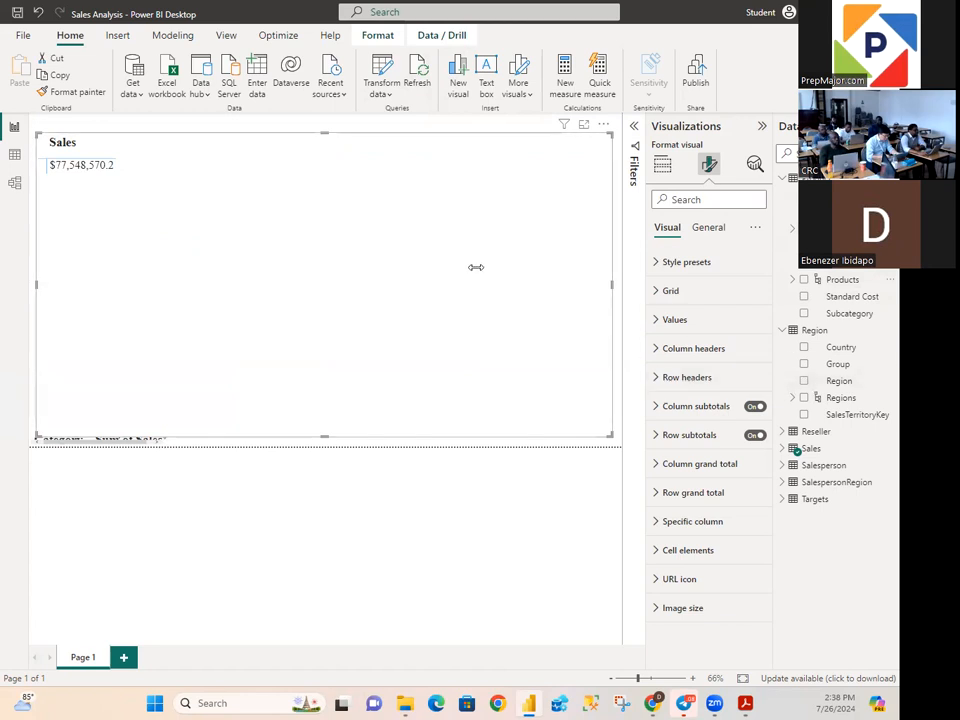
{"action": "left_click", "coordinate": [784, 449]}
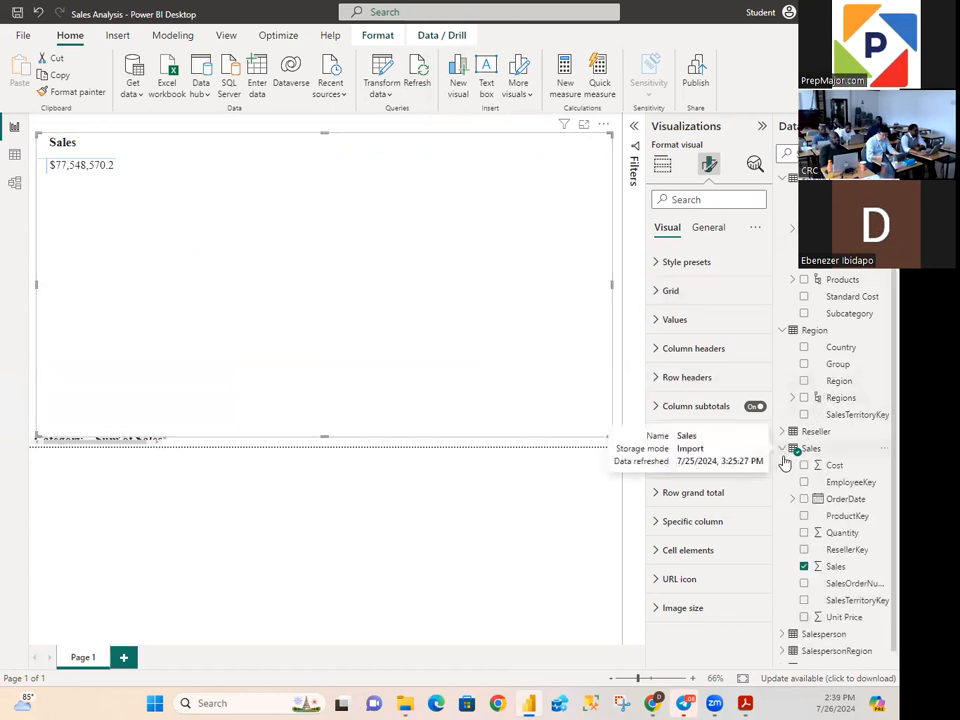
{"action": "left_click", "coordinate": [804, 566]}
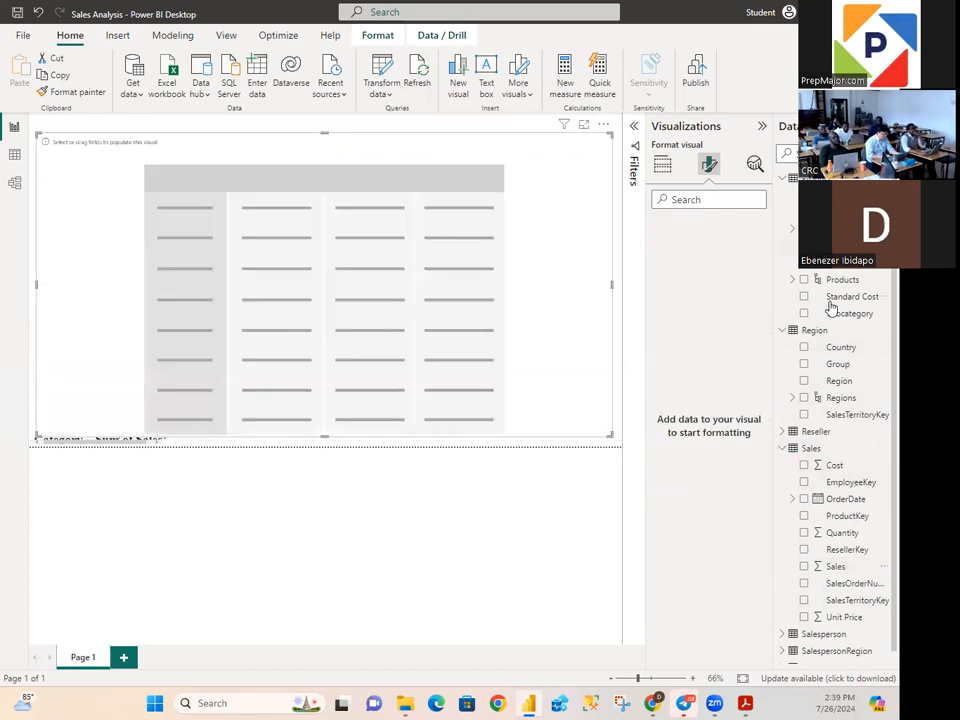
Step: Try the Regions hierarchy with Sales in the matrix, expanding all rows down to Region, and remove both fields
{"action": "left_click", "coordinate": [804, 398]}
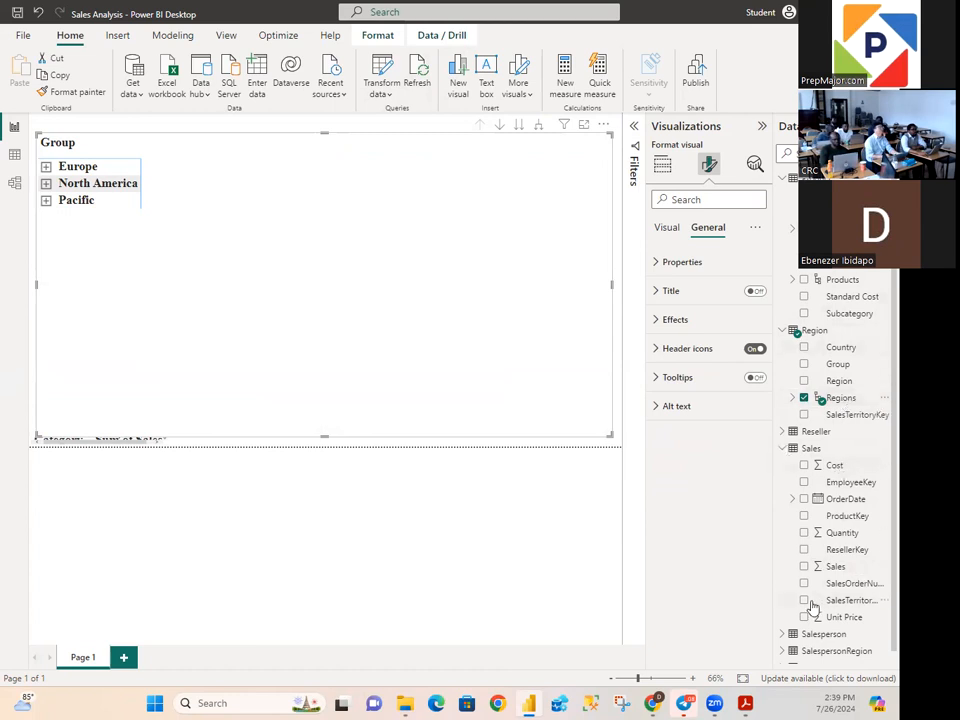
{"action": "left_click", "coordinate": [802, 567]}
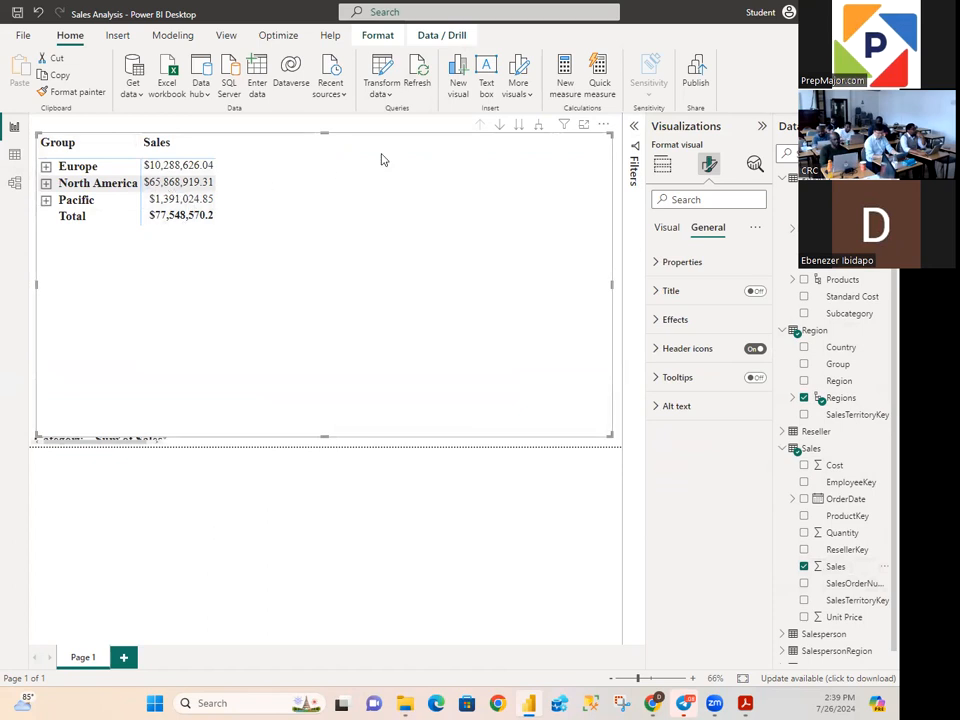
{"action": "left_click", "coordinate": [538, 124]}
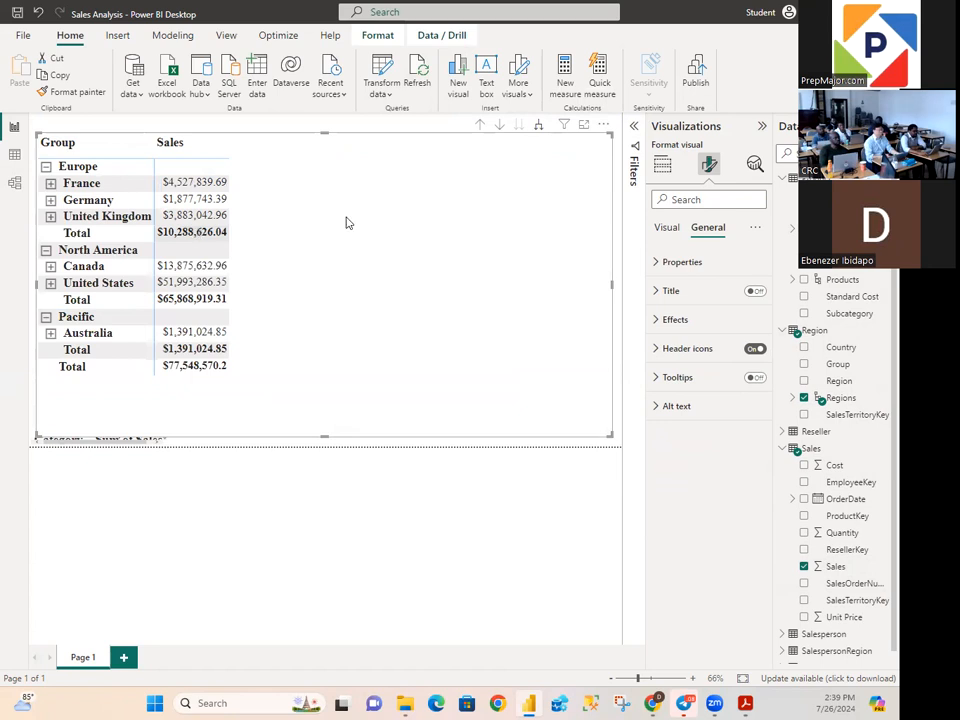
{"action": "left_click", "coordinate": [537, 125]}
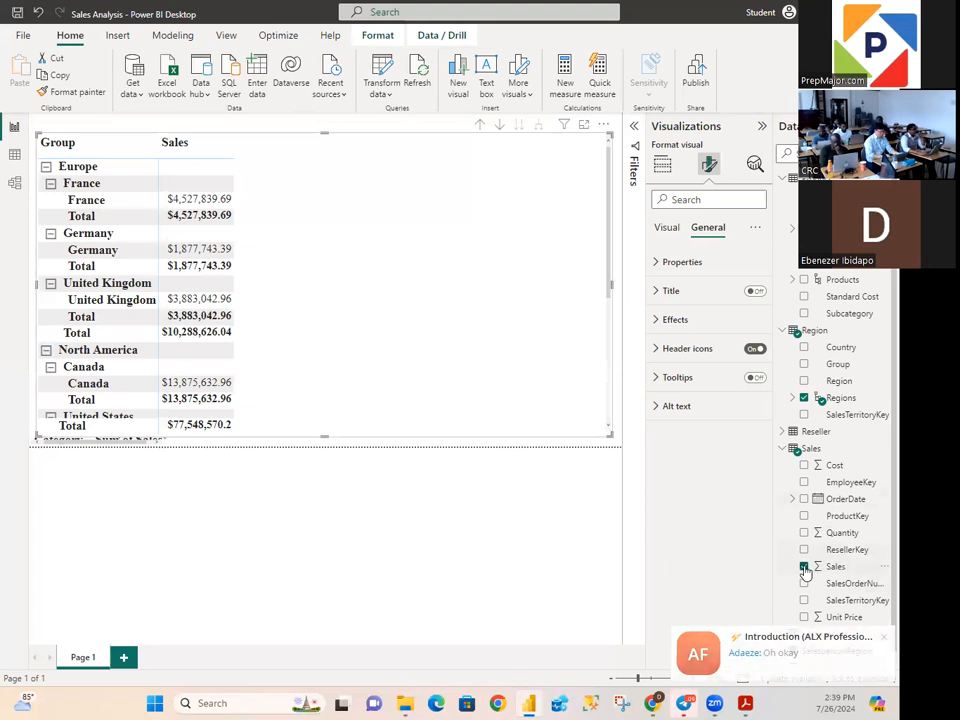
{"action": "left_click", "coordinate": [803, 567]}
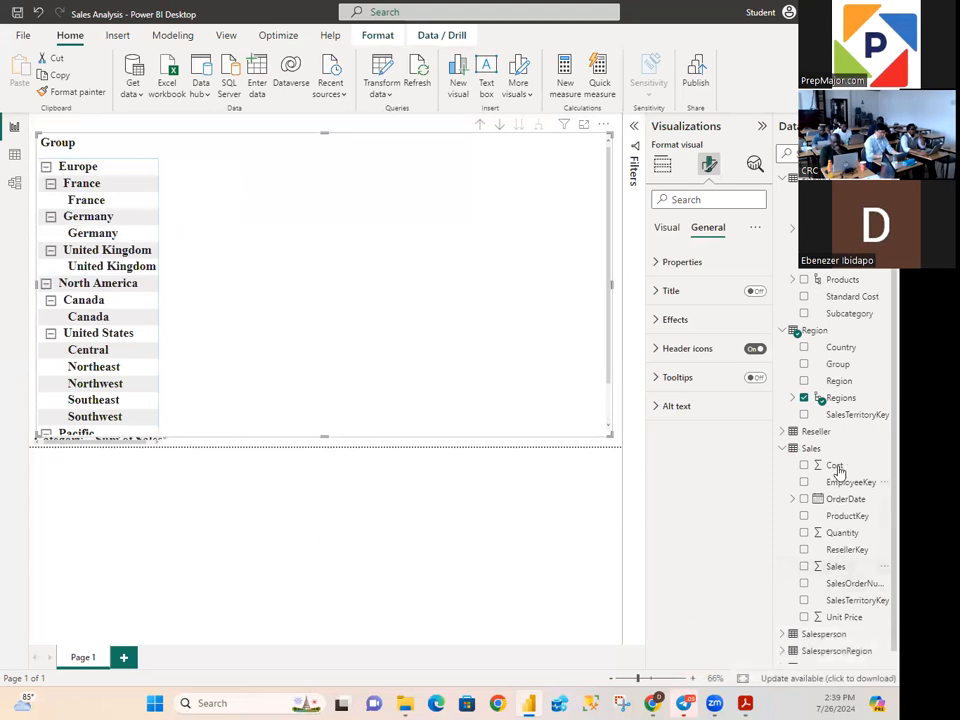
{"action": "left_click", "coordinate": [804, 398]}
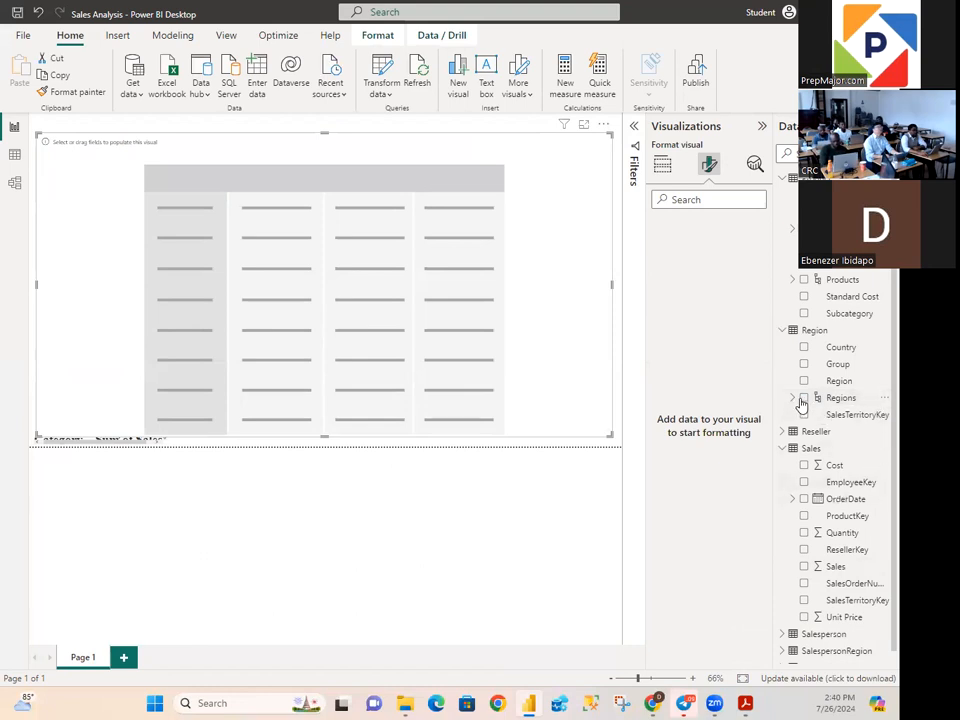
Step: Present Sales by the Regions hierarchy in the matrix and expand all rows through Country down to Region
{"action": "left_click", "coordinate": [804, 397]}
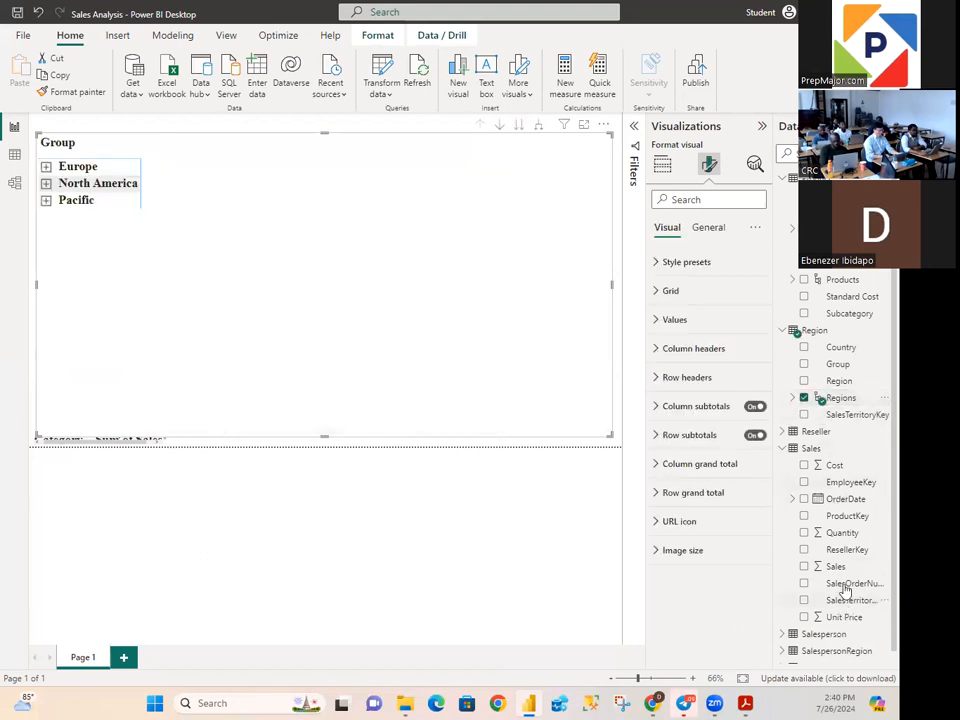
{"action": "left_click", "coordinate": [804, 566]}
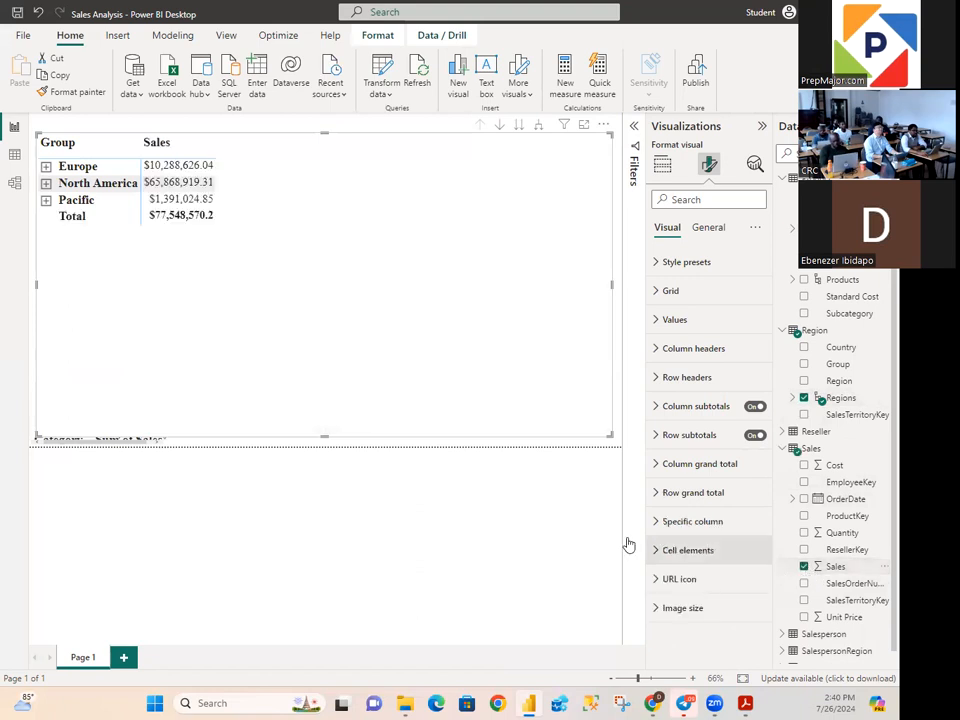
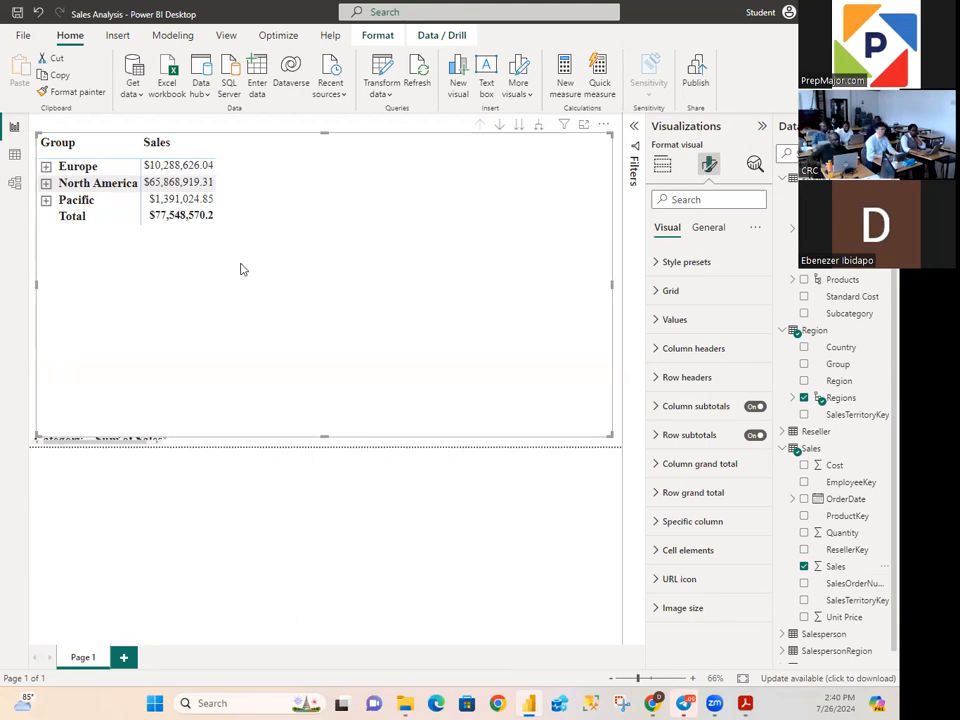
{"action": "left_click", "coordinate": [535, 127]}
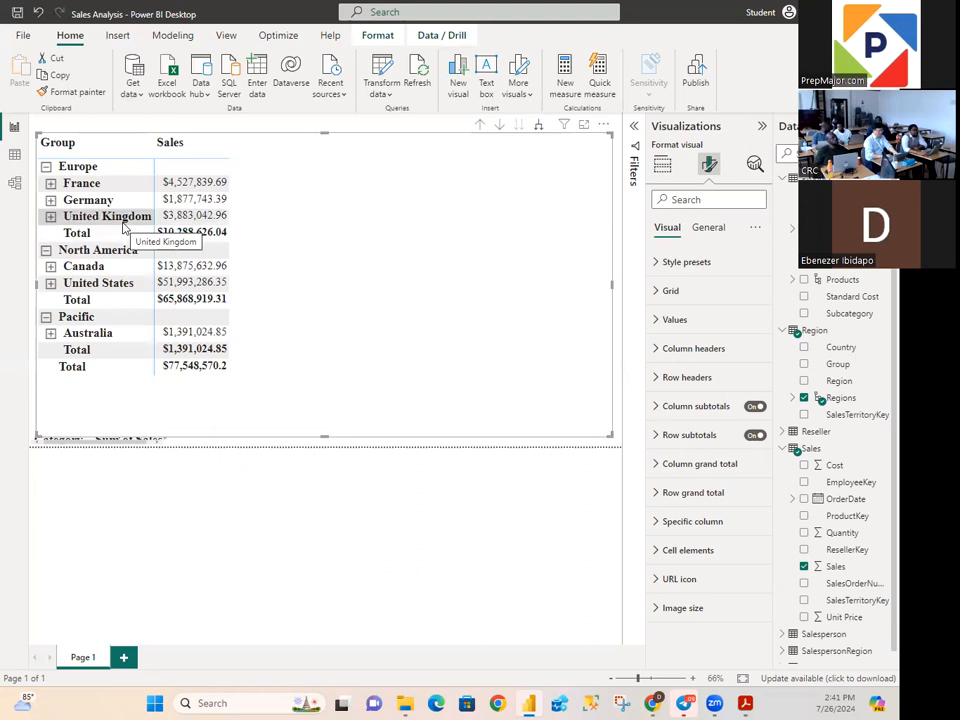
{"action": "left_click", "coordinate": [537, 131]}
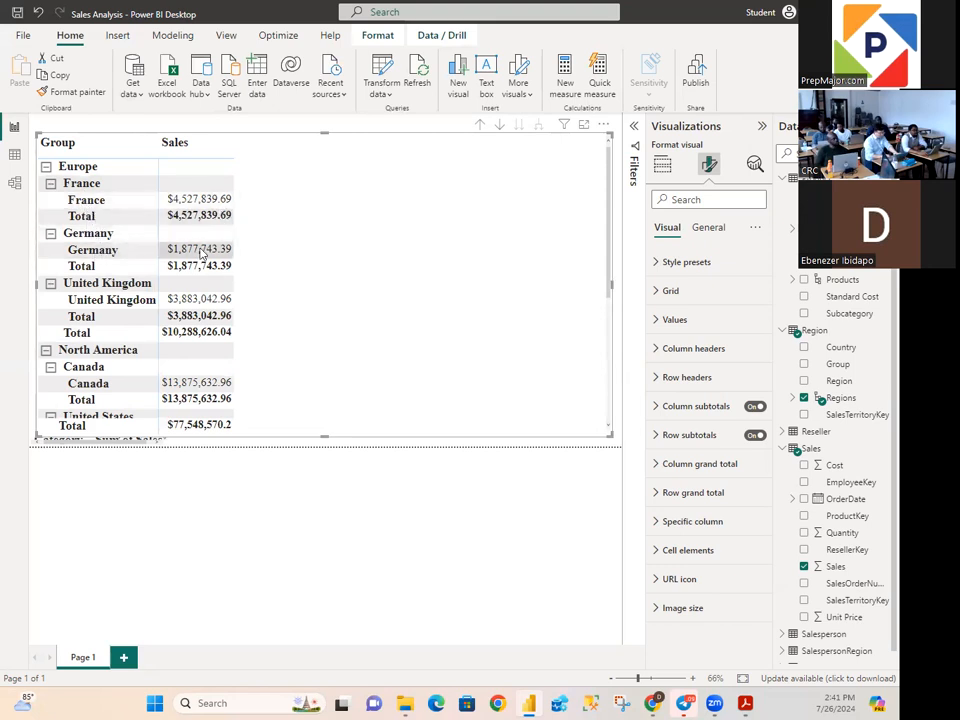
{"action": "scroll", "coordinate": [180, 250], "scroll_direction": "down", "scroll_amount": 3}
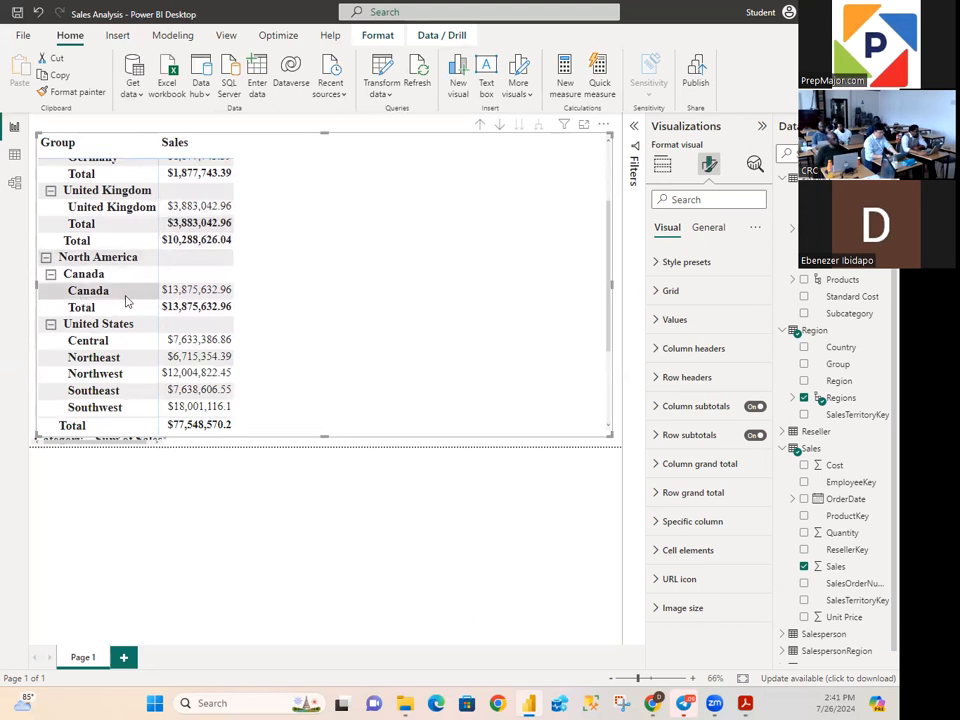
{"action": "scroll", "coordinate": [124, 280], "scroll_direction": "down", "scroll_amount": 3}
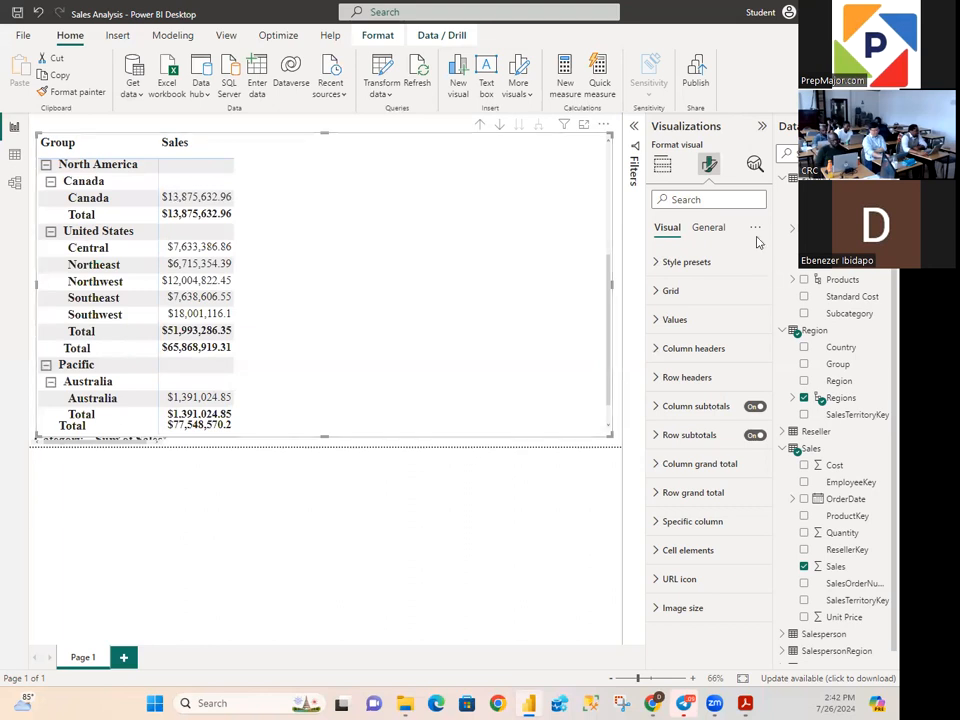
Step: Review the fields assigned to the matrix, collapse the Sales table's field list and expand the Reseller table's
{"action": "left_click", "coordinate": [660, 172]}
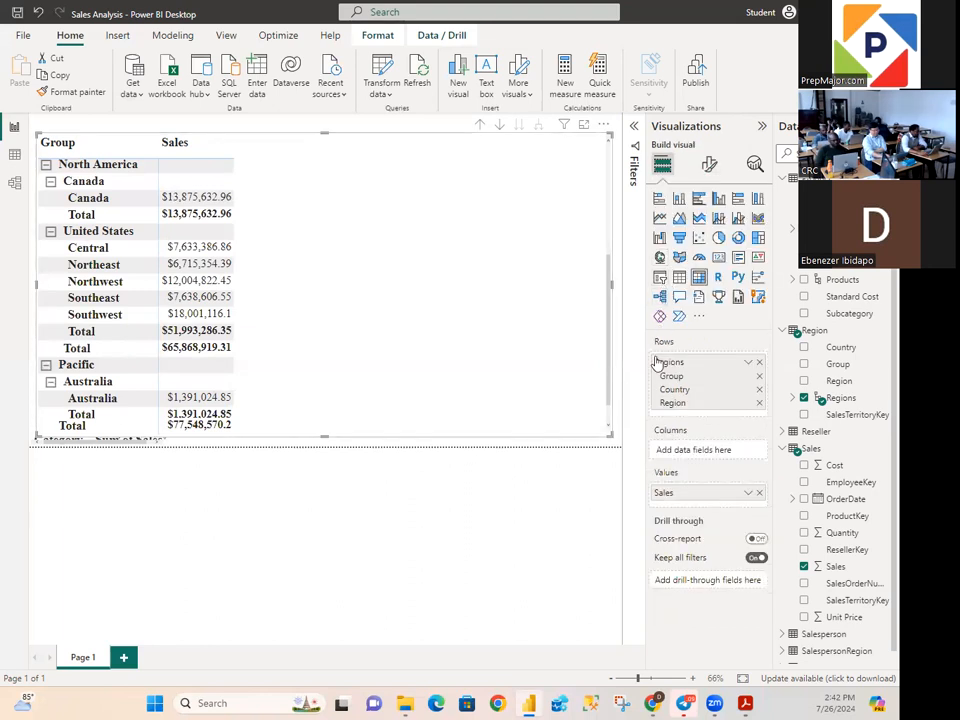
{"action": "scroll", "coordinate": [788, 210], "scroll_direction": "down", "scroll_amount": 3}
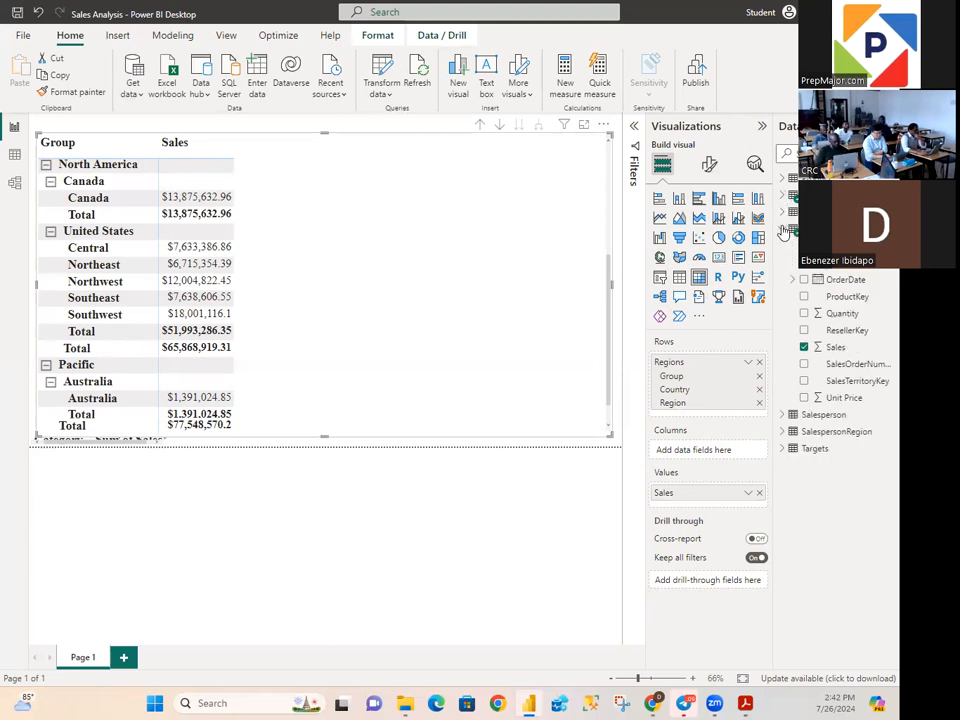
{"action": "left_click", "coordinate": [783, 228]}
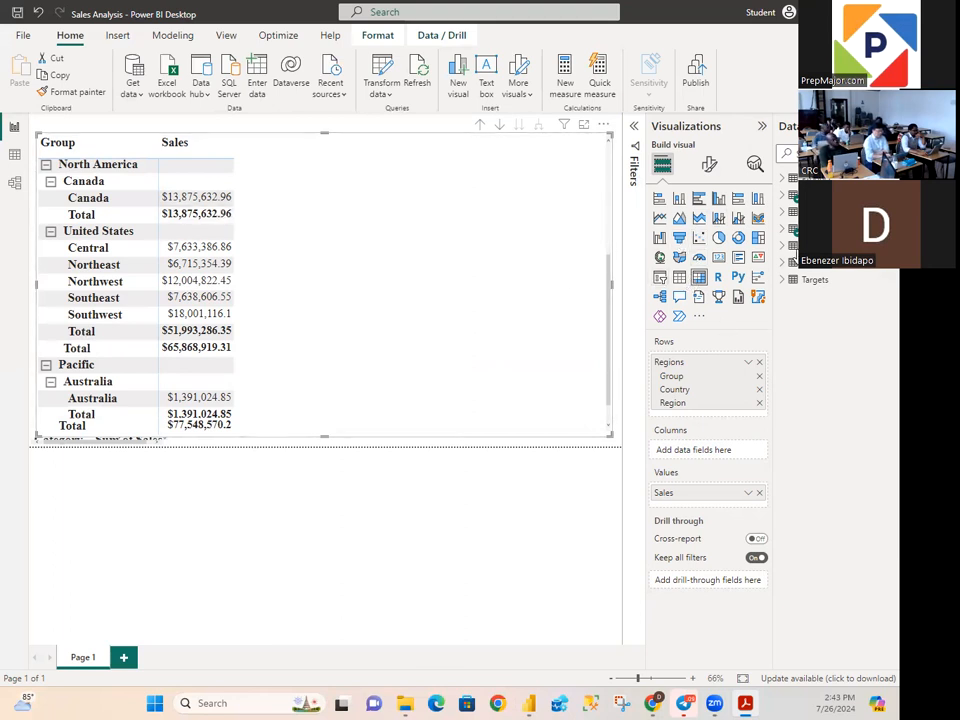
{"action": "left_click", "coordinate": [782, 213]}
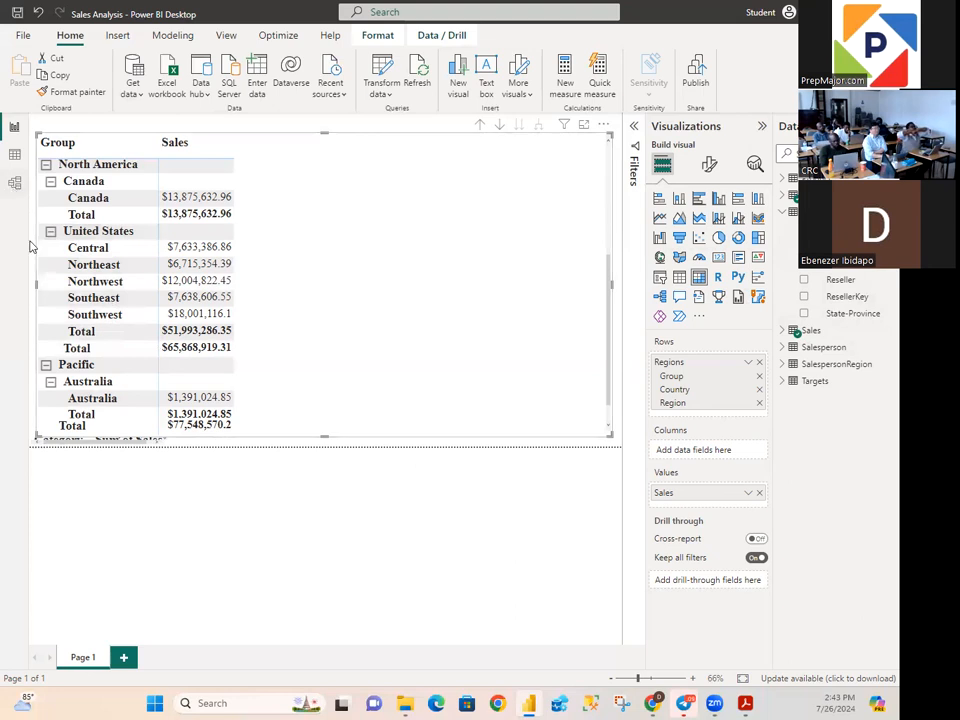
Step: In the model view, create a hierarchy from the Business Type column of the Reseller table
{"action": "left_click", "coordinate": [14, 184]}
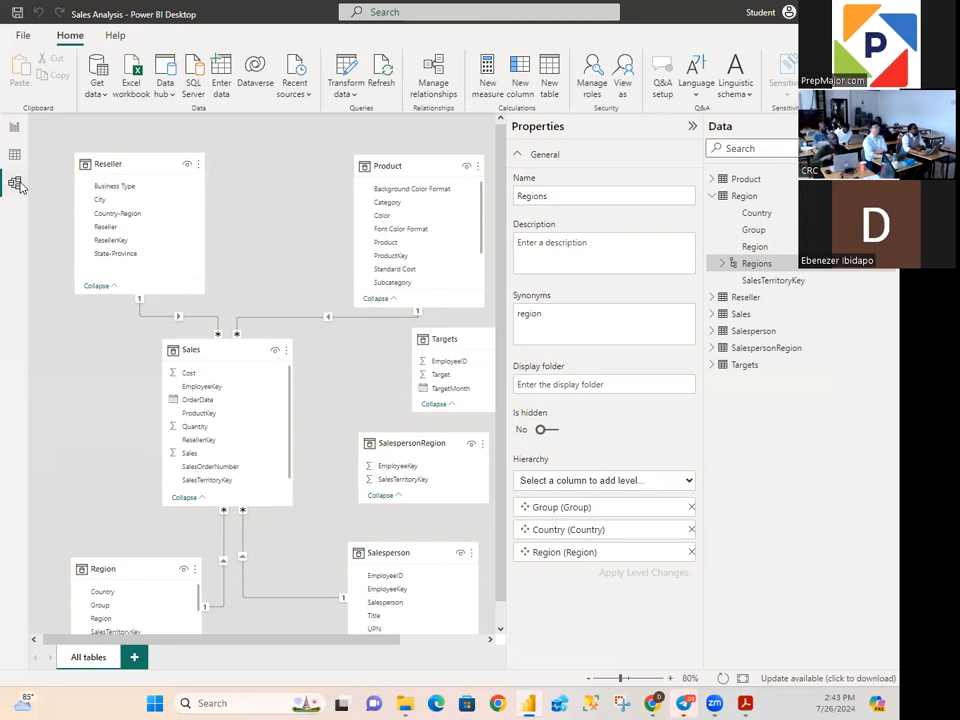
{"action": "left_click", "coordinate": [14, 127]}
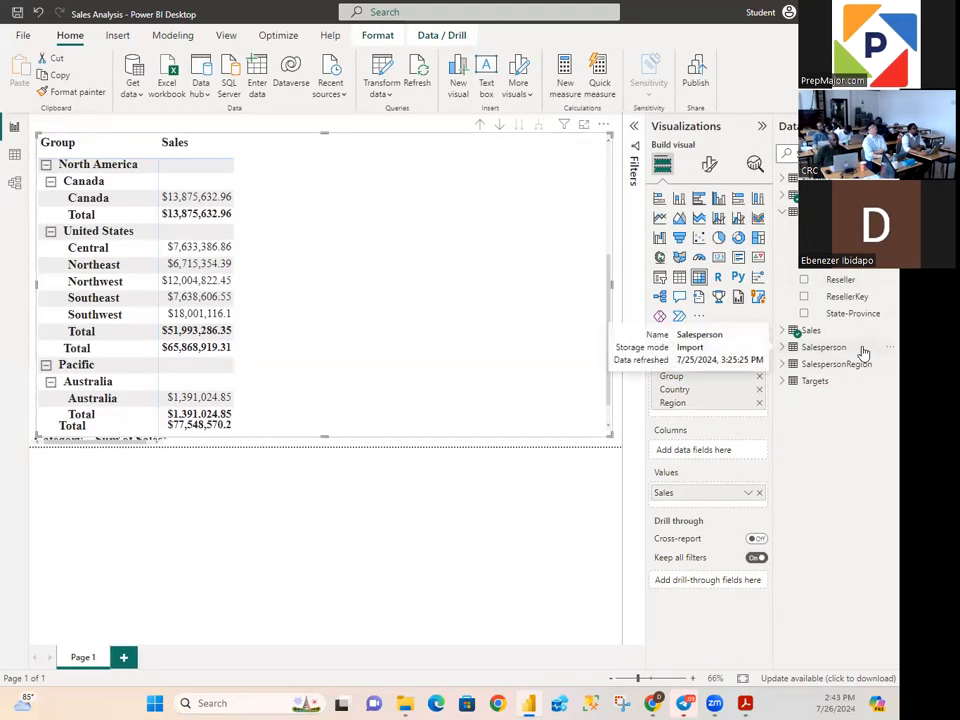
{"action": "left_click", "coordinate": [14, 183]}
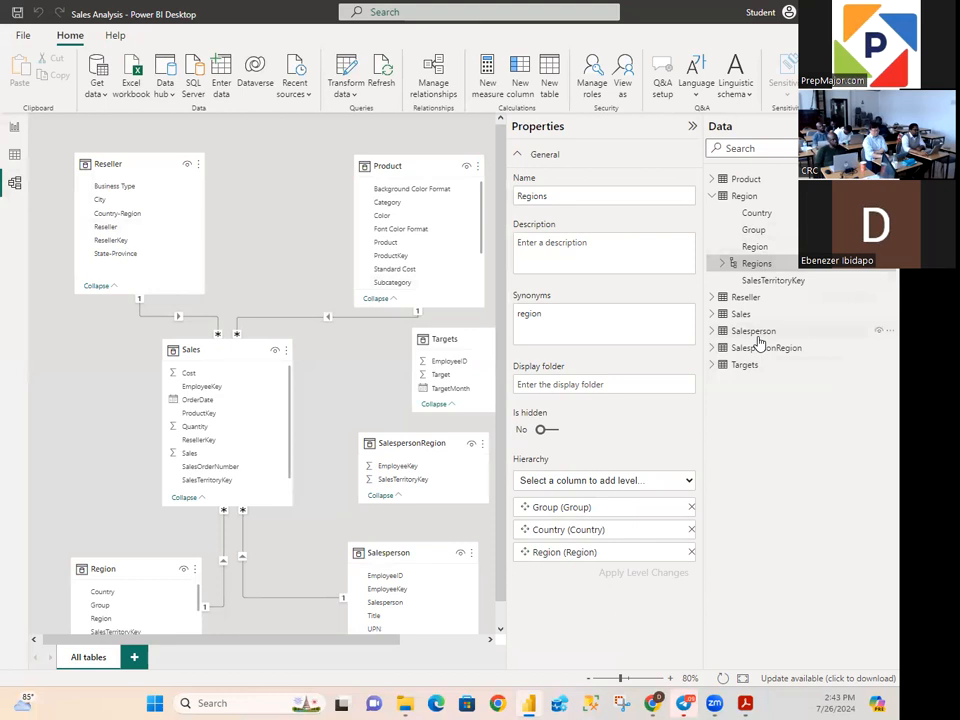
{"action": "left_click", "coordinate": [712, 196]}
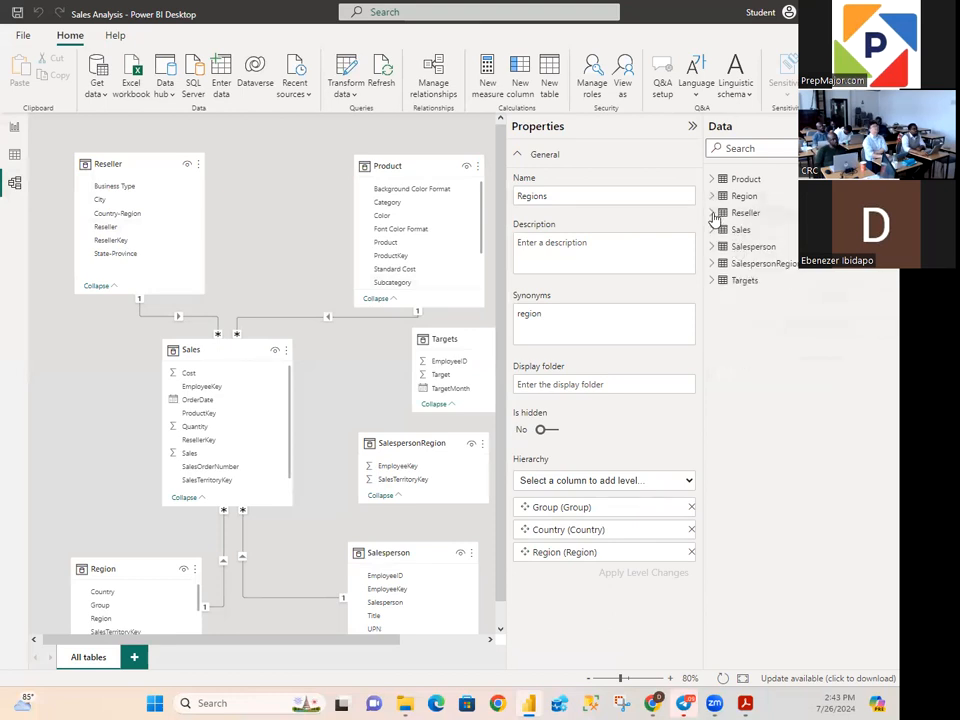
{"action": "left_click", "coordinate": [713, 215]}
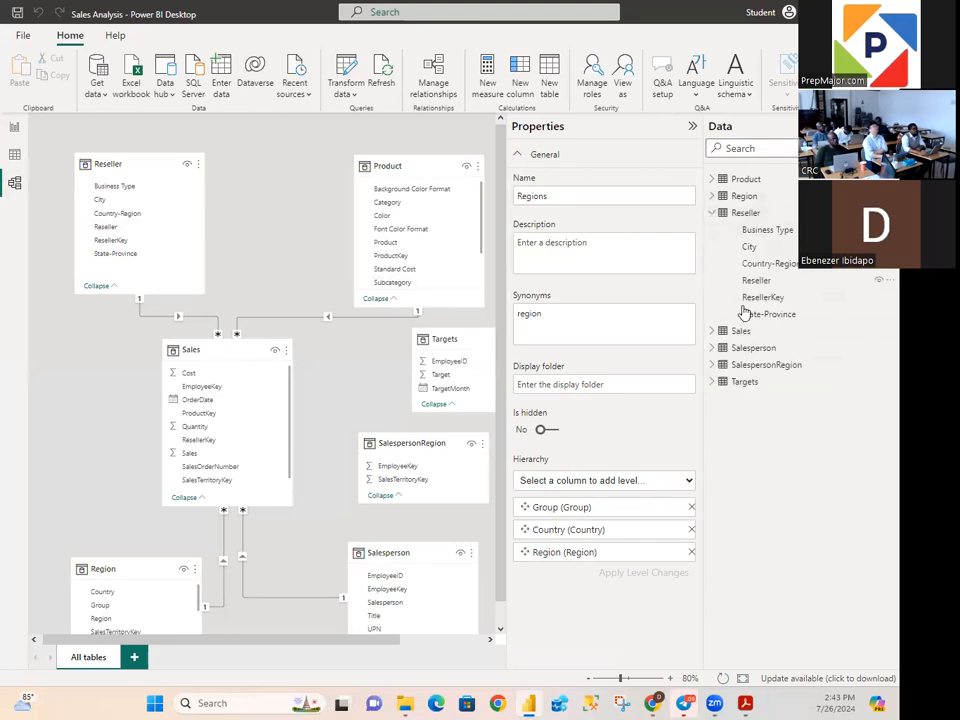
{"action": "right_click", "coordinate": [768, 231]}
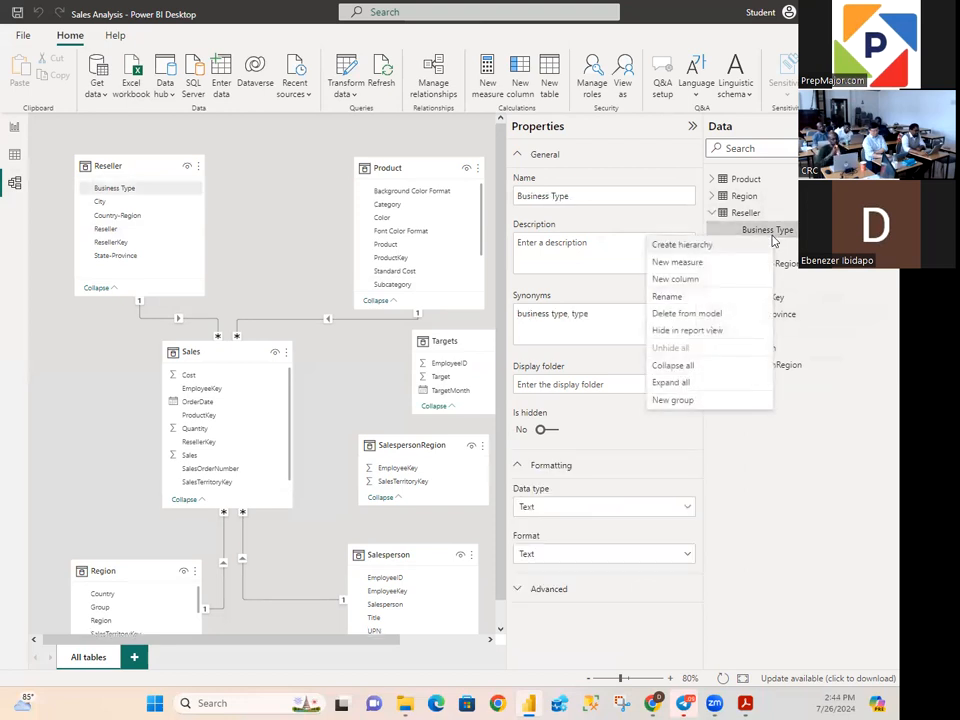
{"action": "left_click", "coordinate": [708, 248]}
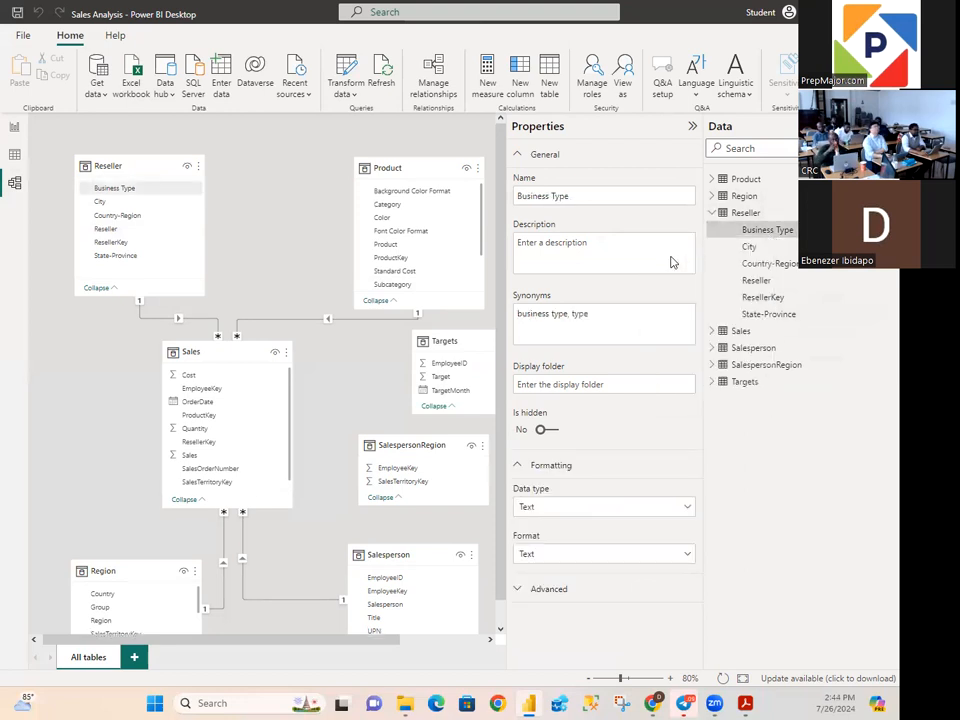
Step: Rename the new Business Type hierarchy as Resellers
{"action": "mouse_move", "coordinate": [24, 702]}
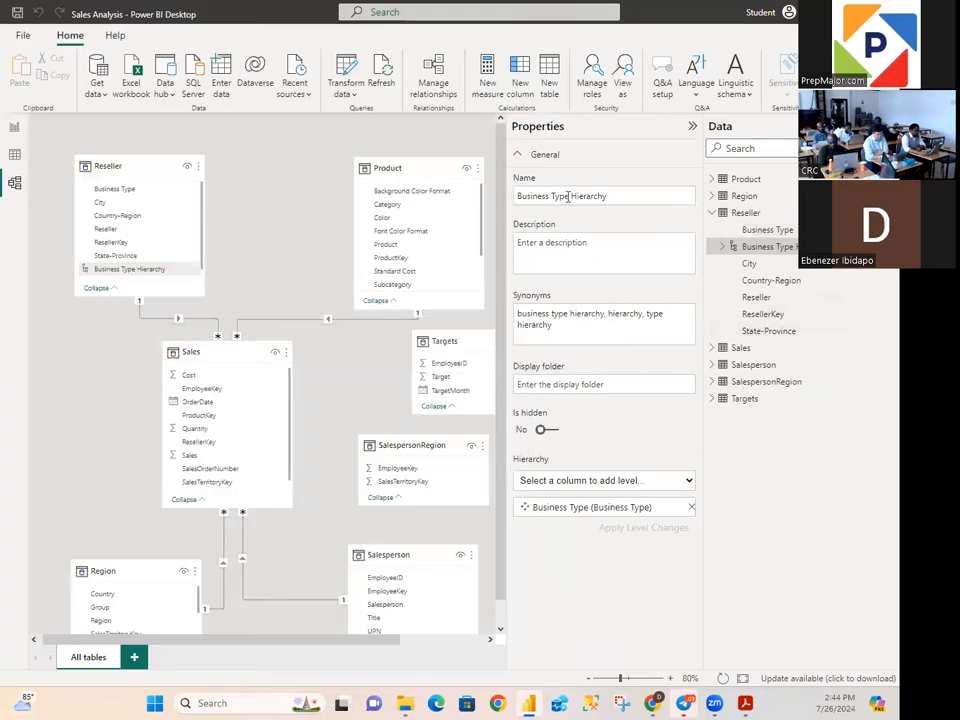
{"action": "left_click", "coordinate": [627, 197]}
{"action": "left_click_drag", "start_coordinate": [571, 197], "coordinate": [510, 196]}
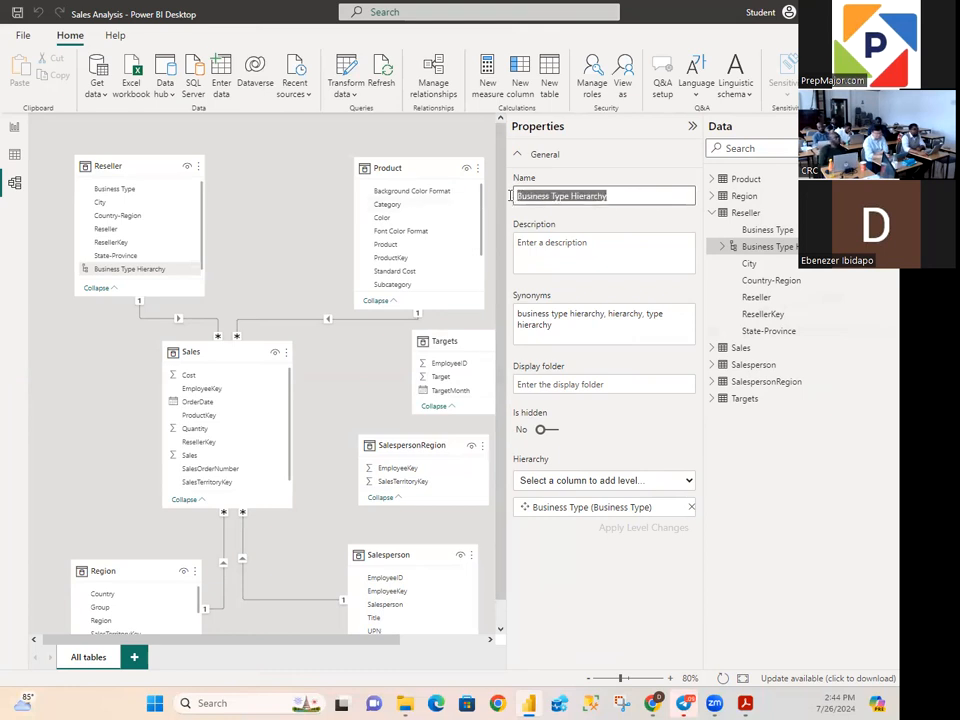
{"action": "type", "text": "Ress"}
{"action": "key", "text": "BackSpace"}
{"action": "type", "text": "ellers"}
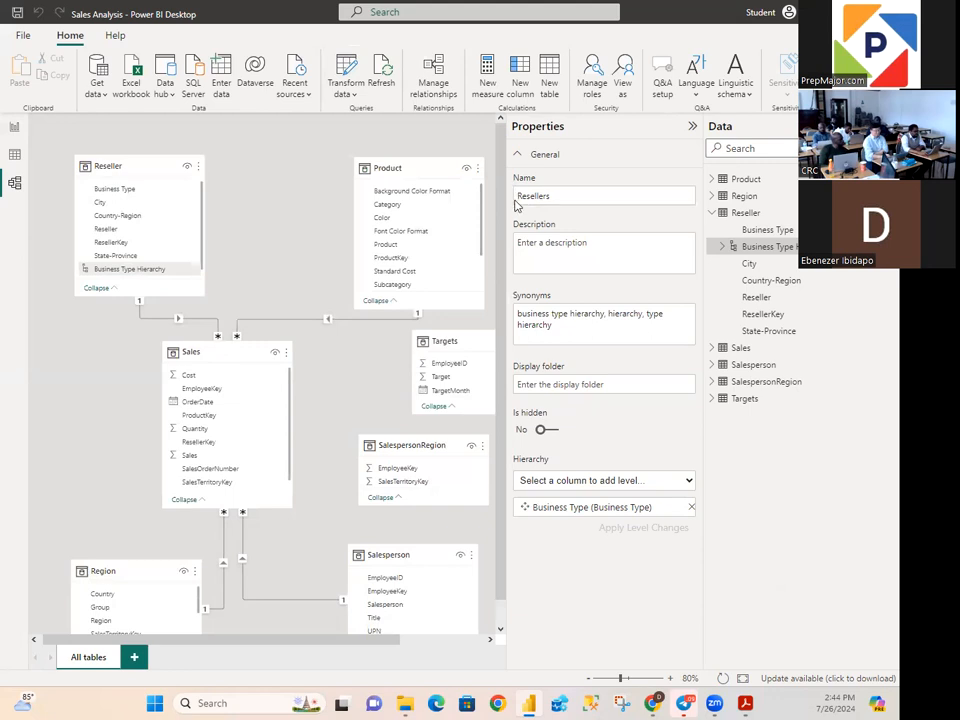
{"action": "key", "text": "Return"}
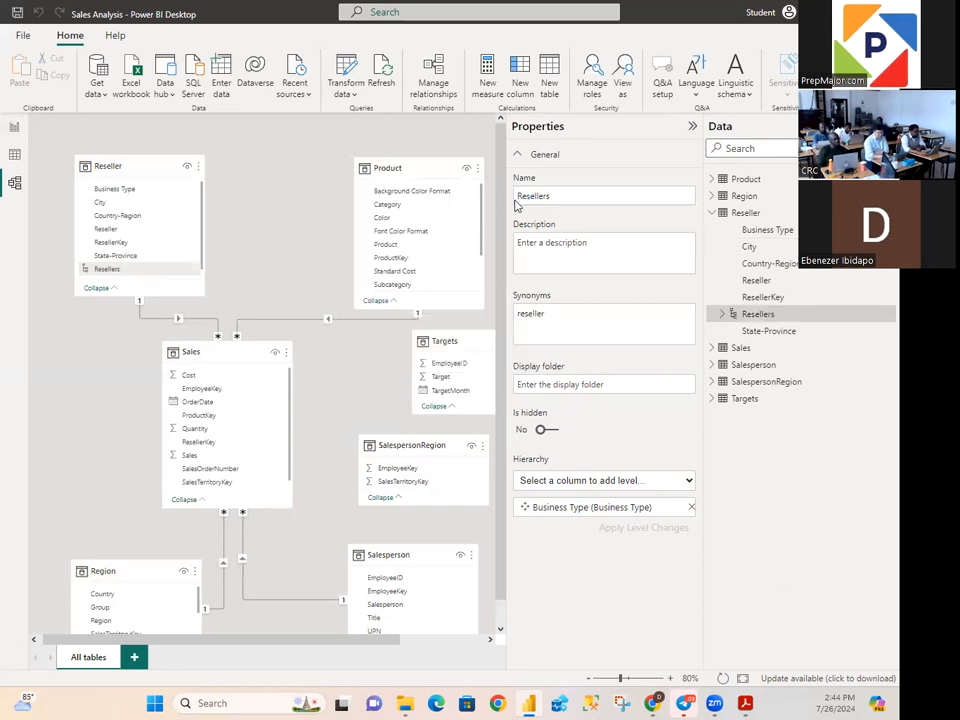
Step: Add Reseller as a second level below Business Type in the Resellers hierarchy and apply the level changes
{"action": "right_click", "coordinate": [772, 232]}
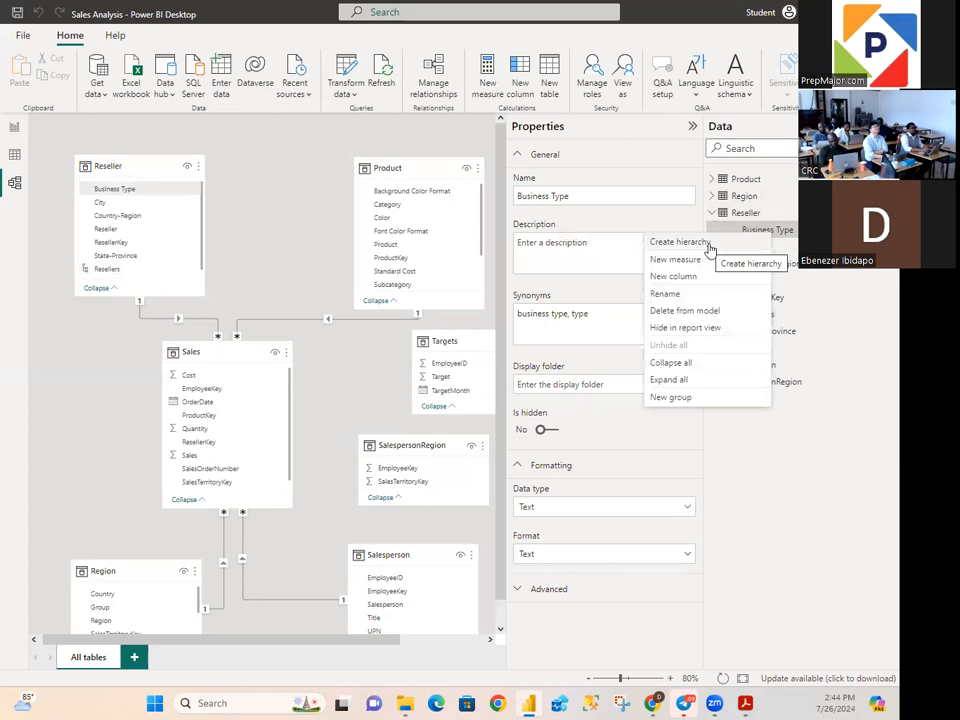
{"action": "left_click", "coordinate": [852, 265]}
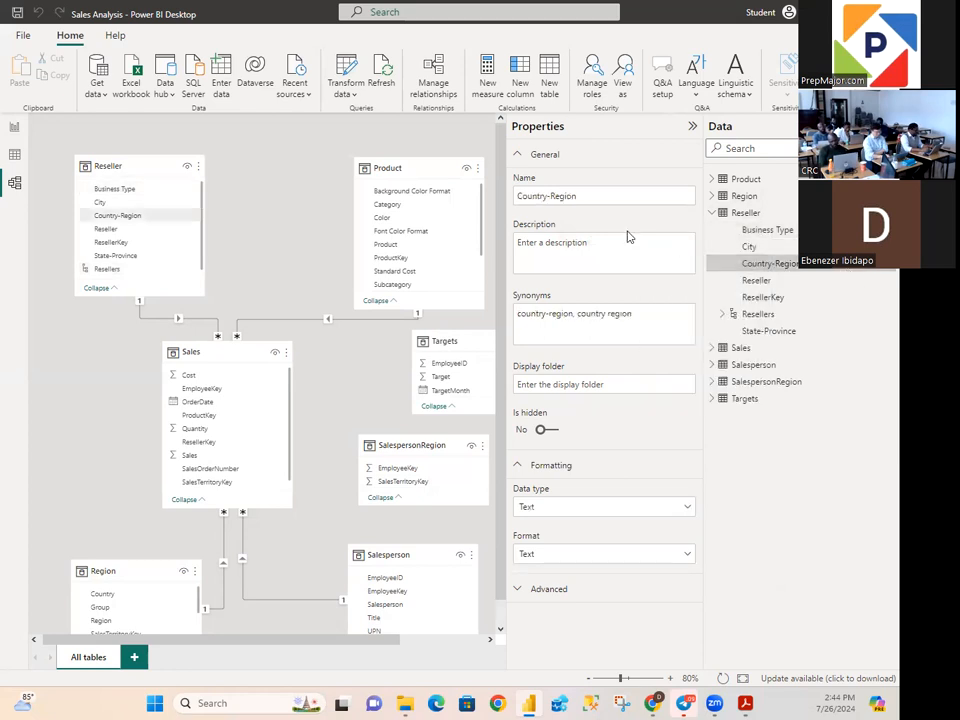
{"action": "left_click", "coordinate": [760, 316]}
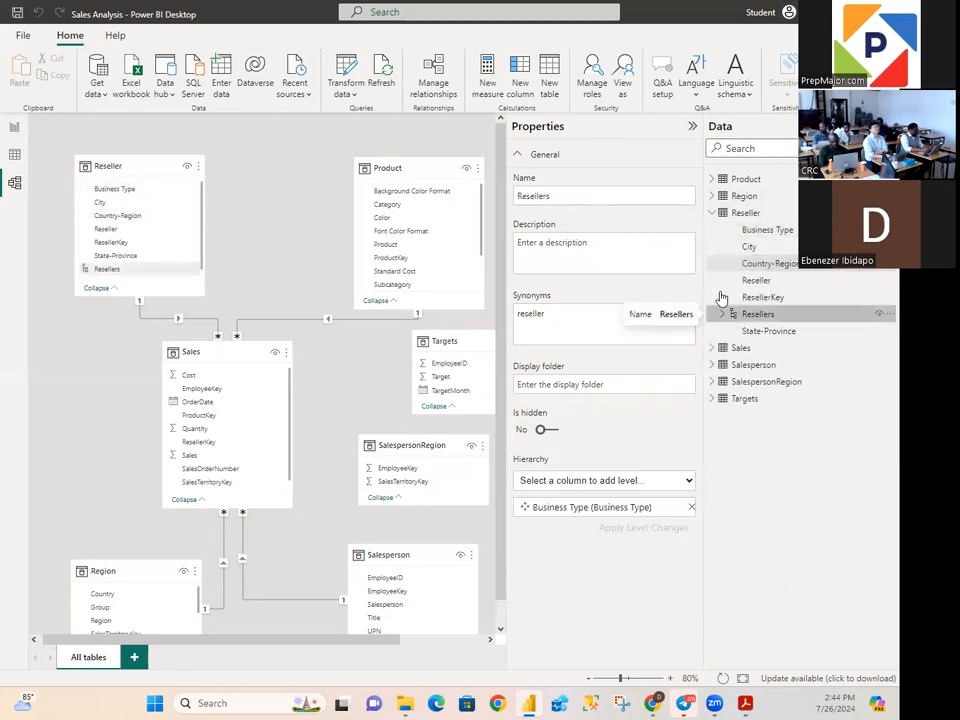
{"action": "left_click", "coordinate": [576, 200]}
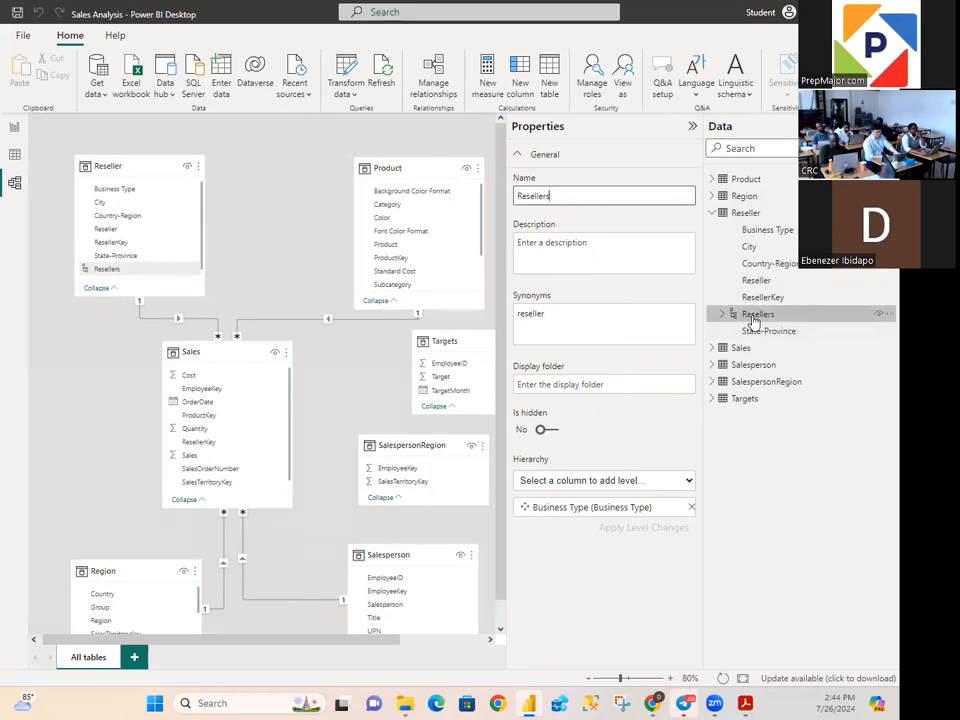
{"action": "left_click", "coordinate": [580, 482]}
{"action": "left_click", "coordinate": [540, 546]}
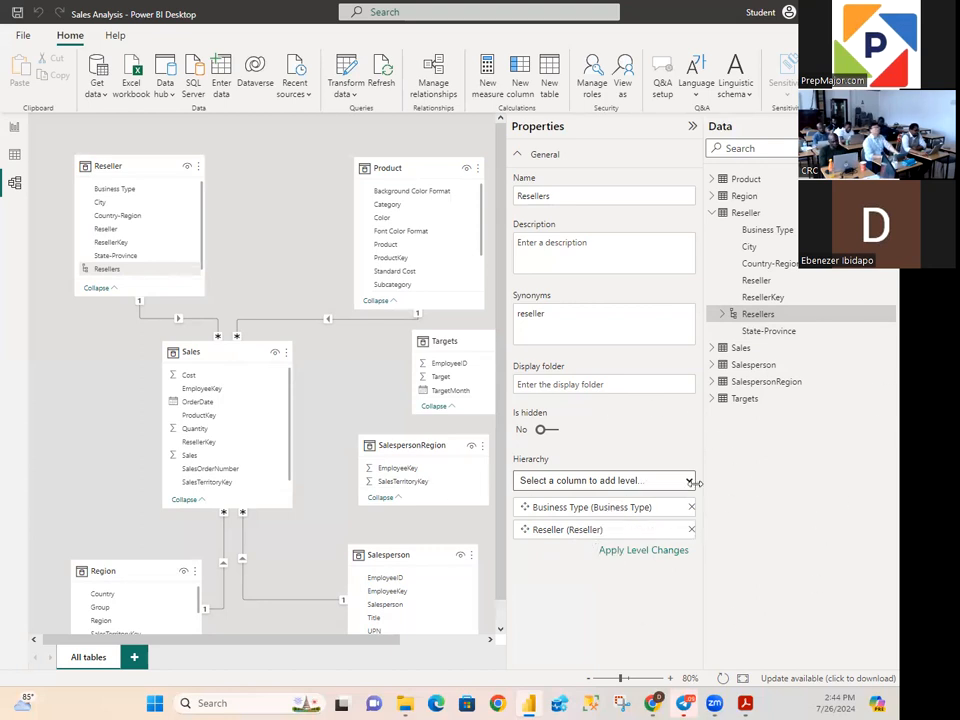
{"action": "left_click", "coordinate": [638, 551]}
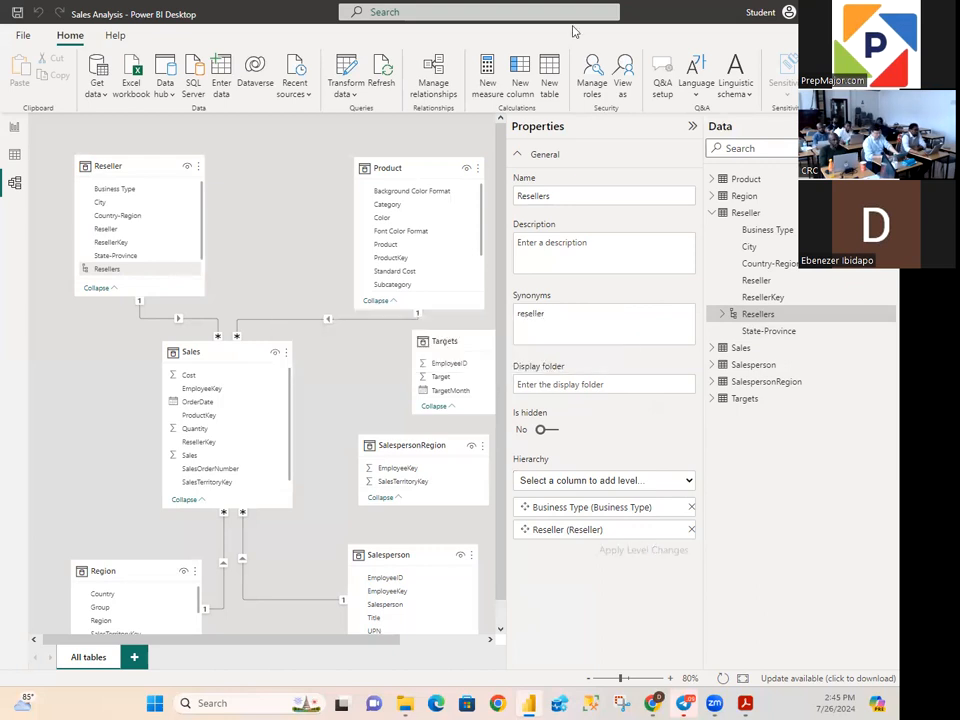
Step: In the report view, clear the matrix by removing the Regions hierarchy and Sales, and collapse the Sales and Region tables' field lists
{"action": "left_click", "coordinate": [14, 127]}
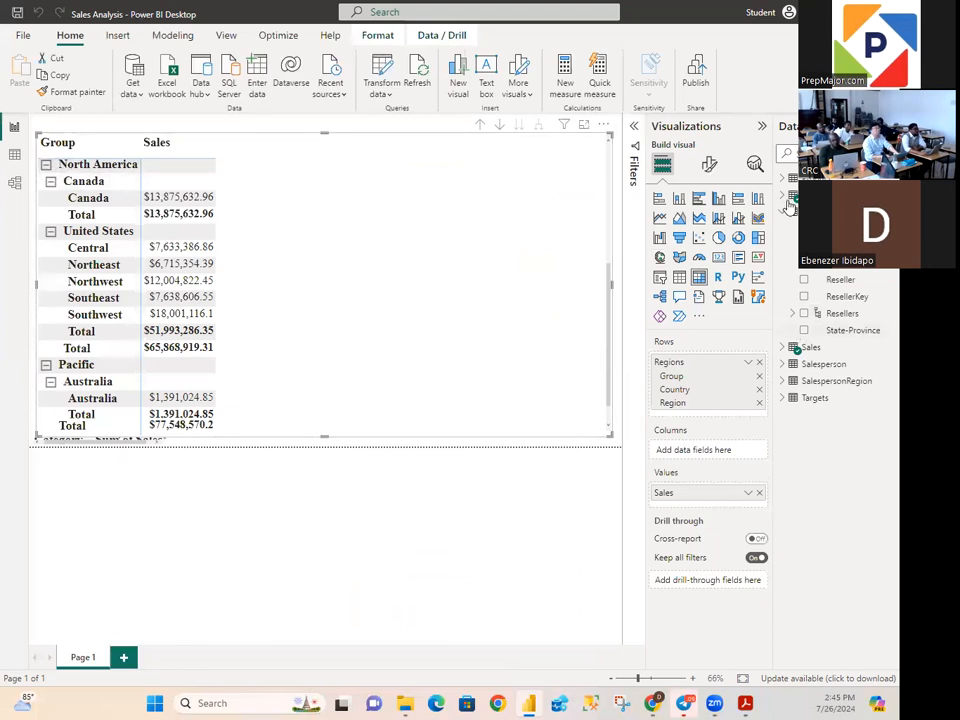
{"action": "left_click", "coordinate": [806, 276]}
{"action": "left_click", "coordinate": [793, 431]}
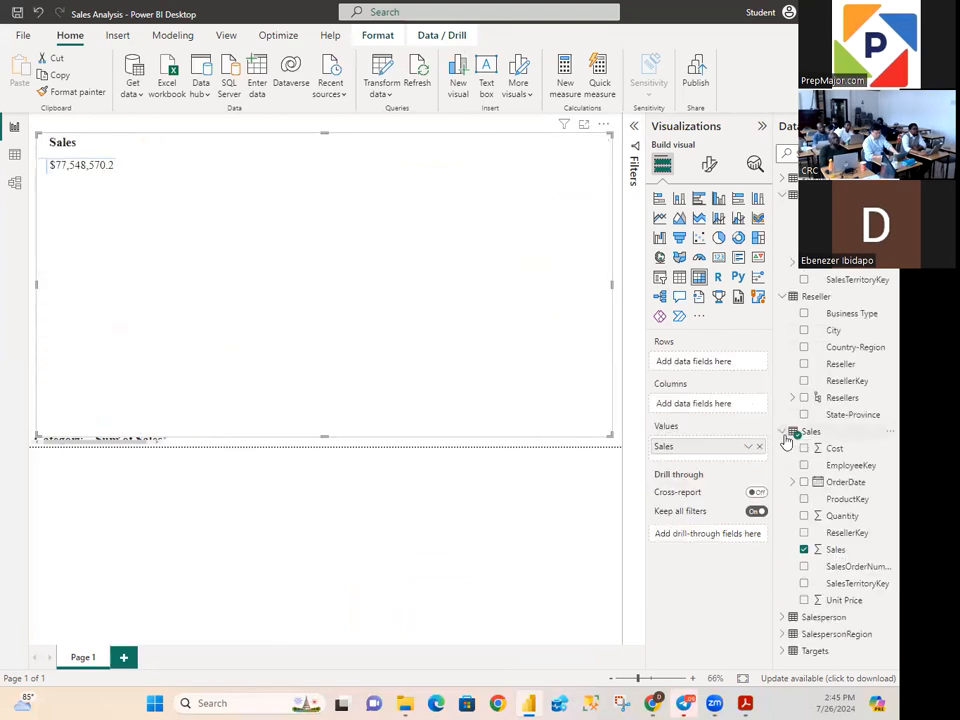
{"action": "left_click", "coordinate": [803, 550]}
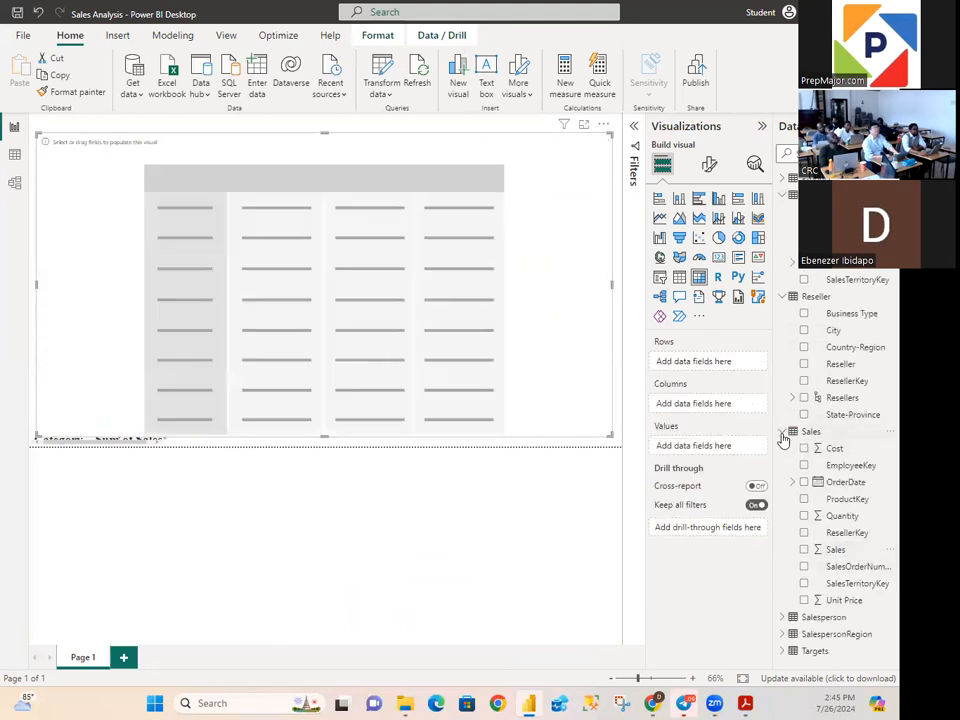
{"action": "left_click", "coordinate": [784, 432]}
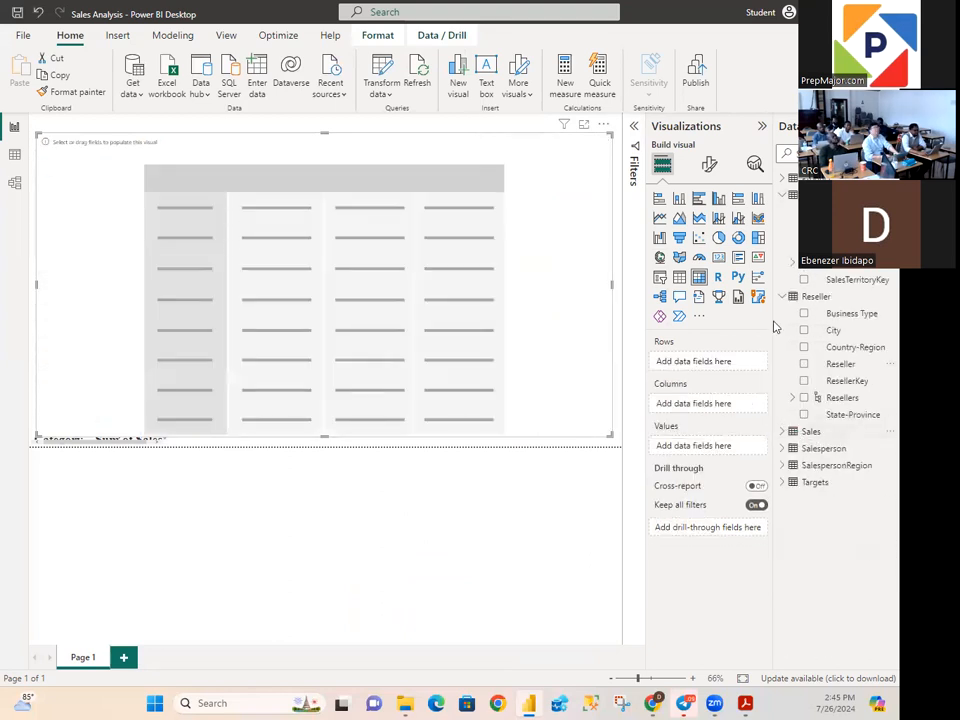
{"action": "left_click", "coordinate": [786, 197]}
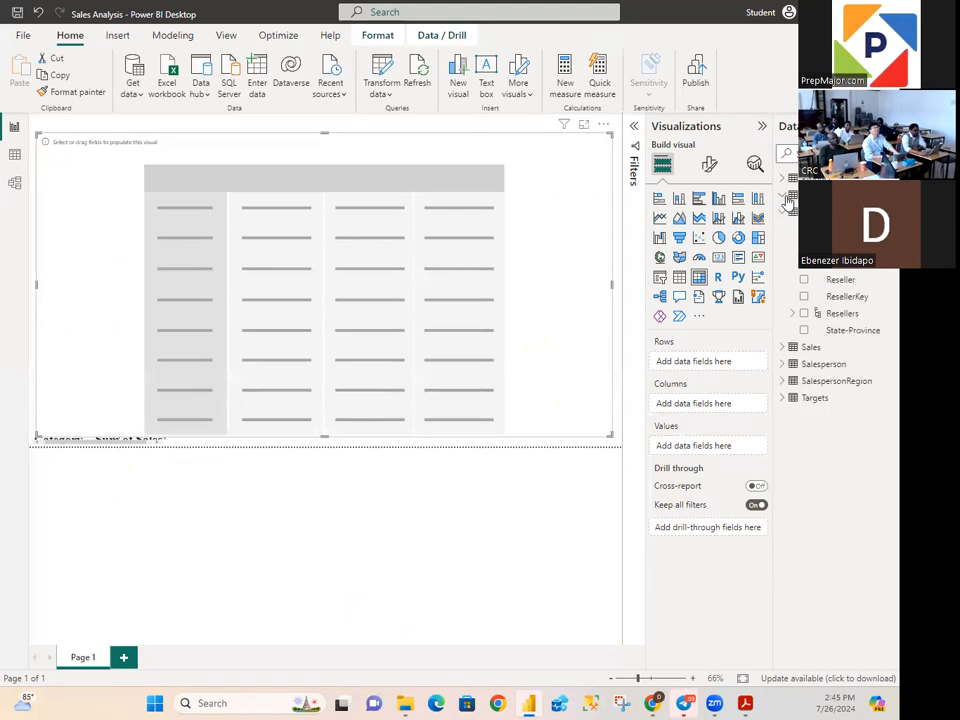
Step: Try the Resellers hierarchy with Sales in the matrix, and remove Sales
{"action": "left_click", "coordinate": [803, 313]}
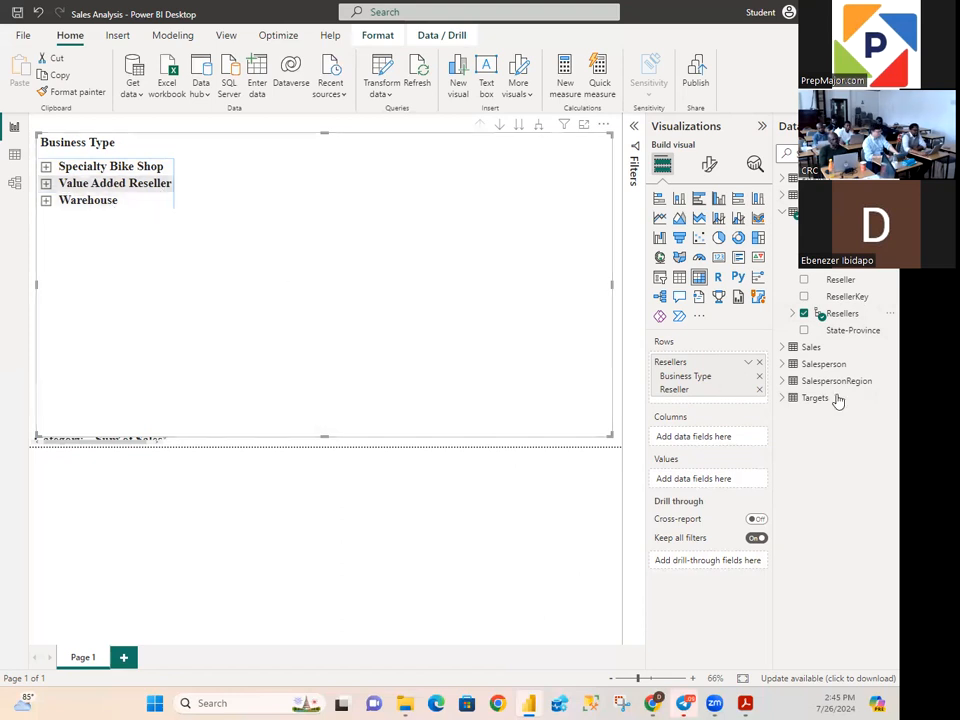
{"action": "left_click", "coordinate": [781, 348]}
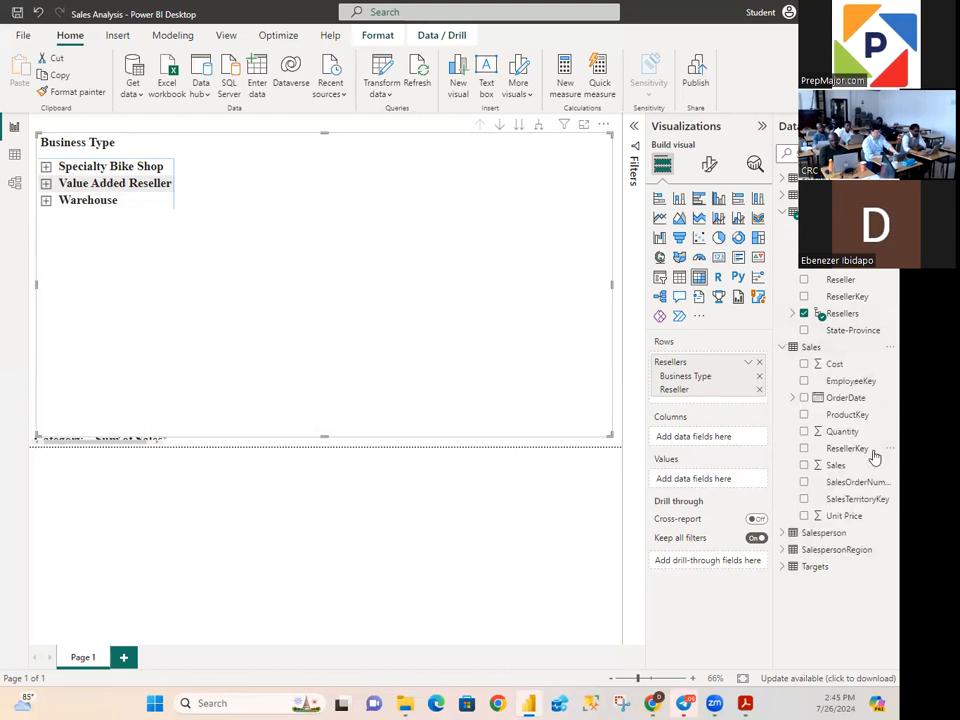
{"action": "left_click", "coordinate": [804, 466]}
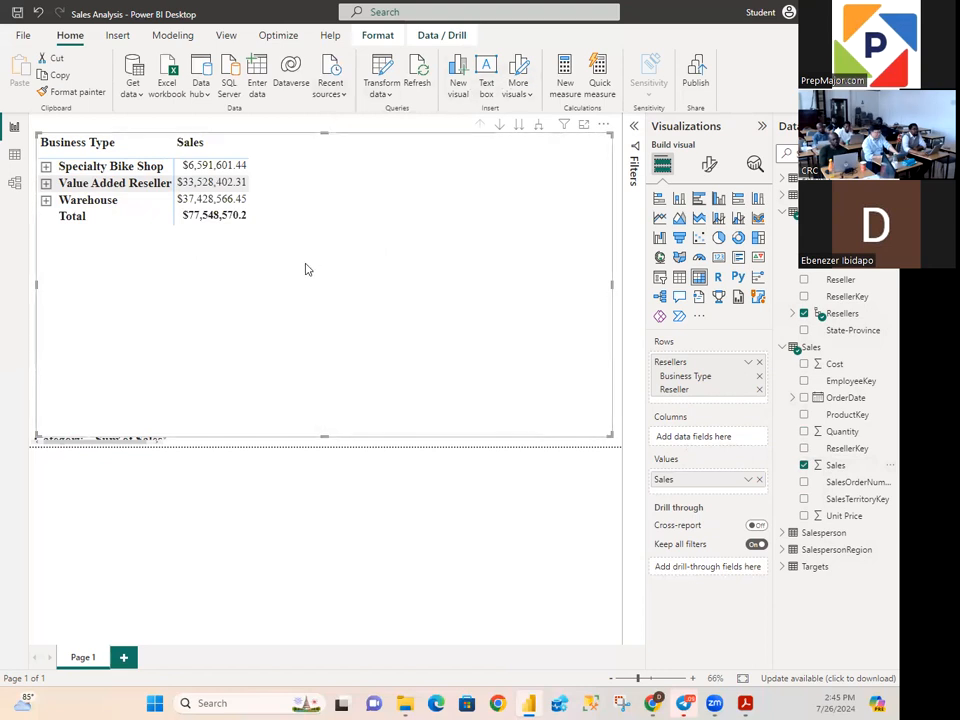
{"action": "left_click", "coordinate": [803, 466]}
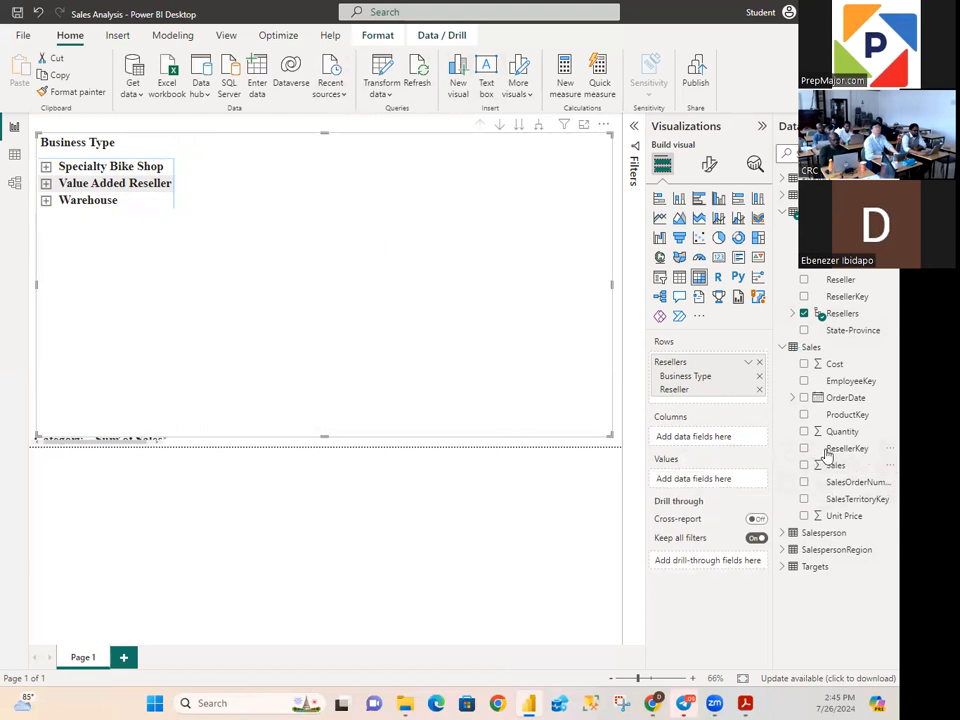
Step: Try Quantity by the Resellers hierarchy in the matrix, remove both fields and collapse the Reseller table's field list
{"action": "left_click", "coordinate": [805, 434]}
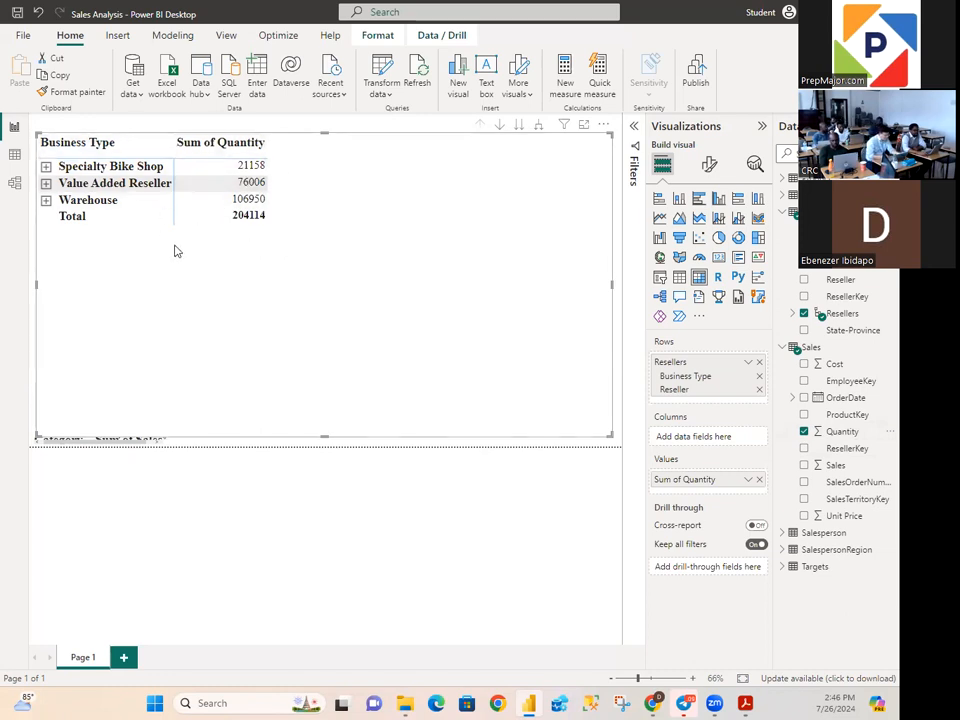
{"action": "left_click", "coordinate": [804, 431]}
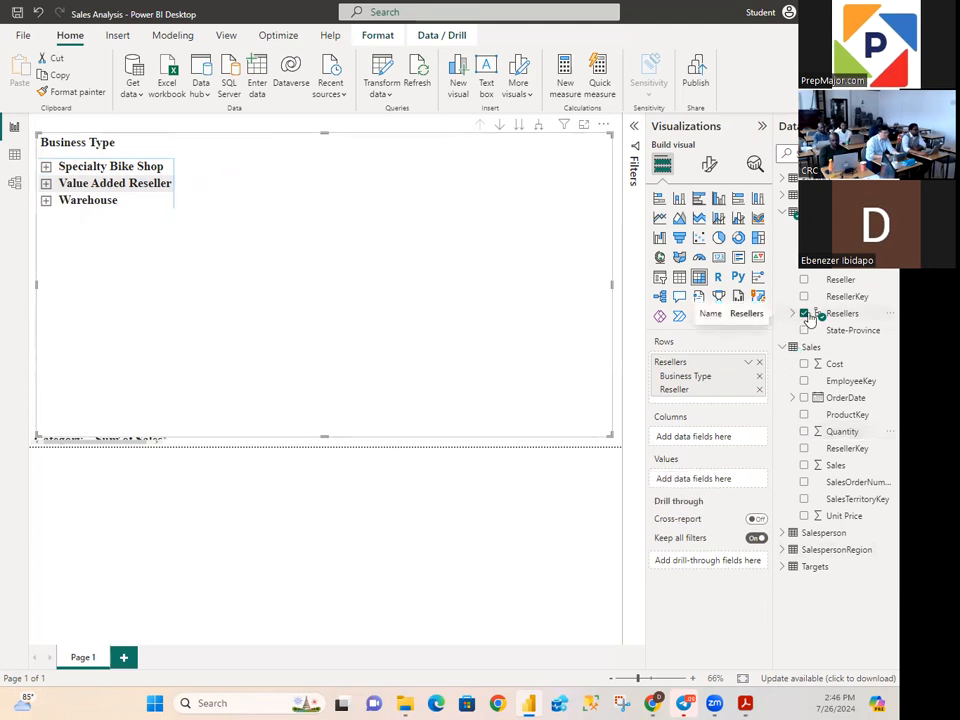
{"action": "left_click", "coordinate": [805, 314]}
{"action": "left_click", "coordinate": [781, 213]}
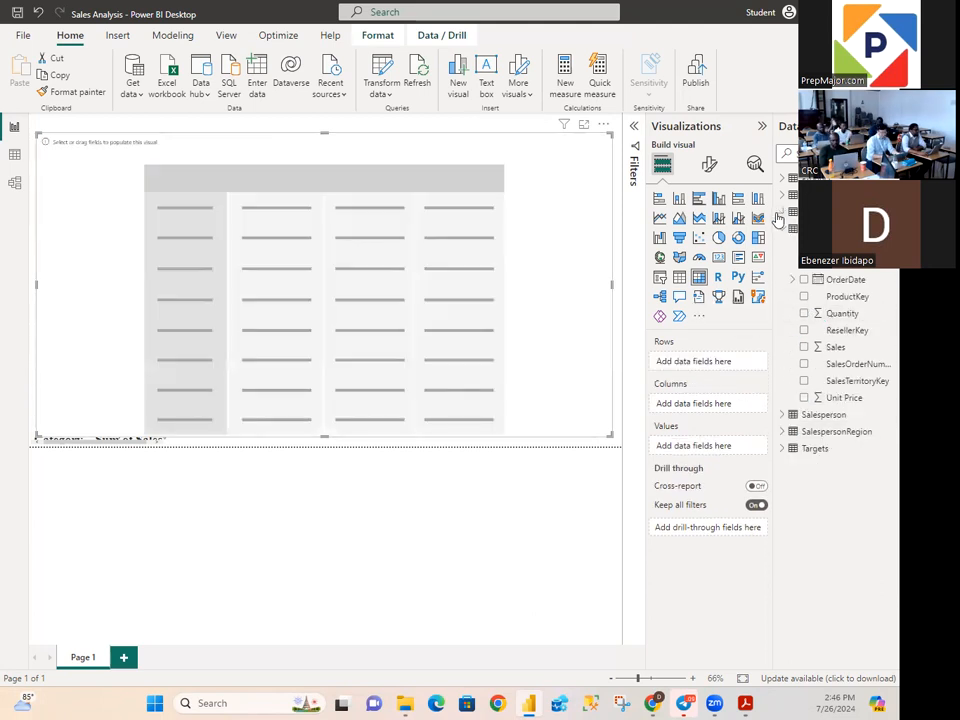
Step: Present Quantity by the Products hierarchy in the matrix and expand all rows one level down to Subcategory
{"action": "left_click", "coordinate": [781, 180]}
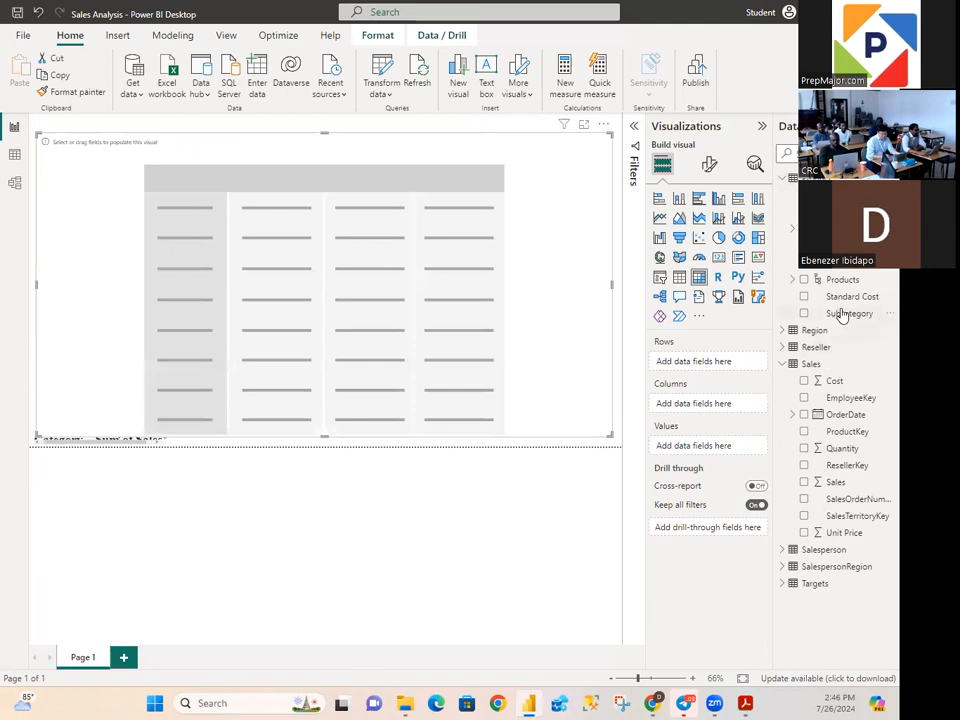
{"action": "left_click", "coordinate": [803, 281]}
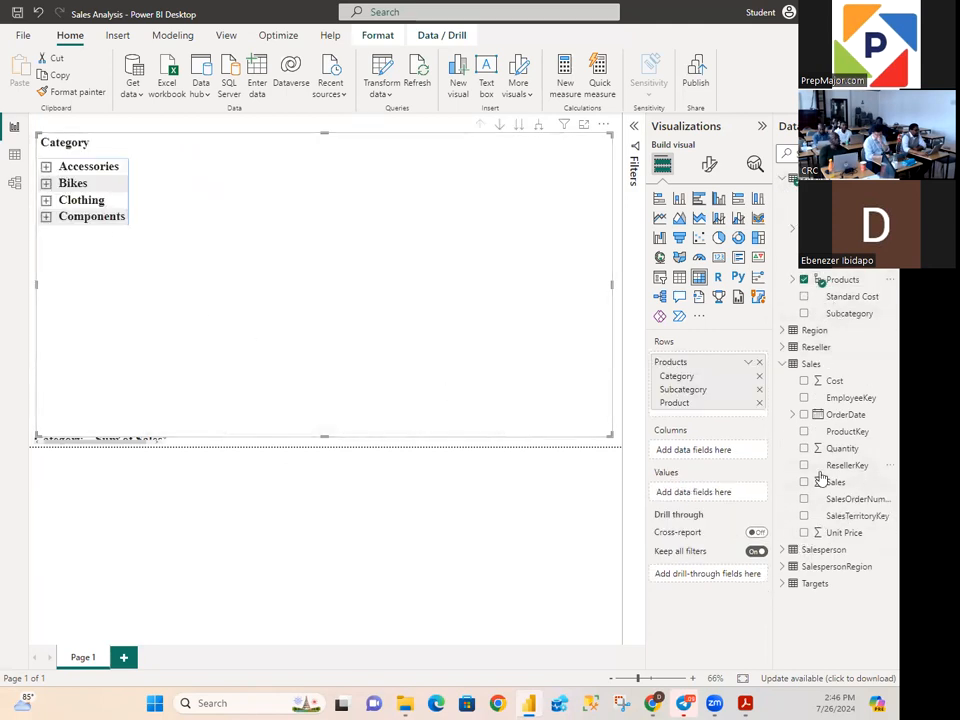
{"action": "left_click", "coordinate": [803, 448]}
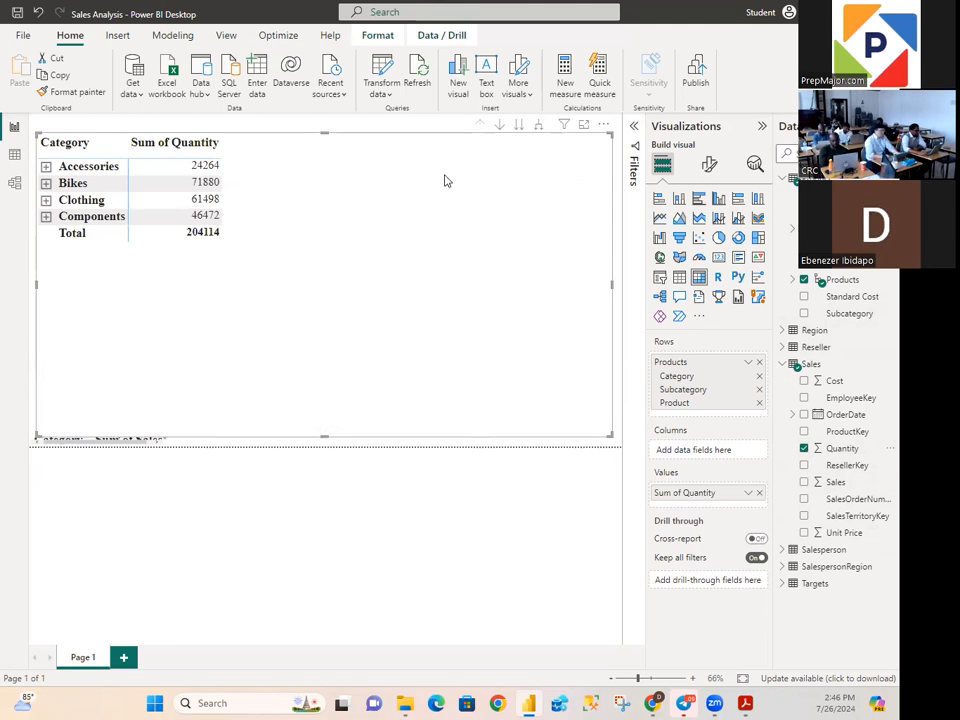
{"action": "left_click", "coordinate": [536, 125]}
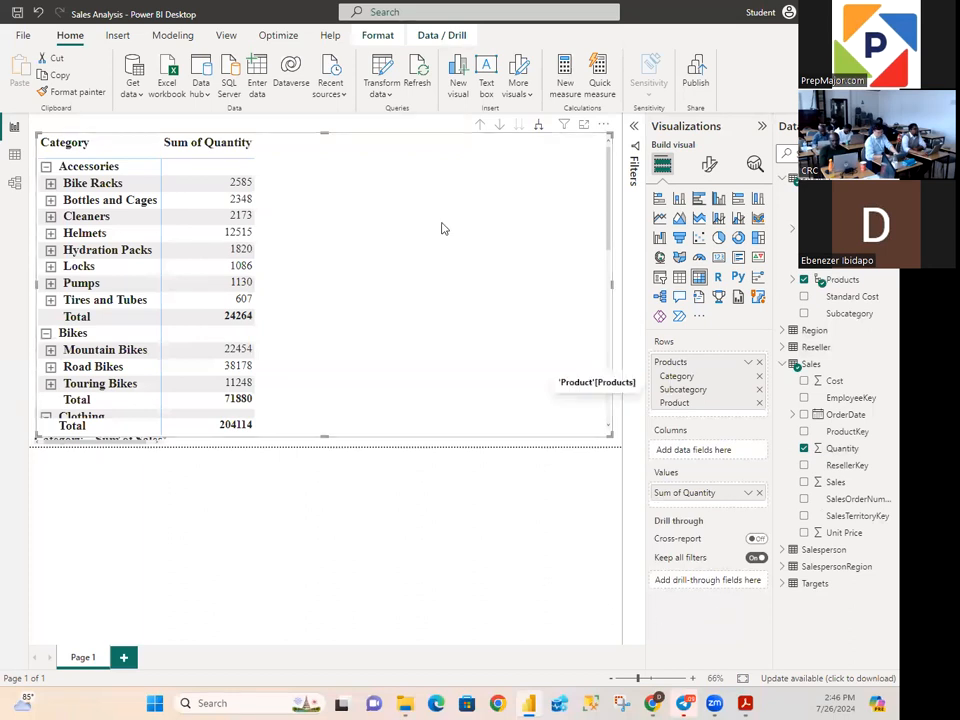
{"action": "left_click", "coordinate": [14, 183]}
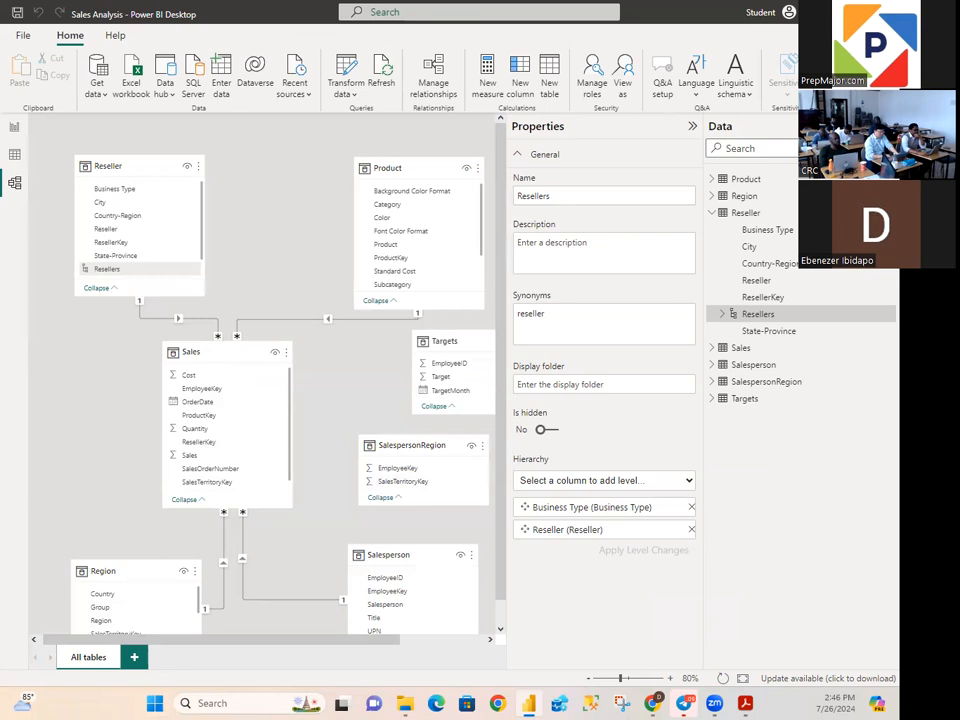
{"action": "left_click", "coordinate": [14, 127]}
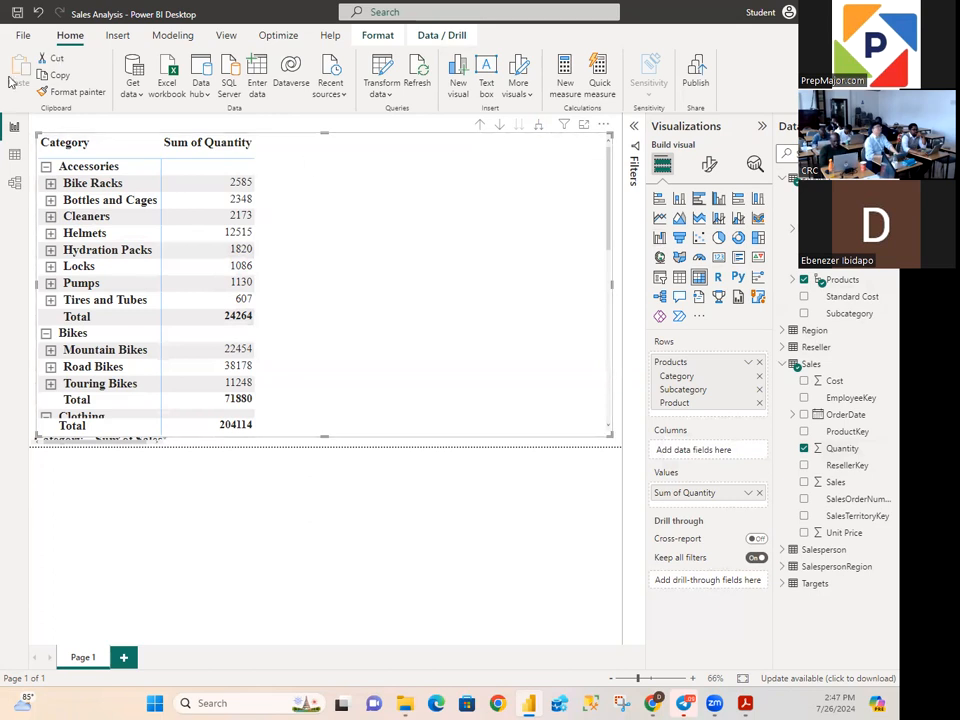
Step: In the model view, create a hierarchy from the Reseller table's Country-Region column and name it Geography
{"action": "left_click", "coordinate": [13, 184]}
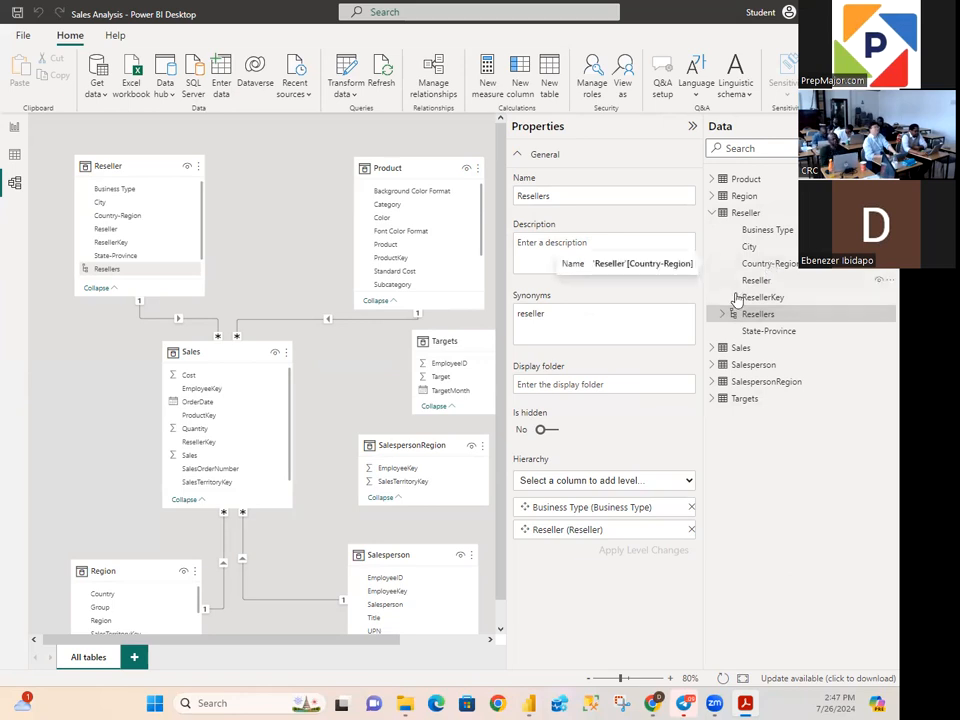
{"action": "left_click", "coordinate": [782, 265]}
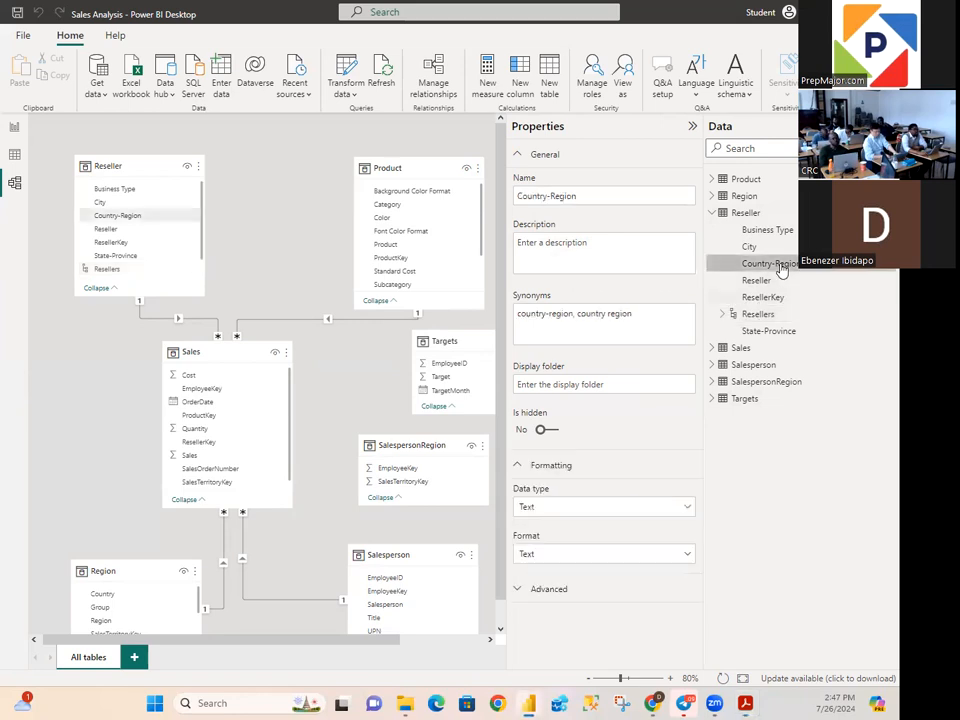
{"action": "right_click", "coordinate": [782, 268]}
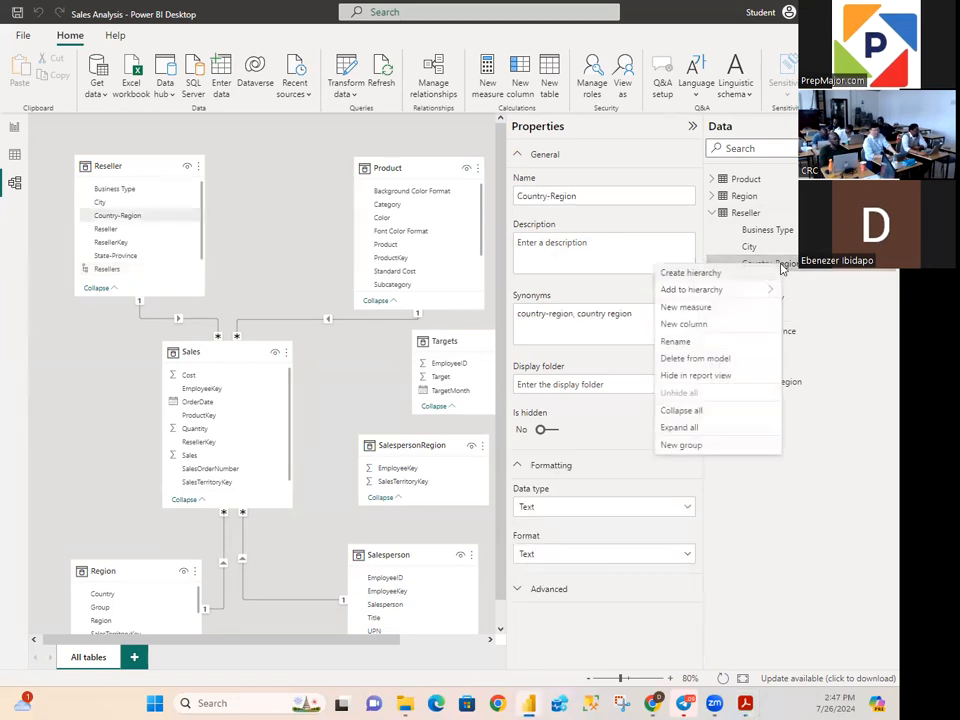
{"action": "left_click", "coordinate": [695, 273]}
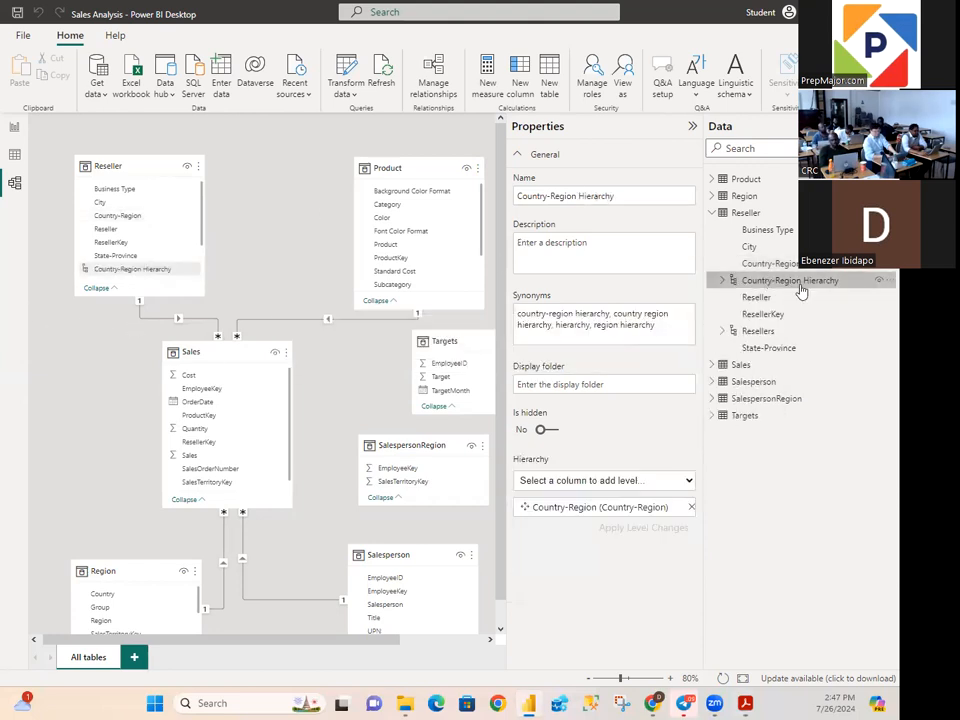
{"action": "left_click", "coordinate": [622, 196]}
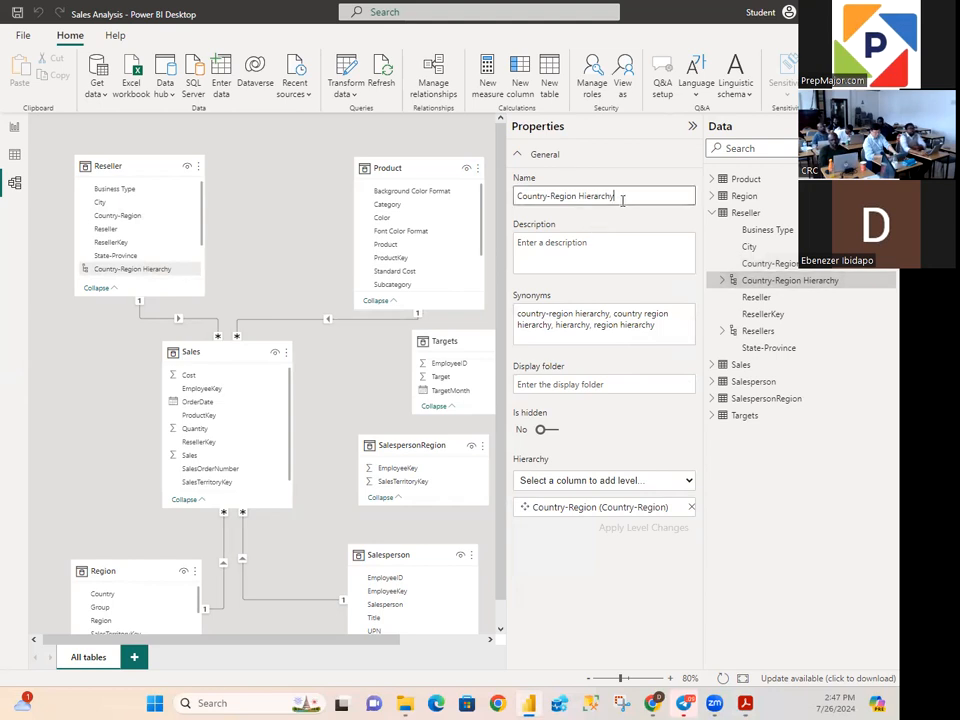
{"action": "key", "text": "ctrl+a"}
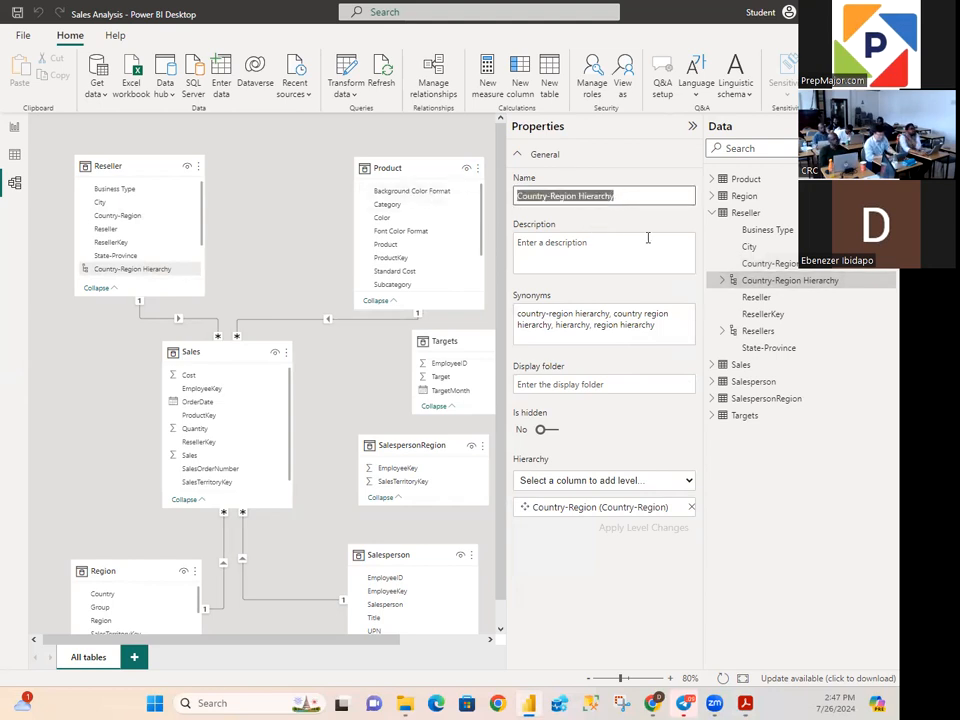
{"action": "key", "text": "BackSpace"}
{"action": "type", "text": "Geograp"}
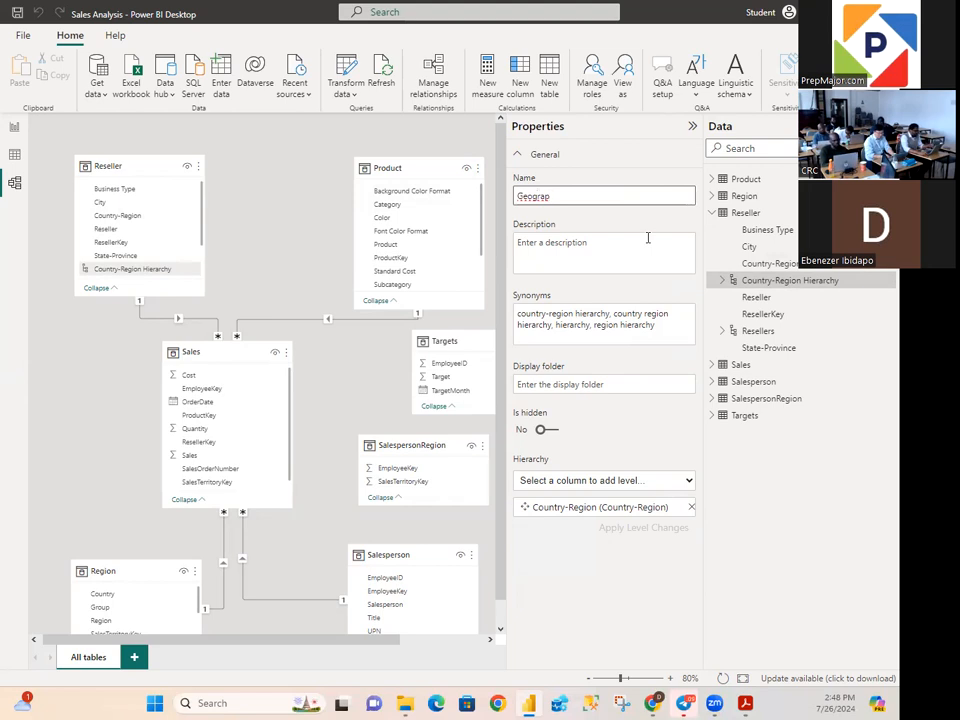
{"action": "type", "text": "hy"}
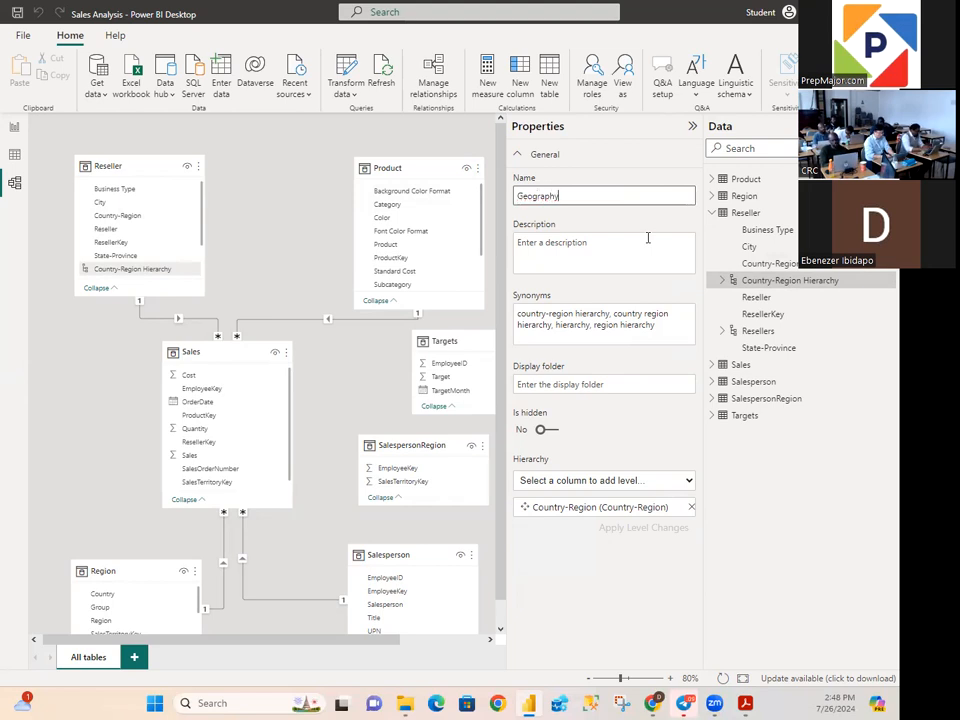
{"action": "key", "text": "Return"}
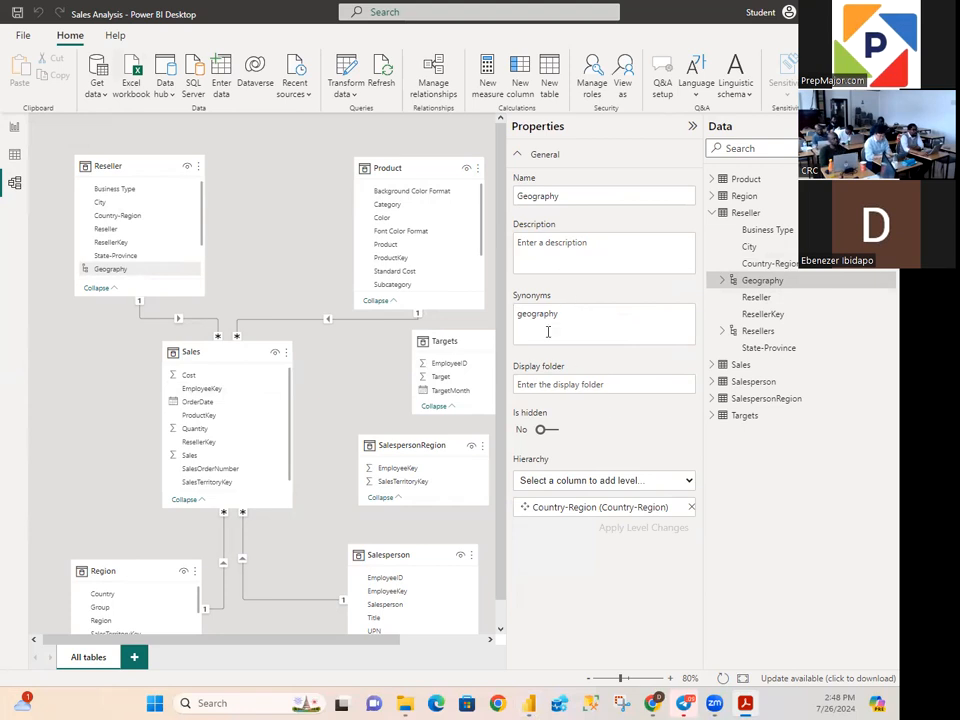
Step: Add State-Province, City and Reseller as further levels of the Geography hierarchy and apply the level changes
{"action": "left_click", "coordinate": [555, 482]}
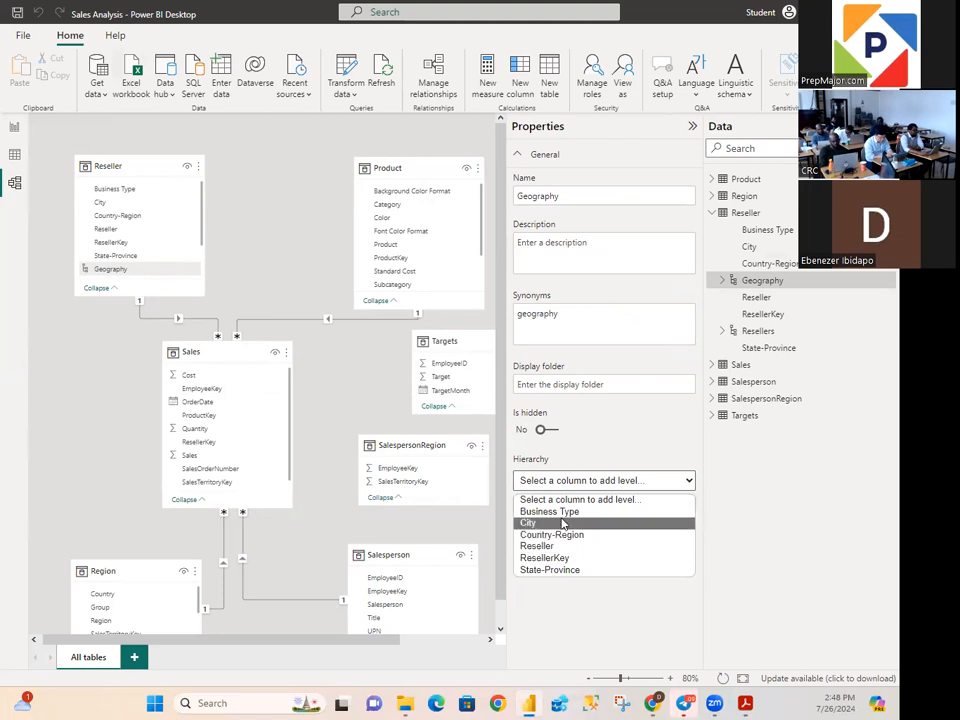
{"action": "left_click", "coordinate": [564, 572]}
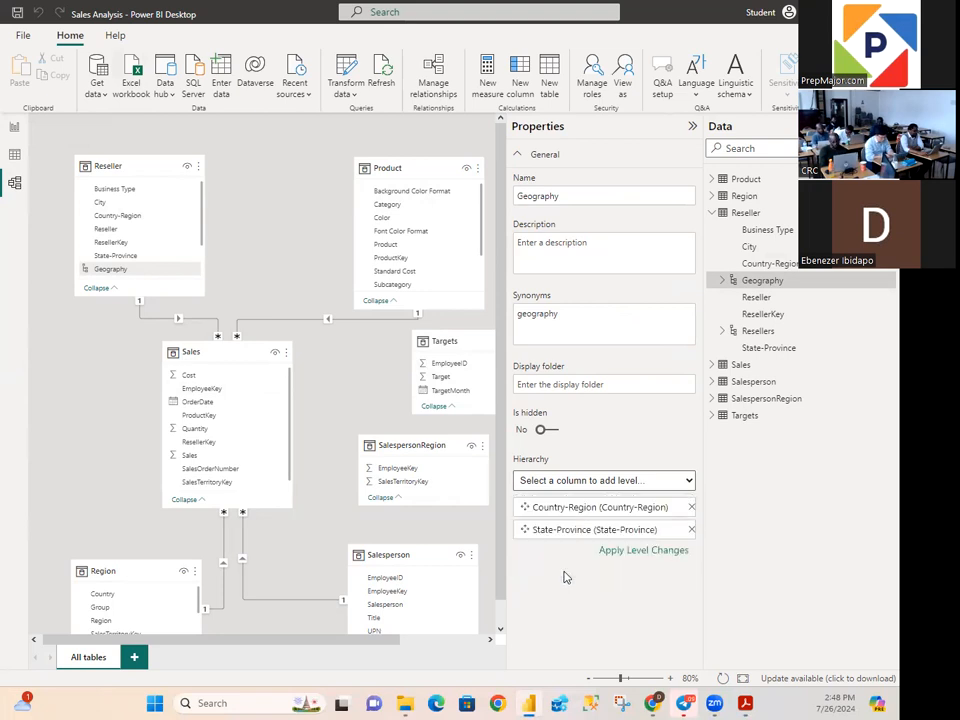
{"action": "left_click", "coordinate": [582, 482]}
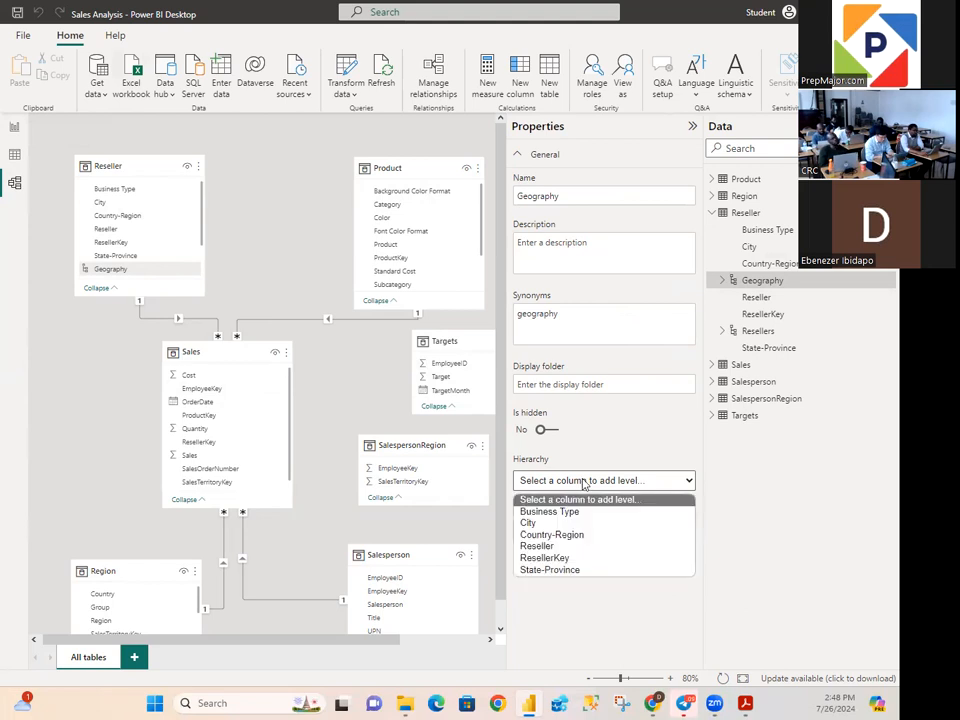
{"action": "left_click", "coordinate": [553, 522]}
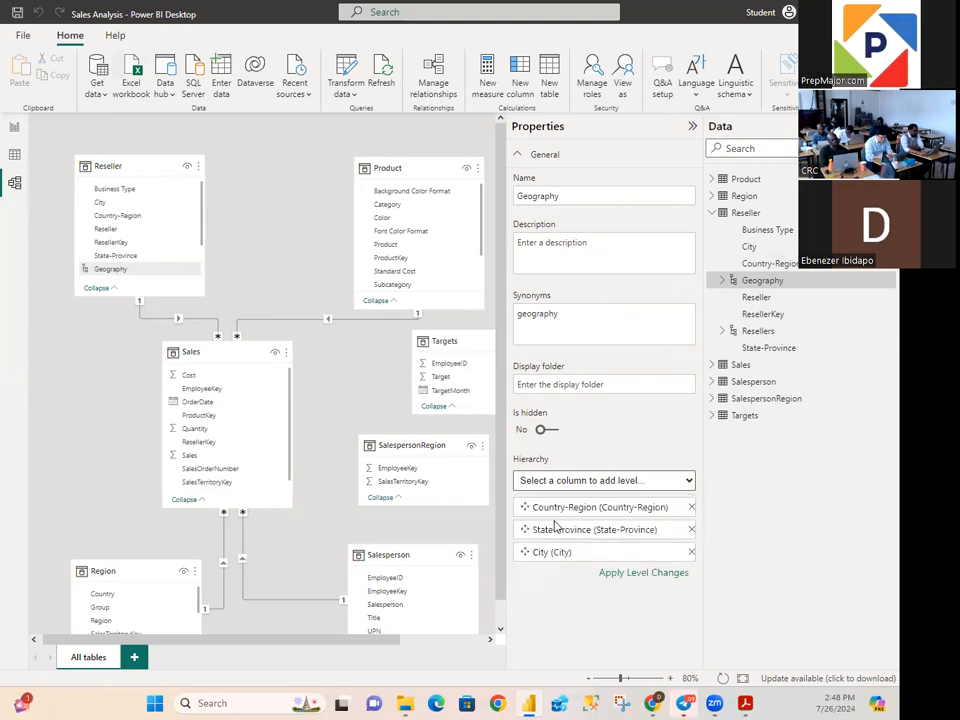
{"action": "left_click", "coordinate": [605, 482]}
{"action": "left_click", "coordinate": [566, 551]}
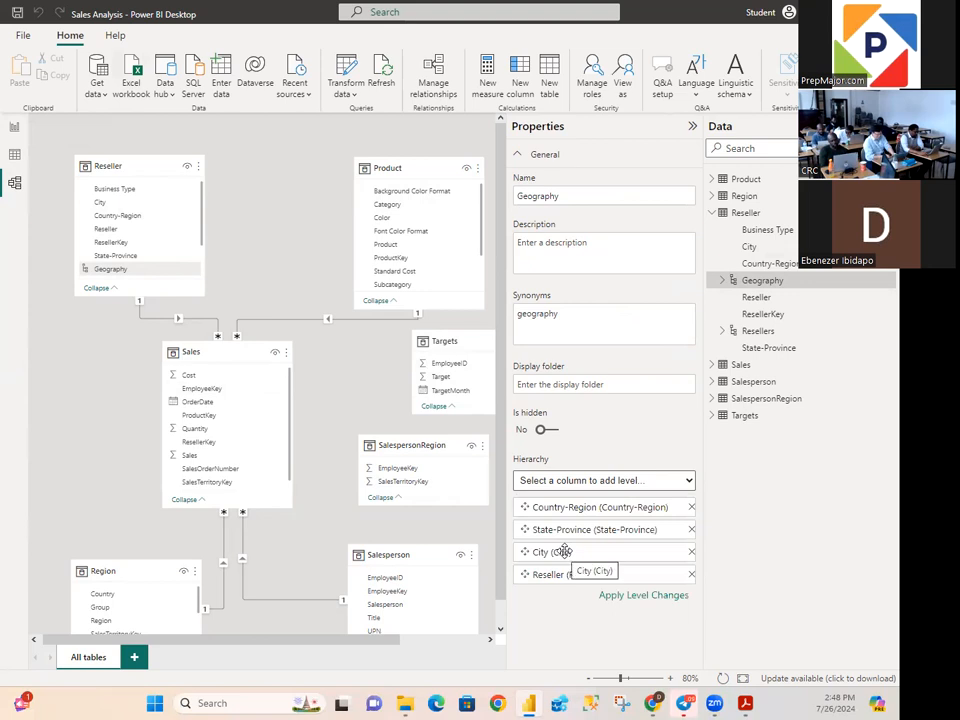
{"action": "left_click", "coordinate": [612, 598]}
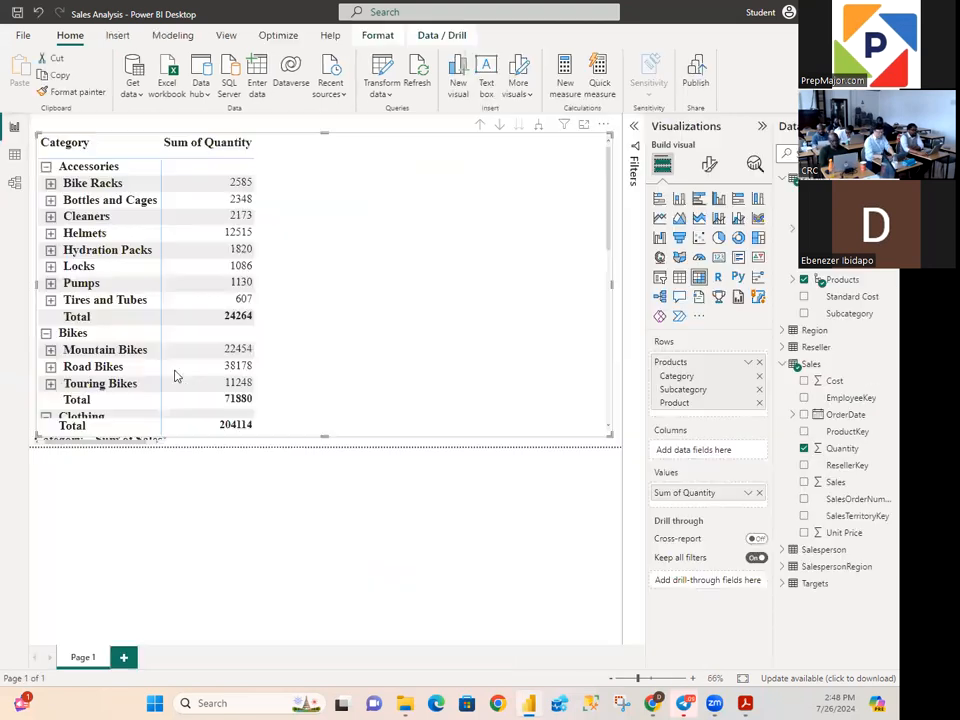
Step: In the report view, replace the matrix's Products hierarchy and Quantity with the Geography hierarchy and Sales
{"action": "left_click", "coordinate": [14, 127]}
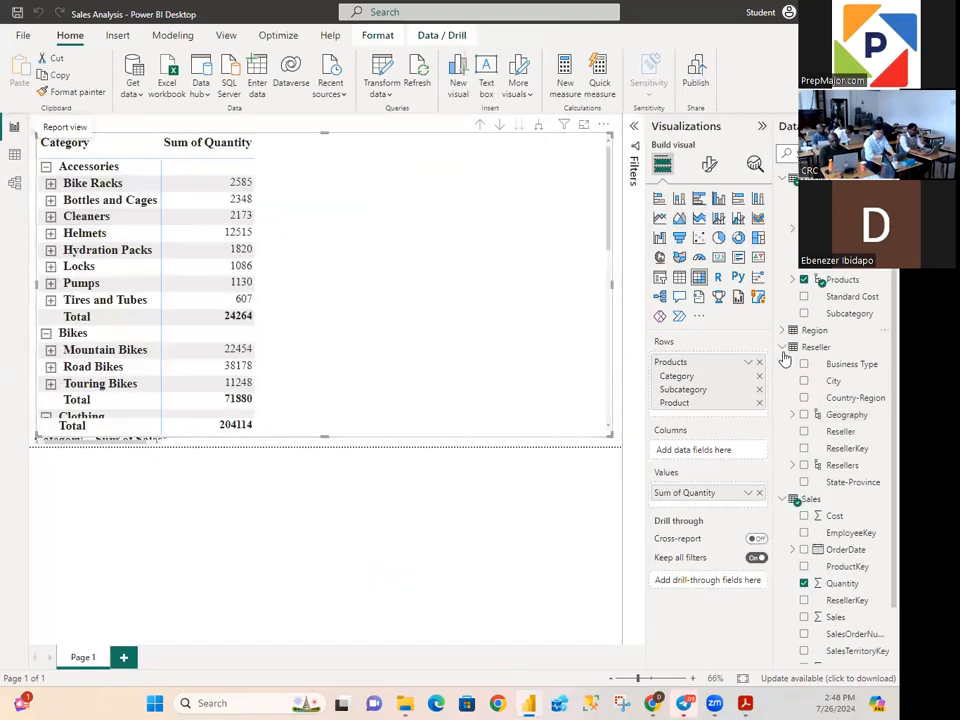
{"action": "left_click", "coordinate": [803, 280]}
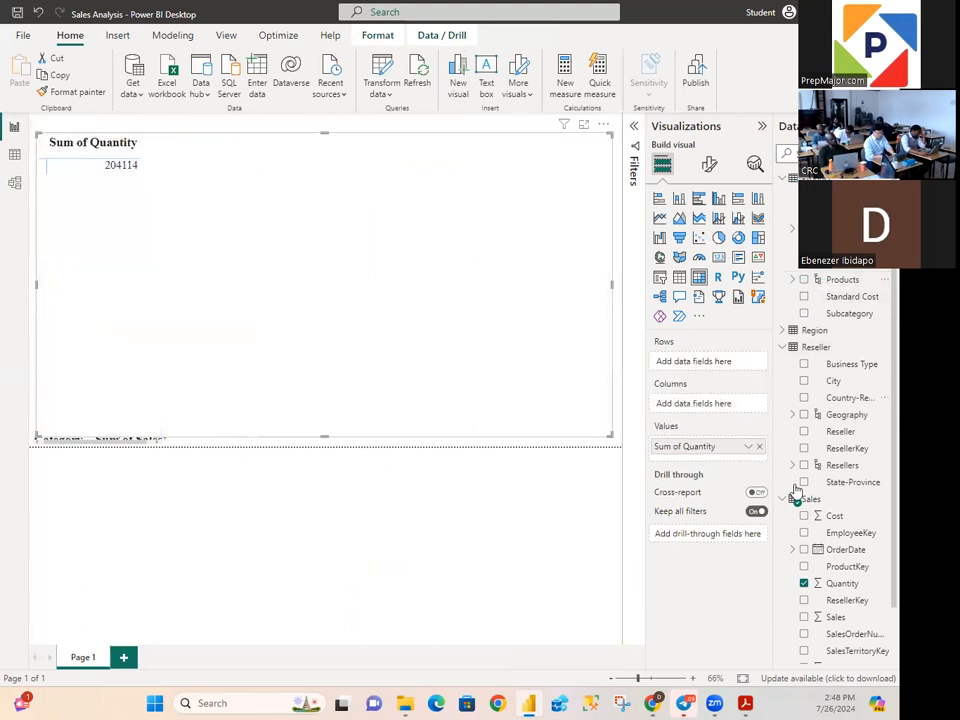
{"action": "left_click", "coordinate": [802, 583]}
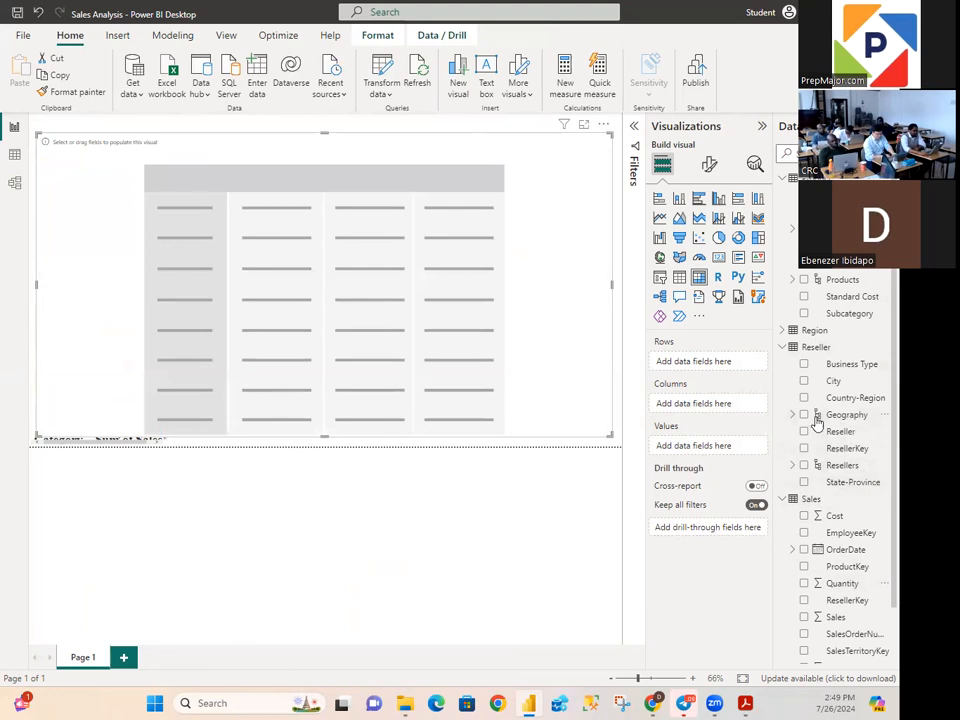
{"action": "left_click", "coordinate": [805, 416]}
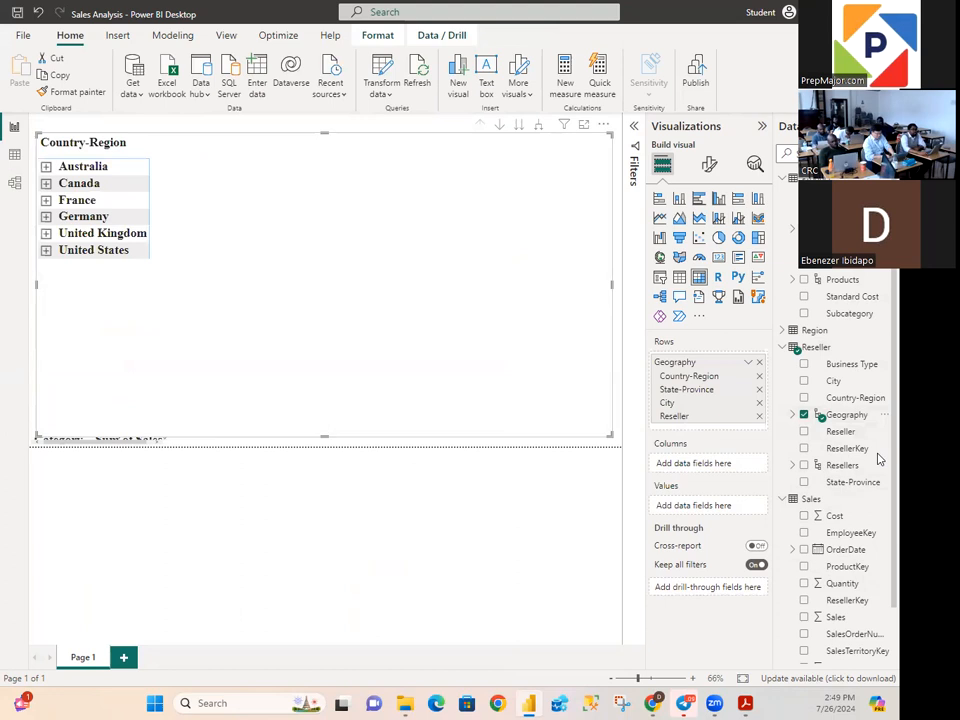
{"action": "left_click", "coordinate": [804, 617]}
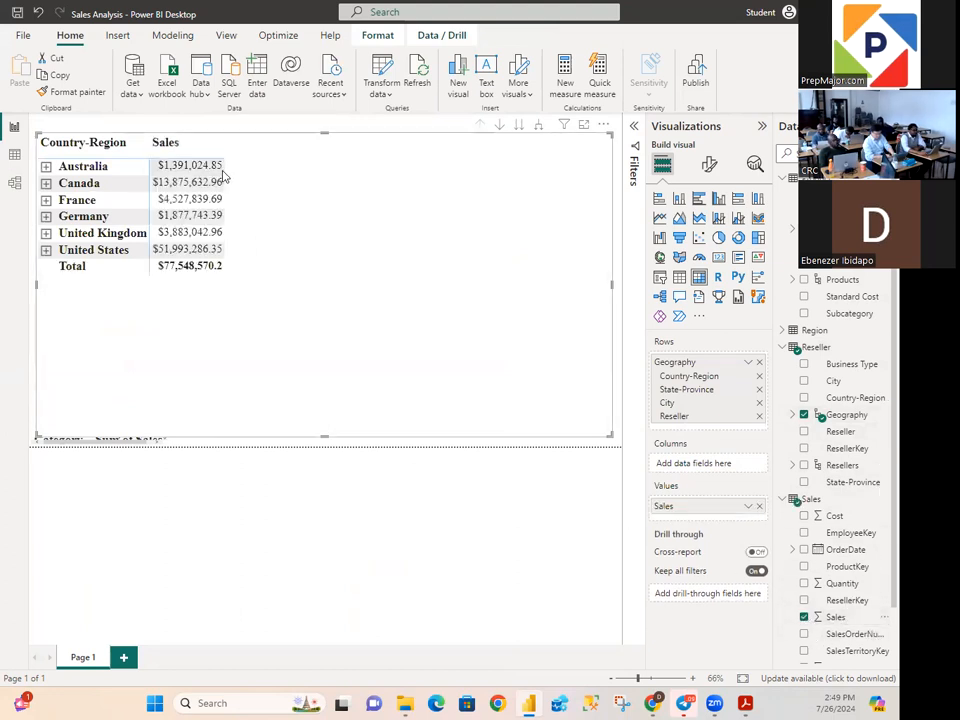
Step: Expand all matrix rows one level down to State-Province and look through the sales by country
{"action": "left_click", "coordinate": [538, 126]}
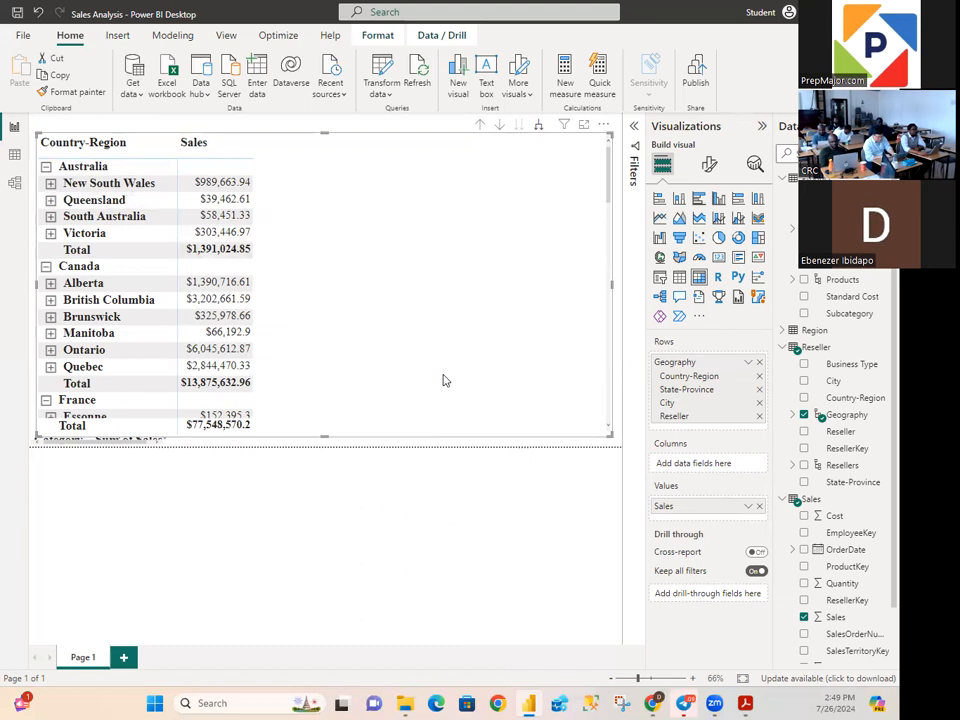
{"action": "left_click", "coordinate": [480, 125]}
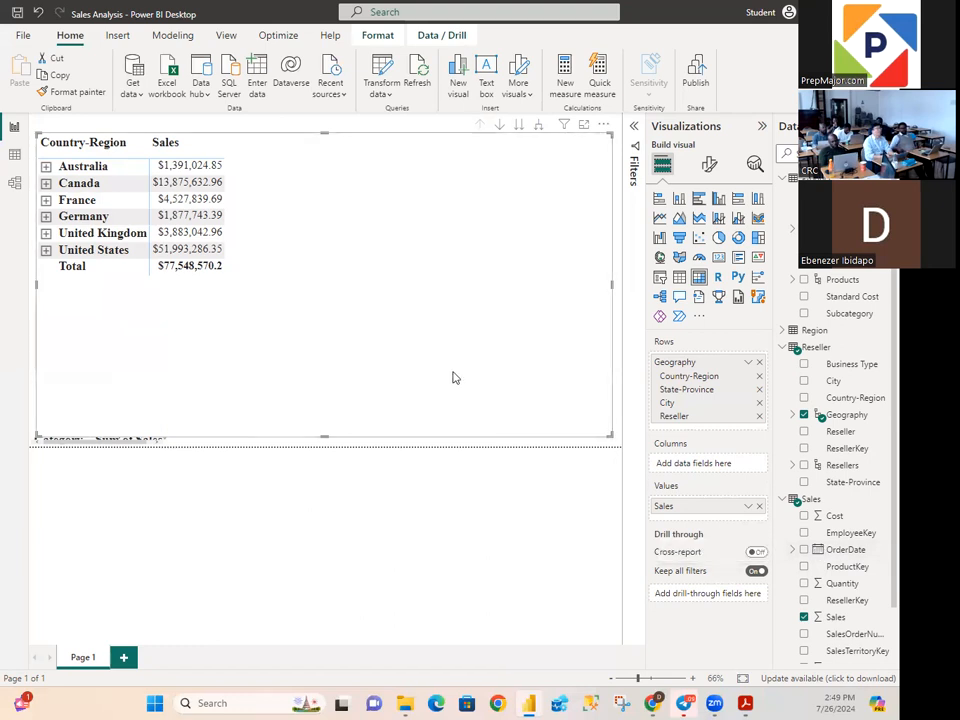
{"action": "left_click", "coordinate": [540, 128]}
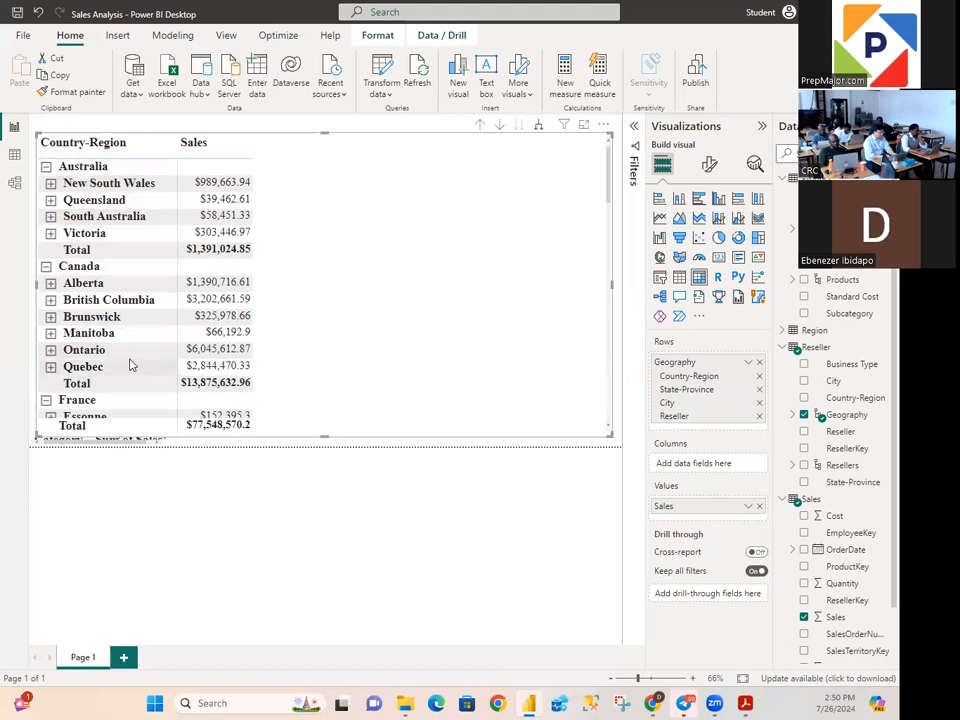
{"action": "scroll", "coordinate": [166, 318], "scroll_direction": "down", "scroll_amount": 4}
{"action": "scroll", "coordinate": [166, 318], "scroll_direction": "down", "scroll_amount": 5}
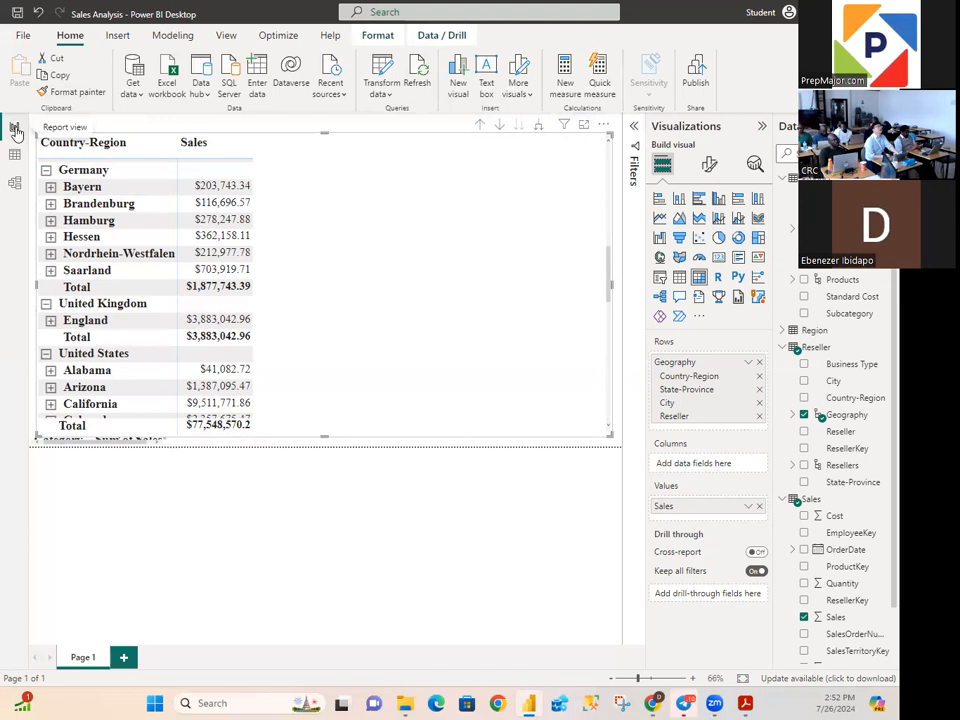
Step: Review the current file's Data Load options, including the Auto date/time setting, and close them without changes
{"action": "left_click", "coordinate": [22, 36]}
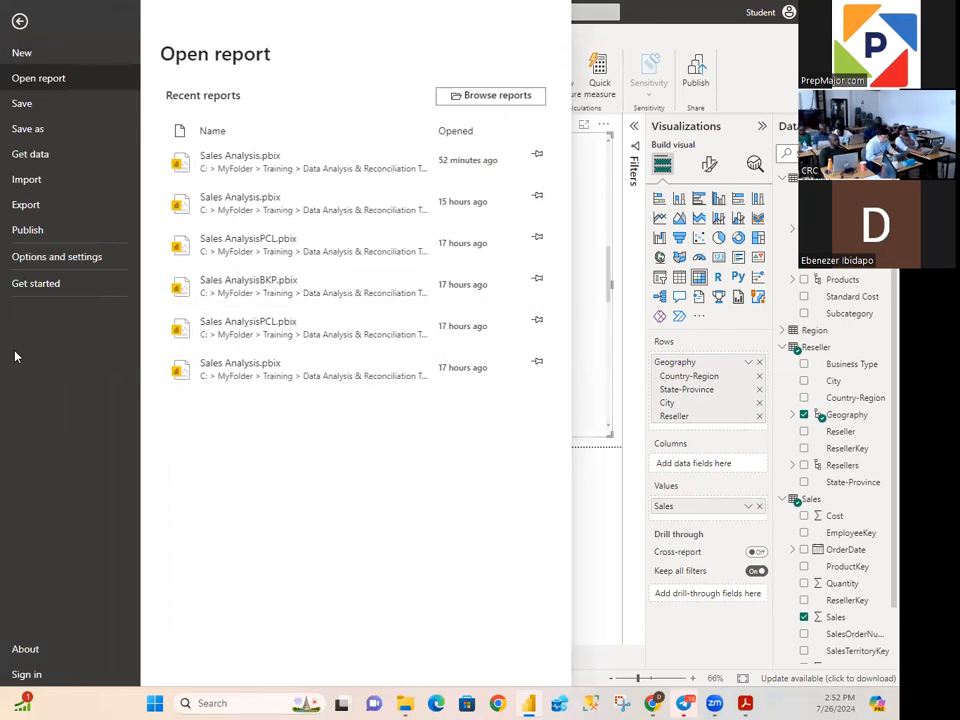
{"action": "left_click", "coordinate": [54, 266]}
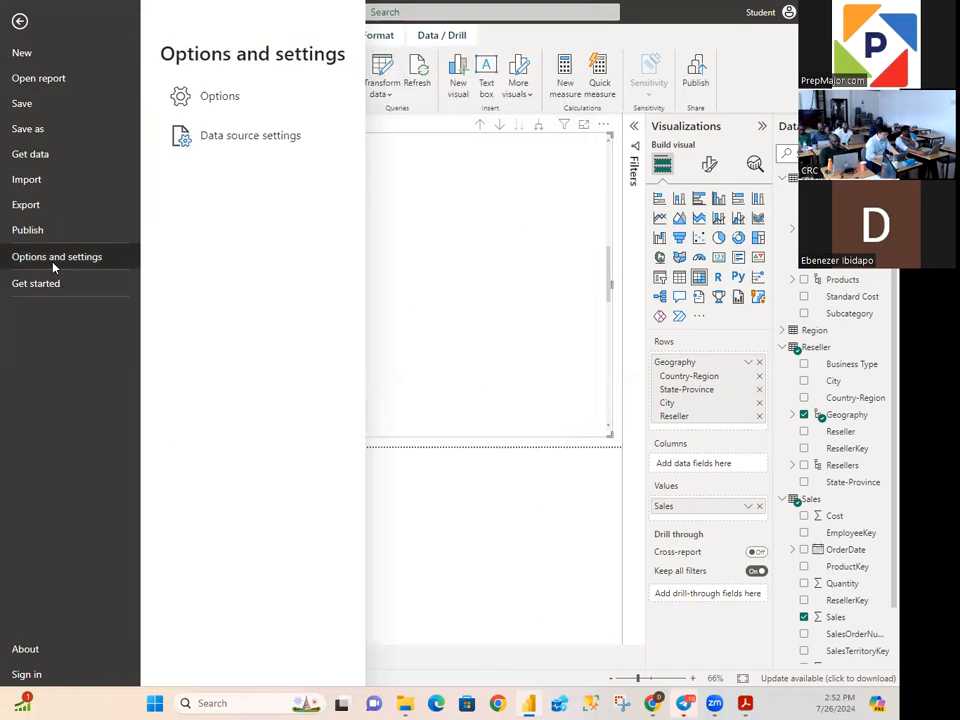
{"action": "left_click", "coordinate": [211, 107]}
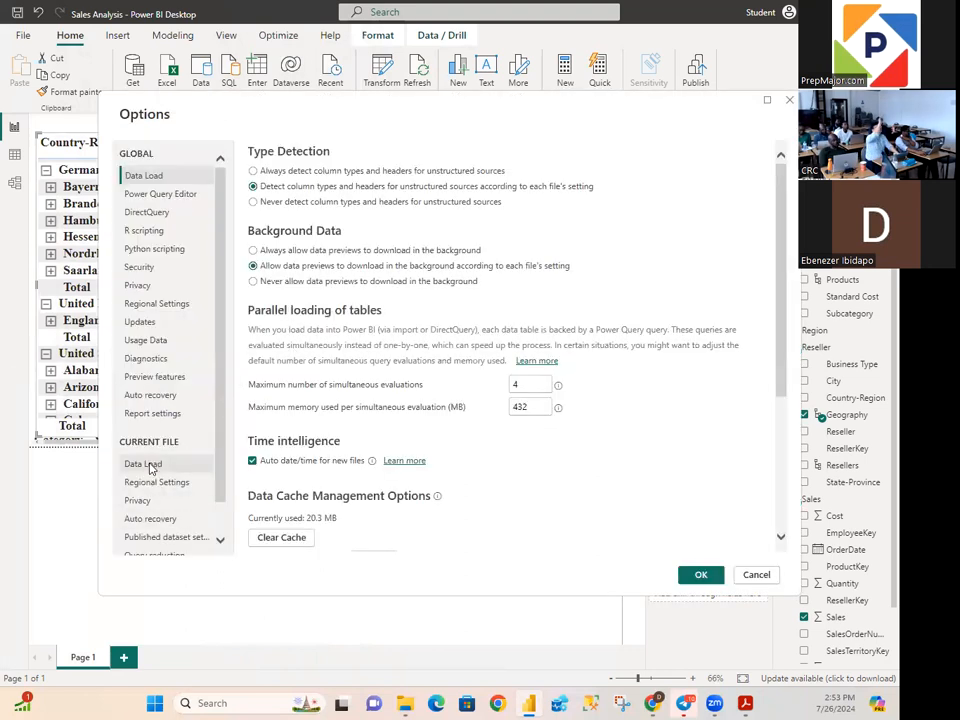
{"action": "left_click", "coordinate": [151, 469]}
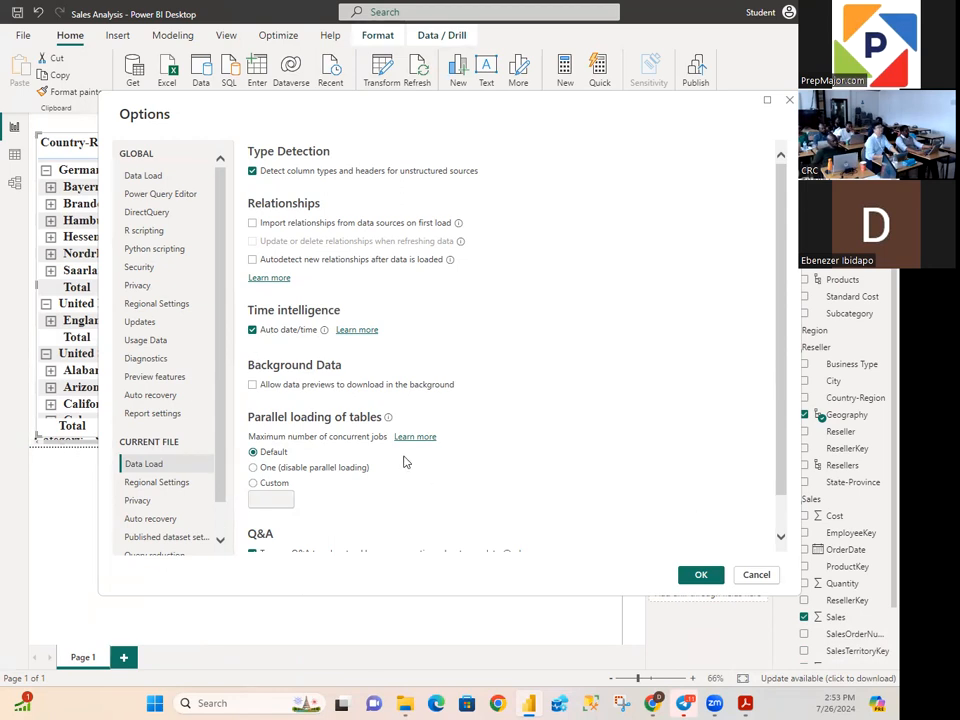
{"action": "left_click", "coordinate": [752, 576]}
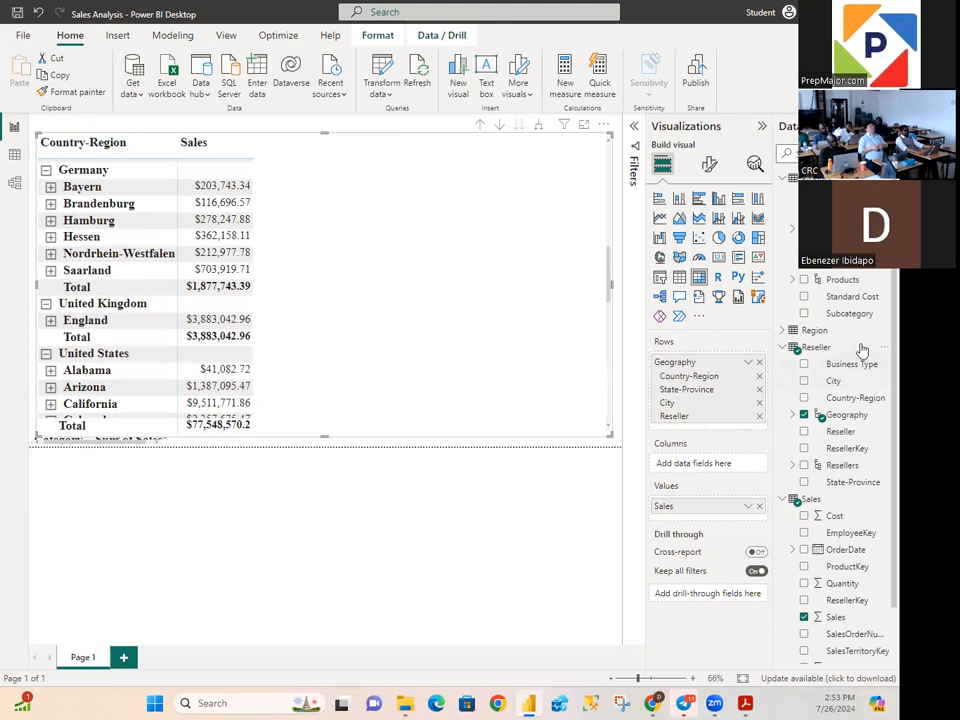
Step: Collapse all tables' field lists and expand the Date Hierarchy of OrderDate in the Sales table to show its levels
{"action": "right_click", "coordinate": [781, 304]}
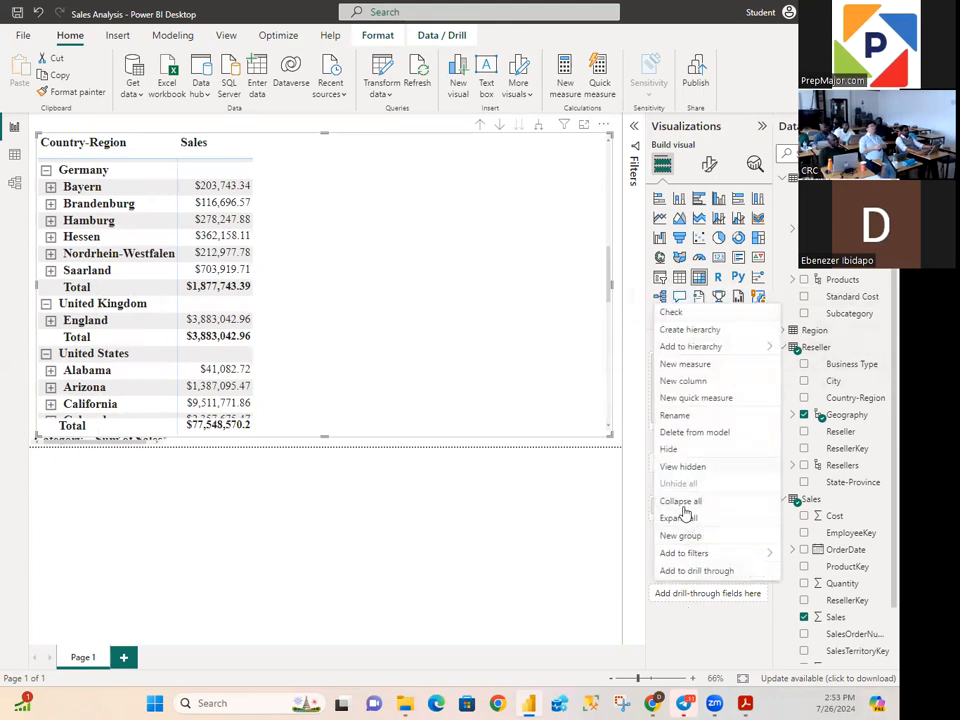
{"action": "left_click", "coordinate": [842, 396]}
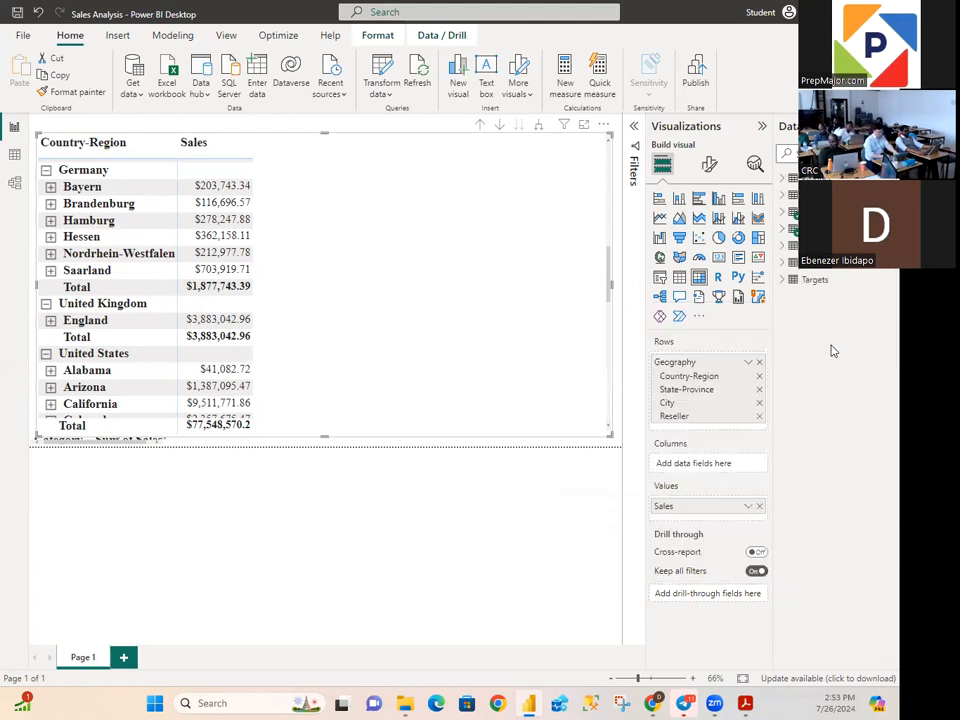
{"action": "left_click", "coordinate": [782, 236]}
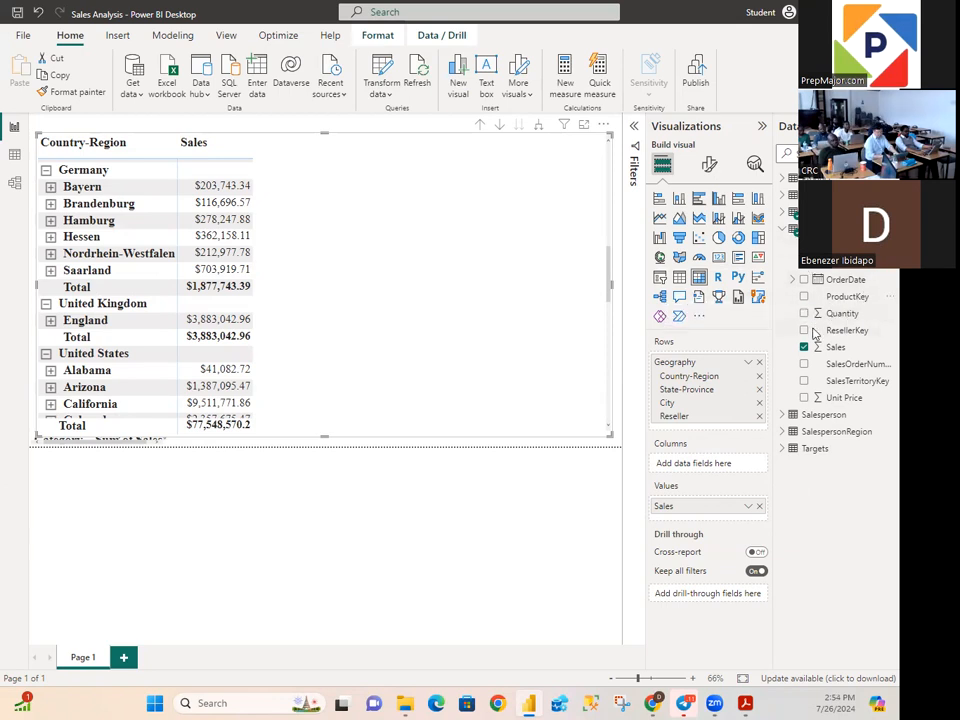
{"action": "left_click", "coordinate": [793, 281]}
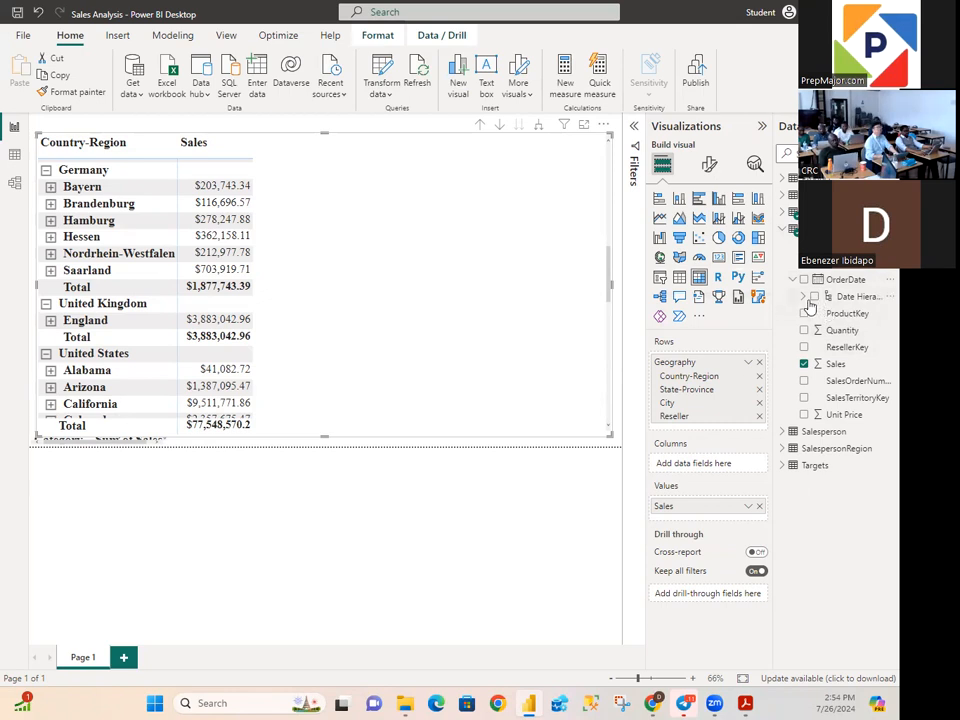
{"action": "left_click", "coordinate": [804, 297]}
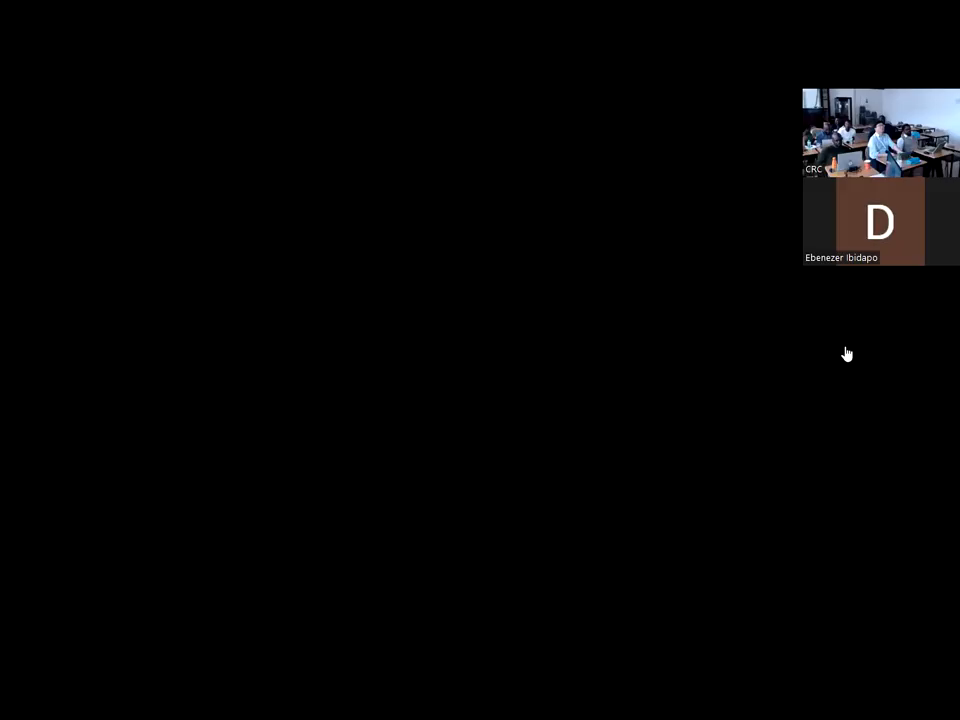
{"action": "left_click", "coordinate": [847, 352]}
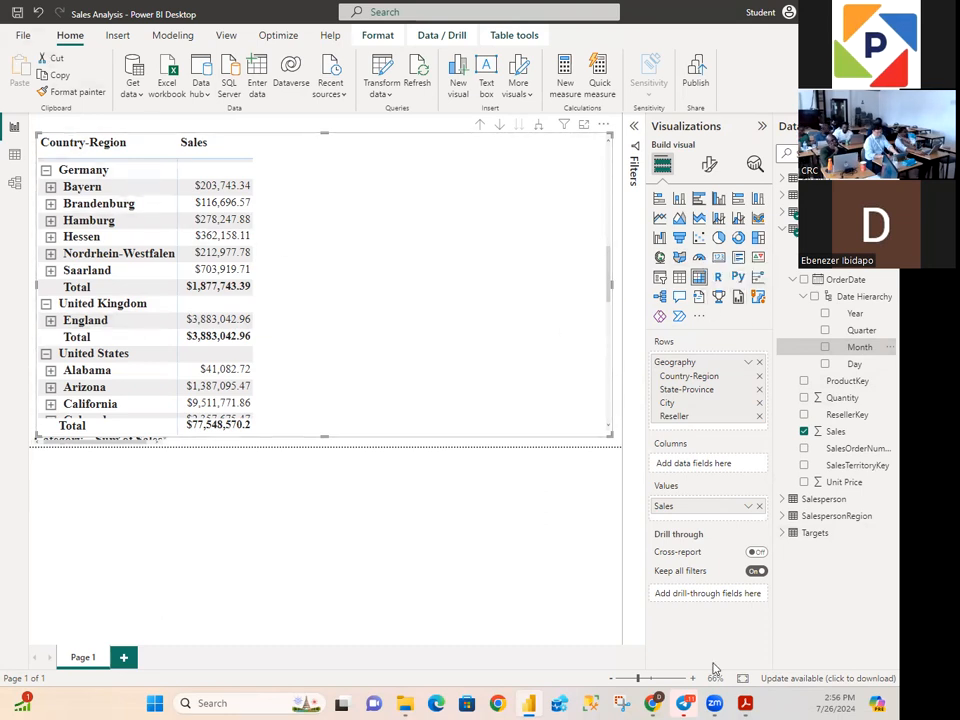
Step: Expand the Targets table and its TargetMonth field to inspect the date hierarchy
{"action": "left_click", "coordinate": [784, 534]}
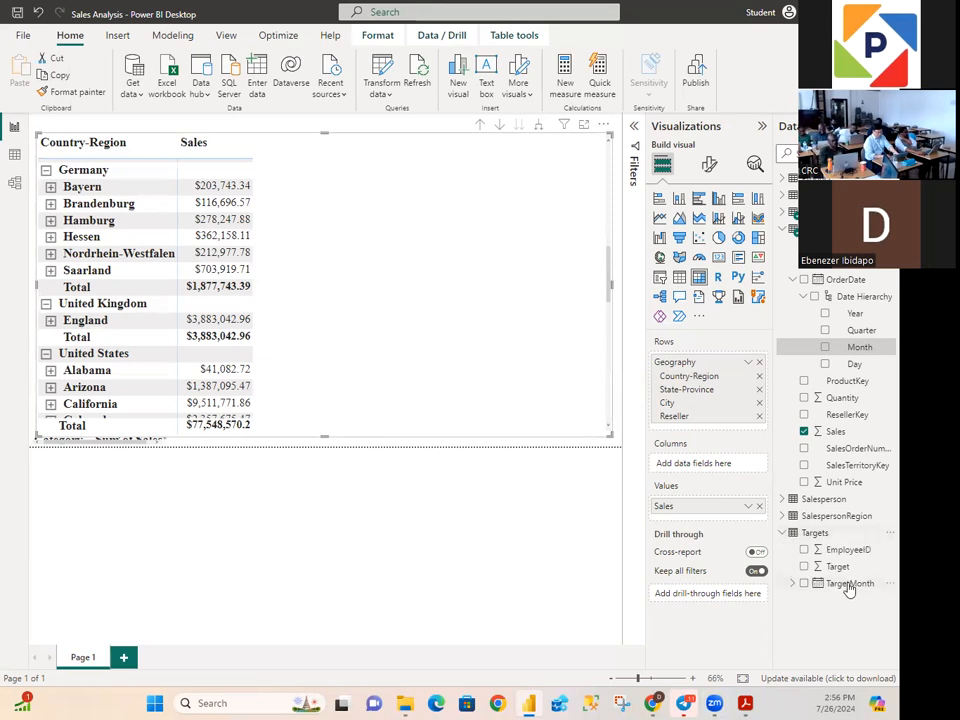
{"action": "left_click", "coordinate": [793, 585]}
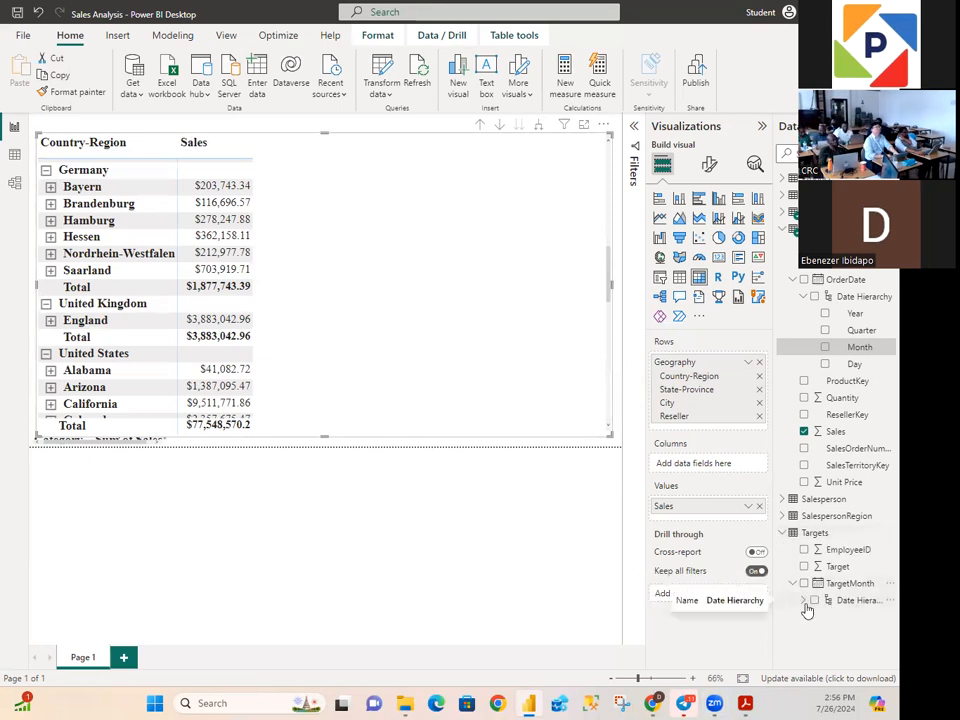
Step: Turn off Auto date/time under Time intelligence in the current file's Data Load options
{"action": "left_click", "coordinate": [805, 603]}
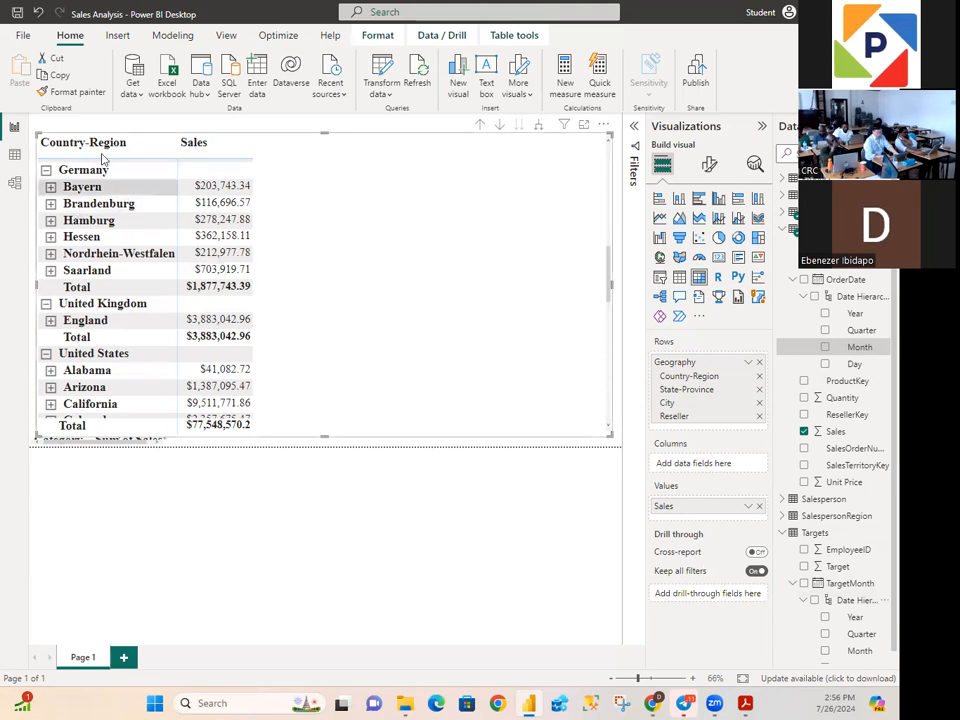
{"action": "left_click", "coordinate": [20, 36]}
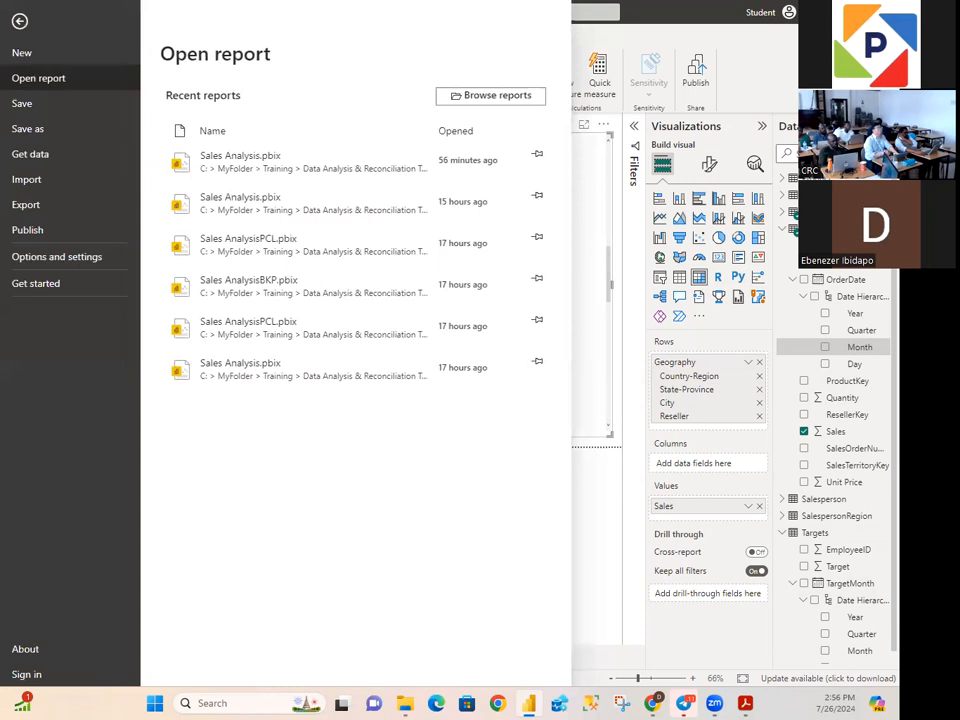
{"action": "left_click", "coordinate": [31, 260]}
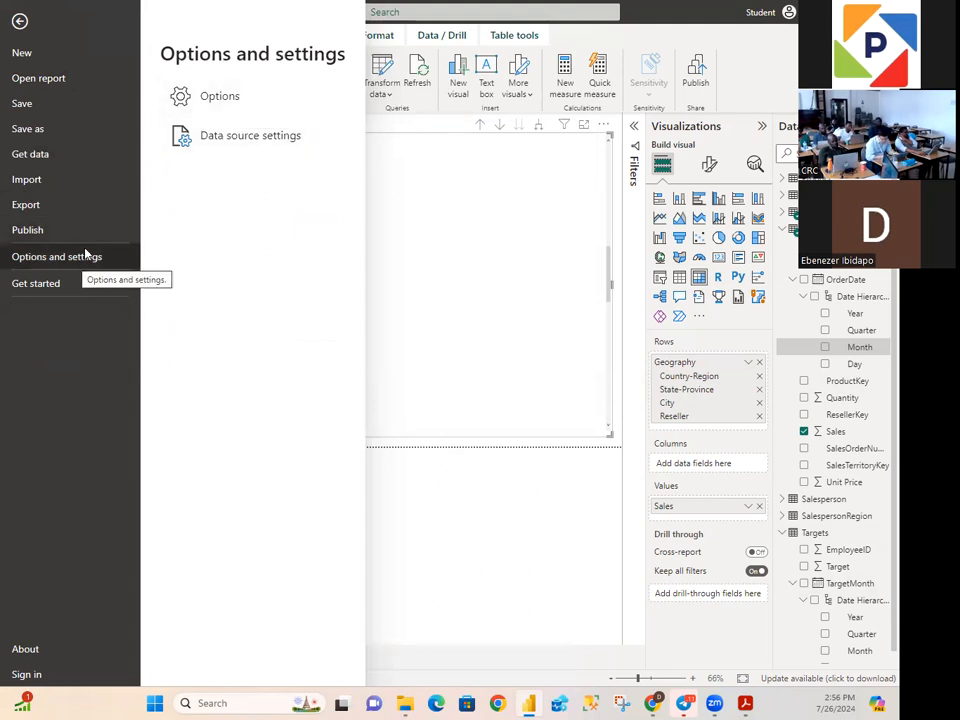
{"action": "left_click", "coordinate": [210, 97]}
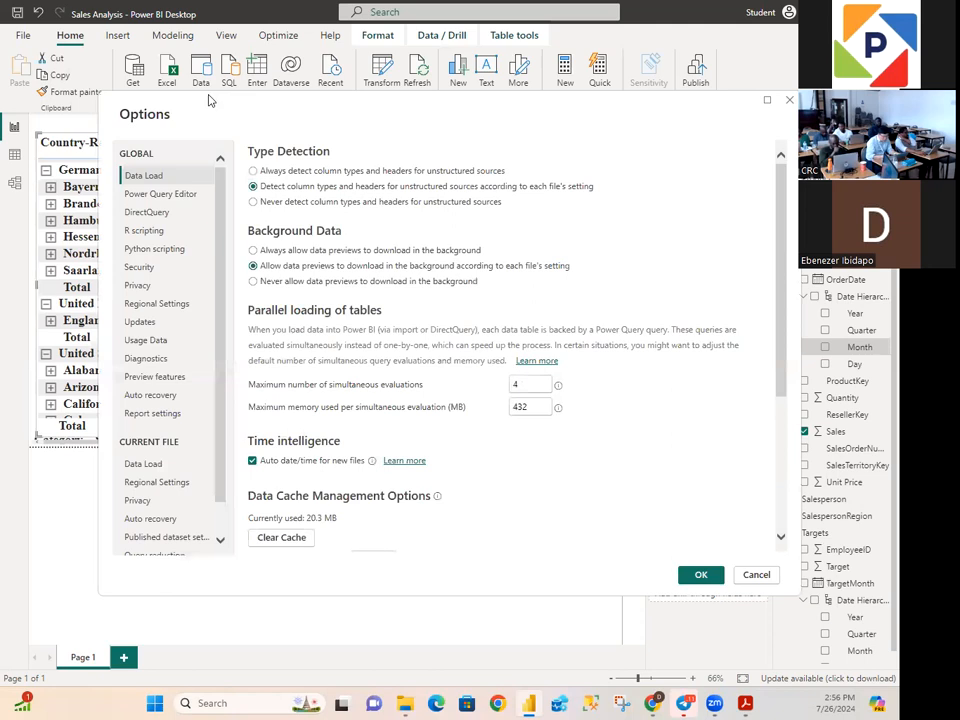
{"action": "left_click", "coordinate": [143, 464]}
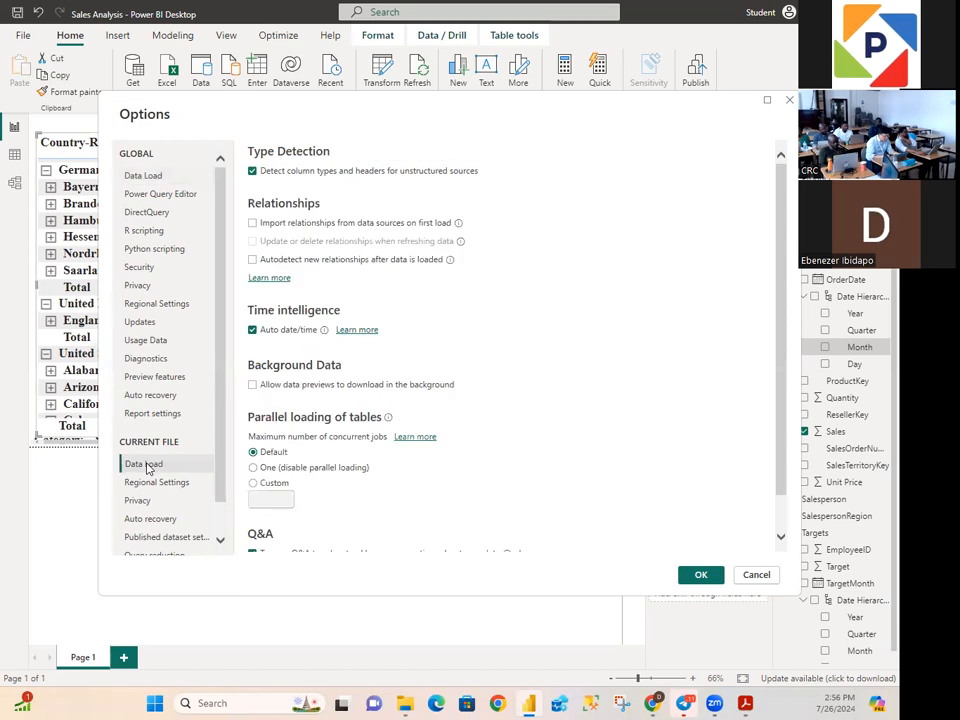
{"action": "left_click", "coordinate": [252, 331]}
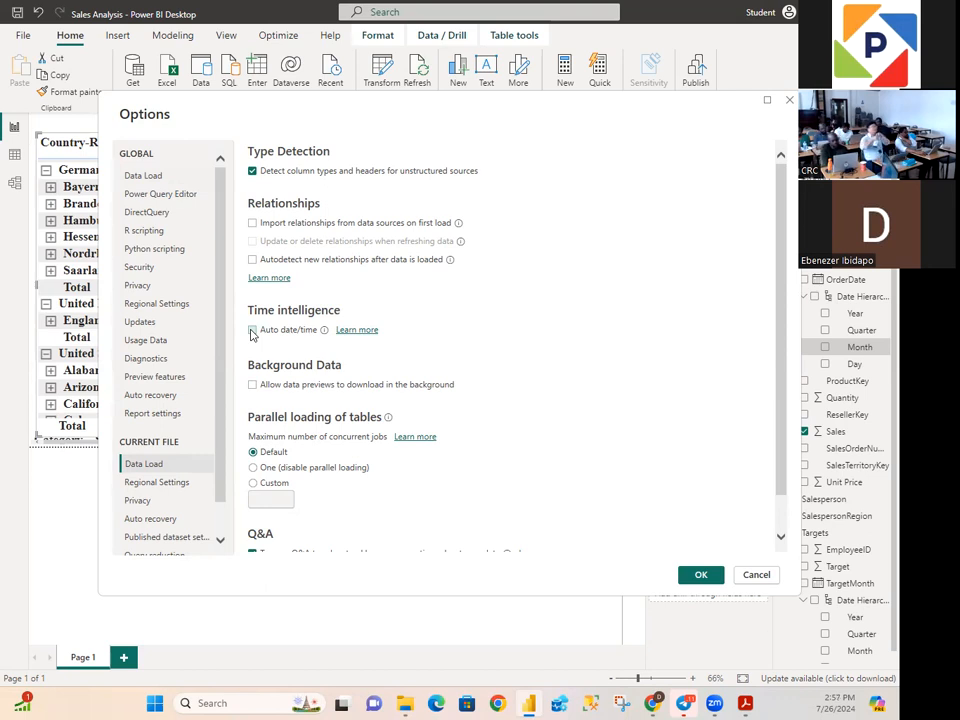
{"action": "left_click", "coordinate": [699, 575]}
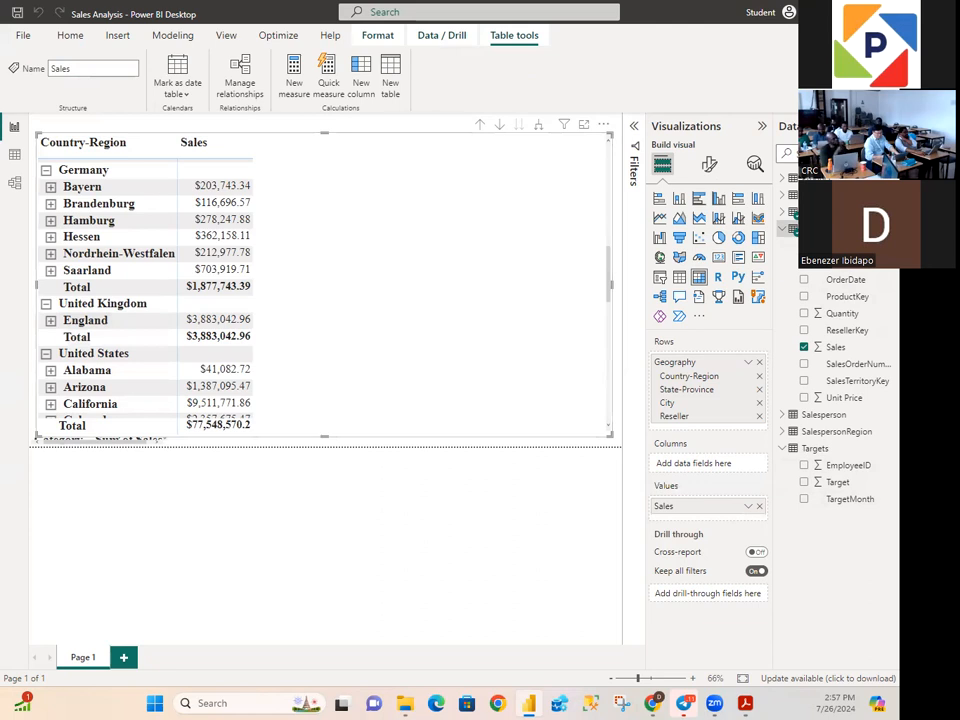
Step: Switch to the table data view and collapse all tables in the field list
{"action": "left_click", "coordinate": [15, 157]}
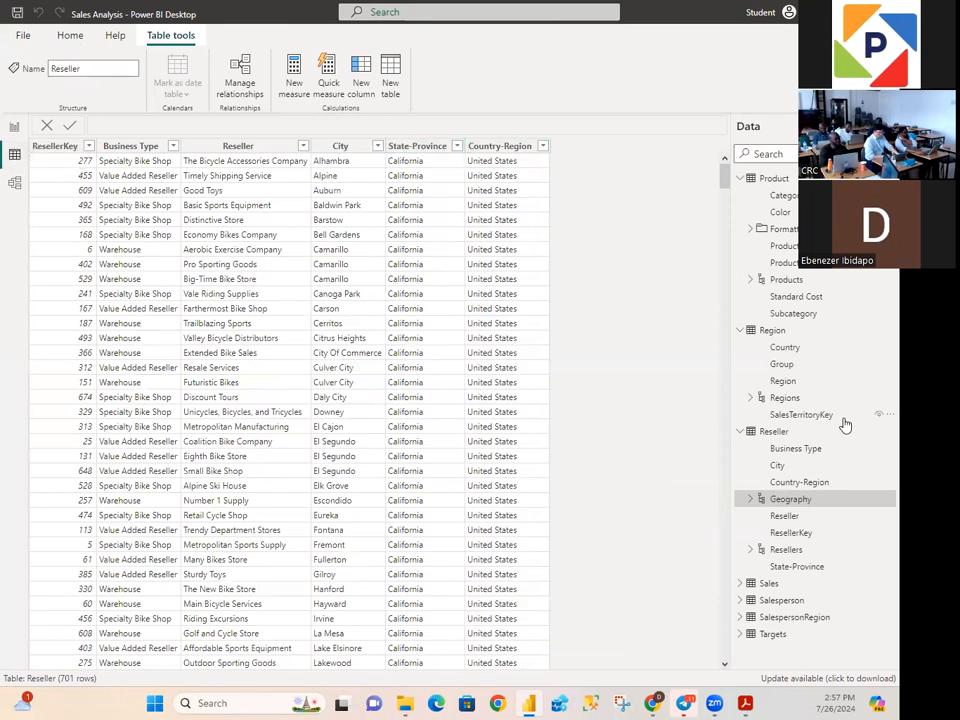
{"action": "right_click", "coordinate": [871, 357]}
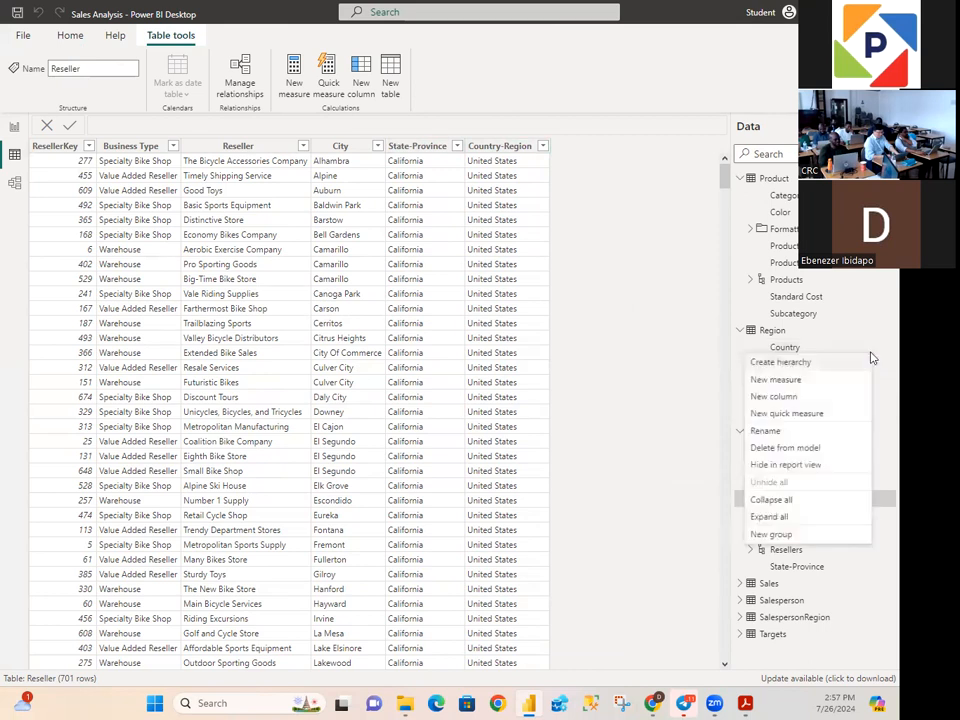
{"action": "left_click", "coordinate": [772, 500]}
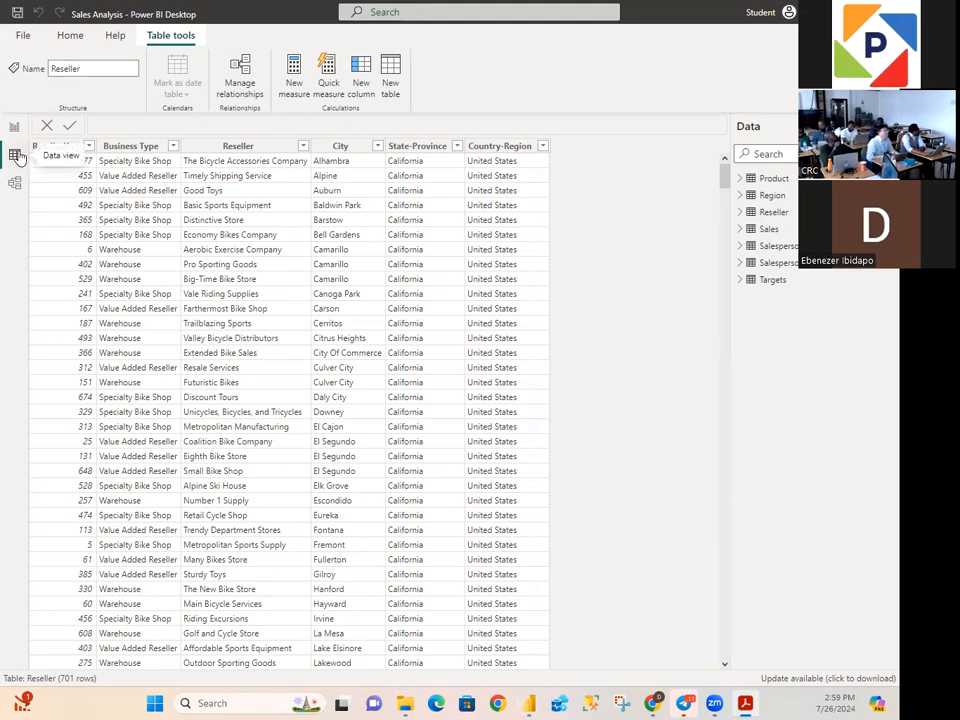
Step: Create a calculated table with the formula Date = CALENDARAUTO(6), putting the function on a second line
{"action": "left_click", "coordinate": [72, 38]}
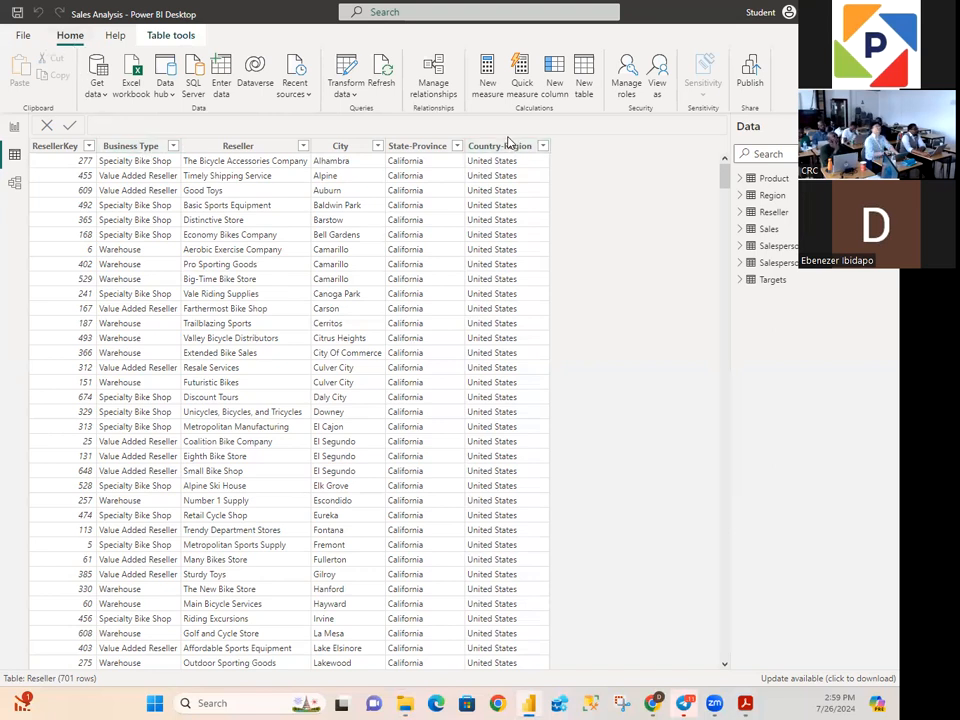
{"action": "left_click", "coordinate": [585, 78]}
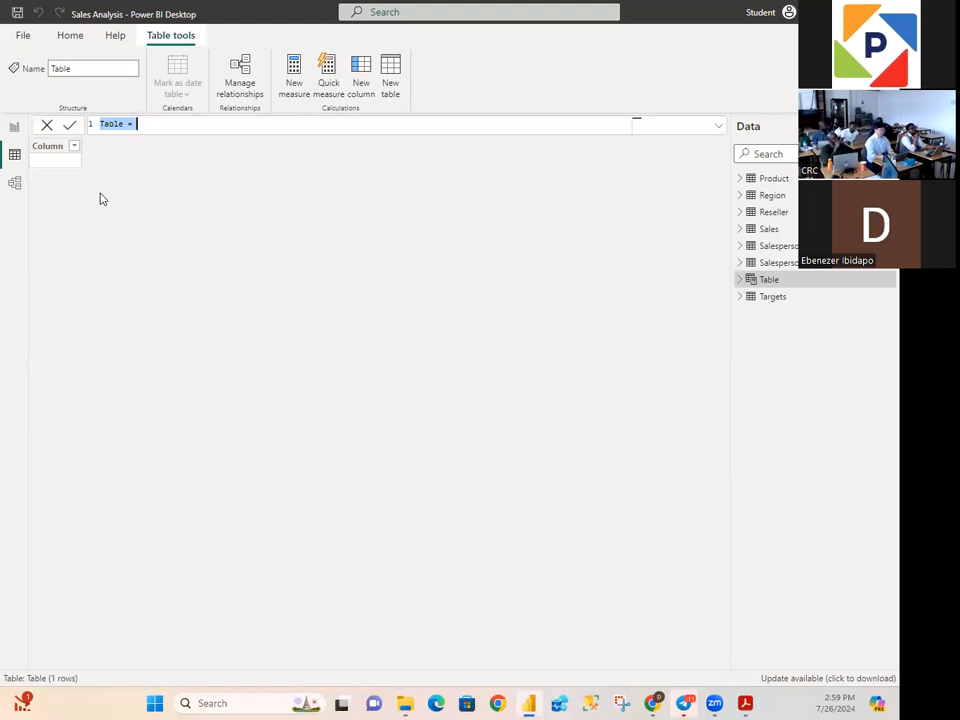
{"action": "type", "text": "Date"}
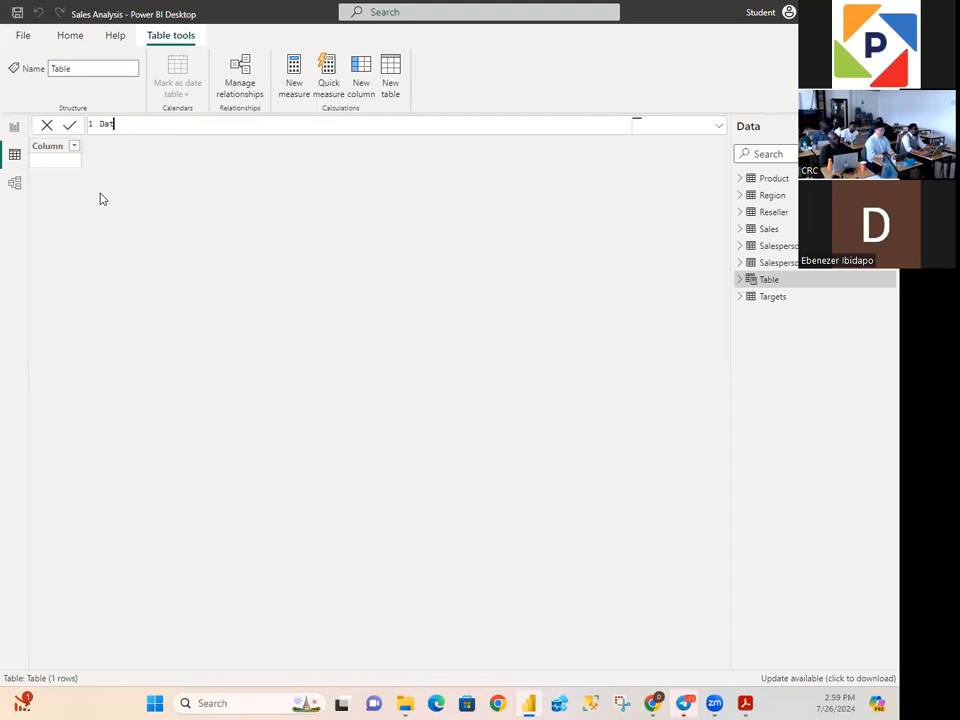
{"action": "type", "text": " ="}
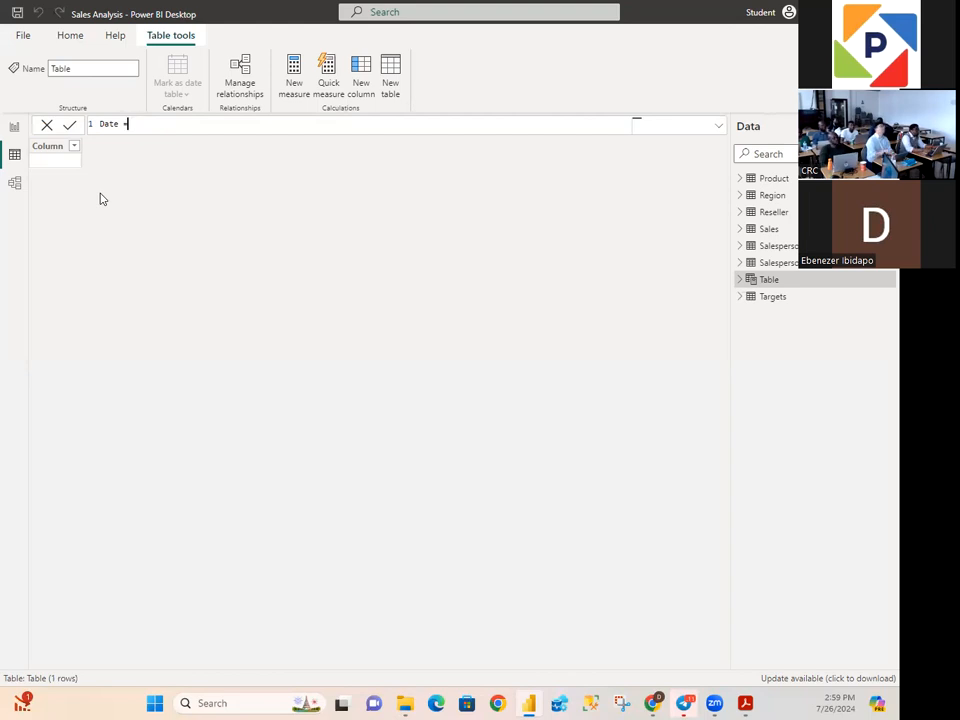
{"action": "key", "text": "shift+Return"}
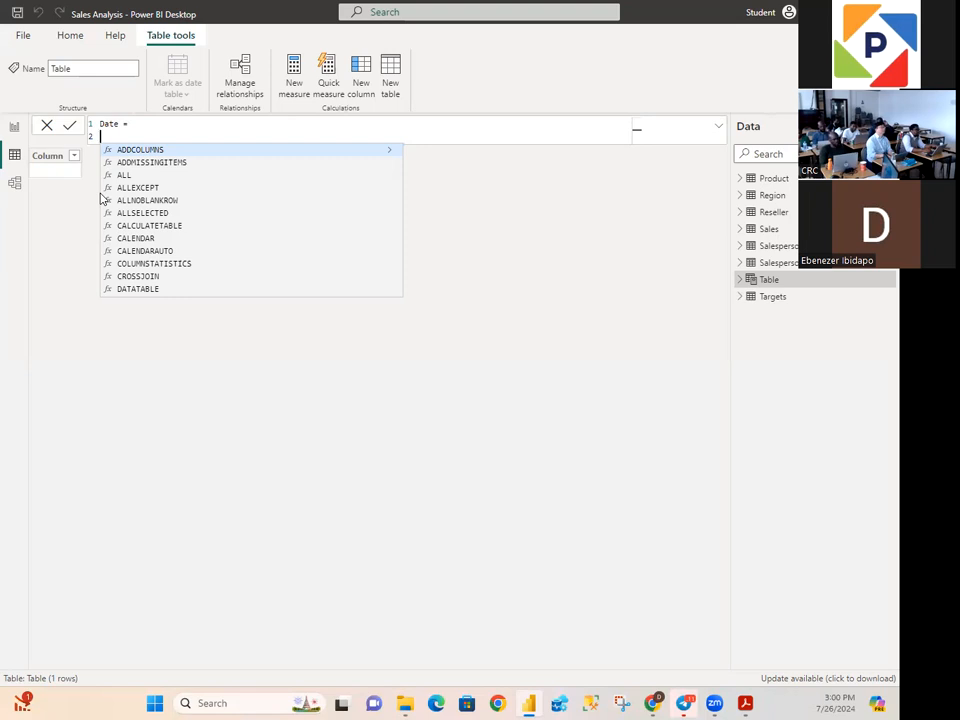
{"action": "type", "text": "CA"}
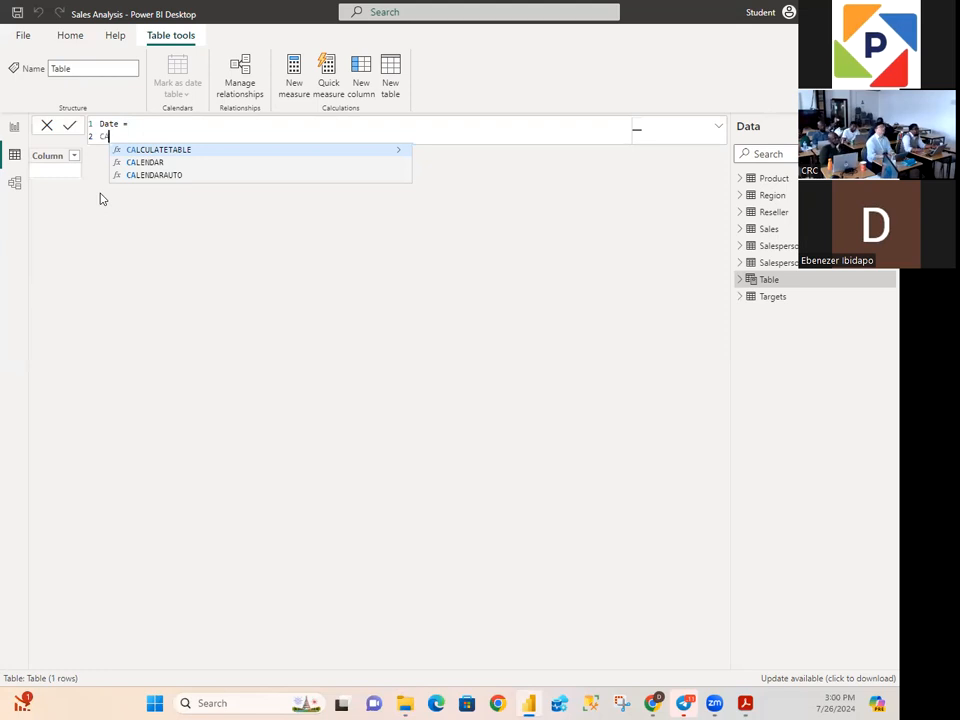
{"action": "left_click", "coordinate": [159, 175]}
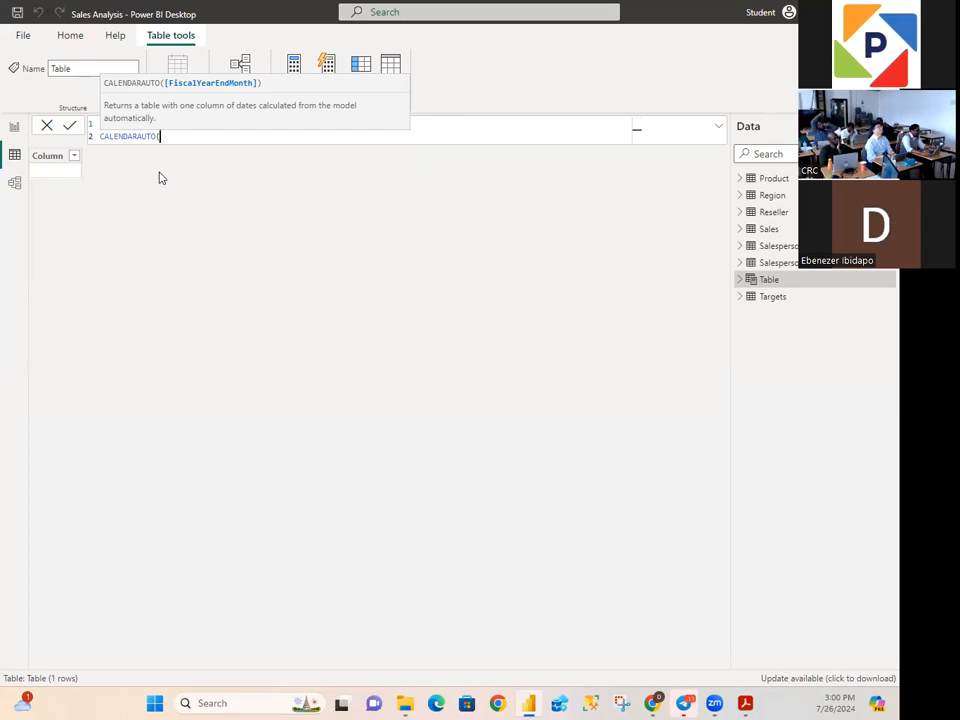
{"action": "type", "text": ")"}
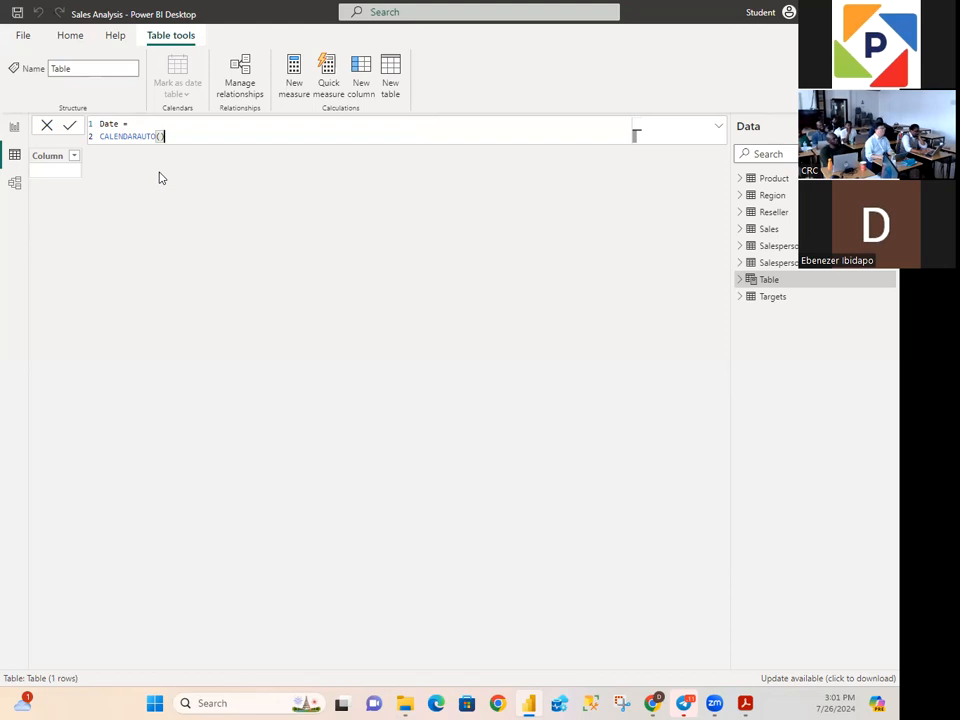
{"action": "key", "text": "BackSpace"}
{"action": "type", "text": "6)"}
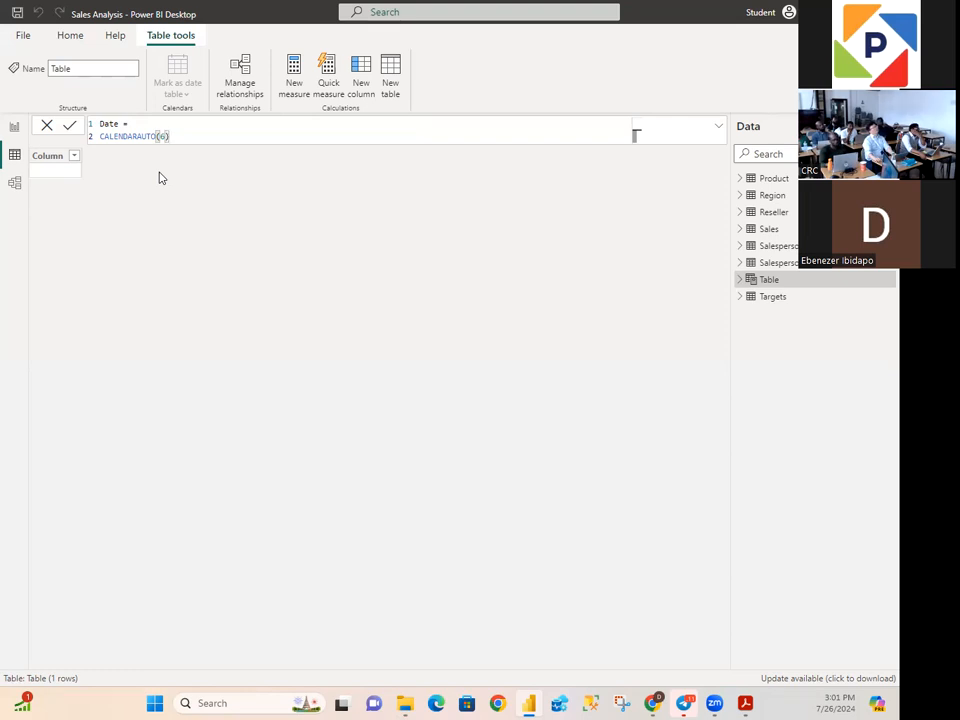
{"action": "key", "text": "Return"}
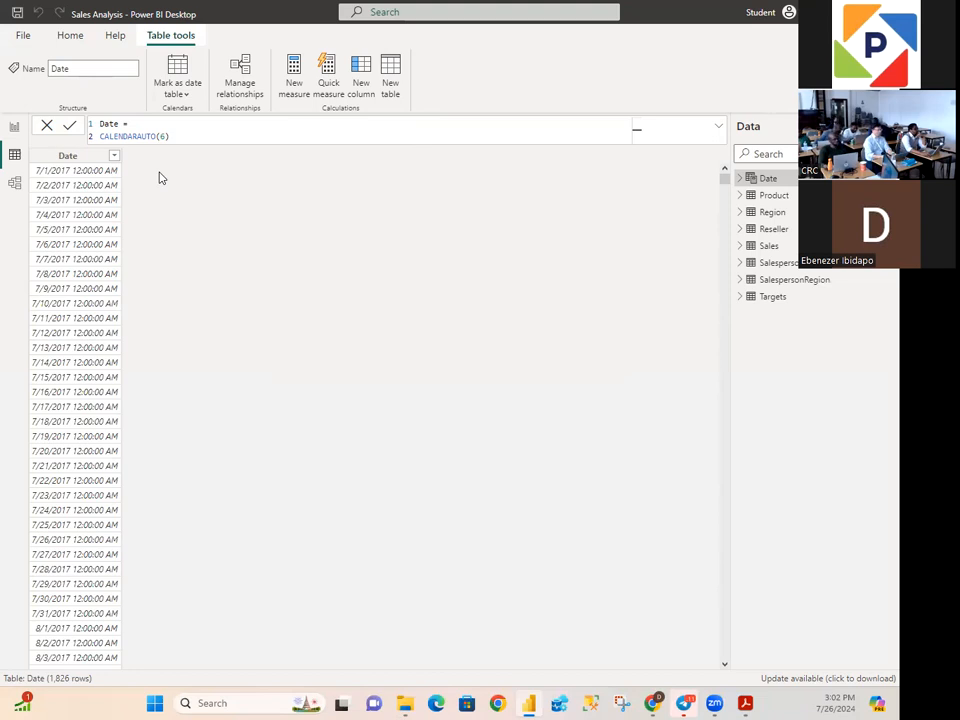
Step: Look through the generated dates in the Date table and return to its first row
{"action": "scroll", "coordinate": [142, 291], "scroll_direction": "down", "scroll_amount": 20}
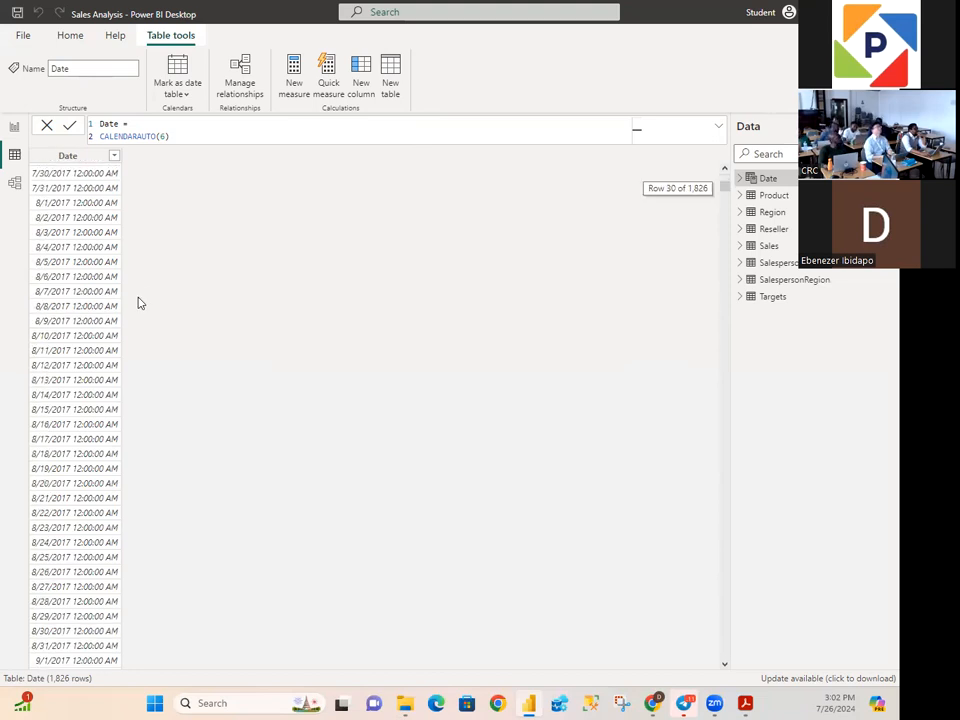
{"action": "scroll", "coordinate": [143, 291], "scroll_direction": "down", "scroll_amount": 20}
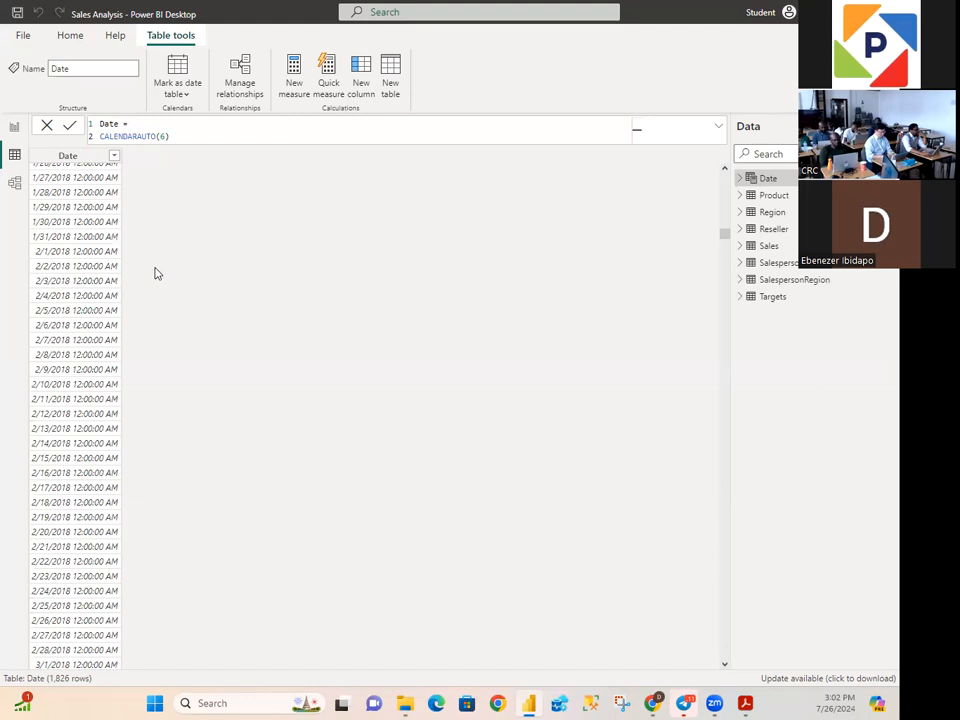
{"action": "scroll", "coordinate": [160, 273], "scroll_direction": "up", "scroll_amount": 20}
{"action": "scroll", "coordinate": [155, 272], "scroll_direction": "up", "scroll_amount": 20}
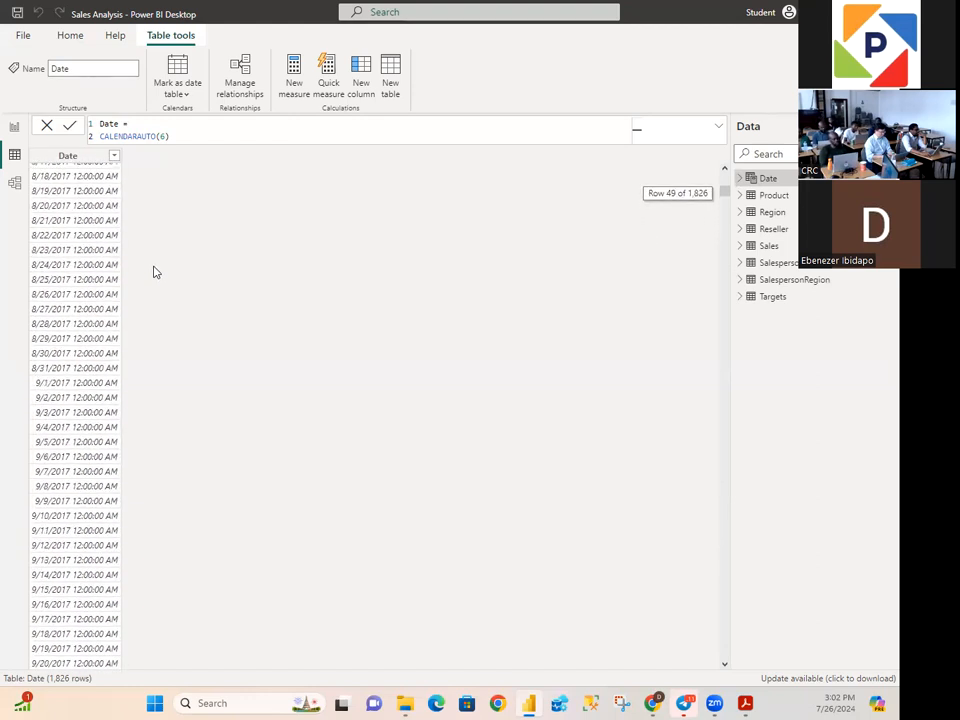
{"action": "scroll", "coordinate": [155, 272], "scroll_direction": "up", "scroll_amount": 6}
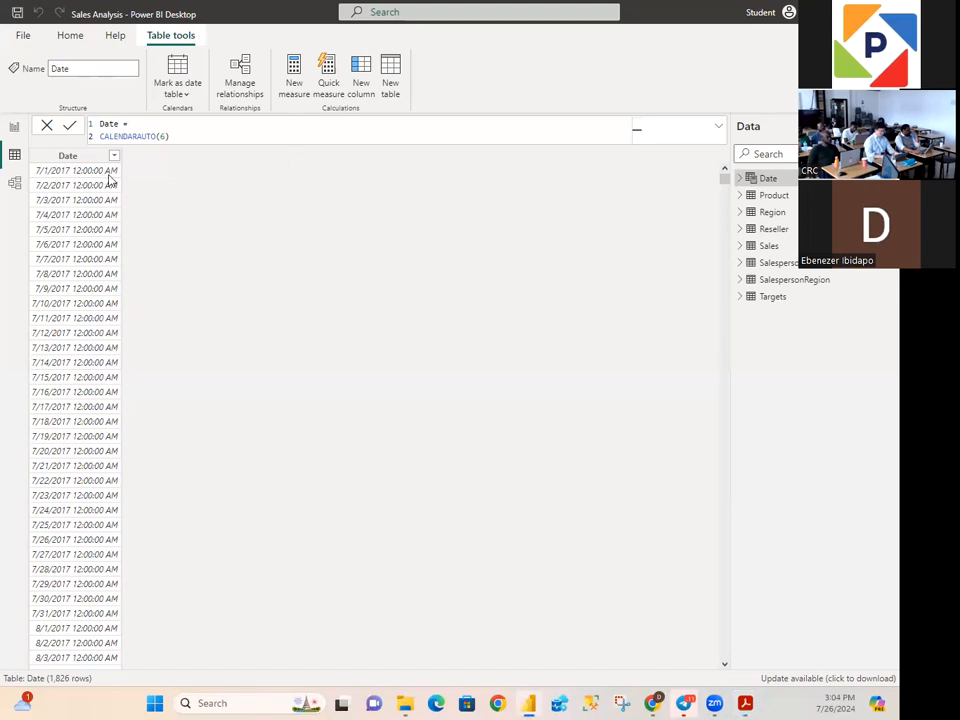
Step: Start a new Date table column and put Year = "FY" & YEAR('Date'[Date]) + IF(MONTH('Date'[Date]) > 6, 1) in an empty Notepad note enlarged to 280%
{"action": "left_click", "coordinate": [362, 86]}
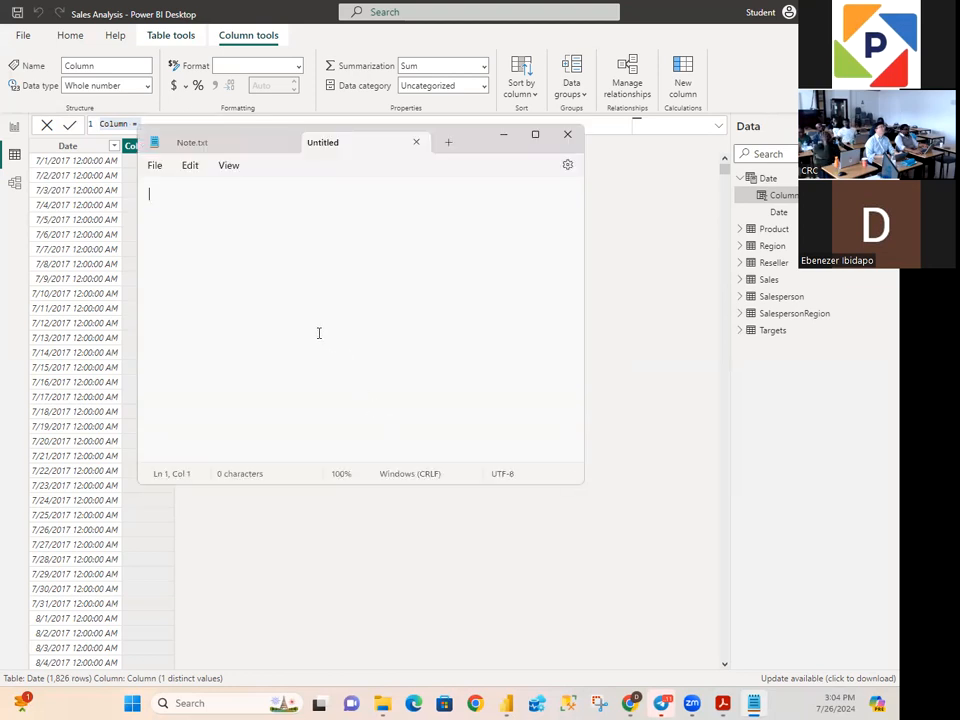
{"action": "scroll", "coordinate": [314, 331], "scroll_direction": "up", "scroll_amount": 14, "text": "ctrl"}
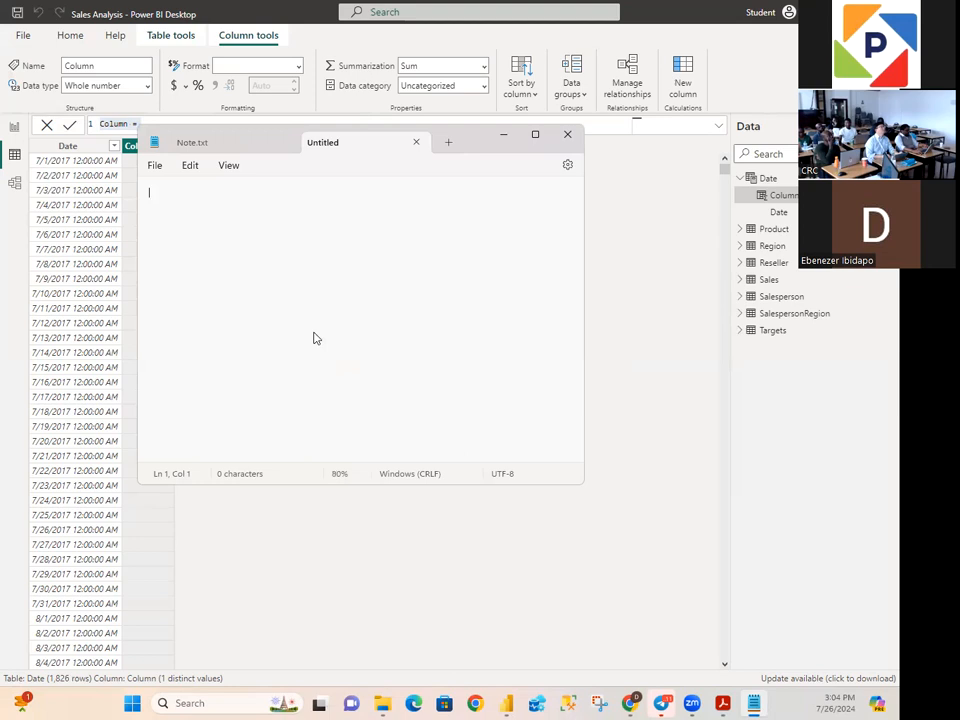
{"action": "scroll", "coordinate": [310, 332], "scroll_direction": "up", "scroll_amount": 4, "text": "ctrl"}
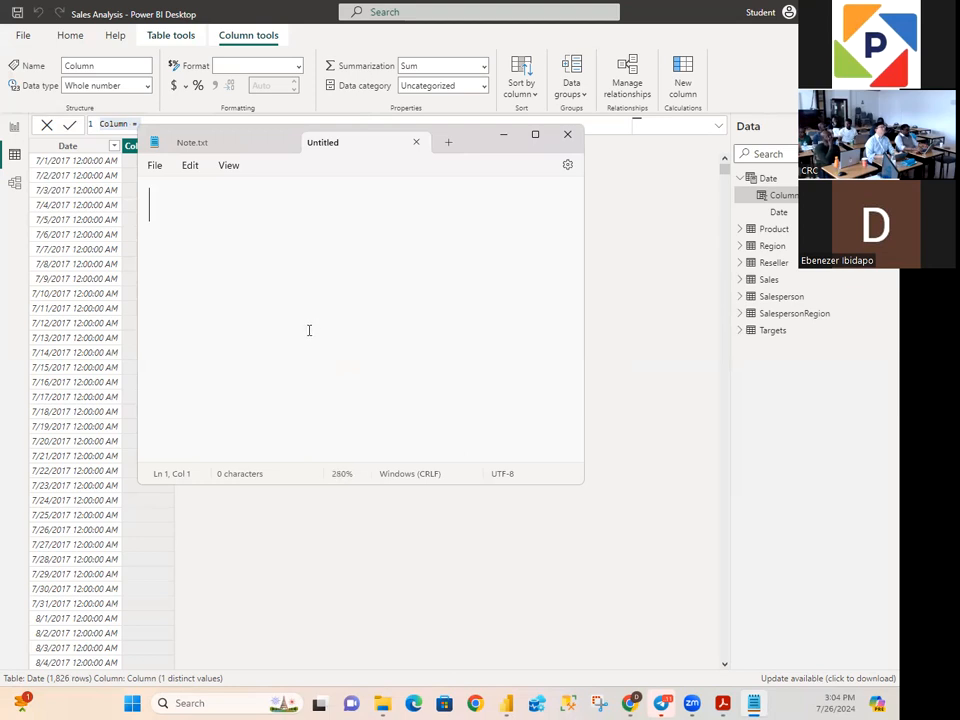
{"action": "type", "text": "Year = \"FY\" & YEAR('Date'[Date]) + IF(MONTH('Date'[Date]) > 6, 1)"}
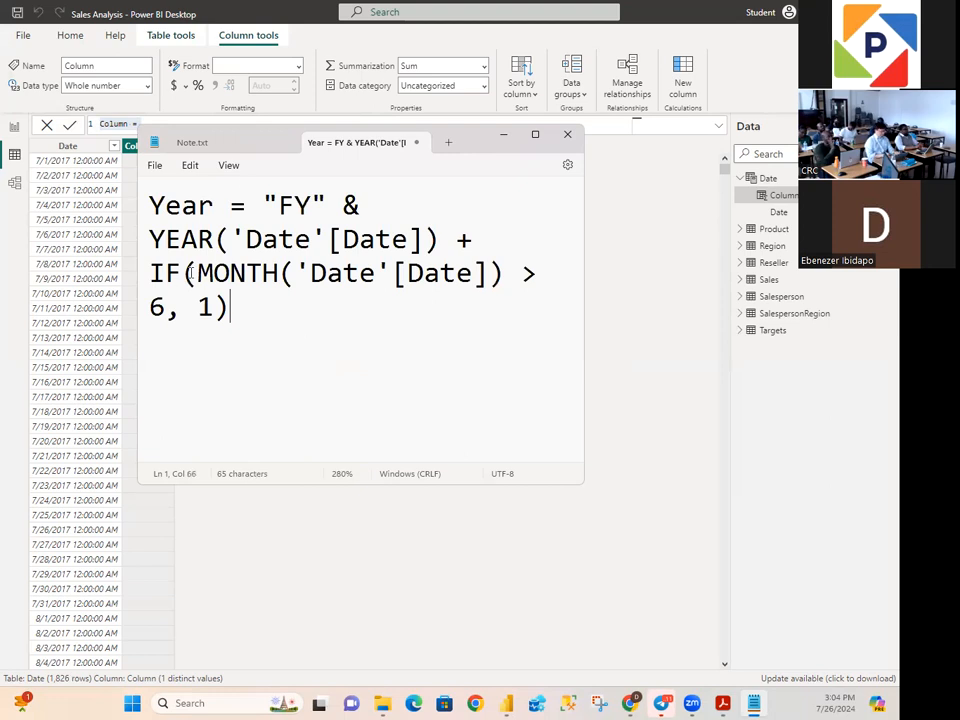
Step: Separate the Year formula note from Note.txt into its own taller window over the Date table and minimise Note.txt
{"action": "left_click_drag", "start_coordinate": [257, 146], "coordinate": [326, 146]}
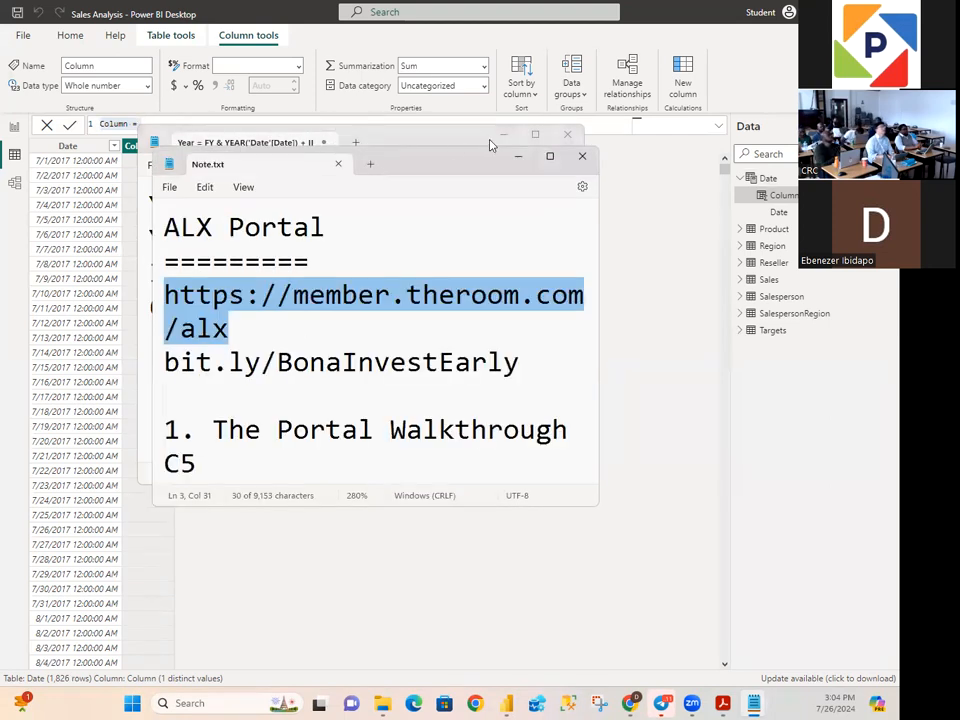
{"action": "left_click", "coordinate": [567, 134]}
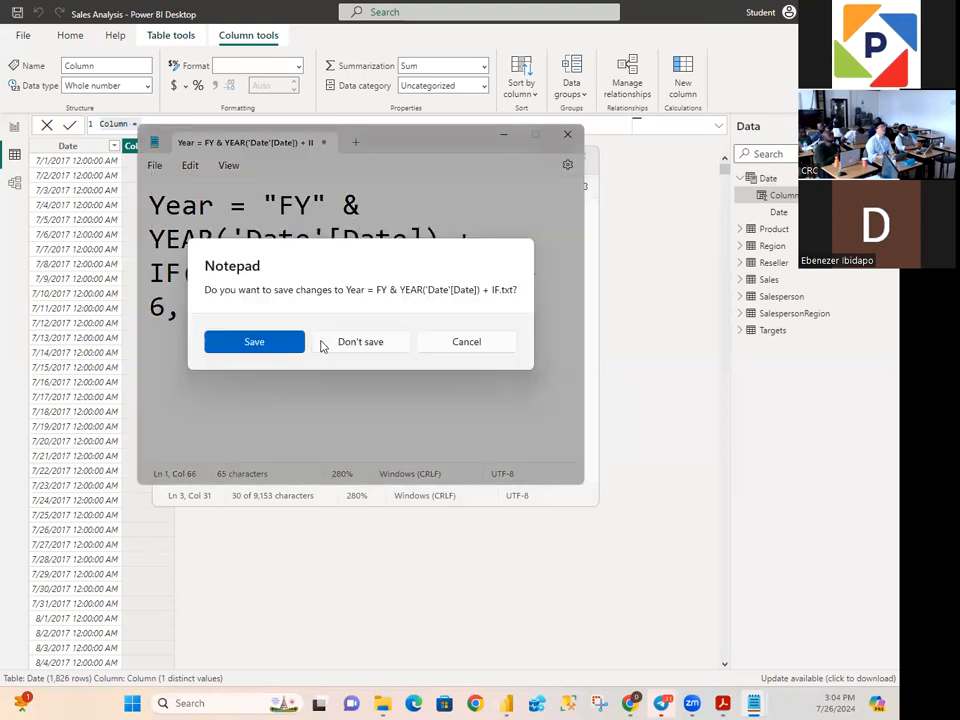
{"action": "left_click", "coordinate": [452, 344]}
{"action": "left_click_drag", "start_coordinate": [405, 142], "coordinate": [521, 283]}
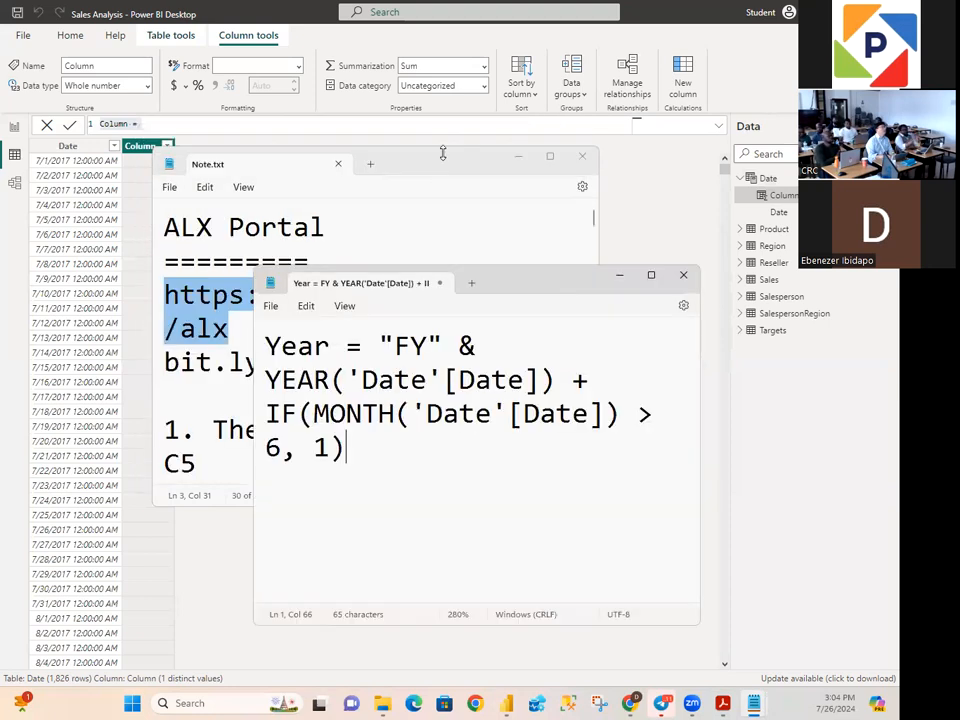
{"action": "left_click_drag", "start_coordinate": [443, 152], "coordinate": [405, 182]}
{"action": "left_click", "coordinate": [518, 186]}
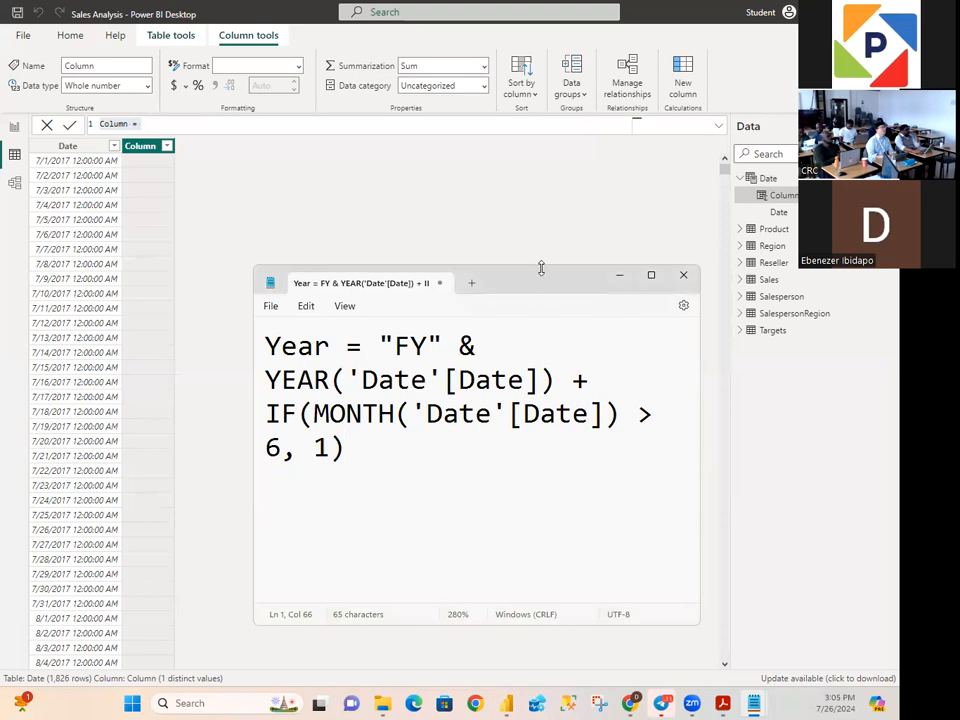
{"action": "left_click_drag", "start_coordinate": [541, 268], "coordinate": [288, 207]}
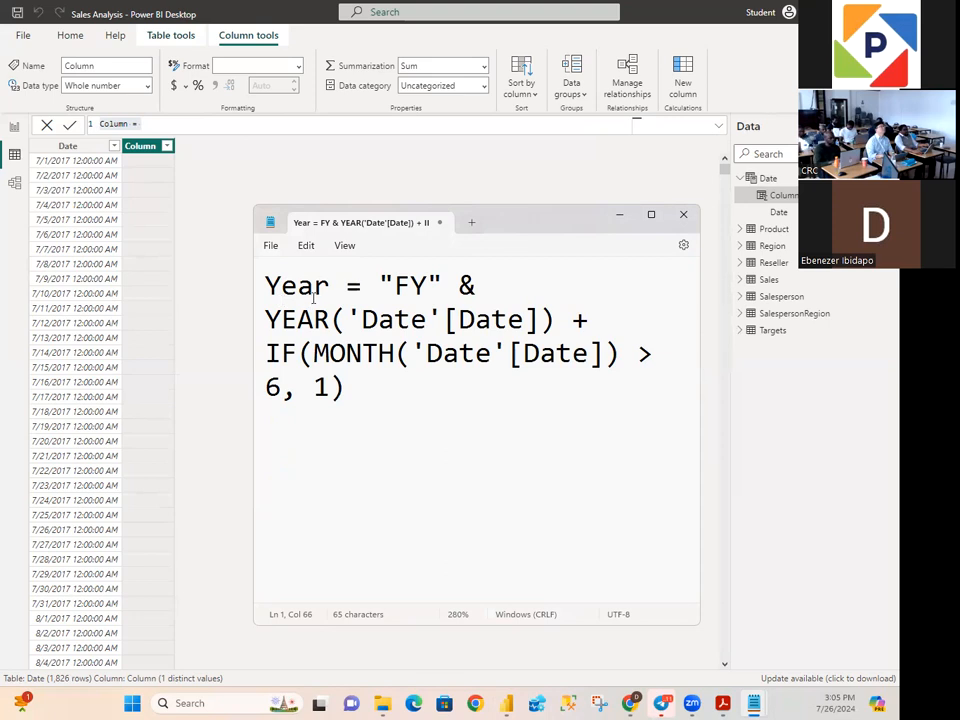
Step: Copy the complete Year formula from the untitled Notepad note and minimise the note window
{"action": "double_click", "coordinate": [330, 289]}
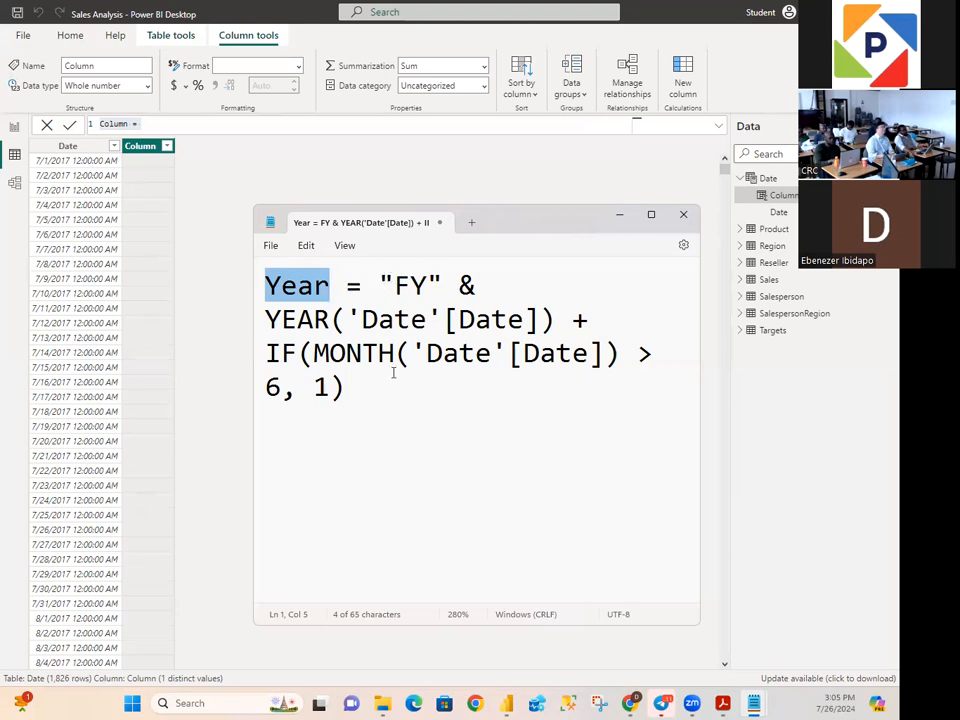
{"action": "left_click_drag", "start_coordinate": [346, 388], "coordinate": [272, 288]}
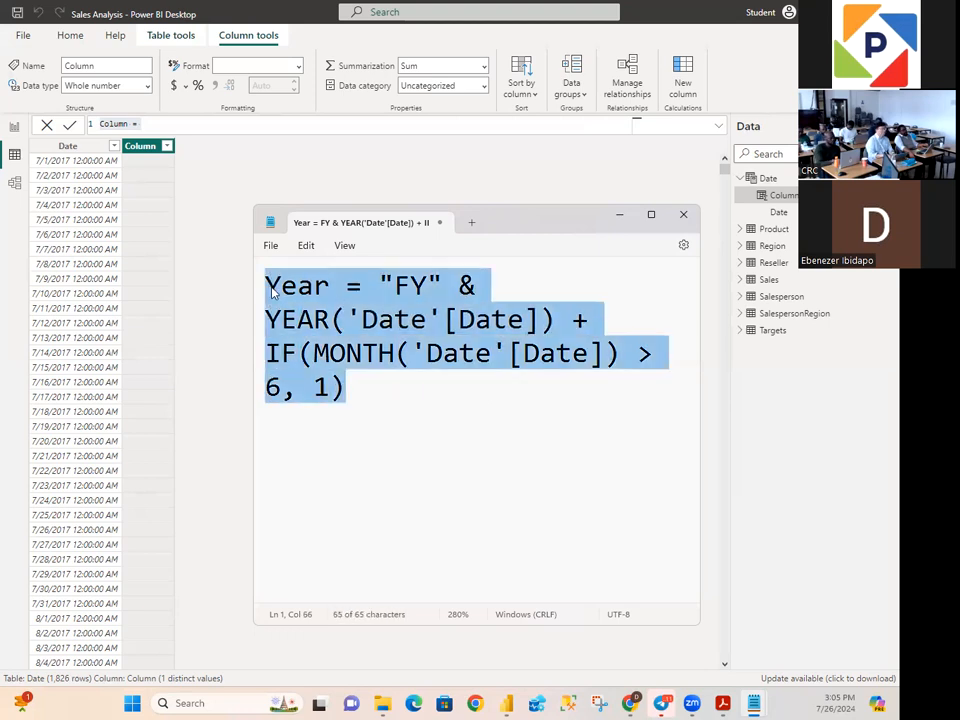
{"action": "right_click", "coordinate": [336, 303]}
{"action": "left_click", "coordinate": [384, 379]}
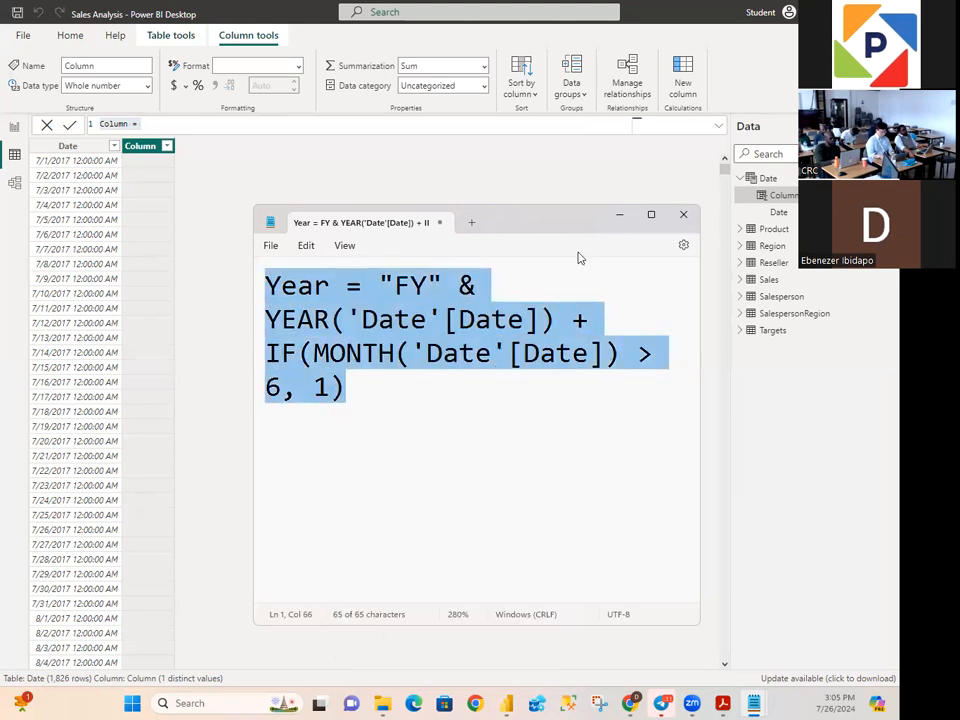
{"action": "left_click", "coordinate": [619, 215]}
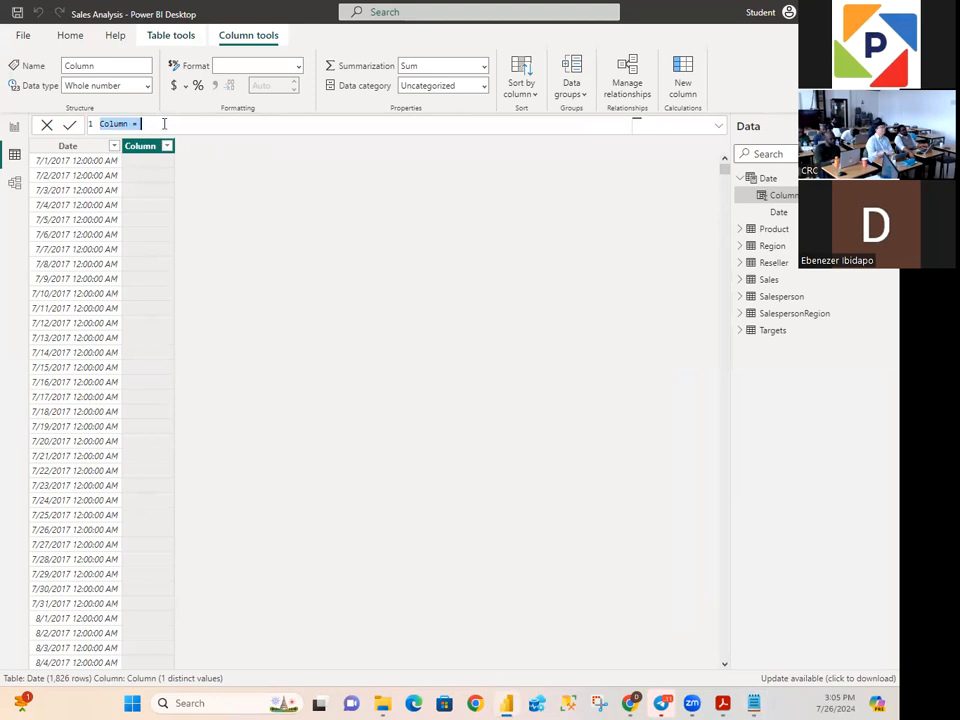
Step: Replace the new Date table column's default formula with the copied Year formula, moving the expression after "Year =" to a second line, and commit it
{"action": "key", "text": "BackSpace"}
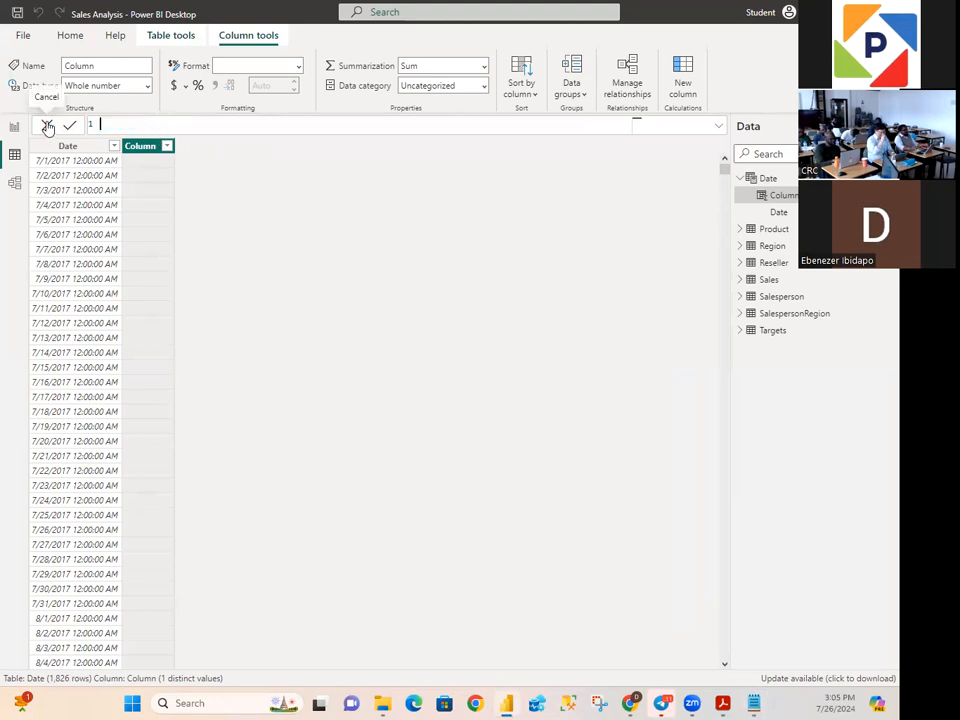
{"action": "key", "text": "ctrl+v"}
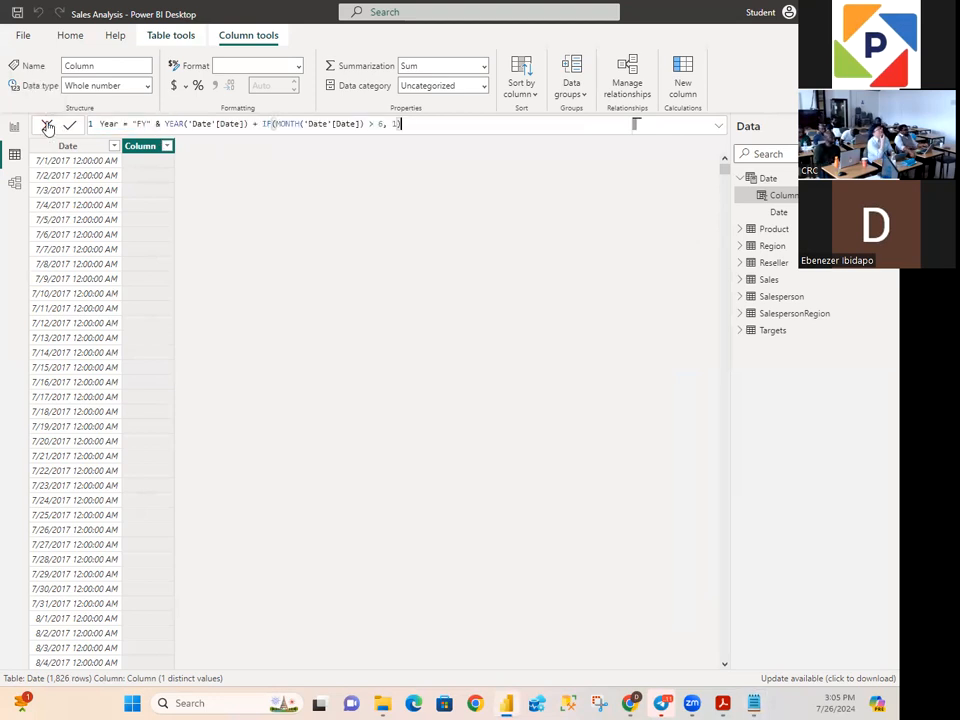
{"action": "left_click", "coordinate": [132, 124]}
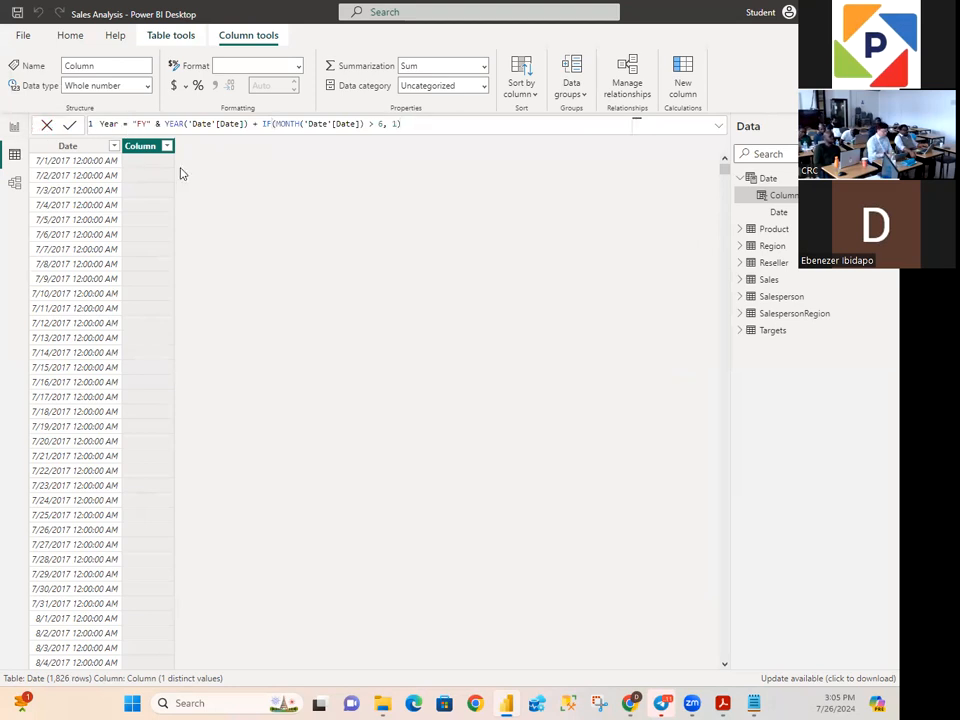
{"action": "key", "text": "shift+Return"}
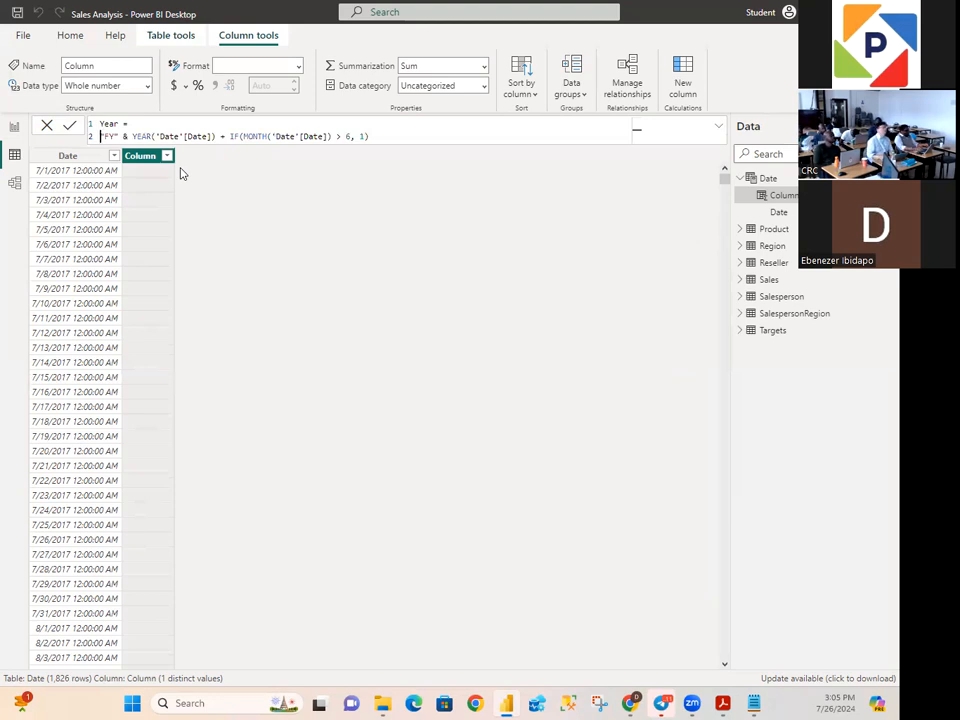
{"action": "key", "text": "Return"}
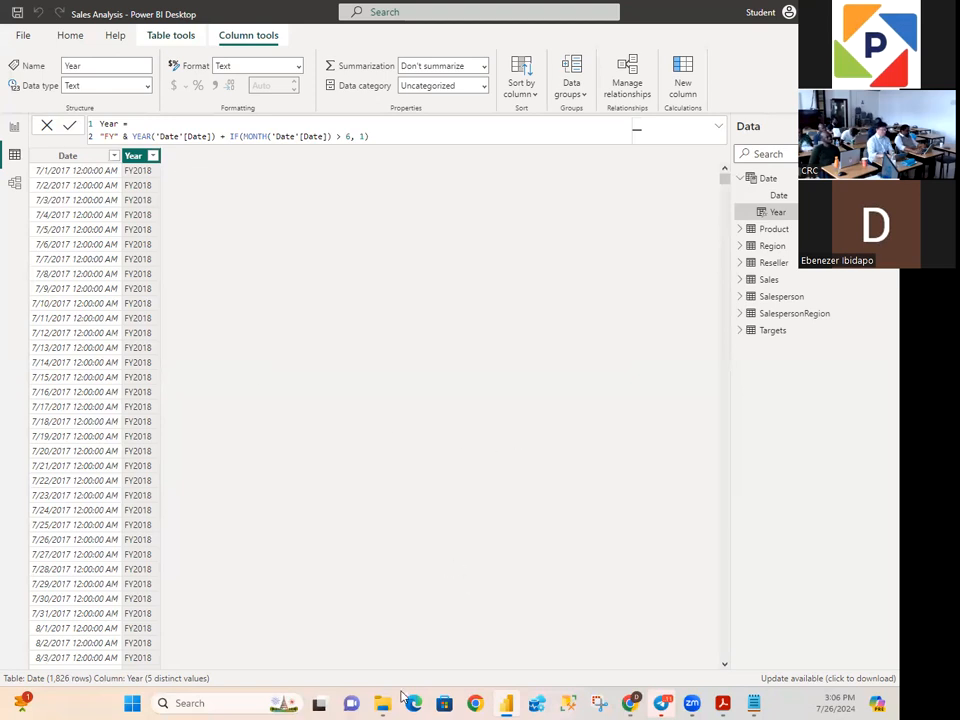
Step: Switch to File Explorer, go up from the Active folder to the Power BI folder and open PL-300T00A-ENU-Powerpoint
{"action": "mouse_move", "coordinate": [384, 703]}
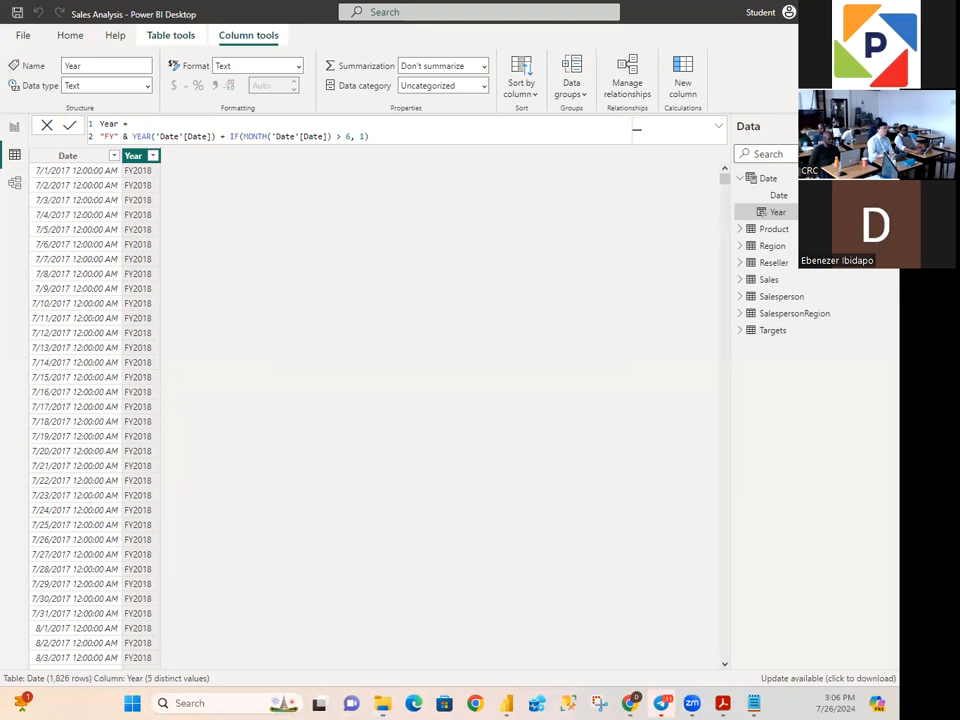
{"action": "key", "text": "alt+Tab"}
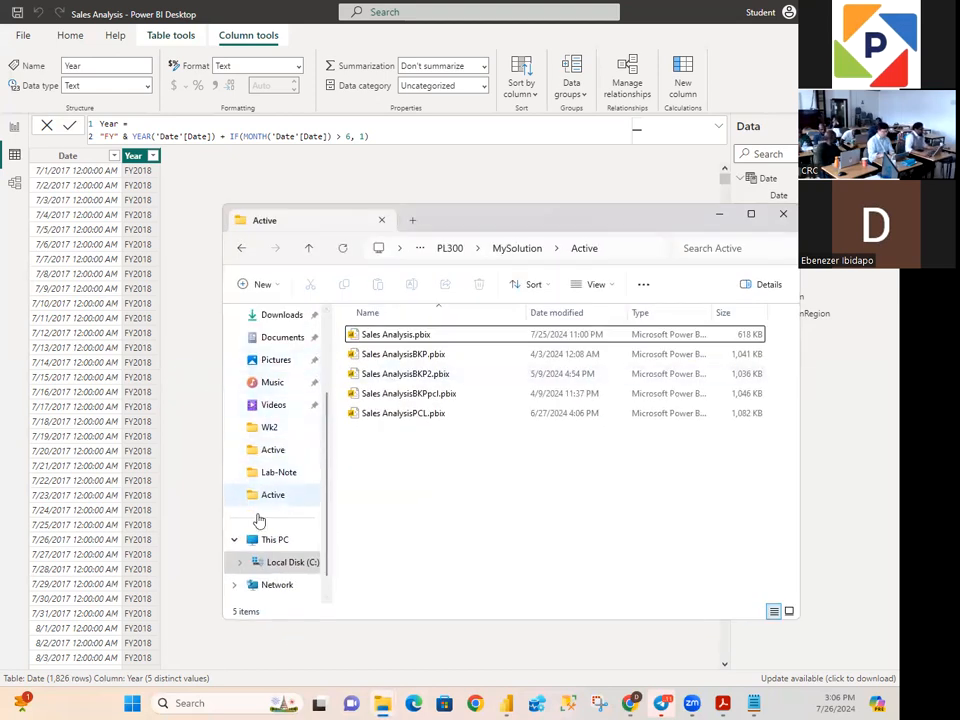
{"action": "left_click", "coordinate": [307, 248]}
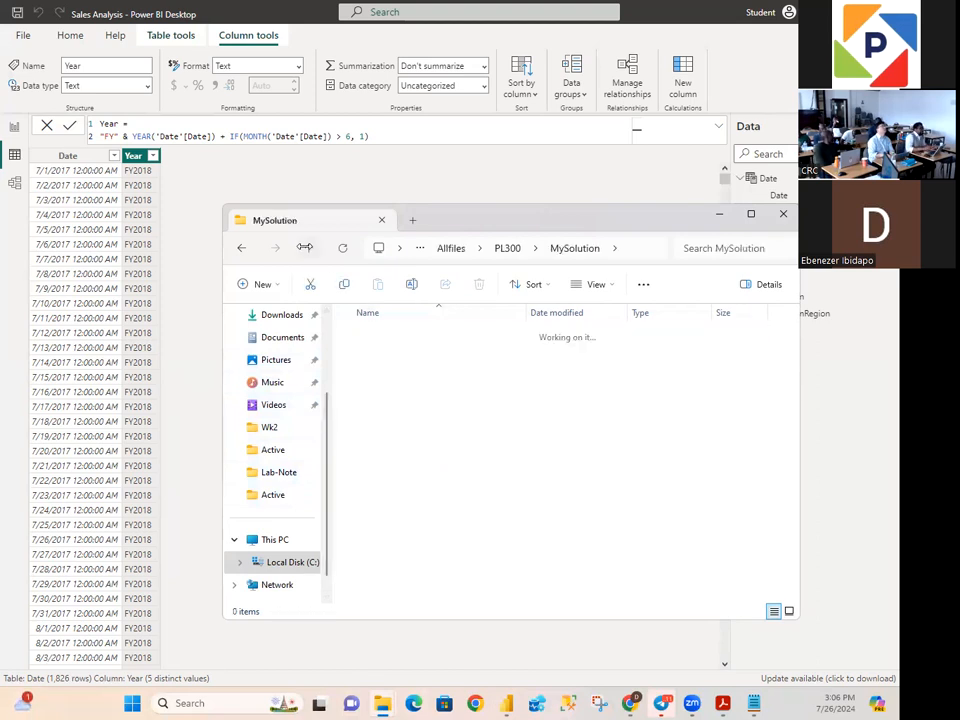
{"action": "left_click", "coordinate": [304, 247]}
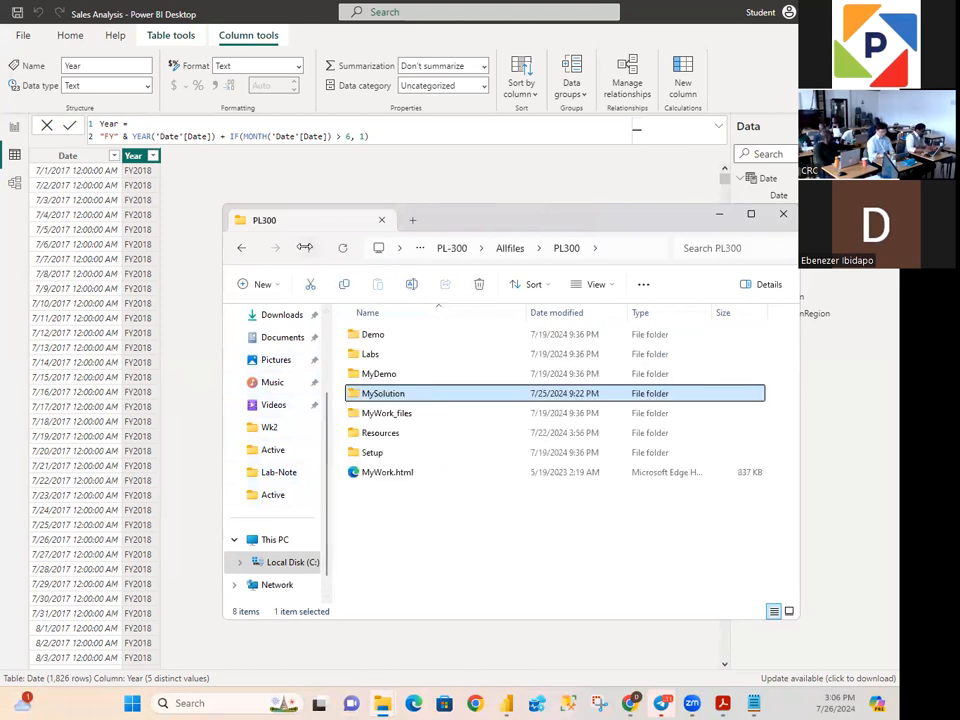
{"action": "left_click", "coordinate": [304, 247]}
{"action": "left_click", "coordinate": [304, 247]}
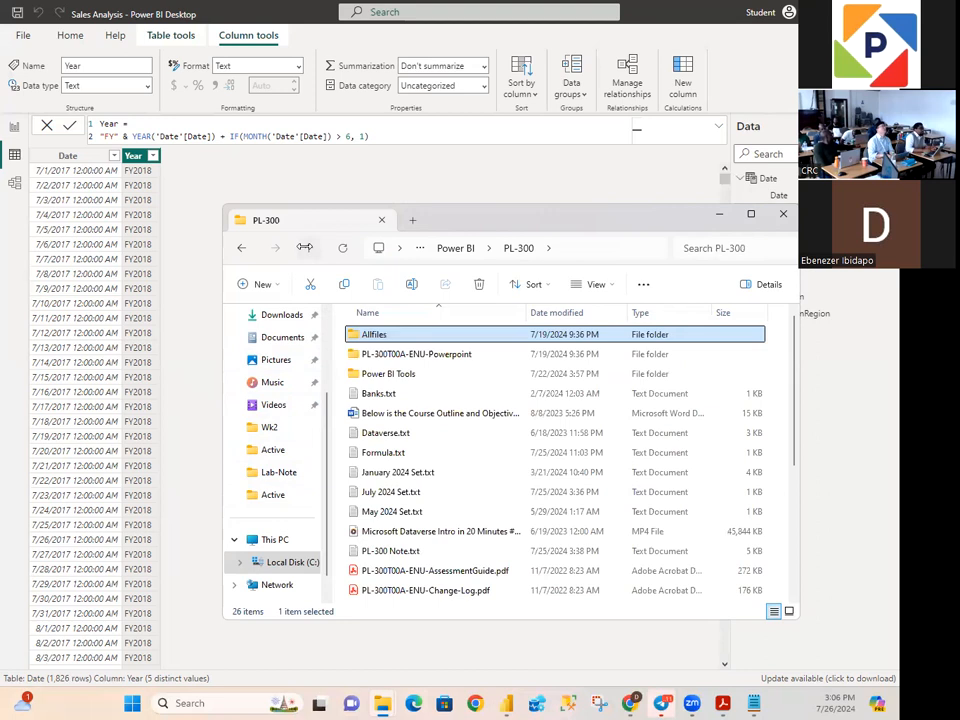
{"action": "left_click", "coordinate": [304, 247]}
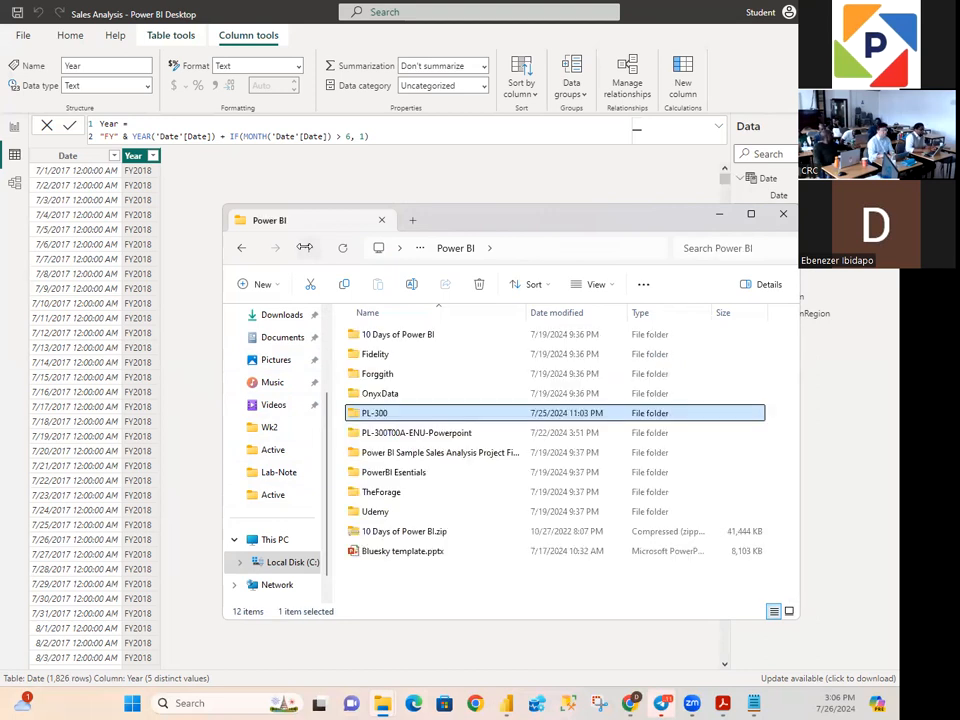
{"action": "double_click", "coordinate": [418, 432]}
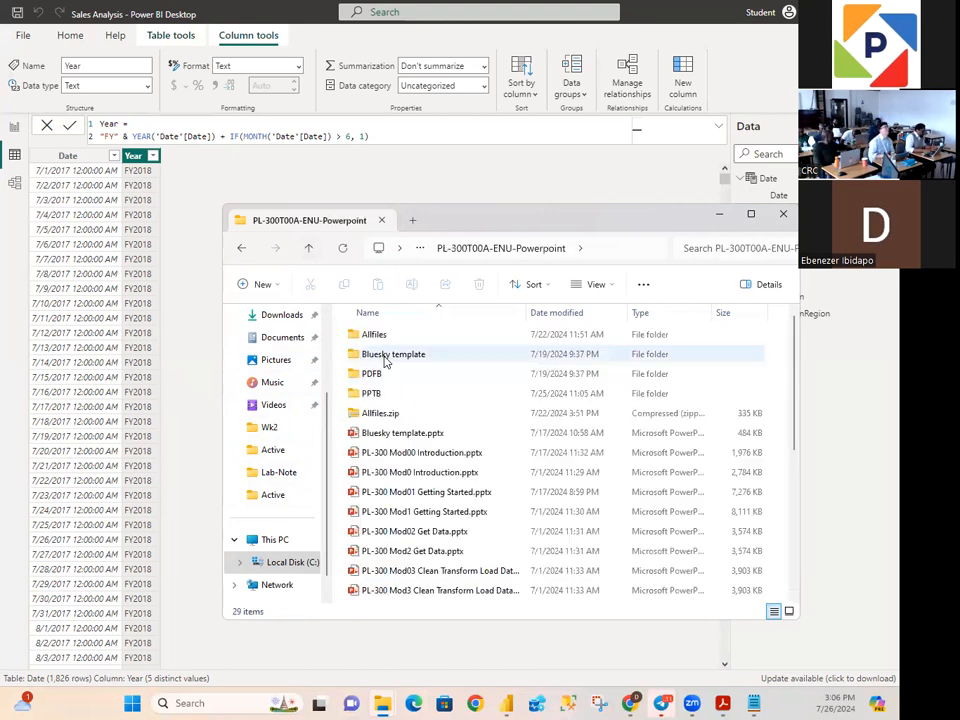
Step: Look through the Allfiles, PL300 and Labs folders and return to the PL-300T00A-ENU-Powerpoint folder
{"action": "double_click", "coordinate": [372, 334]}
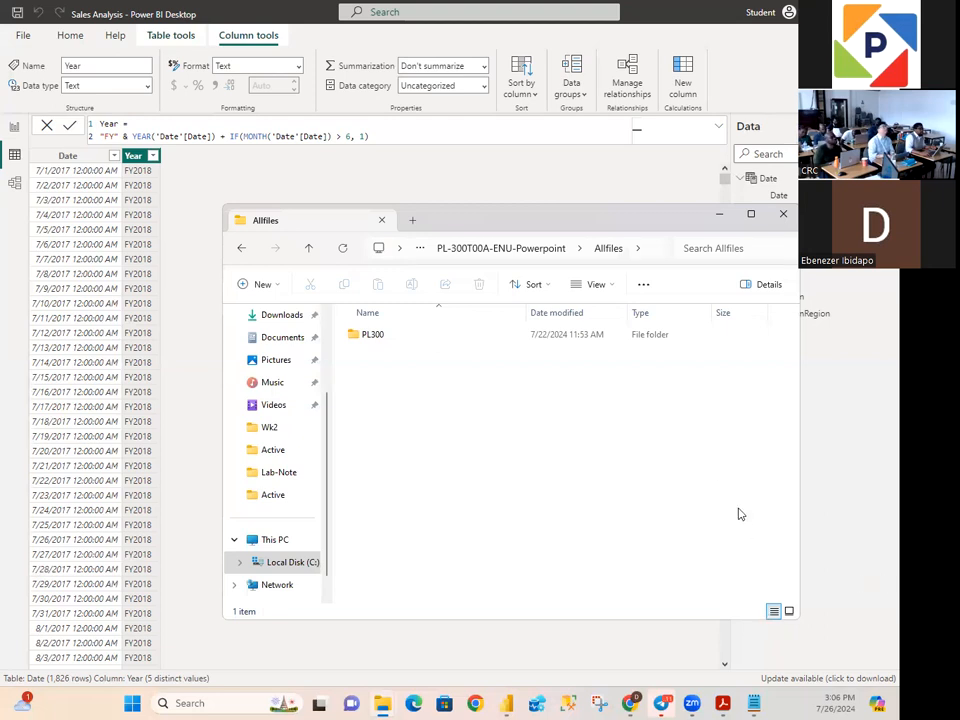
{"action": "left_click", "coordinate": [307, 249]}
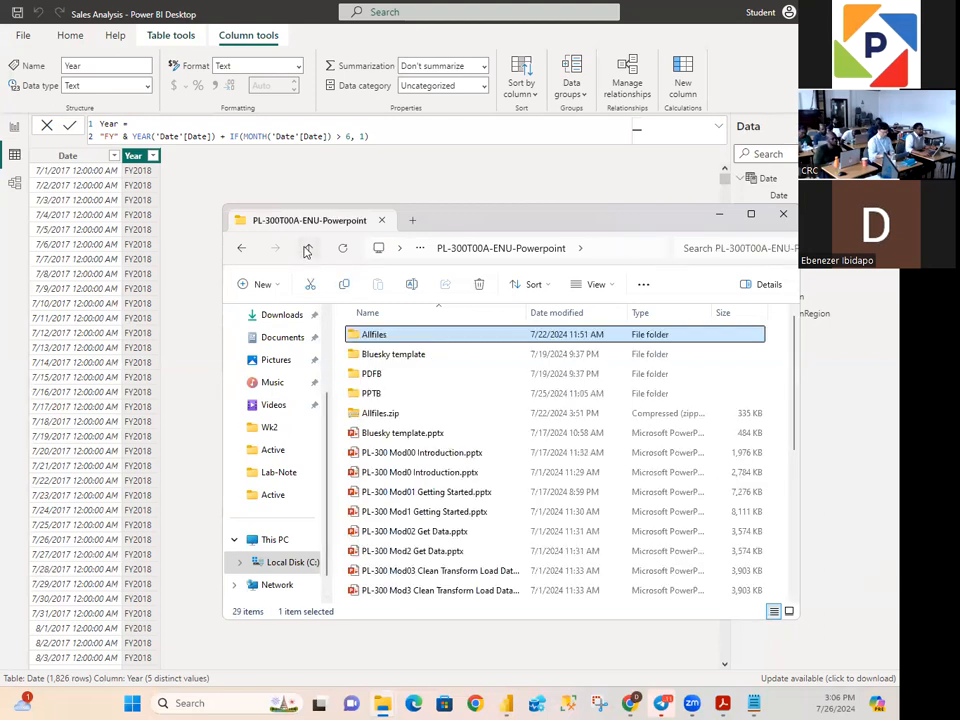
{"action": "double_click", "coordinate": [371, 342]}
{"action": "double_click", "coordinate": [371, 340]}
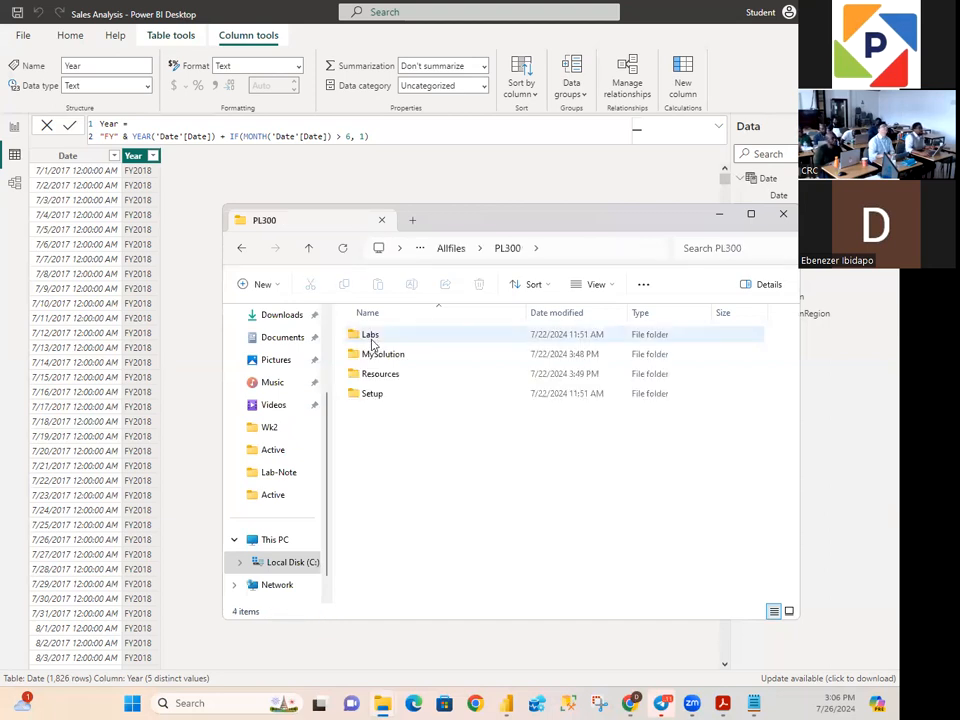
{"action": "double_click", "coordinate": [371, 340]}
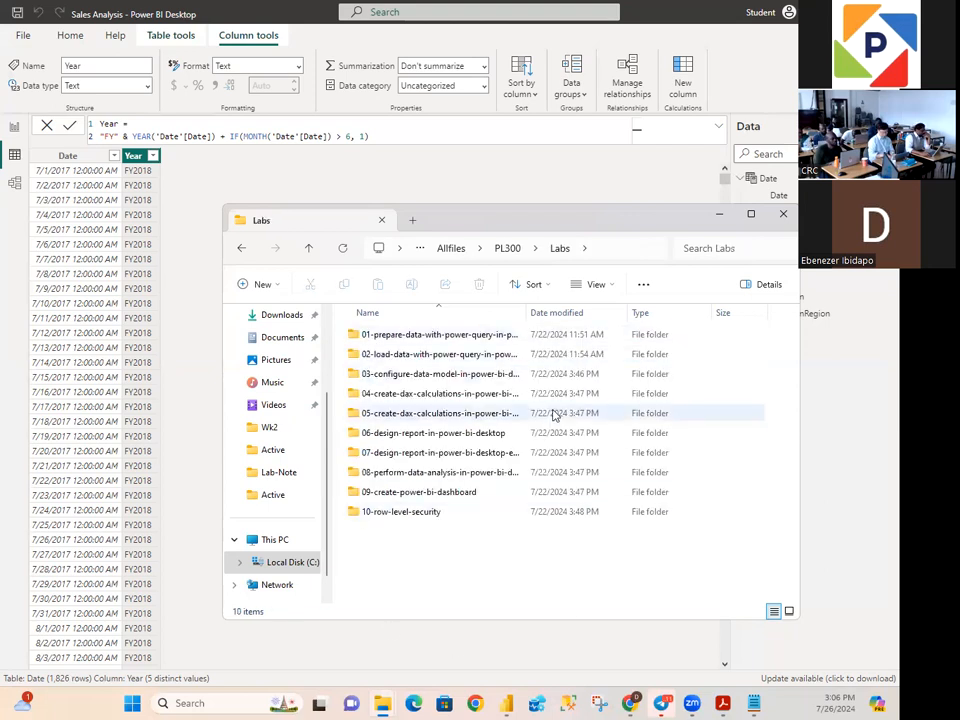
{"action": "left_click", "coordinate": [308, 250]}
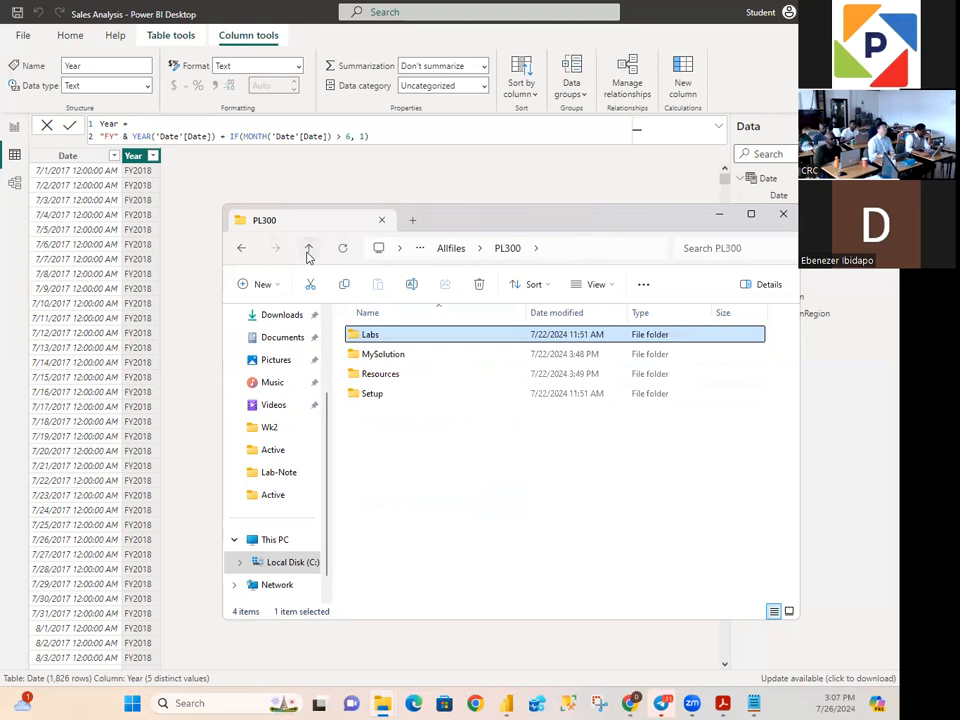
{"action": "left_click", "coordinate": [309, 256]}
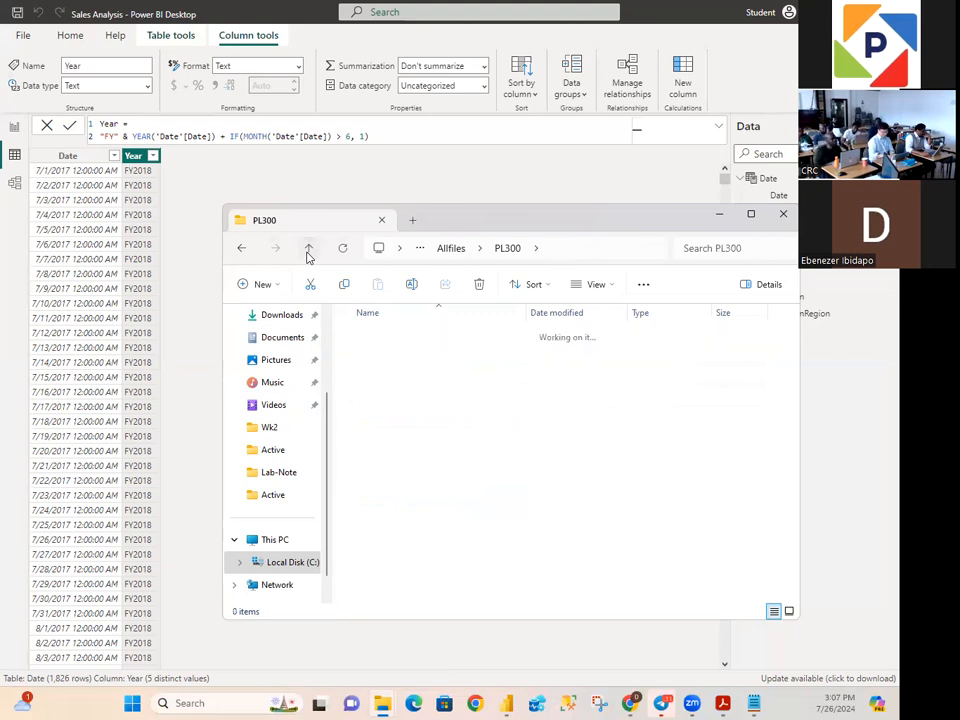
{"action": "left_click", "coordinate": [308, 252]}
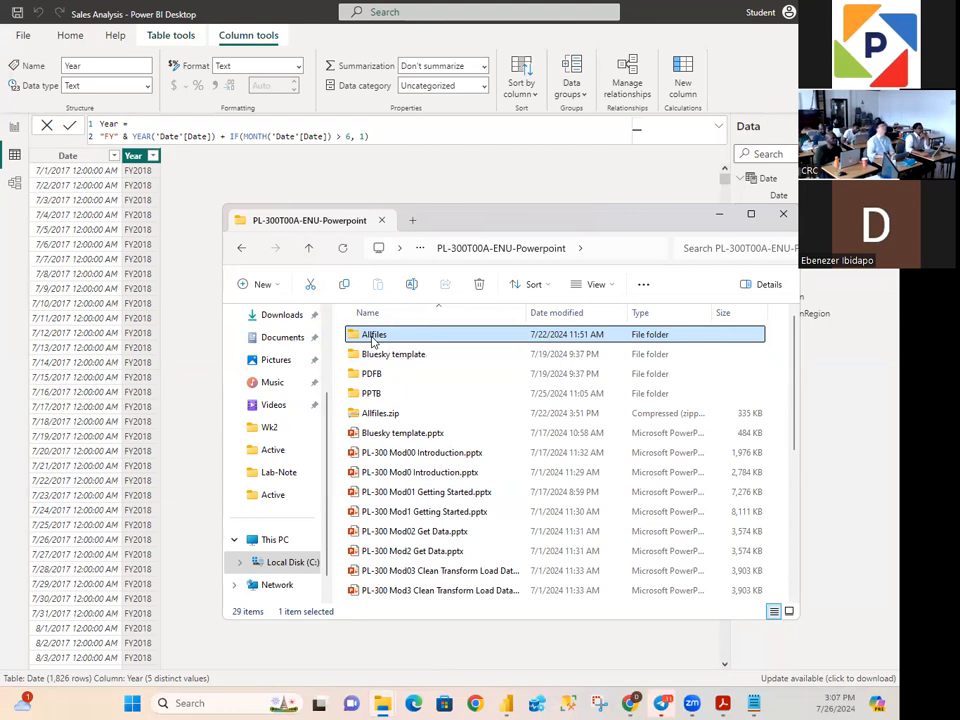
Step: Open Snippets.txt from the Assets folder of 04-create-dax-calculations-in-power-bi-desktop, under Allfiles, PL300 and Labs
{"action": "double_click", "coordinate": [372, 336]}
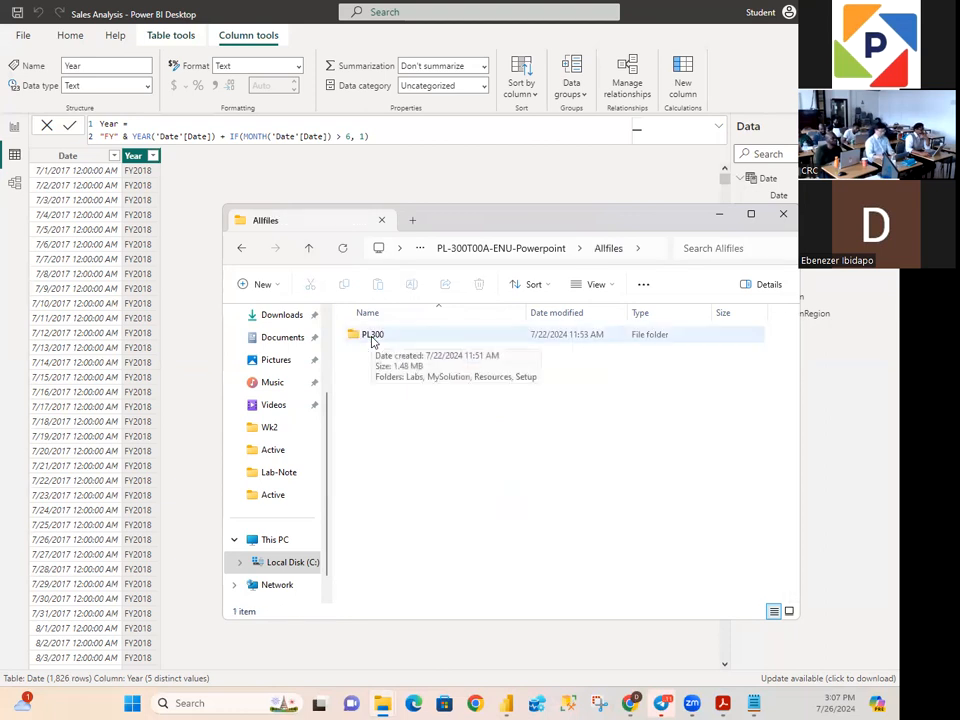
{"action": "double_click", "coordinate": [372, 336]}
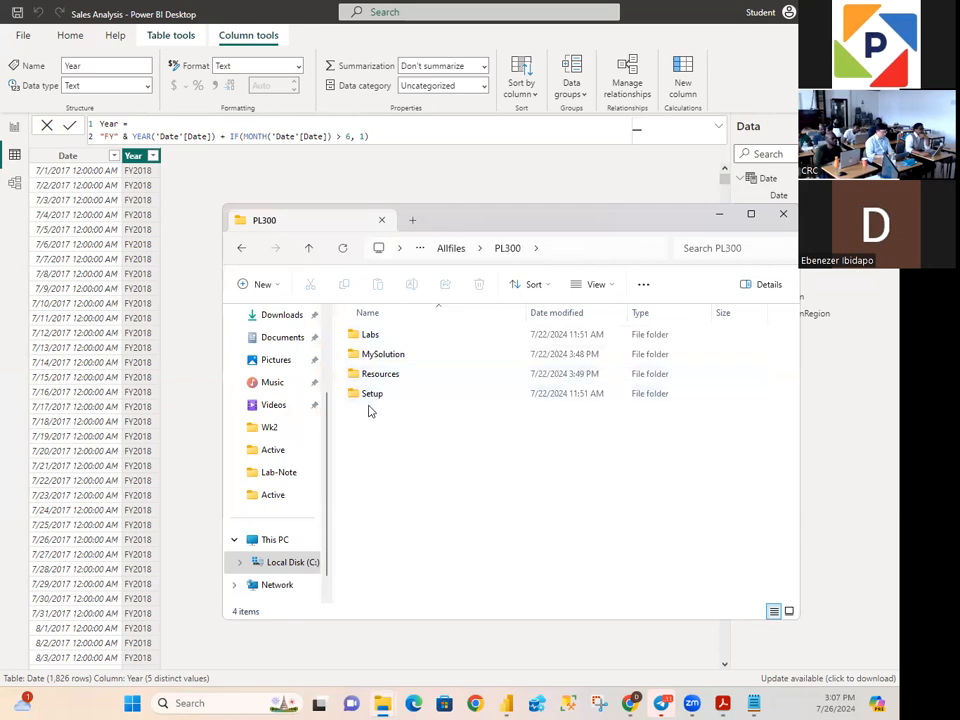
{"action": "double_click", "coordinate": [371, 338]}
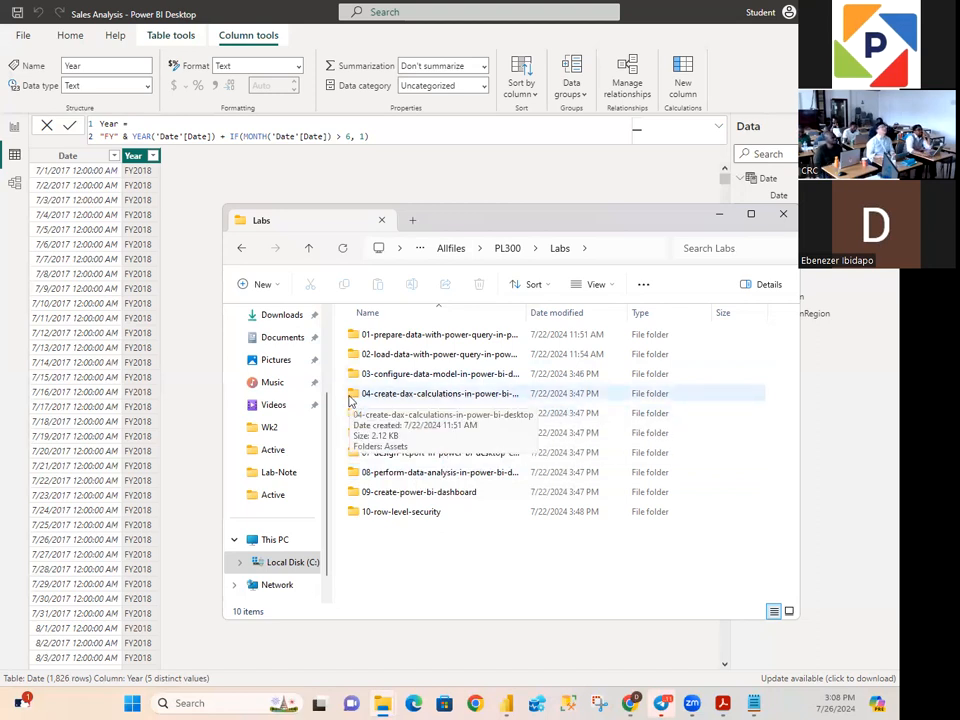
{"action": "double_click", "coordinate": [465, 394]}
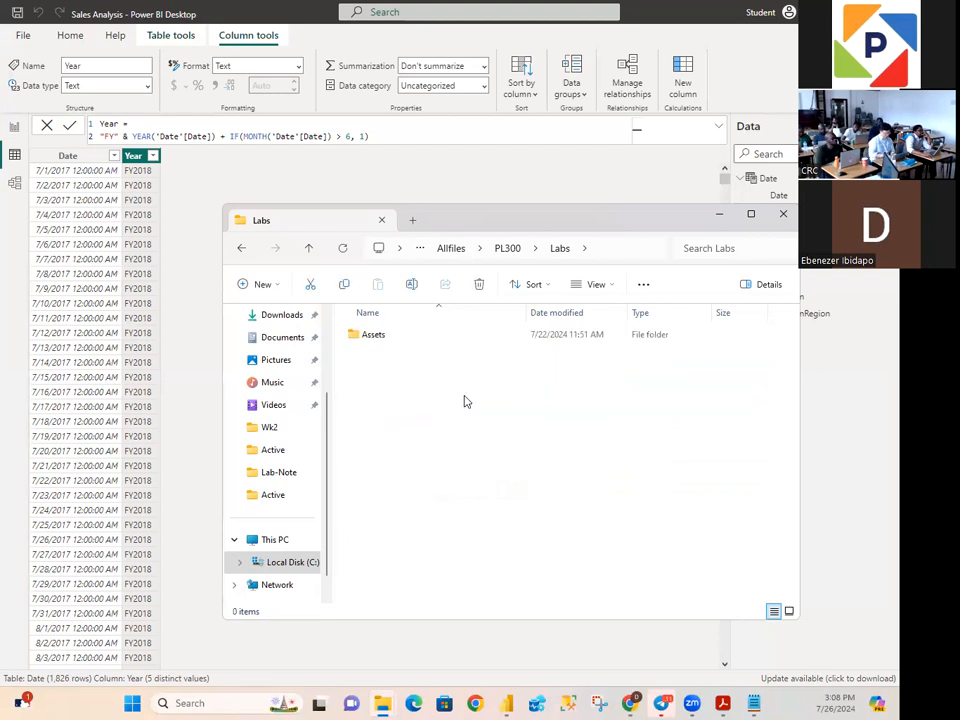
{"action": "double_click", "coordinate": [371, 336]}
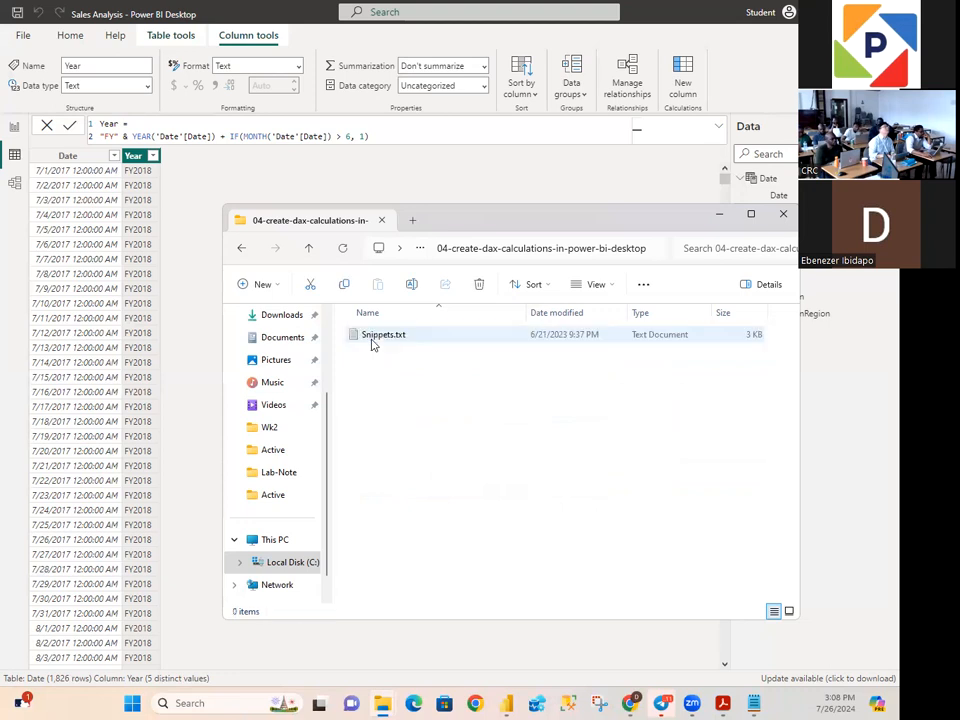
{"action": "left_click", "coordinate": [381, 339]}
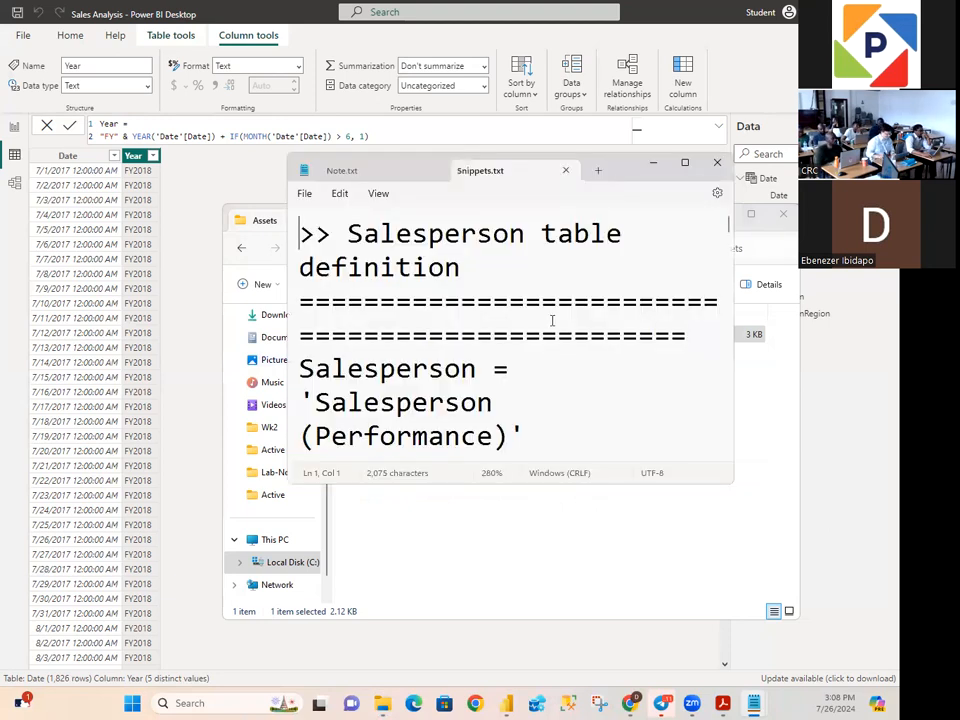
Step: Examine the Year, Quarter, Month and MonthKey column definitions for the Date table in Snippets.txt at 190% zoom, highlighting the Year formula
{"action": "scroll", "coordinate": [556, 321], "scroll_direction": "down", "scroll_amount": 7}
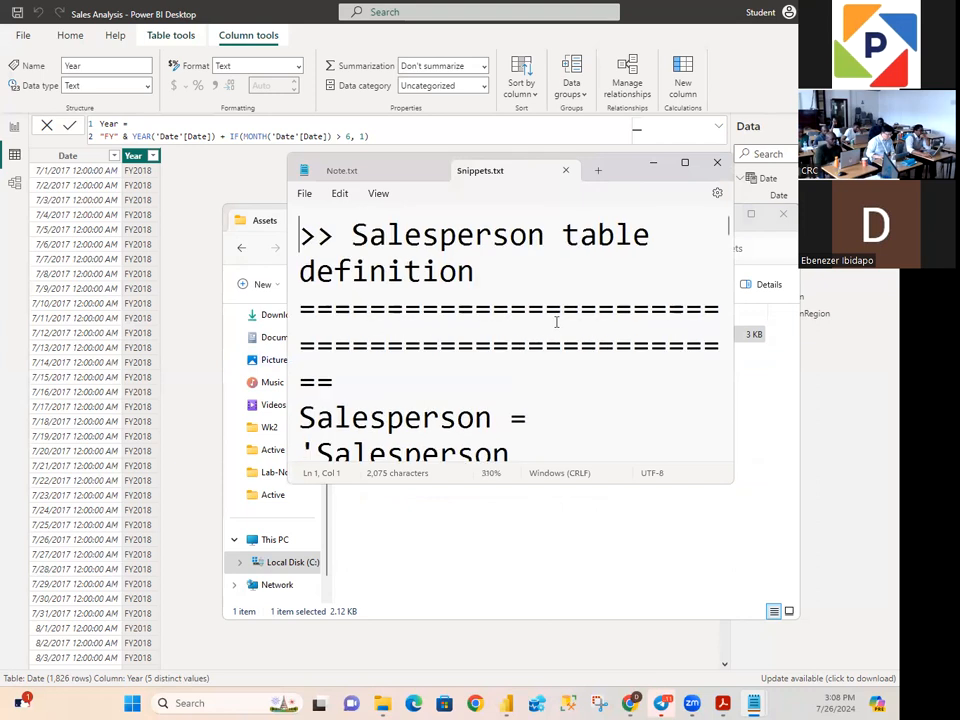
{"action": "scroll", "coordinate": [556, 330], "scroll_direction": "down", "scroll_amount": 2}
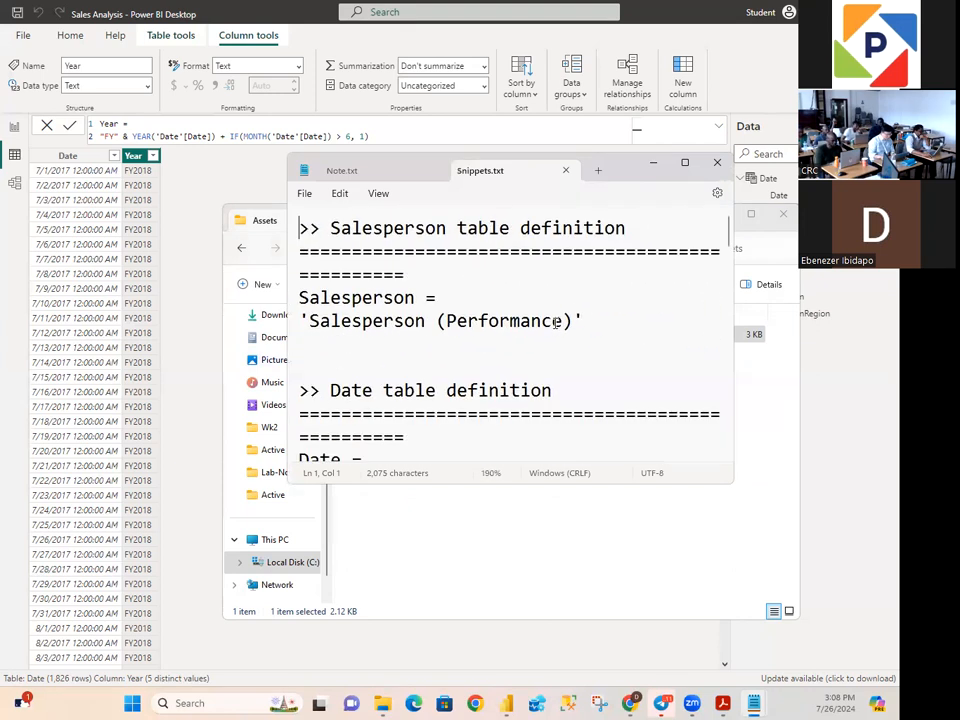
{"action": "scroll", "coordinate": [556, 321], "scroll_direction": "down", "scroll_amount": 5}
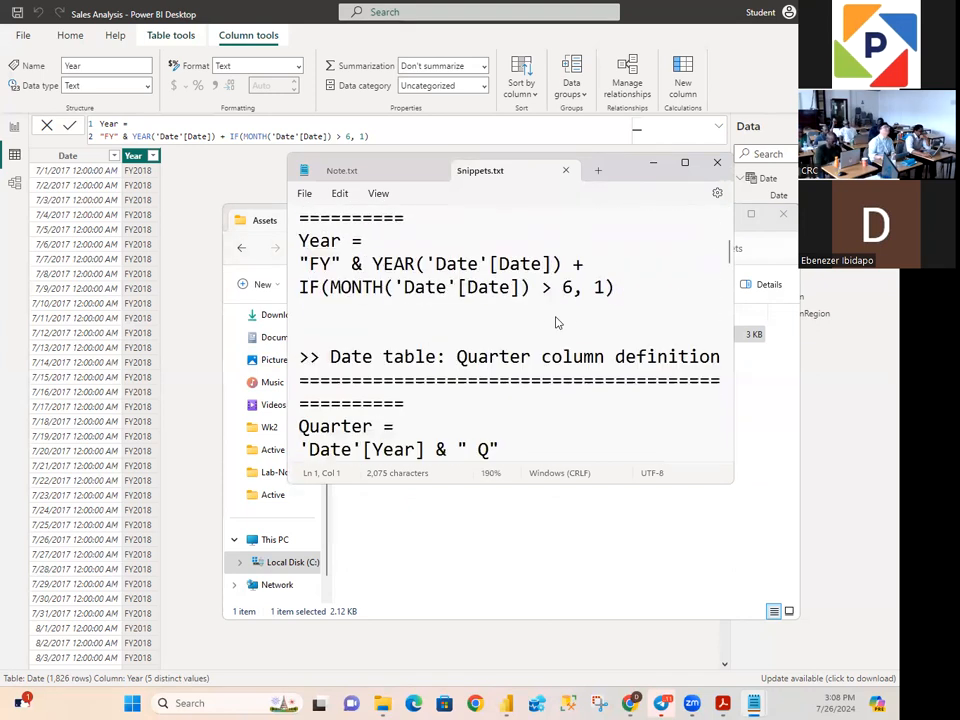
{"action": "scroll", "coordinate": [557, 322], "scroll_direction": "up", "scroll_amount": 1}
{"action": "left_click_drag", "start_coordinate": [372, 311], "coordinate": [630, 352]}
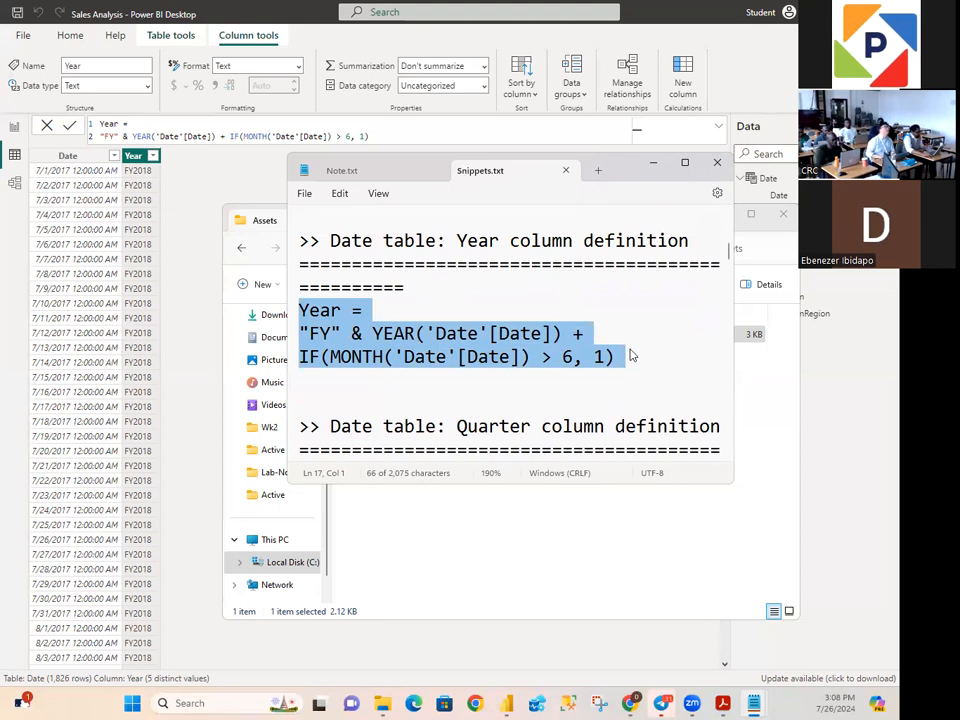
{"action": "scroll", "coordinate": [632, 354], "scroll_direction": "down", "scroll_amount": 2}
{"action": "scroll", "coordinate": [524, 350], "scroll_direction": "down", "scroll_amount": 1}
{"action": "scroll", "coordinate": [520, 350], "scroll_direction": "down", "scroll_amount": 5}
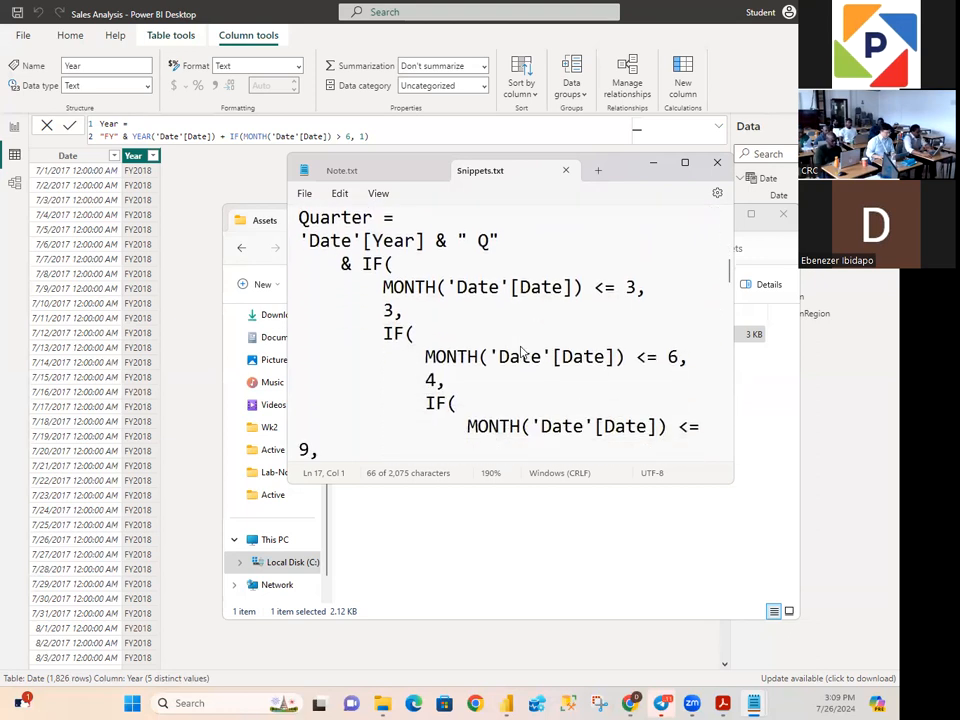
{"action": "scroll", "coordinate": [520, 352], "scroll_direction": "down", "scroll_amount": 1}
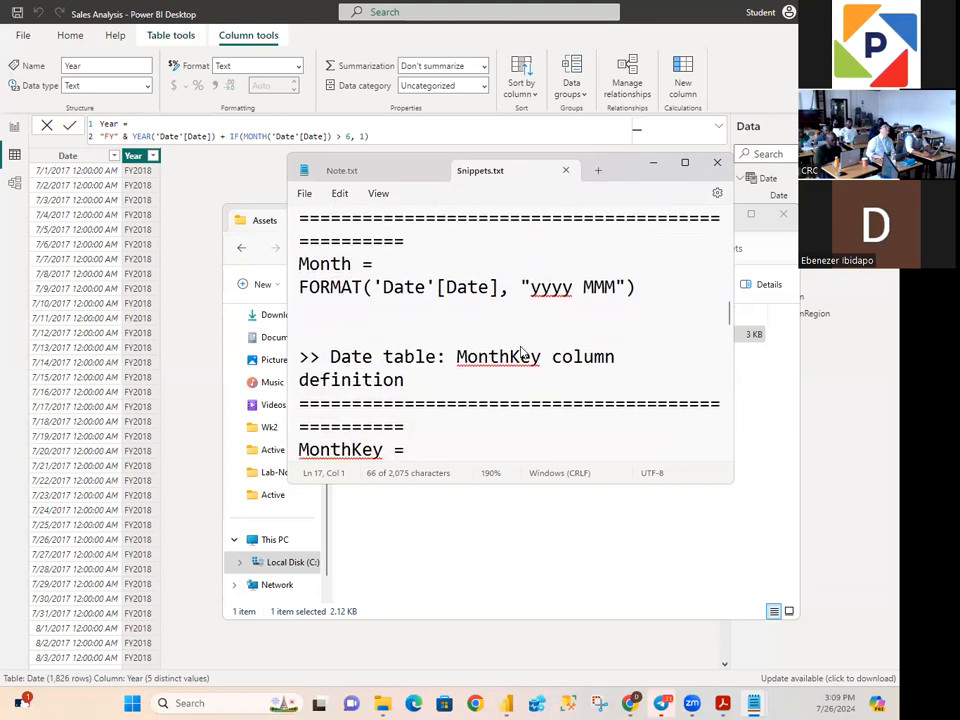
Step: Minimize Snippets.txt and the Assets folder, and bring up the unsaved Notepad note containing the Year formula
{"action": "scroll", "coordinate": [521, 350], "scroll_direction": "up", "scroll_amount": 2}
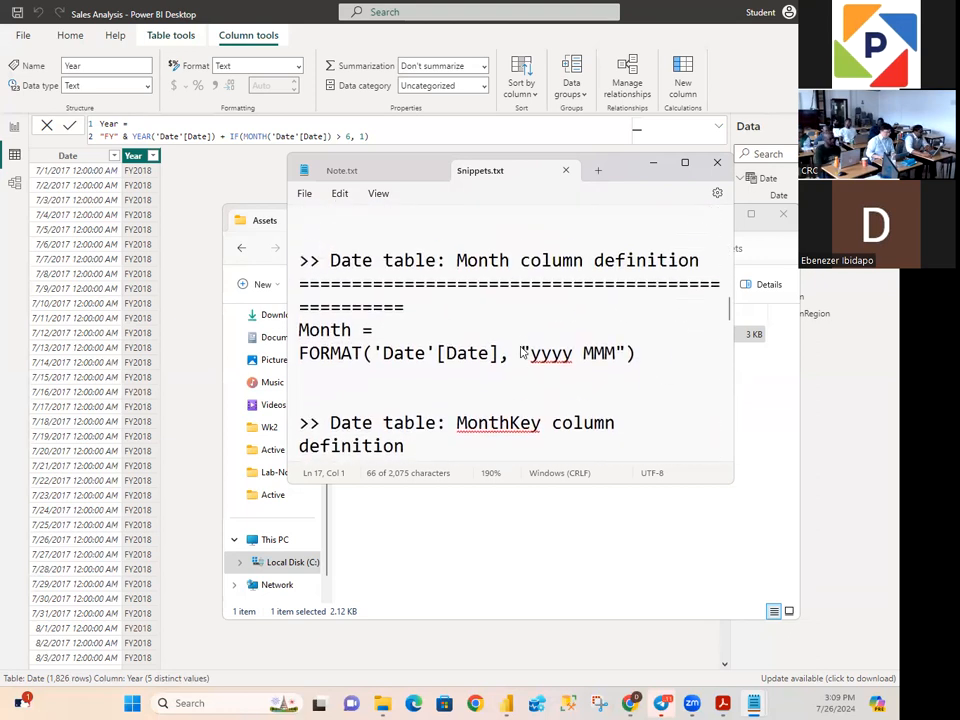
{"action": "left_click", "coordinate": [651, 162]}
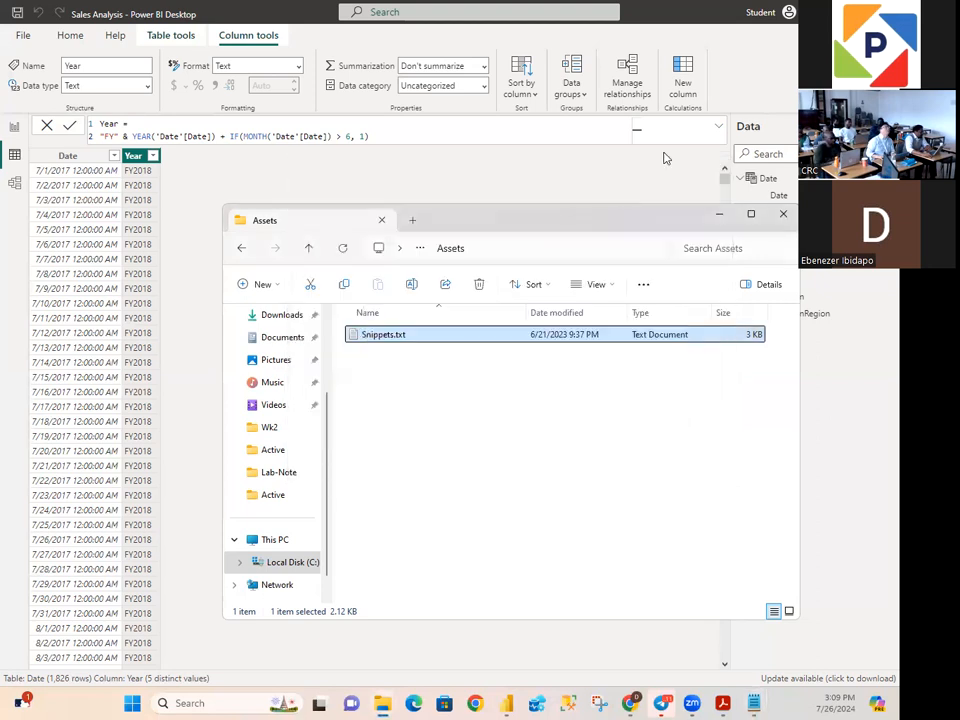
{"action": "left_click", "coordinate": [717, 219]}
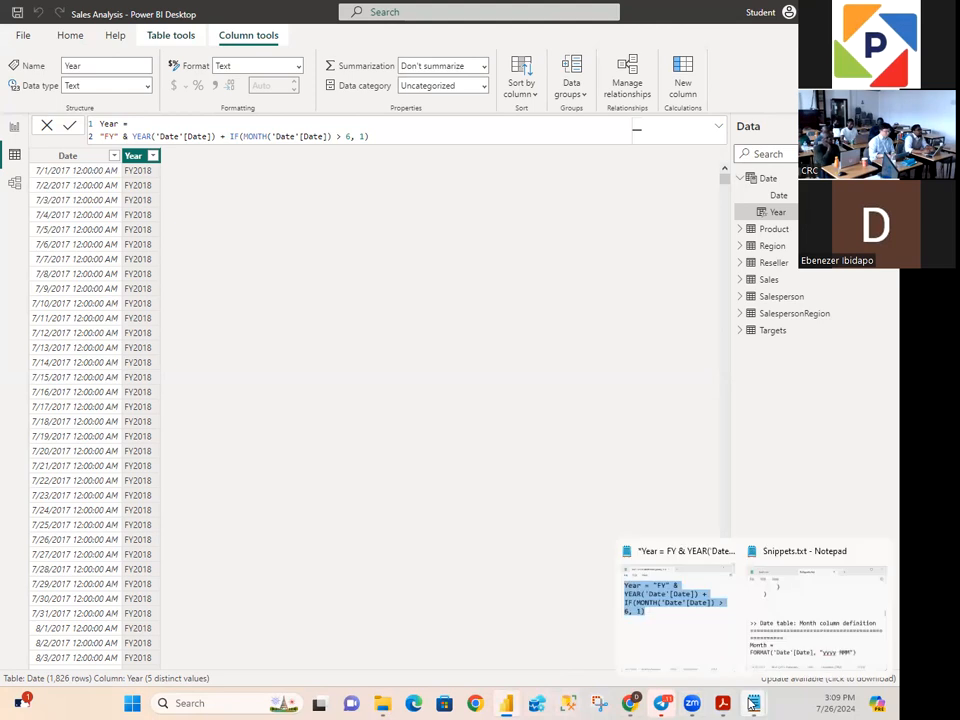
{"action": "left_click", "coordinate": [697, 631]}
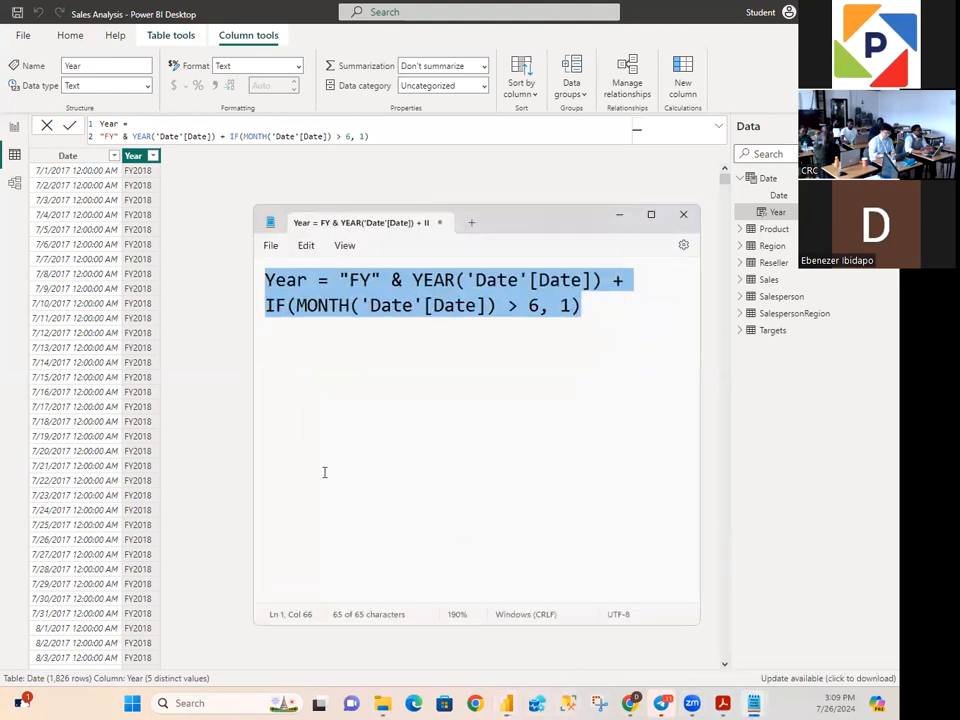
Step: Examine the Year formula's name, the "FY" prefix, the & operator and the YEAR('Date'[Date]) expression, highlighting the parts
{"action": "left_click", "coordinate": [309, 281]}
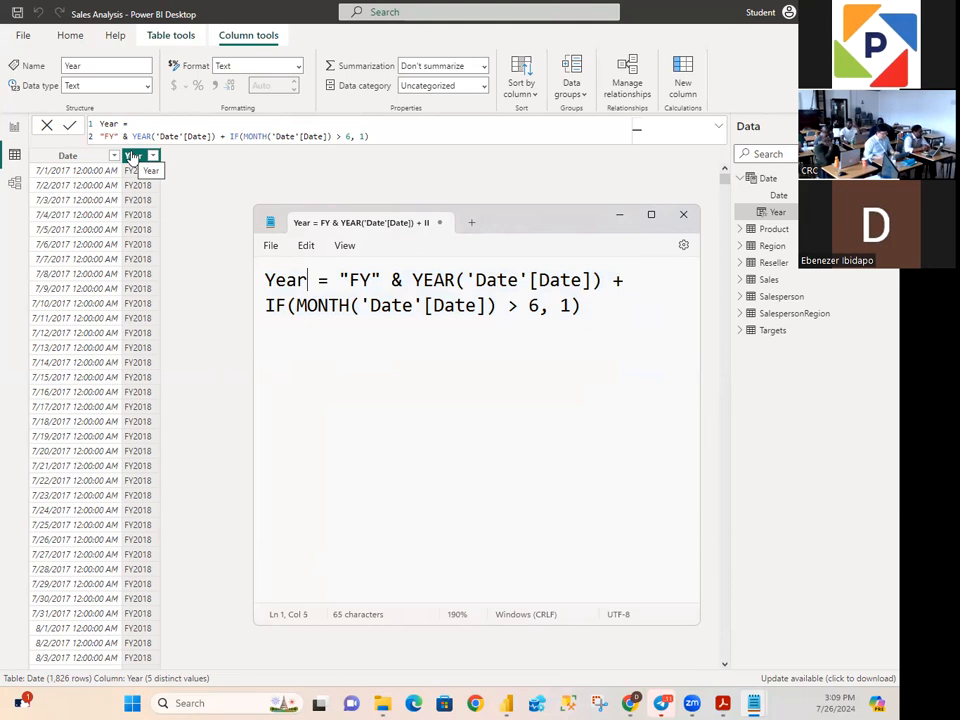
{"action": "left_click", "coordinate": [338, 281]}
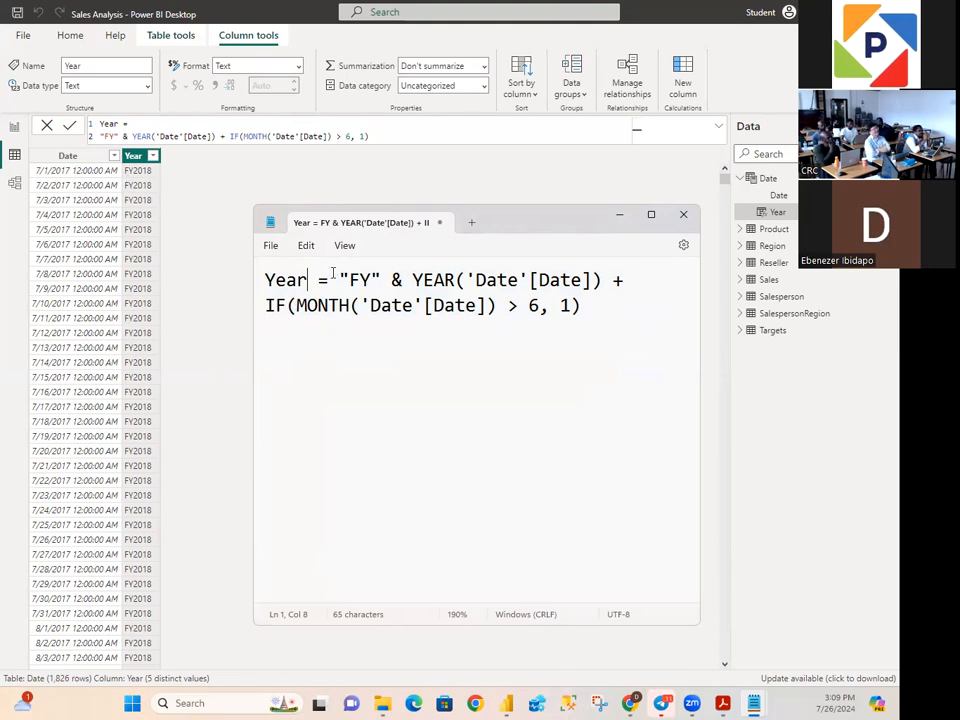
{"action": "left_click", "coordinate": [395, 280]}
{"action": "left_click_drag", "start_coordinate": [395, 280], "coordinate": [402, 282]}
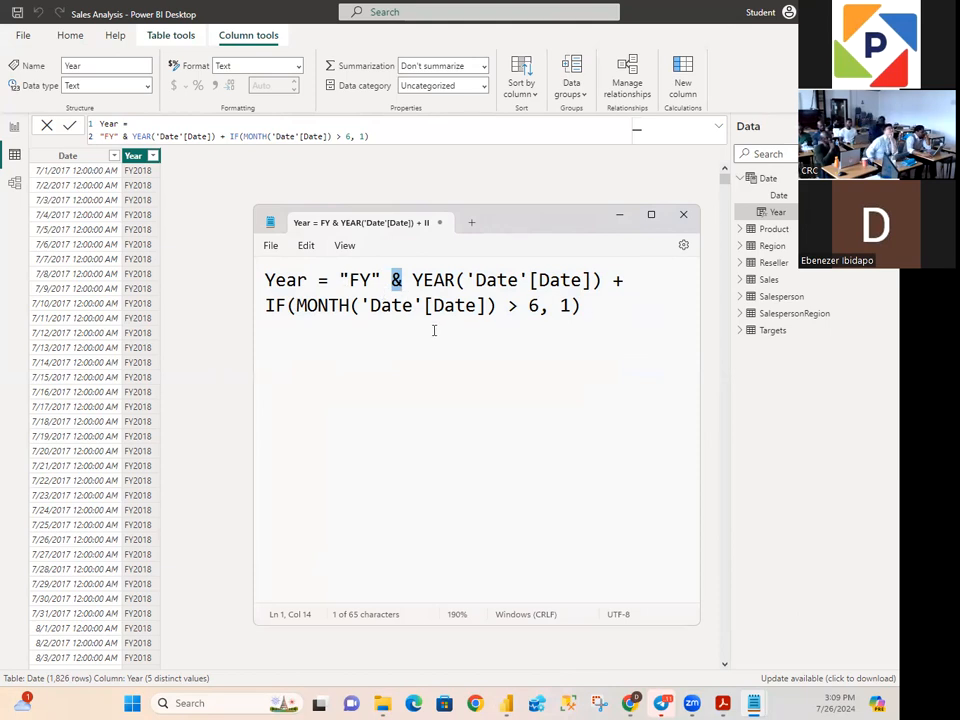
{"action": "left_click", "coordinate": [427, 280]}
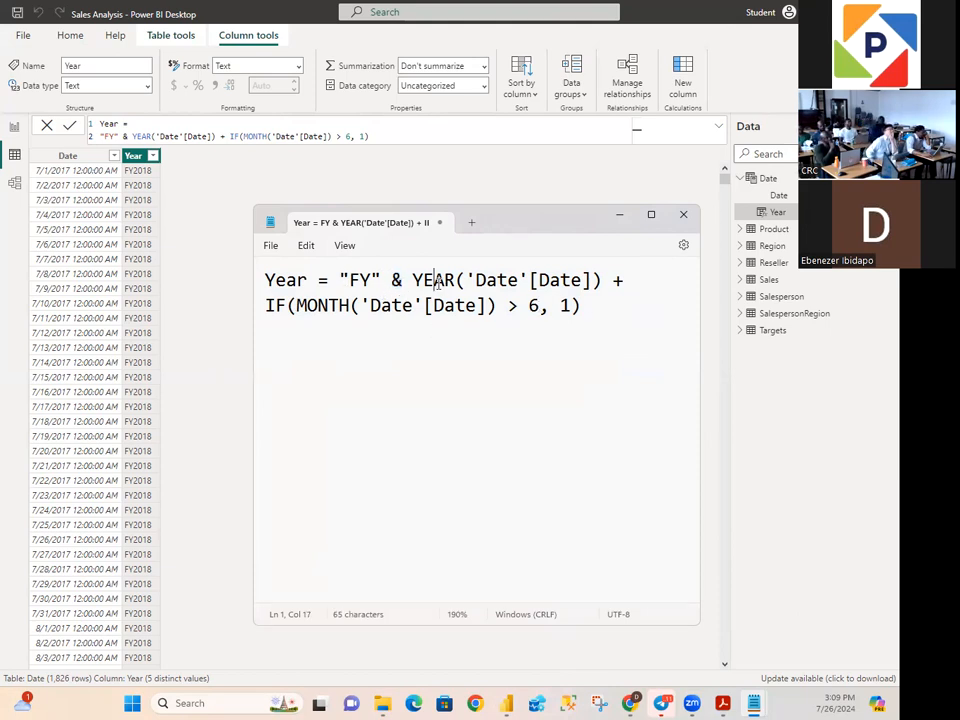
{"action": "left_click_drag", "start_coordinate": [414, 280], "coordinate": [603, 282]}
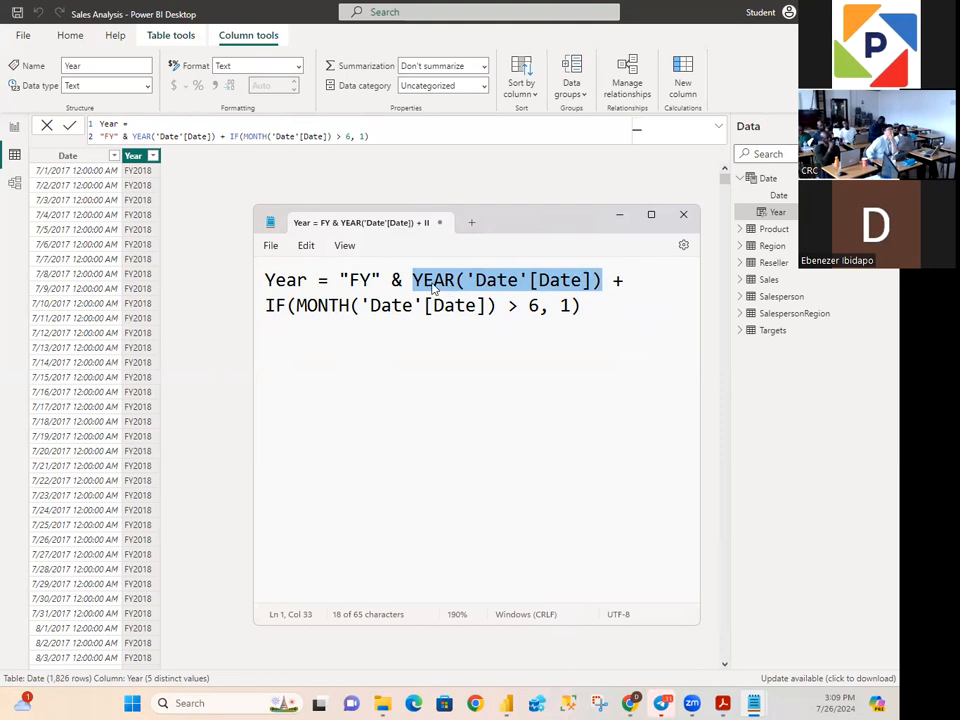
{"action": "left_click", "coordinate": [501, 281]}
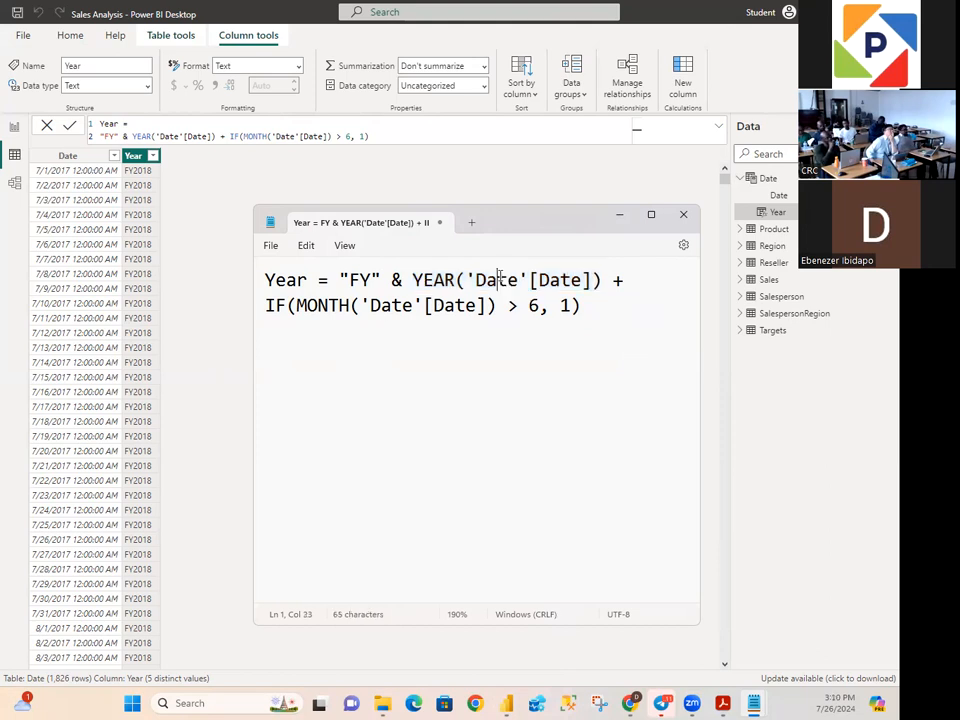
Step: Examine the YEAR function's argument by highlighting the 'Date' table reference and the [Date] column reference separately
{"action": "left_click_drag", "start_coordinate": [466, 280], "coordinate": [532, 282]}
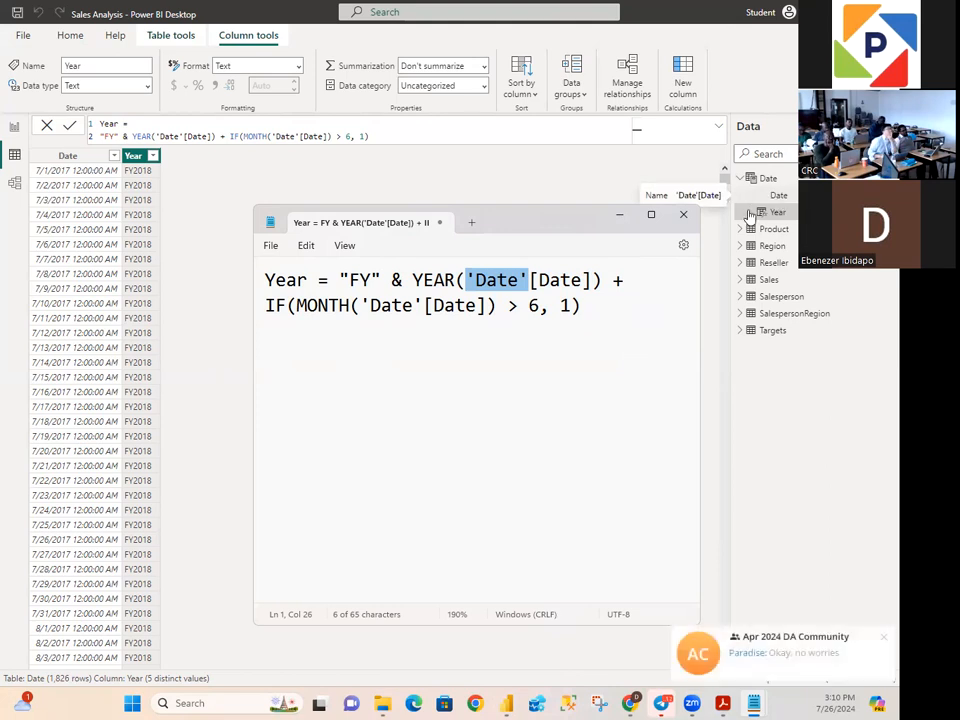
{"action": "left_click", "coordinate": [530, 280]}
{"action": "key", "text": "shift+Right"}
{"action": "key", "text": "shift+Right"}
{"action": "key", "text": "shift+Right"}
{"action": "key", "text": "shift+Right"}
{"action": "key", "text": "shift+Right"}
{"action": "key", "text": "shift+Right"}
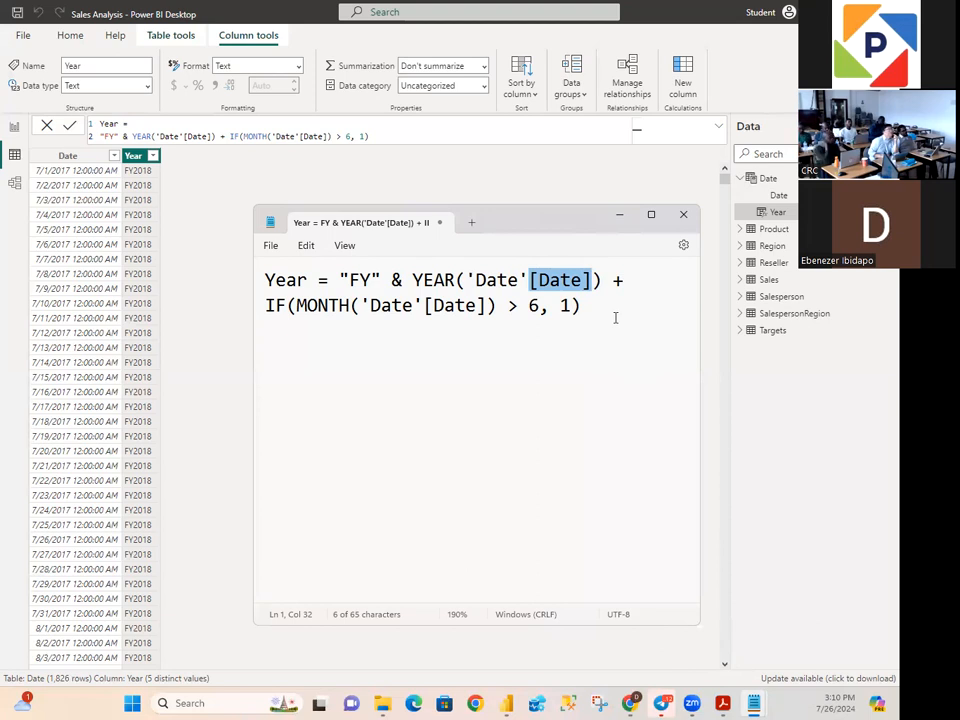
{"action": "left_click_drag", "start_coordinate": [414, 279], "coordinate": [456, 283]}
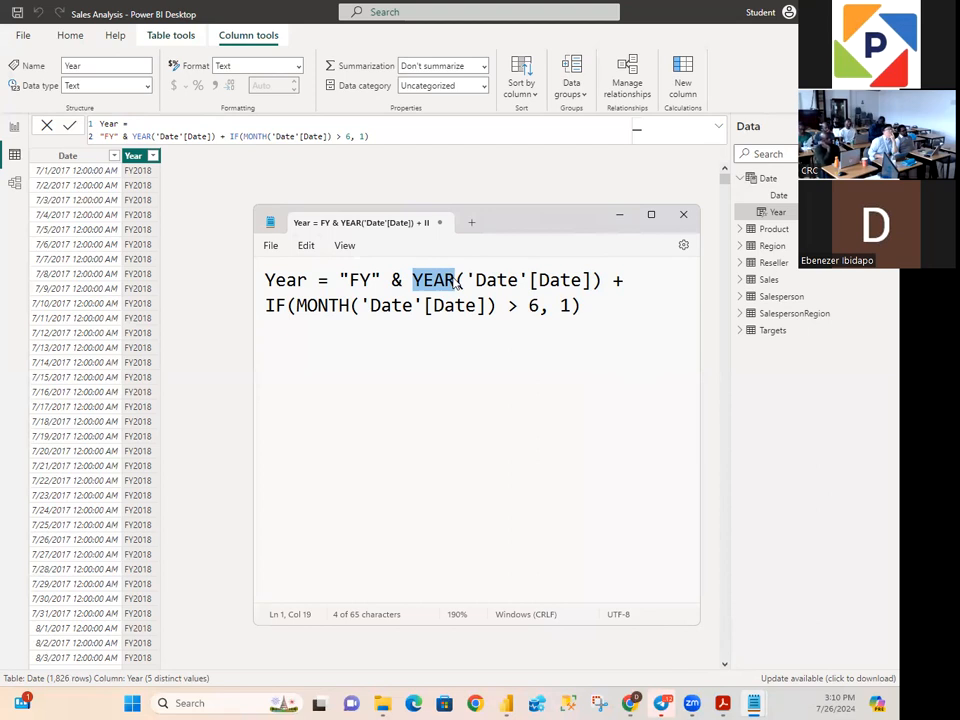
{"action": "left_click_drag", "start_coordinate": [465, 280], "coordinate": [530, 283]}
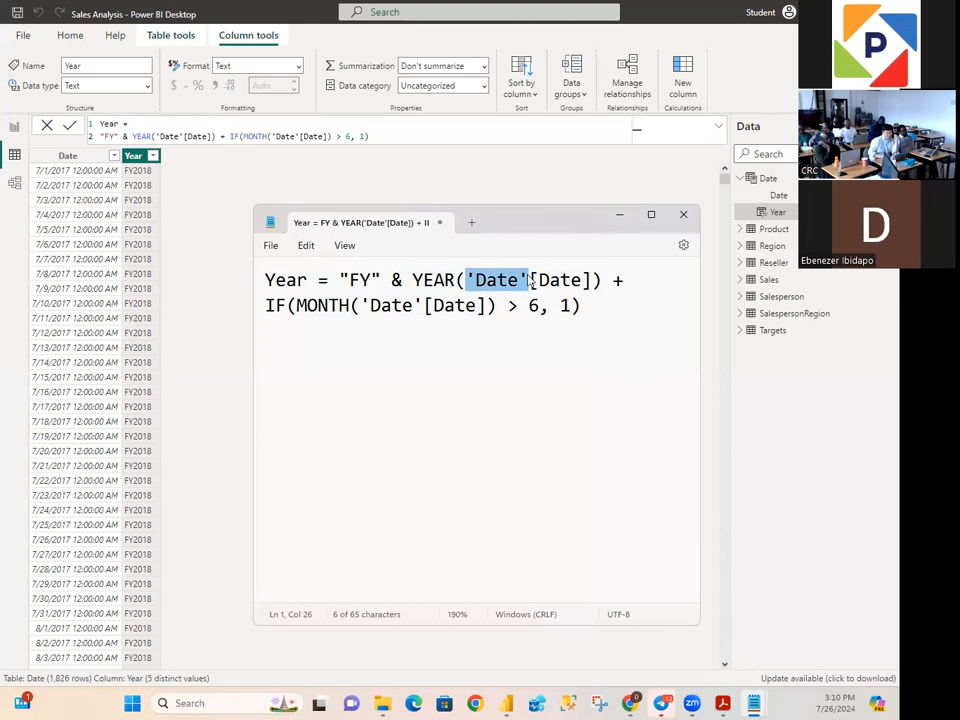
{"action": "left_click_drag", "start_coordinate": [531, 282], "coordinate": [592, 282]}
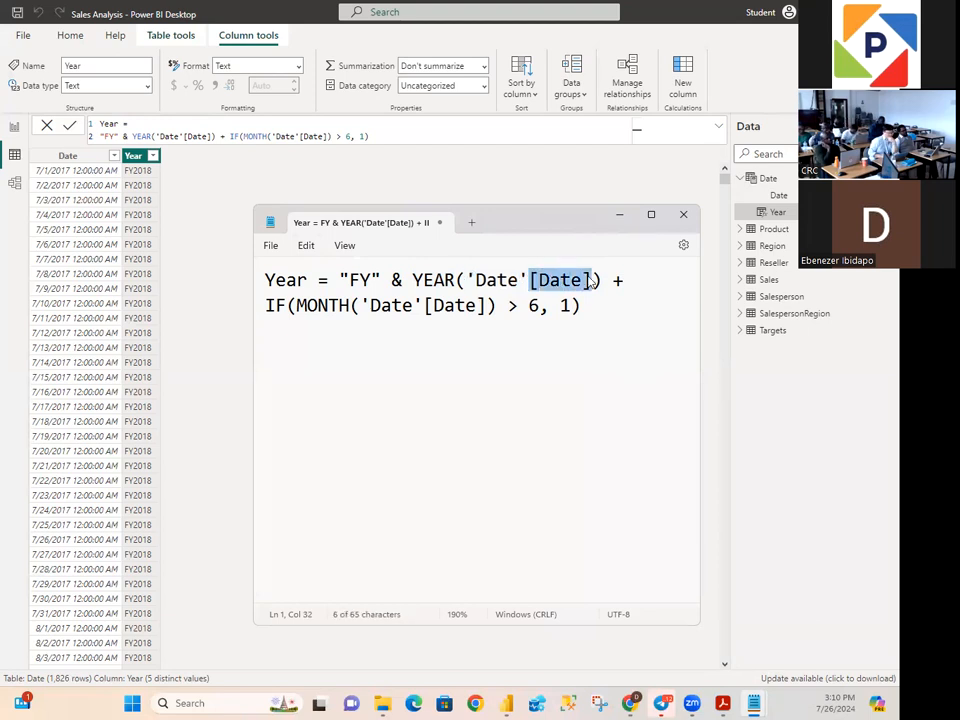
Step: Check the Date and Year columns of the Date table in Power BI and return to the Notepad formula note
{"action": "left_click", "coordinate": [67, 156]}
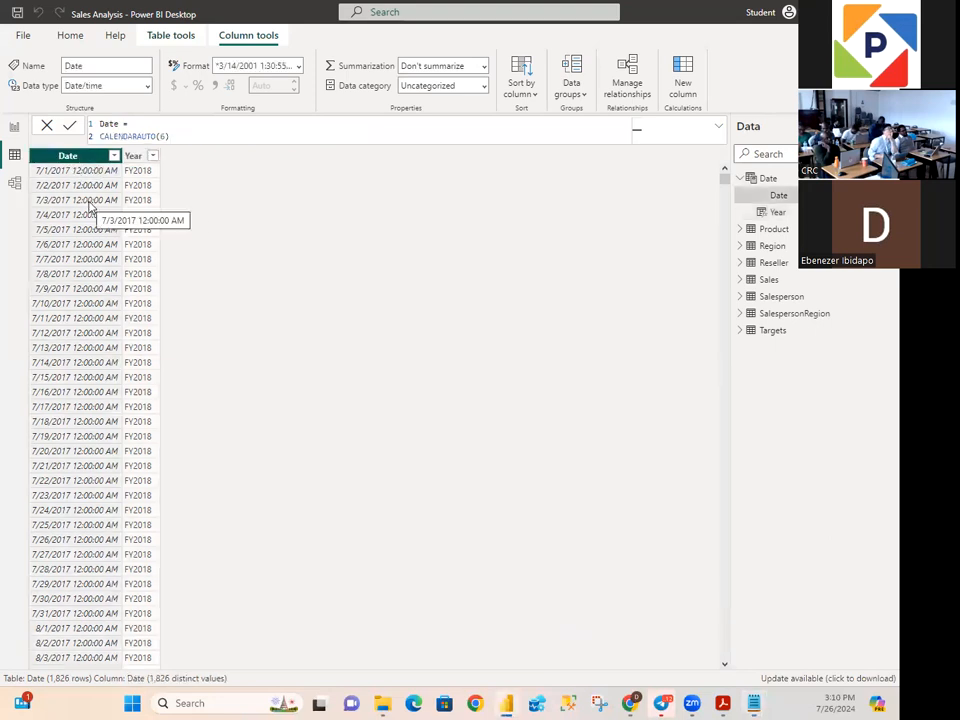
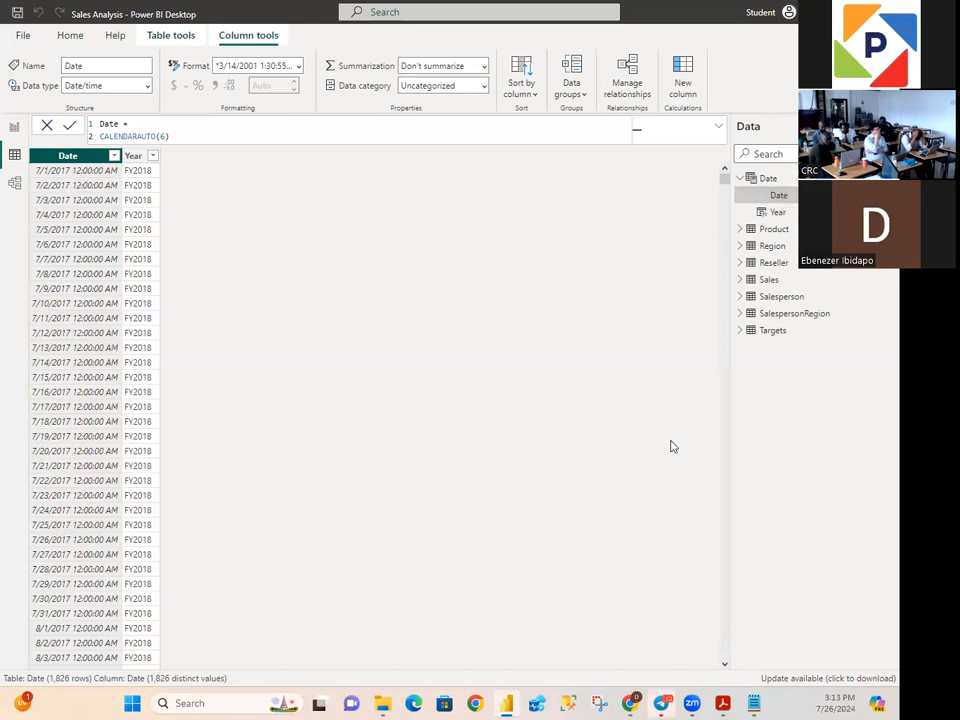
{"action": "left_click", "coordinate": [133, 157]}
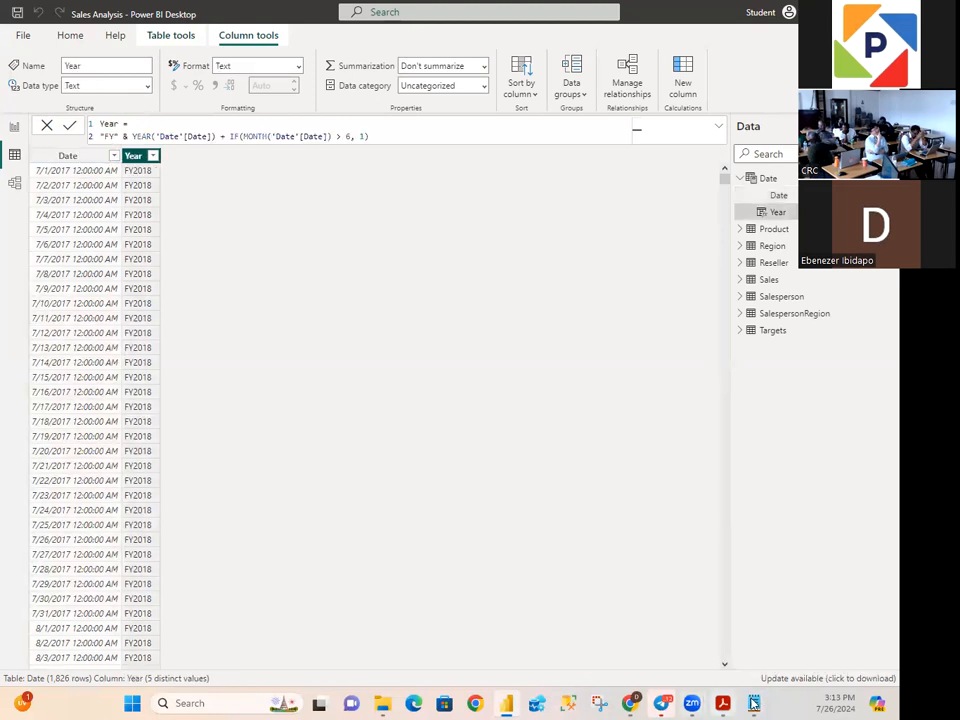
{"action": "mouse_move", "coordinate": [753, 703]}
{"action": "left_click", "coordinate": [725, 625]}
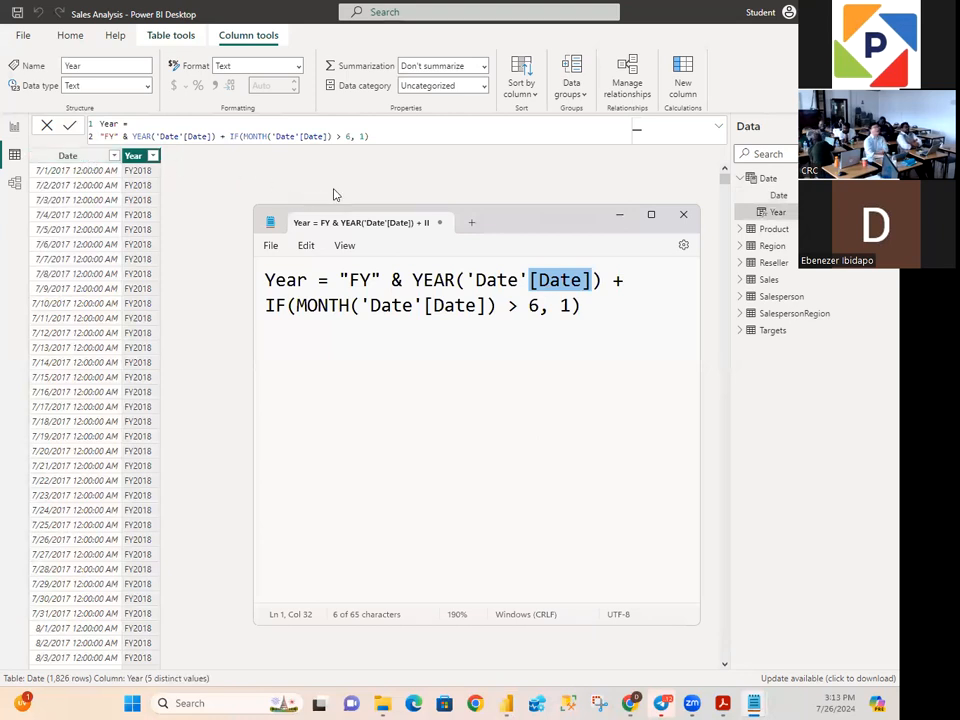
Step: Highlight the "FY" & YEAR('Date'[Date]) part of the formula and add the example year 2017 below the formula
{"action": "left_click_drag", "start_coordinate": [339, 281], "coordinate": [604, 284]}
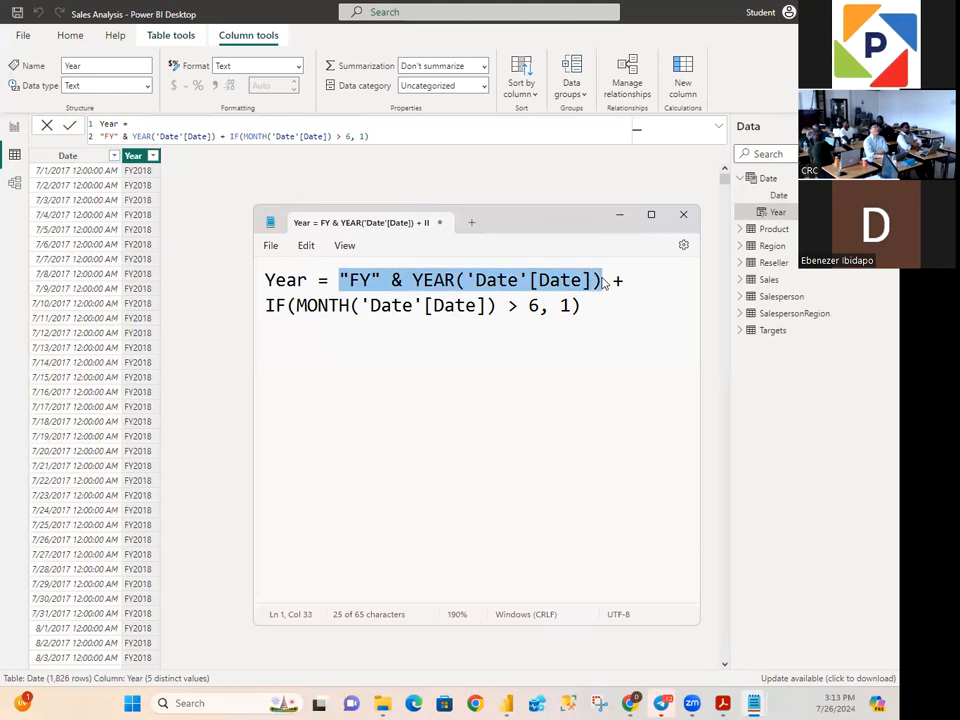
{"action": "left_click_drag", "start_coordinate": [412, 281], "coordinate": [602, 281]}
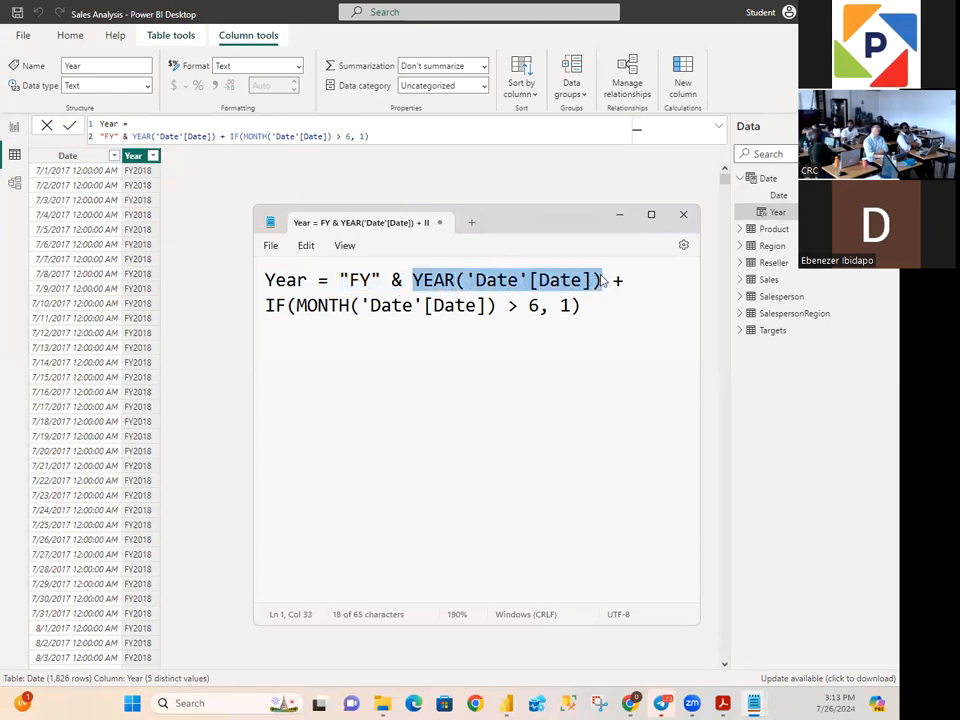
{"action": "left_click", "coordinate": [596, 317]}
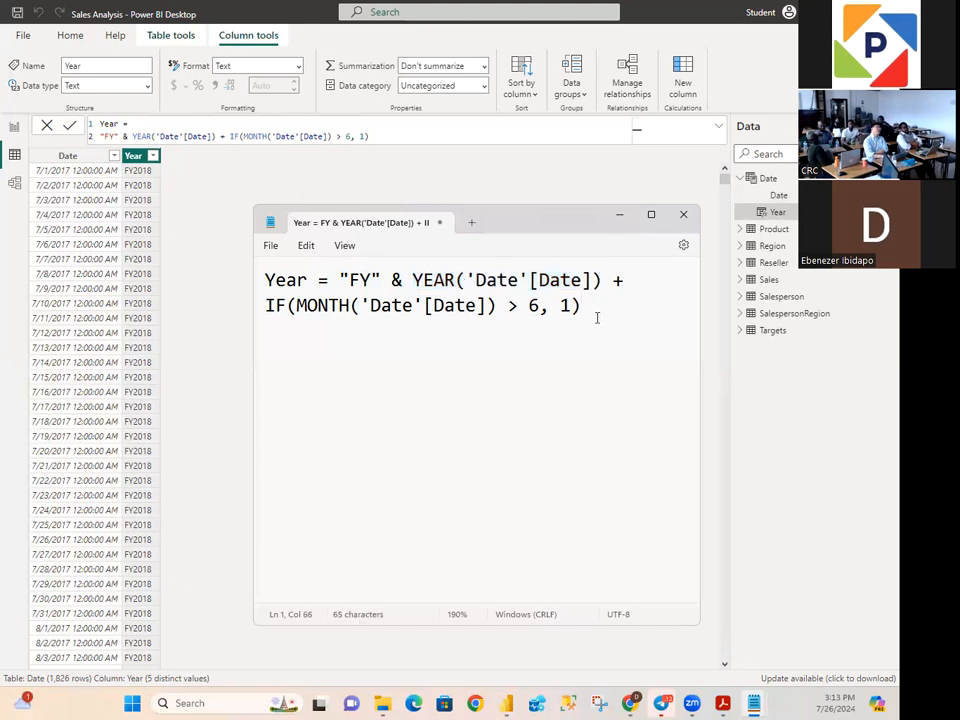
{"action": "key", "text": "Return"}
{"action": "key", "text": "Return"}
{"action": "type", "text": "2017"}
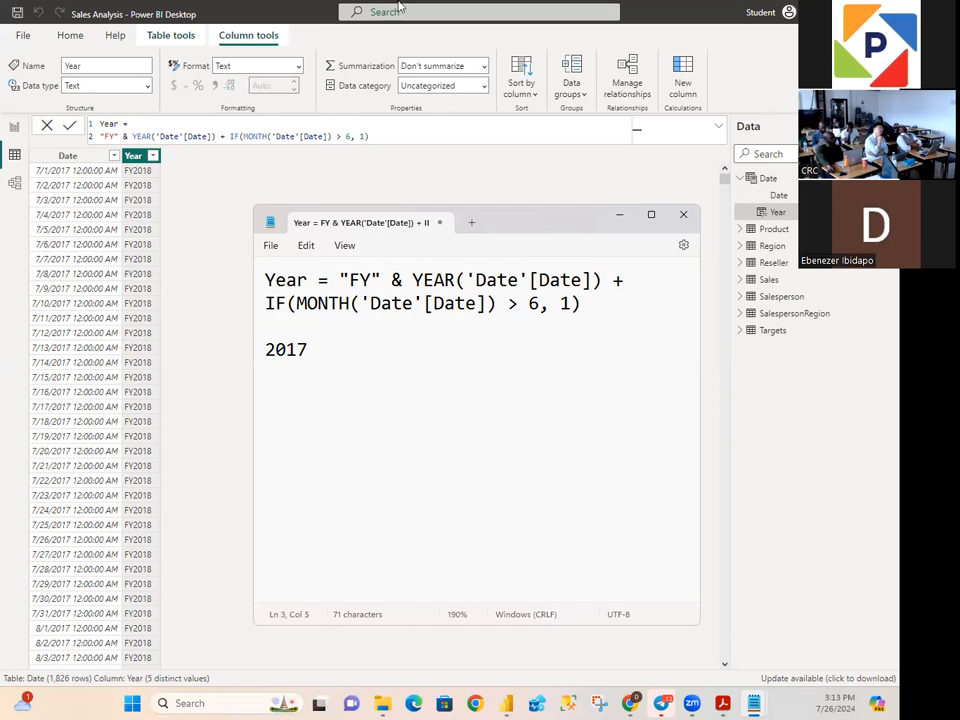
Step: Highlight MONTH and the 1 in the IF expression, and add the line "Jul, Aug, Sep 1" below 2017
{"action": "left_click_drag", "start_coordinate": [295, 303], "coordinate": [357, 310]}
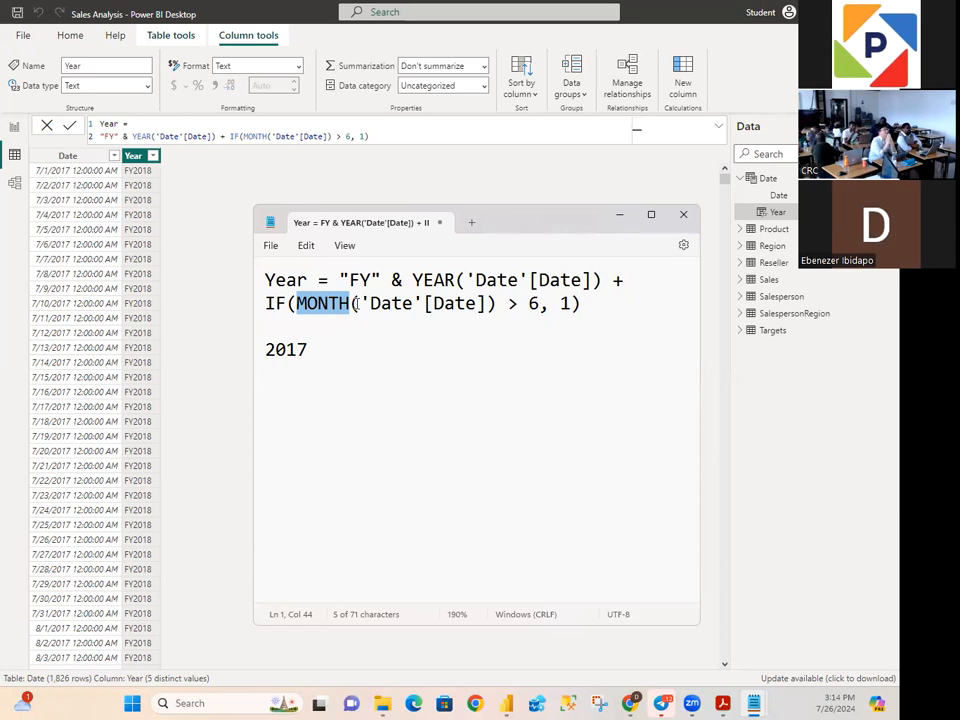
{"action": "double_click", "coordinate": [564, 304]}
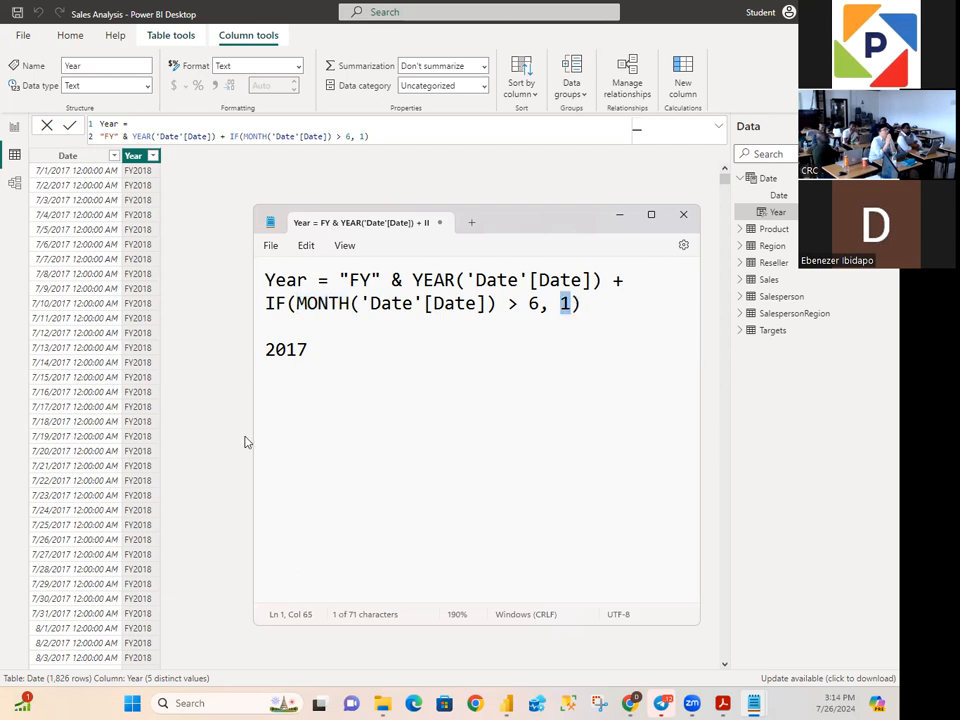
{"action": "left_click", "coordinate": [316, 368]}
{"action": "key", "text": "Return"}
{"action": "key", "text": "Return"}
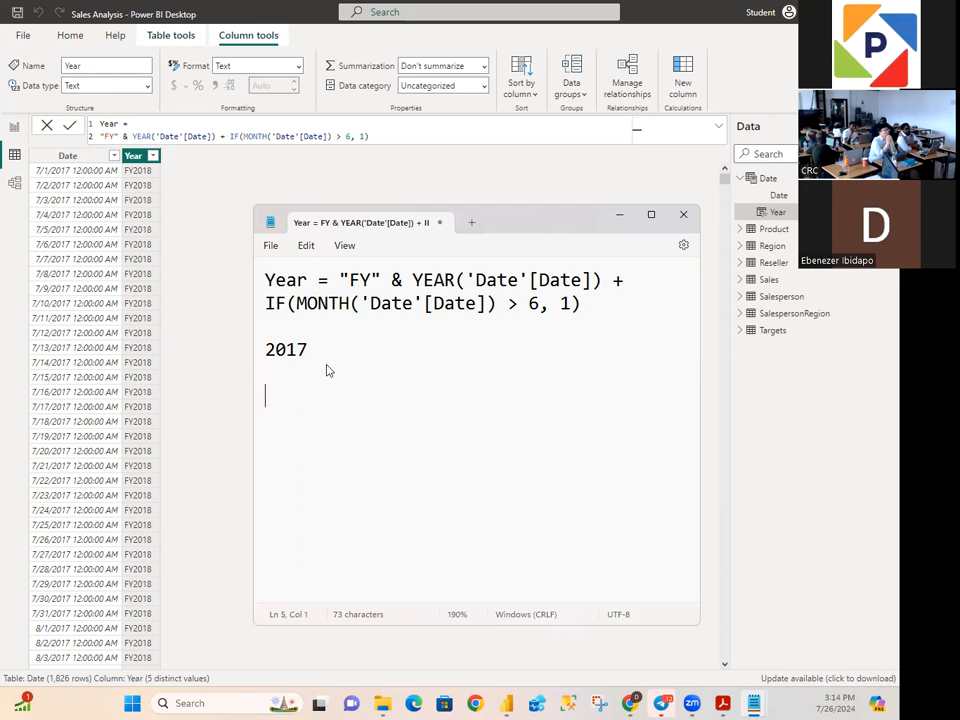
{"action": "type", "text": "Jul"}
{"action": "key", "text": "BackSpace"}
{"action": "type", "text": ", A"}
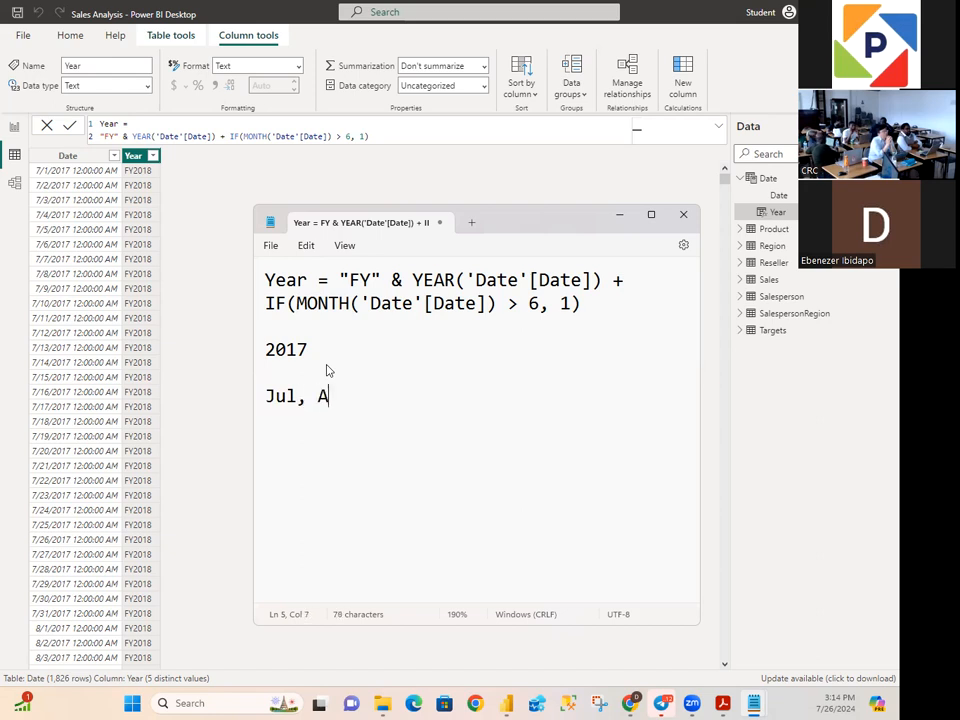
{"action": "type", "text": "ug, Se"}
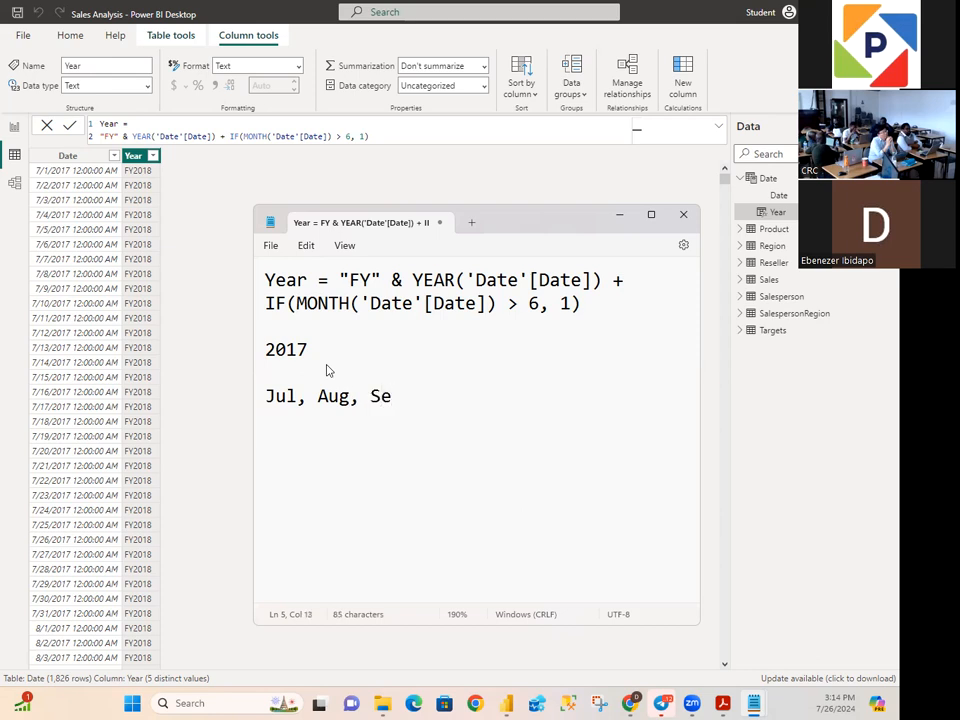
{"action": "type", "text": "p 1"}
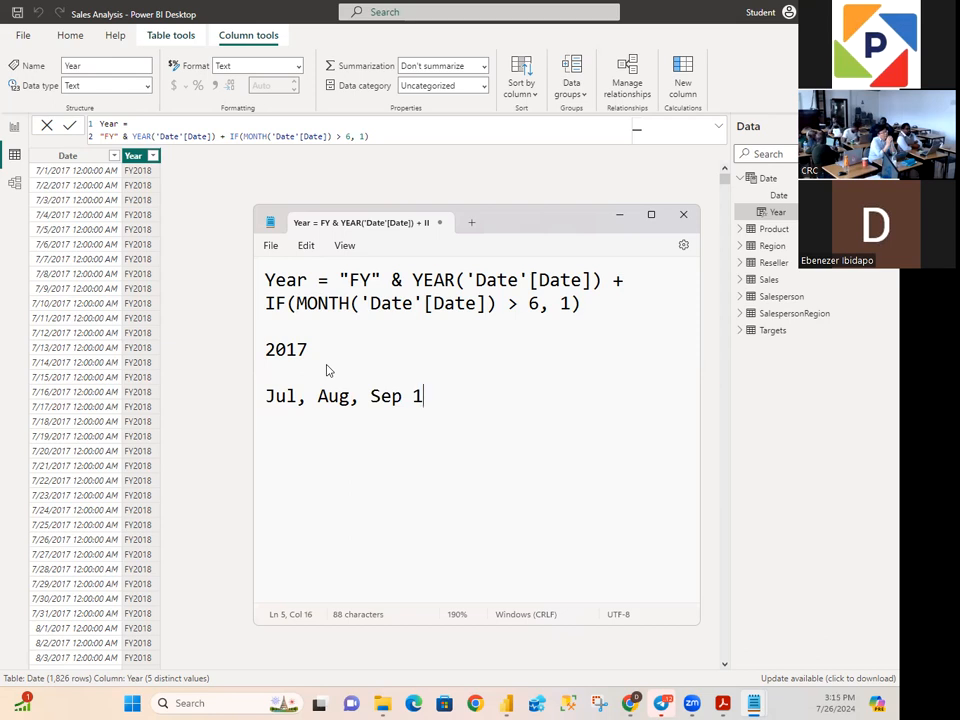
Step: Add the second fiscal quarter line "Oct, Nov, Dec 2" to the note
{"action": "key", "text": "Return"}
{"action": "type", "text": "Oct"}
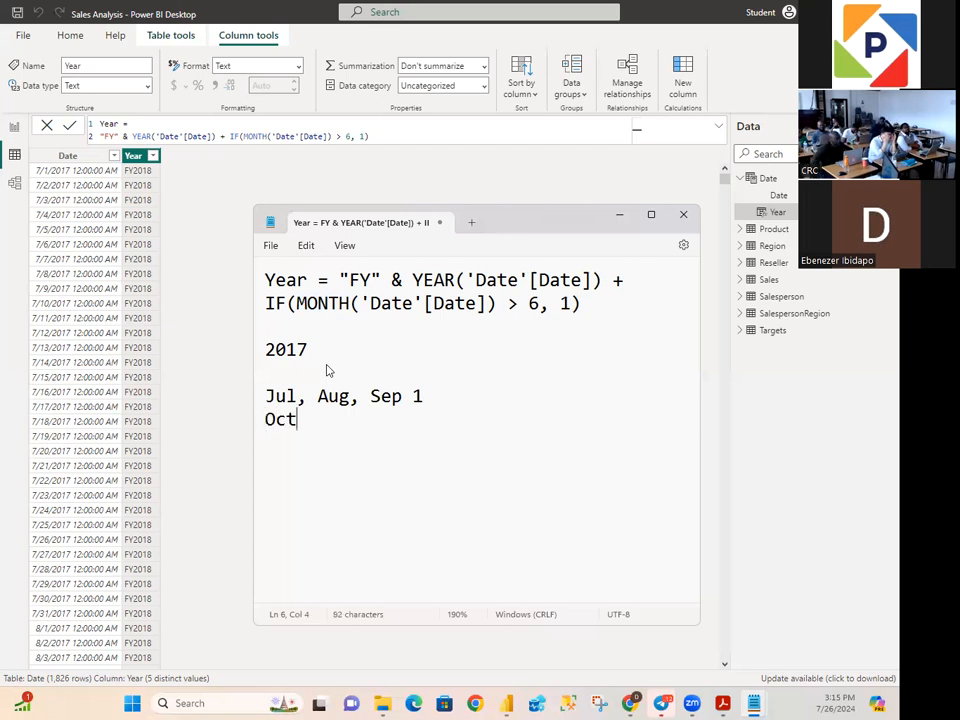
{"action": "type", "text": ", No"}
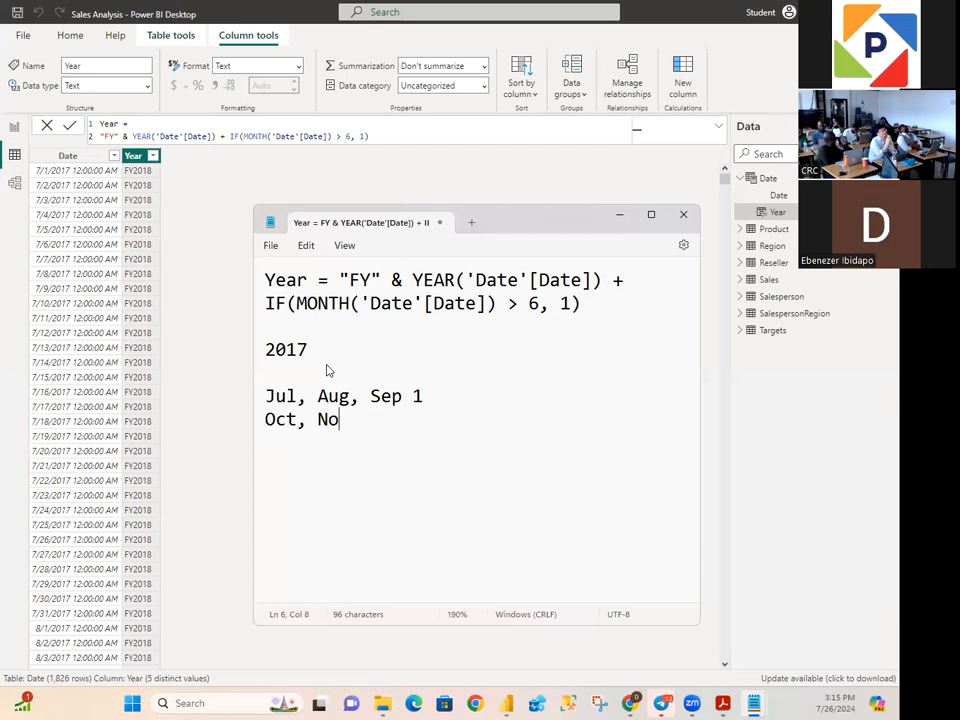
{"action": "type", "text": "v, Dec "}
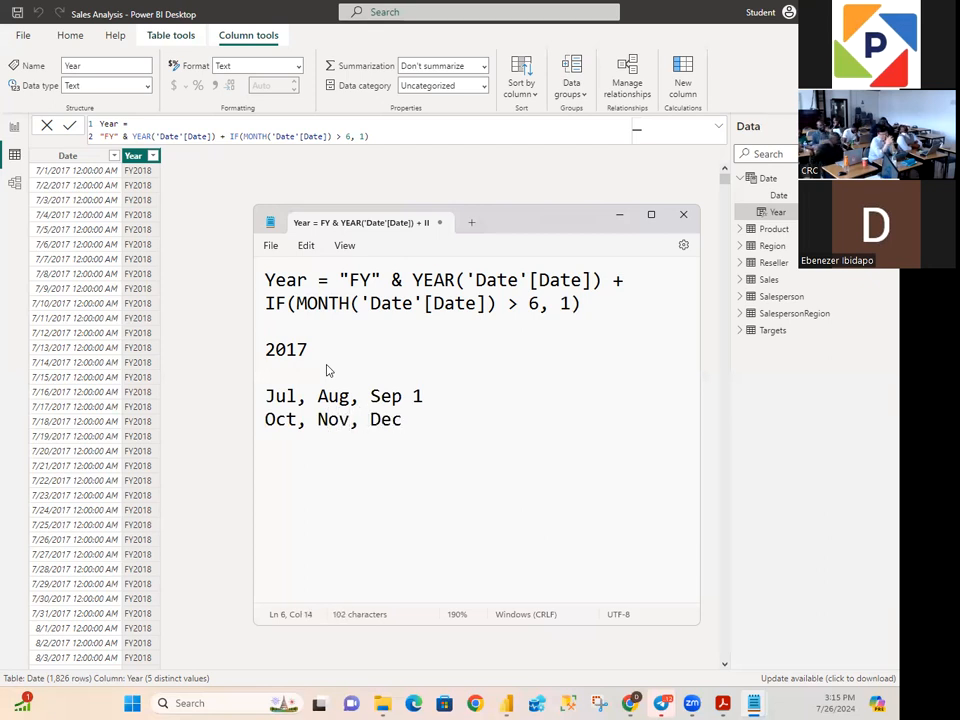
{"action": "type", "text": "2"}
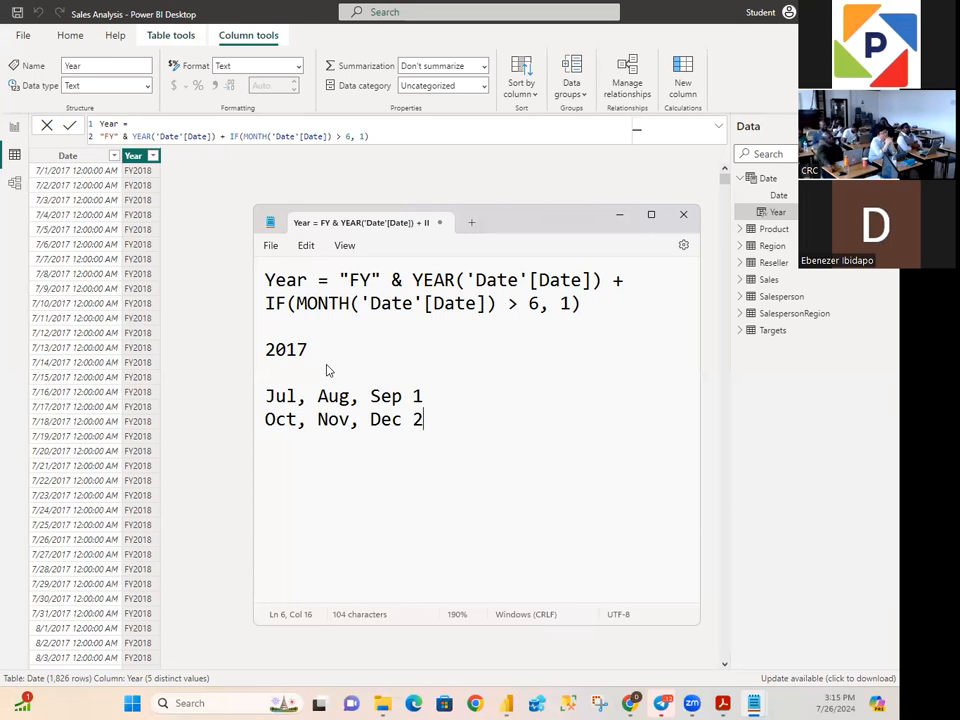
Step: Add the third fiscal quarter line "Jan, Feb, Mar 3" to the note
{"action": "key", "text": "Return"}
{"action": "type", "text": "Jan"}
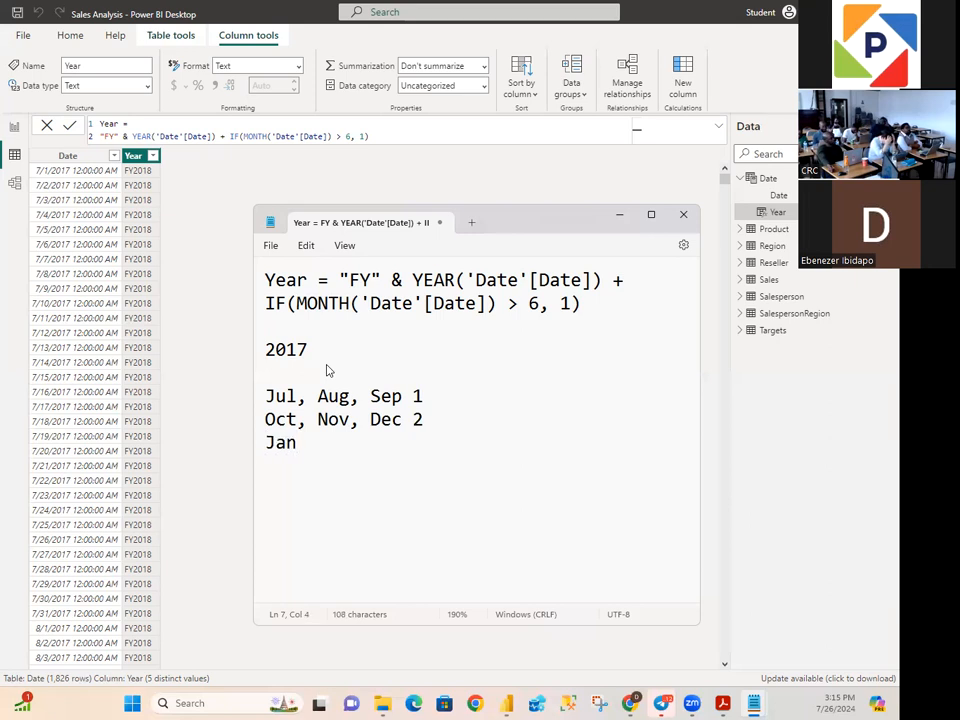
{"action": "type", "text": ", Fe"}
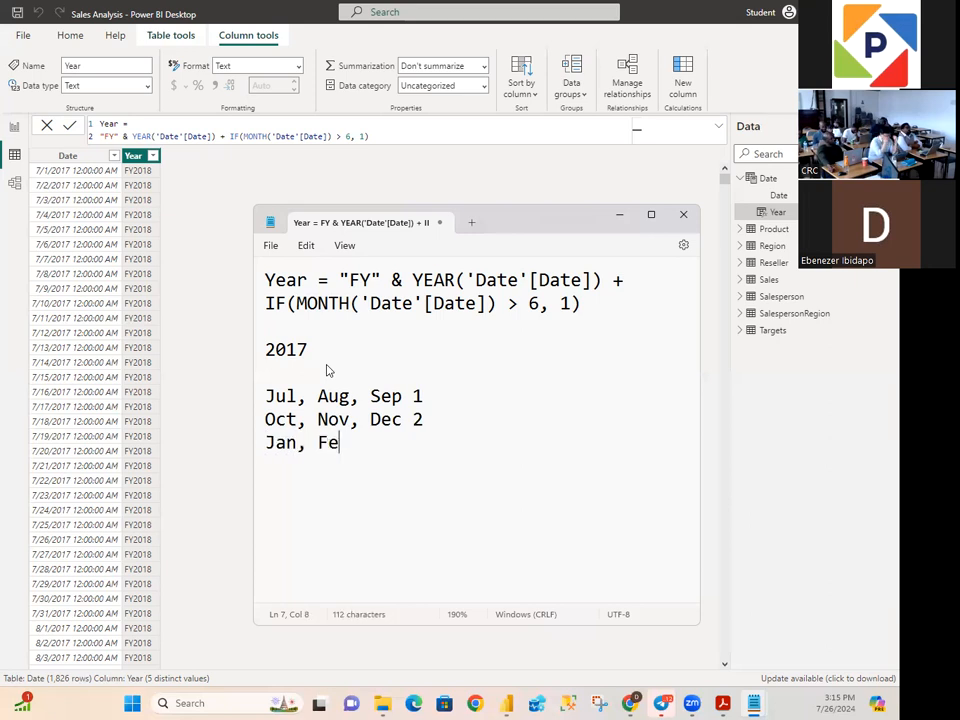
{"action": "type", "text": "b, Mar"}
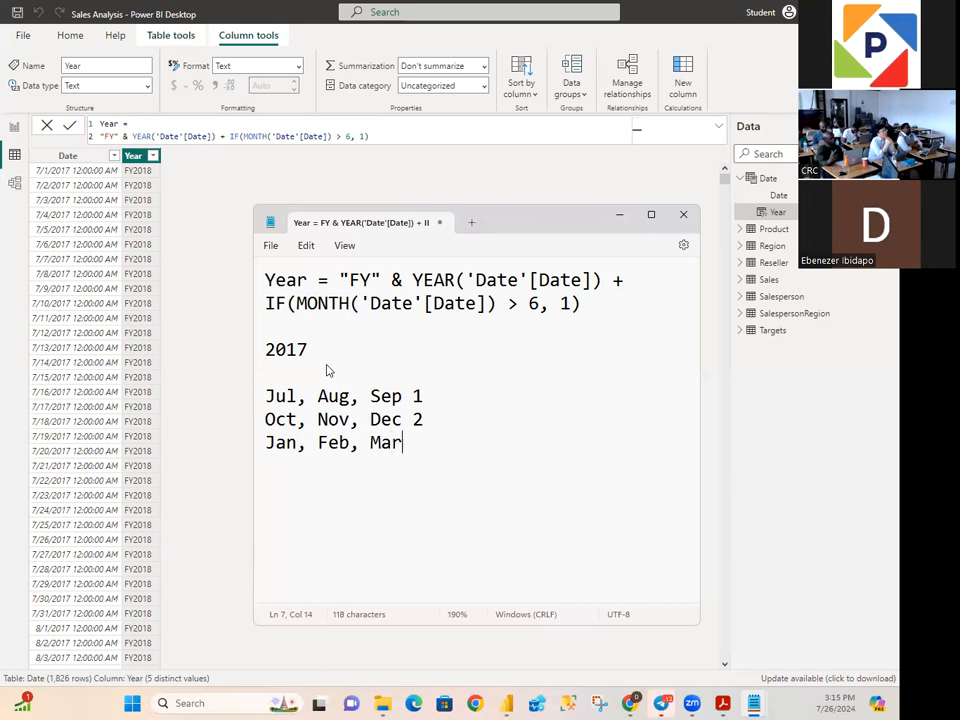
{"action": "type", "text": " 3"}
{"action": "key", "text": "Return"}
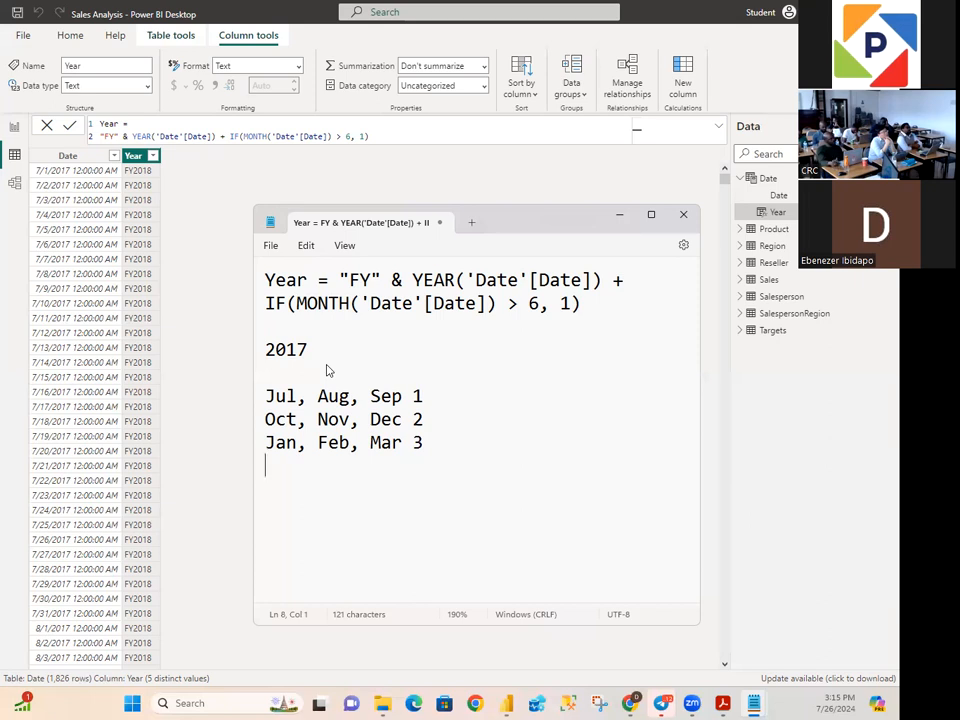
Step: Add the fourth fiscal quarter line "Apr, May, Jun 4" to the note
{"action": "type", "text": "Apr"}
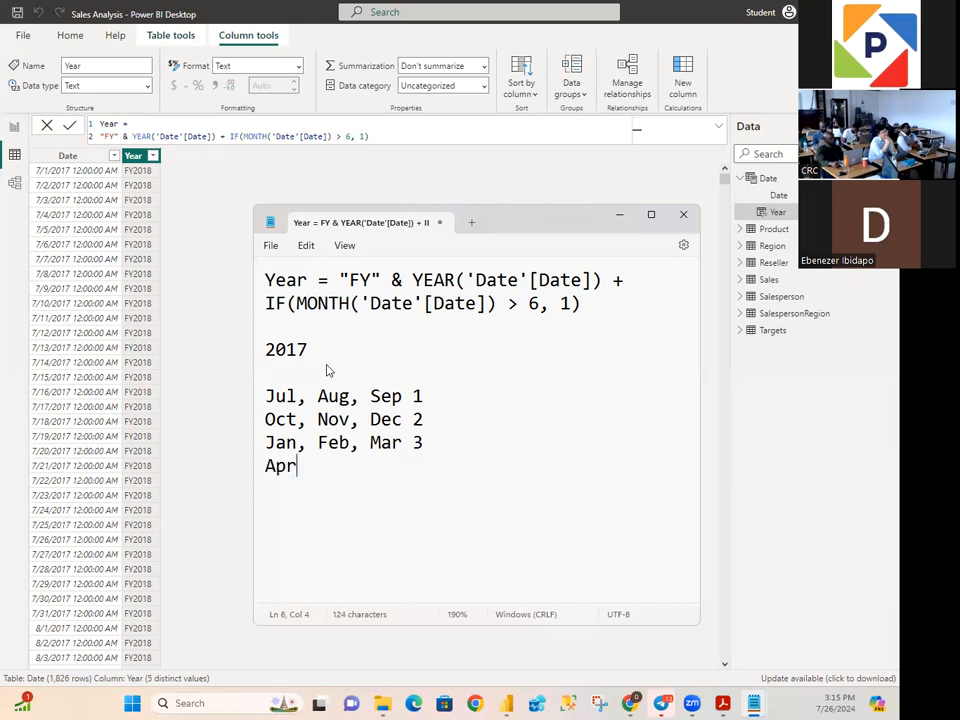
{"action": "type", "text": ", May, Jun "}
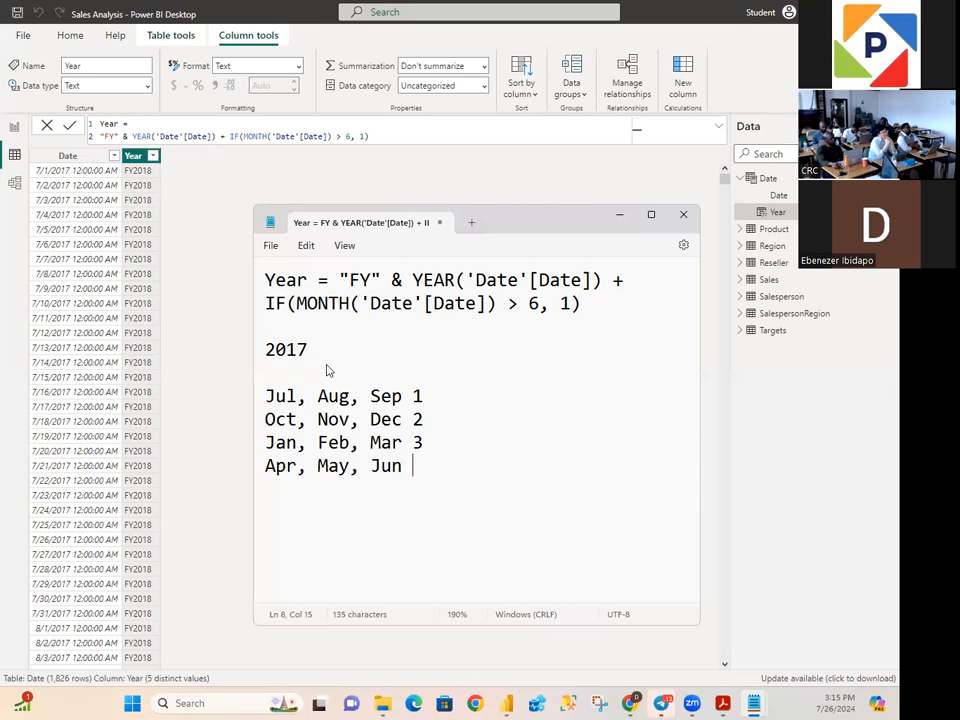
{"action": "type", "text": "4"}
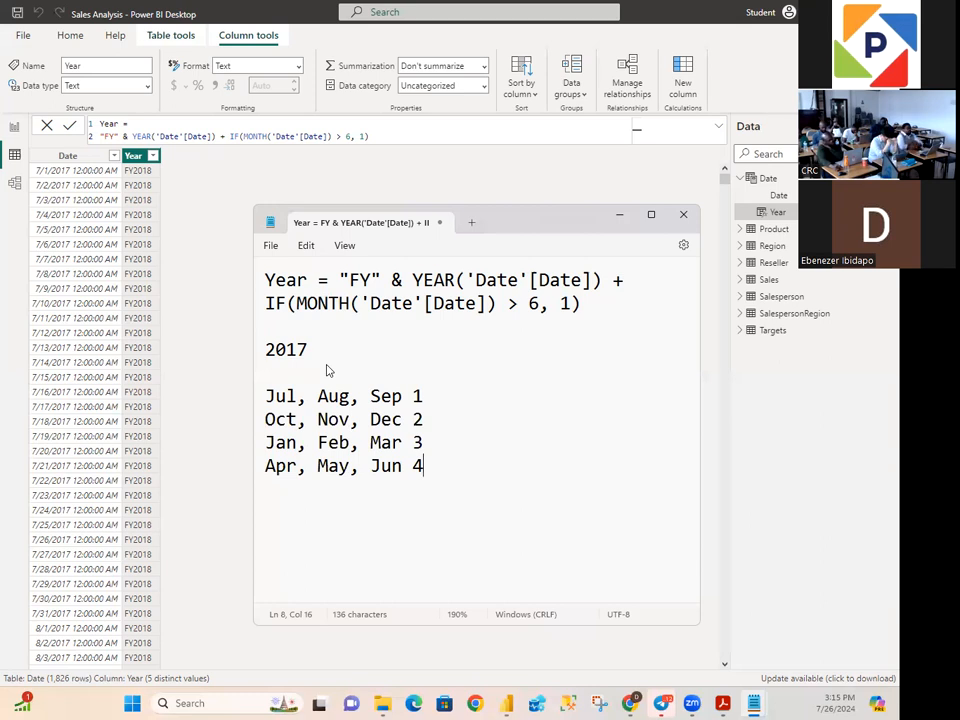
Step: Highlight the IF(MONTH('Date'[Date]) > 6 condition in the formula, followed by the example year 2017
{"action": "left_click_drag", "start_coordinate": [266, 303], "coordinate": [541, 306]}
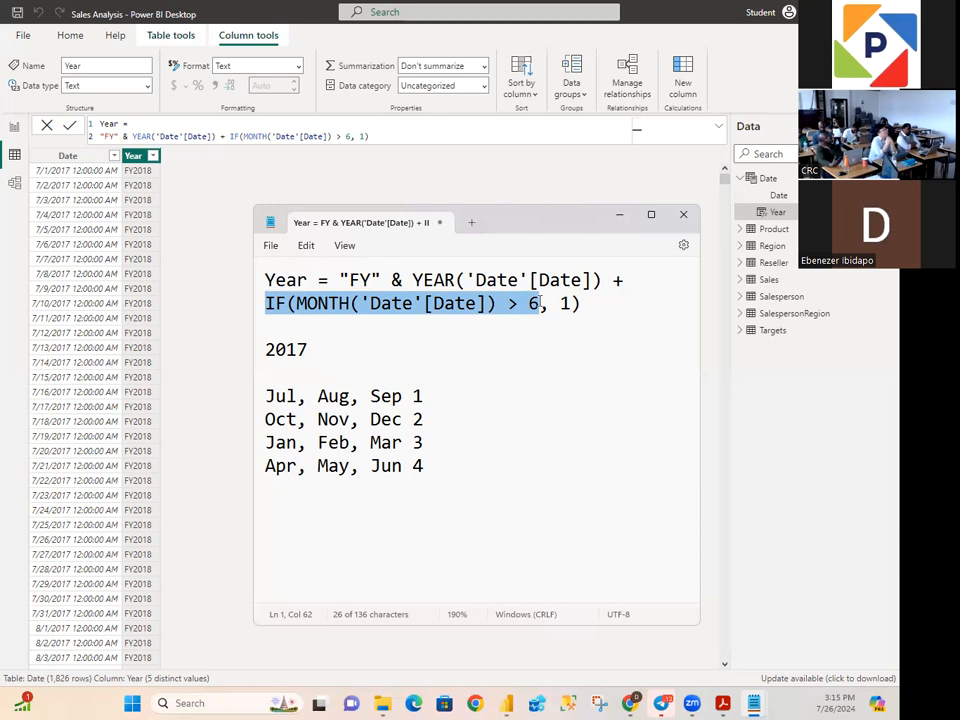
{"action": "left_click", "coordinate": [372, 330]}
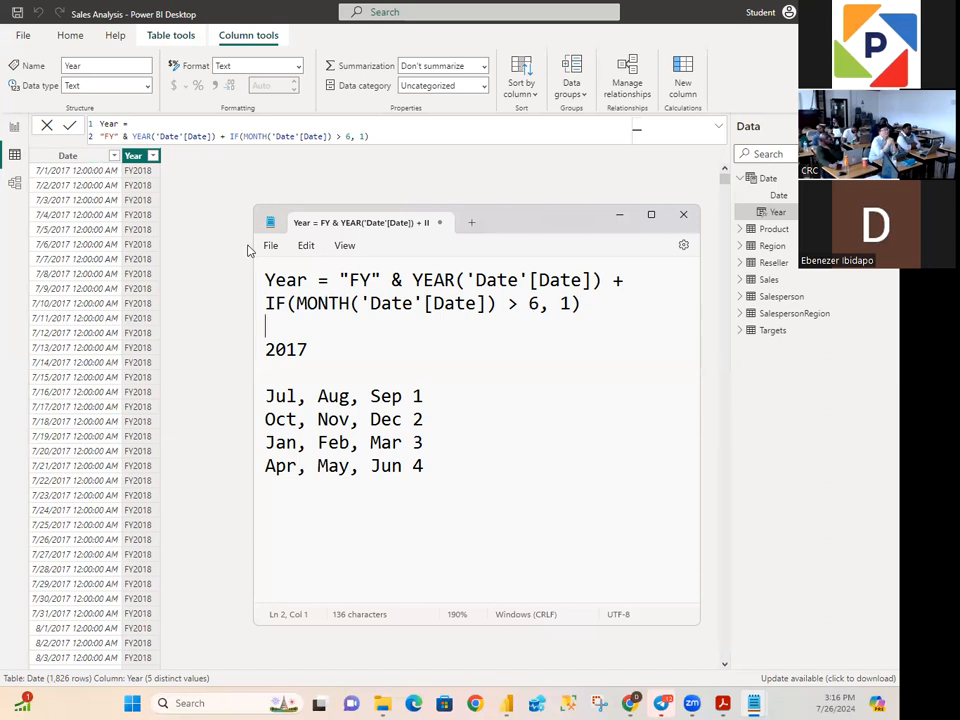
{"action": "left_click_drag", "start_coordinate": [310, 349], "coordinate": [268, 347]}
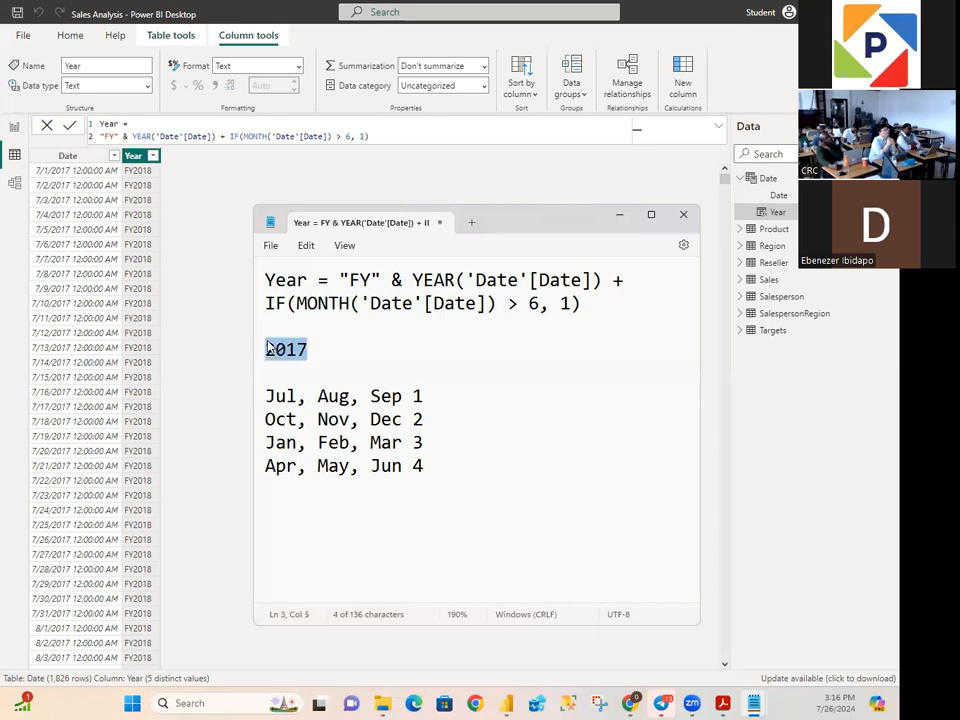
Step: Push the quarter list out of view with blank lines and add "2017 + 1" beside the example year 2017
{"action": "left_click", "coordinate": [351, 347]}
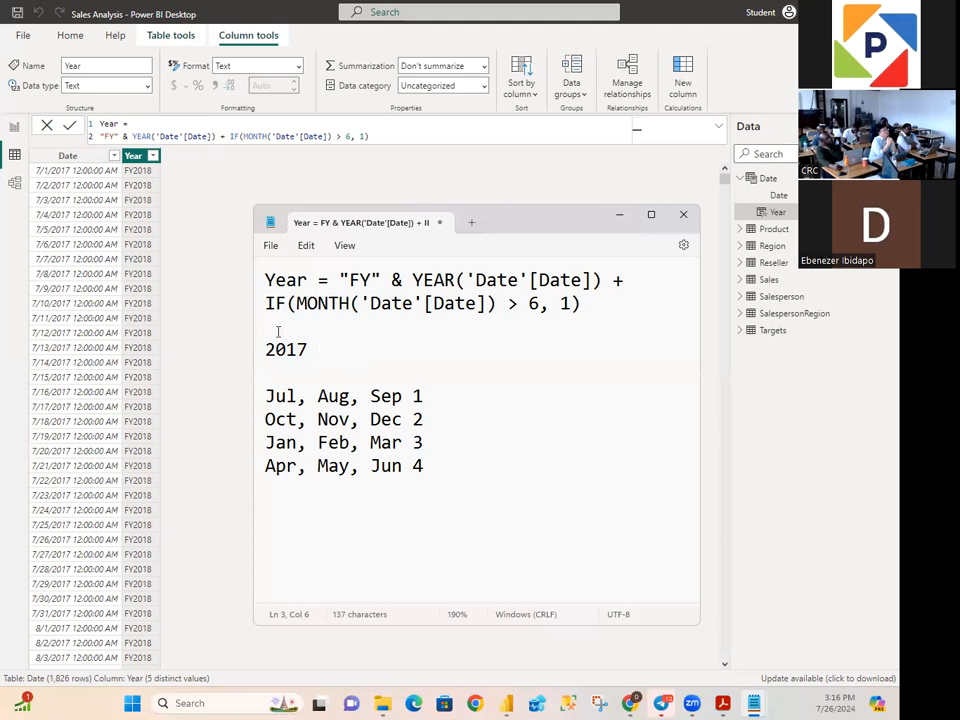
{"action": "key", "text": "Return"}
{"action": "key", "text": "Return"}
{"action": "key", "text": "Return"}
{"action": "key", "text": "Return"}
{"action": "key", "text": "Return"}
{"action": "key", "text": "Return"}
{"action": "key", "text": "Return"}
{"action": "key", "text": "Return"}
{"action": "key", "text": "Return"}
{"action": "key", "text": "Return"}
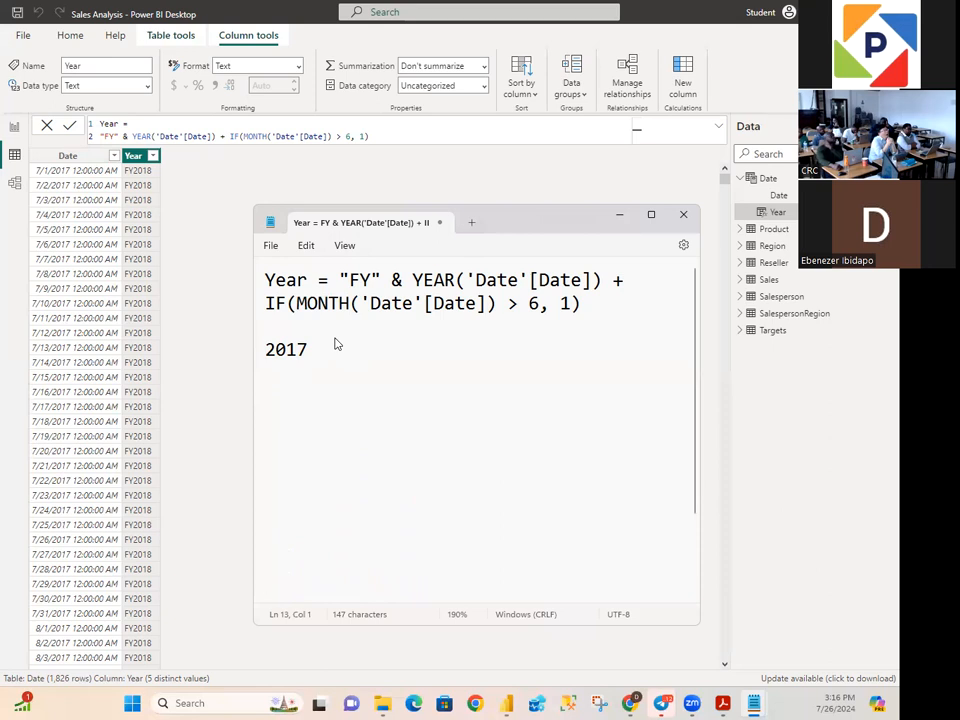
{"action": "left_click", "coordinate": [318, 346]}
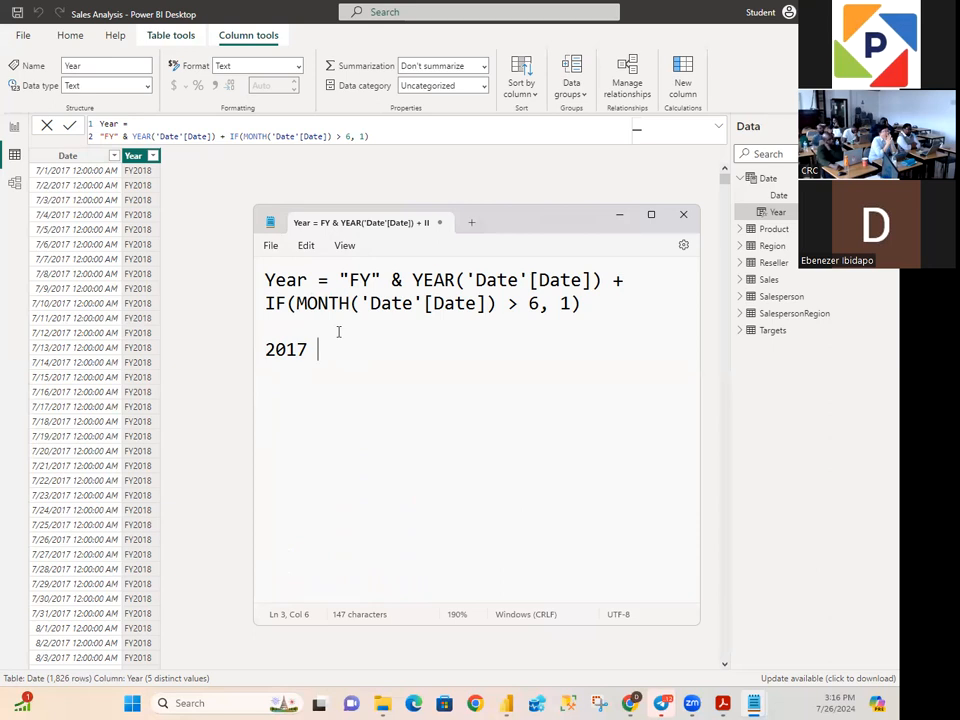
{"action": "type", "text": "2017 + 1"}
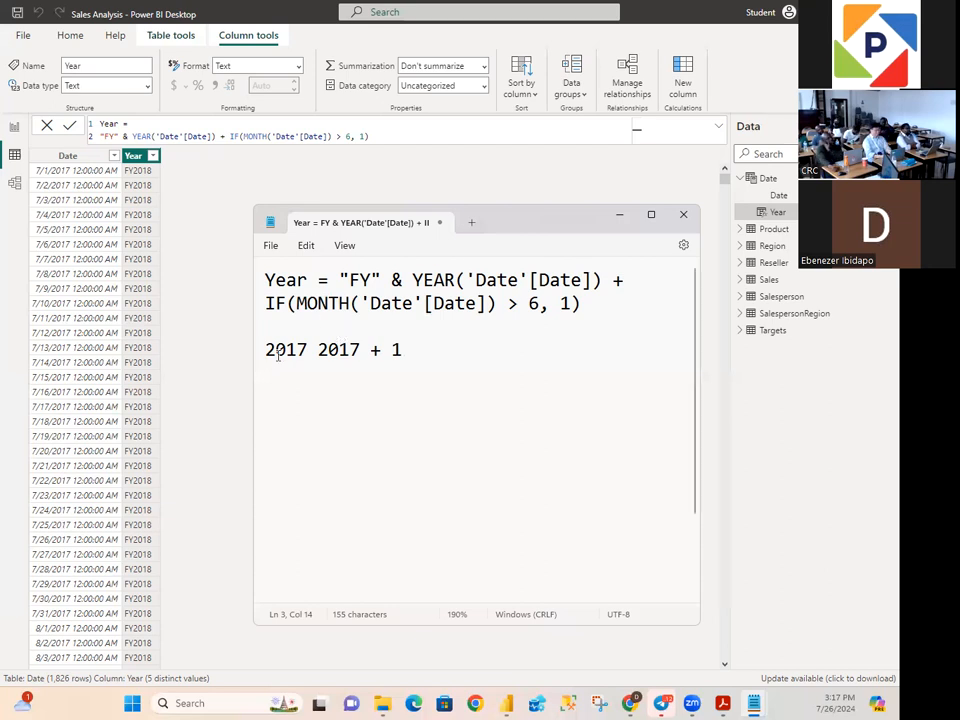
Step: Compare the Date and Year columns of the Date table in Power BI from July 2017 through July 2018, and select the Year column
{"action": "scroll", "coordinate": [155, 325], "scroll_direction": "down", "scroll_amount": 8}
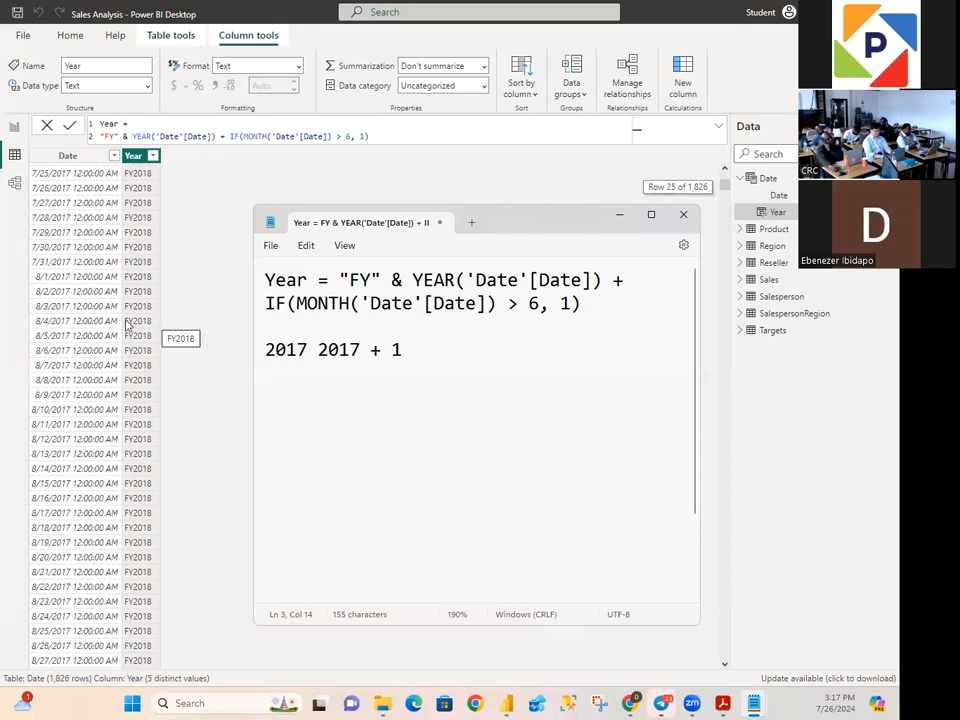
{"action": "left_click", "coordinate": [60, 284]}
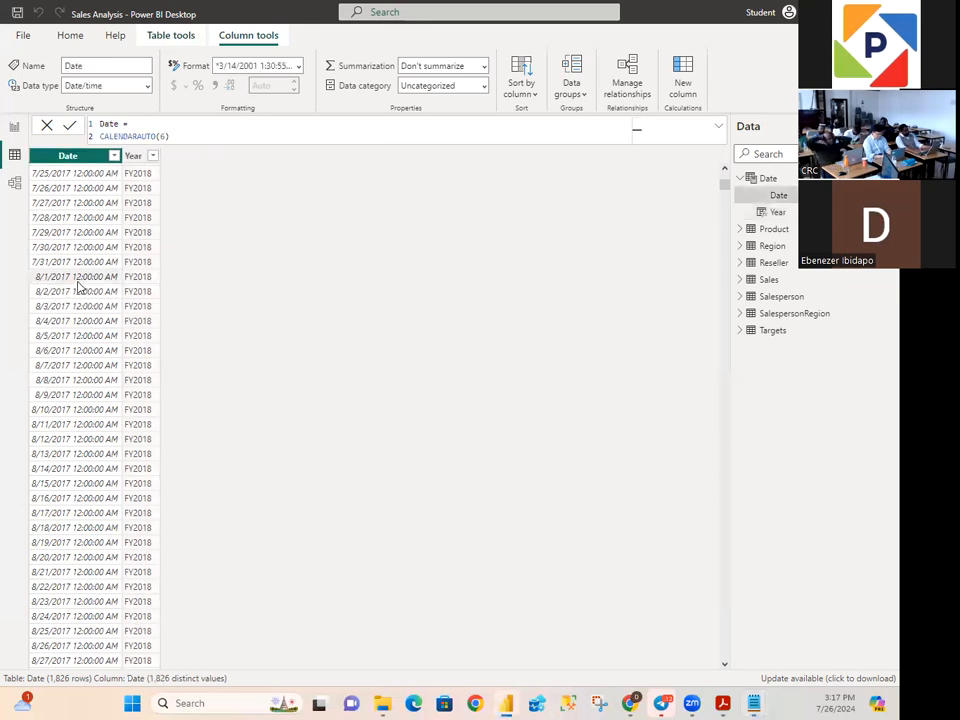
{"action": "scroll", "coordinate": [137, 304], "scroll_direction": "down", "scroll_amount": 9}
{"action": "scroll", "coordinate": [137, 304], "scroll_direction": "down", "scroll_amount": 14}
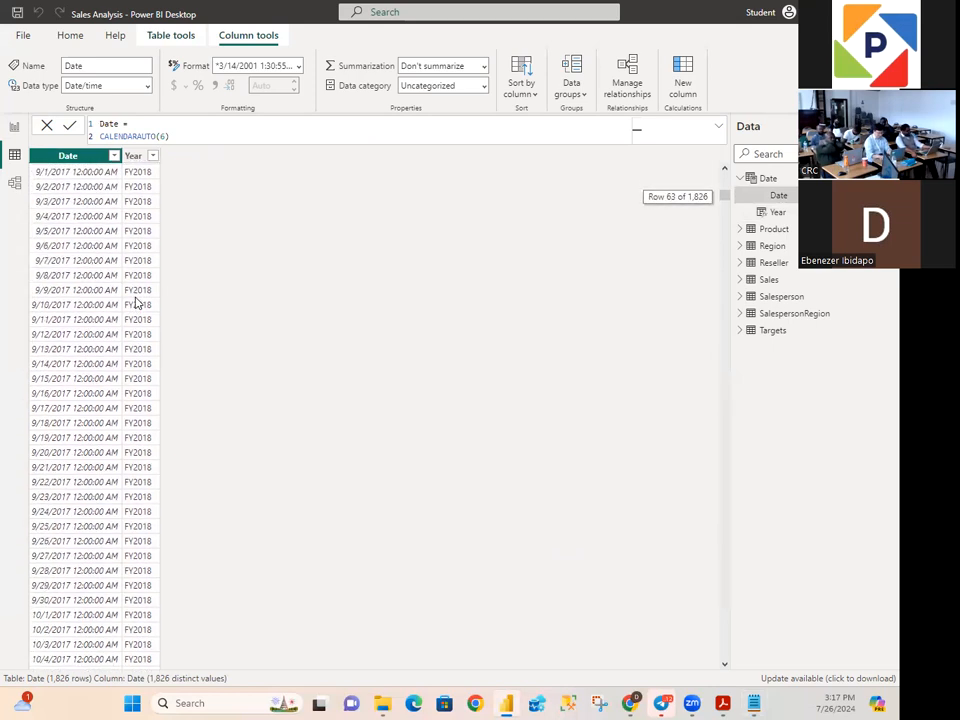
{"action": "scroll", "coordinate": [138, 303], "scroll_direction": "down", "scroll_amount": 20}
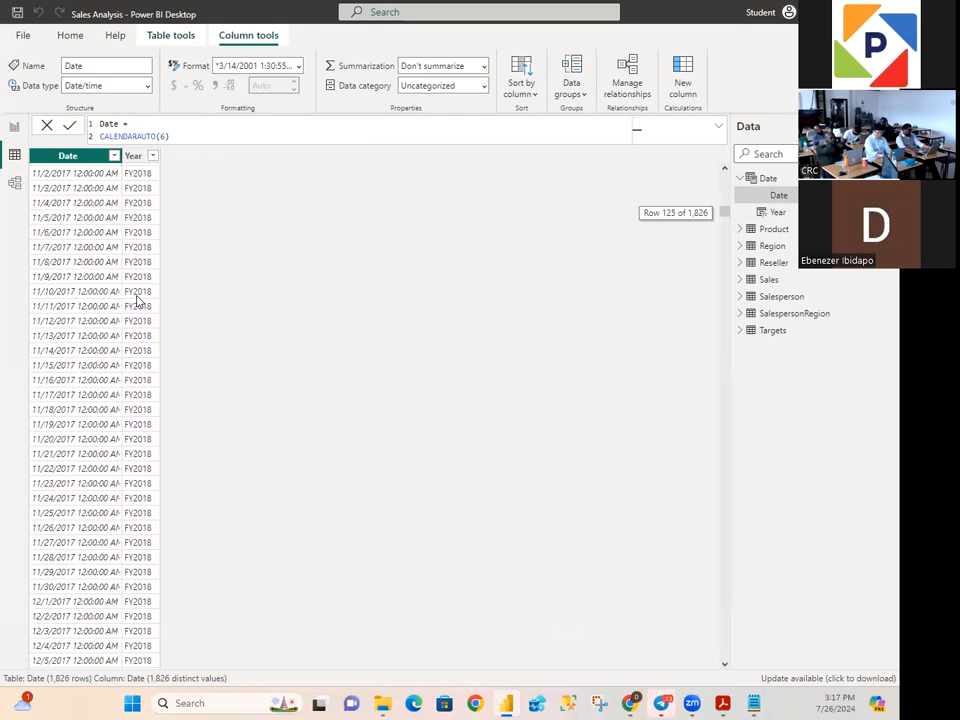
{"action": "scroll", "coordinate": [139, 296], "scroll_direction": "down", "scroll_amount": 20}
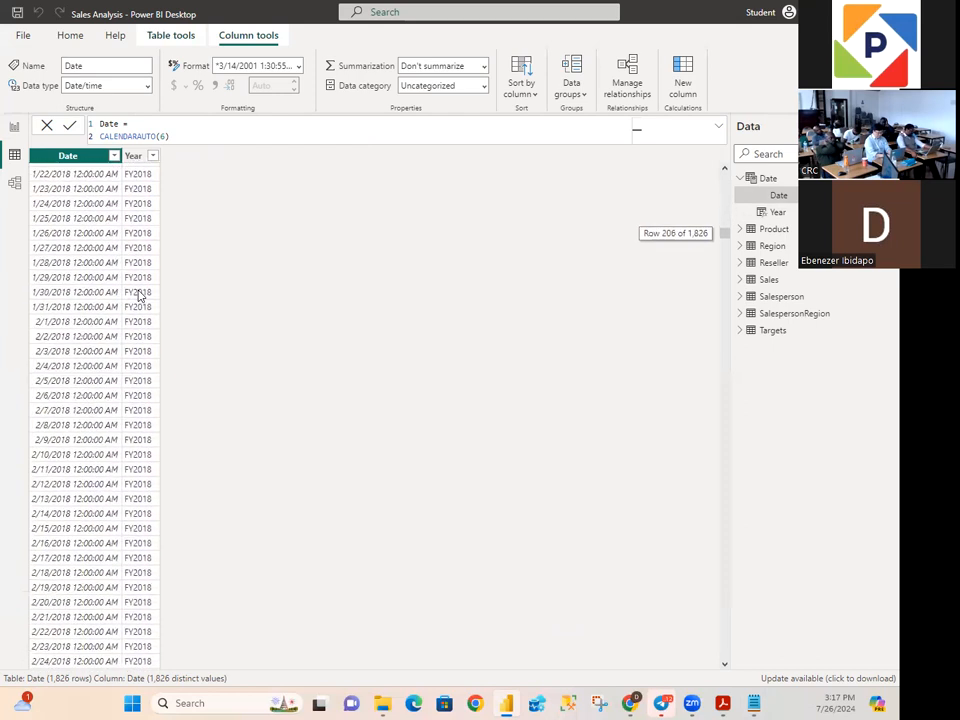
{"action": "scroll", "coordinate": [139, 296], "scroll_direction": "down", "scroll_amount": 20}
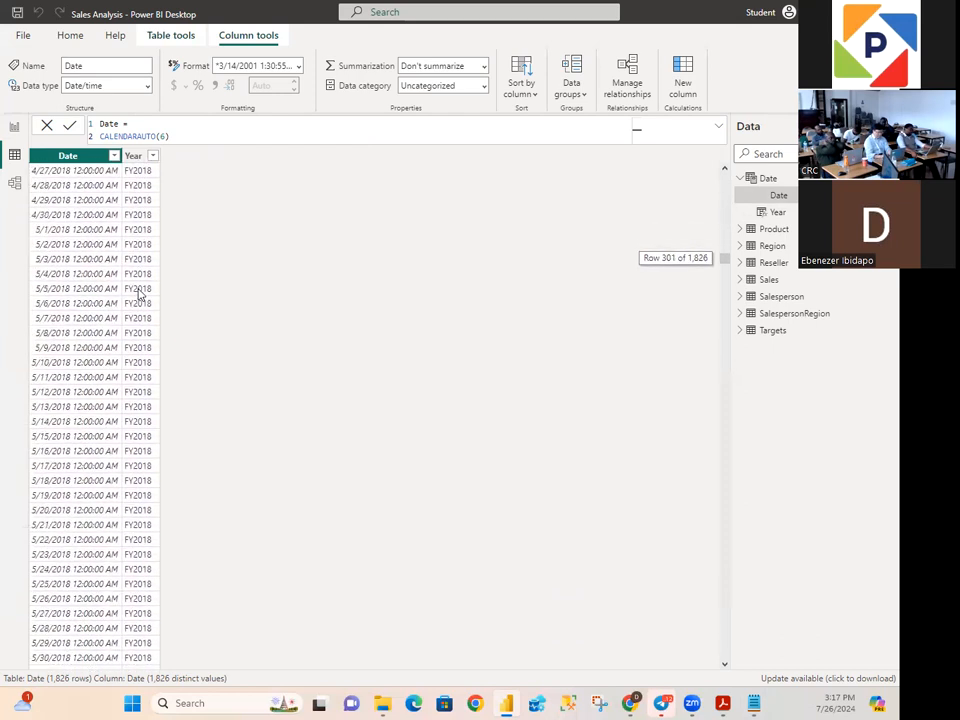
{"action": "scroll", "coordinate": [139, 296], "scroll_direction": "up", "scroll_amount": 9}
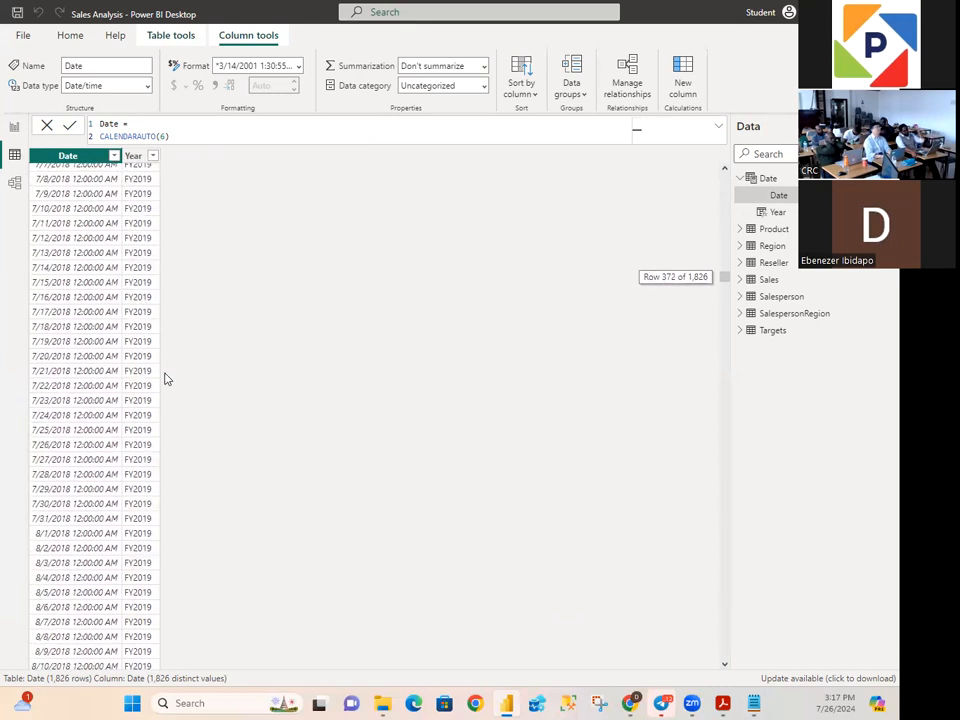
{"action": "scroll", "coordinate": [148, 355], "scroll_direction": "up", "scroll_amount": 3}
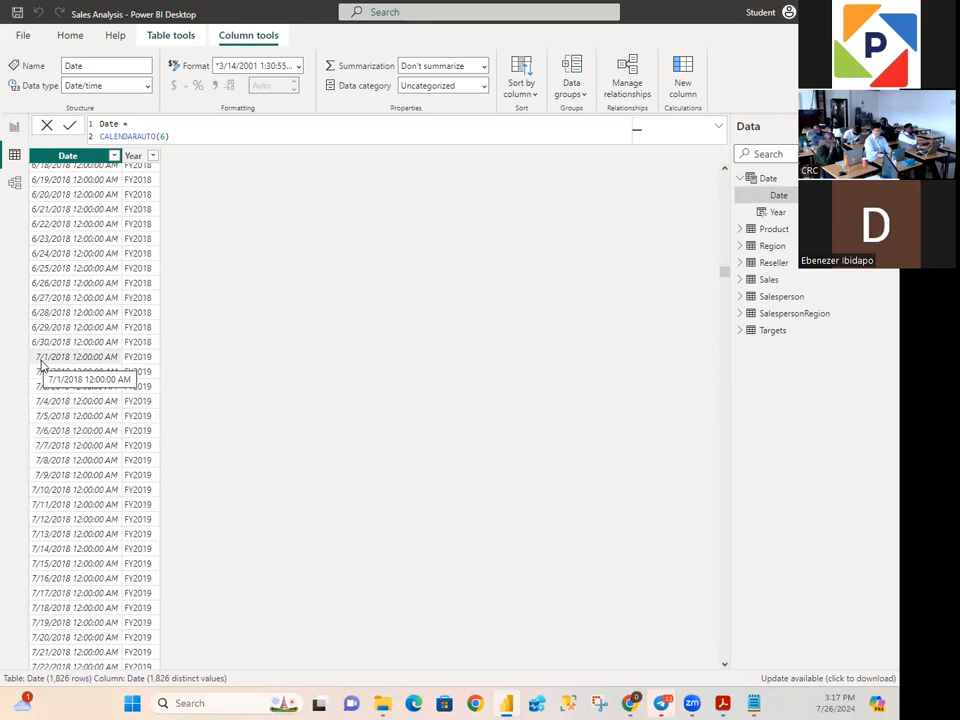
{"action": "left_click", "coordinate": [132, 155]}
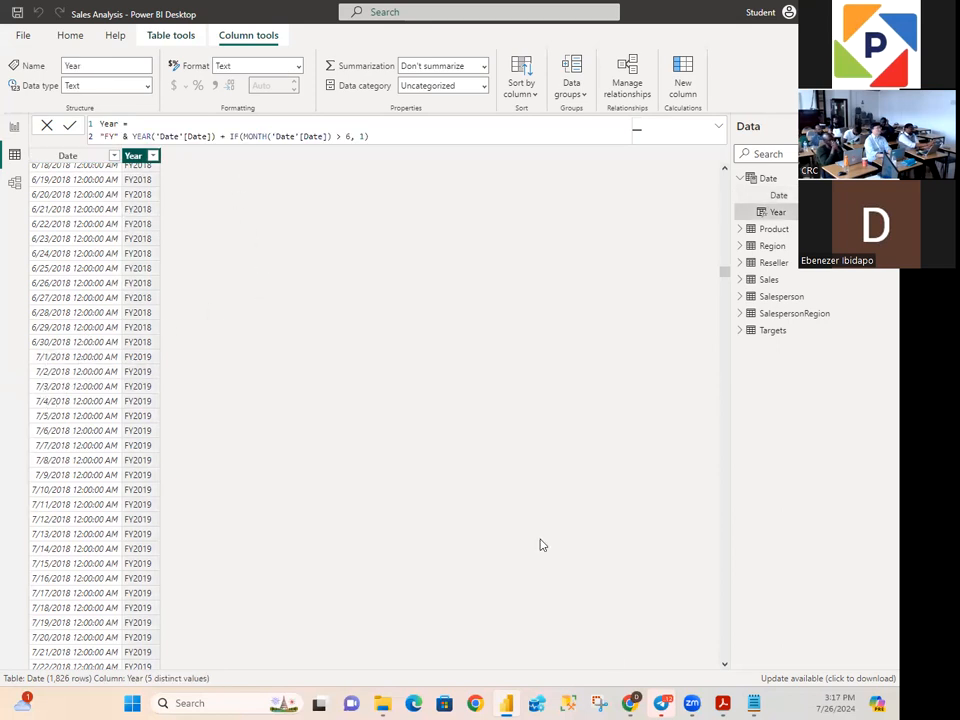
Step: Return to the Notepad formula note and change the example sum to "2018 + 1" with the result 2019
{"action": "mouse_move", "coordinate": [754, 703]}
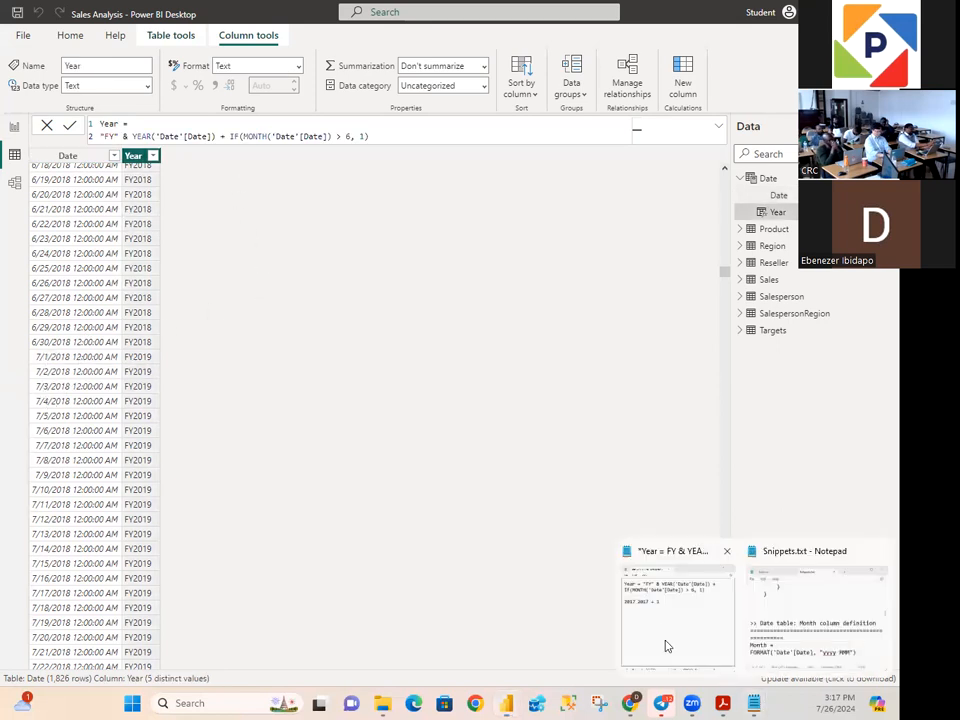
{"action": "left_click", "coordinate": [730, 626]}
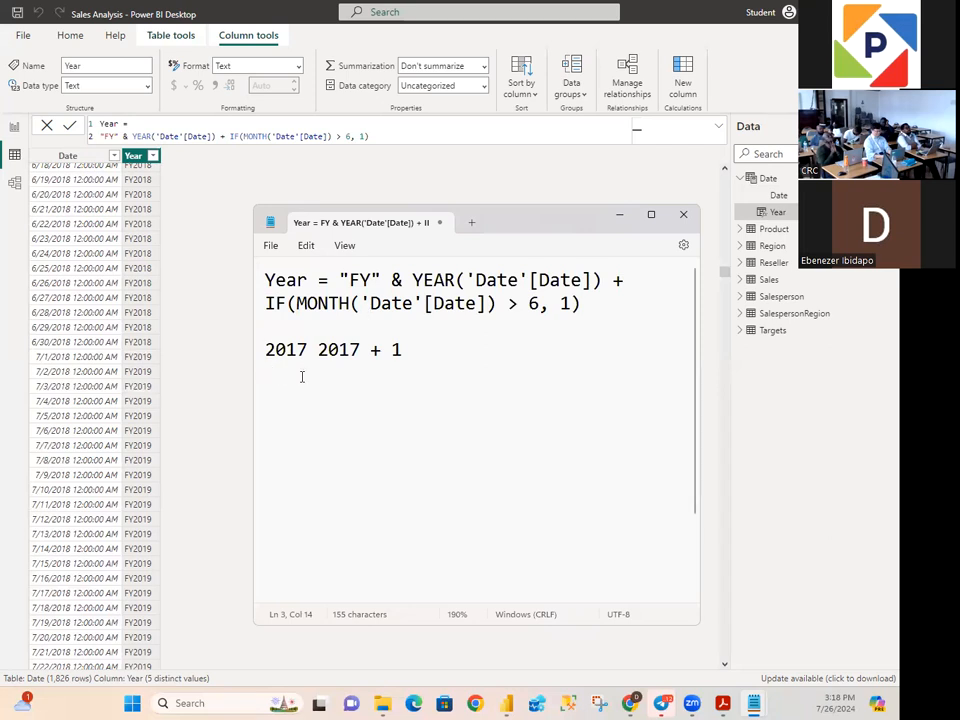
{"action": "key", "text": "BackSpace"}
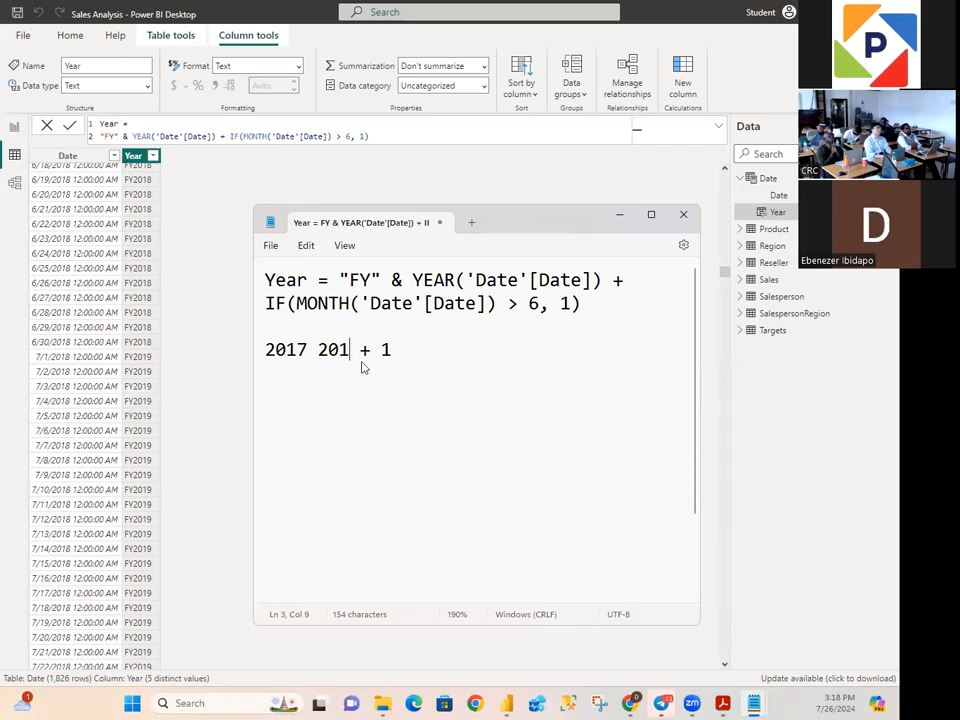
{"action": "type", "text": "8"}
{"action": "left_click", "coordinate": [432, 360]}
{"action": "type", "text": "2019"}
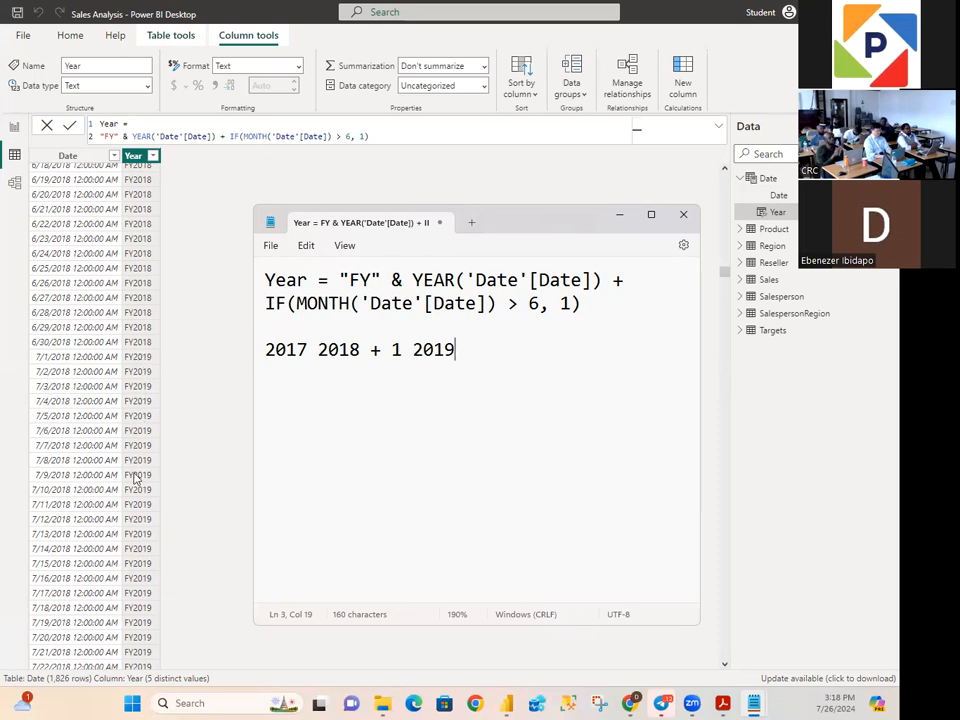
Step: Check the distinct fiscal years in the Year column's filter list in Power BI without applying a filter
{"action": "left_click", "coordinate": [154, 157]}
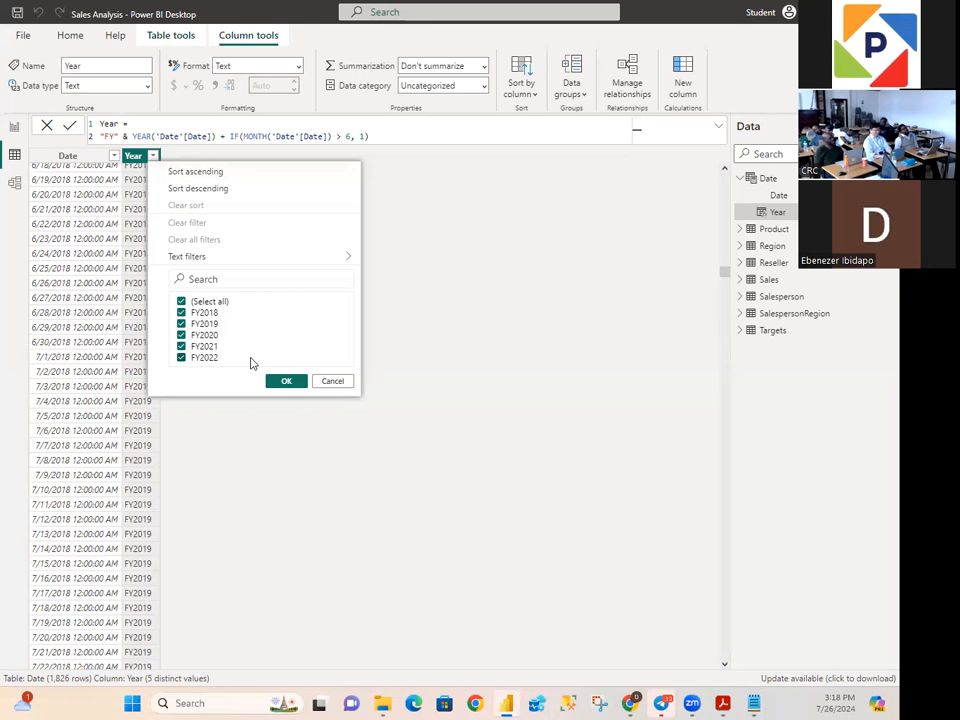
{"action": "left_click", "coordinate": [336, 381]}
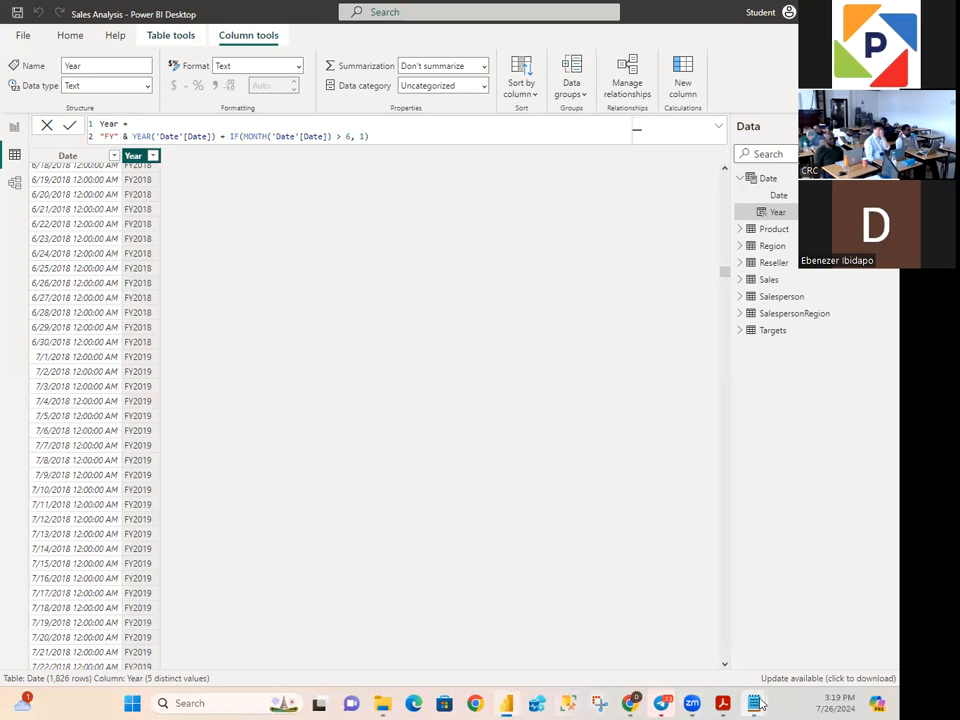
Step: Switch to Snippets.txt in Notepad and copy the whole Quarter column definition of the Date table
{"action": "mouse_move", "coordinate": [754, 703]}
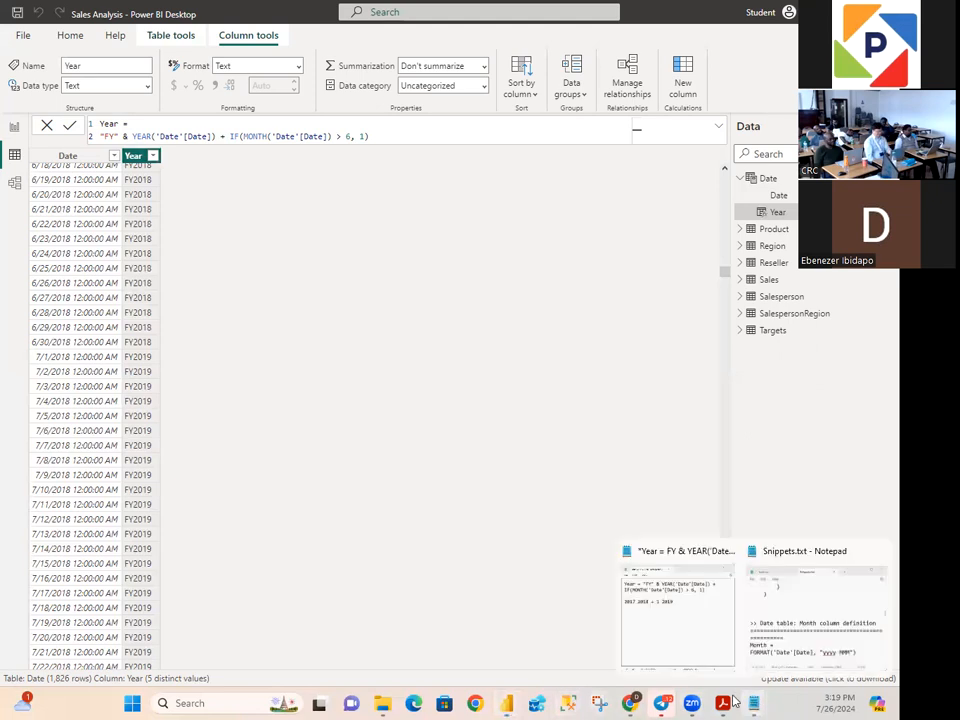
{"action": "left_click", "coordinate": [763, 641]}
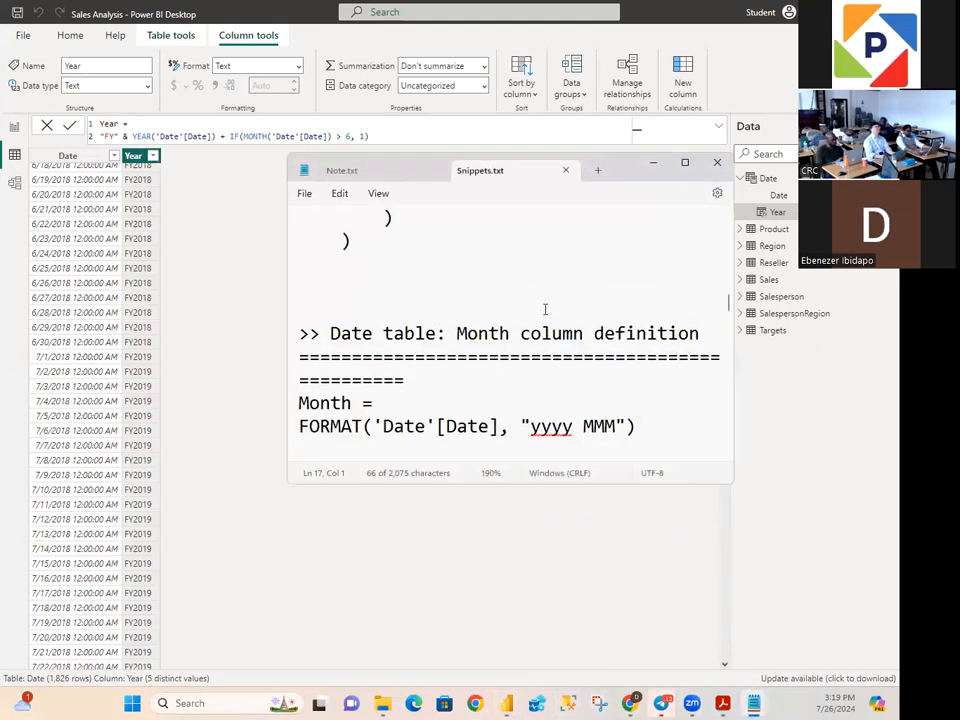
{"action": "scroll", "coordinate": [545, 309], "scroll_direction": "down", "scroll_amount": 4}
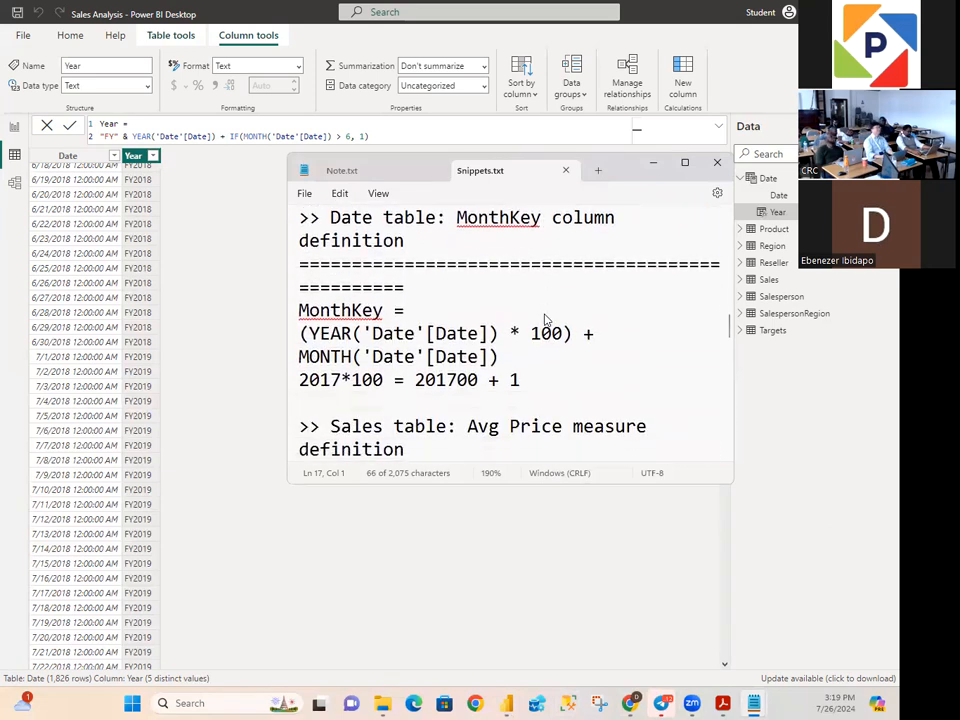
{"action": "scroll", "coordinate": [545, 315], "scroll_direction": "up", "scroll_amount": 3}
{"action": "scroll", "coordinate": [545, 320], "scroll_direction": "up", "scroll_amount": 7}
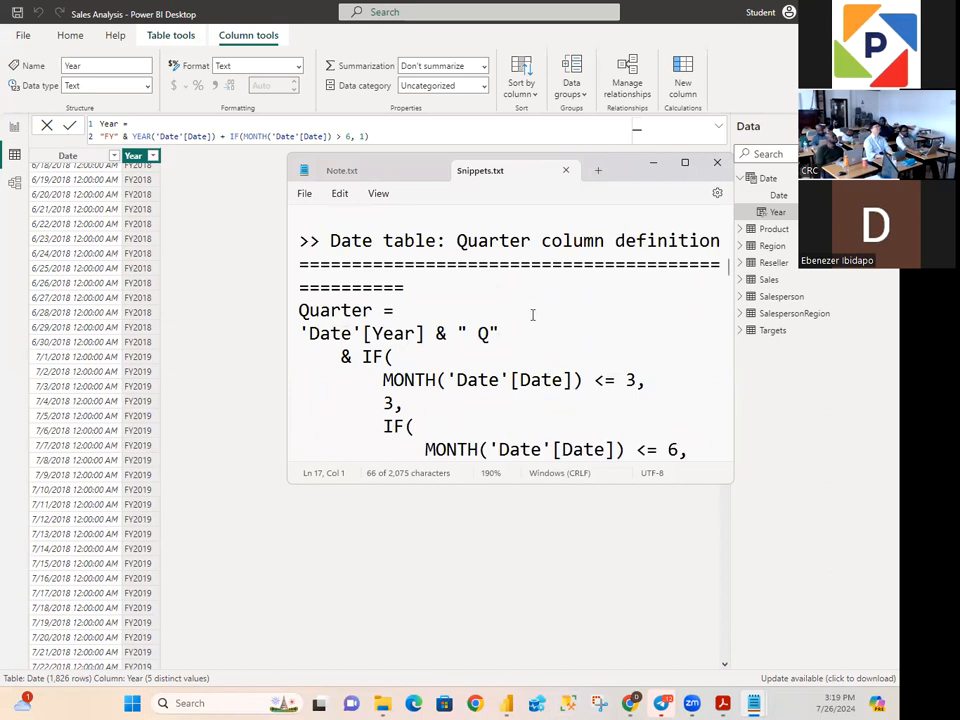
{"action": "left_click_drag", "start_coordinate": [299, 310], "coordinate": [500, 395]}
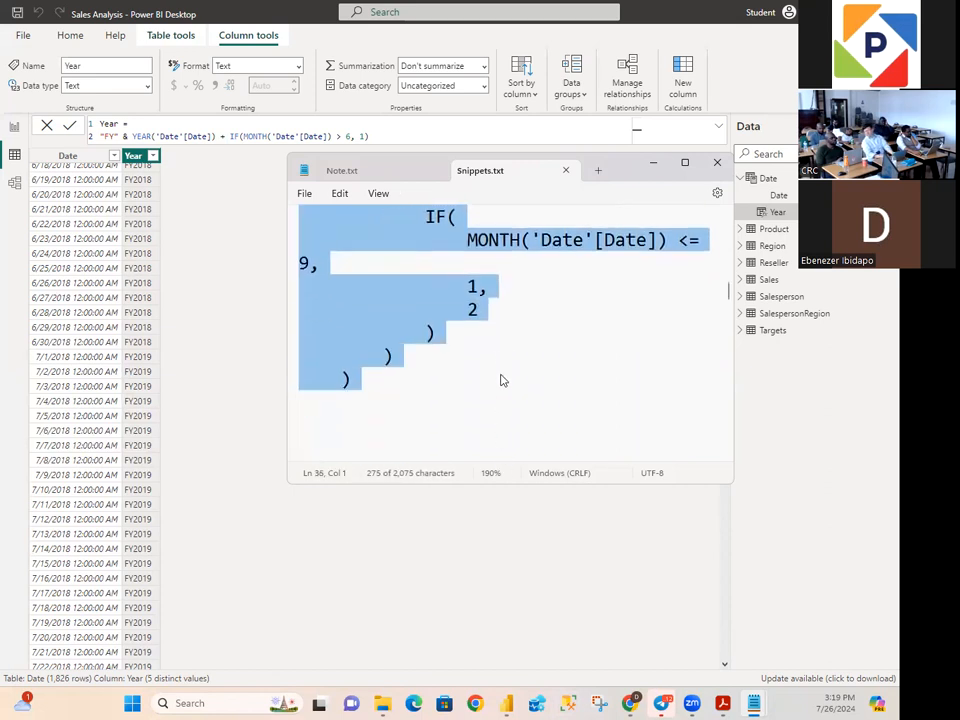
{"action": "right_click", "coordinate": [455, 232]}
{"action": "left_click", "coordinate": [512, 297]}
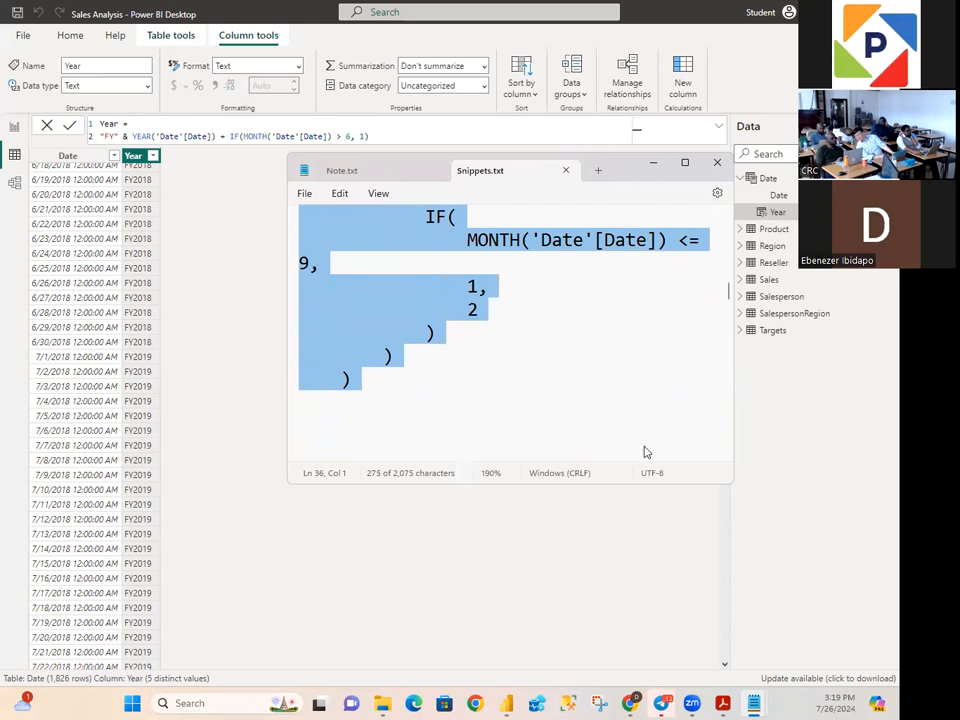
Step: Switch to the Notepad formula note and paste the copied Quarter column definition below the example sum
{"action": "mouse_move", "coordinate": [753, 703]}
{"action": "left_click", "coordinate": [664, 630]}
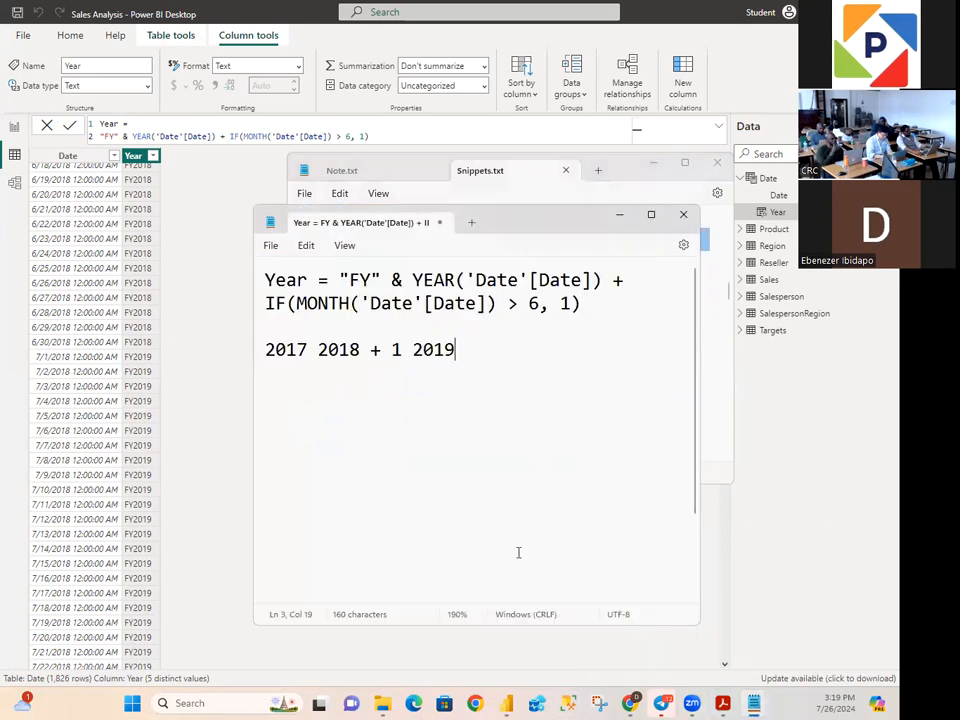
{"action": "left_click", "coordinate": [508, 369]}
{"action": "key", "text": "Return"}
{"action": "key", "text": "ctrl+v"}
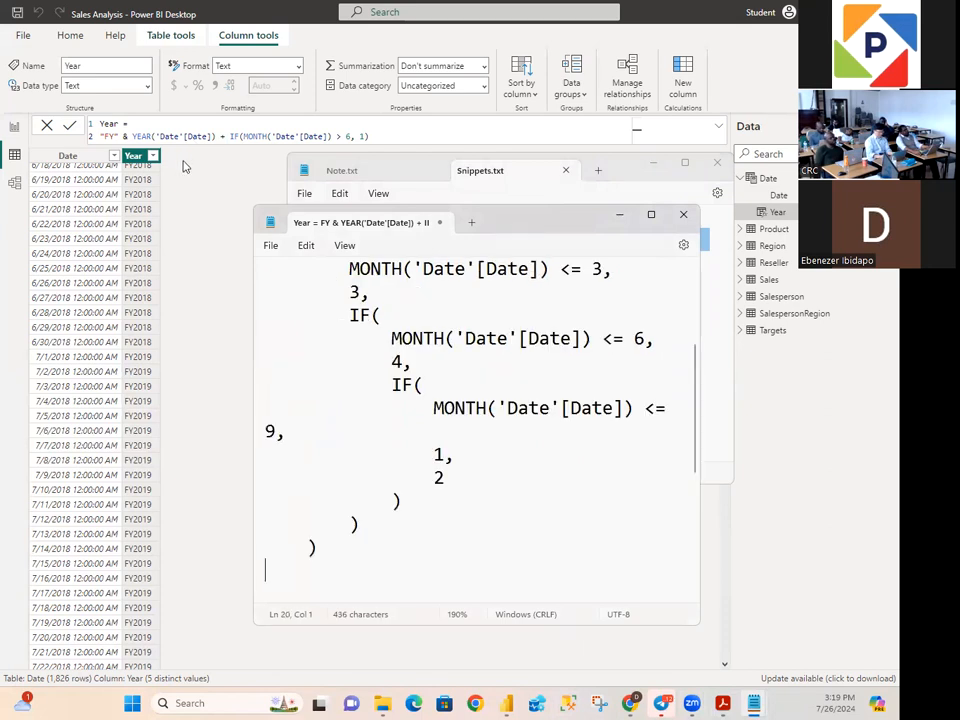
Step: Add a new calculated column to the Date table in Power BI and replace its default formula with the copied Quarter definition
{"action": "left_click", "coordinate": [140, 124]}
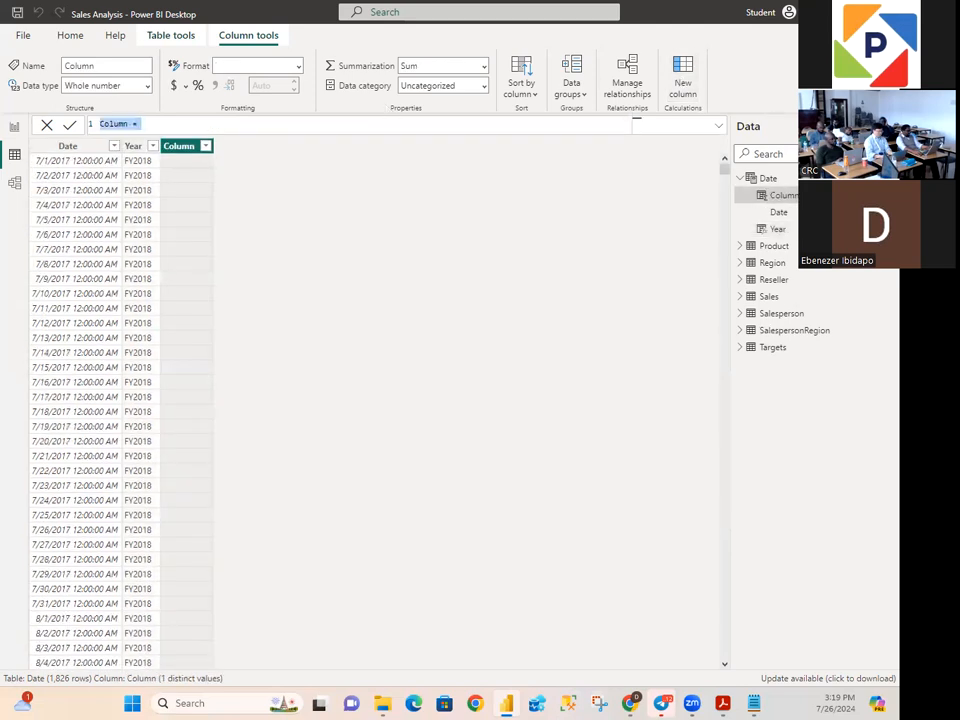
{"action": "key", "text": "BackSpace"}
{"action": "key", "text": "ctrl+v"}
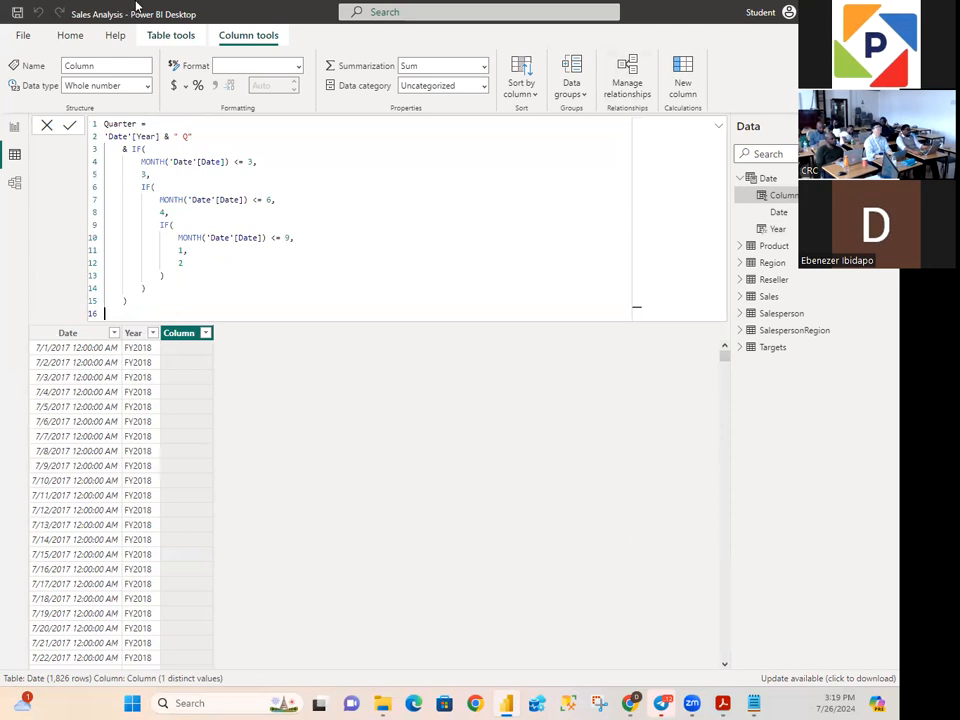
Step: Join the results 3 and 4 onto the ends of the MONTH <= 3 and MONTH <= 6 lines of the Quarter formula
{"action": "left_click", "coordinate": [142, 175]}
{"action": "key", "text": "BackSpace"}
{"action": "key", "text": "BackSpace"}
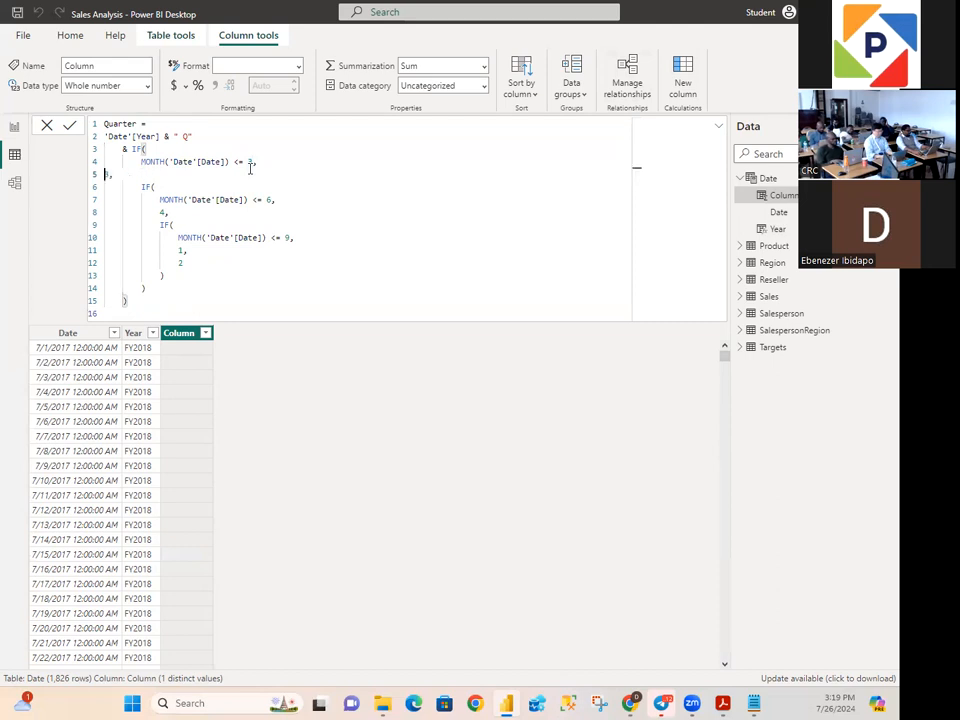
{"action": "key", "text": "BackSpace"}
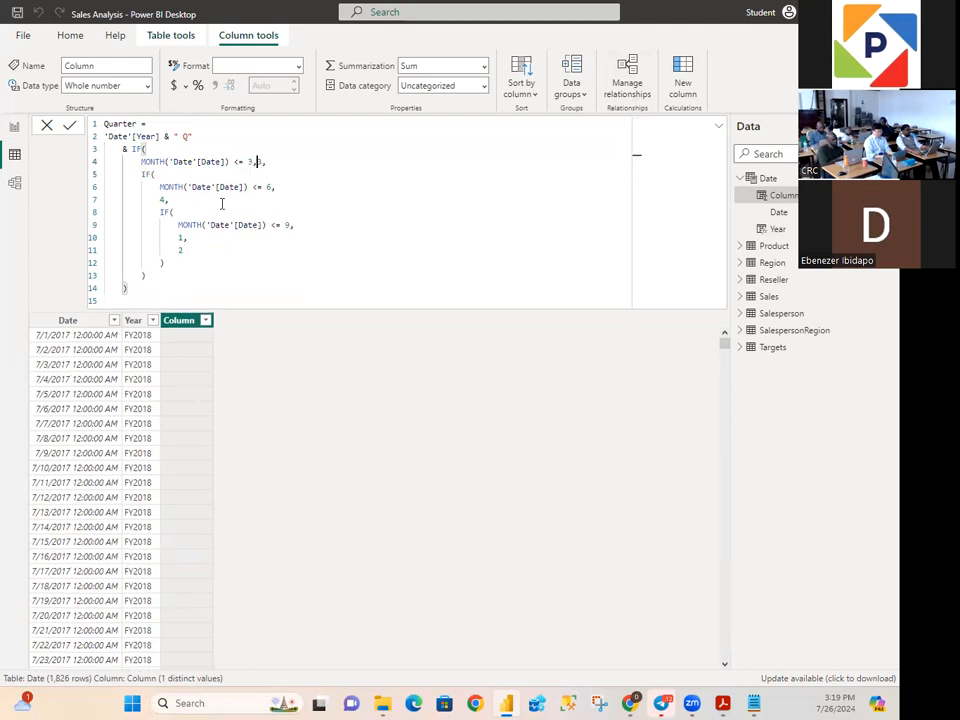
{"action": "left_click", "coordinate": [160, 199]}
{"action": "key", "text": "BackSpace"}
{"action": "key", "text": "BackSpace"}
{"action": "key", "text": "BackSpace"}
{"action": "key", "text": "BackSpace"}
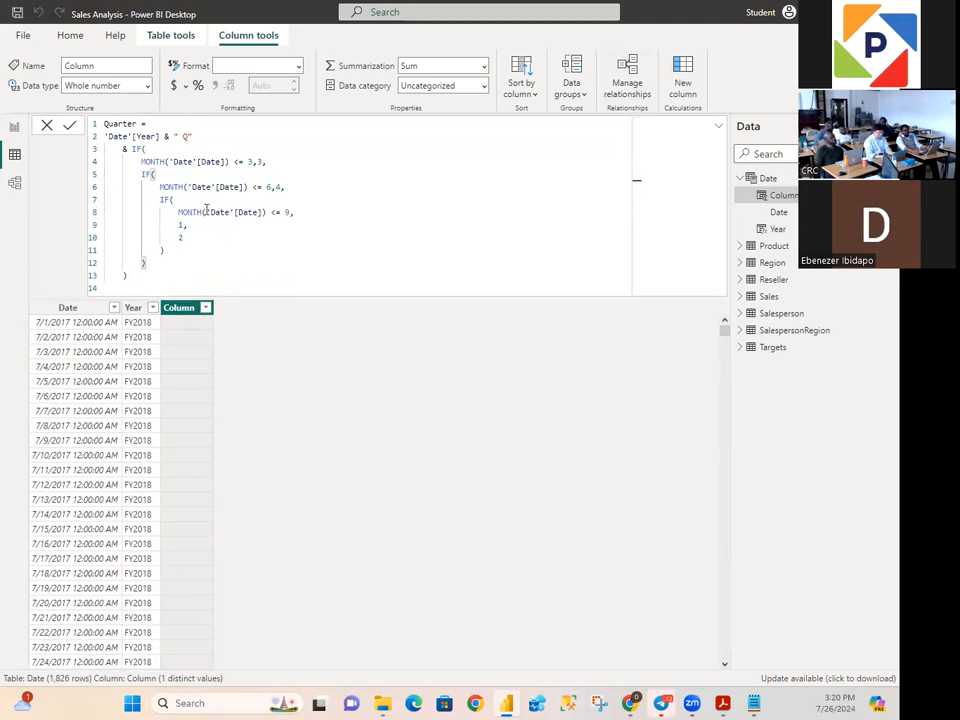
Step: Join the results 1 and 2 onto the end of the MONTH <= 9 line of the Quarter formula
{"action": "left_click", "coordinate": [180, 224]}
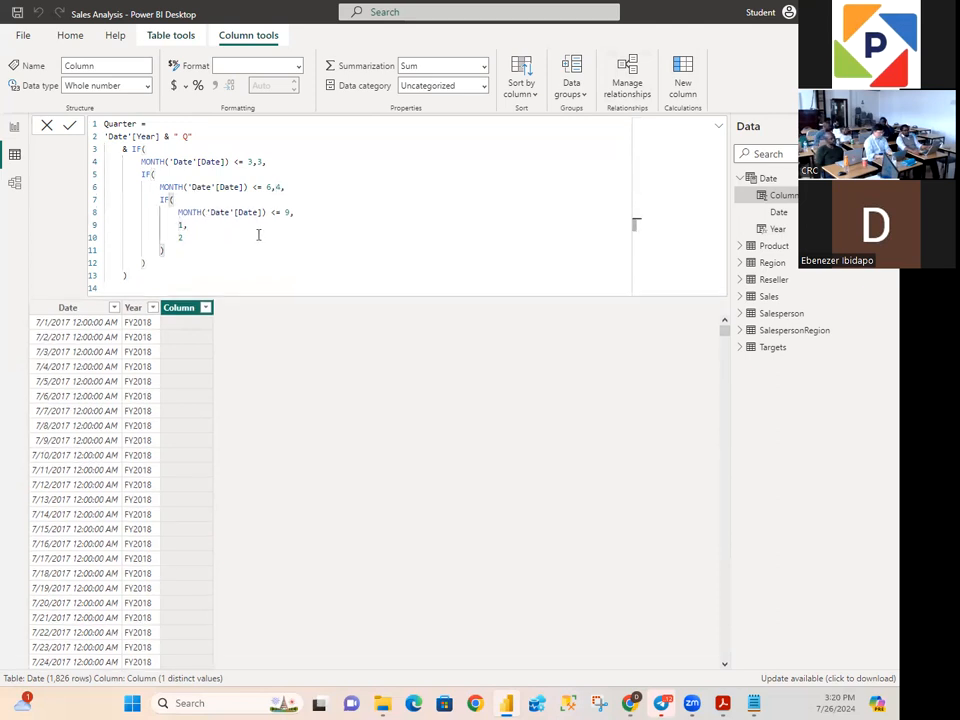
{"action": "key", "text": "BackSpace"}
{"action": "key", "text": "BackSpace"}
{"action": "key", "text": "BackSpace"}
{"action": "key", "text": "BackSpace"}
{"action": "key", "text": "BackSpace"}
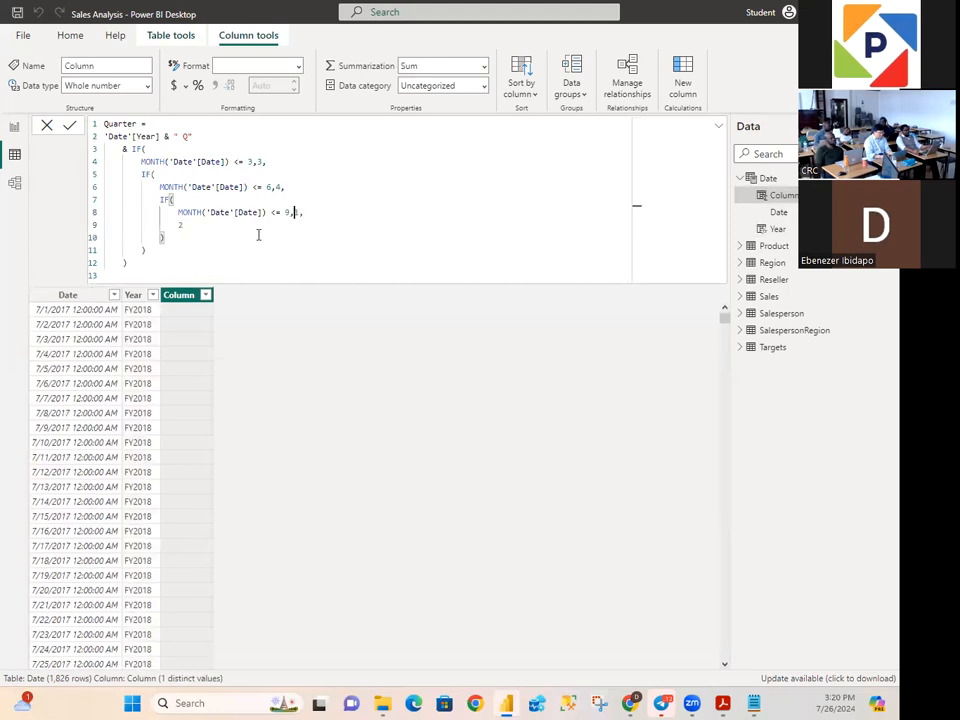
{"action": "left_click", "coordinate": [182, 226]}
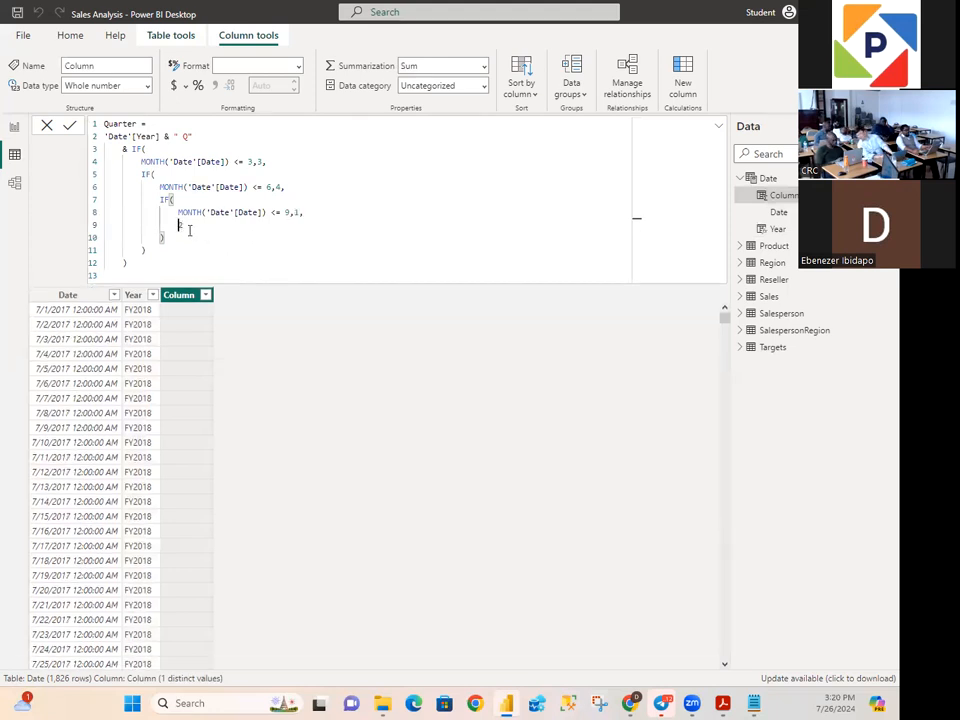
{"action": "key", "text": "BackSpace"}
{"action": "key", "text": "BackSpace"}
{"action": "key", "text": "BackSpace"}
{"action": "key", "text": "BackSpace"}
{"action": "key", "text": "BackSpace"}
{"action": "key", "text": "BackSpace"}
{"action": "key", "text": "BackSpace"}
{"action": "key", "text": "BackSpace"}
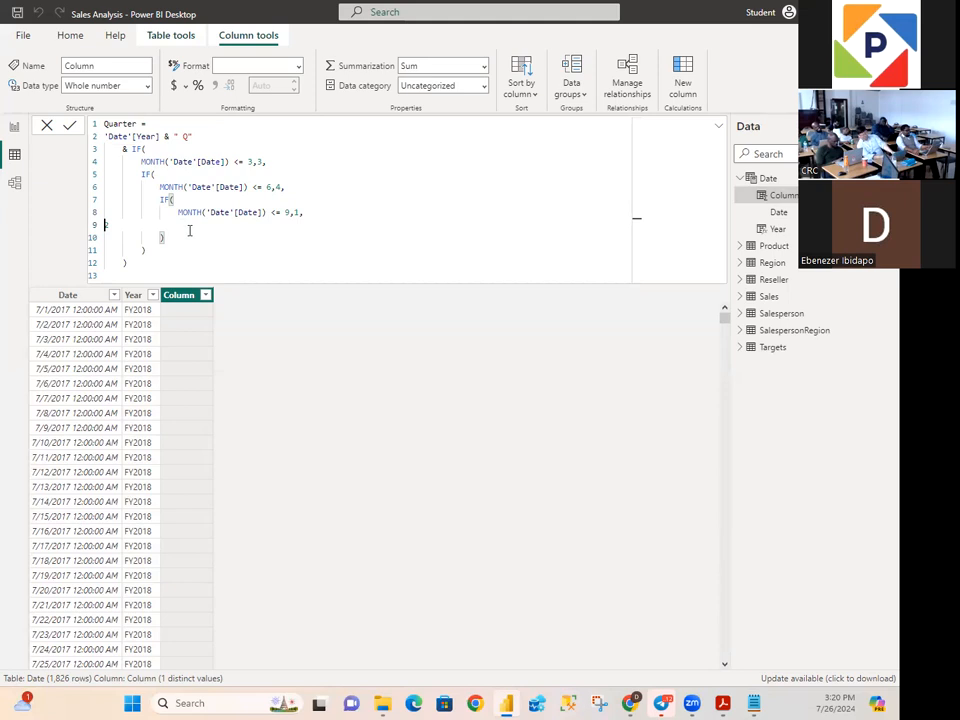
{"action": "key", "text": "BackSpace"}
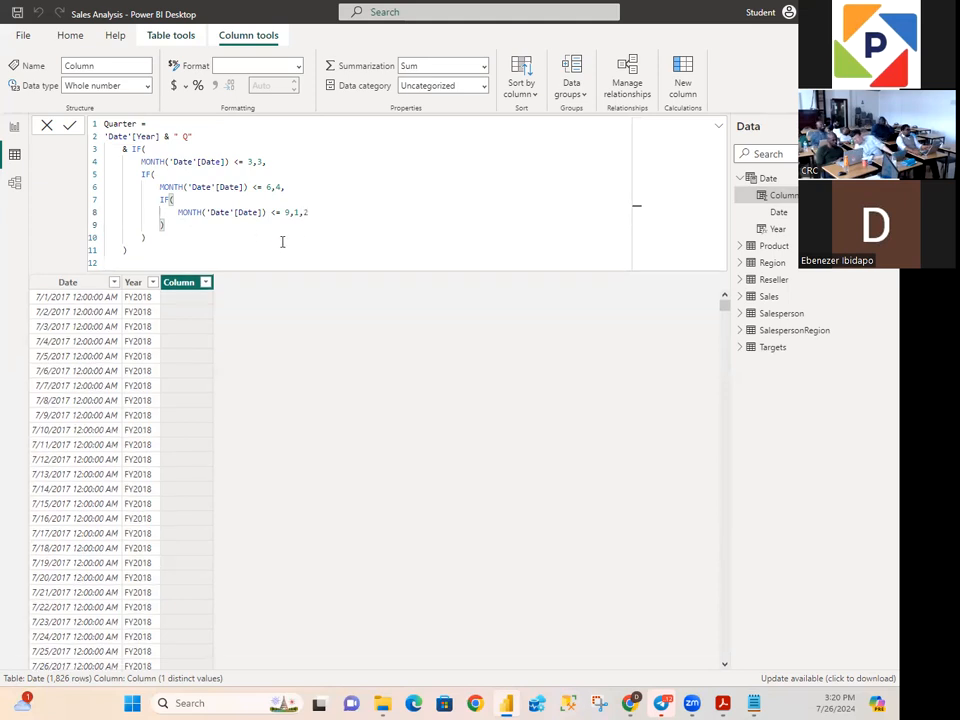
Step: Remove the empty last line of the formula and commit the Quarter column
{"action": "left_click", "coordinate": [174, 261]}
{"action": "key", "text": "BackSpace"}
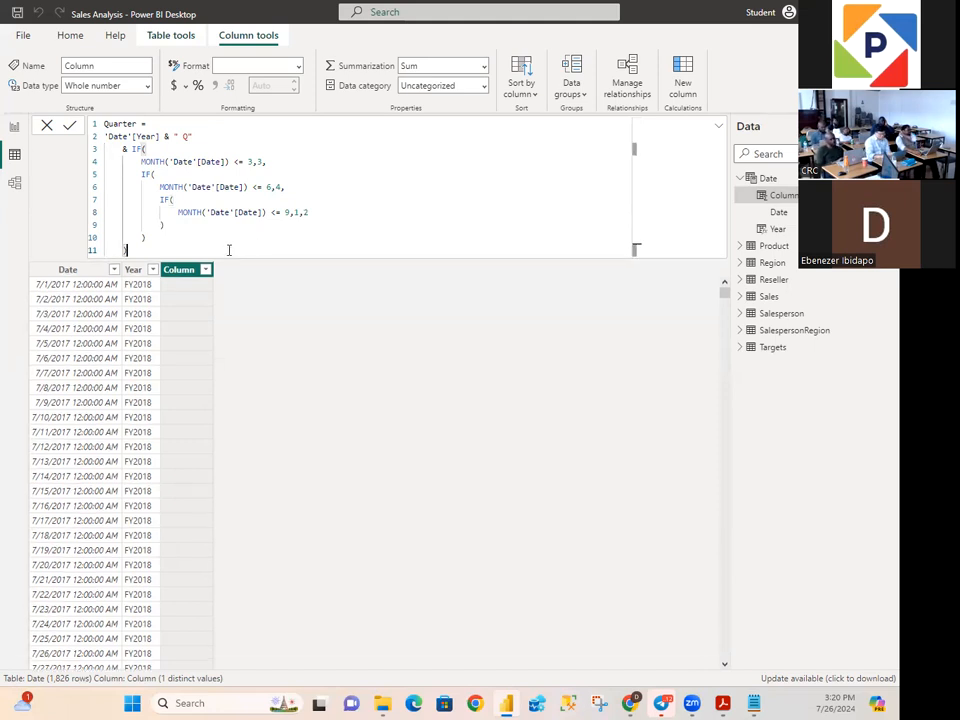
{"action": "key", "text": "Return"}
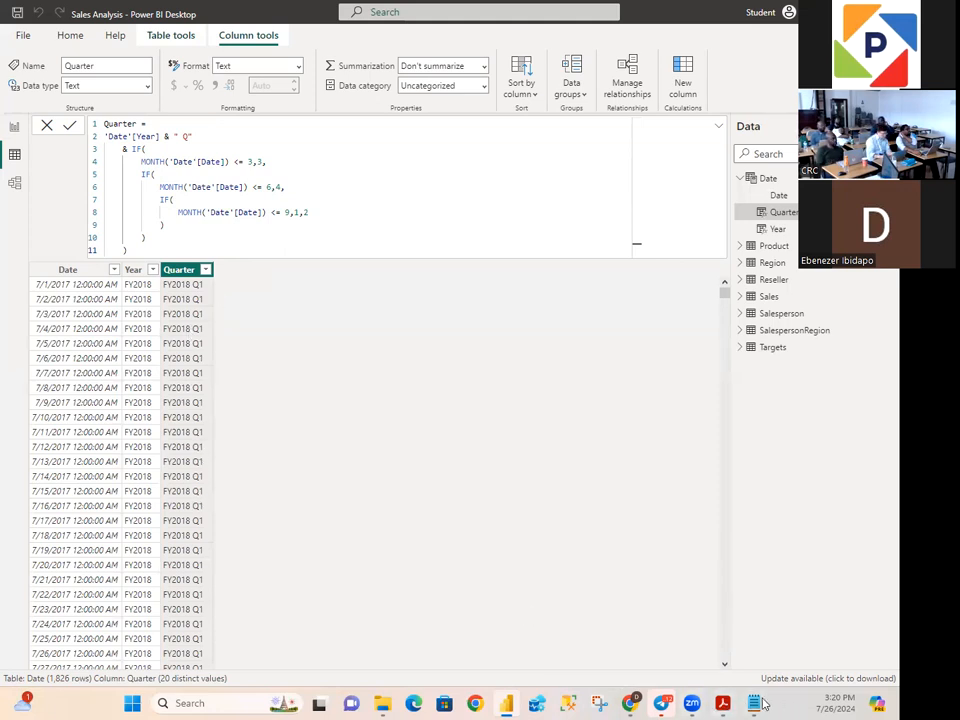
Step: Return to the Notepad formula note and delete the blank lines above the list of months per fiscal quarter
{"action": "mouse_move", "coordinate": [757, 703]}
{"action": "left_click", "coordinate": [707, 601]}
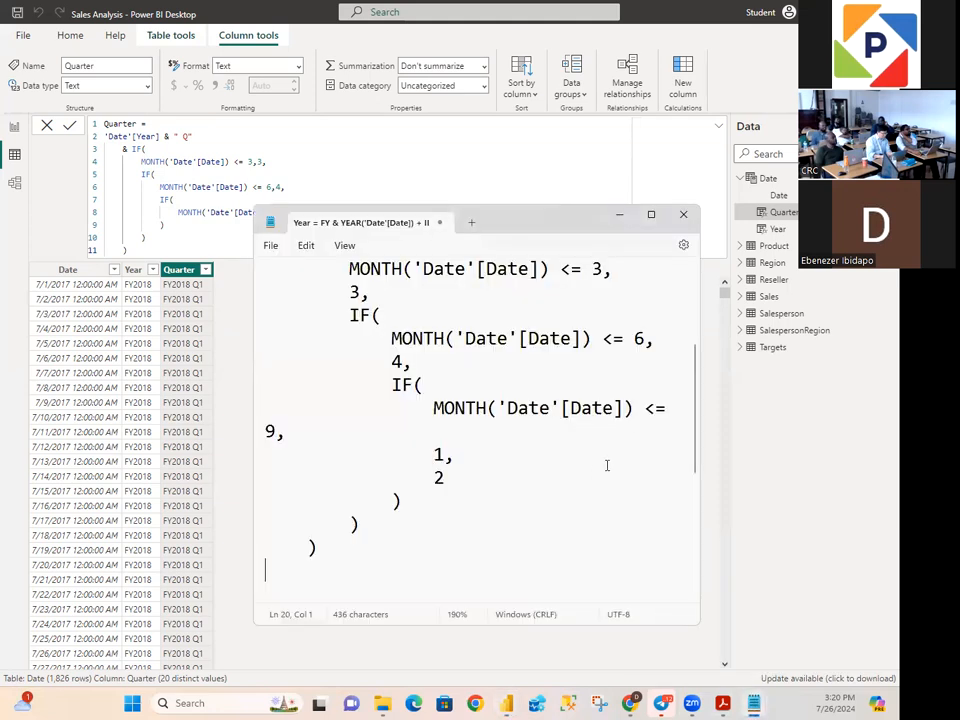
{"action": "scroll", "coordinate": [576, 503], "scroll_direction": "down", "scroll_amount": 10}
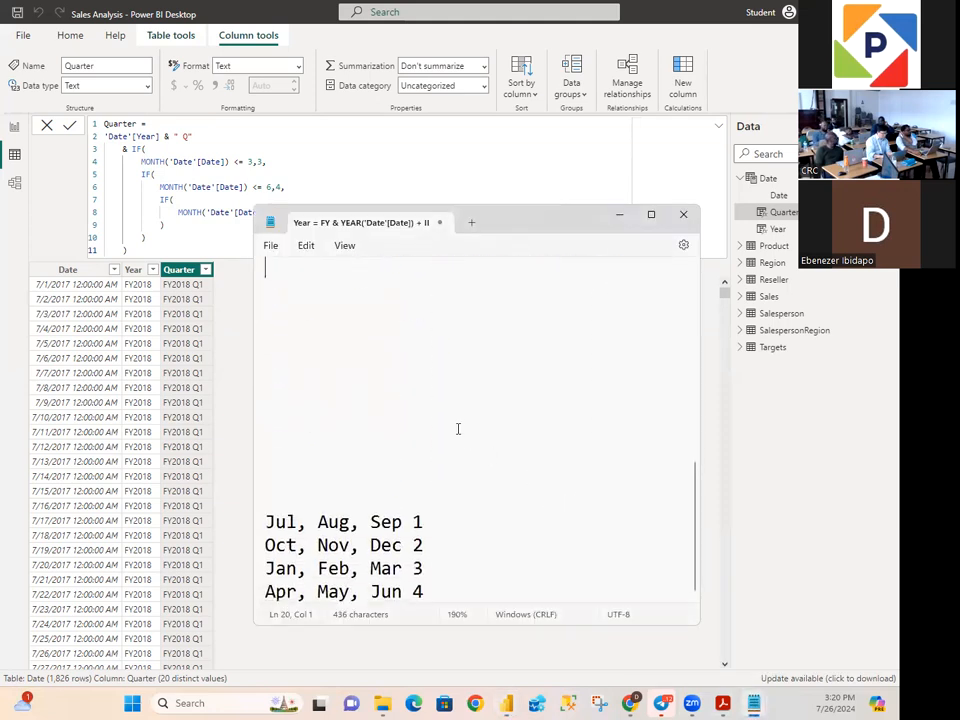
{"action": "left_click", "coordinate": [330, 498]}
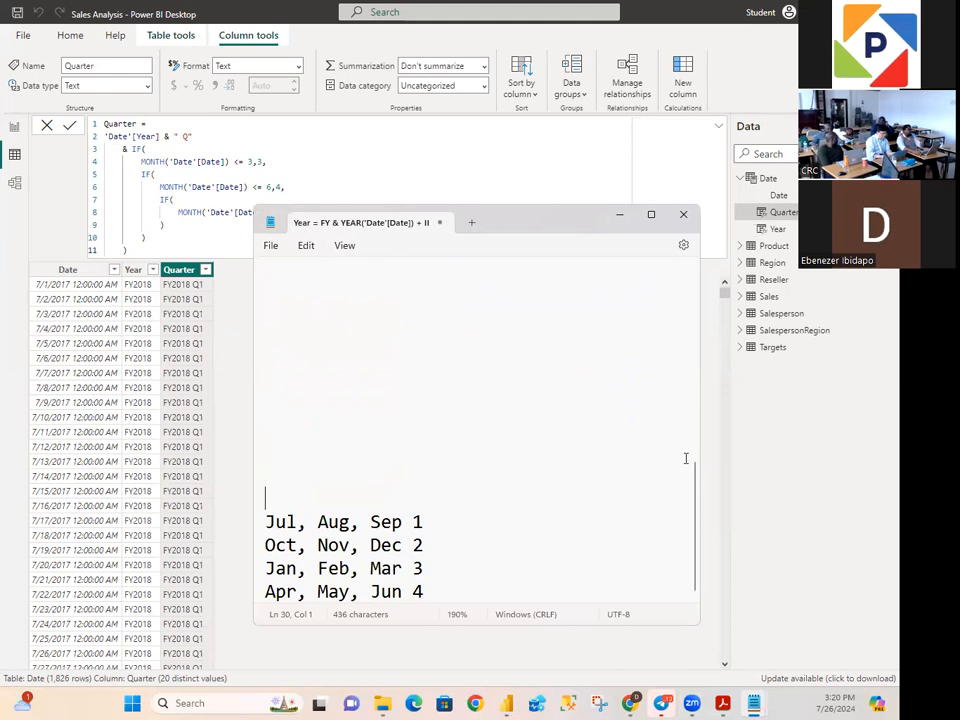
{"action": "key", "text": "BackSpace"}
{"action": "key", "text": "BackSpace"}
{"action": "key", "text": "BackSpace"}
{"action": "key", "text": "BackSpace"}
{"action": "key", "text": "BackSpace"}
{"action": "key", "text": "BackSpace"}
{"action": "key", "text": "BackSpace"}
{"action": "key", "text": "BackSpace"}
{"action": "key", "text": "BackSpace"}
{"action": "key", "text": "BackSpace"}
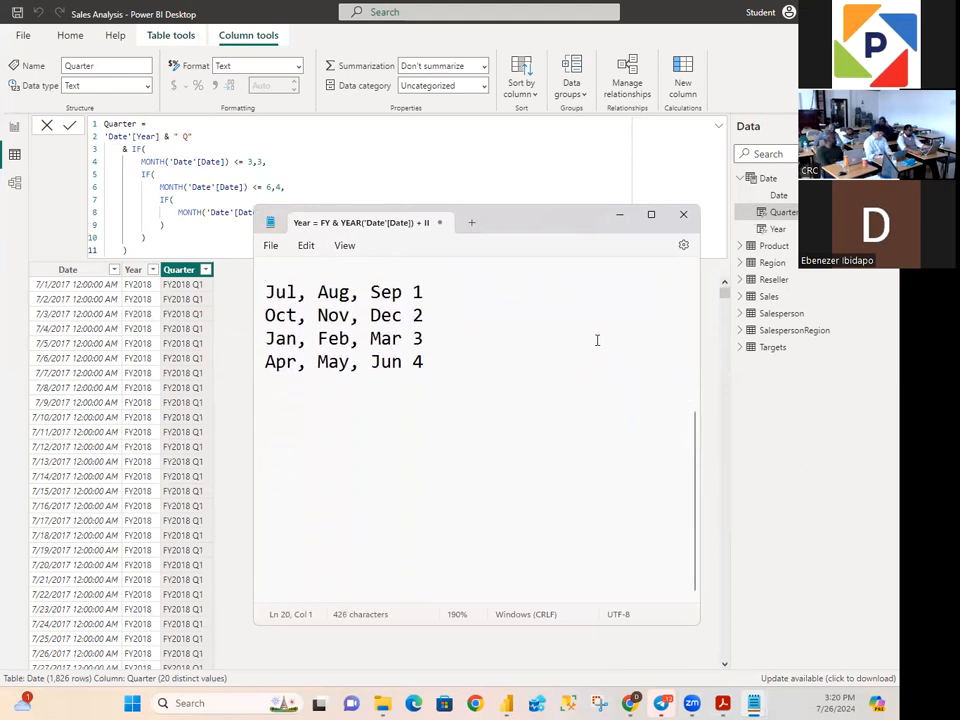
Step: Examine the start of the note's Quarter formula, from the column name through 'Date'[Year] and &, against the Quarter column values in Power BI
{"action": "scroll", "coordinate": [597, 340], "scroll_direction": "up", "scroll_amount": 5}
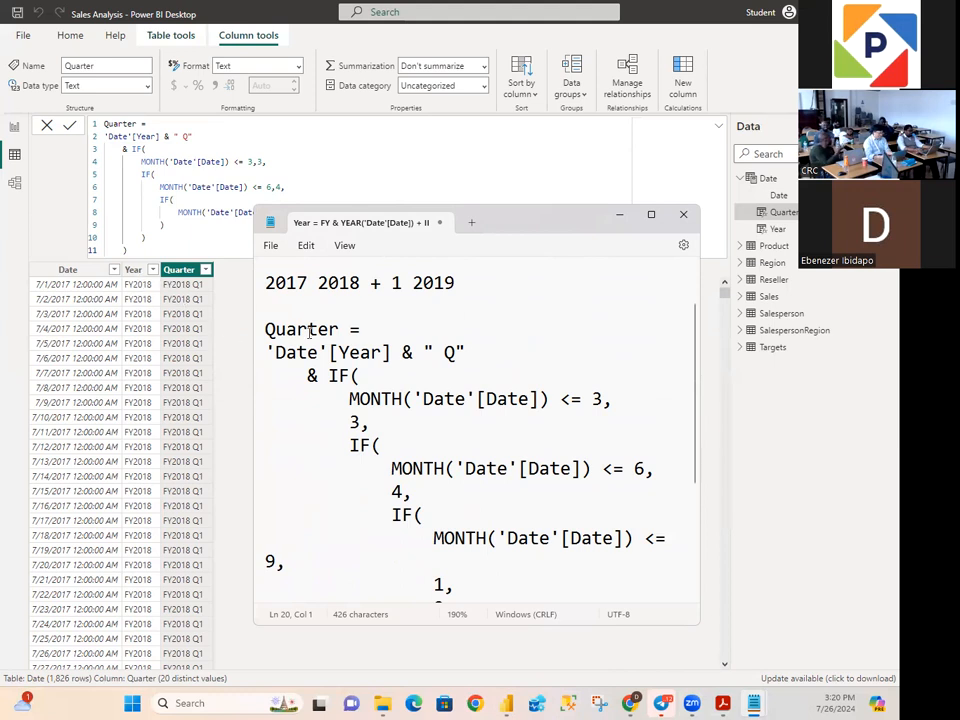
{"action": "left_click_drag", "start_coordinate": [339, 330], "coordinate": [265, 330]}
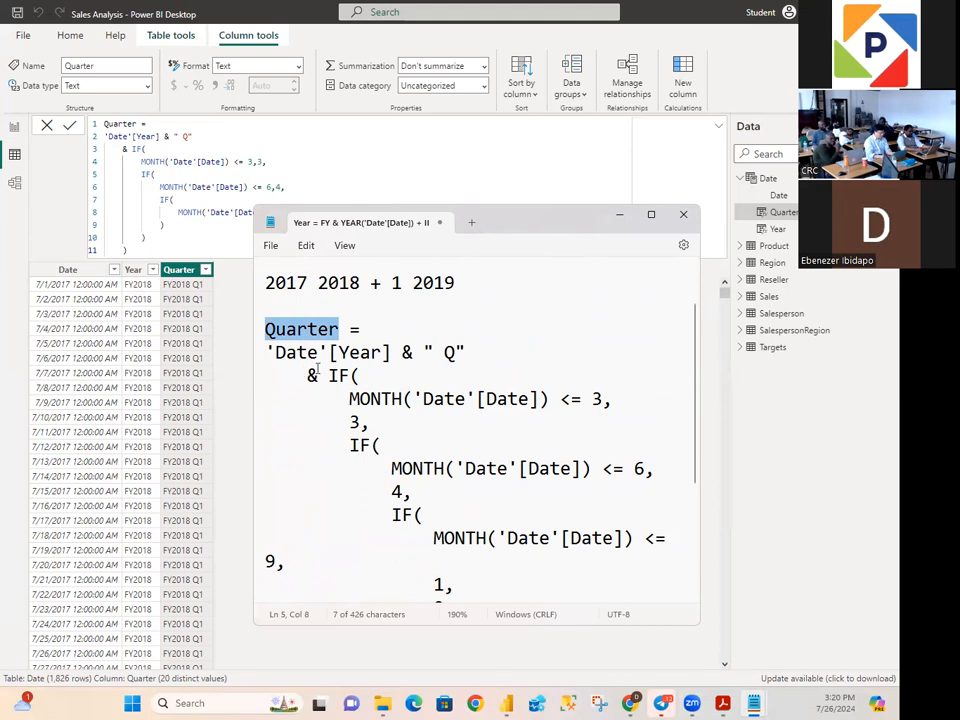
{"action": "scroll", "coordinate": [320, 370], "scroll_direction": "down", "scroll_amount": 1}
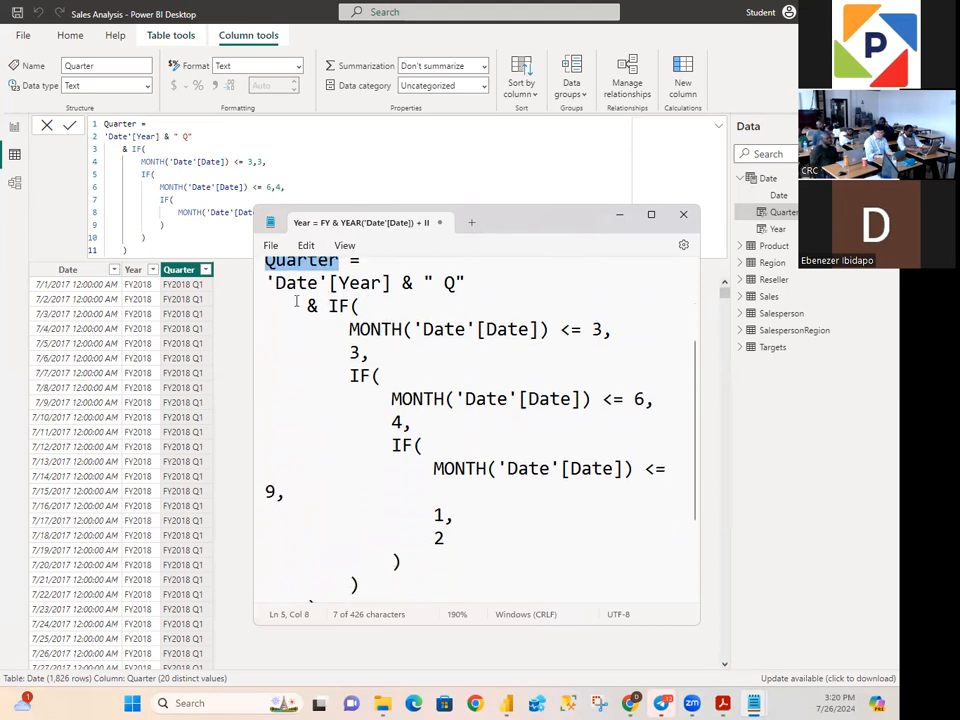
{"action": "scroll", "coordinate": [297, 307], "scroll_direction": "up", "scroll_amount": 1}
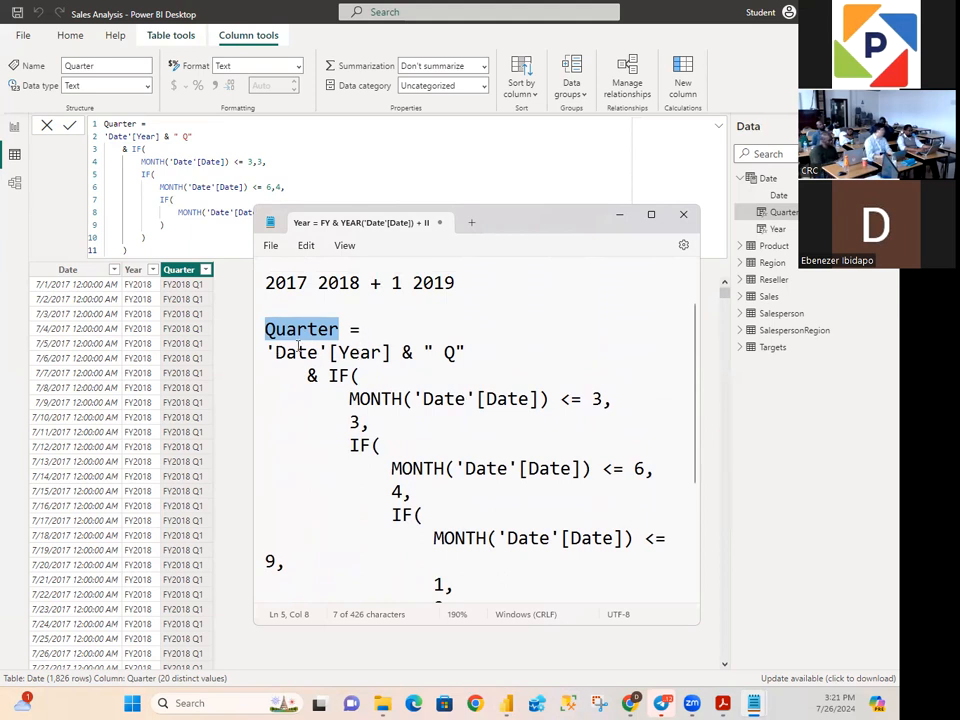
{"action": "left_click_drag", "start_coordinate": [266, 352], "coordinate": [328, 355]}
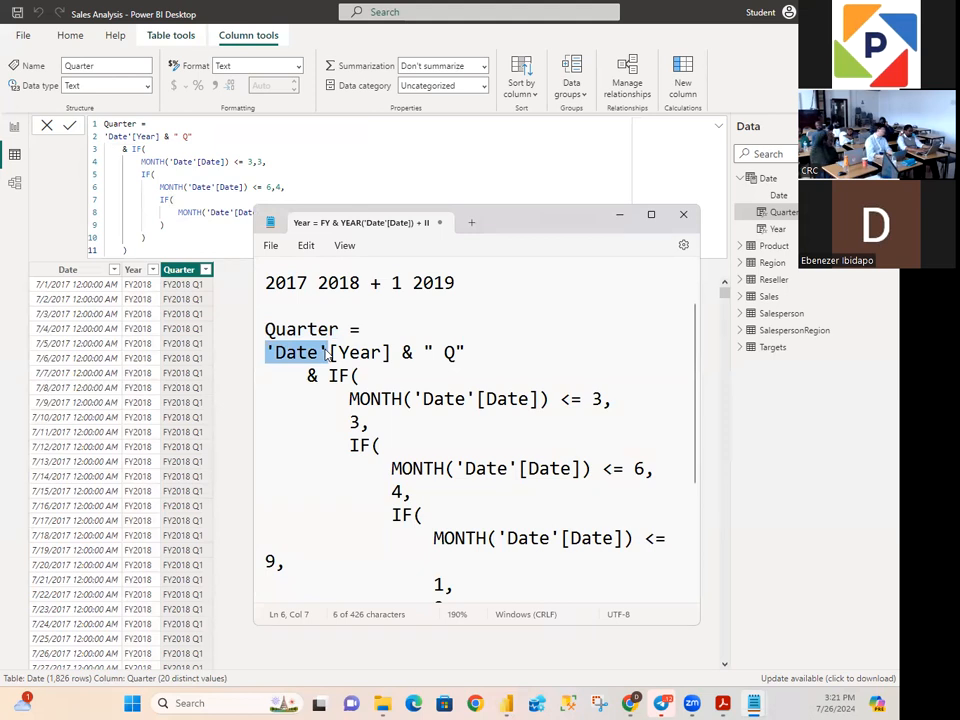
{"action": "left_click_drag", "start_coordinate": [330, 355], "coordinate": [392, 353]}
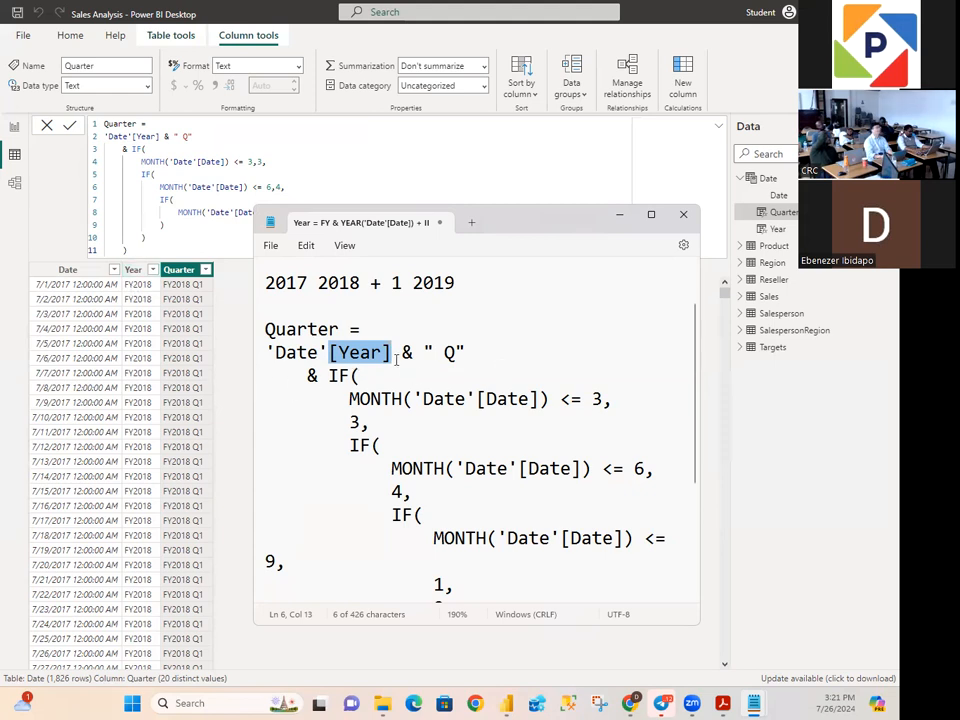
{"action": "left_click_drag", "start_coordinate": [401, 352], "coordinate": [420, 358]}
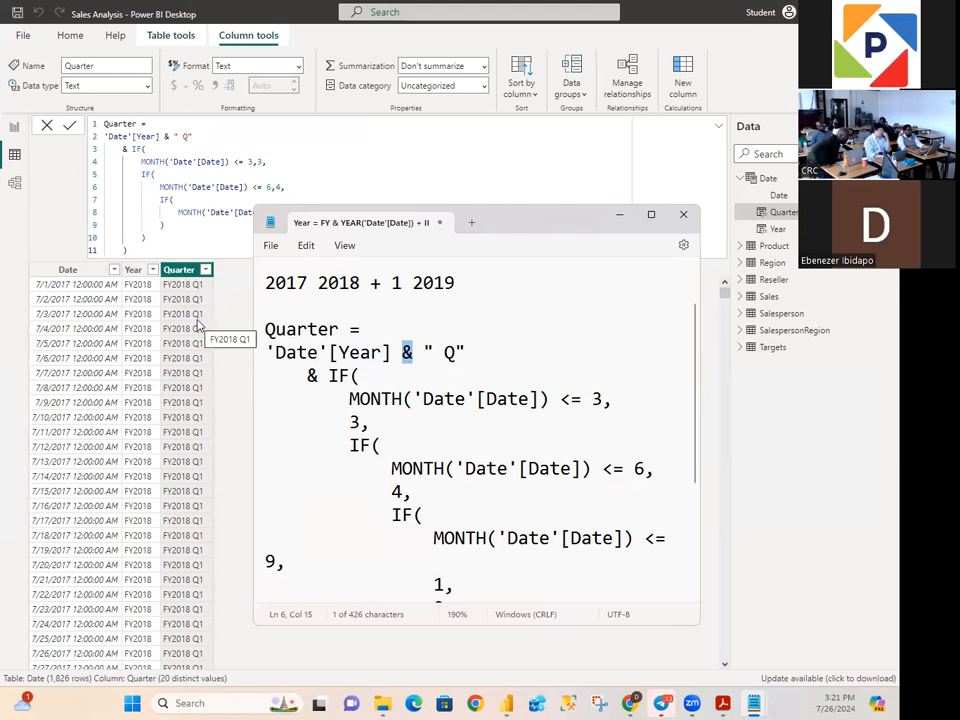
{"action": "scroll", "coordinate": [193, 395], "scroll_direction": "down", "scroll_amount": 15}
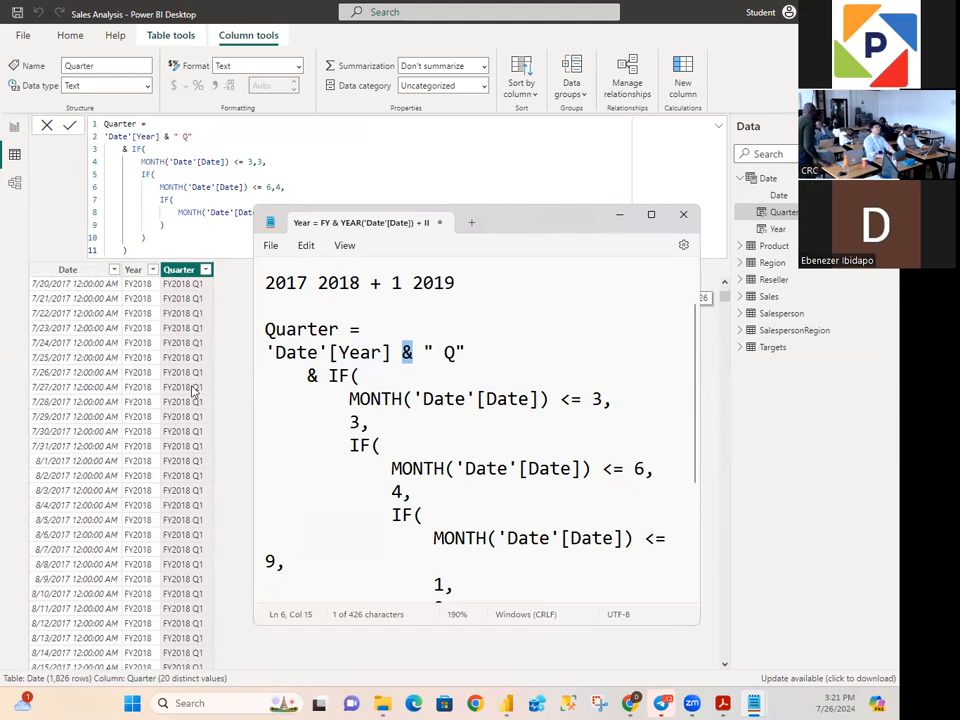
{"action": "scroll", "coordinate": [193, 395], "scroll_direction": "down", "scroll_amount": 12}
{"action": "scroll", "coordinate": [193, 395], "scroll_direction": "up", "scroll_amount": 20}
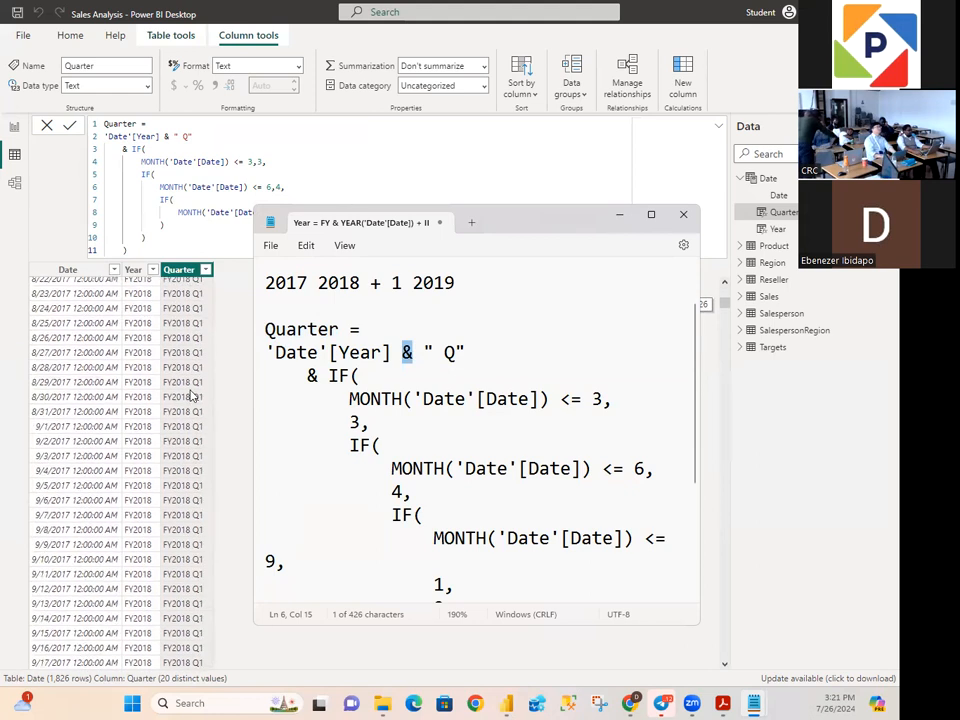
{"action": "scroll", "coordinate": [190, 395], "scroll_direction": "up", "scroll_amount": 2}
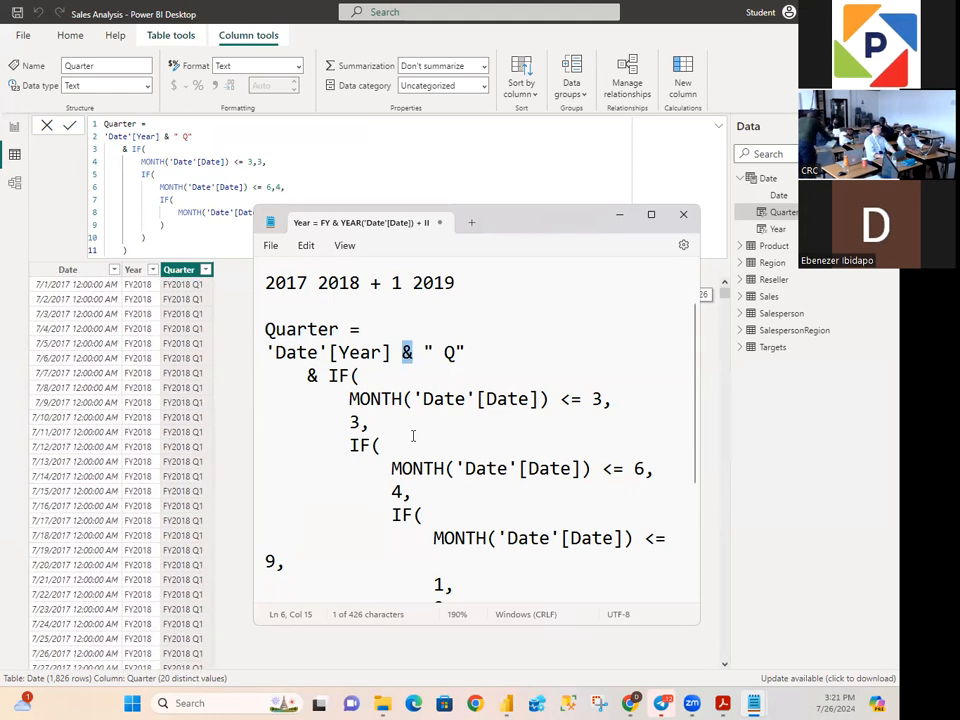
Step: Join the result 3 onto the end of the MONTH <= 3 line in the note's Quarter formula
{"action": "left_click", "coordinate": [348, 422]}
{"action": "key", "text": "BackSpace"}
{"action": "key", "text": "BackSpace"}
{"action": "key", "text": "BackSpace"}
{"action": "key", "text": "BackSpace"}
{"action": "key", "text": "BackSpace"}
{"action": "key", "text": "BackSpace"}
{"action": "key", "text": "BackSpace"}
{"action": "key", "text": "BackSpace"}
{"action": "key", "text": "BackSpace"}
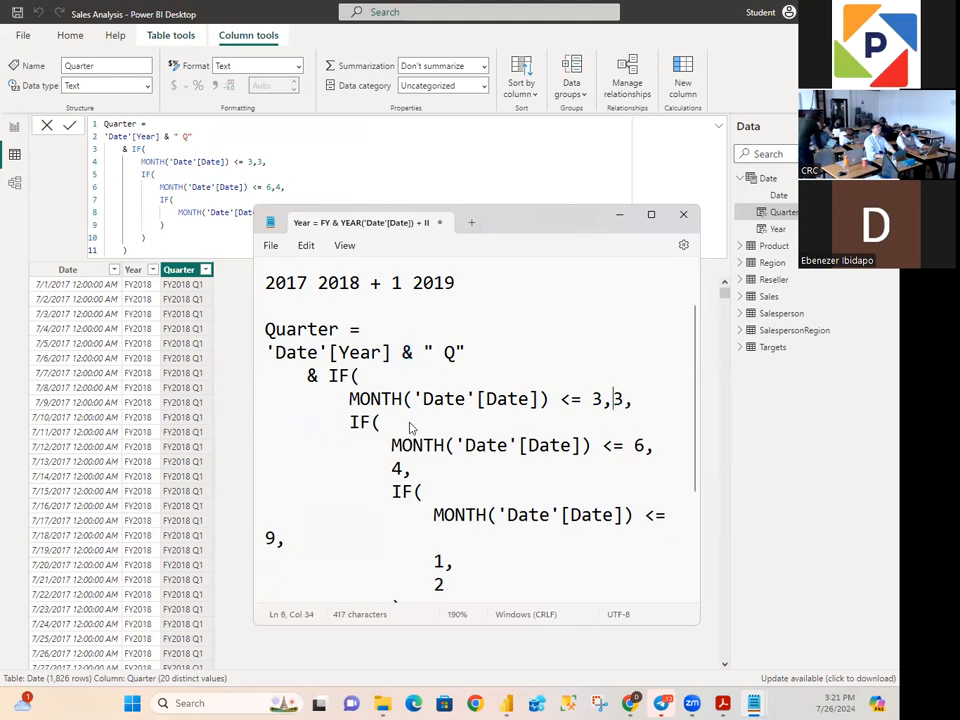
Step: Join the result 4 onto the end of the MONTH <= 6 line in the note's Quarter formula
{"action": "left_click", "coordinate": [392, 468]}
{"action": "key", "text": "BackSpace"}
{"action": "key", "text": "BackSpace"}
{"action": "key", "text": "BackSpace"}
{"action": "key", "text": "BackSpace"}
{"action": "key", "text": "BackSpace"}
{"action": "key", "text": "BackSpace"}
{"action": "key", "text": "BackSpace"}
{"action": "key", "text": "BackSpace"}
{"action": "key", "text": "BackSpace"}
{"action": "key", "text": "BackSpace"}
{"action": "key", "text": "BackSpace"}
{"action": "key", "text": "BackSpace"}
{"action": "key", "text": "BackSpace"}
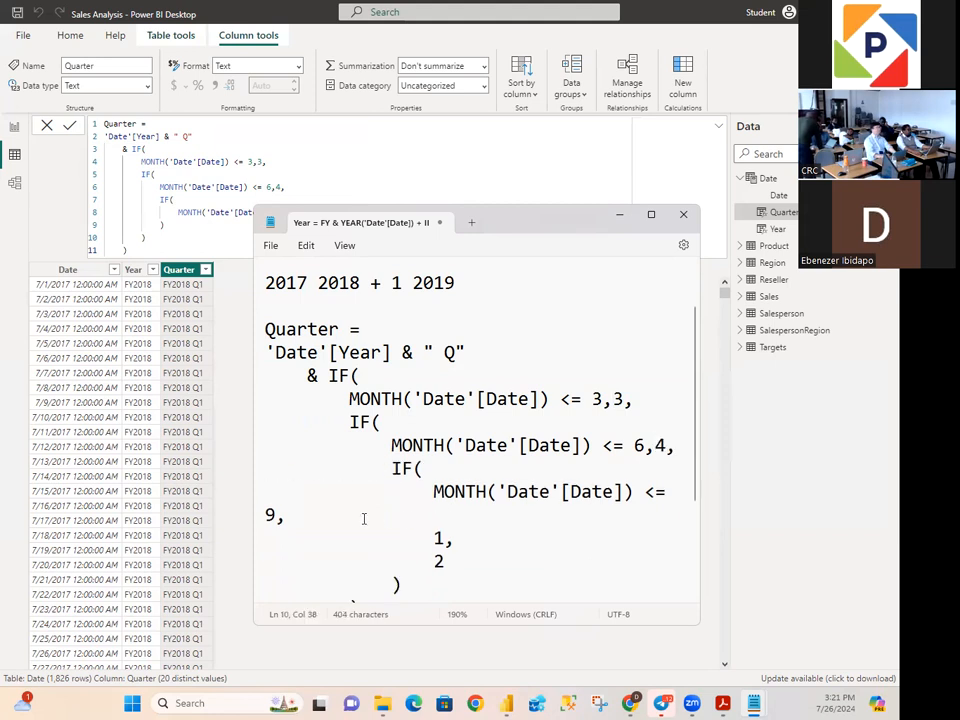
Step: Move and widen the note window, and join the result 1 onto the end of the MONTH <= 9 line
{"action": "left_click_drag", "start_coordinate": [525, 220], "coordinate": [419, 170]}
{"action": "left_click_drag", "start_coordinate": [597, 339], "coordinate": [835, 339]}
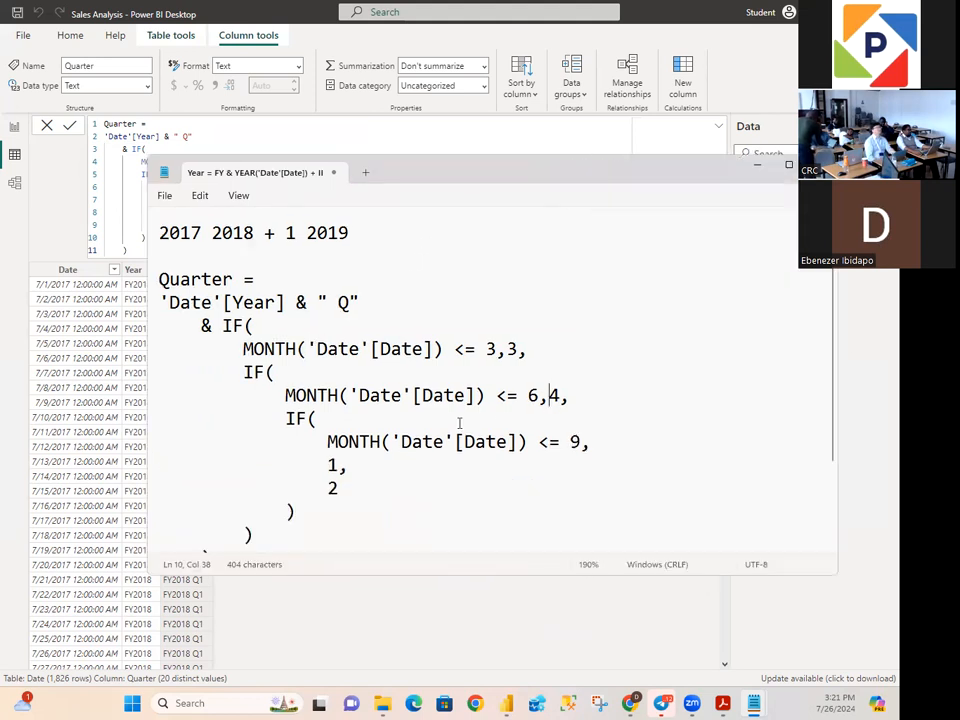
{"action": "left_click", "coordinate": [328, 465]}
{"action": "key", "text": "BackSpace"}
{"action": "key", "text": "BackSpace"}
{"action": "key", "text": "BackSpace"}
{"action": "key", "text": "BackSpace"}
{"action": "key", "text": "BackSpace"}
{"action": "key", "text": "BackSpace"}
{"action": "key", "text": "BackSpace"}
{"action": "key", "text": "BackSpace"}
{"action": "key", "text": "BackSpace"}
{"action": "key", "text": "BackSpace"}
{"action": "key", "text": "BackSpace"}
{"action": "key", "text": "BackSpace"}
{"action": "key", "text": "BackSpace"}
{"action": "key", "text": "BackSpace"}
{"action": "key", "text": "BackSpace"}
{"action": "key", "text": "BackSpace"}
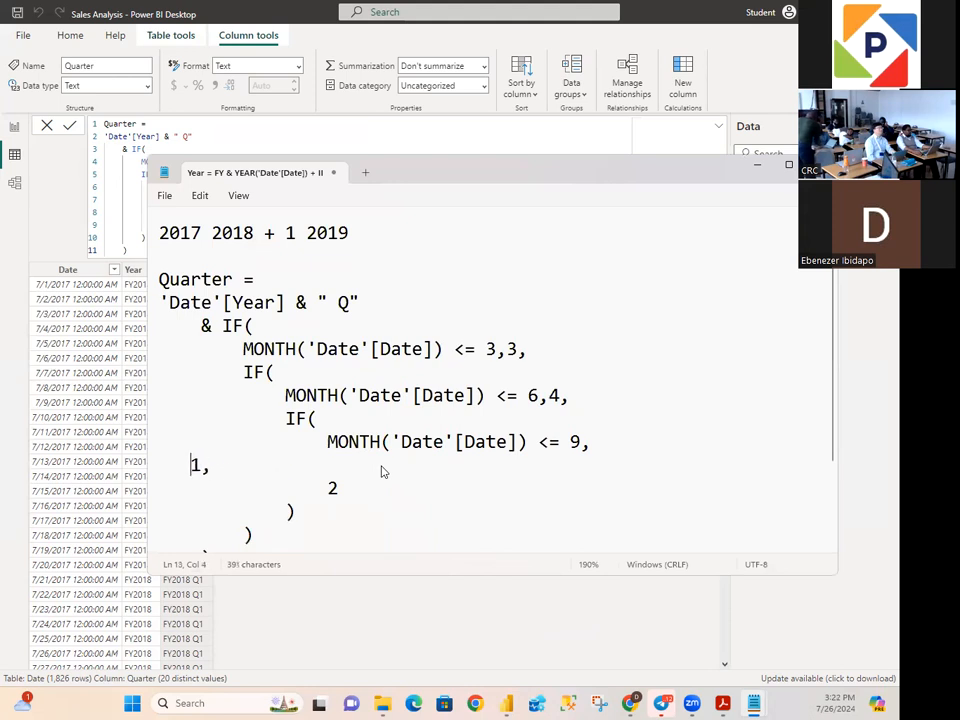
{"action": "key", "text": "BackSpace"}
Step: Join the result 2 onto the end of the MONTH <= 9 line, and bring the list of fiscal quarter months into view
{"action": "left_click", "coordinate": [328, 465]}
{"action": "key", "text": "BackSpace"}
{"action": "key", "text": "BackSpace"}
{"action": "key", "text": "BackSpace"}
{"action": "key", "text": "BackSpace"}
{"action": "key", "text": "BackSpace"}
{"action": "key", "text": "BackSpace"}
{"action": "key", "text": "BackSpace"}
{"action": "key", "text": "BackSpace"}
{"action": "key", "text": "BackSpace"}
{"action": "key", "text": "BackSpace"}
{"action": "key", "text": "BackSpace"}
{"action": "key", "text": "BackSpace"}
{"action": "key", "text": "BackSpace"}
{"action": "key", "text": "BackSpace"}
{"action": "key", "text": "BackSpace"}
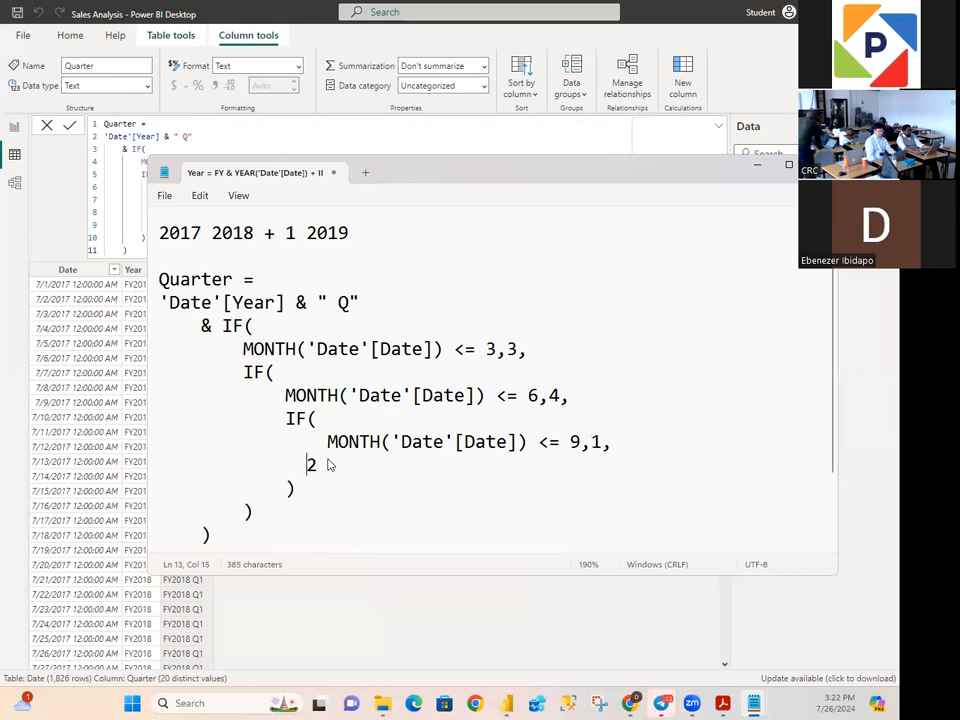
{"action": "key", "text": "BackSpace"}
{"action": "key", "text": "BackSpace"}
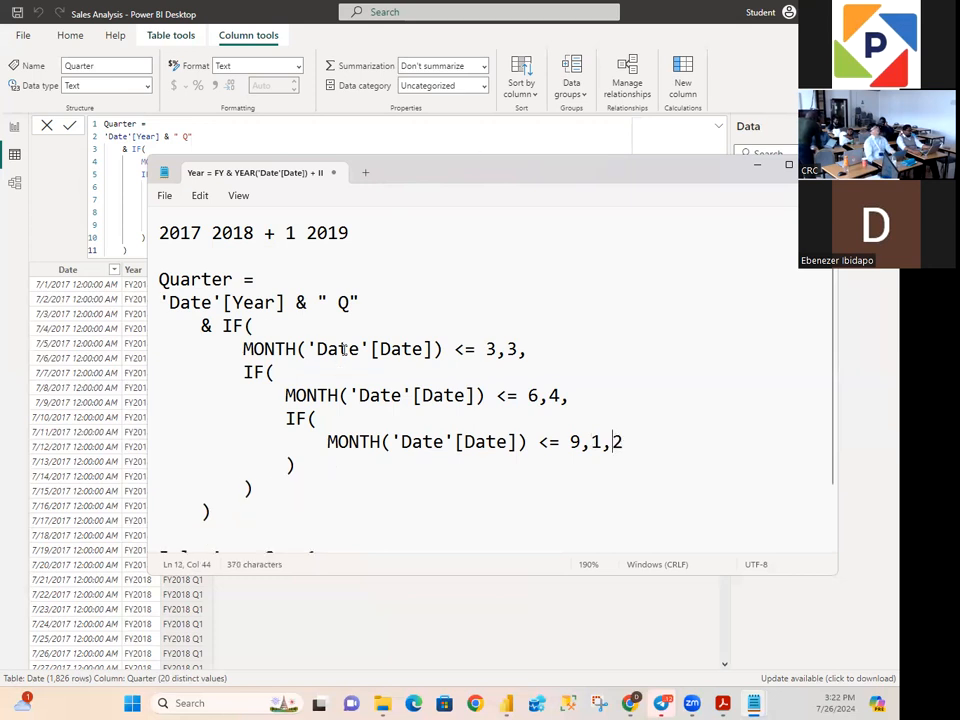
{"action": "scroll", "coordinate": [405, 382], "scroll_direction": "down", "scroll_amount": 2}
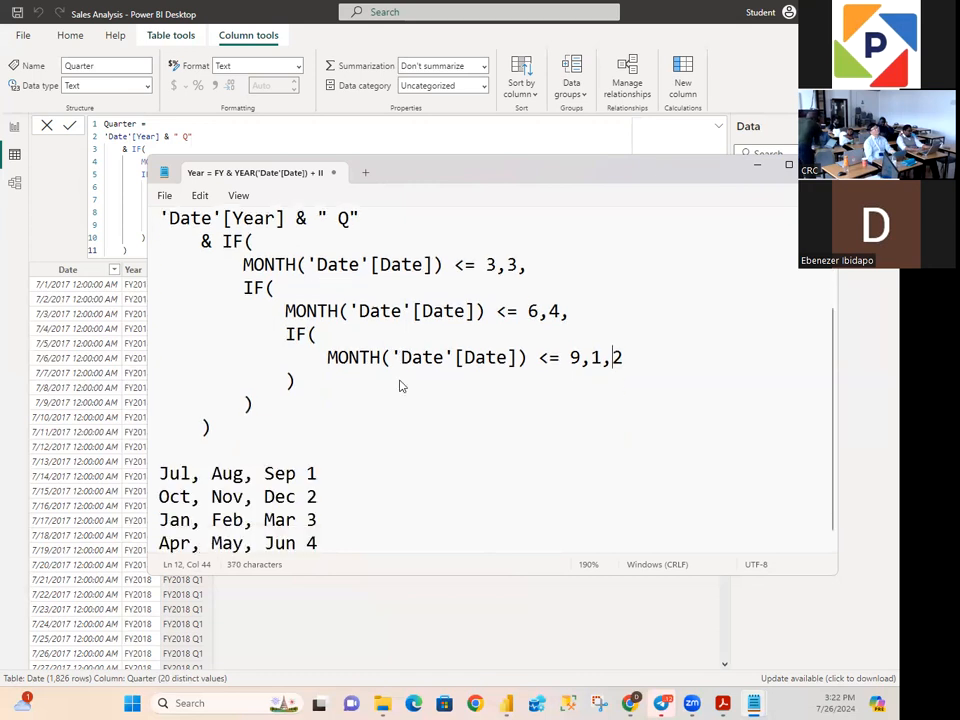
Step: Examine how the note's nested Quarter conditions and their results match the list of fiscal quarter months
{"action": "scroll", "coordinate": [409, 383], "scroll_direction": "up", "scroll_amount": 3}
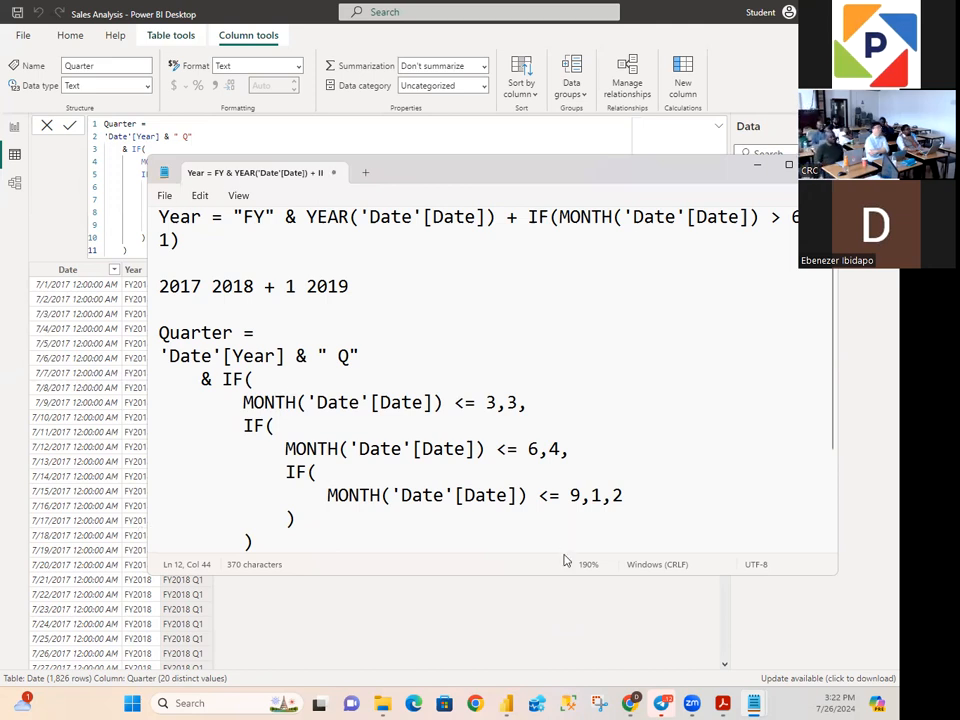
{"action": "scroll", "coordinate": [514, 444], "scroll_direction": "down", "scroll_amount": 2}
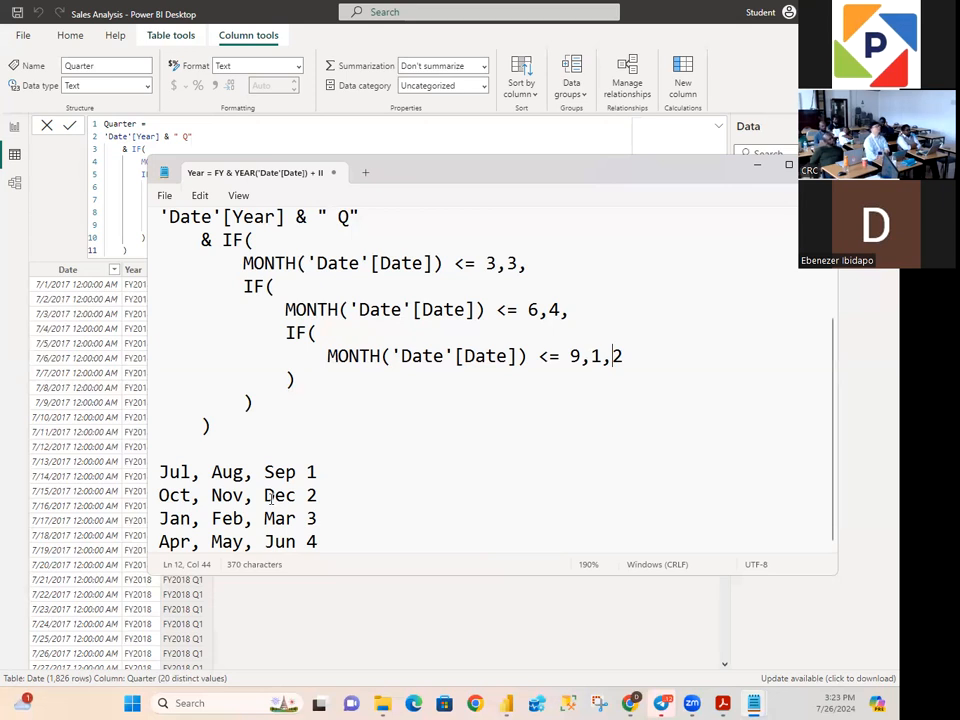
{"action": "scroll", "coordinate": [438, 279], "scroll_direction": "up", "scroll_amount": 1}
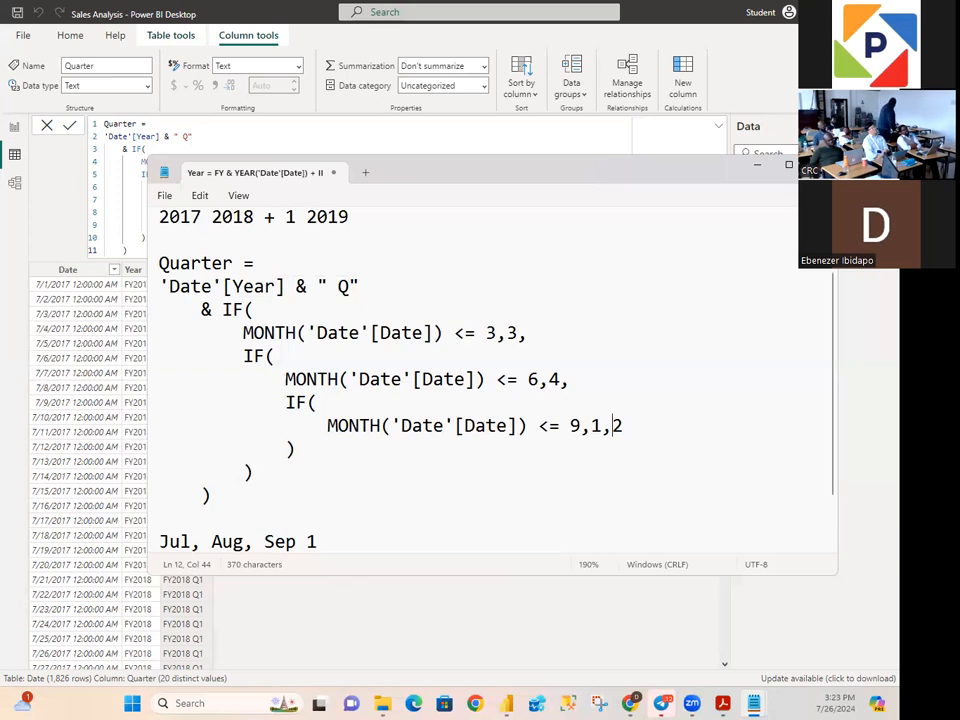
{"action": "left_click_drag", "start_coordinate": [507, 334], "coordinate": [535, 337]}
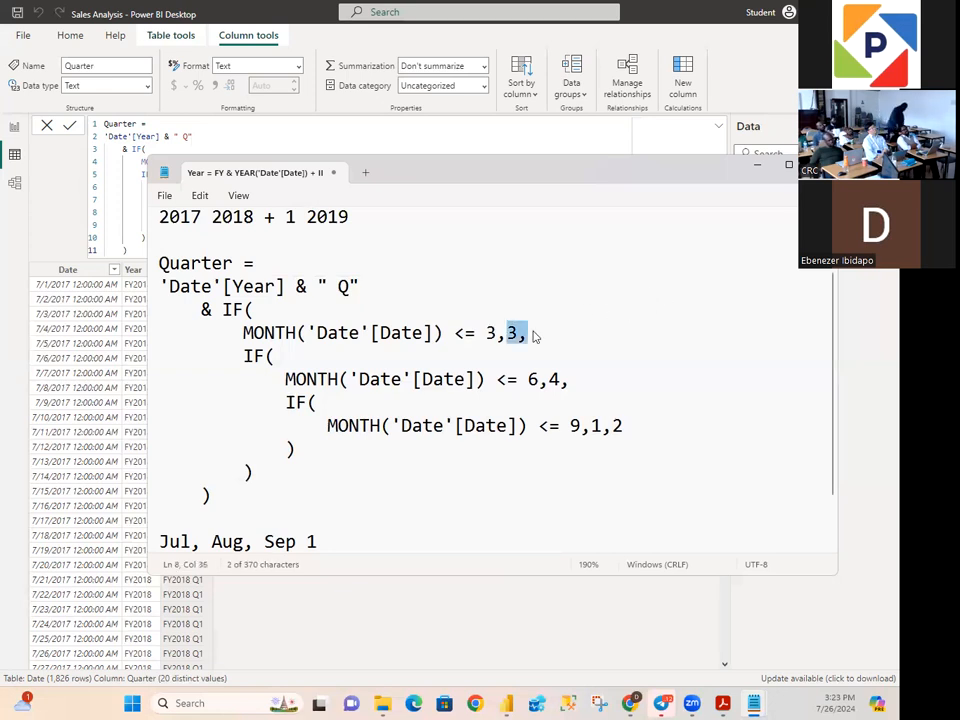
{"action": "left_click", "coordinate": [349, 287]}
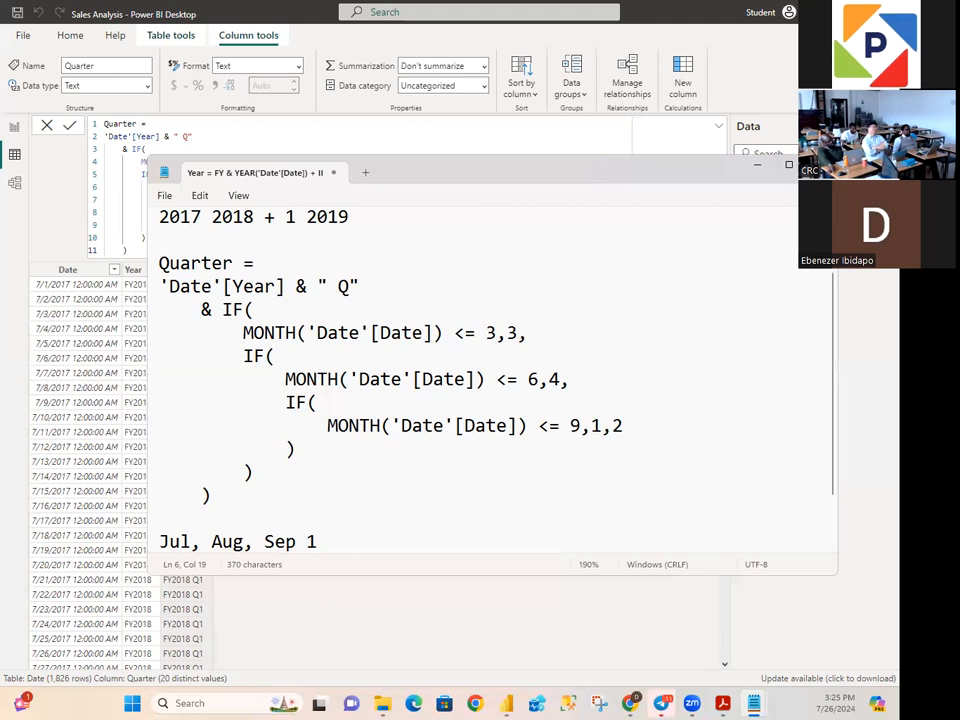
Step: Minimize the note and review the distinct values of the Date table's Quarter column without applying a filter
{"action": "left_click", "coordinate": [757, 170]}
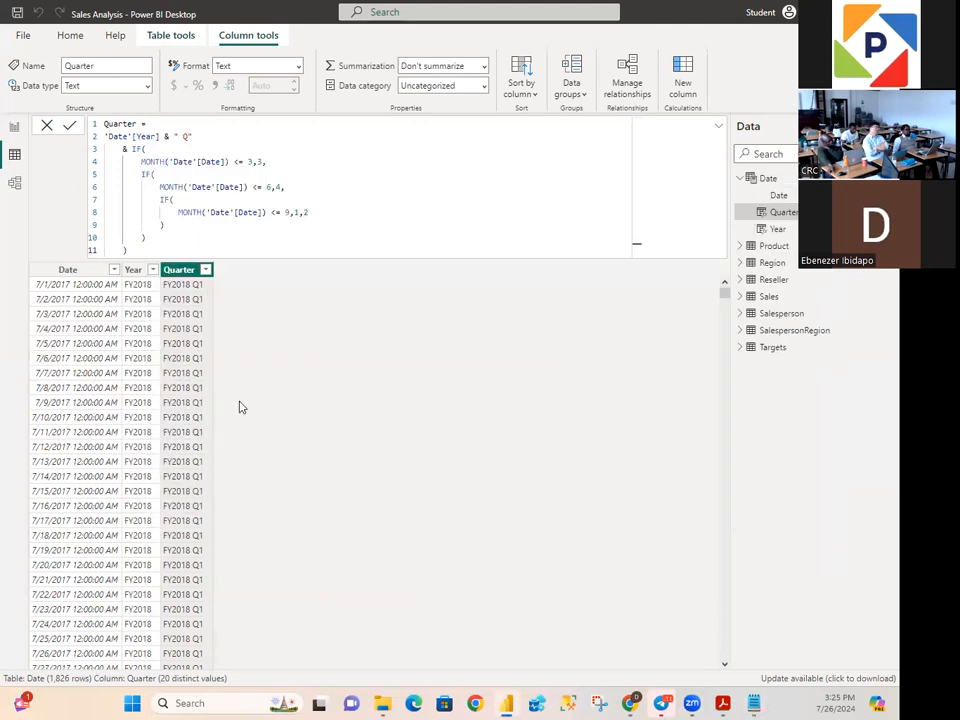
{"action": "left_click", "coordinate": [204, 270]}
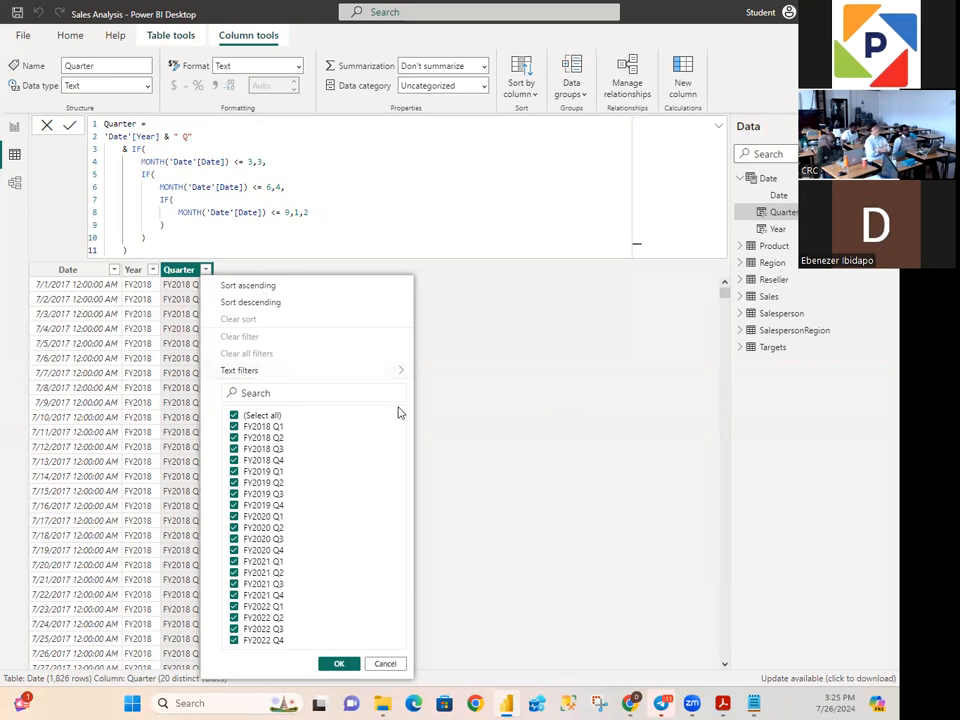
{"action": "left_click", "coordinate": [383, 662]}
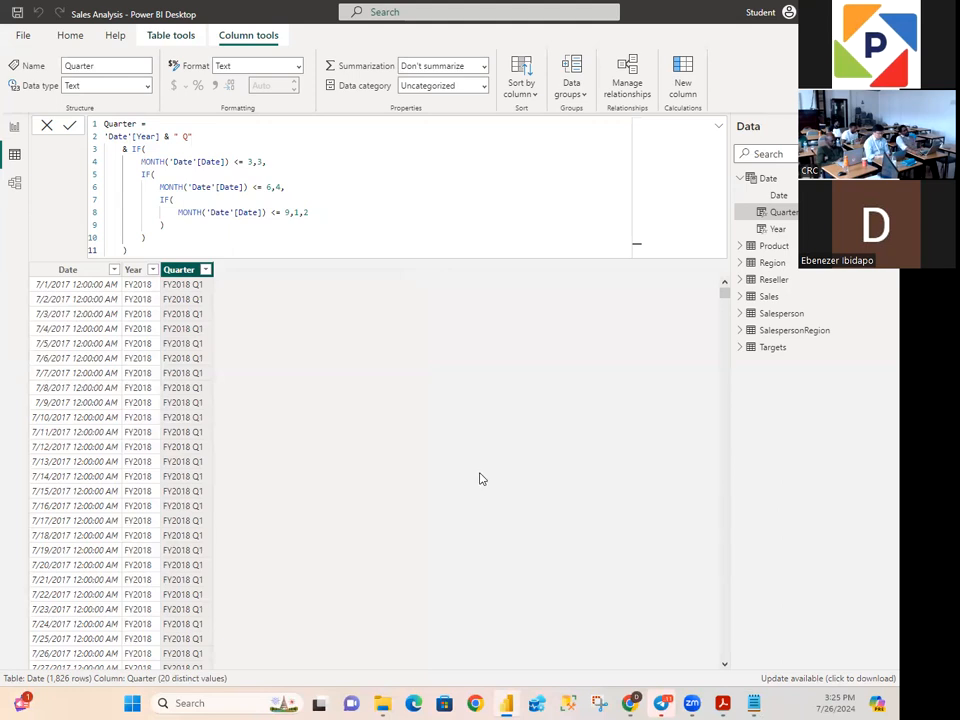
Step: Switch to Snippets.txt and copy the two-line Month column definition for the Date table
{"action": "mouse_move", "coordinate": [757, 704]}
{"action": "left_click", "coordinate": [785, 600]}
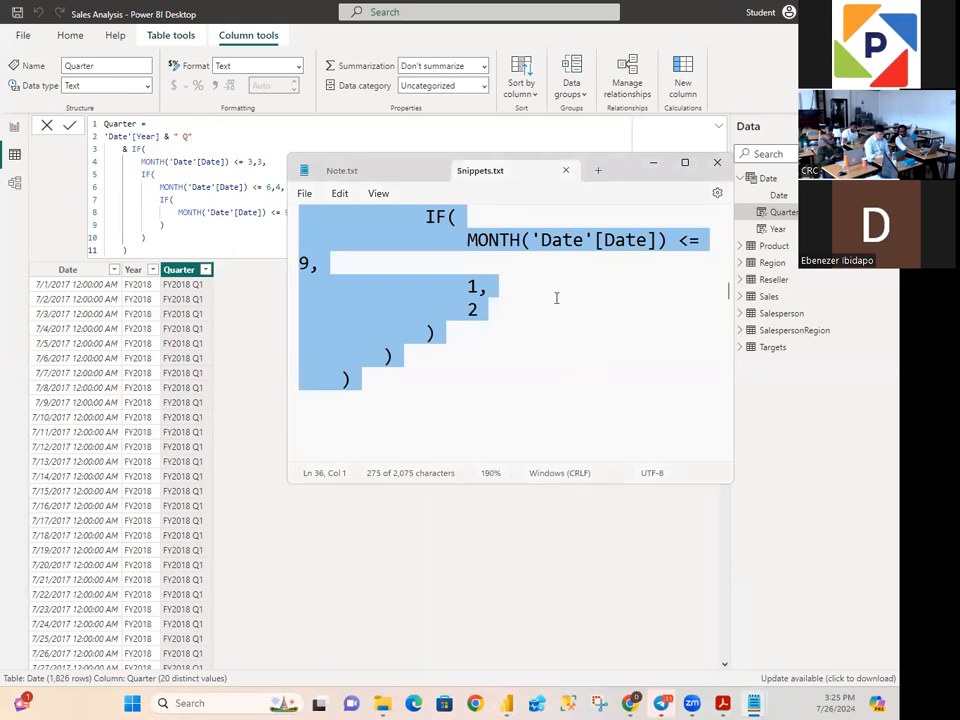
{"action": "scroll", "coordinate": [557, 298], "scroll_direction": "down", "scroll_amount": 1, "text": "ctrl"}
{"action": "scroll", "coordinate": [558, 296], "scroll_direction": "down", "scroll_amount": 2}
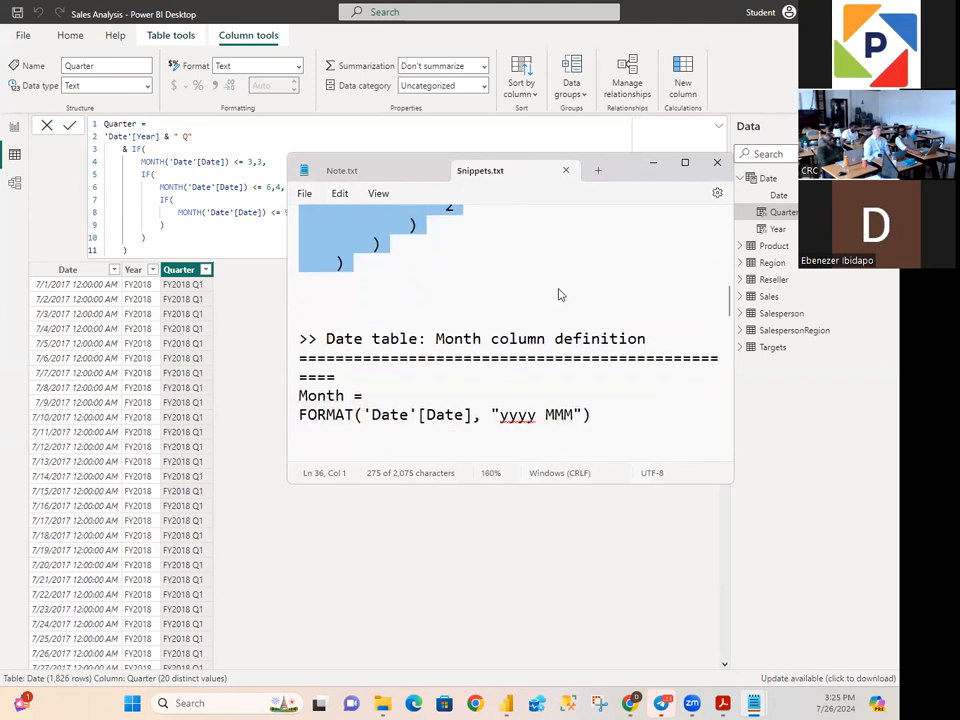
{"action": "scroll", "coordinate": [559, 295], "scroll_direction": "down", "scroll_amount": 3}
{"action": "scroll", "coordinate": [559, 295], "scroll_direction": "up", "scroll_amount": 3}
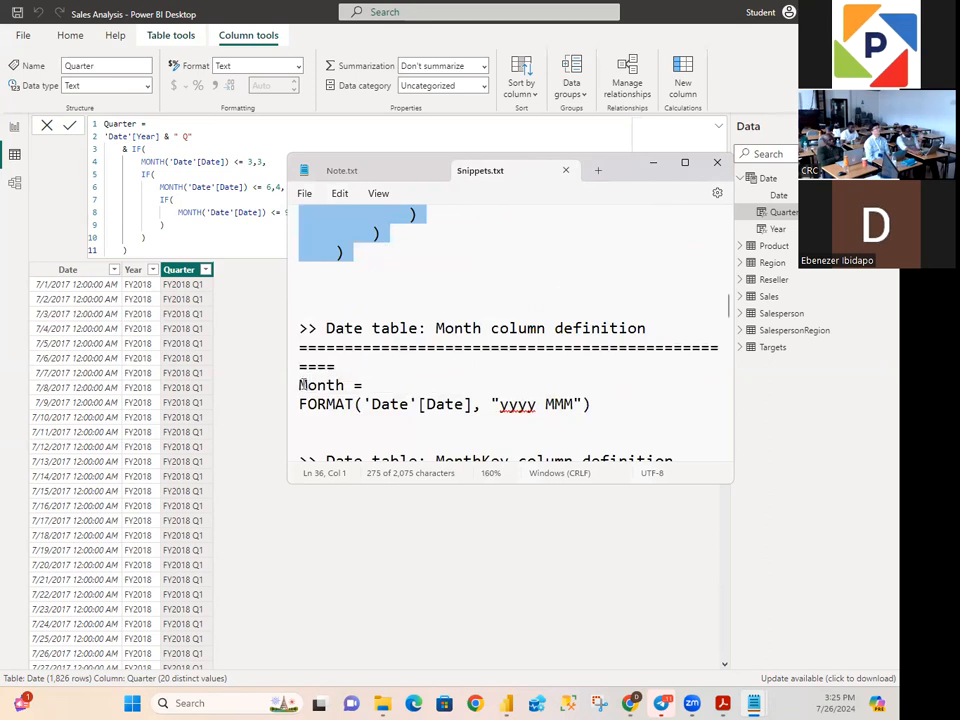
{"action": "left_click_drag", "start_coordinate": [300, 385], "coordinate": [309, 388]}
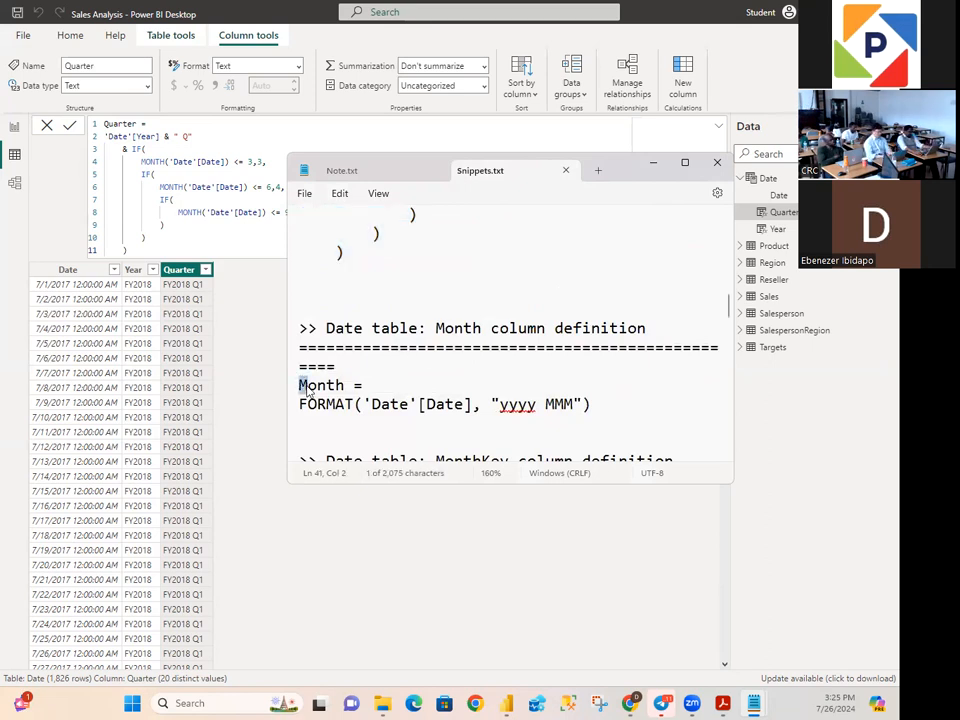
{"action": "left_click", "coordinate": [304, 387]}
{"action": "left_click_drag", "start_coordinate": [301, 386], "coordinate": [596, 401]}
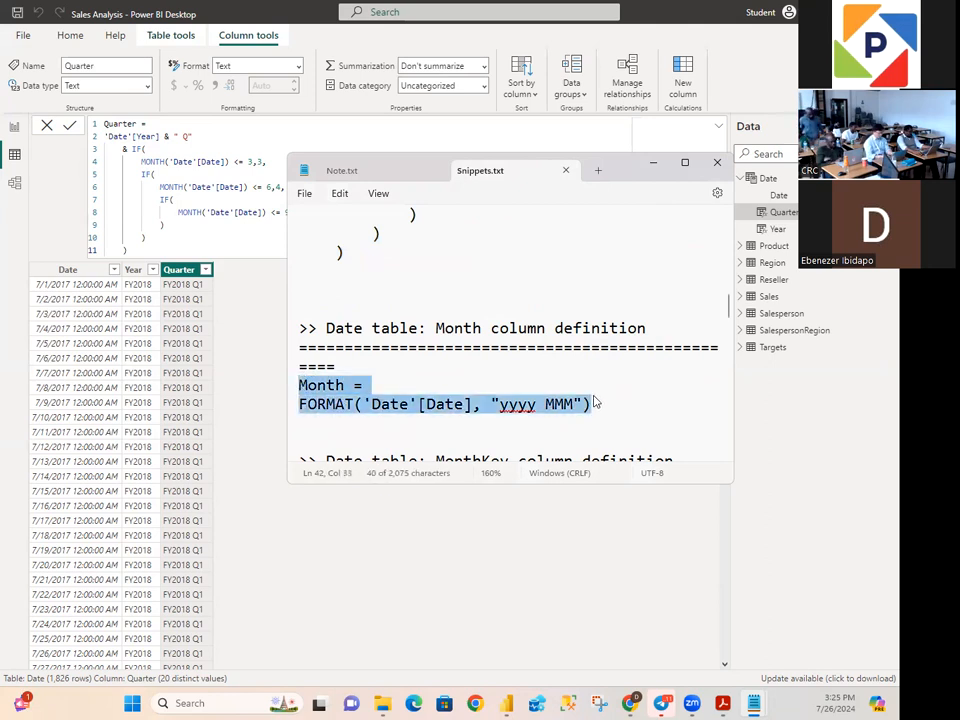
{"action": "right_click", "coordinate": [429, 402]}
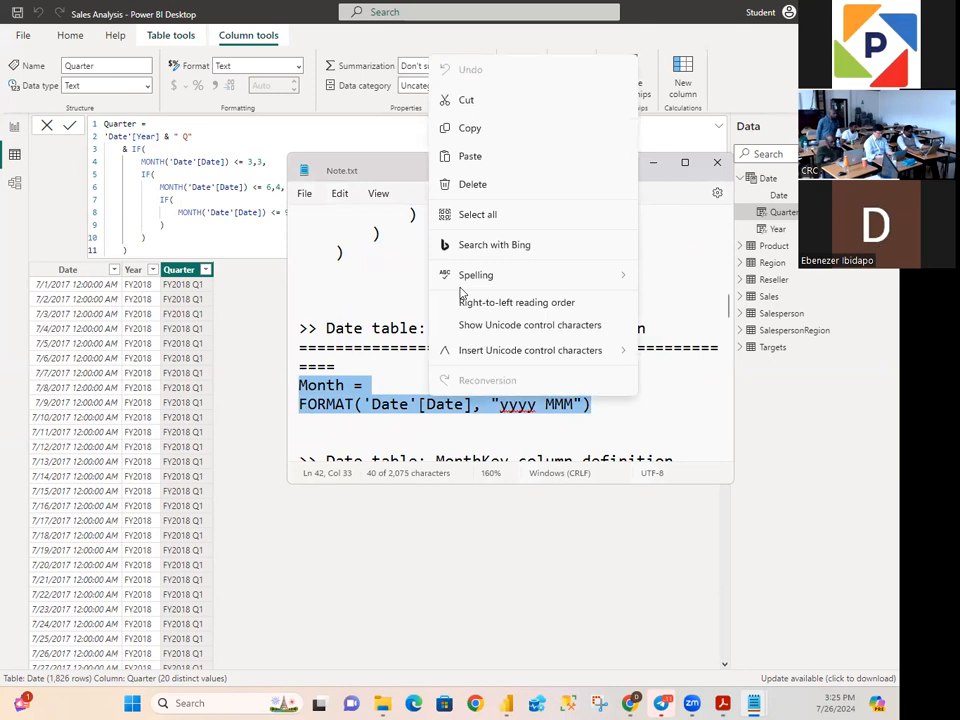
{"action": "left_click", "coordinate": [476, 129]}
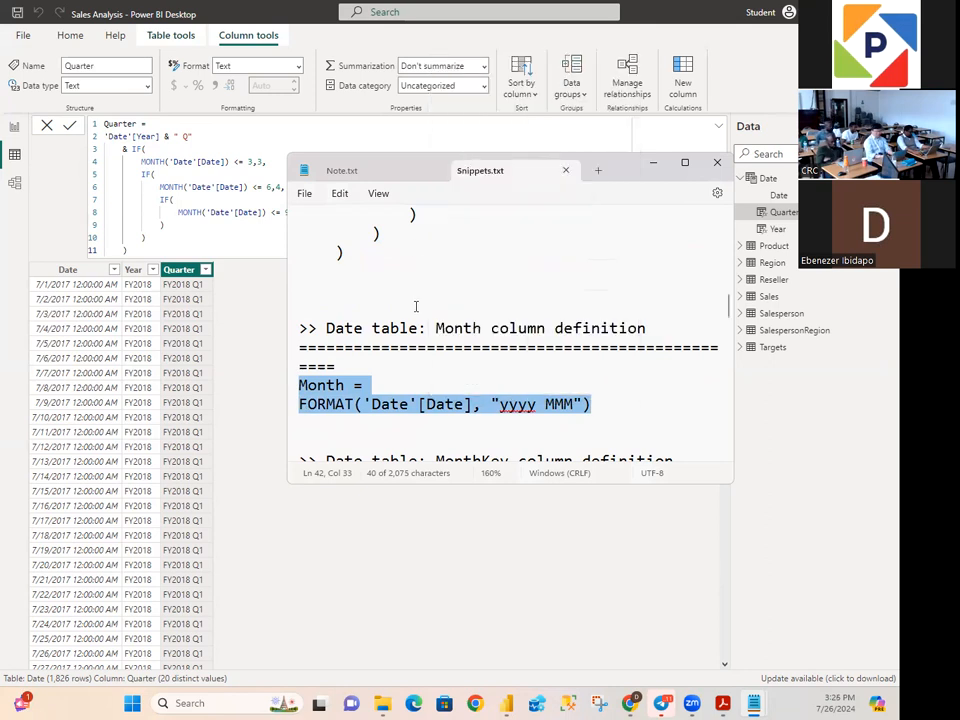
{"action": "scroll", "coordinate": [416, 306], "scroll_direction": "down", "scroll_amount": 2}
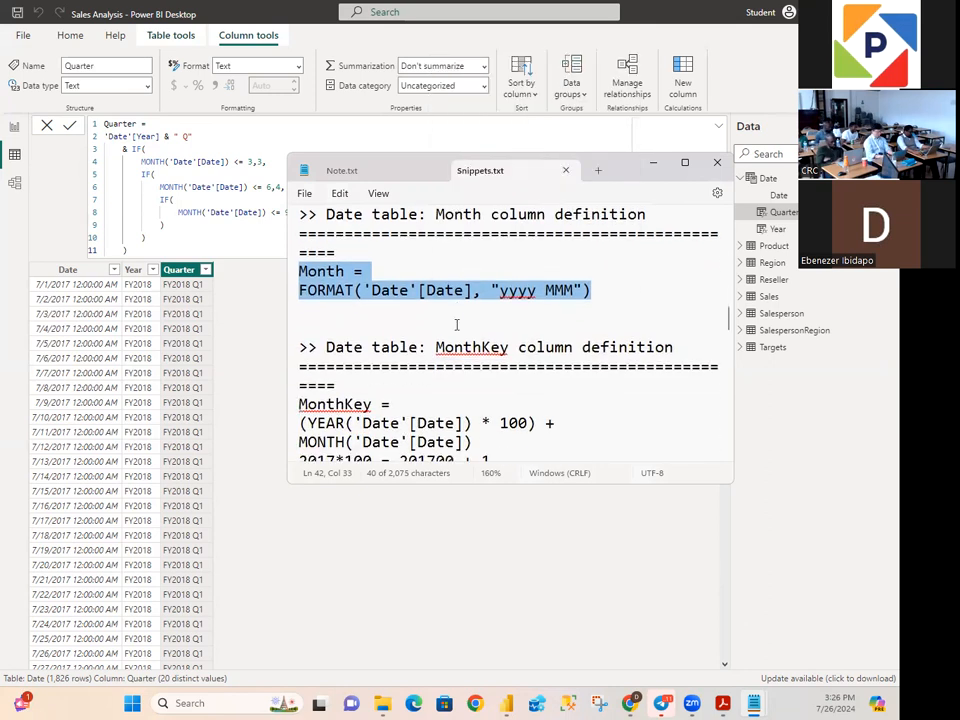
Step: Back in Power BI, add a calculated column to the Date table with the copied formula Month = FORMAT('Date'[Date], "yyyy MMM")
{"action": "left_click", "coordinate": [231, 285]}
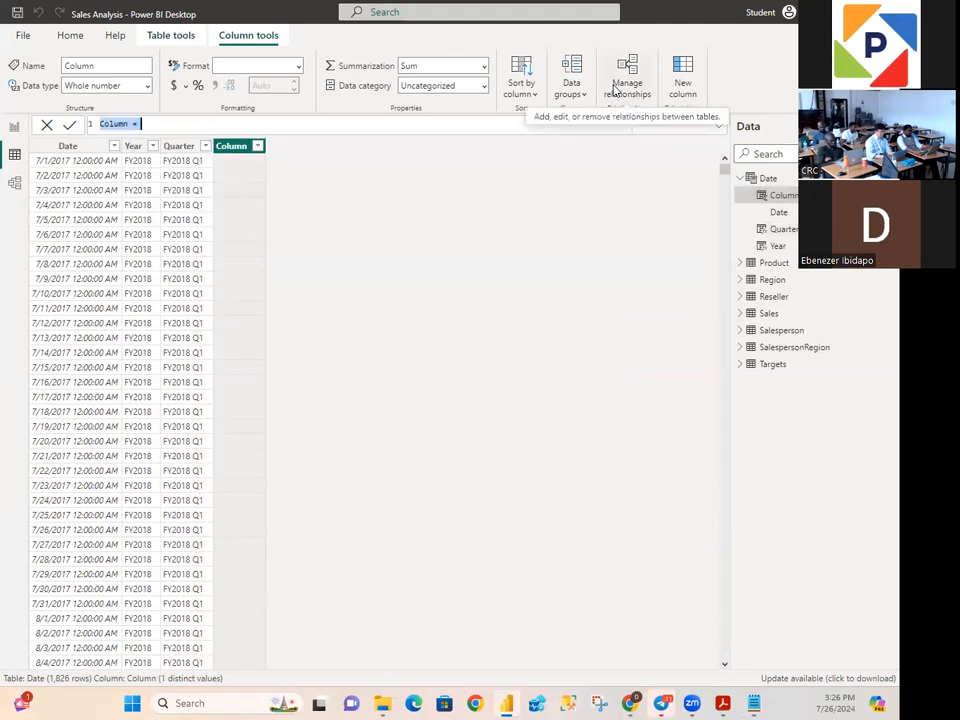
{"action": "key", "text": "ctrl+v"}
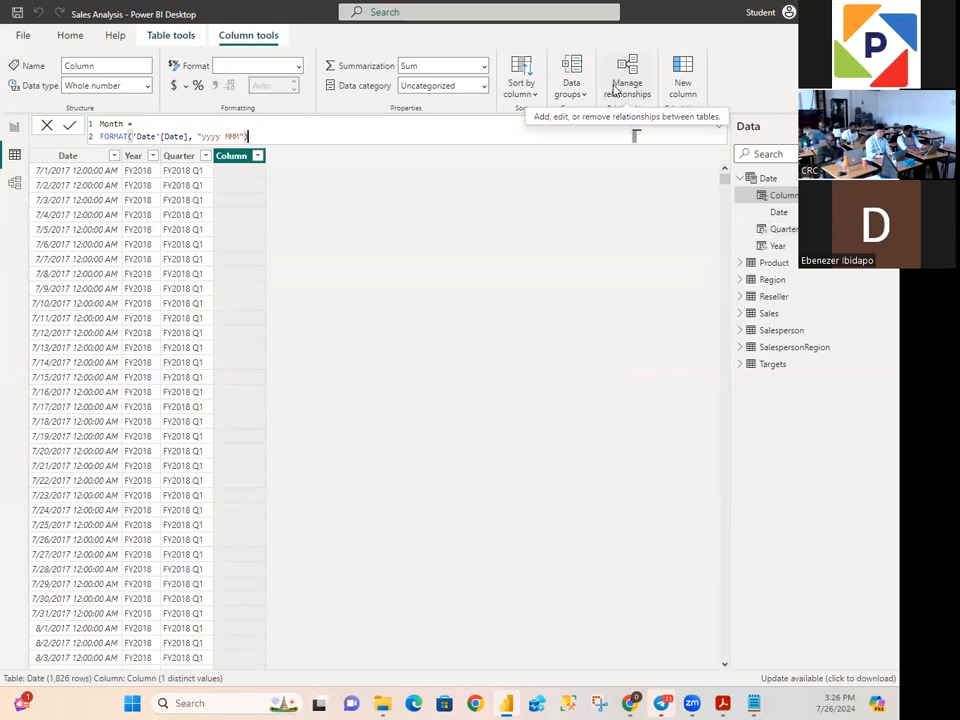
{"action": "key", "text": "Return"}
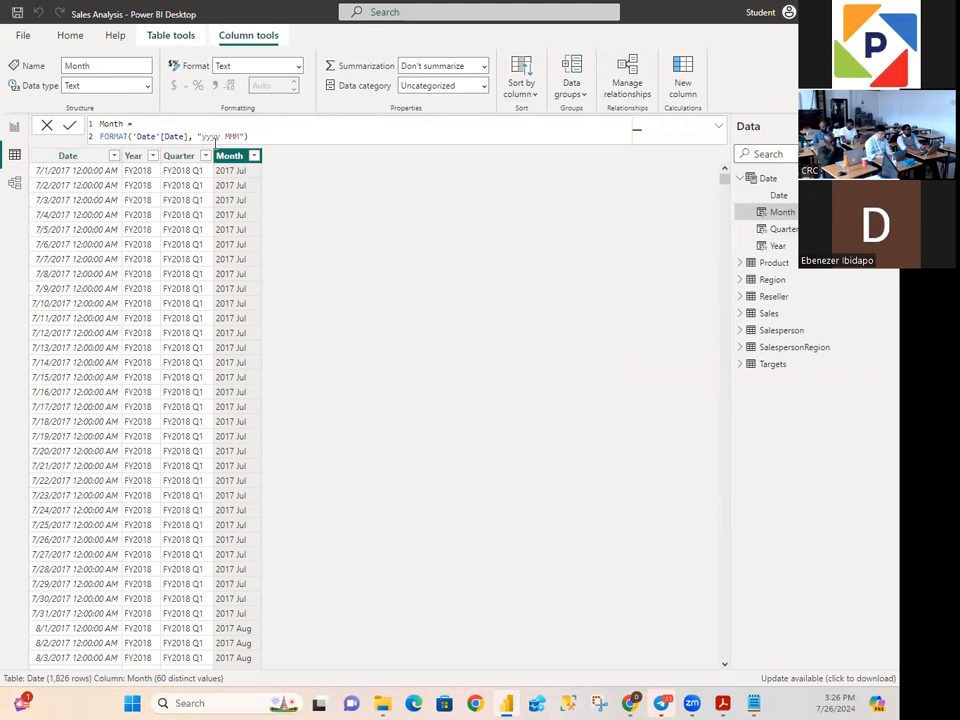
Step: Point out the year and month codes in the Month formula, and change its format string to "yyyy MMMM"
{"action": "left_click_drag", "start_coordinate": [222, 135], "coordinate": [200, 137]}
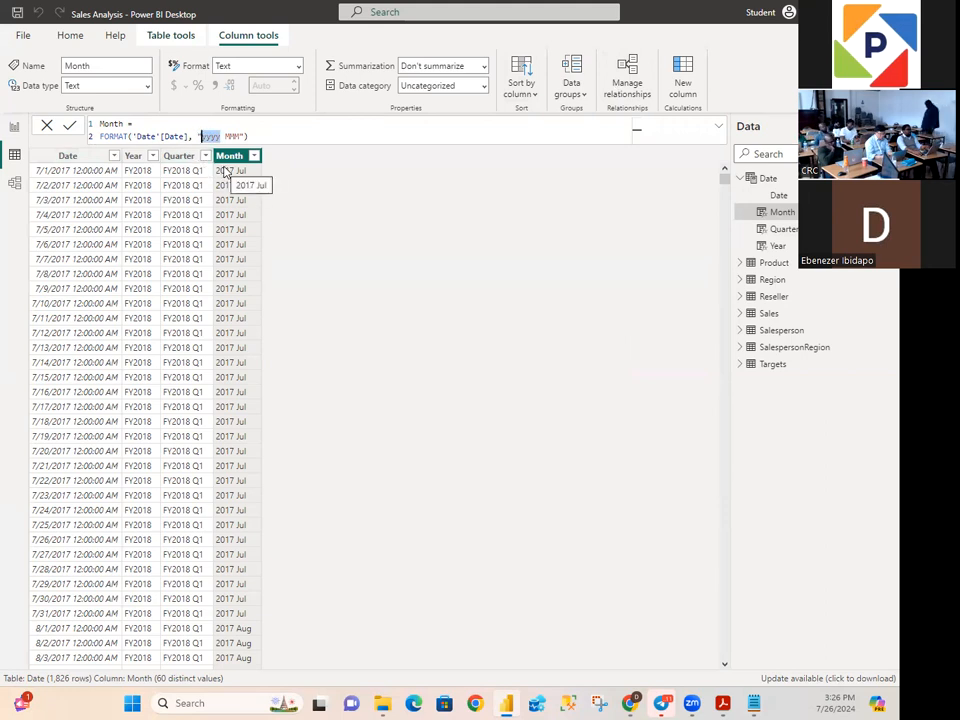
{"action": "double_click", "coordinate": [233, 136]}
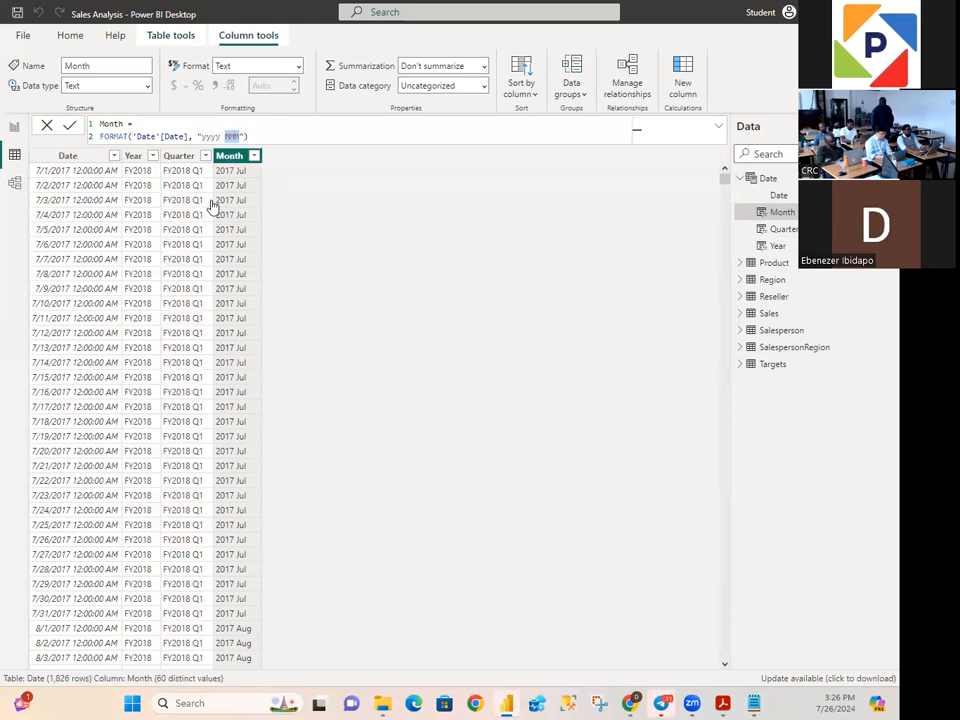
{"action": "left_click", "coordinate": [220, 136]}
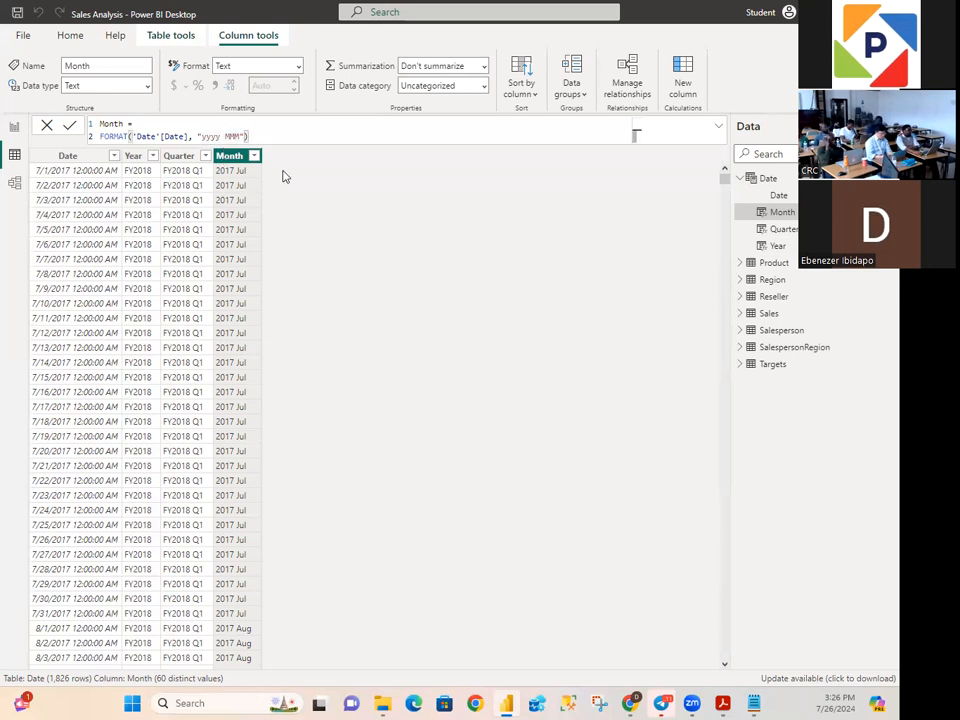
{"action": "type", "text": "M"}
{"action": "key", "text": "BackSpace"}
{"action": "type", "text": "M"}
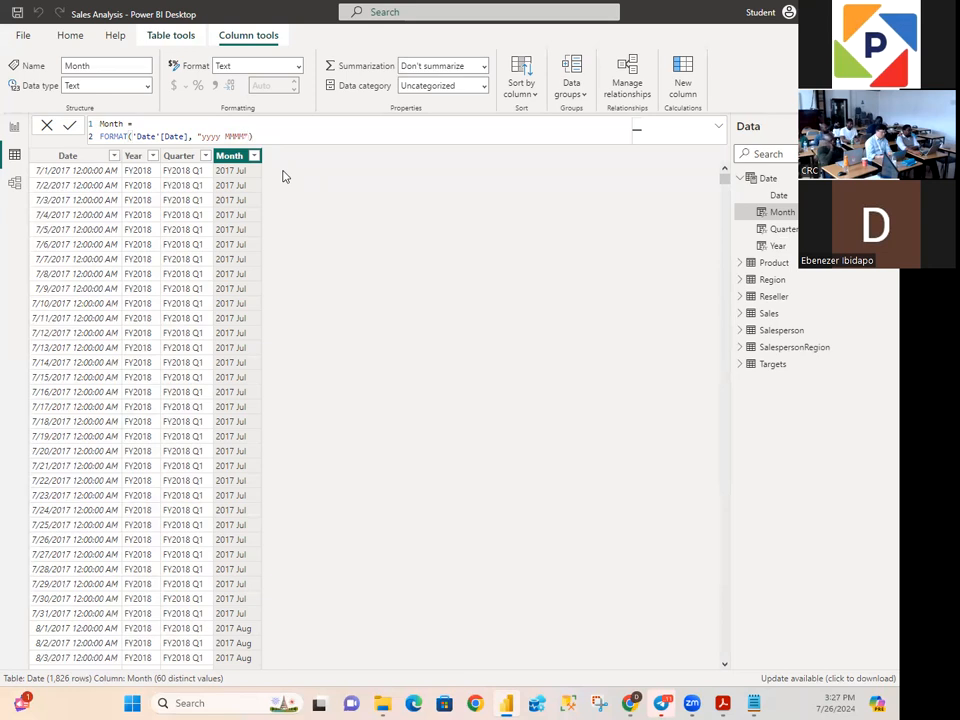
{"action": "key", "text": "Return"}
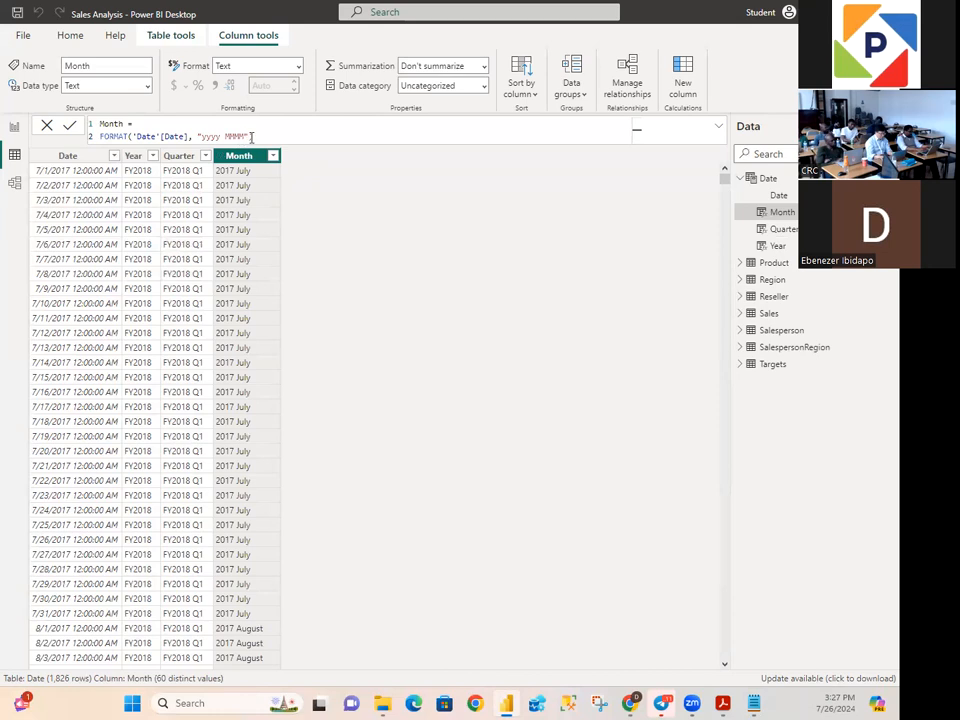
Step: Shorten the month code in the Month formula one letter at a time, applying "yyyy MMM", "yyyy MM" and "yyyy M"
{"action": "left_click", "coordinate": [246, 135]}
{"action": "key", "text": "BackSpace"}
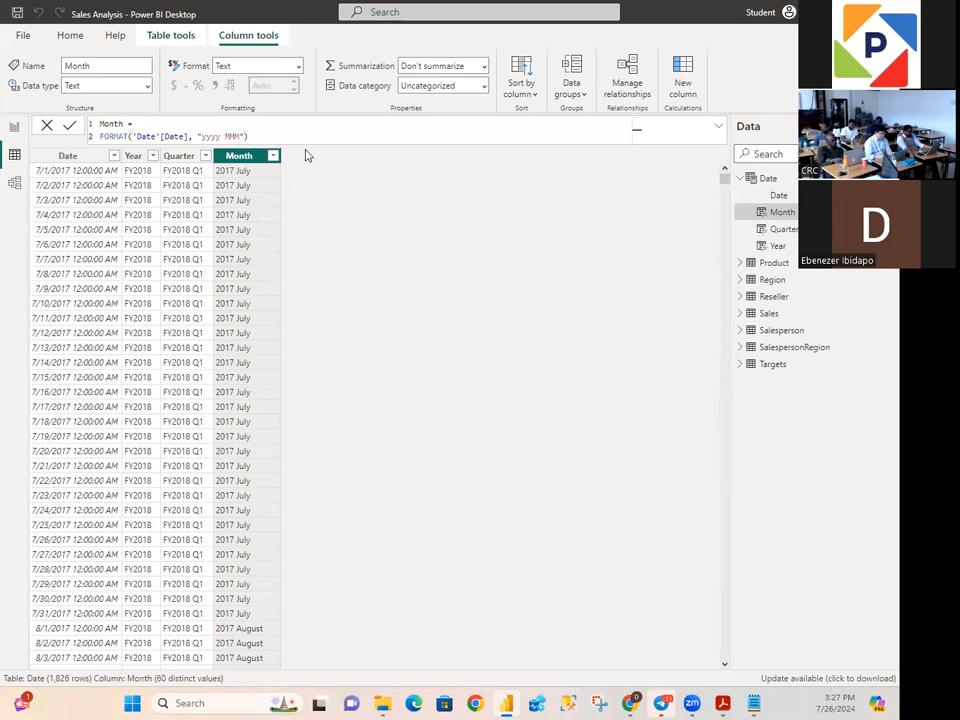
{"action": "key", "text": "Return"}
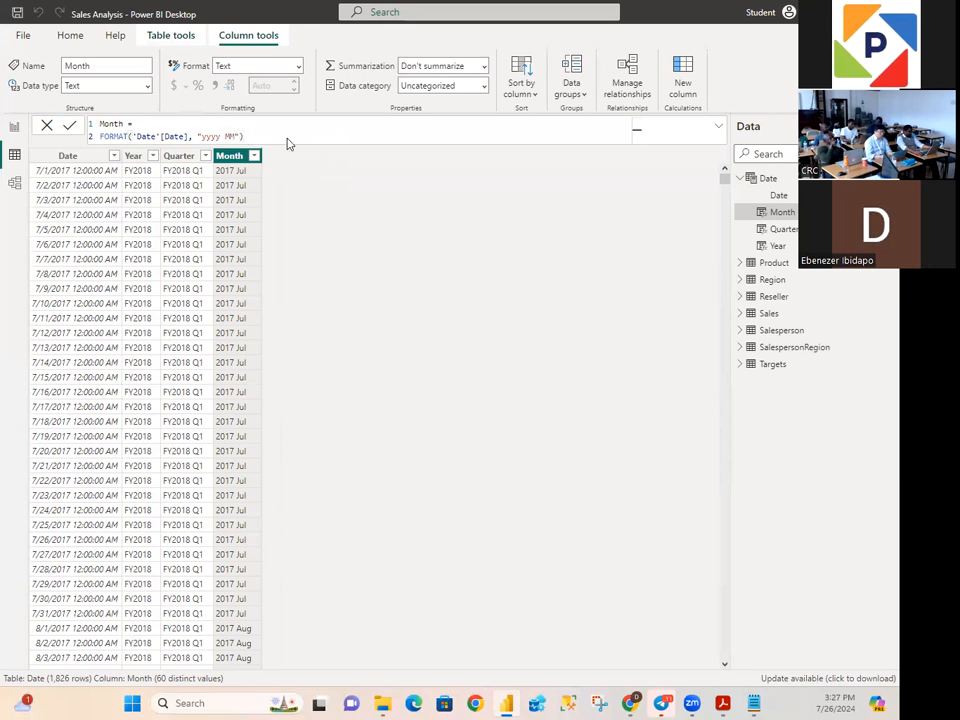
{"action": "key", "text": "Return"}
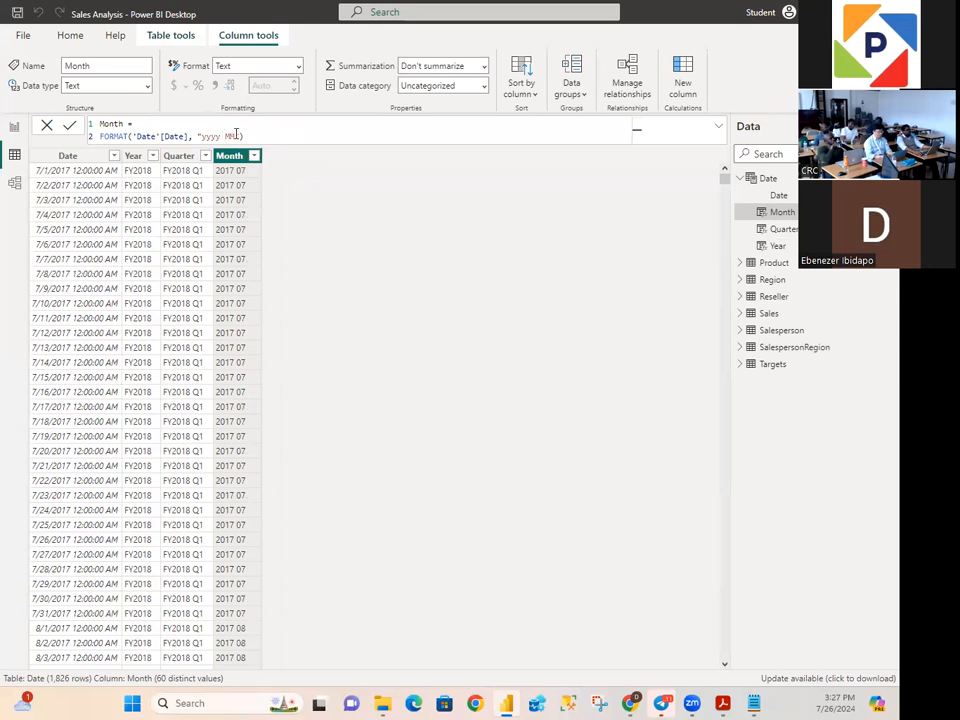
{"action": "key", "text": "BackSpace"}
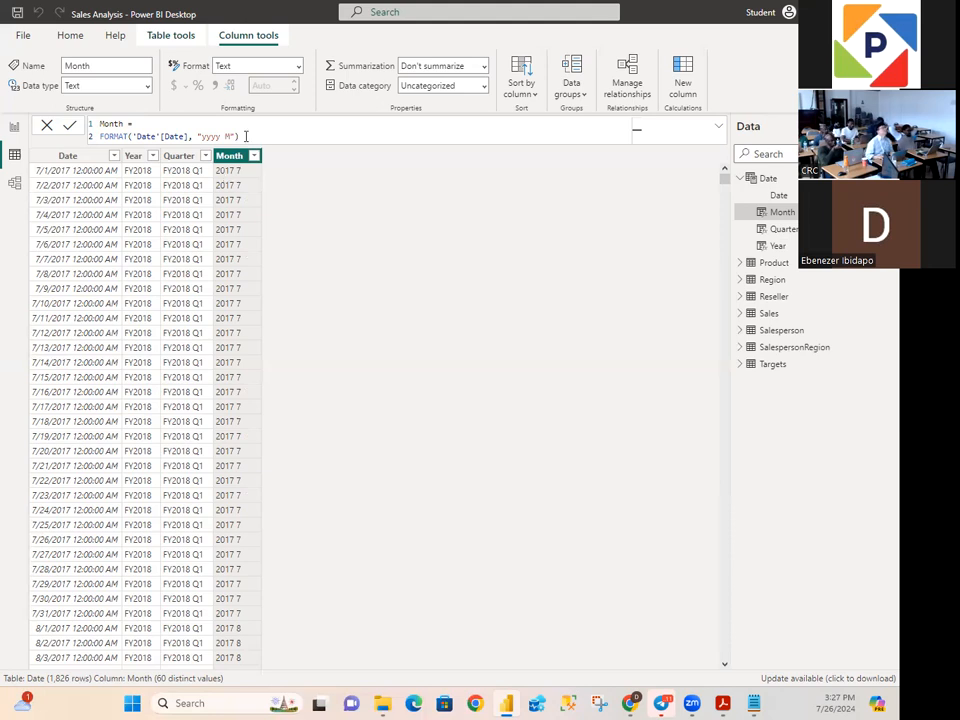
Step: Restore the Month column's format string to "yyyy MMM" and apply the formula
{"action": "left_click", "coordinate": [236, 136]}
{"action": "type", "text": ")"}
{"action": "type", "text": "MM"}
{"action": "type", "text": "\""}
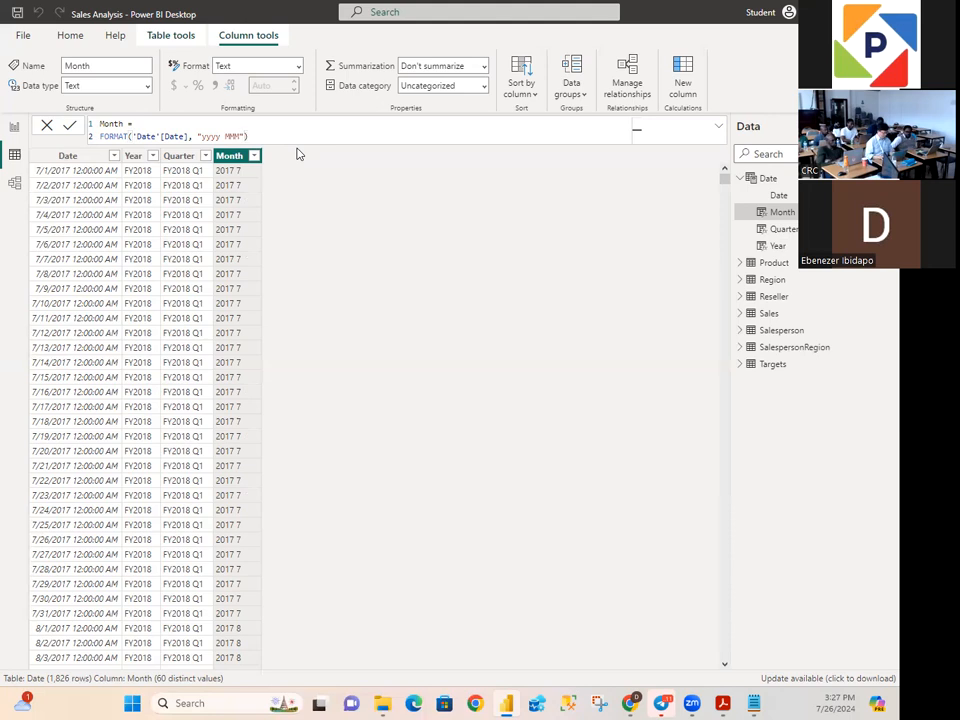
{"action": "key", "text": "Return"}
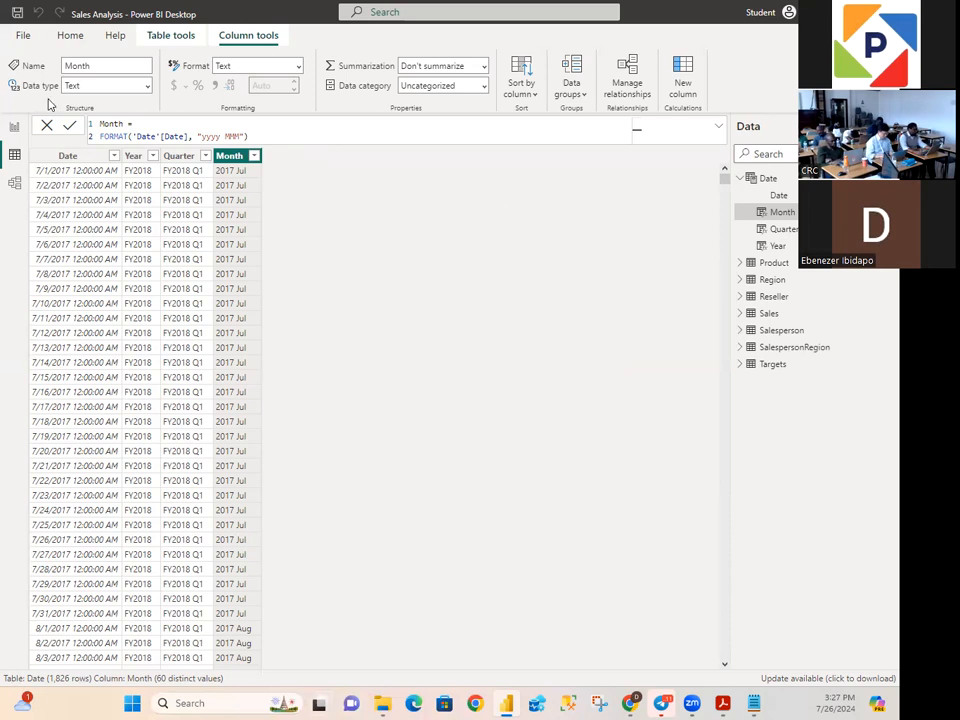
Step: In the report view, remove Sales and the Geography hierarchy from the Page 1 matrix, and collapse the Reseller and Sales tables
{"action": "left_click", "coordinate": [13, 129]}
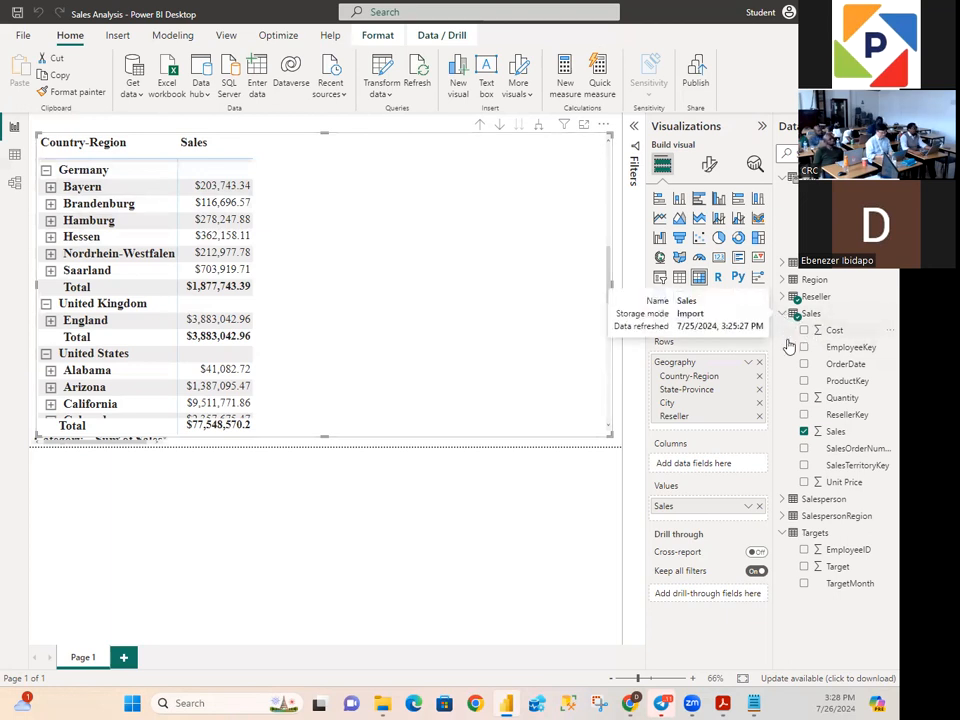
{"action": "left_click", "coordinate": [803, 431]}
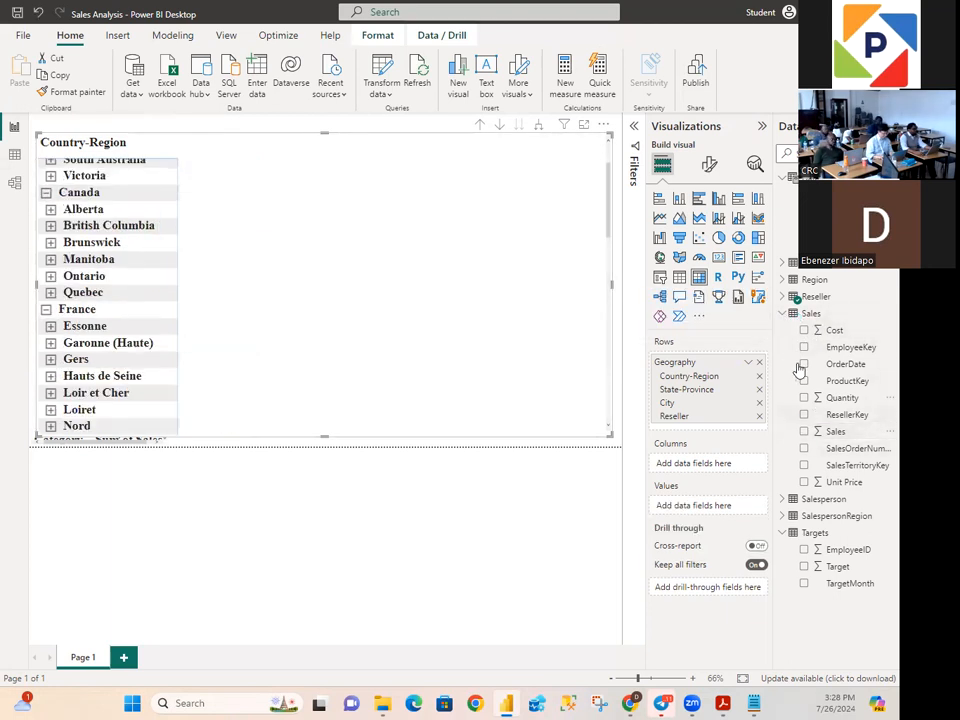
{"action": "left_click", "coordinate": [782, 298]}
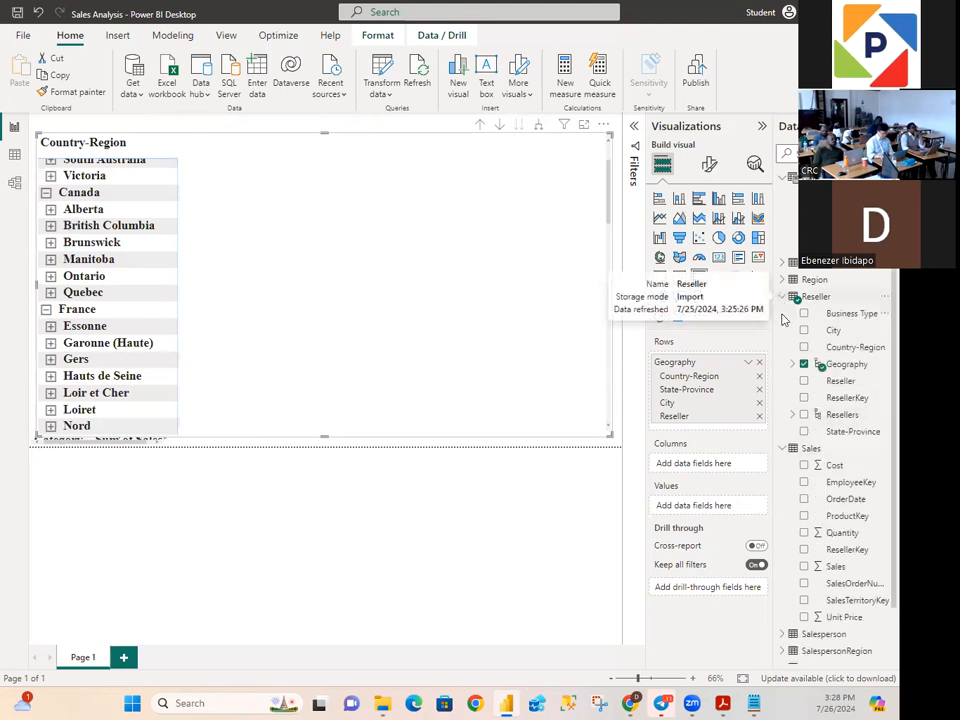
{"action": "left_click", "coordinate": [803, 366]}
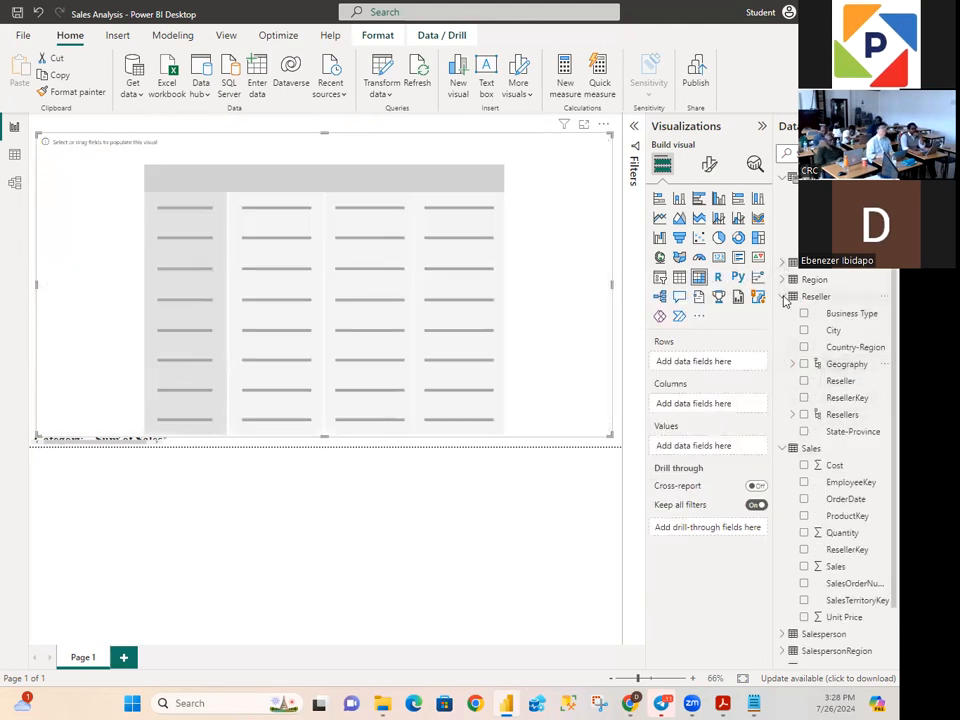
{"action": "left_click", "coordinate": [783, 297]}
{"action": "left_click", "coordinate": [783, 313]}
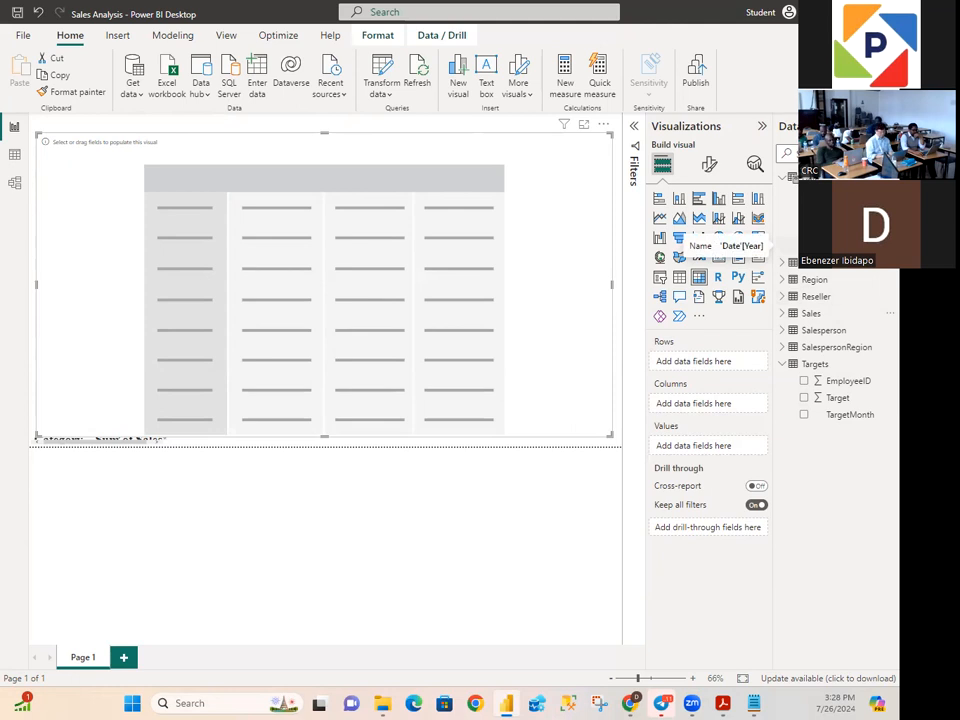
Step: Add the Date table's Year and Month fields to the matrix rows, and expand the whole hierarchy down to month level
{"action": "left_click", "coordinate": [804, 246]}
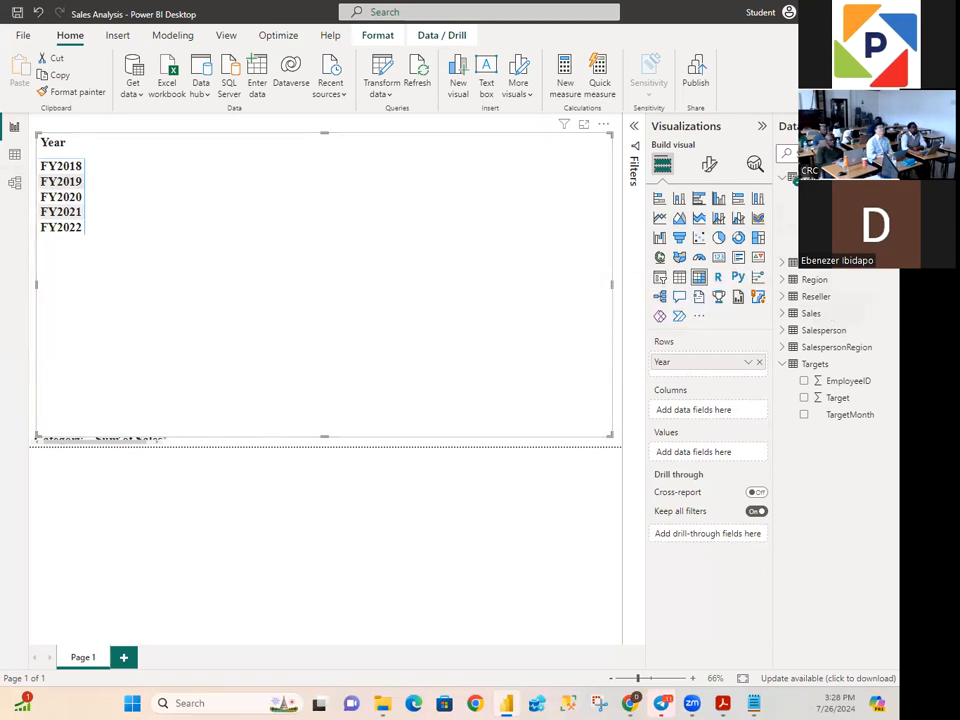
{"action": "left_click_drag", "start_coordinate": [790, 212], "coordinate": [862, 250]}
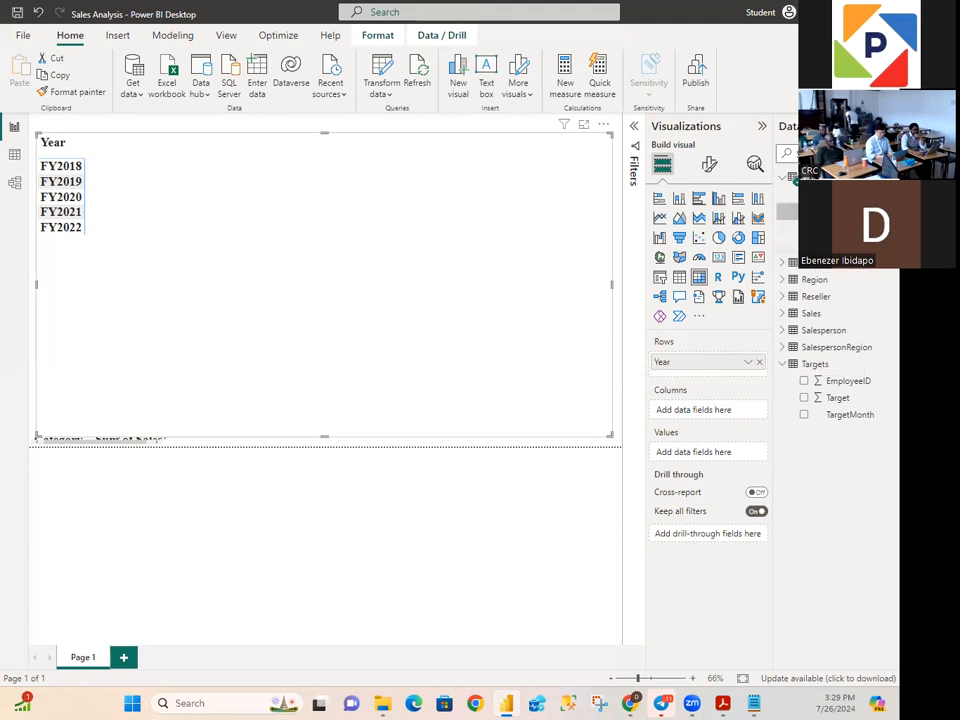
{"action": "left_click_drag", "start_coordinate": [790, 211], "coordinate": [751, 370]}
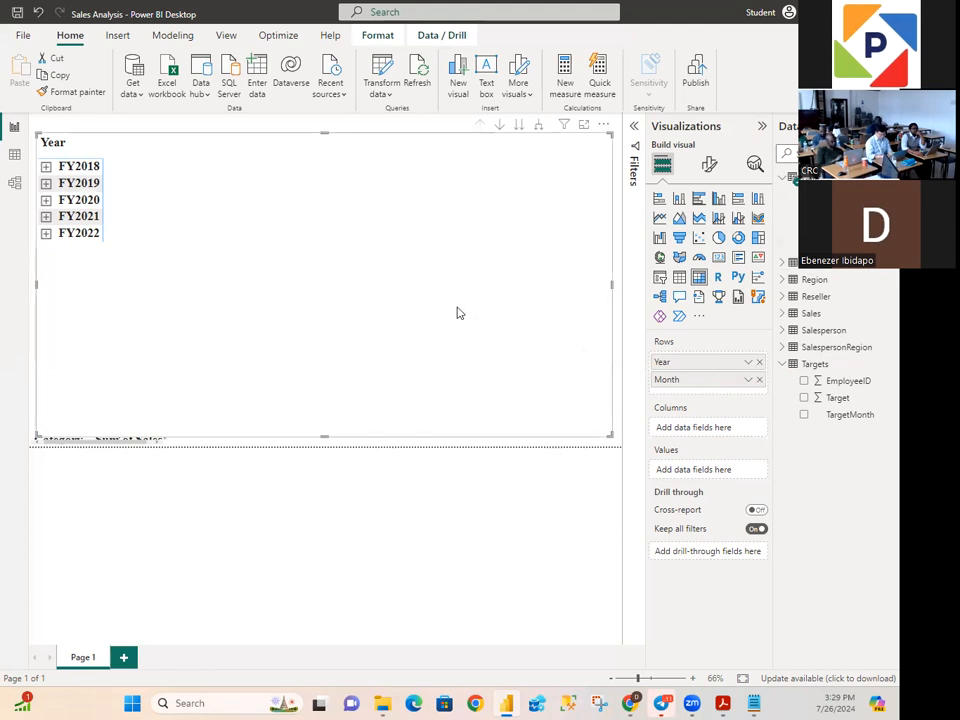
{"action": "left_click", "coordinate": [536, 128]}
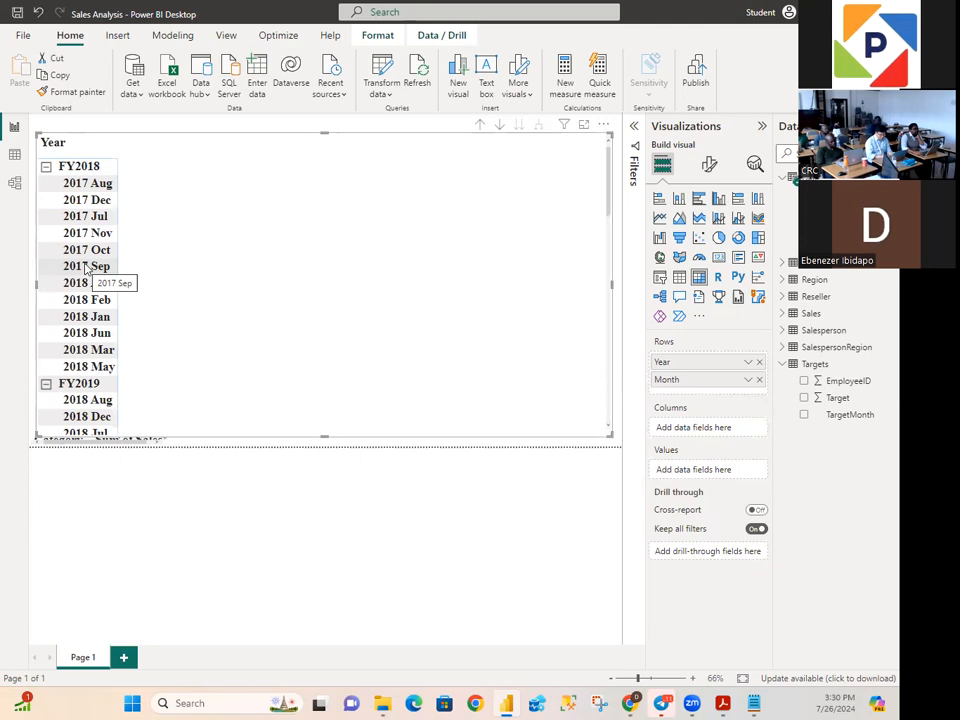
Step: From the Date table's data view, switch to Snippets.txt in Notepad and copy the MonthKey column definition
{"action": "left_click", "coordinate": [15, 156]}
{"action": "left_click", "coordinate": [754, 703]}
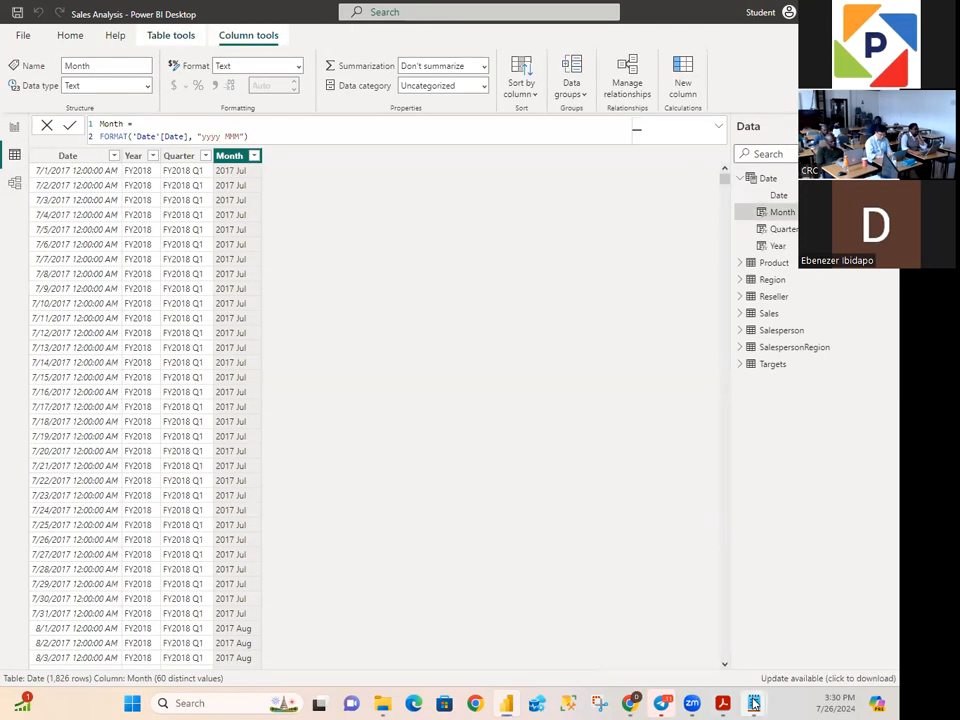
{"action": "left_click", "coordinate": [790, 611]}
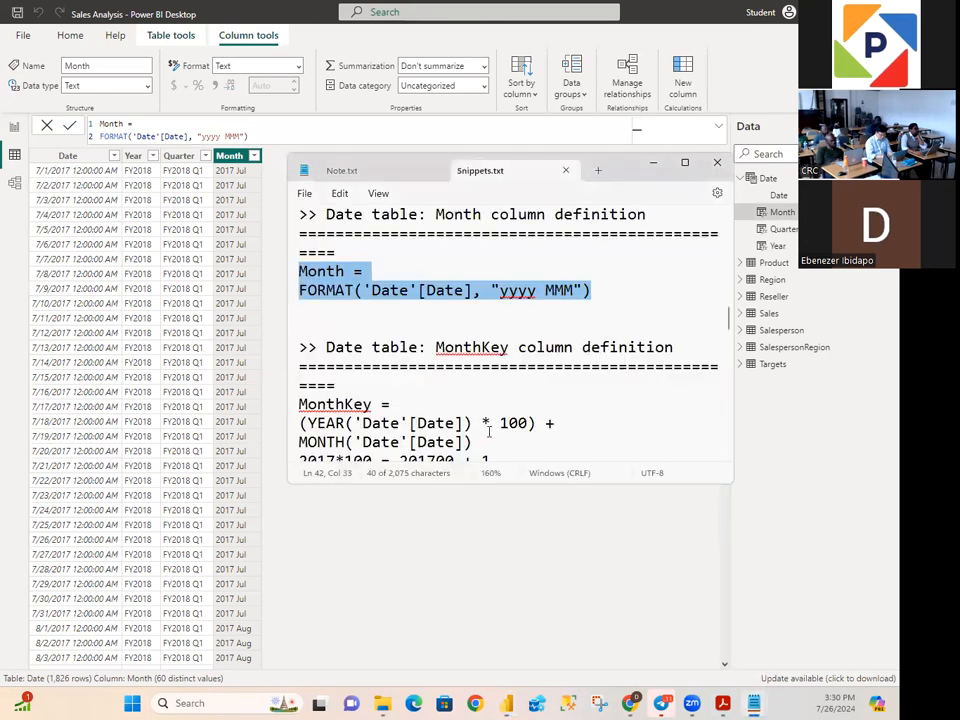
{"action": "scroll", "coordinate": [538, 400], "scroll_direction": "down", "scroll_amount": 3}
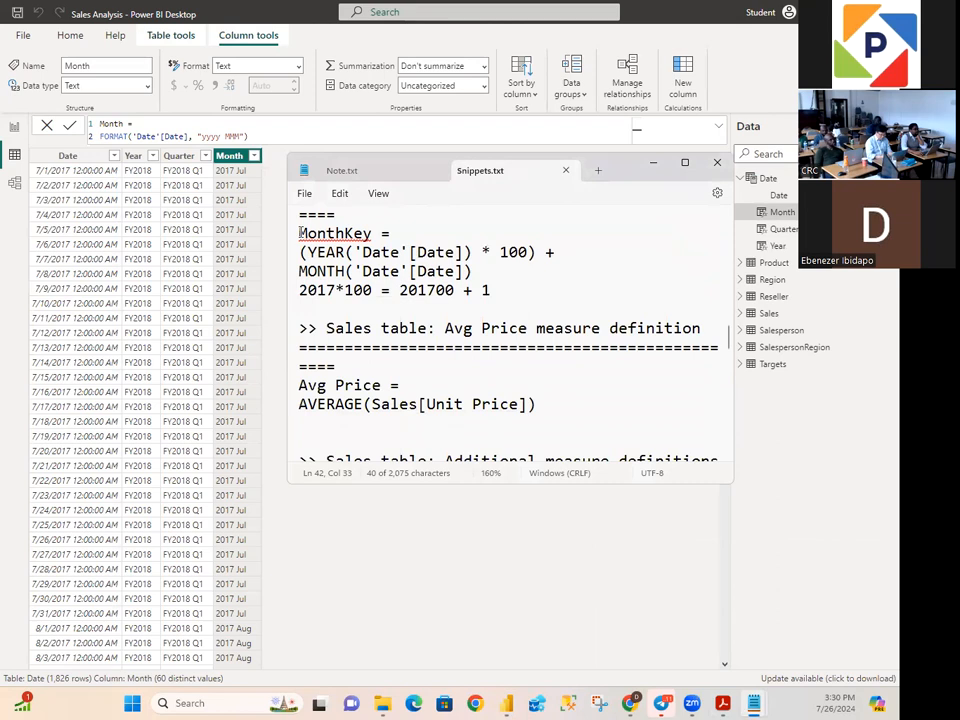
{"action": "left_click_drag", "start_coordinate": [300, 233], "coordinate": [489, 272]}
{"action": "key", "text": "ctrl+c"}
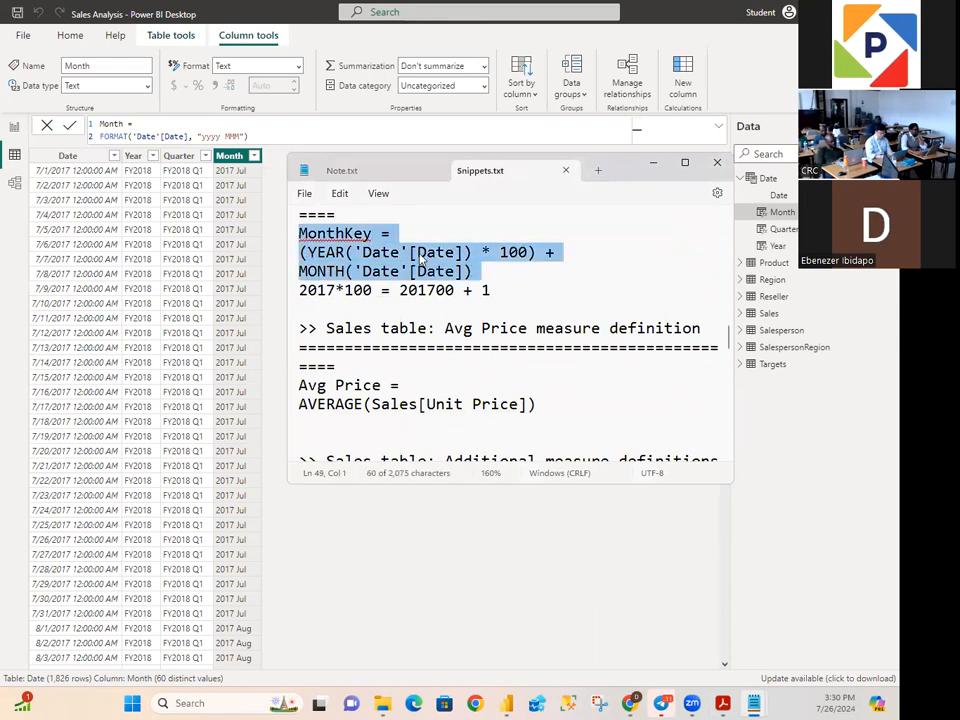
{"action": "right_click", "coordinate": [477, 278]}
{"action": "left_click", "coordinate": [527, 327]}
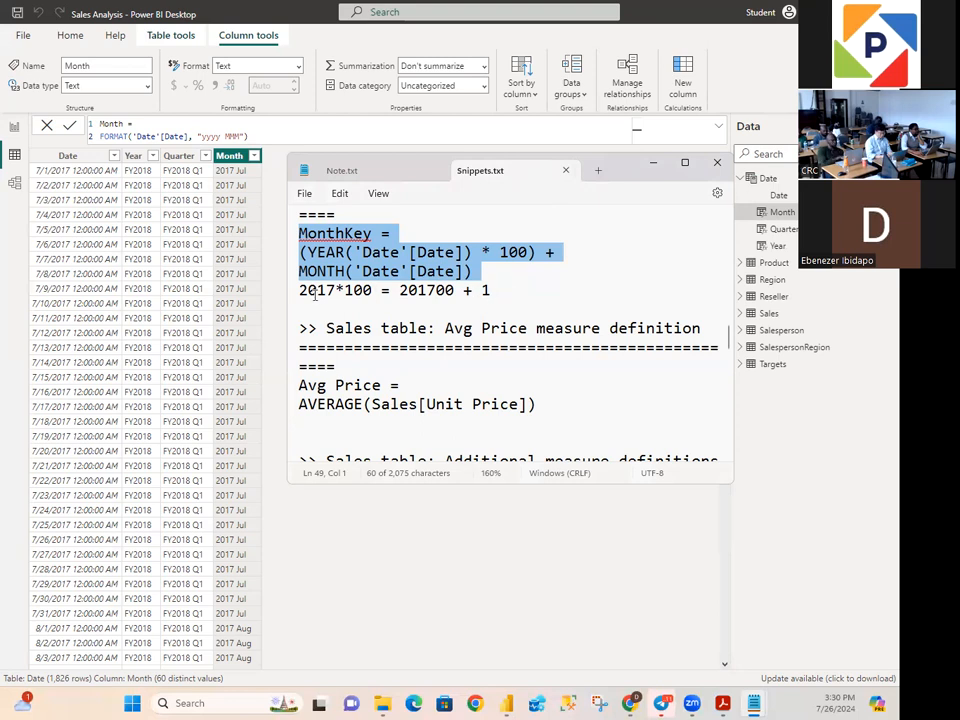
{"action": "mouse_move", "coordinate": [301, 289]}
{"action": "left_mouse_down"}
{"action": "mouse_move", "coordinate": [506, 295]}
{"action": "mouse_move", "coordinate": [299, 291]}
{"action": "left_mouse_up"}
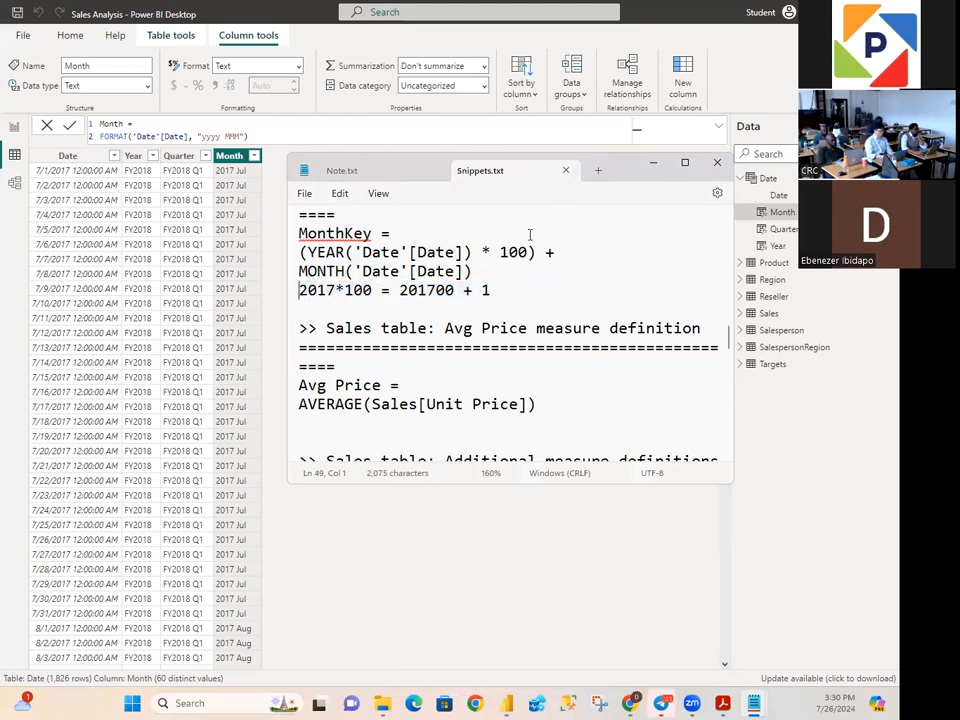
Step: Back in Power BI, add a calculated column to the Date table with the copied formula MonthKey = (YEAR('Date'[Date]) * 100) + MONTH('Date'[Date])
{"action": "left_click", "coordinate": [655, 162]}
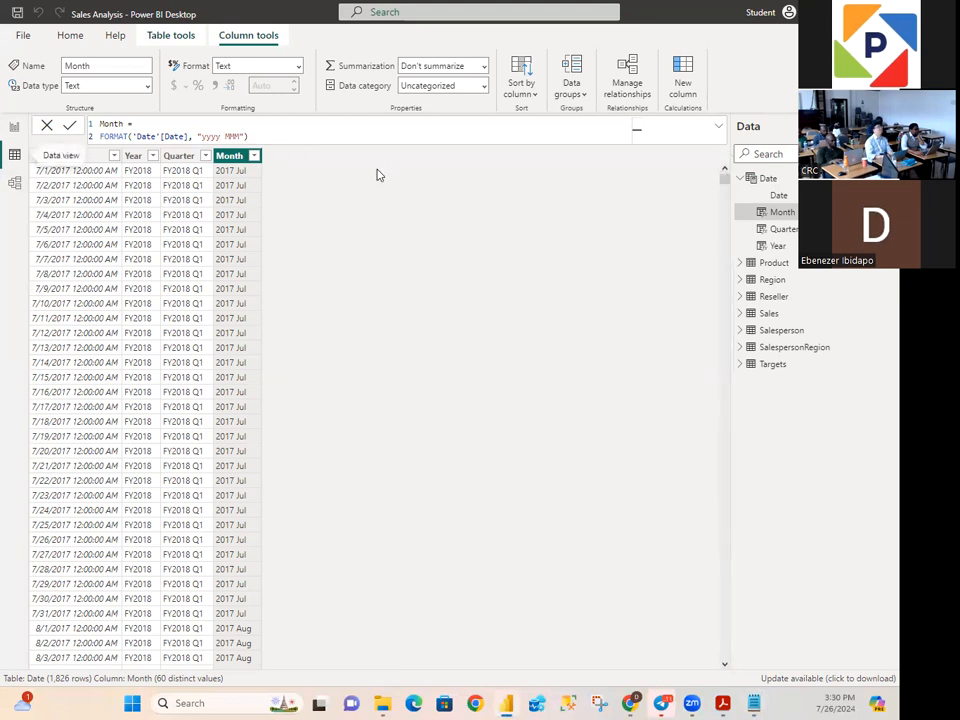
{"action": "left_click", "coordinate": [678, 88]}
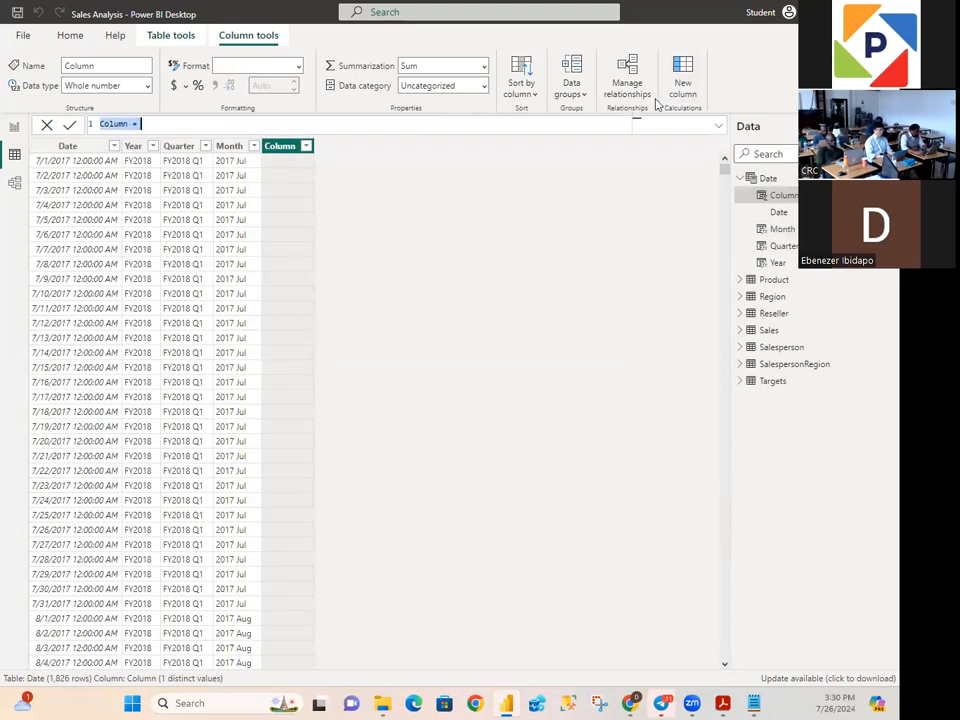
{"action": "key", "text": "ctrl+v"}
{"action": "key", "text": "BackSpace"}
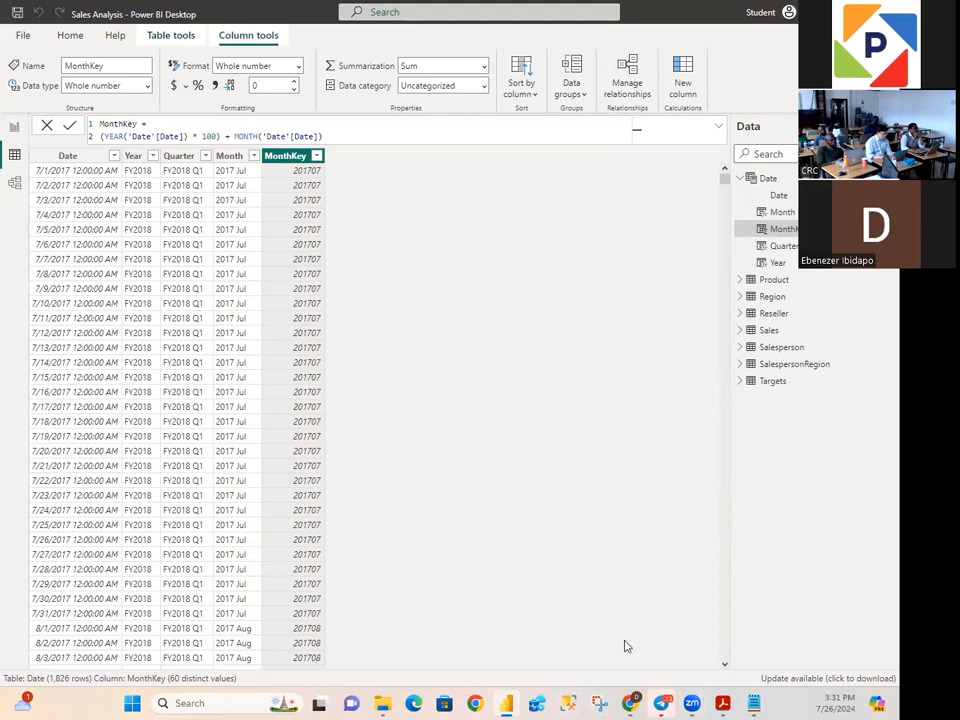
Step: Switch to the unsaved Notepad scratch note with the Year and Quarter formulas, and replace all its text with the MonthKey formula
{"action": "mouse_move", "coordinate": [754, 703]}
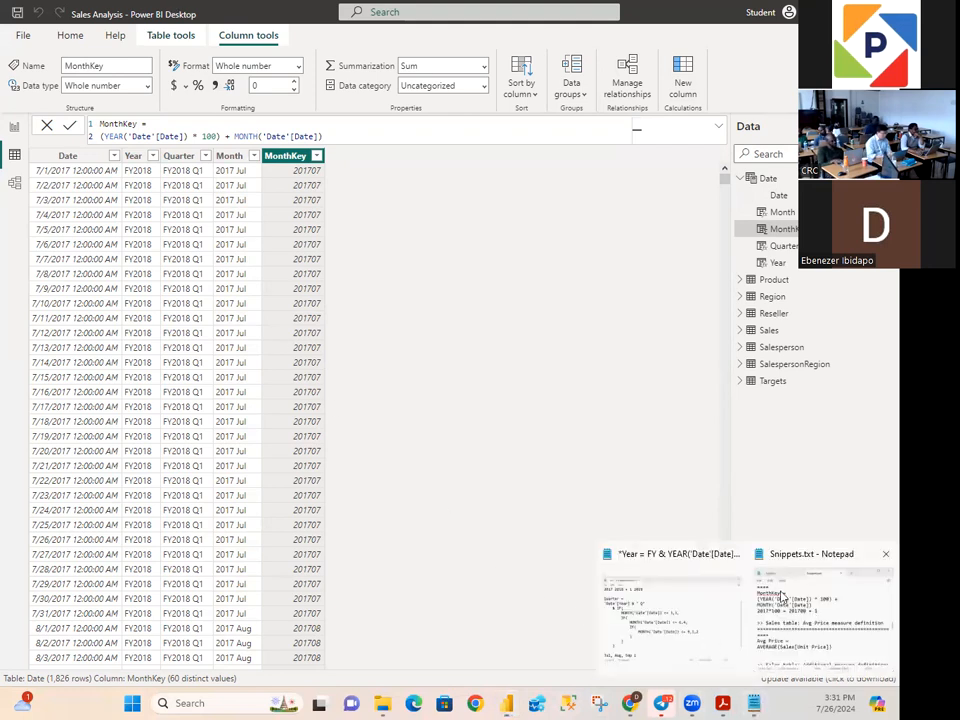
{"action": "left_click", "coordinate": [820, 615]}
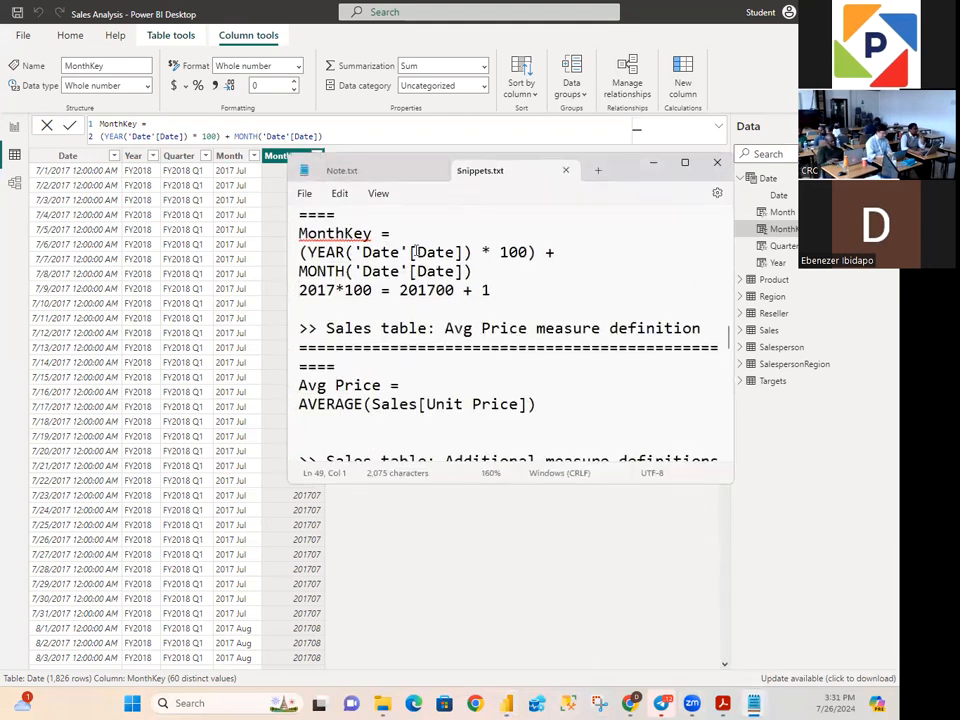
{"action": "left_click", "coordinate": [352, 172]}
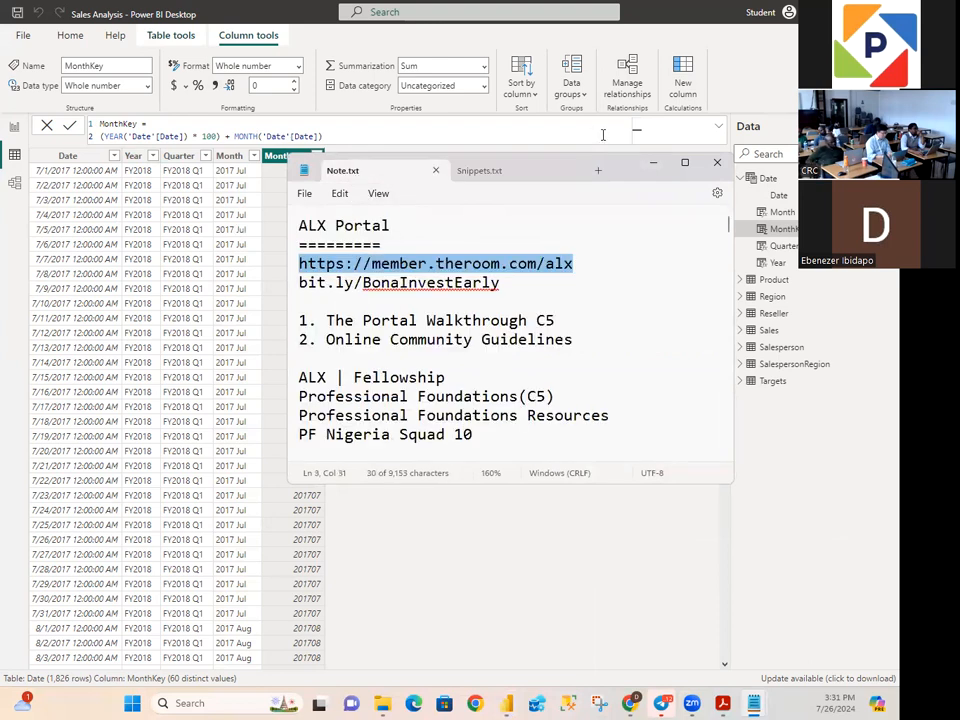
{"action": "left_click", "coordinate": [755, 703]}
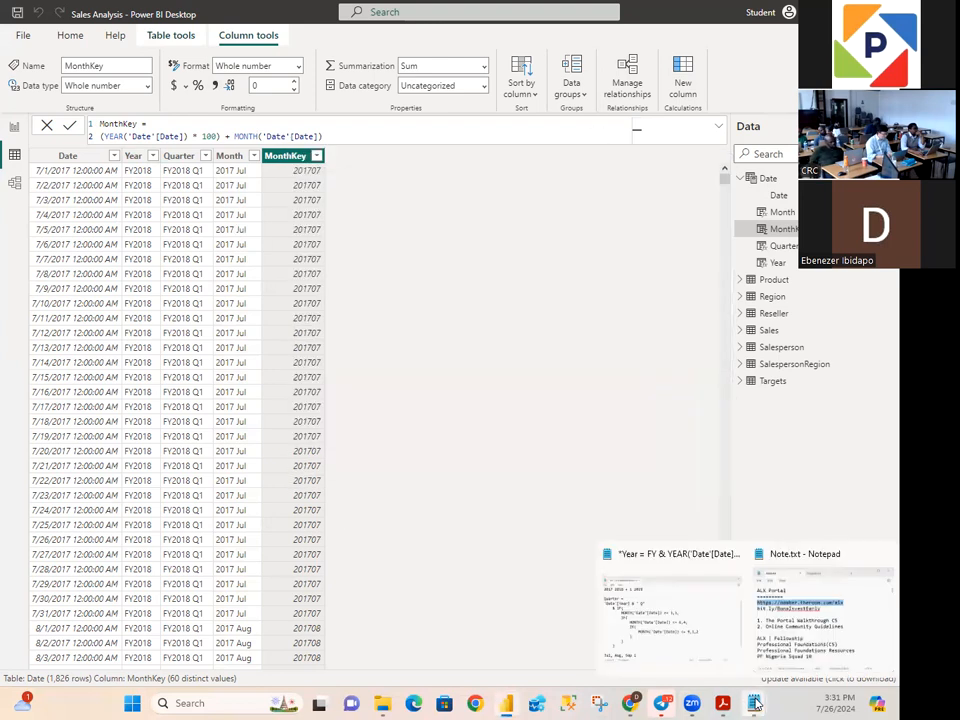
{"action": "left_click", "coordinate": [690, 630]}
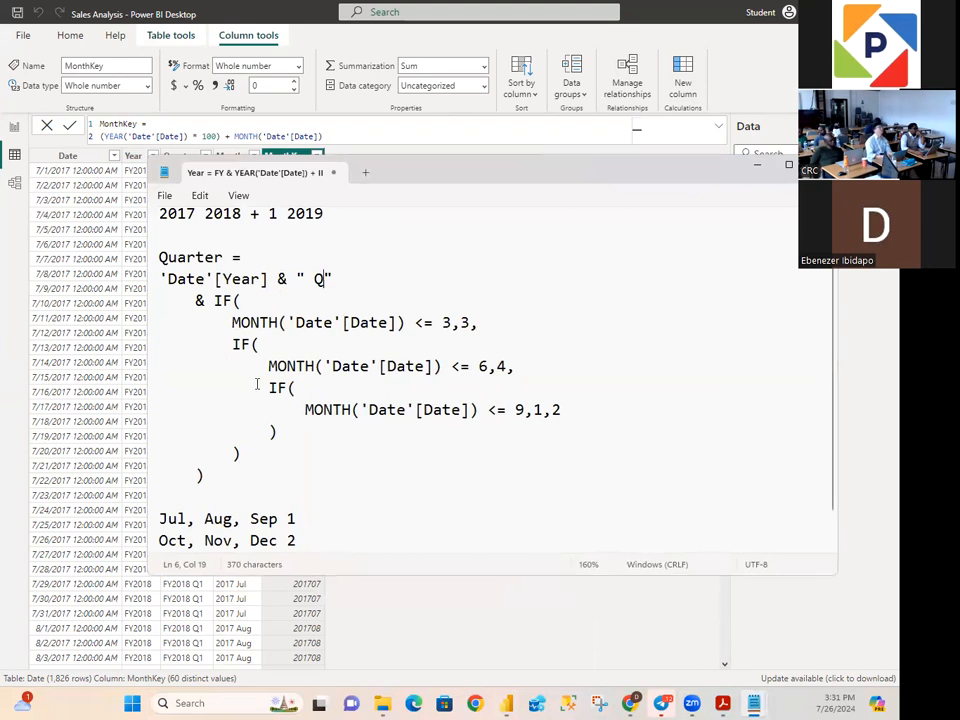
{"action": "key", "text": "ctrl+a"}
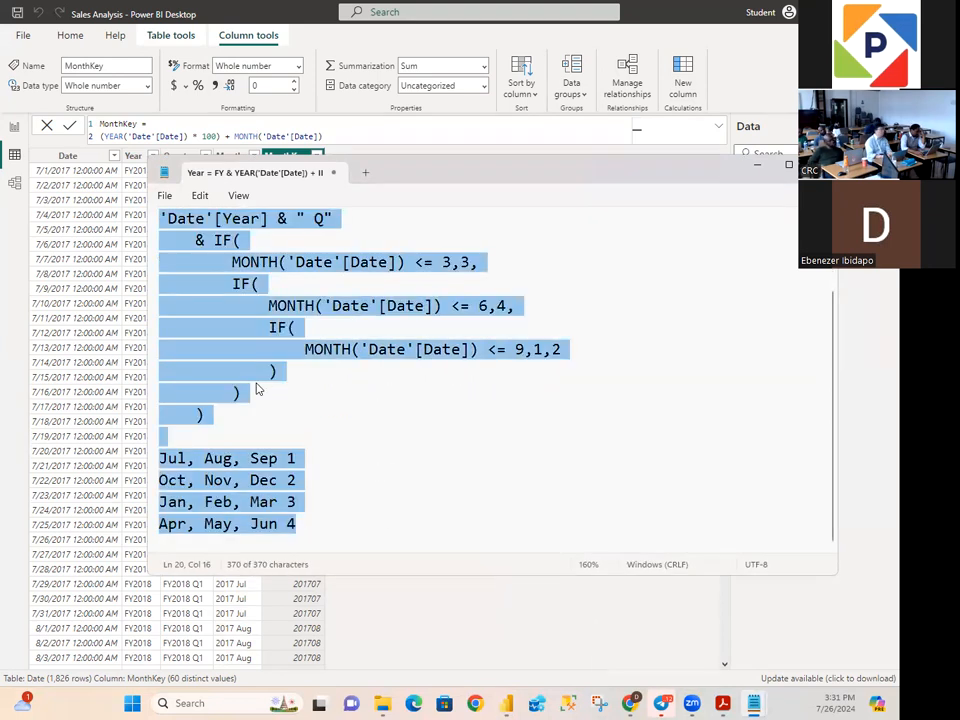
{"action": "key", "text": "Delete"}
{"action": "key", "text": "ctrl+v"}
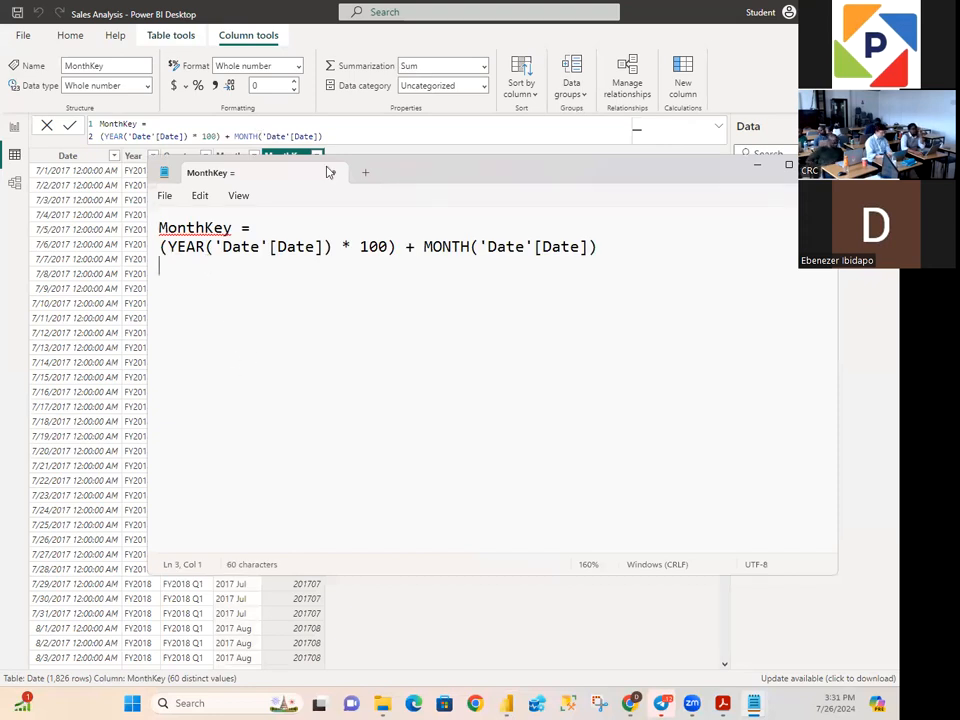
Step: Point out the 100 multiplier and write the year calculation "2017*100 201700" below the MonthKey formula
{"action": "left_click_drag", "start_coordinate": [400, 176], "coordinate": [398, 216]}
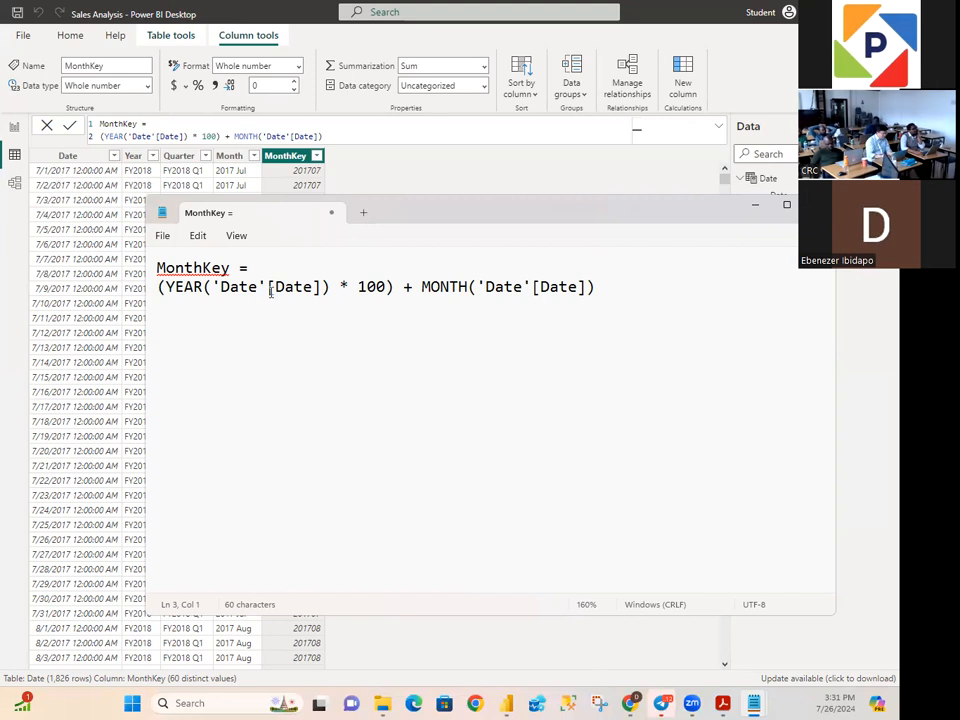
{"action": "double_click", "coordinate": [362, 286]}
{"action": "left_click", "coordinate": [223, 330]}
{"action": "type", "text": "2017"}
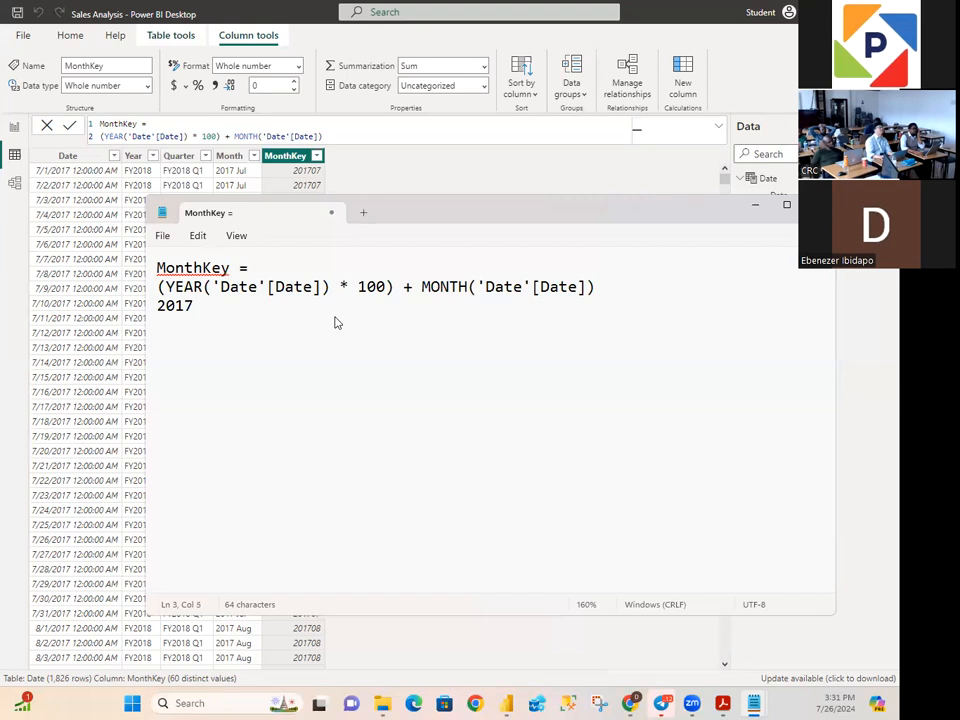
{"action": "type", "text": "*100 2017000"}
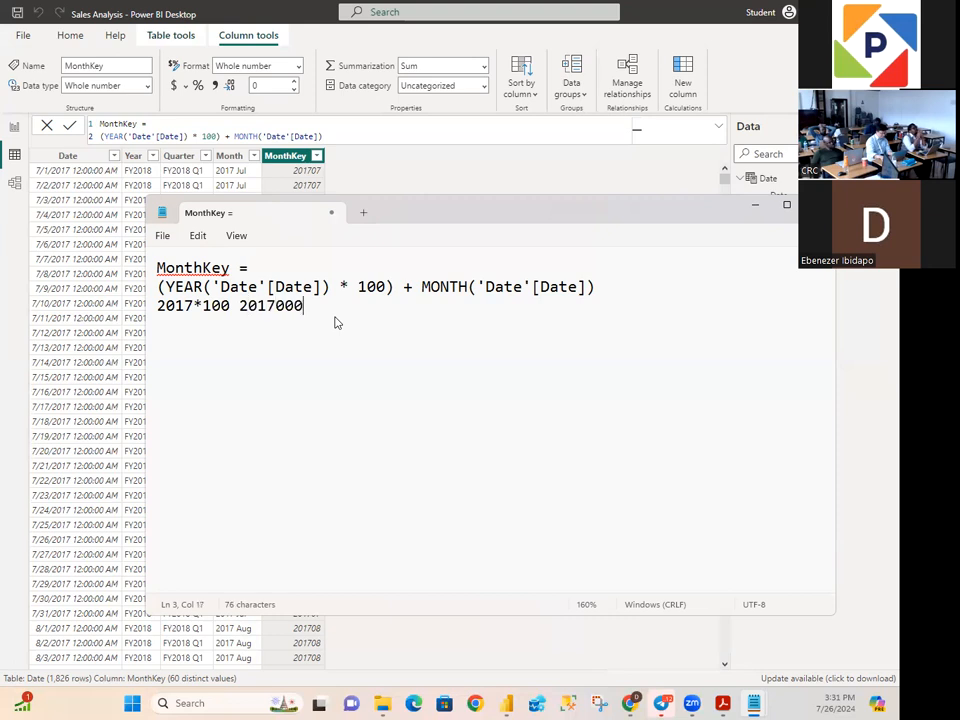
{"action": "key", "text": "BackSpace"}
{"action": "key", "text": "Return"}
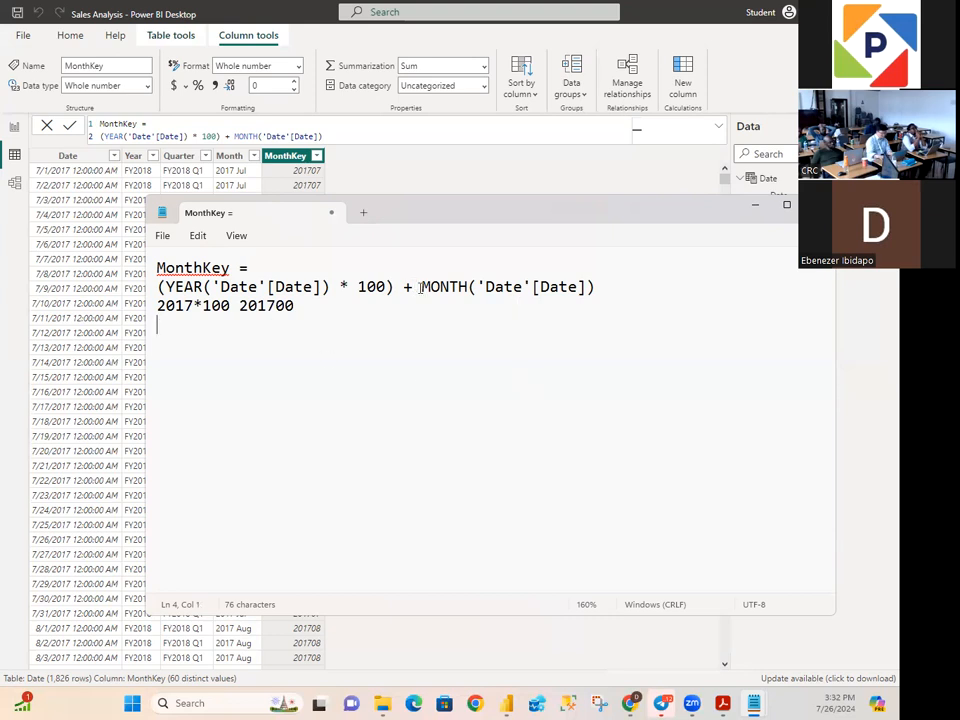
Step: Point out the MONTH('Date'[Date]) part of the formula and write 7 on a line below the year calculation
{"action": "left_click_drag", "start_coordinate": [420, 287], "coordinate": [596, 288]}
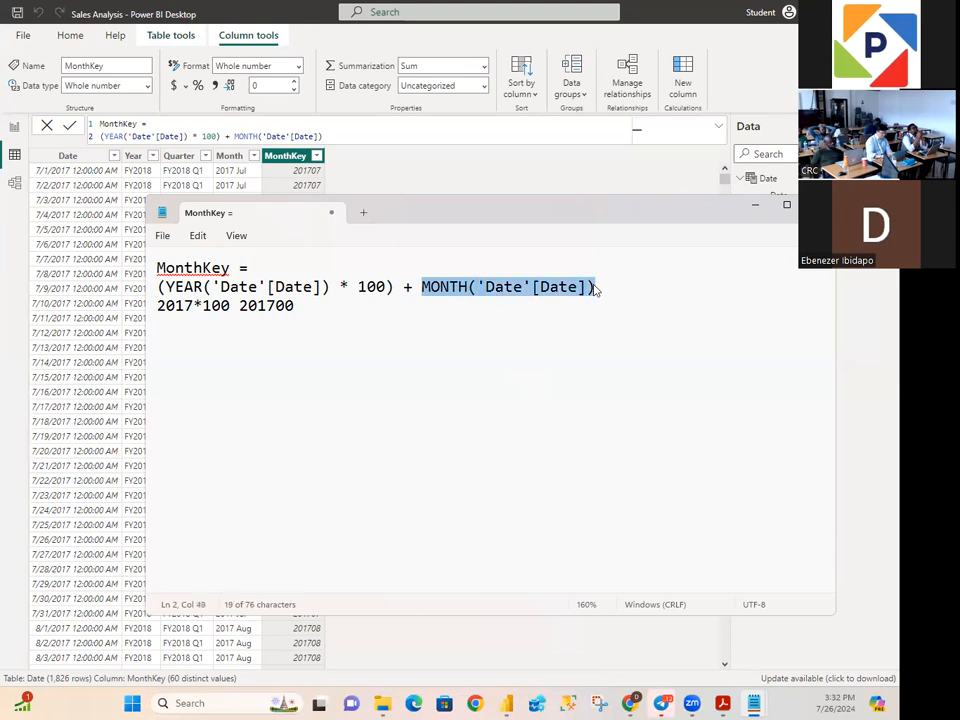
{"action": "left_click", "coordinate": [407, 303]}
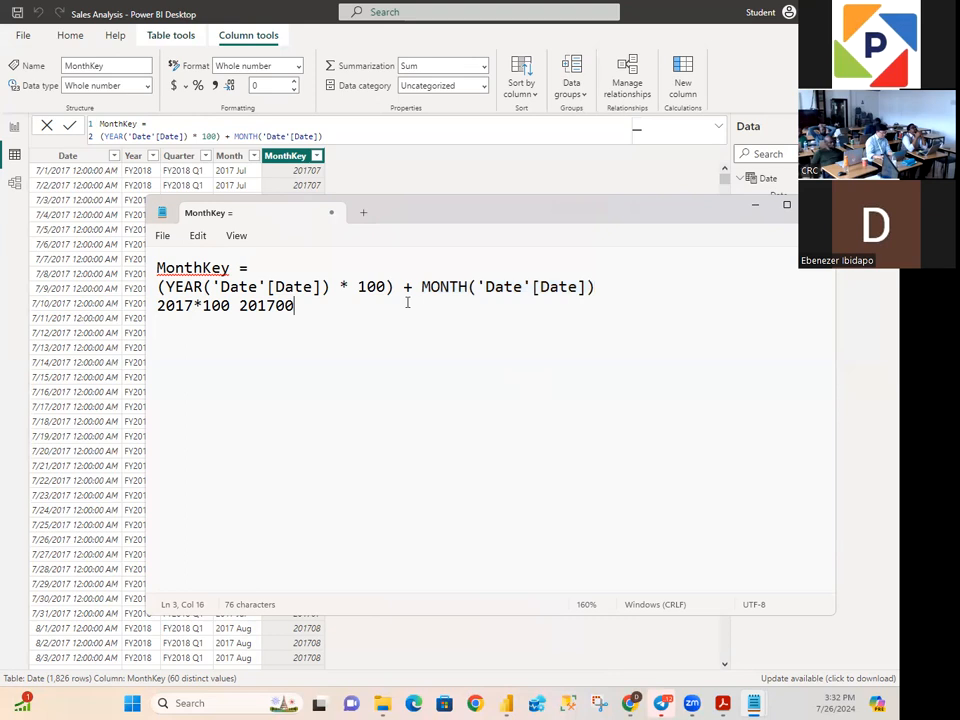
{"action": "left_click", "coordinate": [247, 326]}
{"action": "type", "text": "7"}
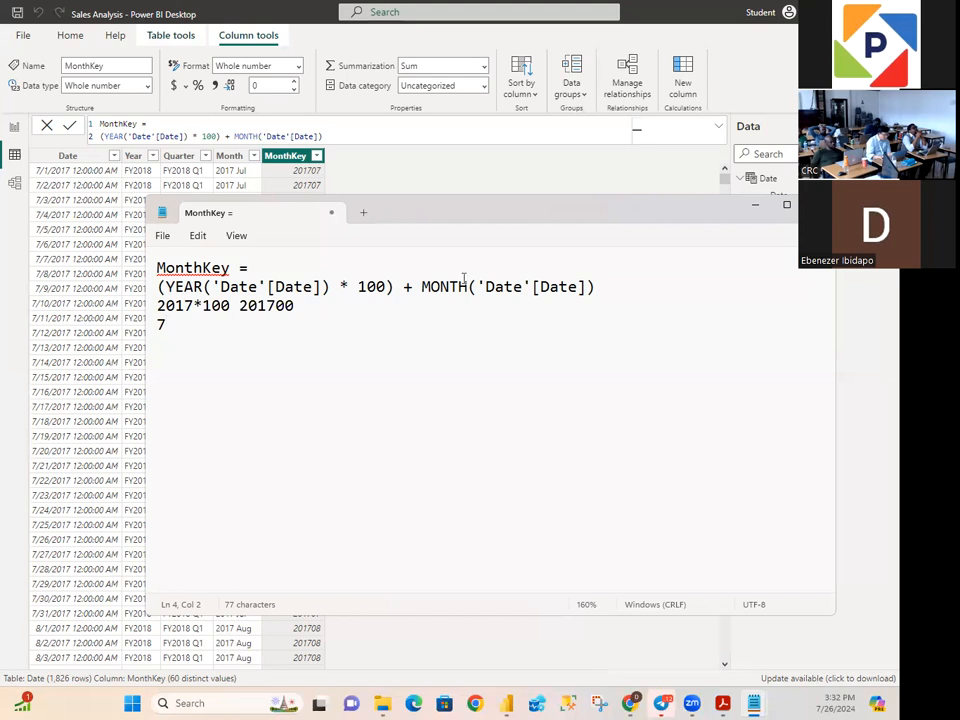
Step: Point out the MONTH part again and complete the 2017 calculation line with "7 = 201707"
{"action": "left_click_drag", "start_coordinate": [428, 285], "coordinate": [527, 322]}
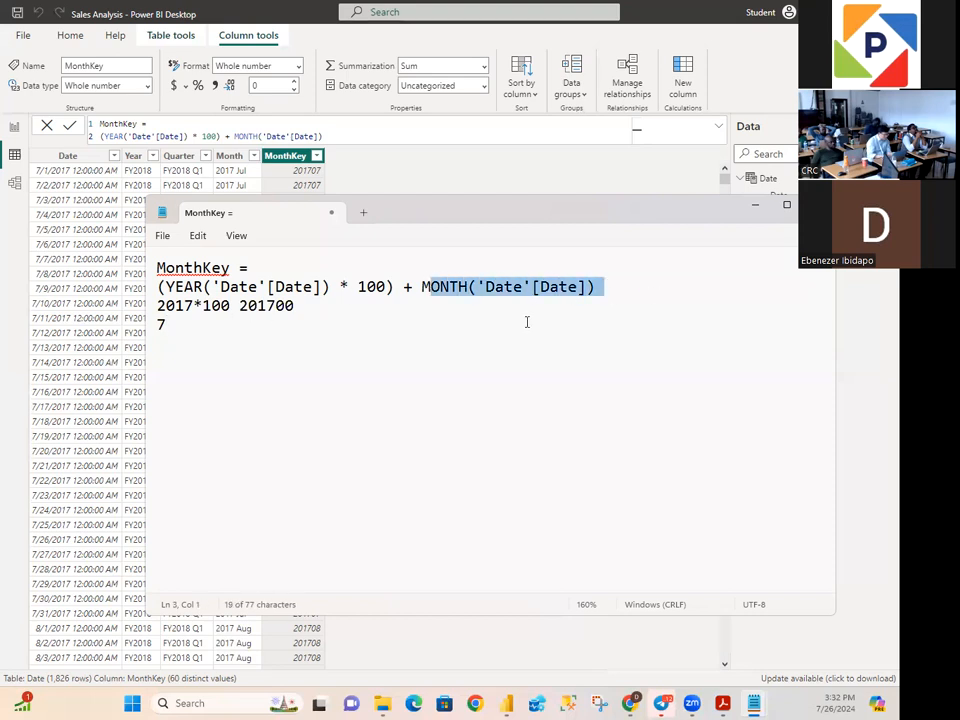
{"action": "left_click", "coordinate": [312, 313]}
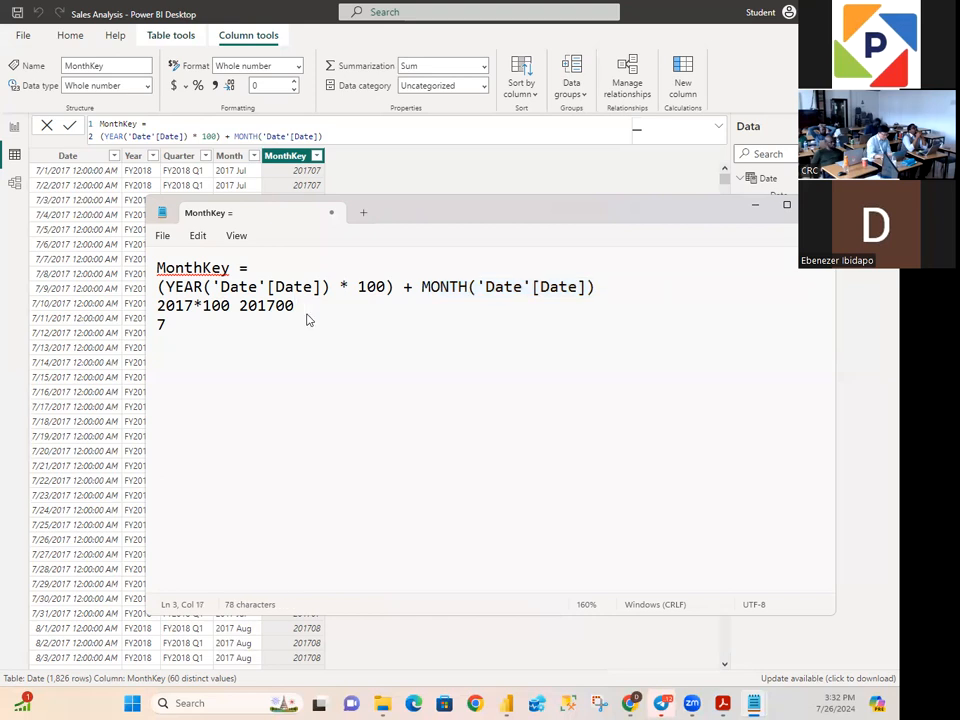
{"action": "type", "text": "&"}
{"action": "key", "text": "BackSpace"}
{"action": "type", "text": "7"}
{"action": "type", "text": " ="}
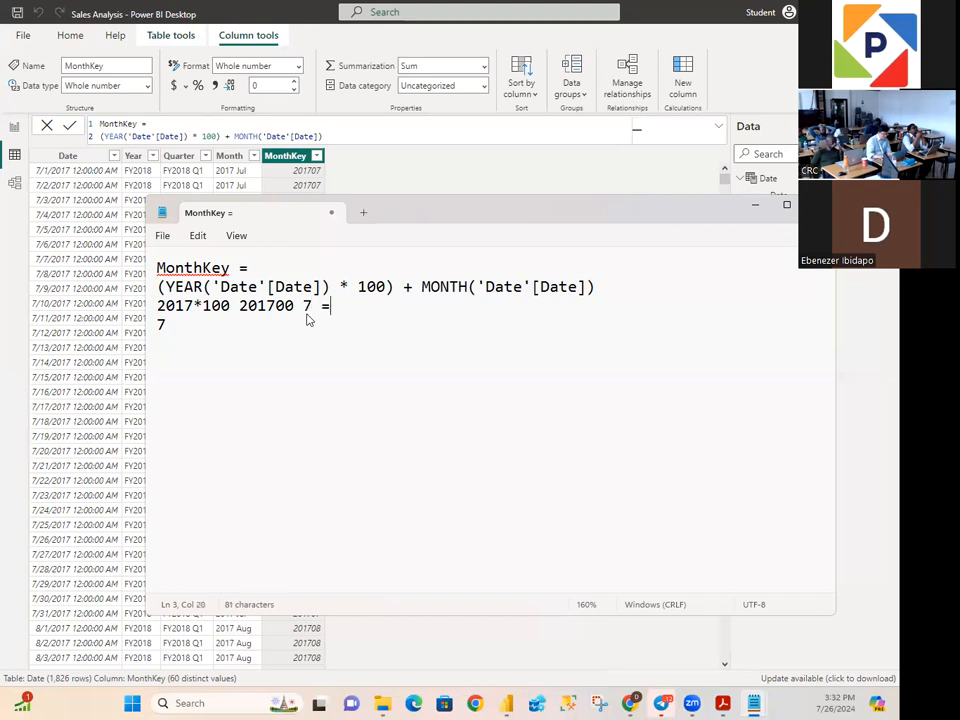
{"action": "type", "text": " 20170"}
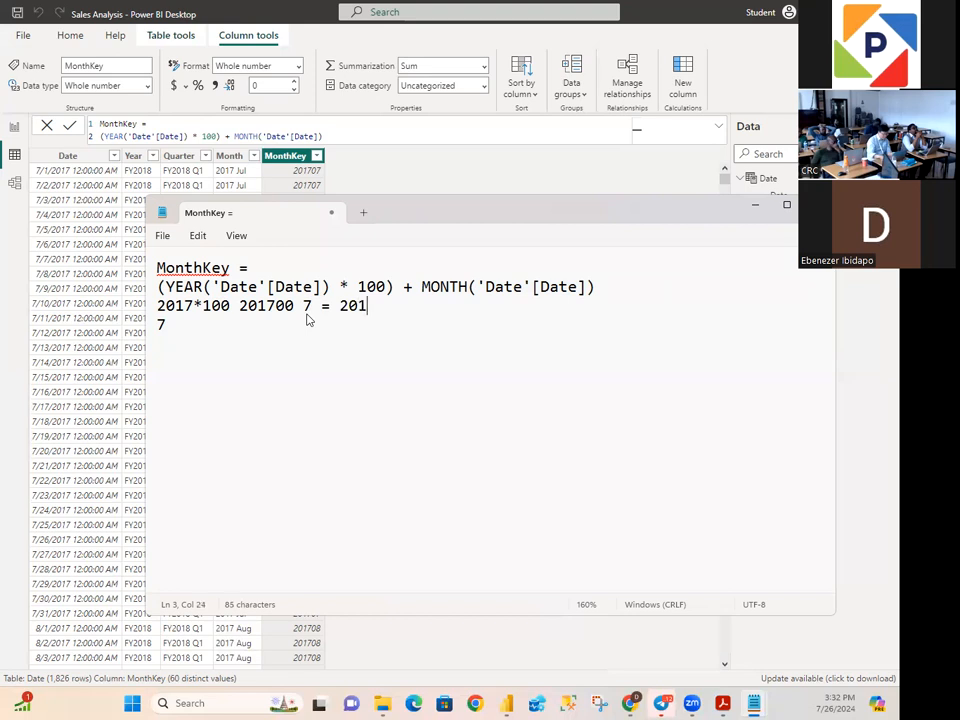
{"action": "type", "text": "7"}
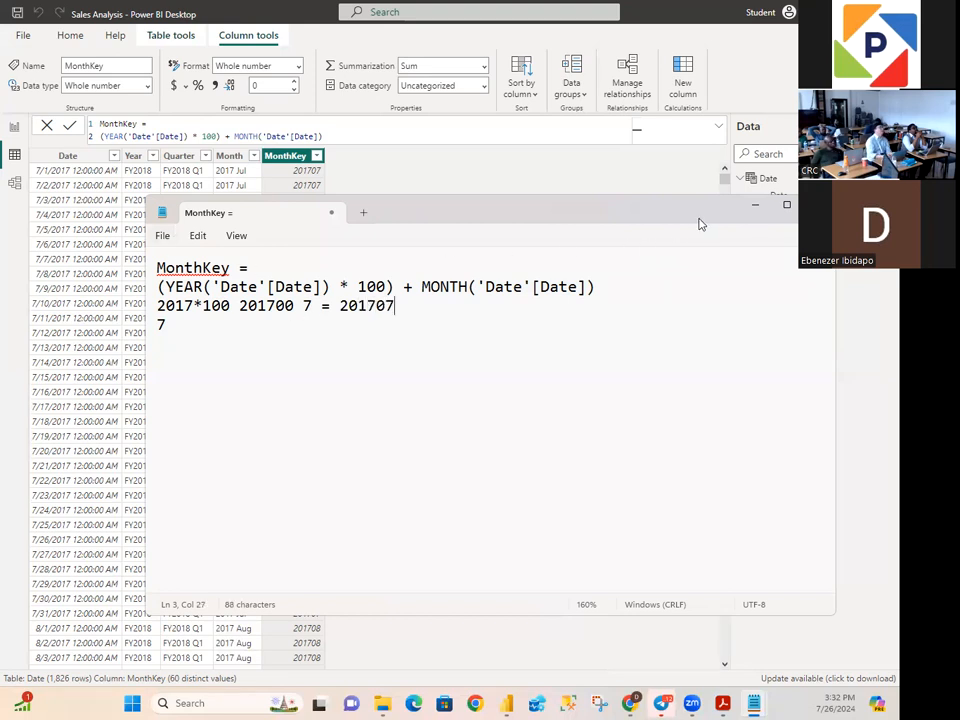
Step: Return to the Date table in Power BI and compare the MonthKey values with the Month column for July and August 2017
{"action": "left_click", "coordinate": [756, 210]}
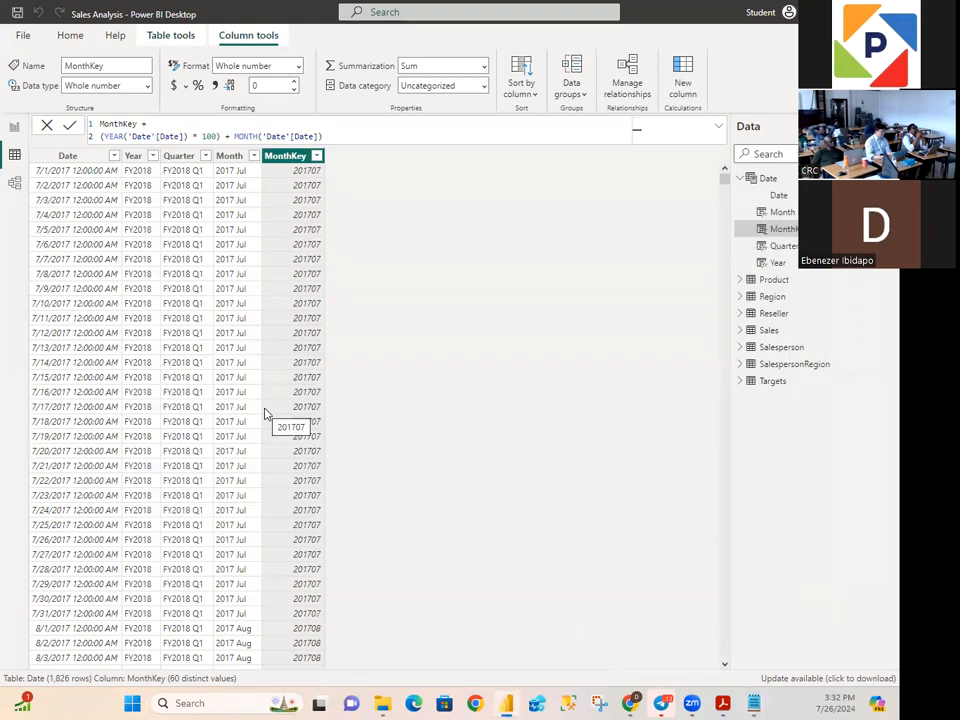
{"action": "scroll", "coordinate": [305, 352], "scroll_direction": "down", "scroll_amount": 10}
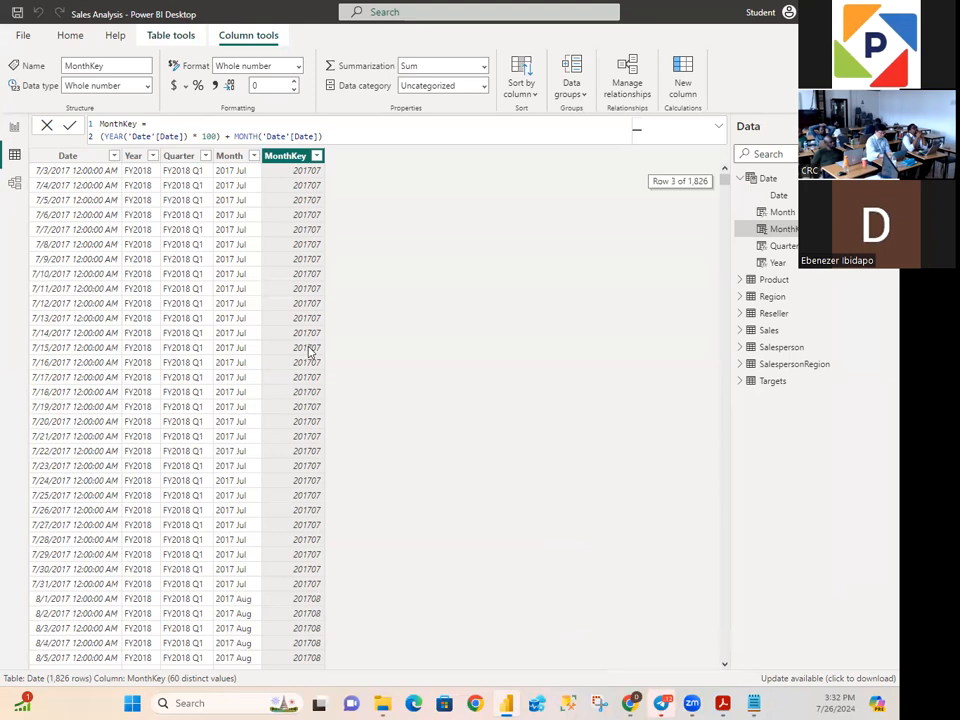
{"action": "scroll", "coordinate": [312, 352], "scroll_direction": "up", "scroll_amount": 5}
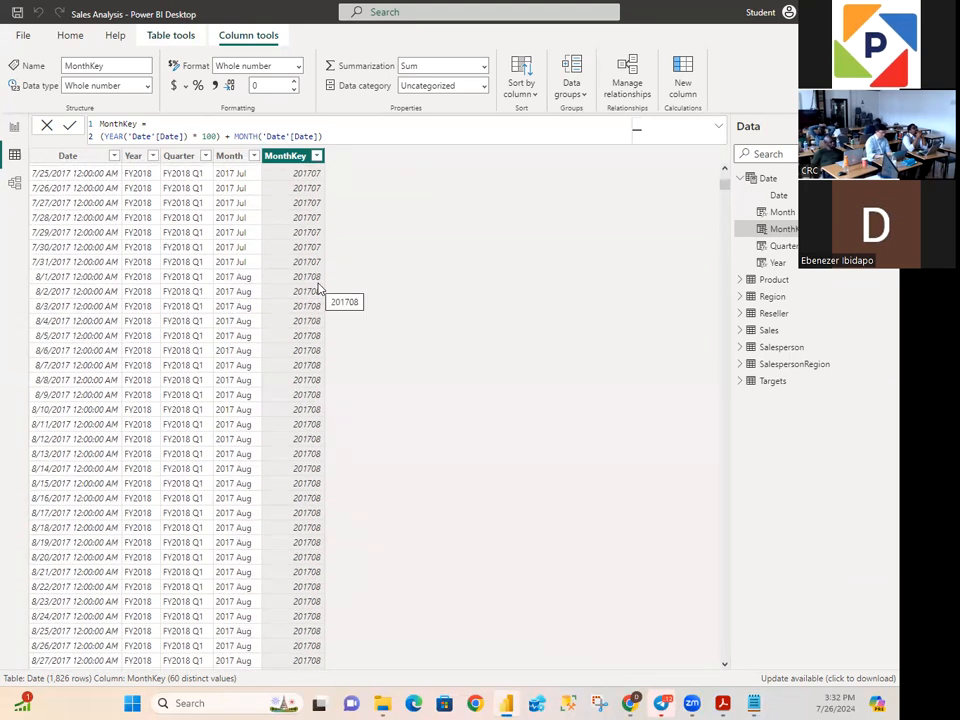
Step: Compare the MonthKey values with the Month column from September 2017 through March 2018 in the Date table
{"action": "scroll", "coordinate": [318, 292], "scroll_direction": "down", "scroll_amount": 8}
{"action": "scroll", "coordinate": [318, 298], "scroll_direction": "down", "scroll_amount": 5}
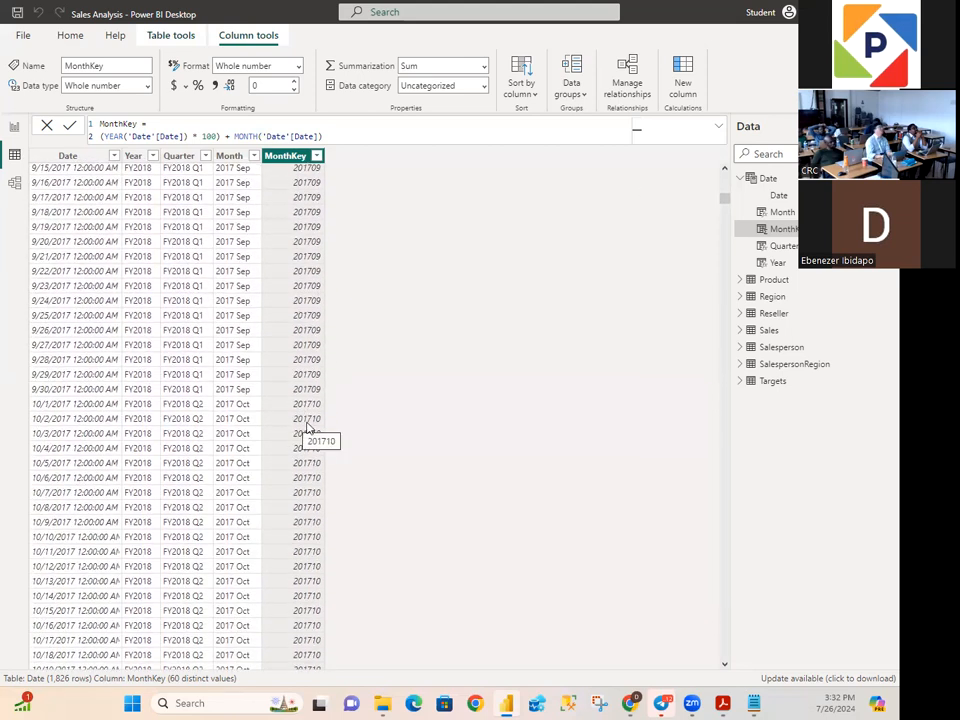
{"action": "scroll", "coordinate": [318, 413], "scroll_direction": "down", "scroll_amount": 9}
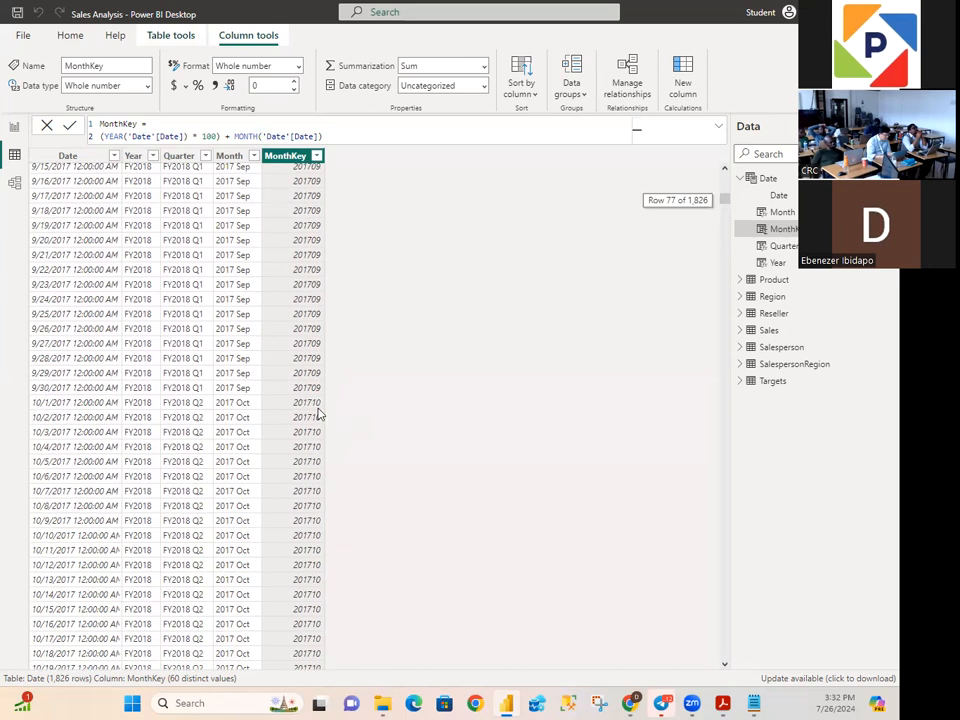
{"action": "scroll", "coordinate": [330, 500], "scroll_direction": "down", "scroll_amount": 15}
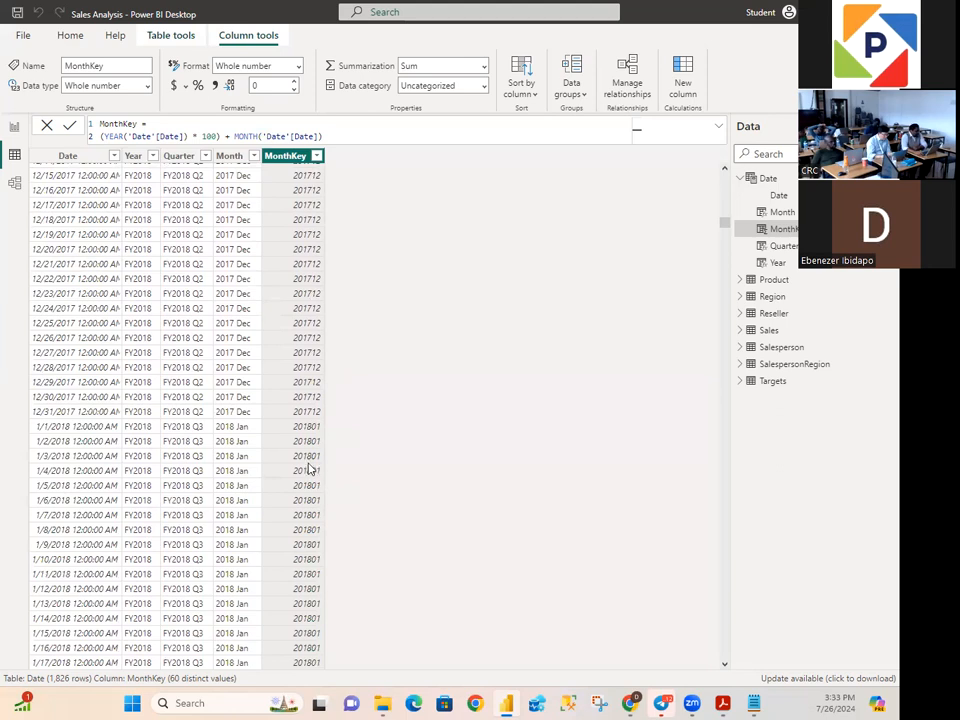
{"action": "scroll", "coordinate": [310, 468], "scroll_direction": "down", "scroll_amount": 13}
{"action": "scroll", "coordinate": [310, 465], "scroll_direction": "down", "scroll_amount": 5}
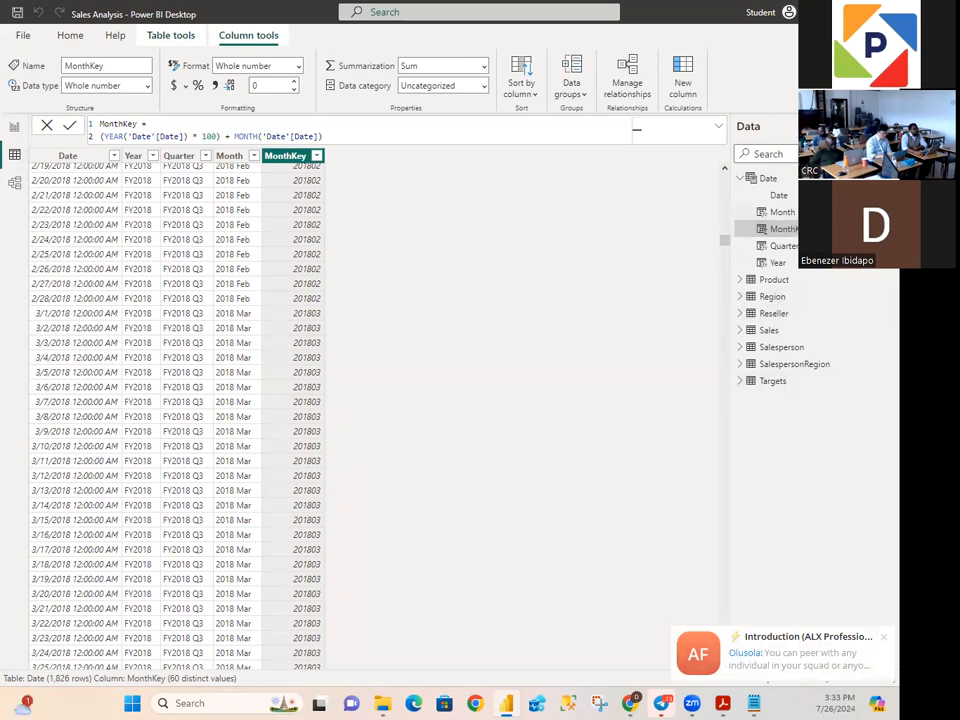
Step: Sort the Date table's Month column by MonthKey and check the month order in the report's matrix
{"action": "left_click", "coordinate": [783, 214]}
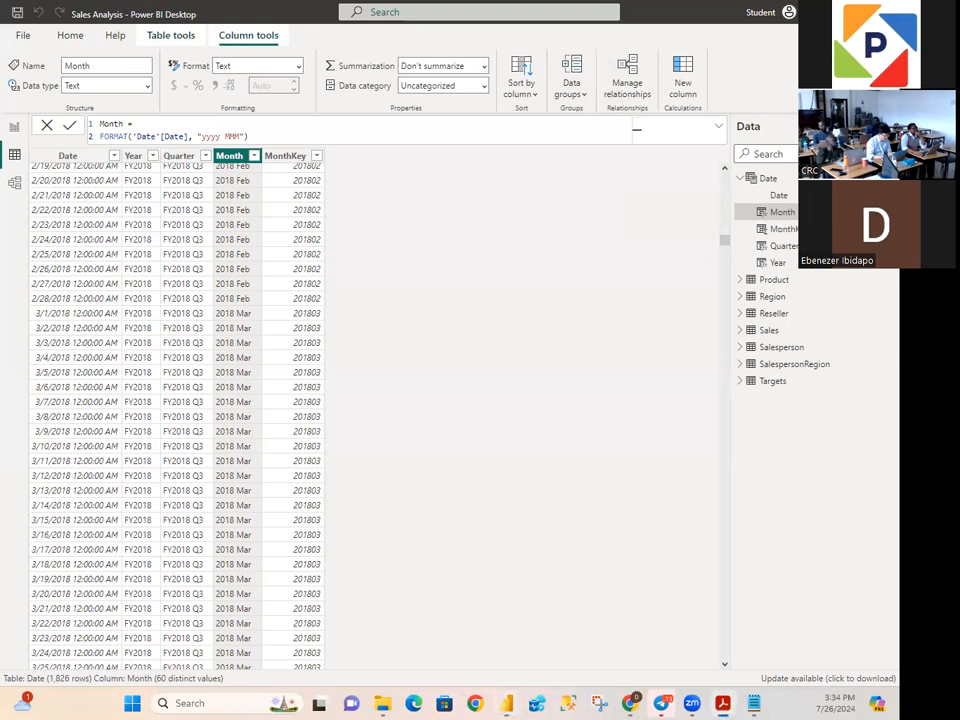
{"action": "left_click", "coordinate": [537, 100]}
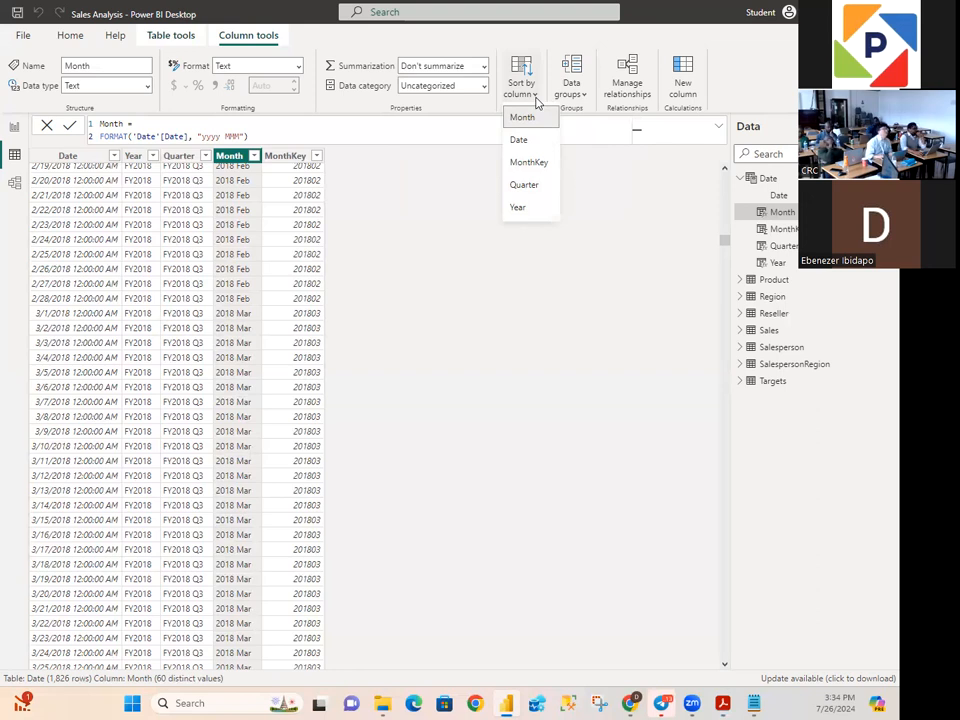
{"action": "left_click", "coordinate": [524, 165]}
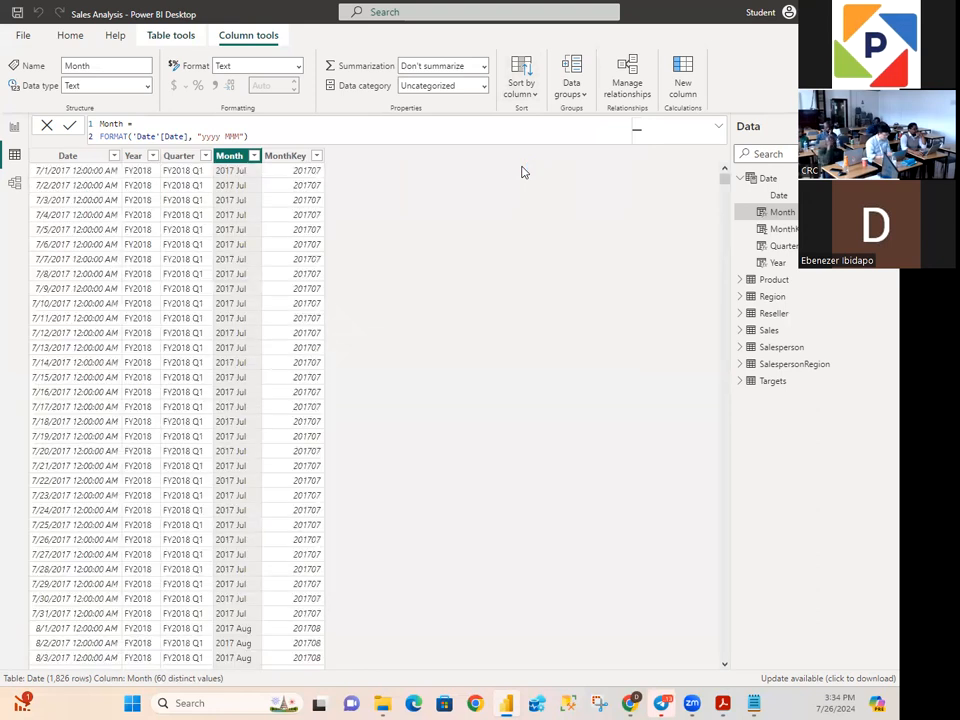
{"action": "left_click", "coordinate": [581, 97]}
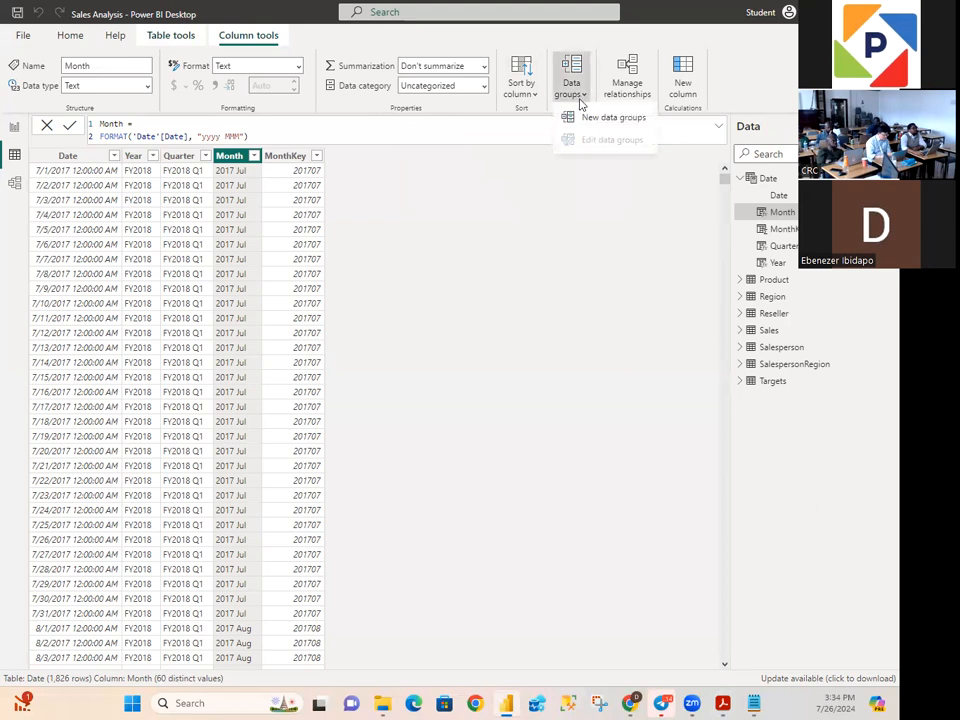
{"action": "left_click", "coordinate": [521, 92]}
{"action": "left_click", "coordinate": [535, 95]}
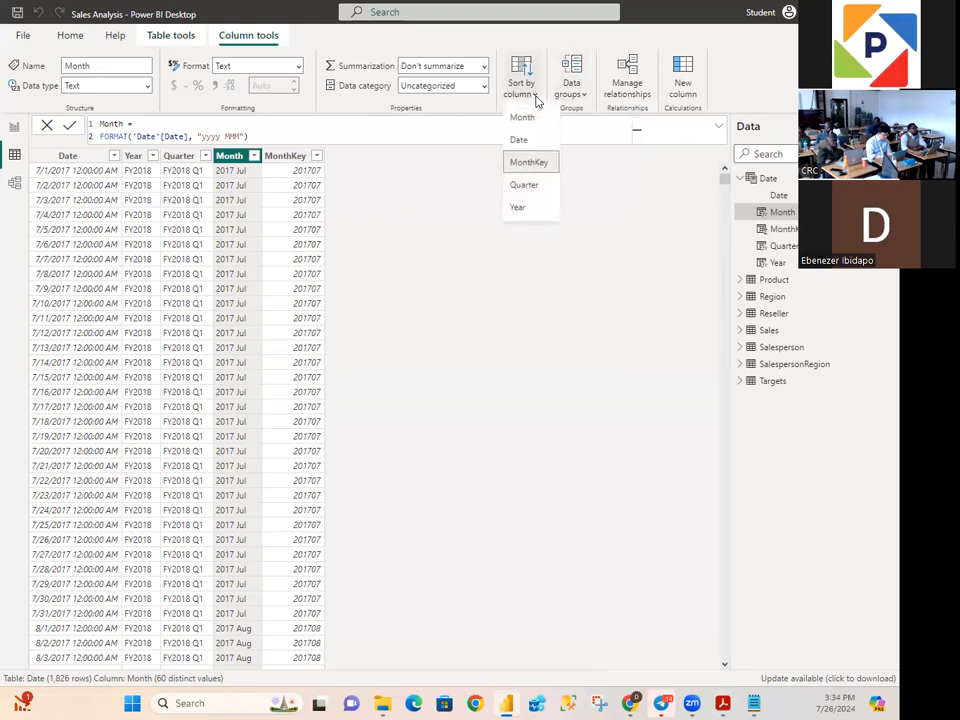
{"action": "left_click", "coordinate": [534, 163]}
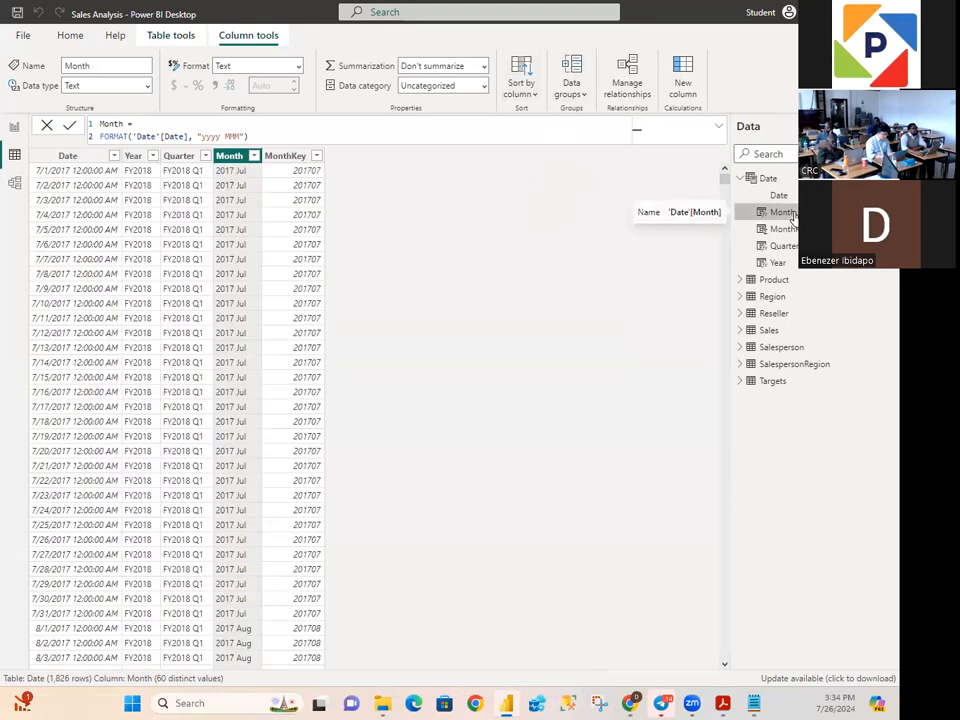
{"action": "left_click", "coordinate": [16, 128]}
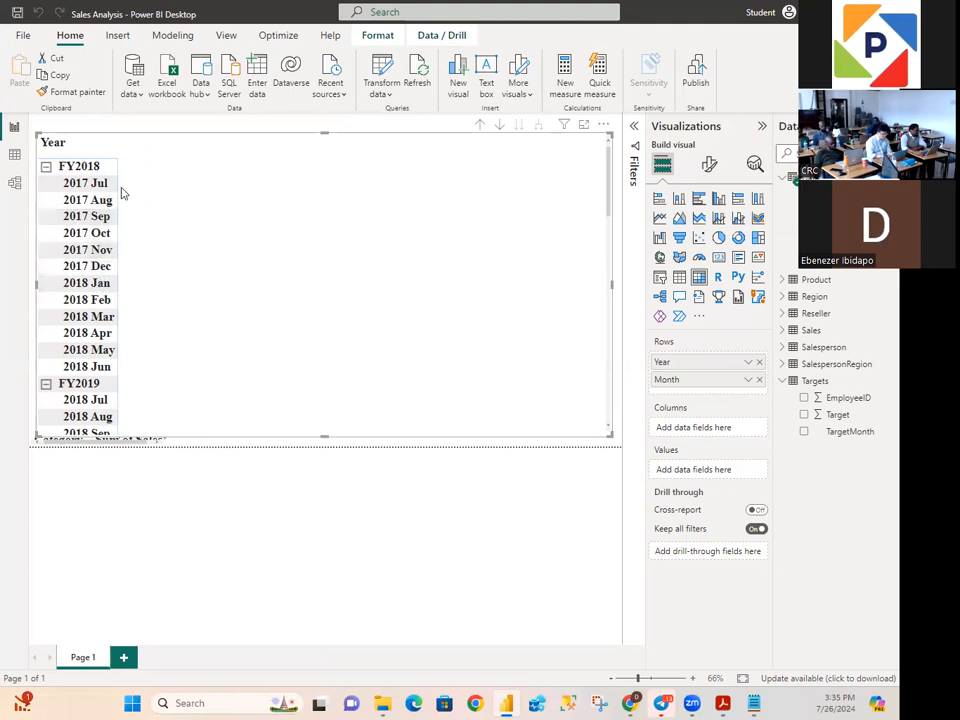
Step: Select the MonthKey column of the Date table and set it as hidden in the model view
{"action": "left_click", "coordinate": [14, 155]}
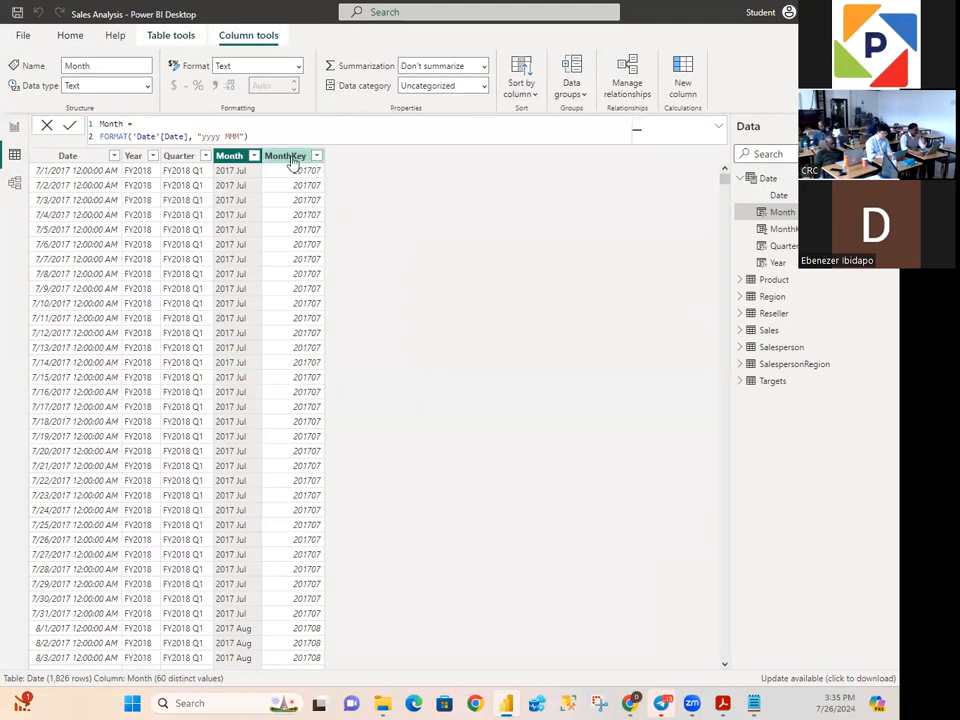
{"action": "left_click", "coordinate": [290, 156]}
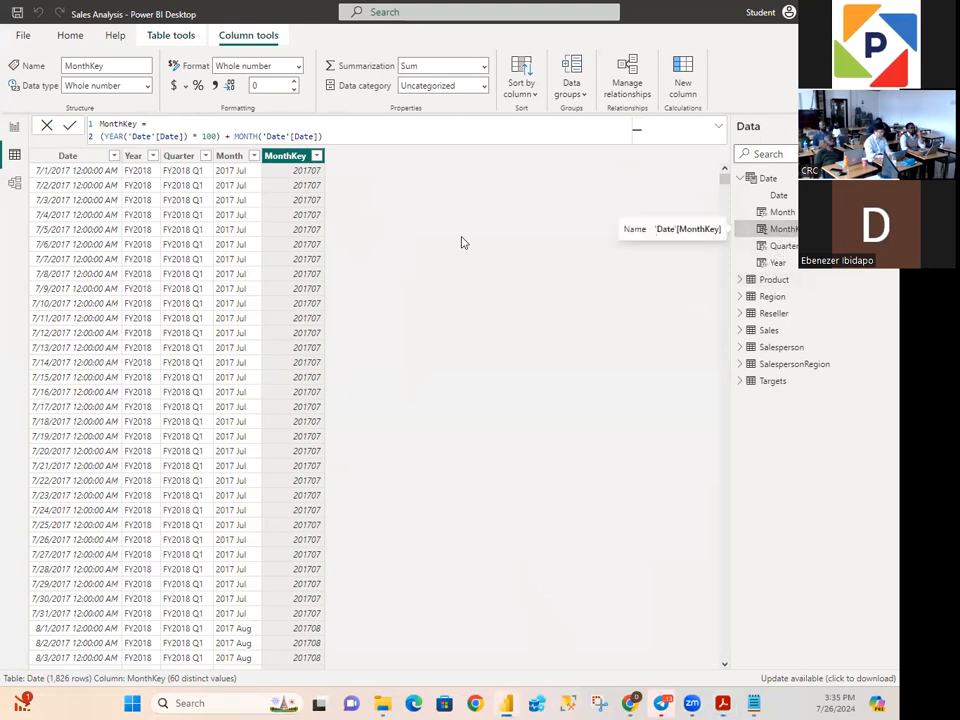
{"action": "left_click", "coordinate": [14, 184]}
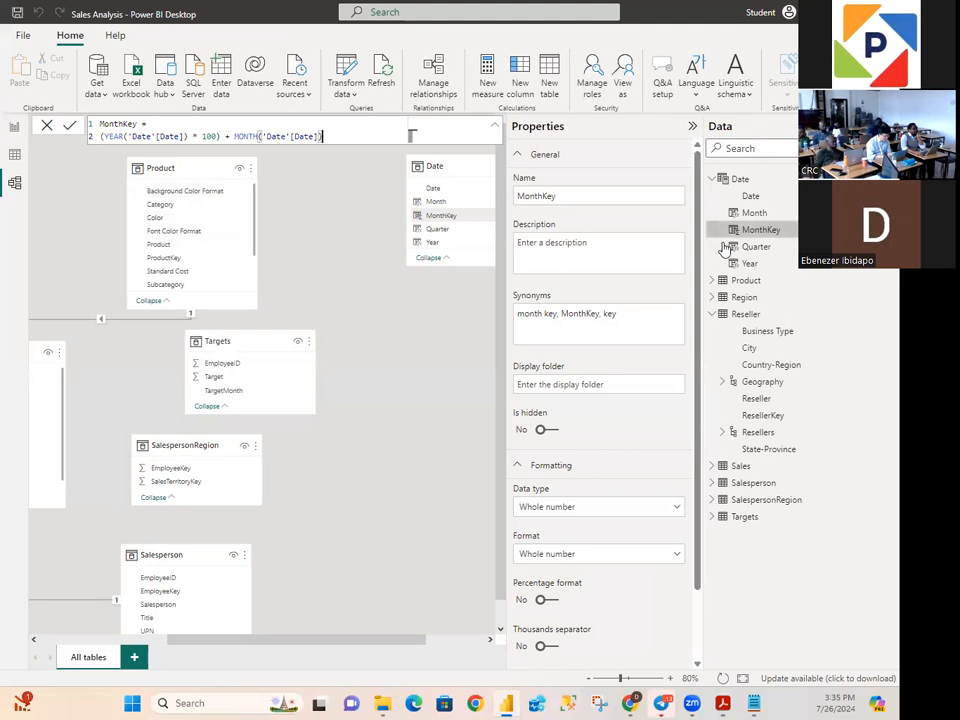
{"action": "scroll", "coordinate": [634, 431], "scroll_direction": "down", "scroll_amount": 2}
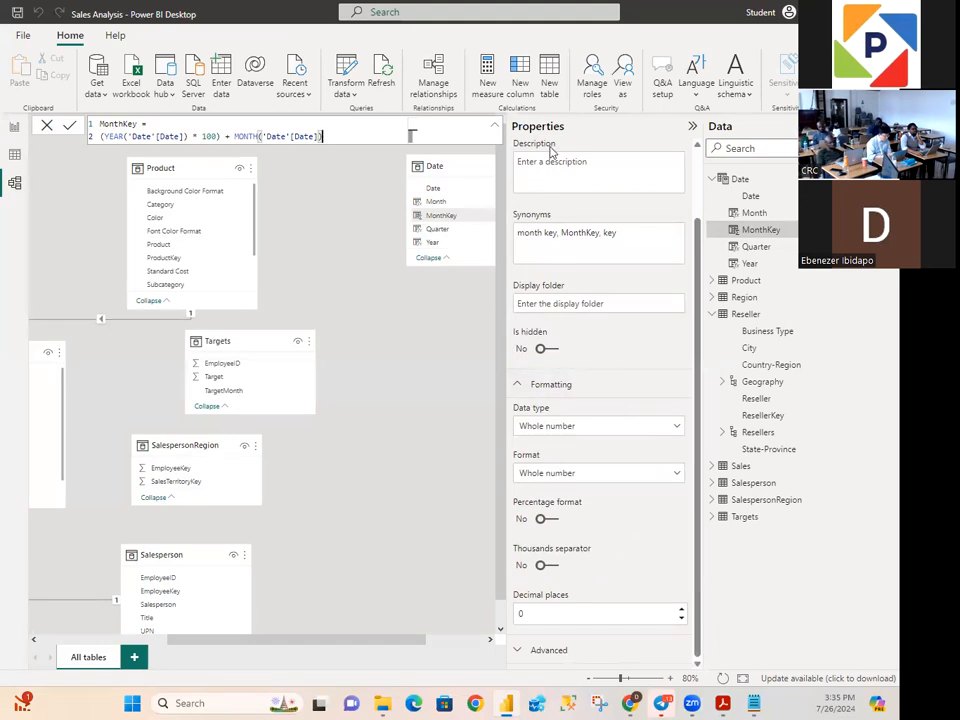
{"action": "left_click", "coordinate": [540, 349]}
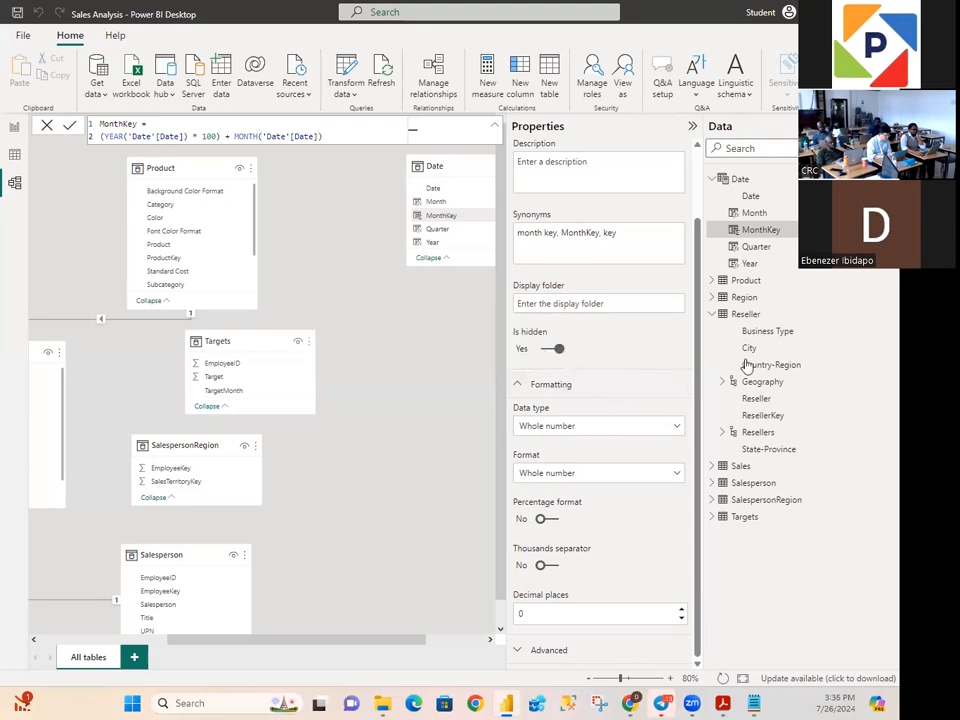
Step: Return to the report view and collapse the Targets table to review the available fields
{"action": "left_click", "coordinate": [15, 127]}
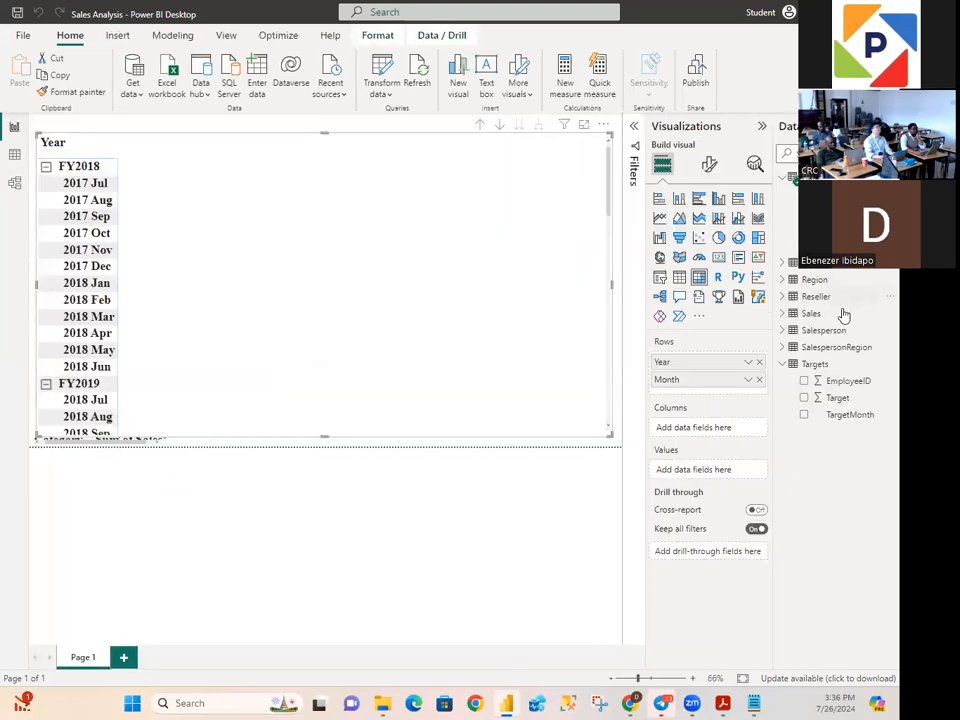
{"action": "left_click", "coordinate": [782, 365]}
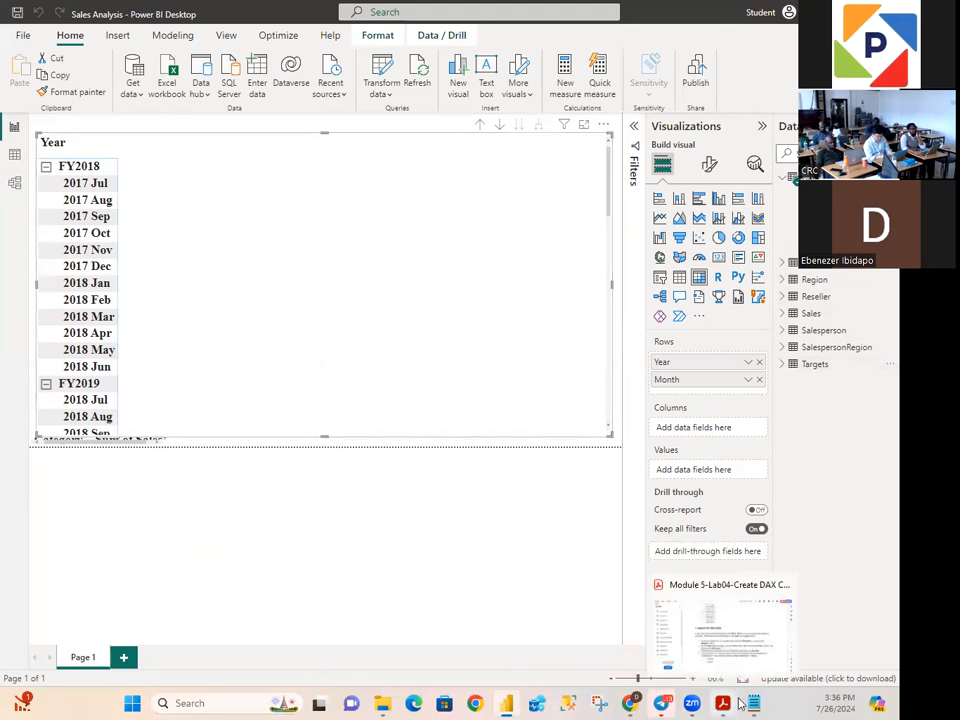
{"action": "mouse_move", "coordinate": [620, 703]}
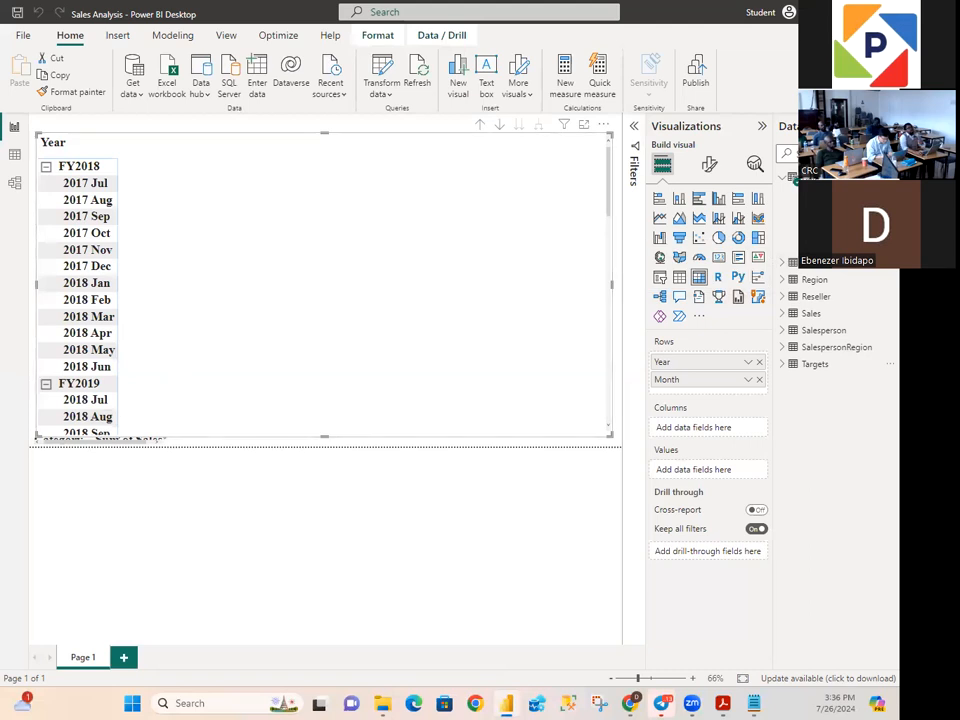
Step: Create a hierarchy from the Date table's Year column in the model view
{"action": "left_click", "coordinate": [14, 184]}
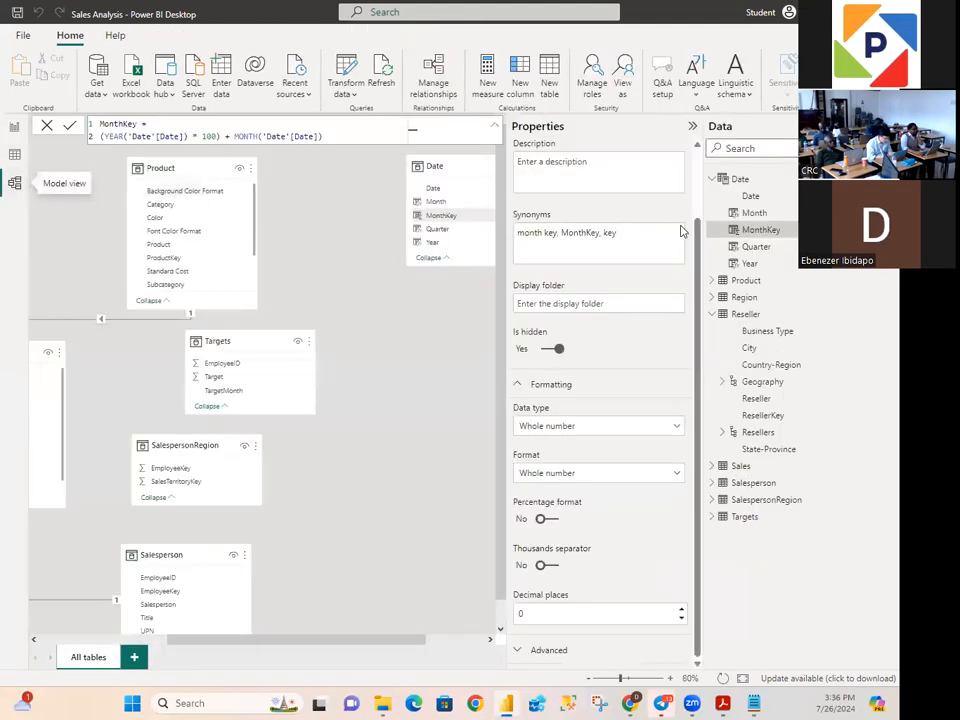
{"action": "right_click", "coordinate": [749, 264]}
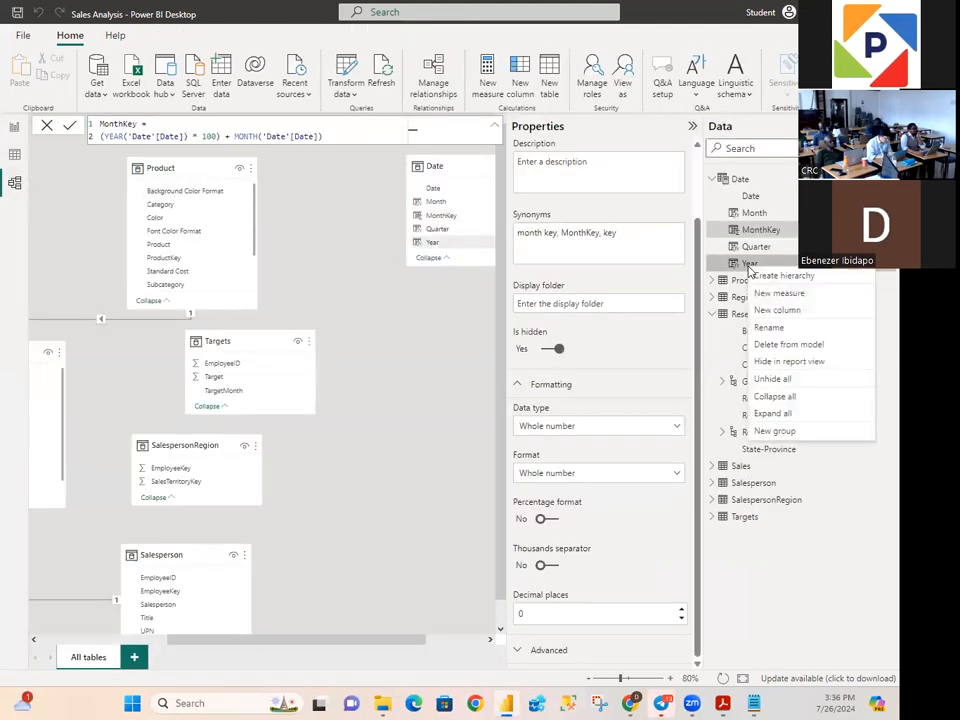
{"action": "left_click", "coordinate": [780, 279]}
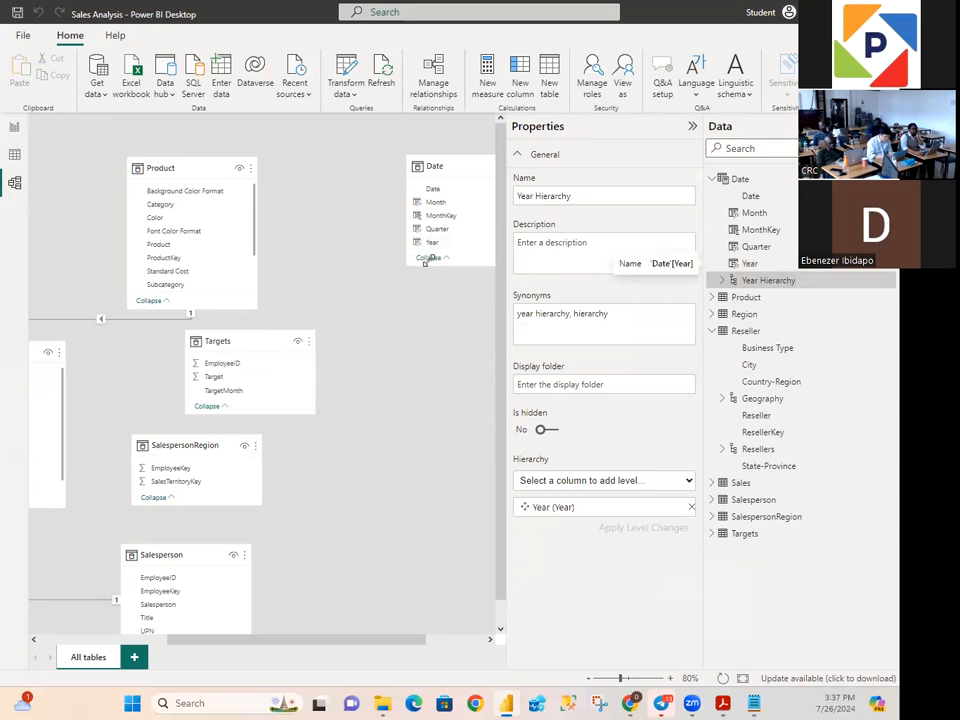
Step: Rename the new Year hierarchy as Fiscal
{"action": "left_click", "coordinate": [582, 199]}
{"action": "left_click_drag", "start_coordinate": [582, 202], "coordinate": [547, 202]}
{"action": "key", "text": "BackSpace"}
{"action": "key", "text": "BackSpace"}
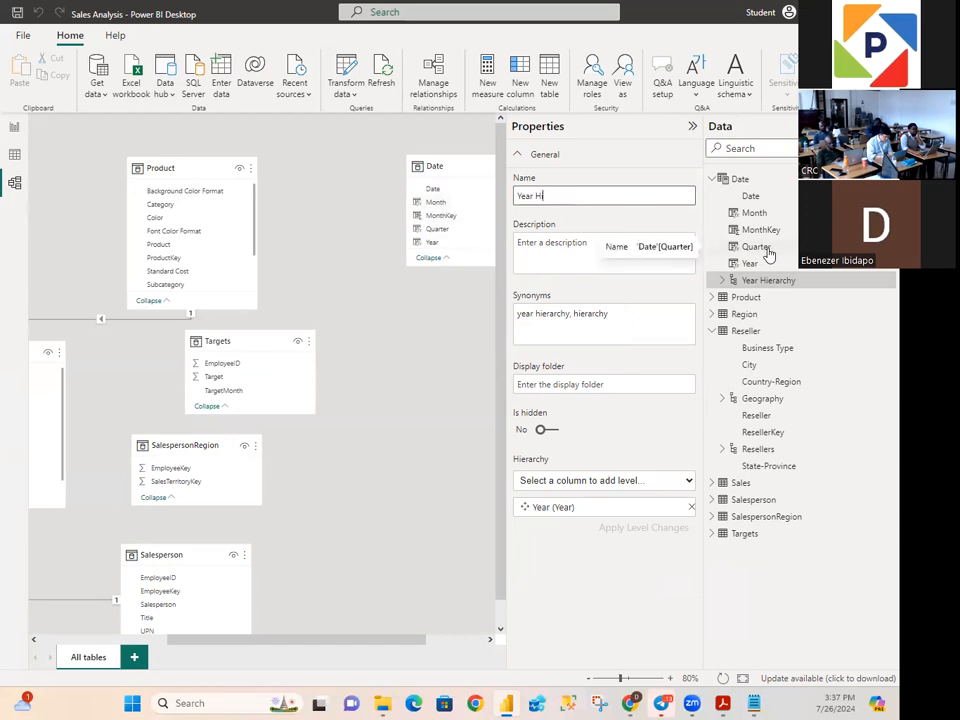
{"action": "key", "text": "BackSpace"}
{"action": "key", "text": "BackSpace"}
{"action": "key", "text": "BackSpace"}
{"action": "key", "text": "BackSpace"}
{"action": "key", "text": "BackSpace"}
{"action": "key", "text": "BackSpace"}
{"action": "type", "text": "Fiscal"}
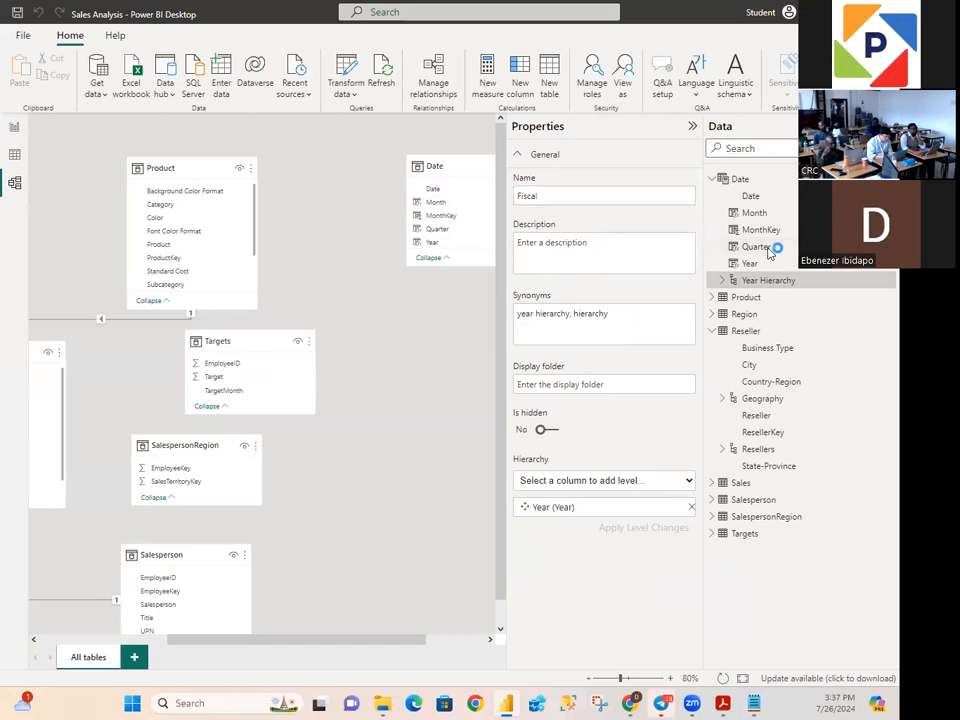
{"action": "key", "text": "Return"}
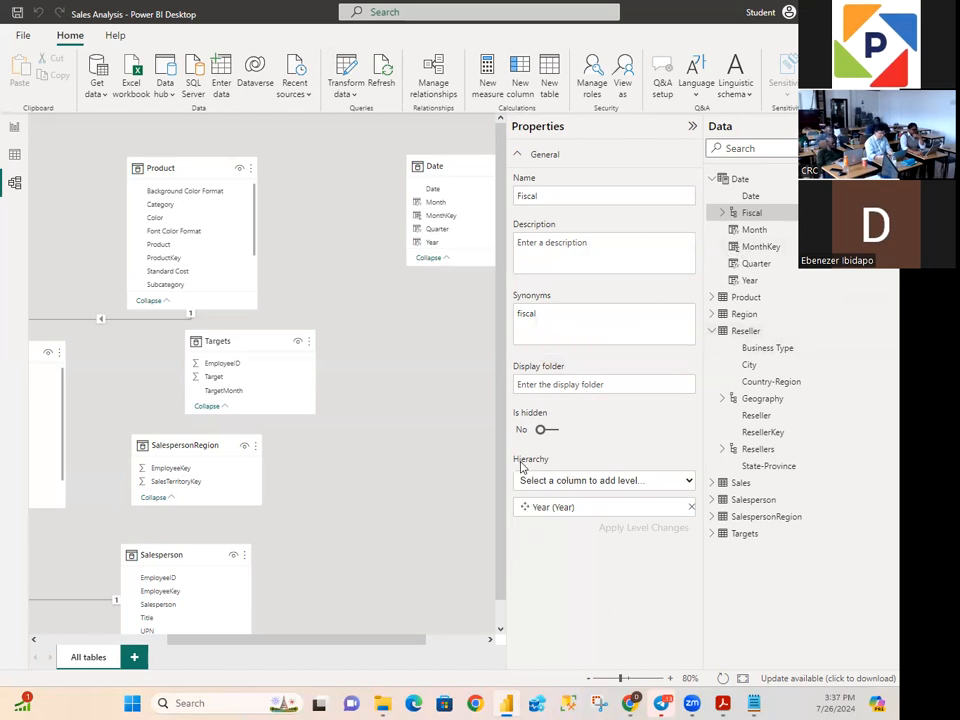
Step: Add the Quarter and Month columns as levels below Year in the Fiscal hierarchy
{"action": "left_click", "coordinate": [603, 484]}
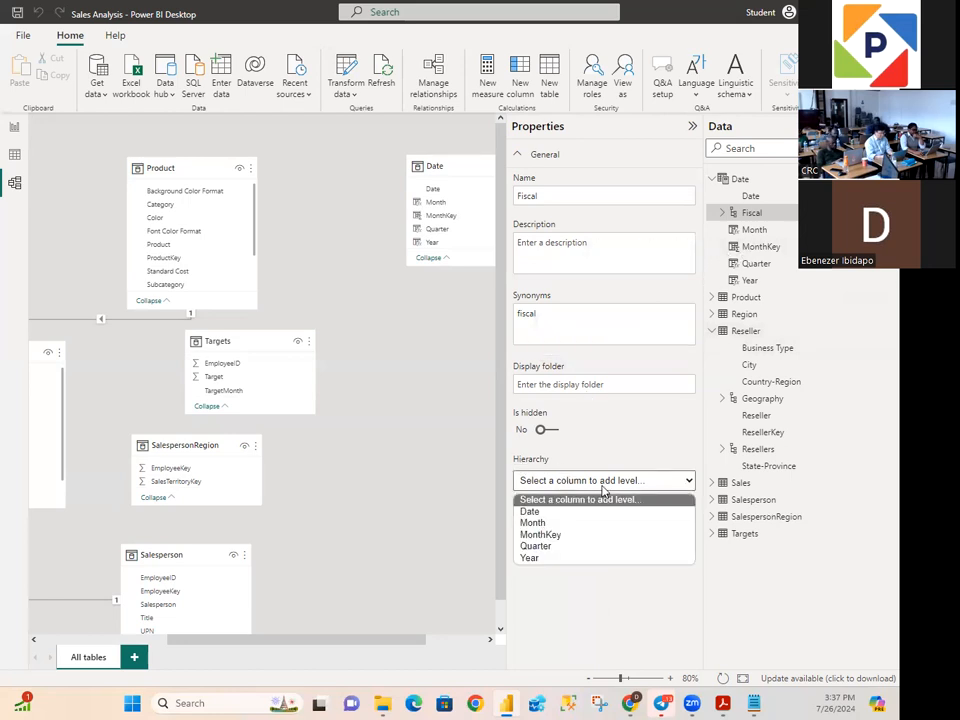
{"action": "left_click", "coordinate": [534, 548]}
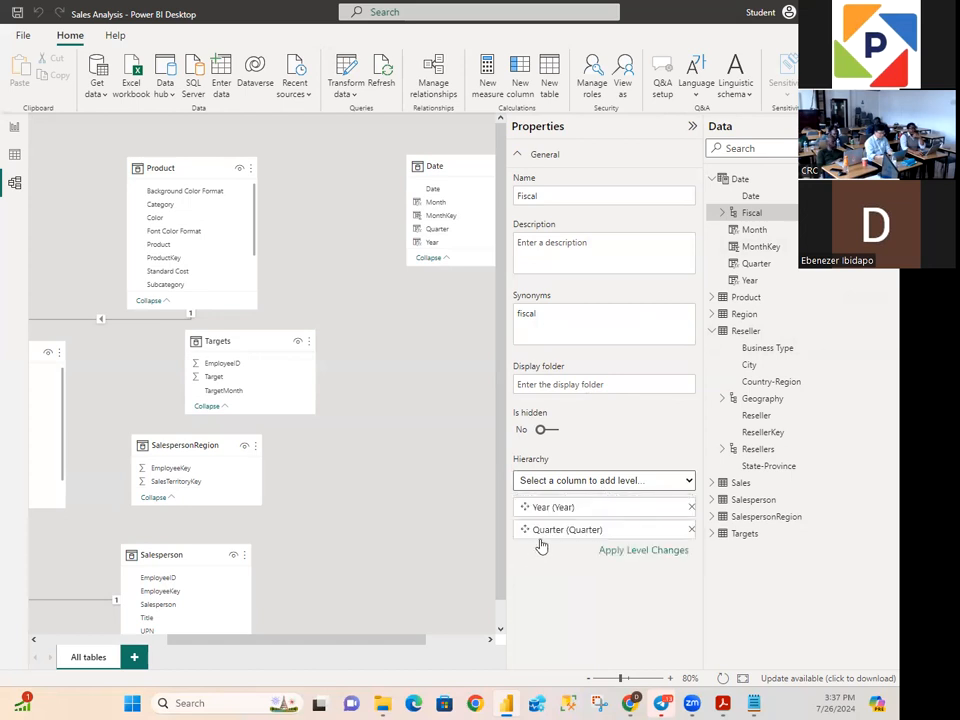
{"action": "left_click", "coordinate": [581, 483]}
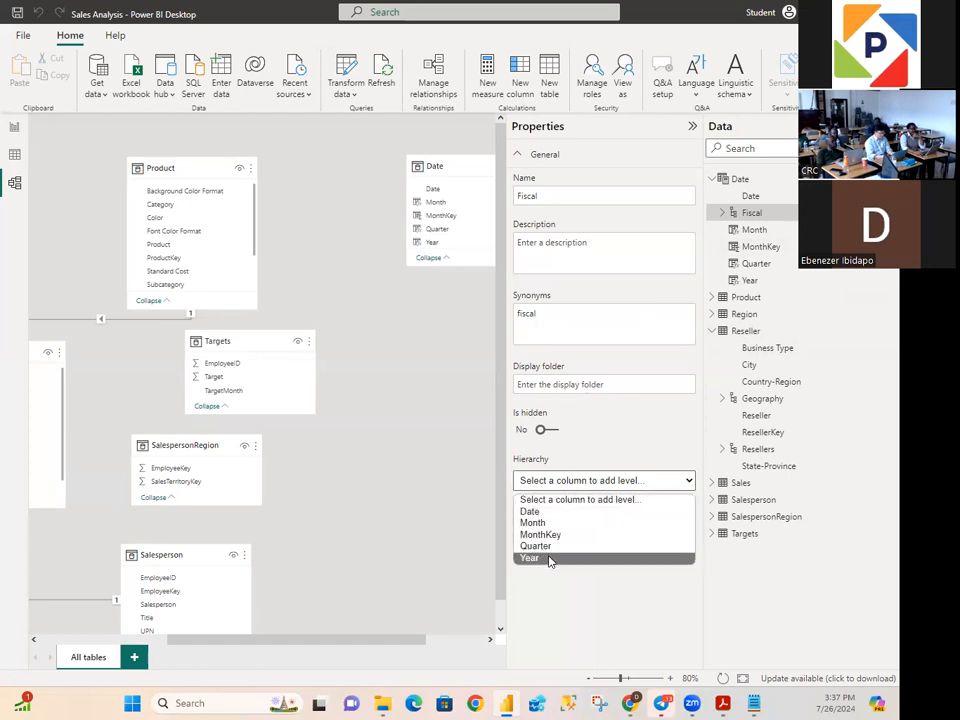
{"action": "left_click", "coordinate": [538, 521]}
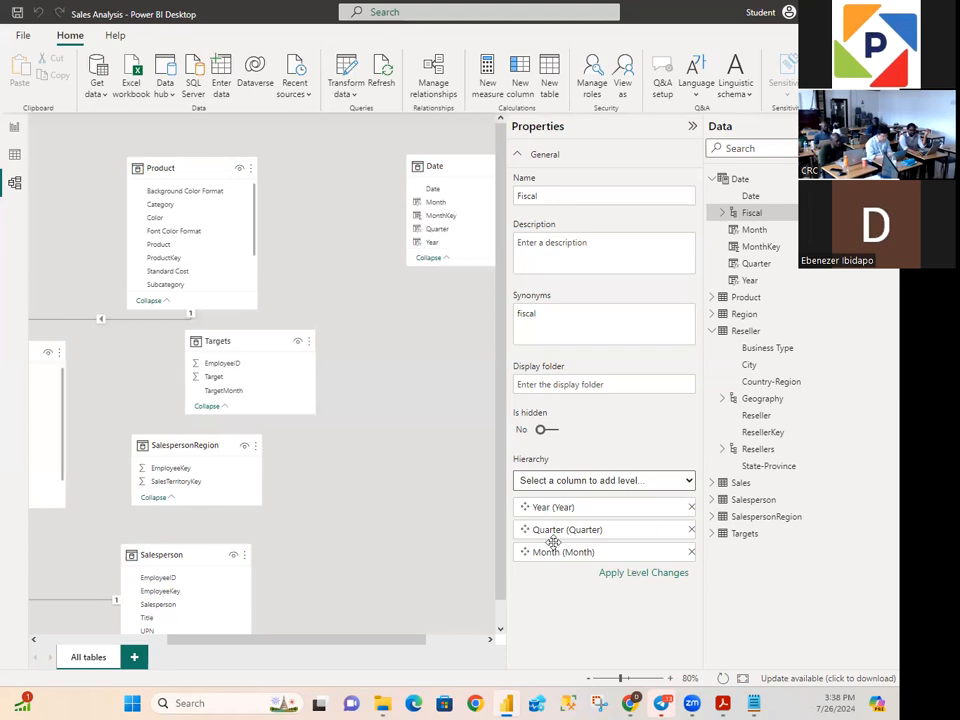
Step: Deselect the Fiscal hierarchy and save the Sales Analysis file
{"action": "left_click", "coordinate": [400, 443]}
{"action": "scroll", "coordinate": [400, 443], "scroll_direction": "down", "scroll_amount": 1}
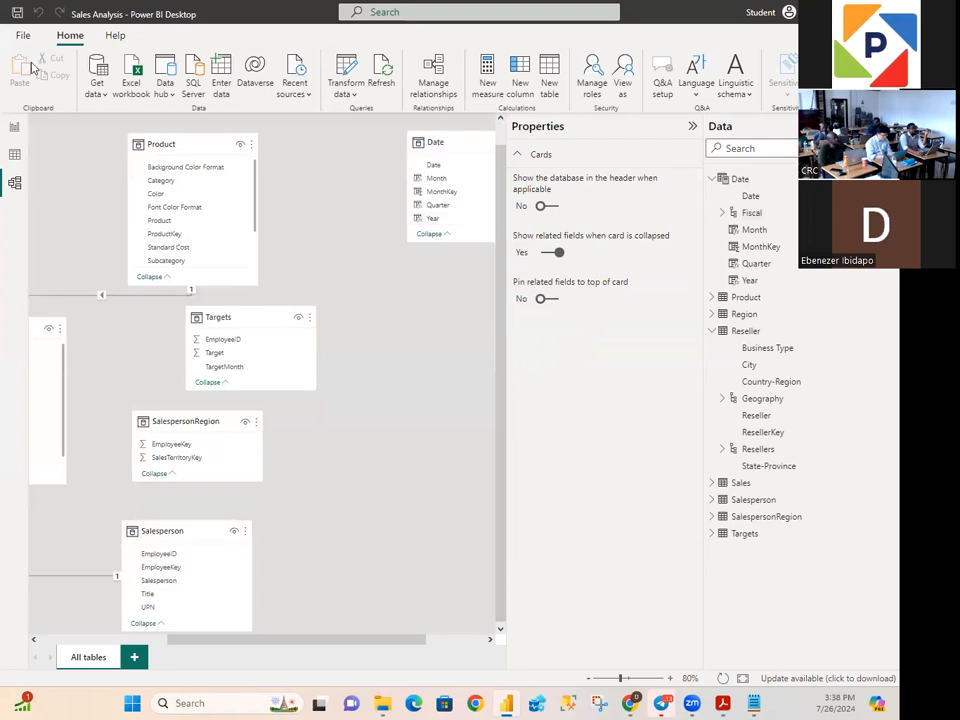
{"action": "left_click", "coordinate": [16, 15]}
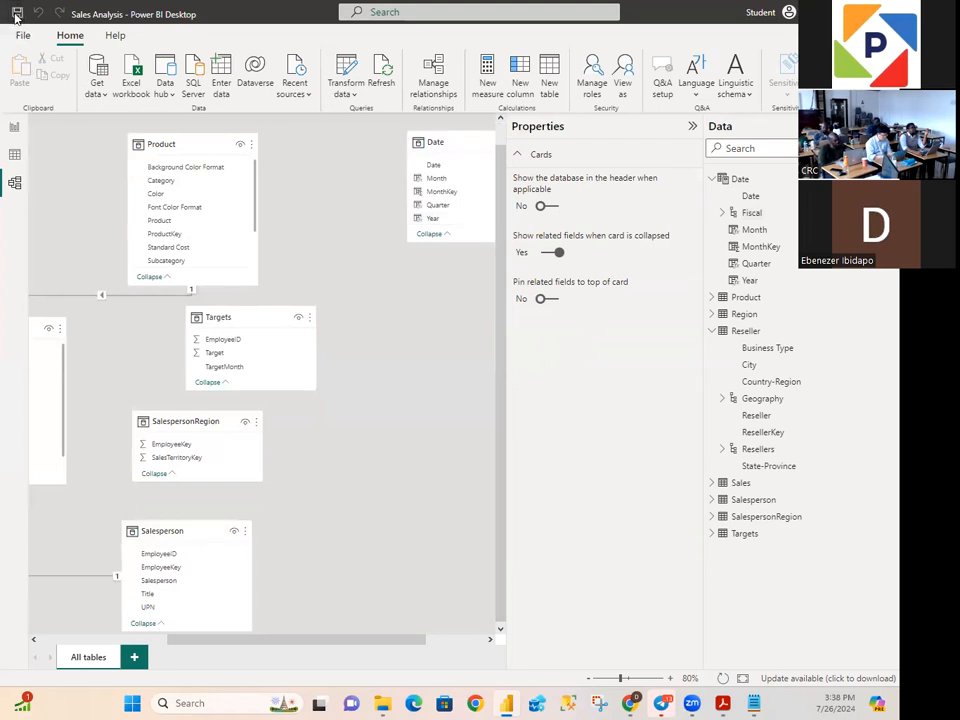